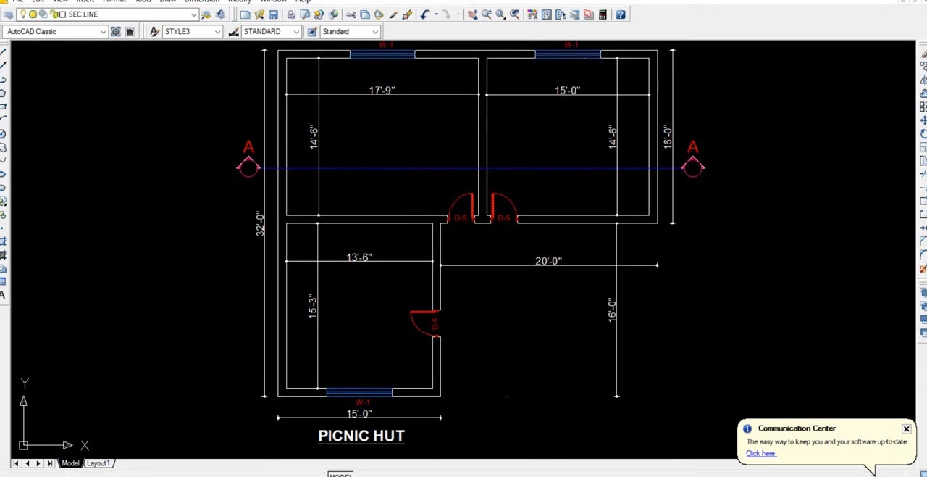
Examine the room dimensions, doors, windows and section line A-A of the PICNIC HUT floor plan.
{"action": "scroll", "coordinate": [338, 279], "scroll_direction": "up", "scroll_amount": 2}
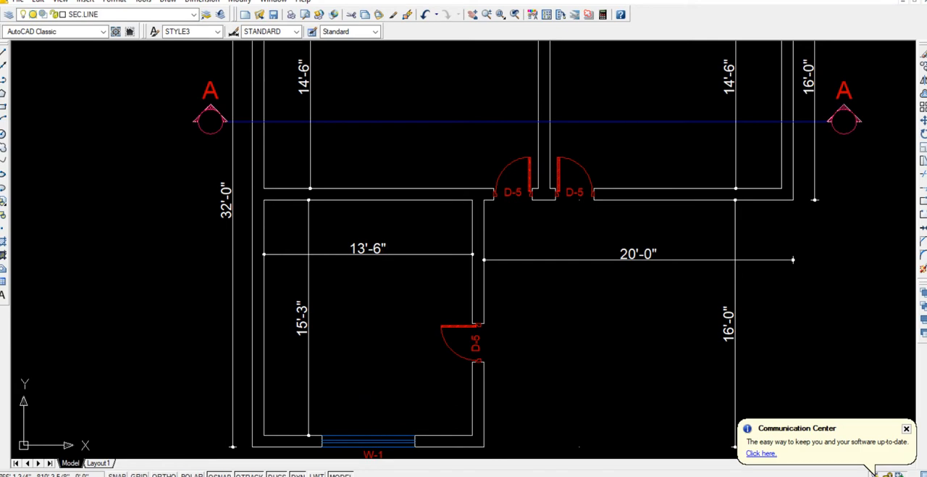
{"action": "middle_click_drag", "start_coordinate": [387, 263], "coordinate": [408, 418]}
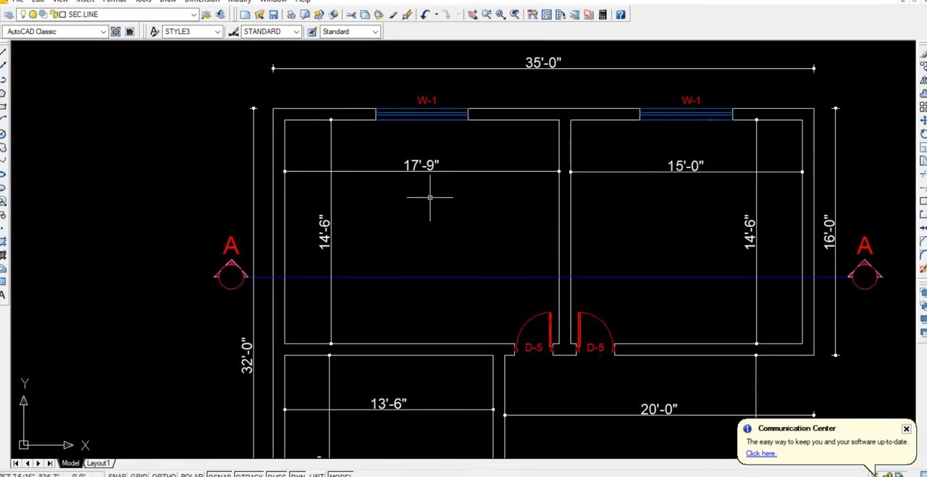
{"action": "middle_click_drag", "start_coordinate": [600, 208], "coordinate": [416, 201]}
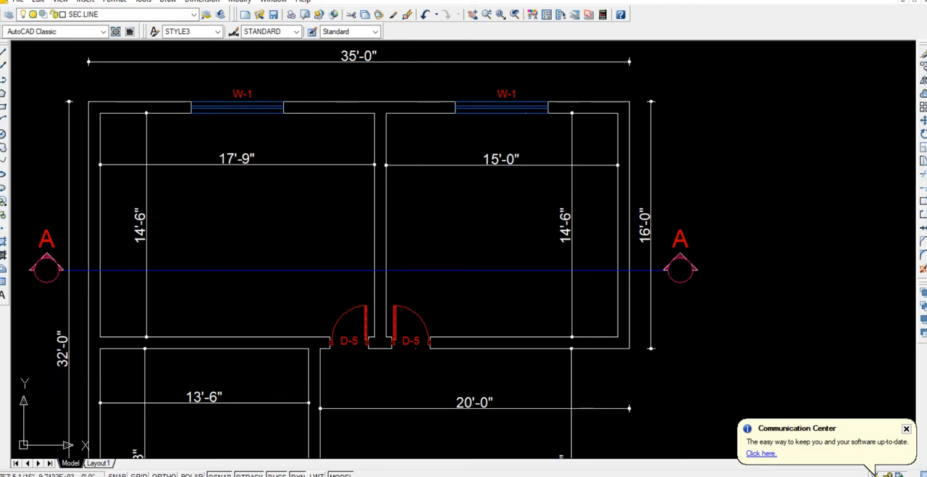
{"action": "mouse_move", "coordinate": [243, 386]}
{"action": "middle_mouse_down"}
{"action": "mouse_move", "coordinate": [271, 252]}
{"action": "mouse_move", "coordinate": [259, 173]}
{"action": "middle_mouse_up"}
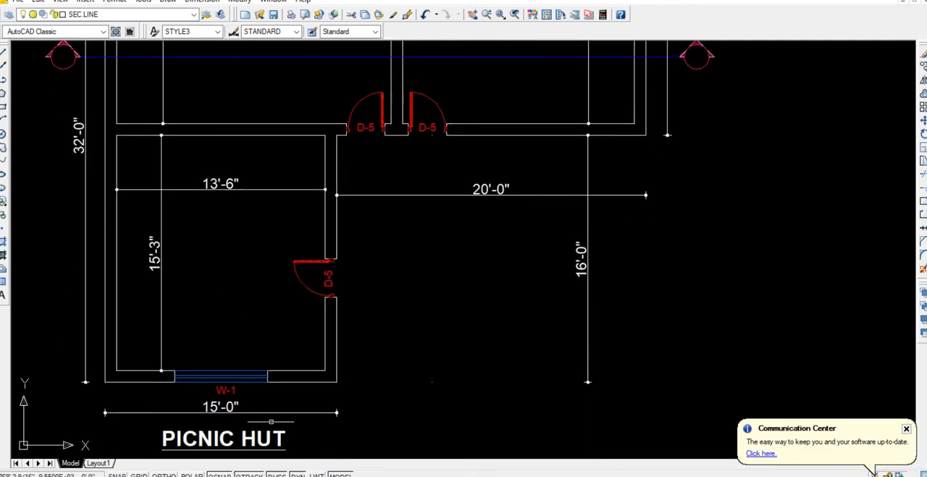
{"action": "scroll", "coordinate": [238, 308], "scroll_direction": "down", "scroll_amount": 2}
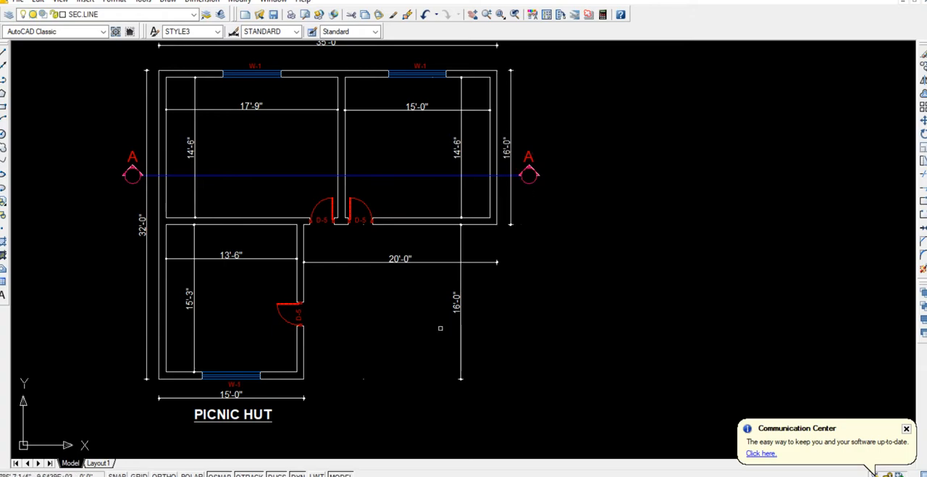
Examine the SEC A-A section and the FRONT ELEVATION for bay widths, storey heights, plinth and openings.
{"action": "middle_click_drag", "start_coordinate": [399, 352], "coordinate": [366, 148]}
{"action": "scroll", "coordinate": [379, 307], "scroll_direction": "up", "scroll_amount": 3}
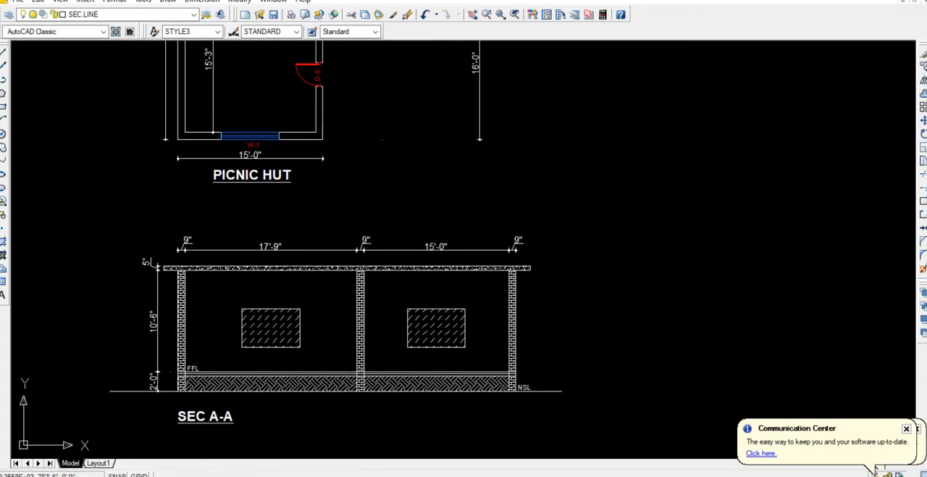
{"action": "middle_click_drag", "start_coordinate": [101, 226], "coordinate": [217, 205]}
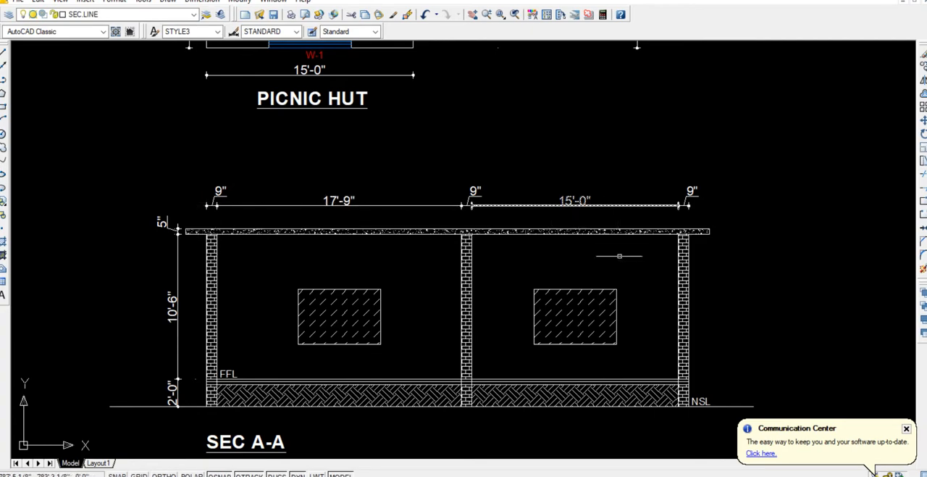
{"action": "scroll", "coordinate": [518, 294], "scroll_direction": "down", "scroll_amount": 2}
{"action": "mouse_move", "coordinate": [518, 294]}
{"action": "middle_mouse_down"}
{"action": "mouse_move", "coordinate": [481, 106]}
{"action": "mouse_move", "coordinate": [447, 40]}
{"action": "middle_mouse_up"}
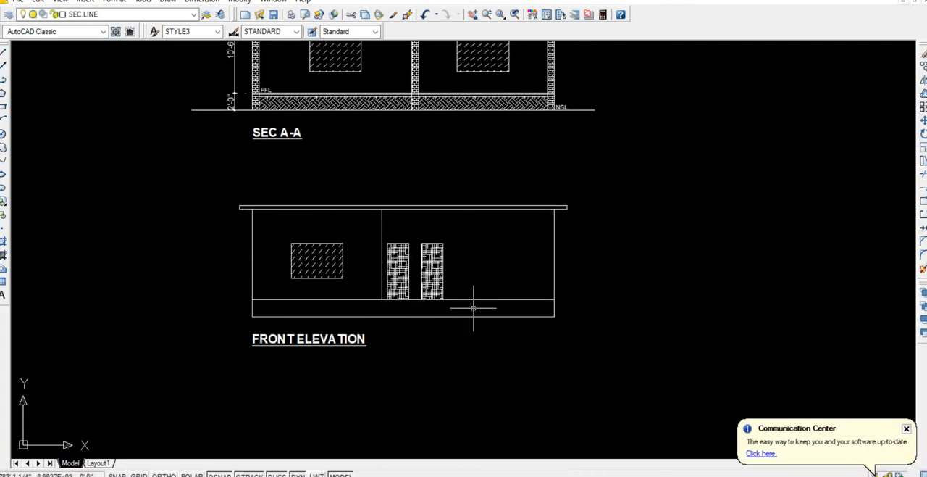
{"action": "scroll", "coordinate": [463, 238], "scroll_direction": "down", "scroll_amount": 2}
{"action": "scroll", "coordinate": [464, 238], "scroll_direction": "down", "scroll_amount": 2}
{"action": "middle_click_drag", "start_coordinate": [464, 238], "coordinate": [455, 283]}
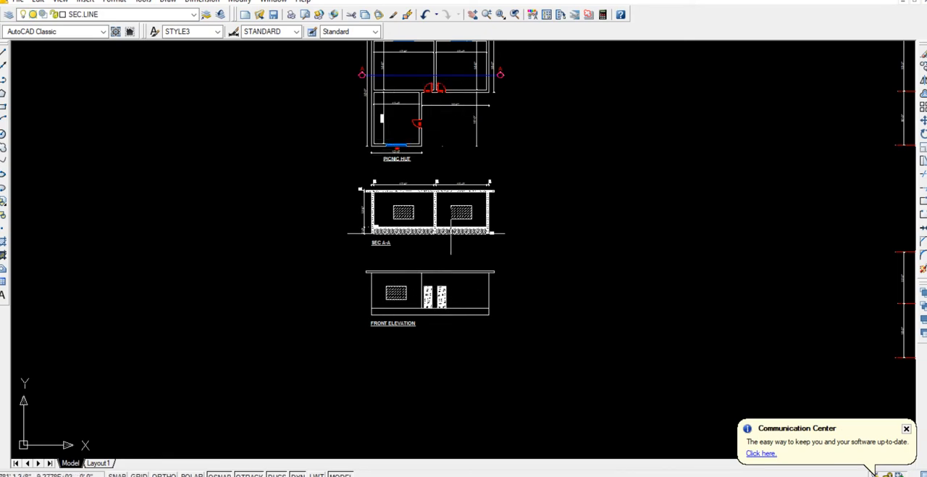
Review the floor plan again, and examine the grid spacings of the wall centre-line layout beside it.
{"action": "scroll", "coordinate": [450, 231], "scroll_direction": "up", "scroll_amount": 2}
{"action": "middle_click_drag", "start_coordinate": [427, 108], "coordinate": [443, 192]}
{"action": "scroll", "coordinate": [442, 191], "scroll_direction": "up", "scroll_amount": 2}
{"action": "mouse_move", "coordinate": [442, 138]}
{"action": "middle_mouse_down"}
{"action": "mouse_move", "coordinate": [447, 248]}
{"action": "mouse_move", "coordinate": [453, 287]}
{"action": "mouse_move", "coordinate": [465, 290]}
{"action": "middle_mouse_up"}
{"action": "scroll", "coordinate": [455, 259], "scroll_direction": "up", "scroll_amount": 2}
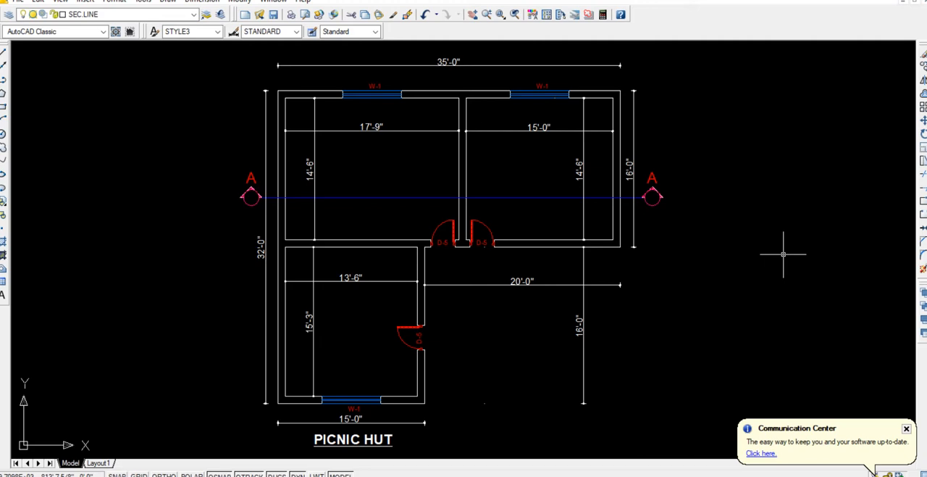
{"action": "mouse_move", "coordinate": [783, 254]}
{"action": "middle_mouse_down"}
{"action": "mouse_move", "coordinate": [499, 254]}
{"action": "mouse_move", "coordinate": [289, 237]}
{"action": "mouse_move", "coordinate": [109, 244]}
{"action": "middle_mouse_up"}
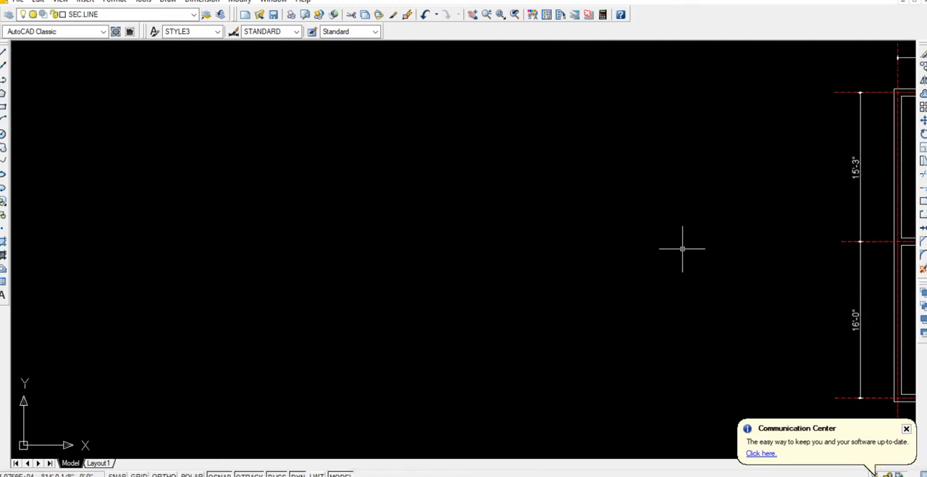
{"action": "middle_click_drag", "start_coordinate": [681, 246], "coordinate": [110, 267]}
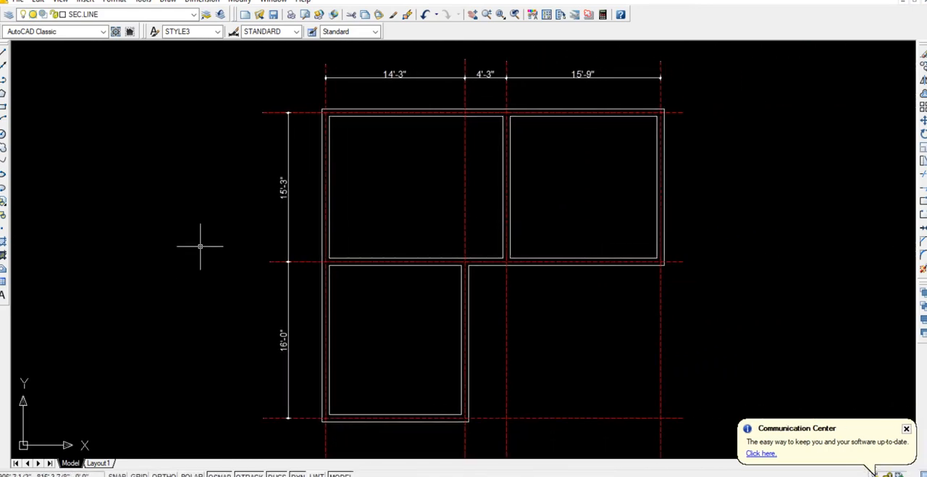
{"action": "middle_click_drag", "start_coordinate": [198, 245], "coordinate": [163, 249]}
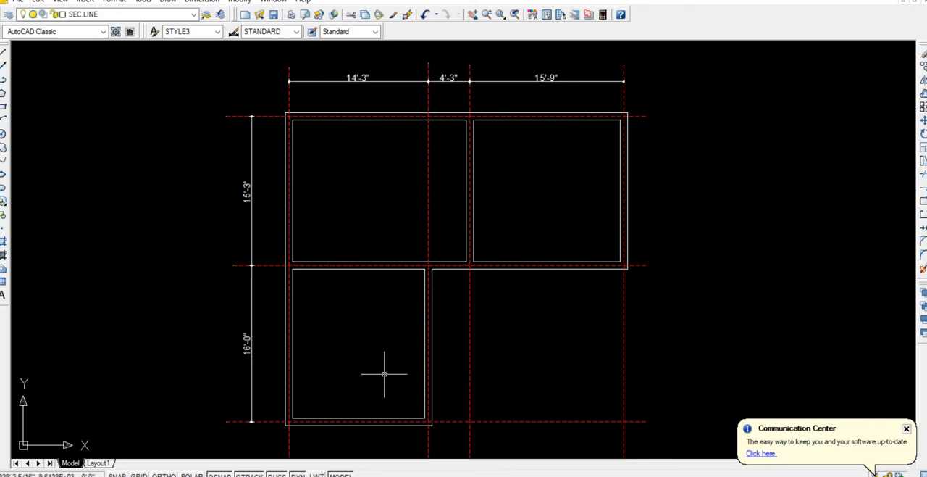
Switch to ETABS and open the existing GRID SYSTEM's data for modification.
{"action": "mouse_move", "coordinate": [462, 476]}
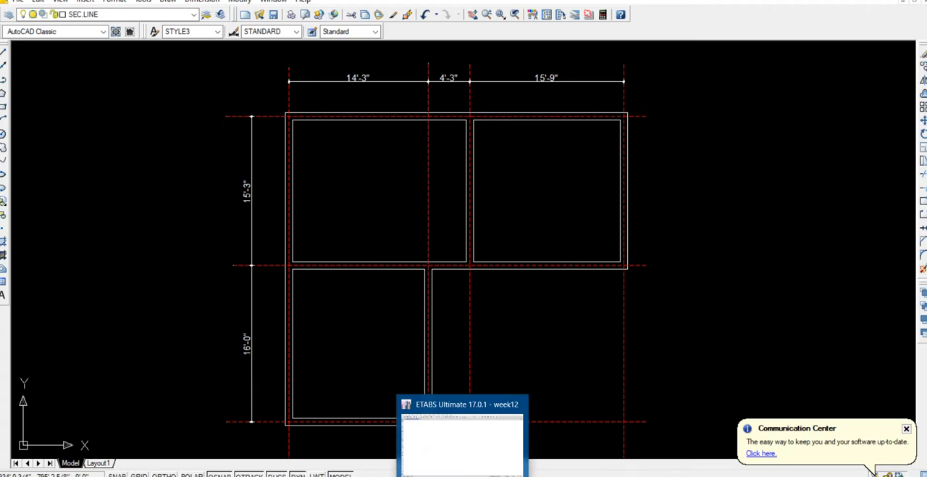
{"action": "left_click", "coordinate": [463, 442]}
{"action": "right_click", "coordinate": [360, 244]}
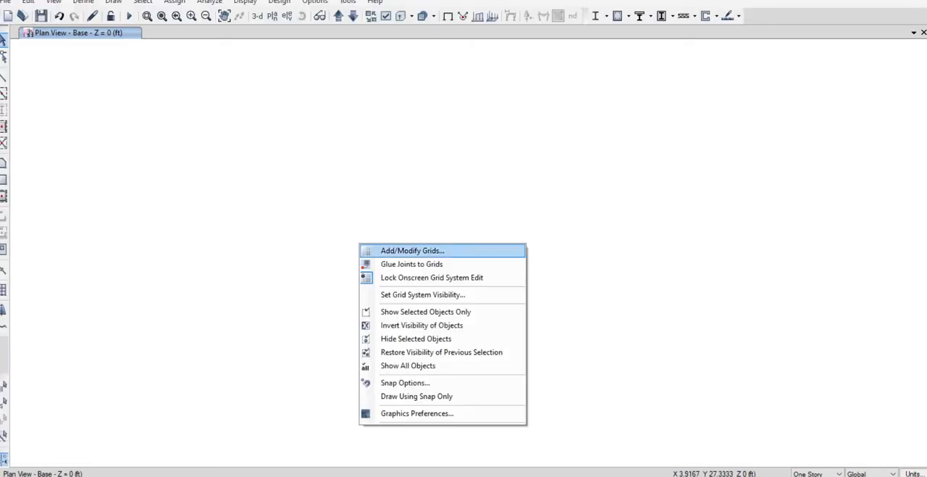
{"action": "left_click", "coordinate": [409, 250]}
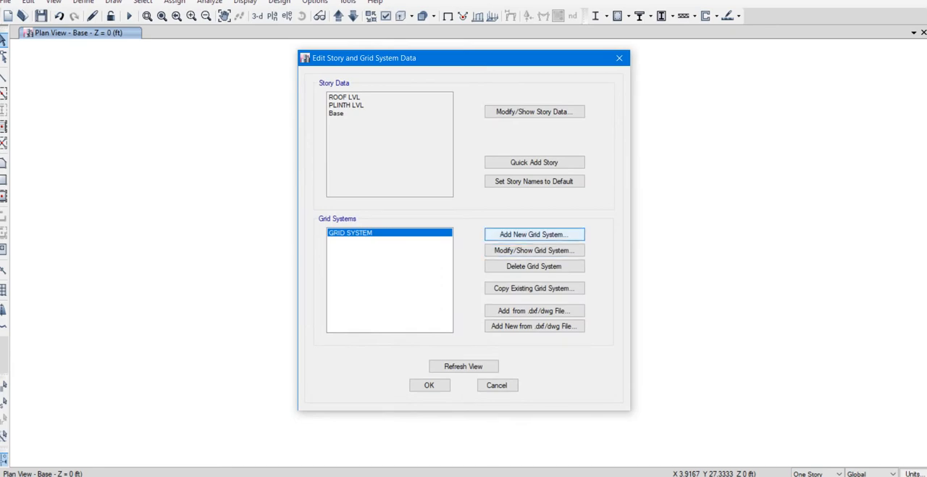
{"action": "left_click", "coordinate": [534, 250]}
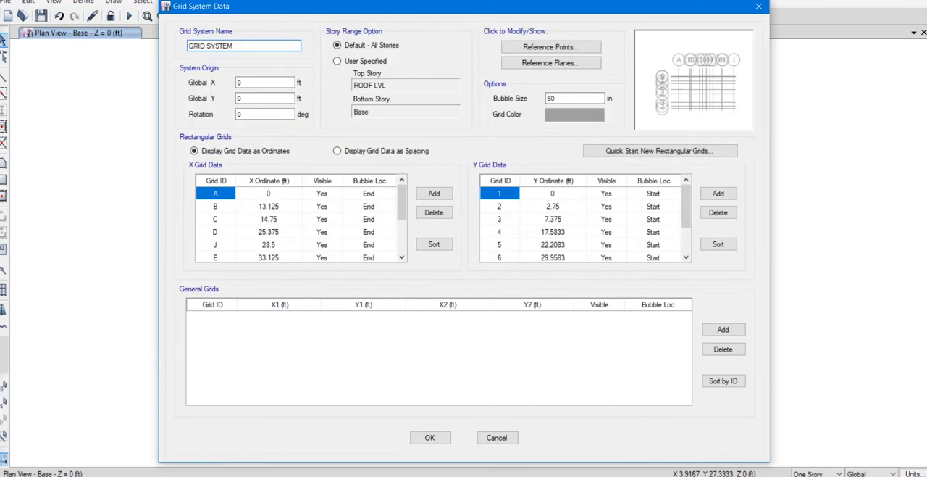
Delete the old X and Y grid lines, keeping only X grid A and Y grid 1.
{"action": "left_click_drag", "start_coordinate": [215, 193], "coordinate": [215, 244]}
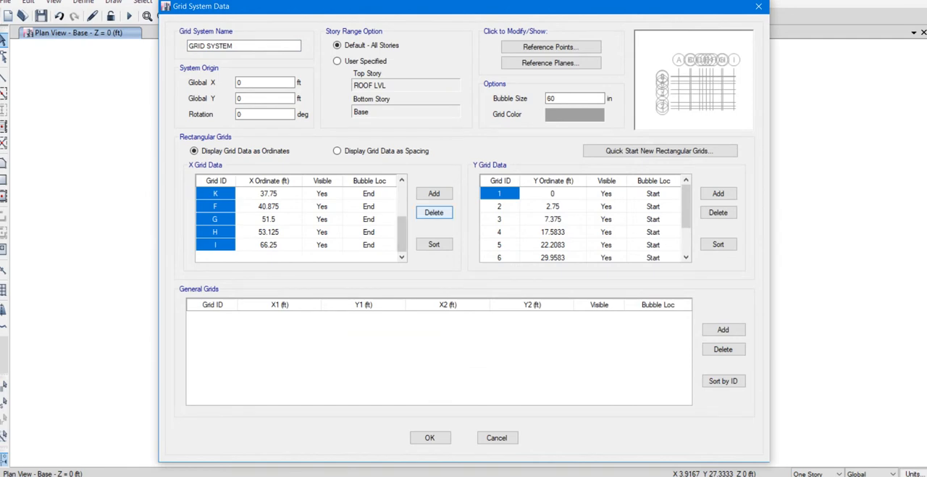
{"action": "left_click", "coordinate": [434, 212]}
{"action": "left_click_drag", "start_coordinate": [499, 194], "coordinate": [499, 244]}
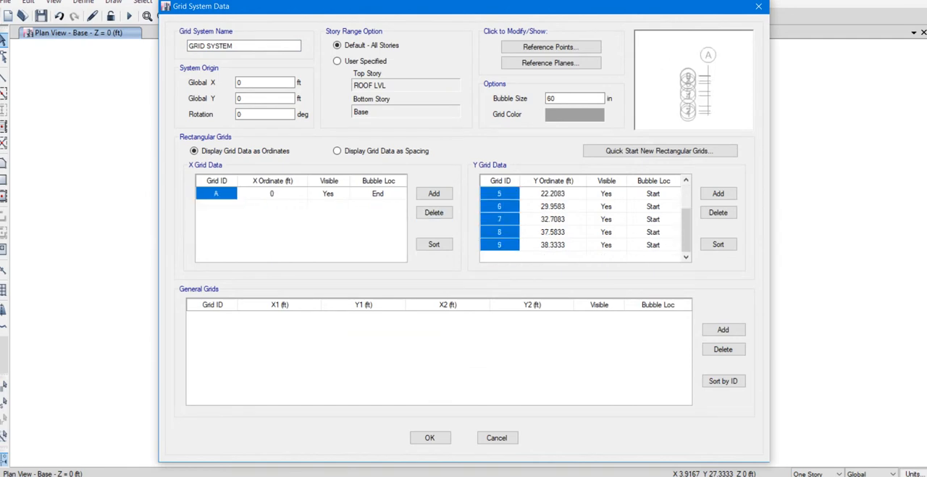
{"action": "left_click", "coordinate": [717, 213]}
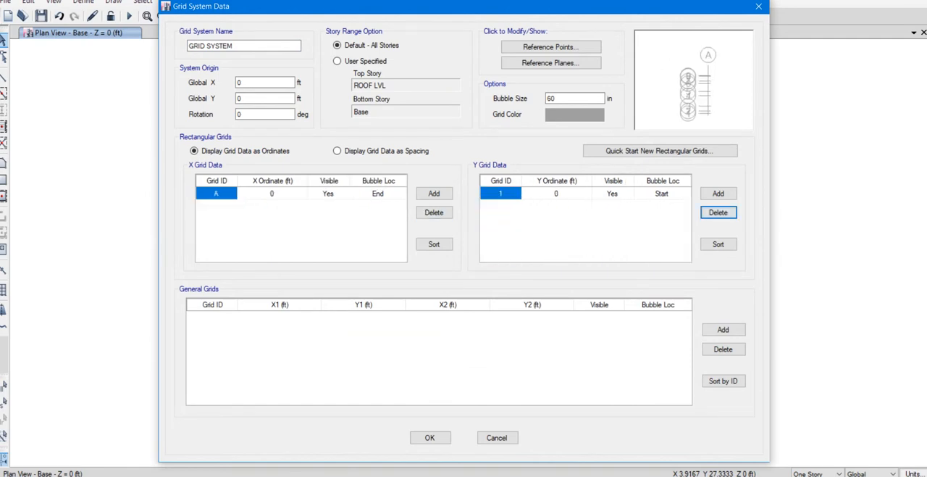
Add X grid lines B, C and D, set B to 14.3 ft and C to 18.6 ft, and accept the grid data.
{"action": "left_click", "coordinate": [434, 194]}
{"action": "left_click", "coordinate": [434, 194]}
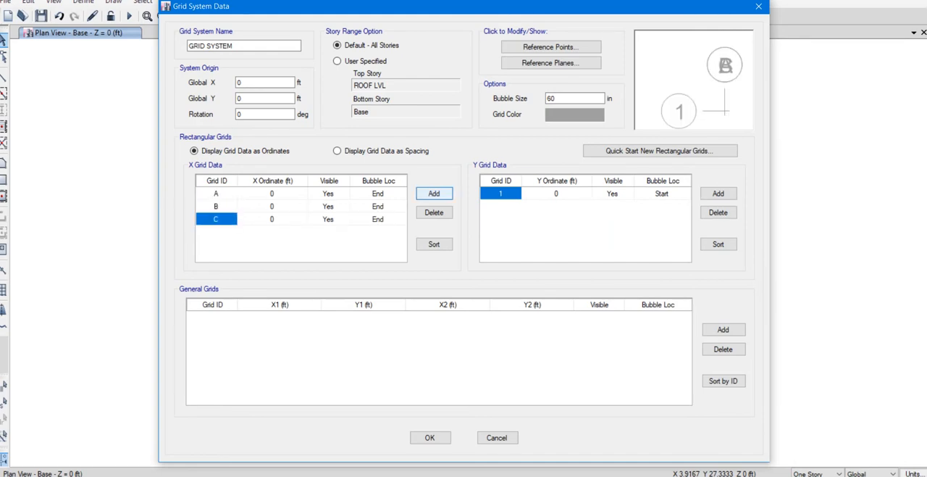
{"action": "left_click", "coordinate": [434, 193]}
{"action": "left_click", "coordinate": [272, 207]}
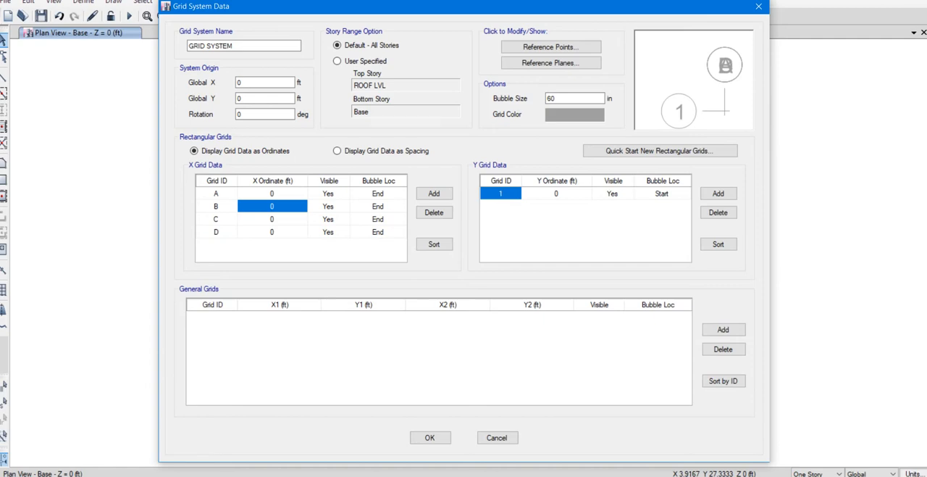
{"action": "type", "text": "14.3"}
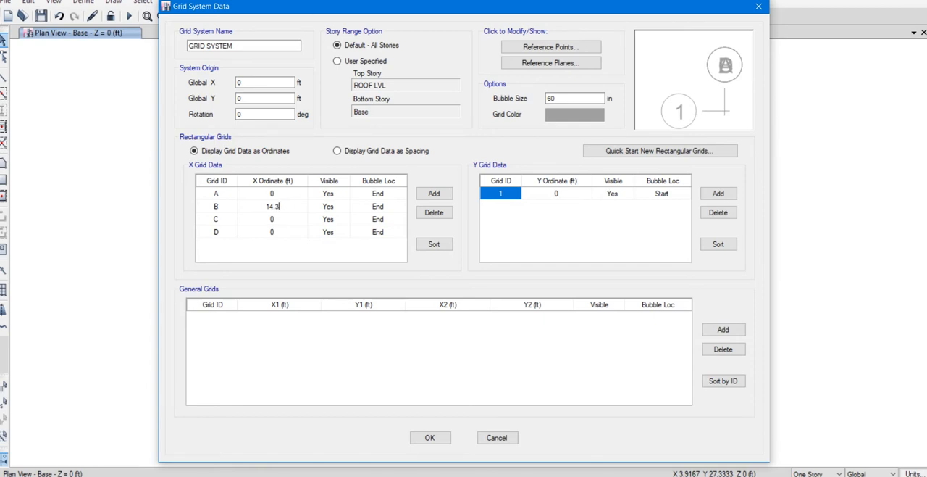
{"action": "key", "text": "Return"}
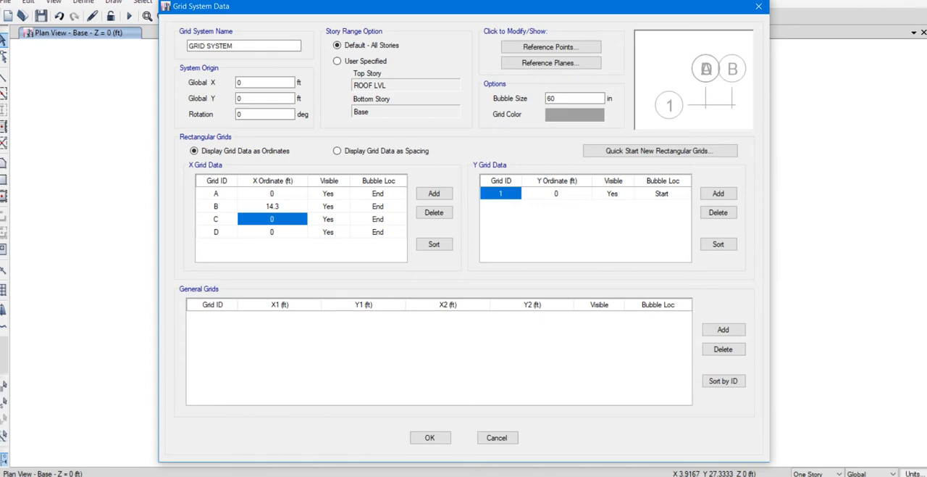
{"action": "type", "text": "18.6"}
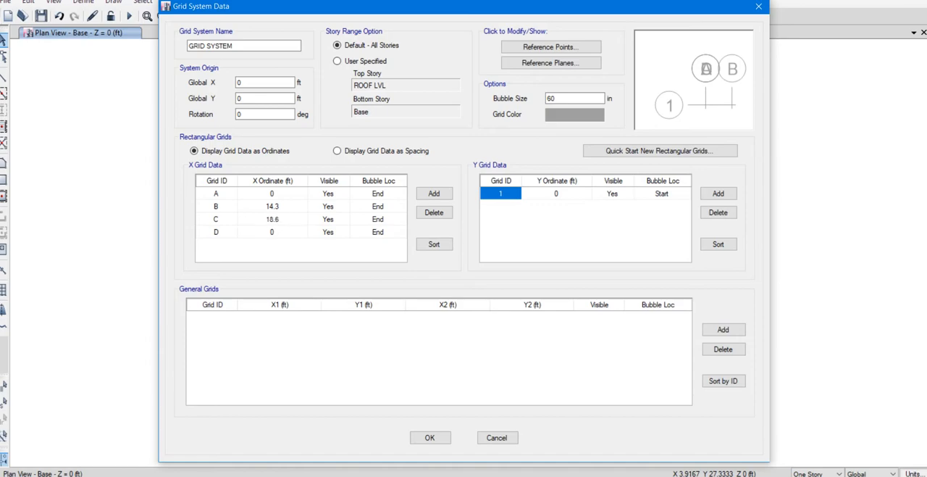
{"action": "key", "text": "Return"}
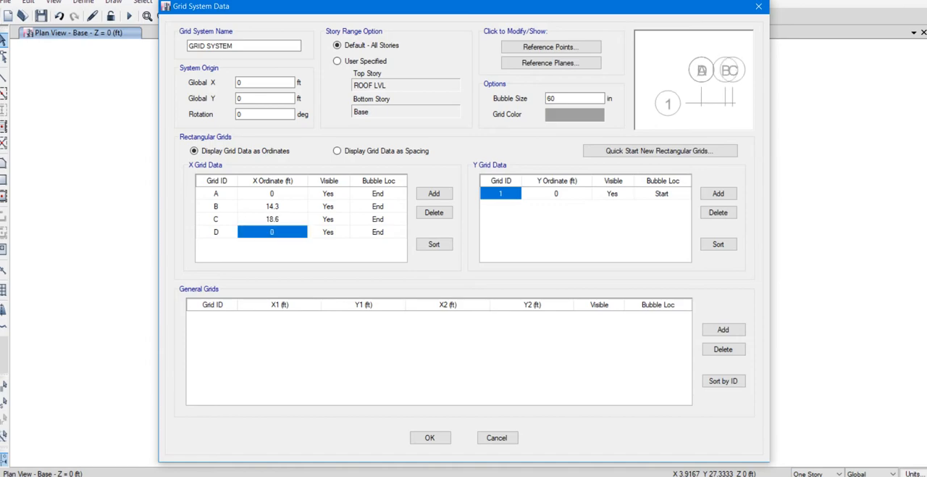
{"action": "left_click", "coordinate": [430, 437]}
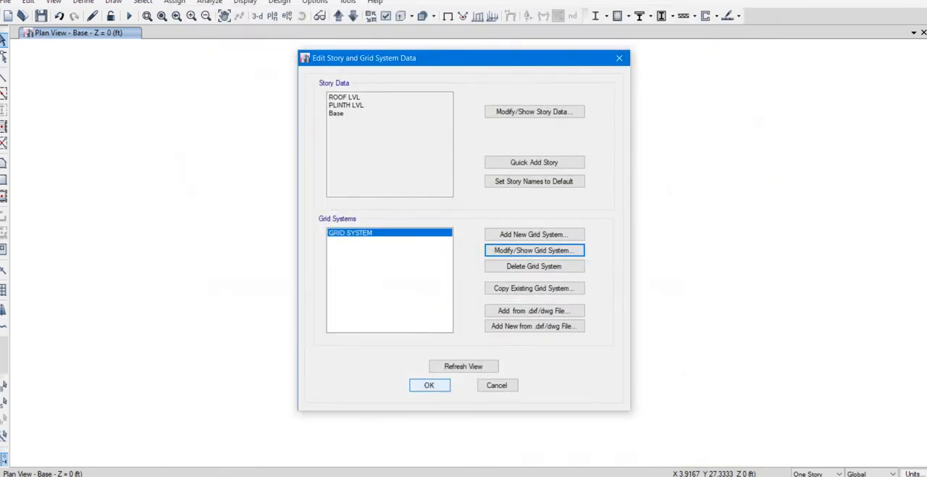
{"action": "left_click", "coordinate": [430, 384]}
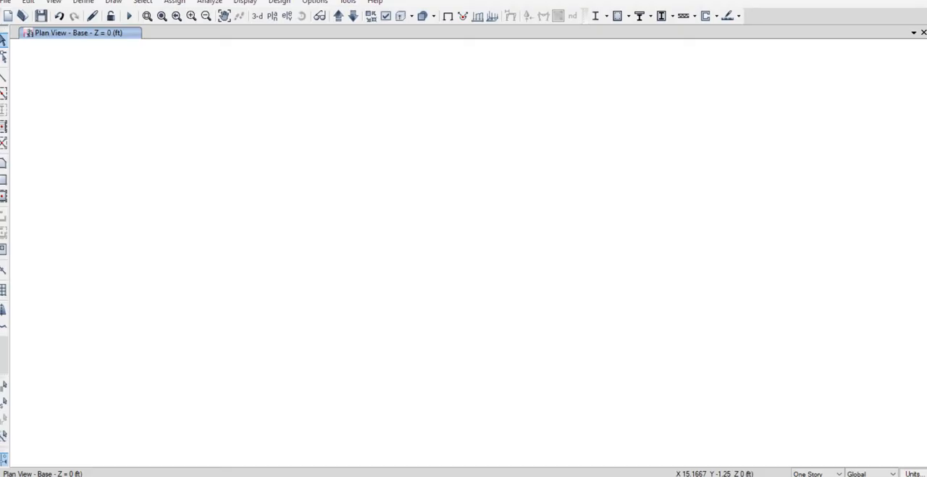
Reopen the GRID SYSTEM data in ETABS and add X grid line D with an ordinate of 18.6+15.75 ft.
{"action": "right_click", "coordinate": [307, 231]}
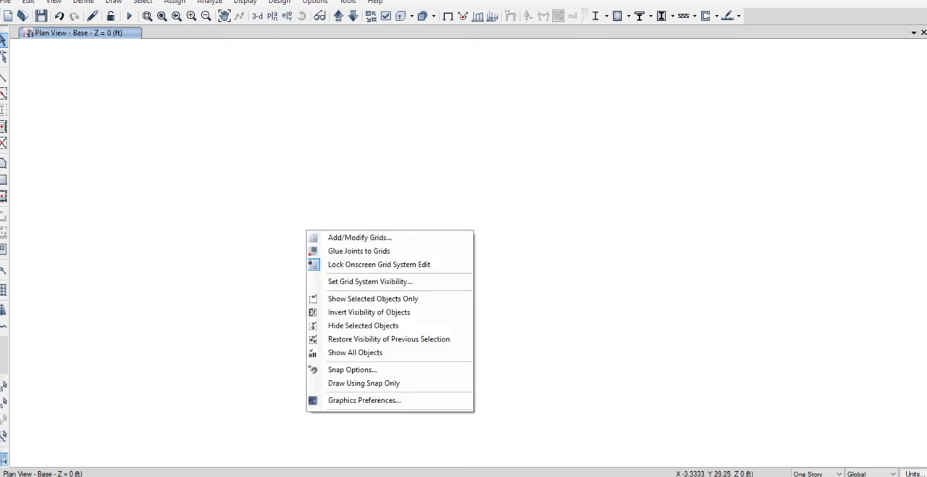
{"action": "left_click", "coordinate": [360, 238]}
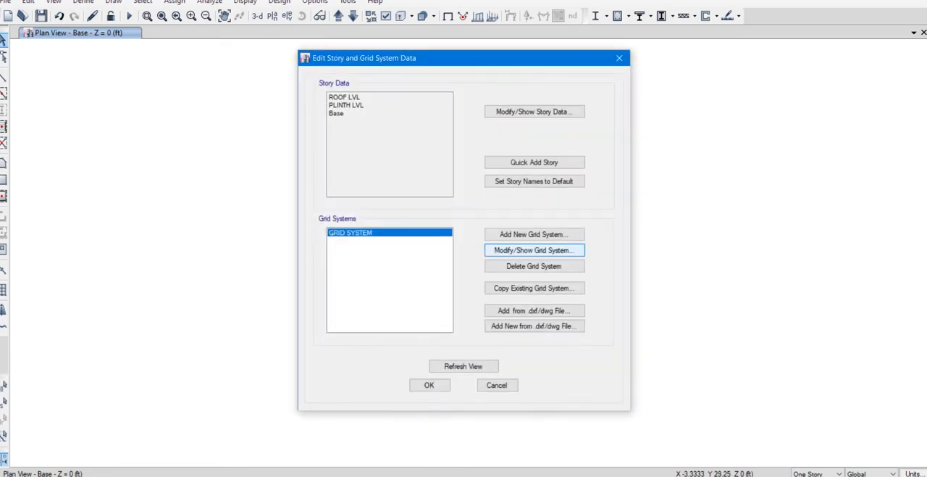
{"action": "left_click", "coordinate": [534, 250]}
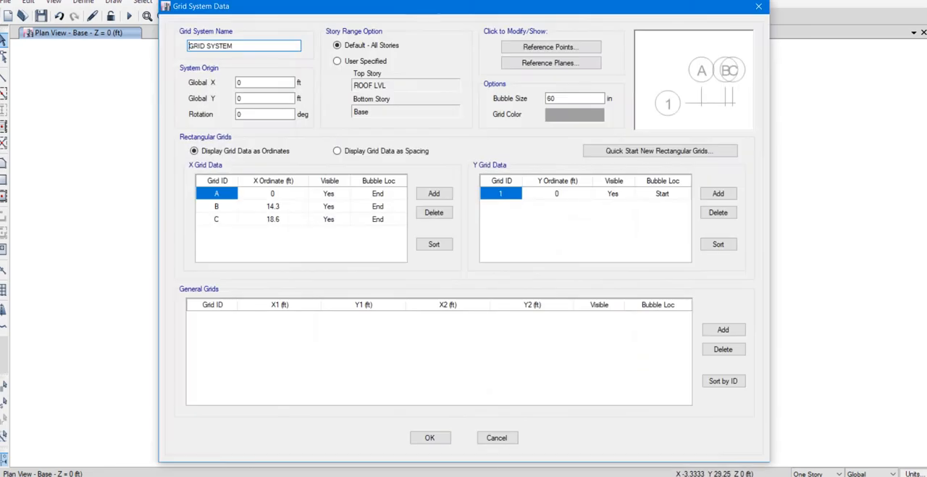
{"action": "left_click", "coordinate": [273, 220]}
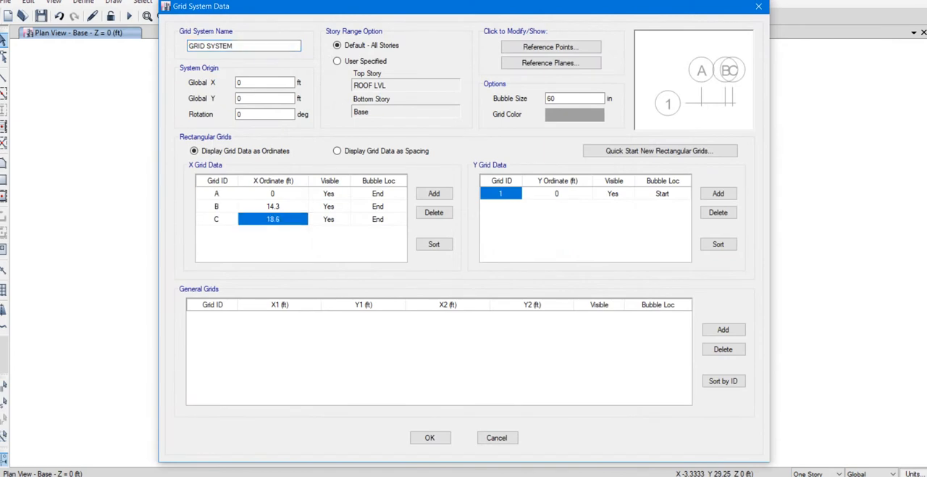
{"action": "left_click", "coordinate": [434, 193]}
{"action": "left_click", "coordinate": [273, 232]}
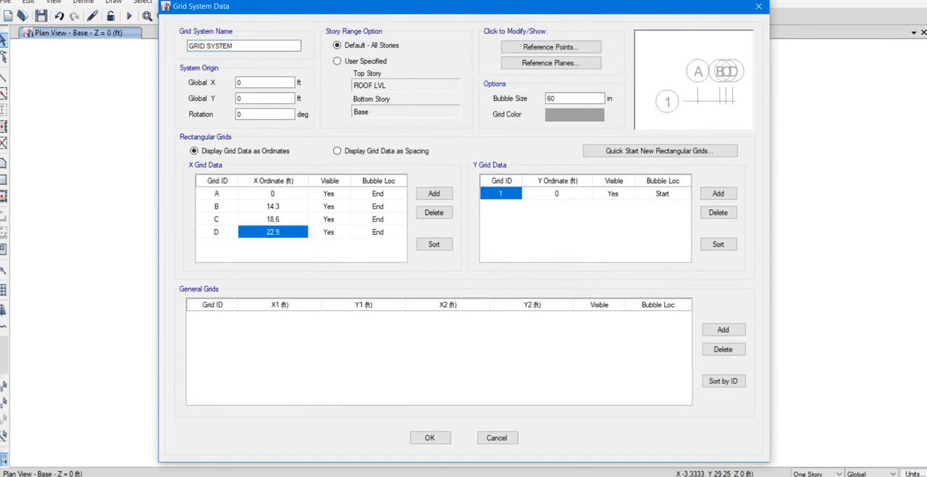
{"action": "type", "text": "18.6"}
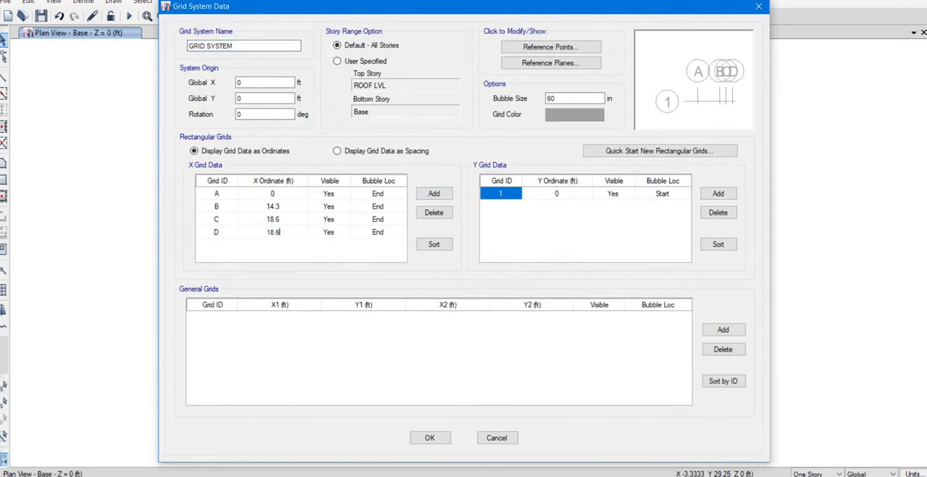
{"action": "type", "text": "+15.75"}
{"action": "key", "text": "Return"}
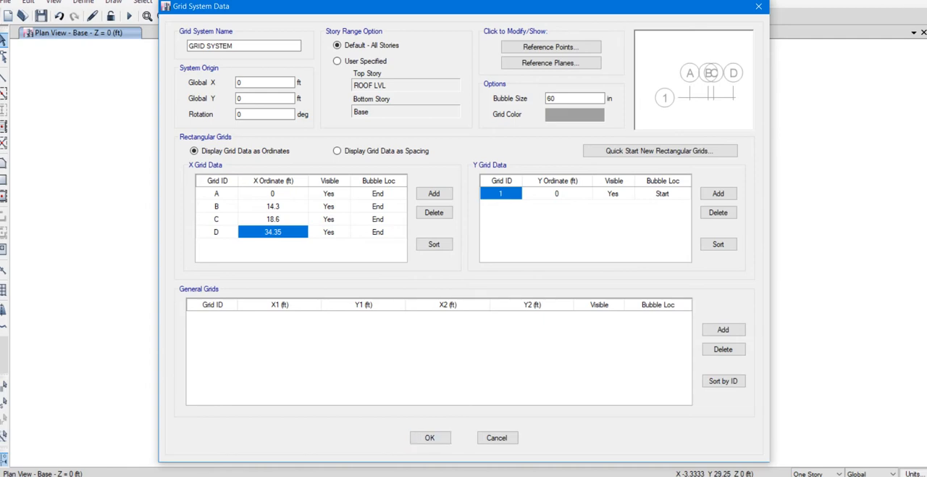
Add Y grid lines 2 and 3, setting their ordinates to 16 ft and 16+15.25 ft.
{"action": "left_click", "coordinate": [718, 194]}
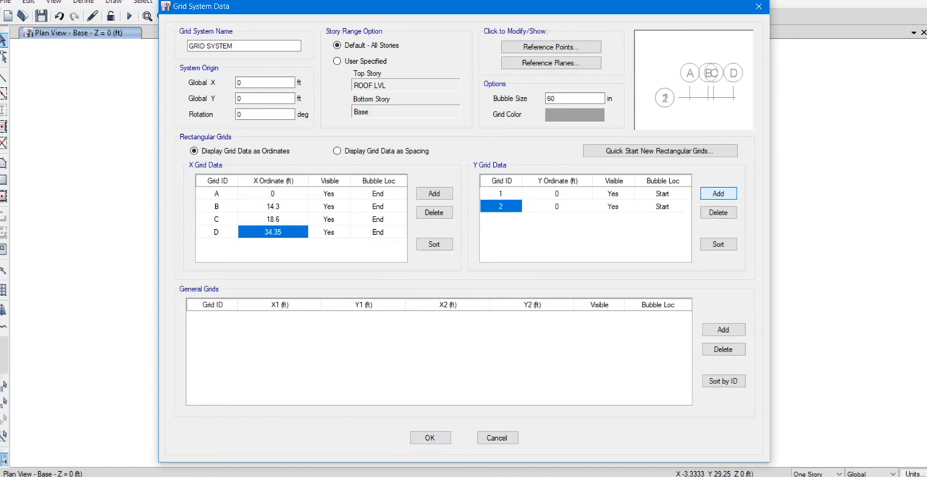
{"action": "left_click", "coordinate": [557, 207]}
{"action": "type", "text": "16"}
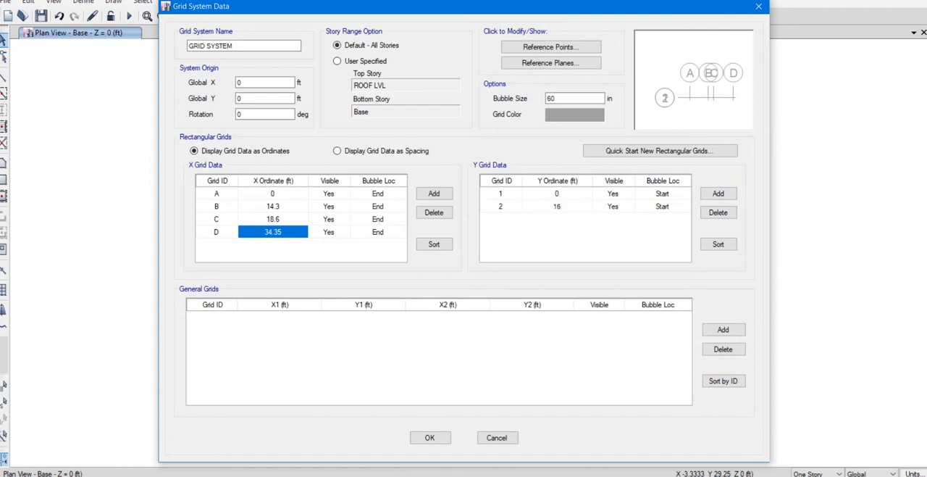
{"action": "left_click", "coordinate": [718, 193]}
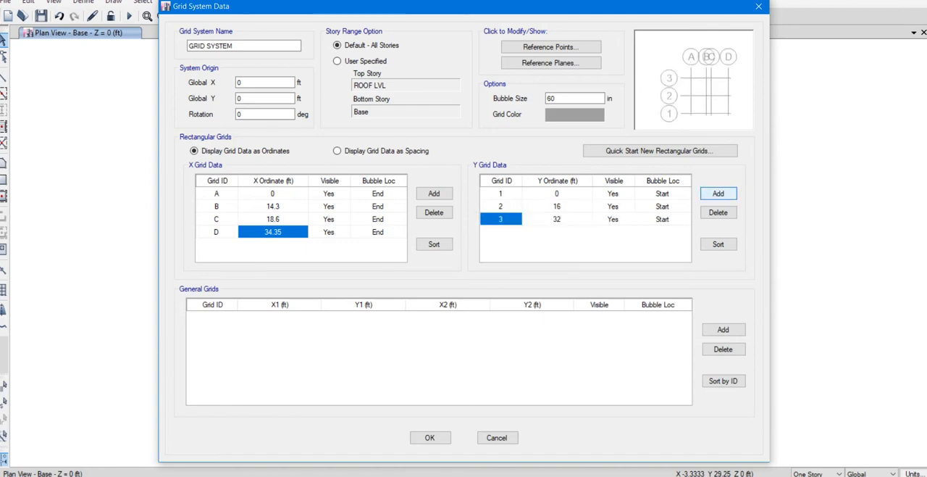
{"action": "left_click", "coordinate": [557, 219]}
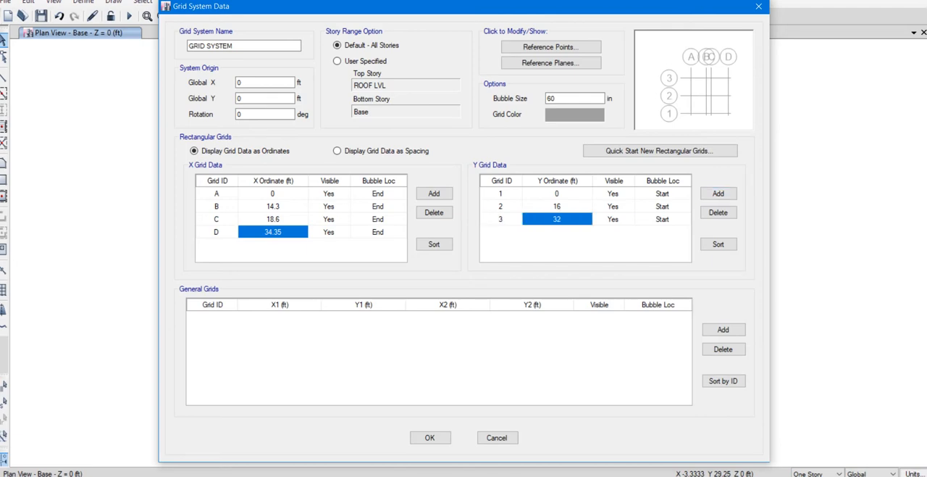
{"action": "type", "text": "16+15.3"}
{"action": "key", "text": "BackSpace"}
{"action": "type", "text": "25"}
{"action": "key", "text": "Return"}
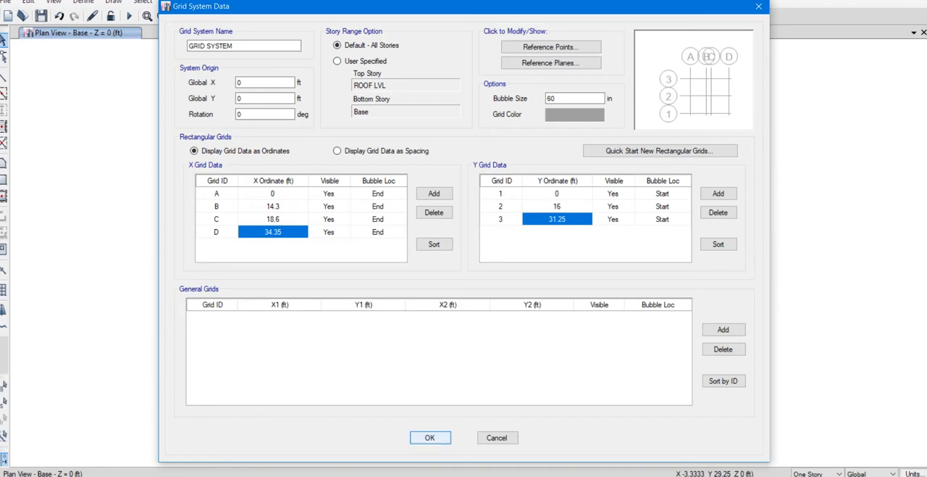
Accept the grid system data and the story and grid edits, and refresh the plan window.
{"action": "left_click", "coordinate": [430, 437]}
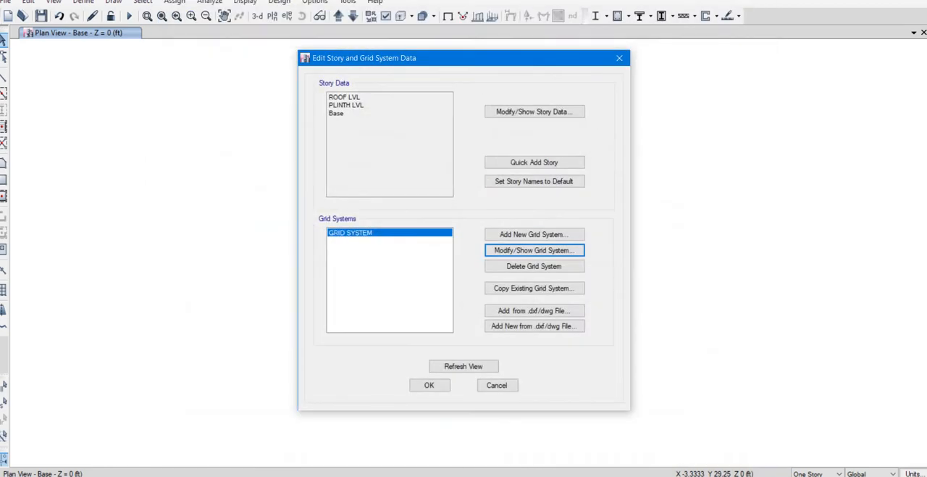
{"action": "left_click", "coordinate": [429, 385]}
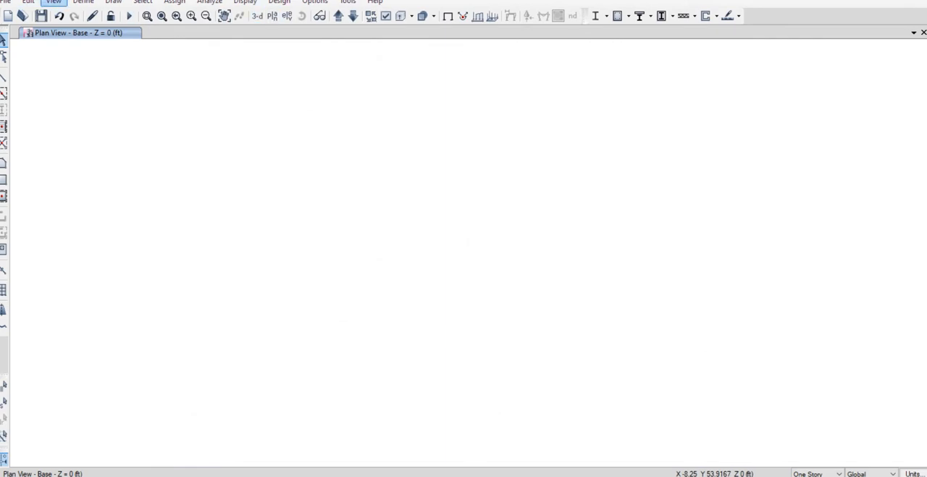
{"action": "left_click", "coordinate": [54, 2]}
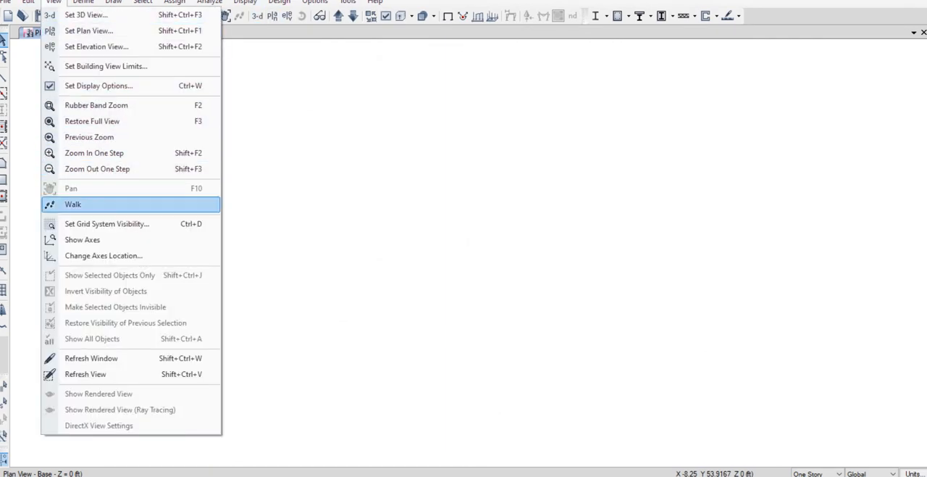
{"action": "left_click", "coordinate": [91, 358]}
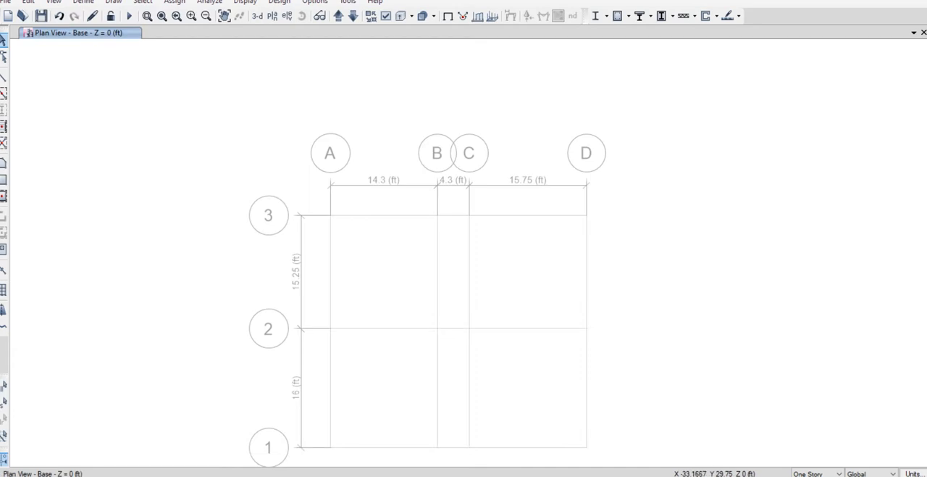
On the PLINTH LVL plan, start drawing frame lines with the B9X15 section property.
{"action": "middle_click_drag", "start_coordinate": [410, 282], "coordinate": [380, 238]}
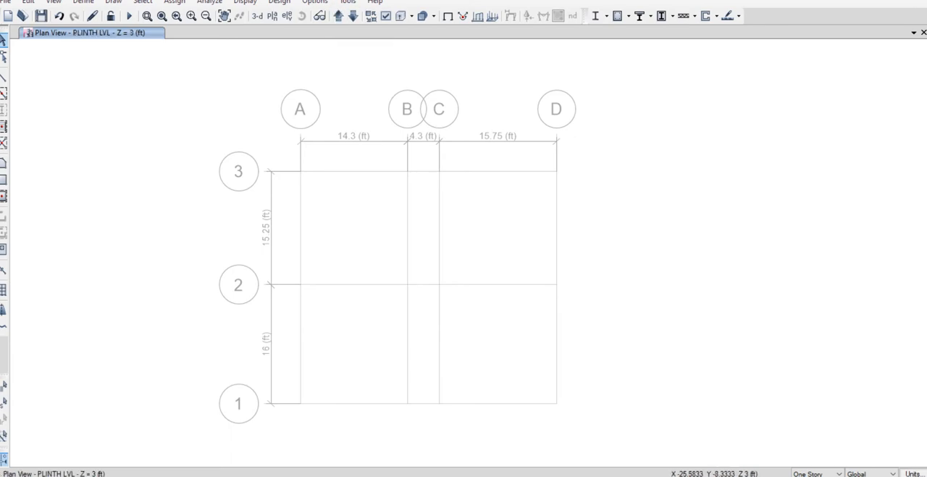
{"action": "left_click", "coordinate": [433, 475]}
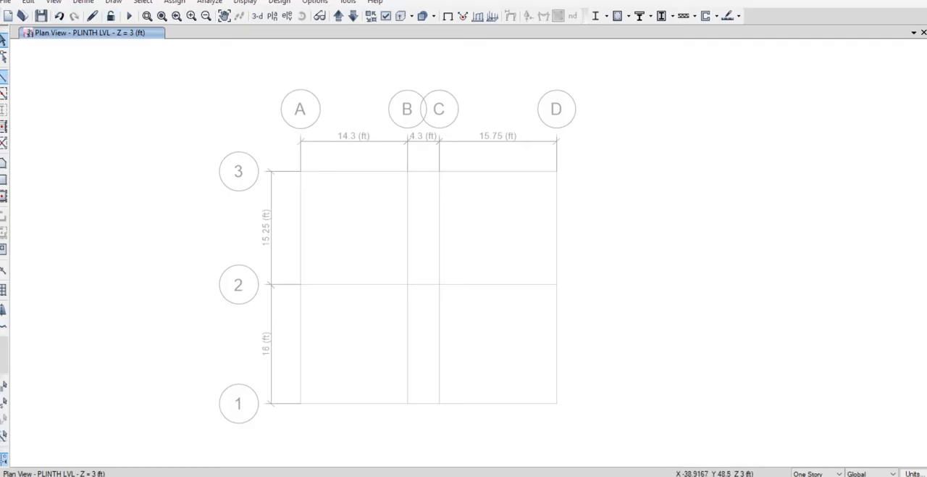
{"action": "left_click", "coordinate": [3, 77]}
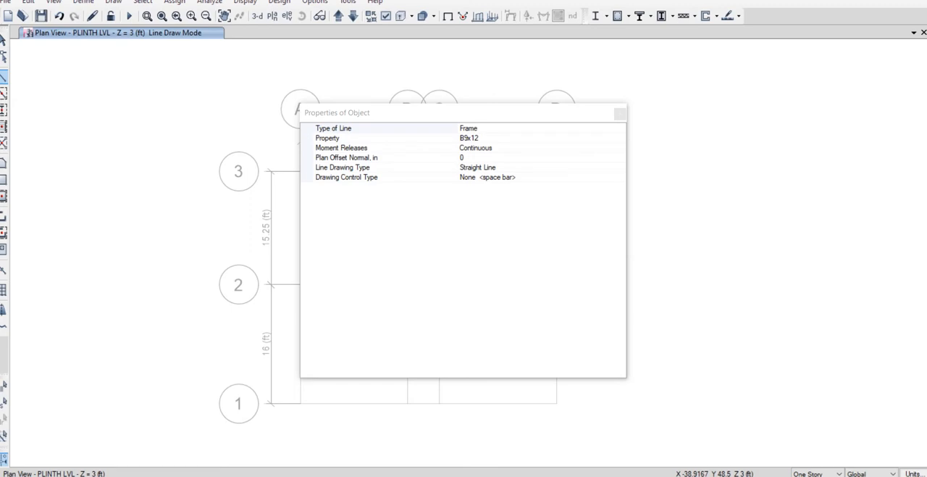
{"action": "left_click", "coordinate": [521, 138]}
{"action": "left_click", "coordinate": [620, 138]}
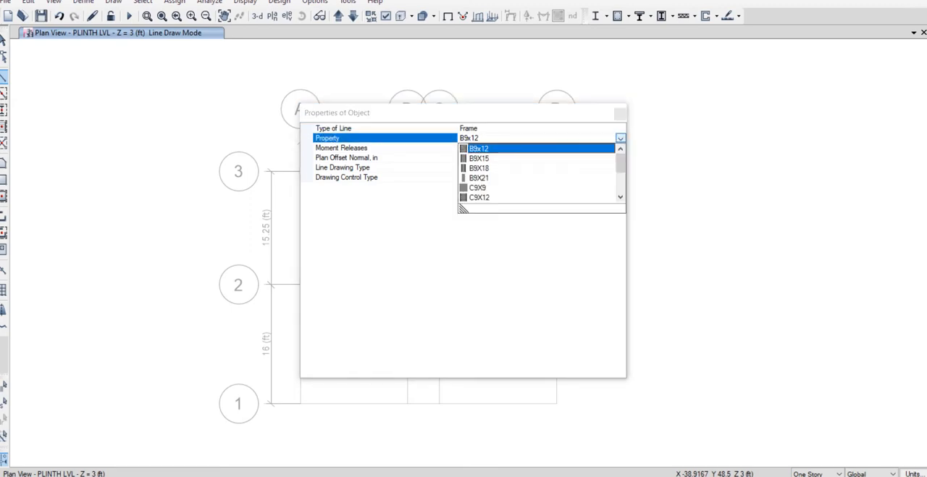
{"action": "left_click", "coordinate": [479, 158]}
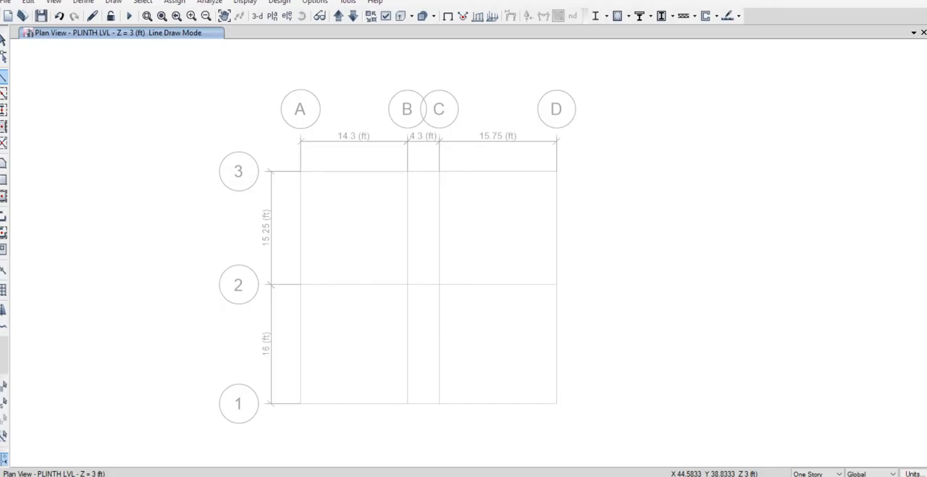
Draw the plinth-level outline beams through grid points A1, A3, D3, D2, B2 and B1, closing back at A1.
{"action": "left_click", "coordinate": [300, 403]}
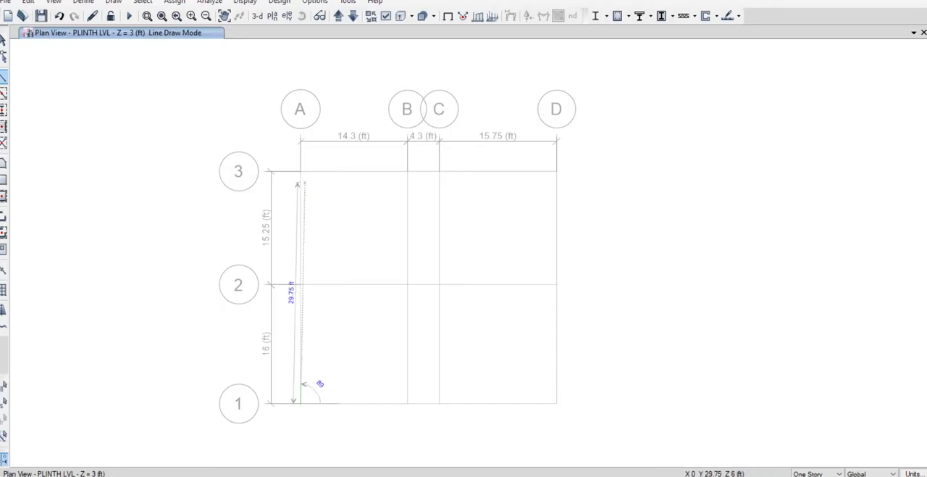
{"action": "left_click", "coordinate": [300, 171]}
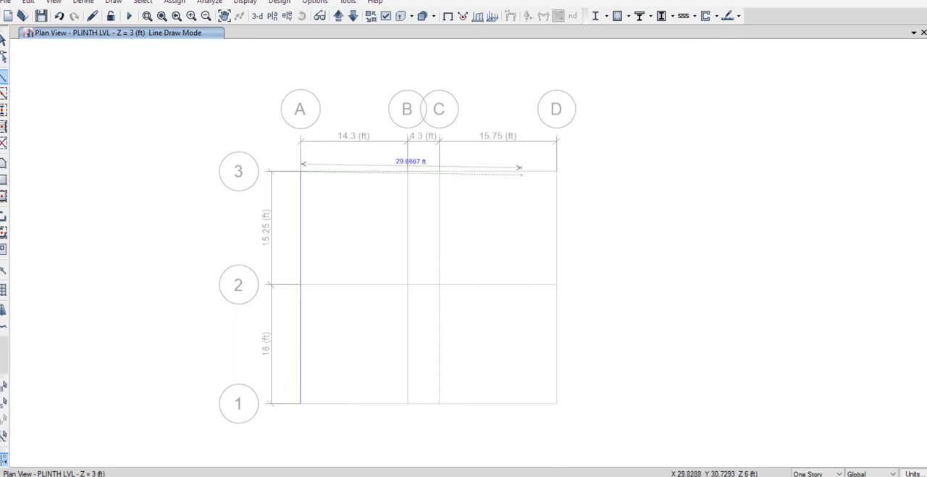
{"action": "left_click", "coordinate": [557, 171]}
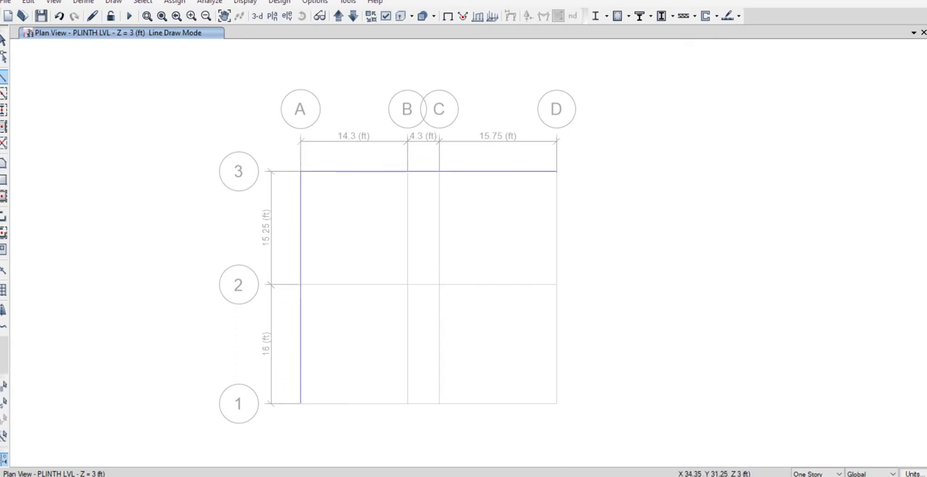
{"action": "left_click", "coordinate": [557, 284]}
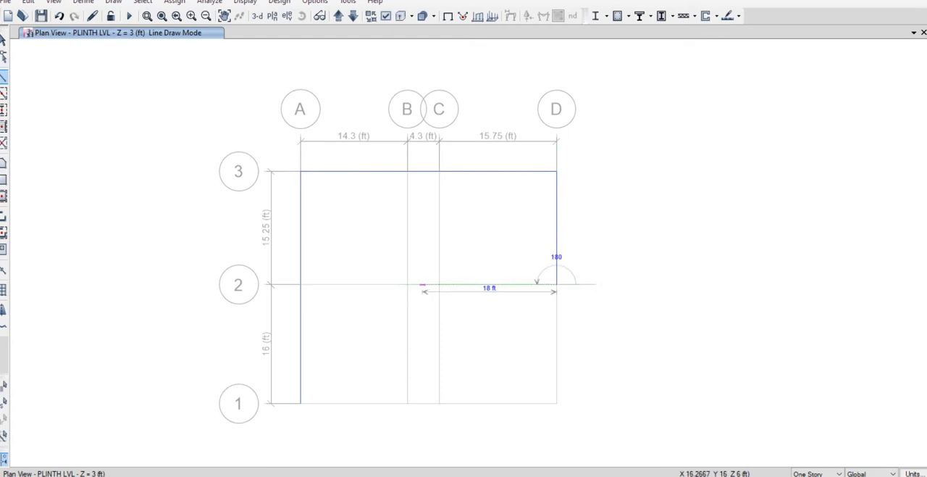
{"action": "left_click", "coordinate": [407, 284]}
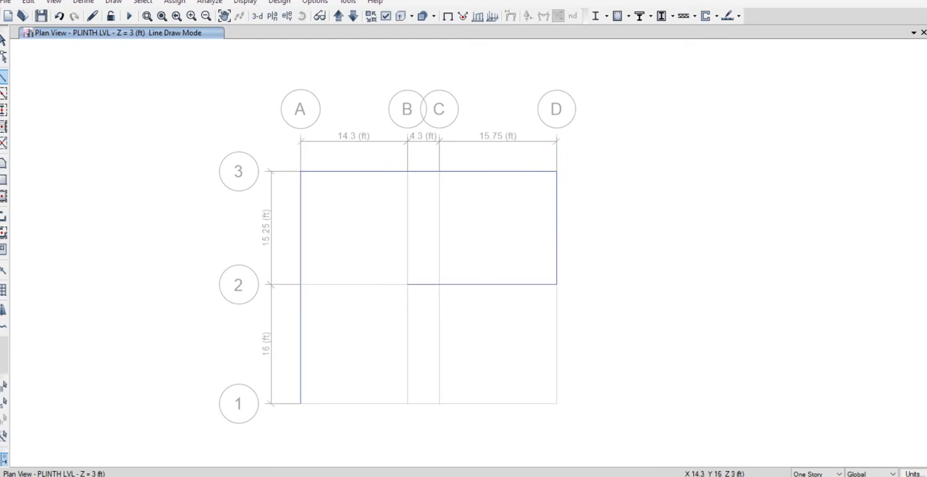
{"action": "left_click", "coordinate": [407, 403]}
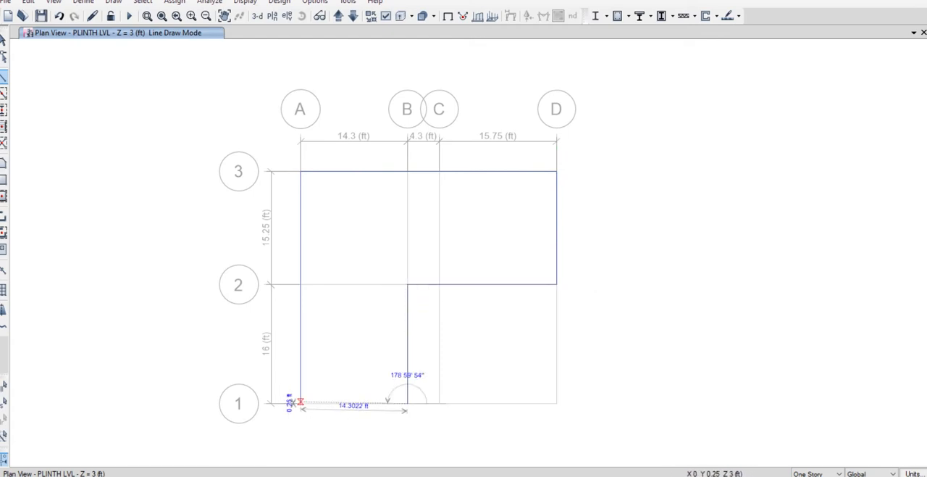
{"action": "double_click", "coordinate": [301, 402]}
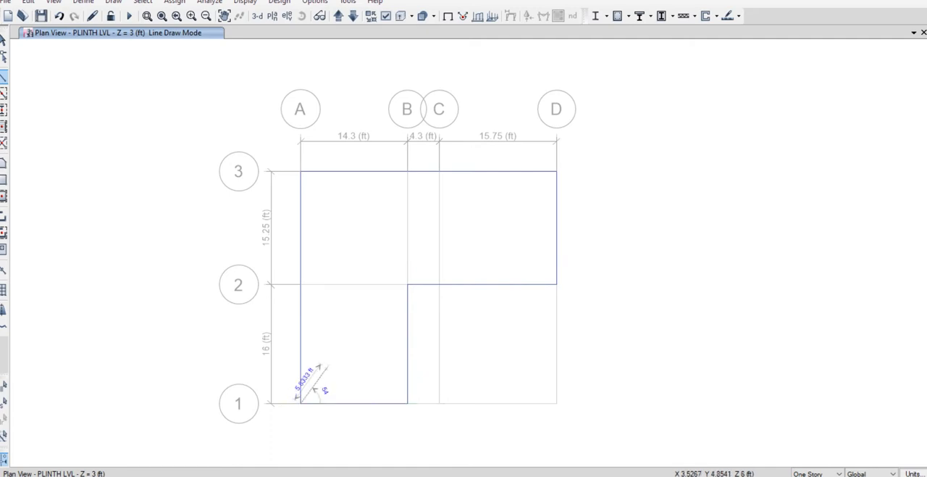
Draw the interior plinth beams from A2 to B2 and from C2 to C3, and end line drawing.
{"action": "left_click", "coordinate": [301, 283]}
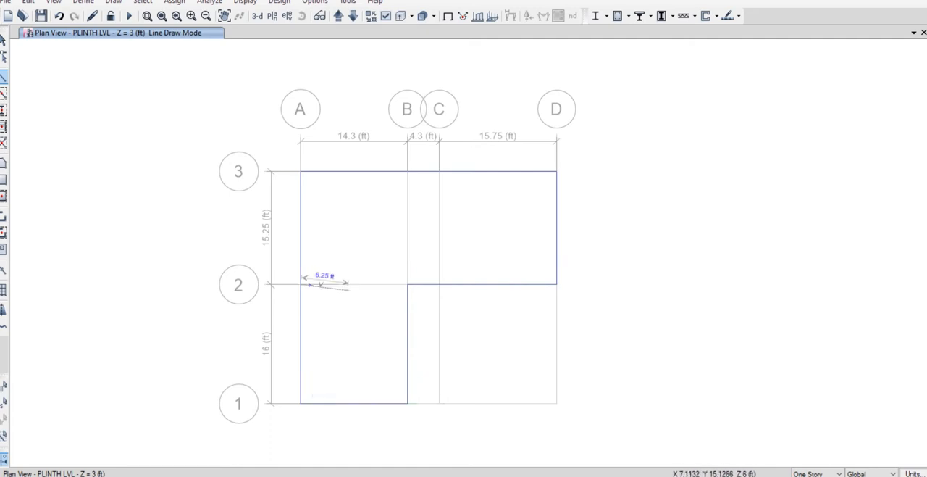
{"action": "double_click", "coordinate": [407, 284]}
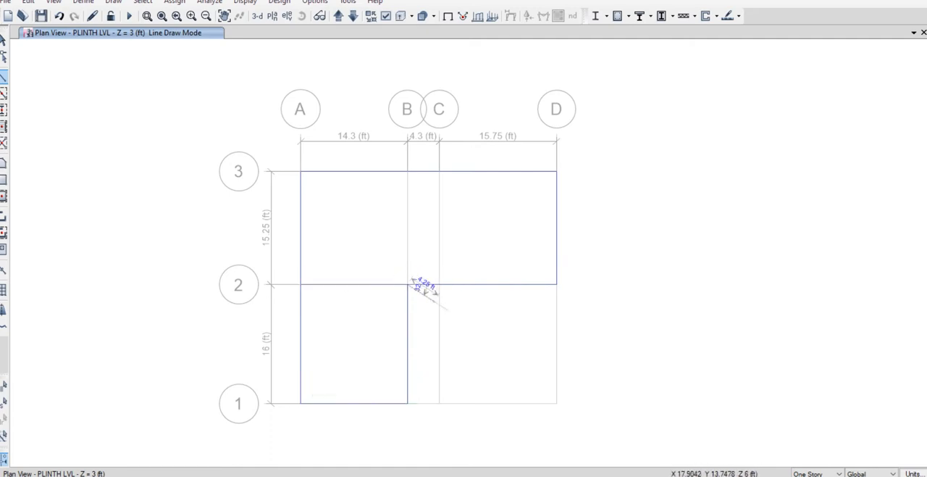
{"action": "left_click", "coordinate": [439, 284]}
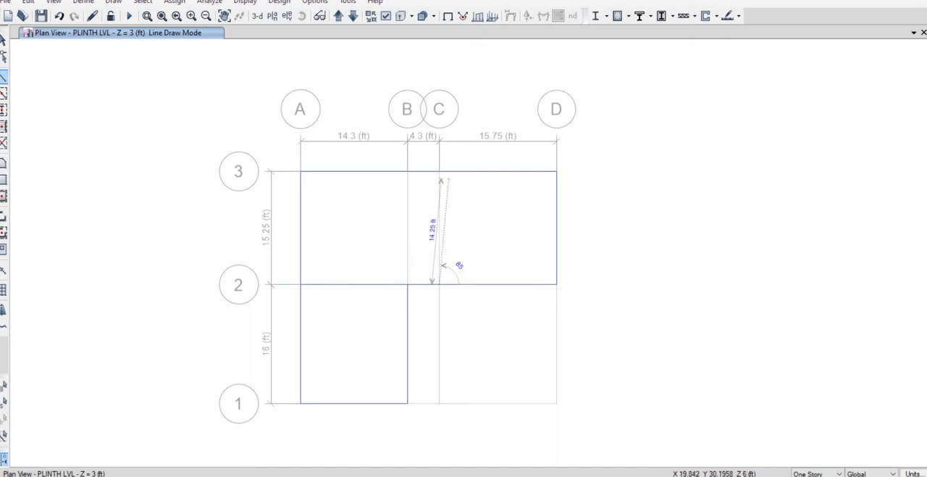
{"action": "double_click", "coordinate": [439, 171]}
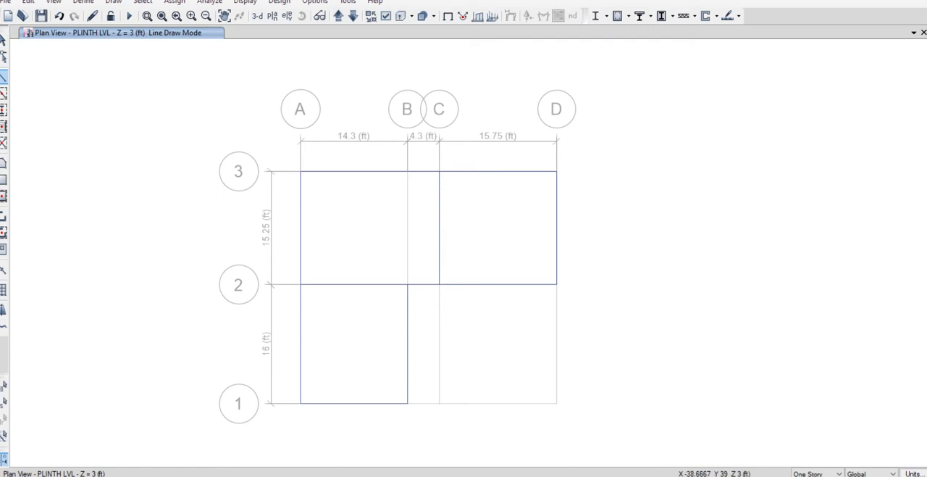
{"action": "left_click", "coordinate": [3, 40]}
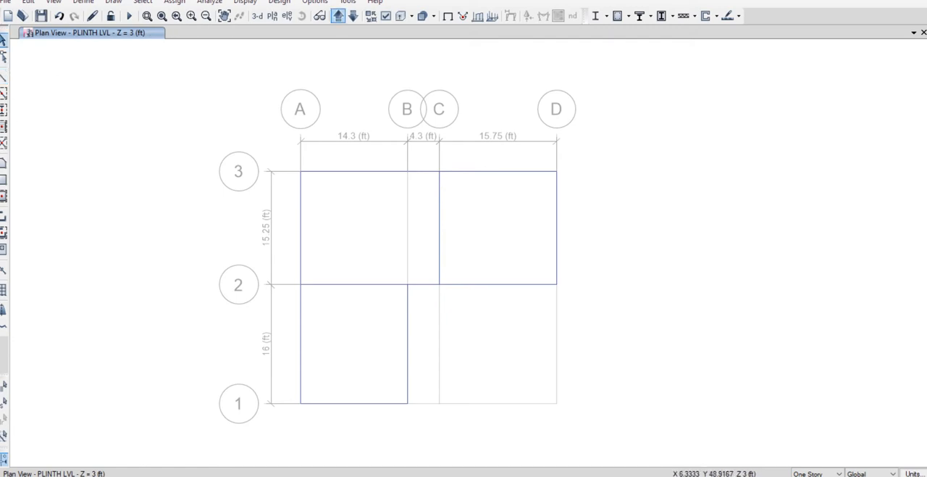
On the ROOF LVL plan, draw the B9X15 outline beams through grid points A1, A3, D3, D2, B2 and B1, closing back at A1.
{"action": "left_click", "coordinate": [338, 16]}
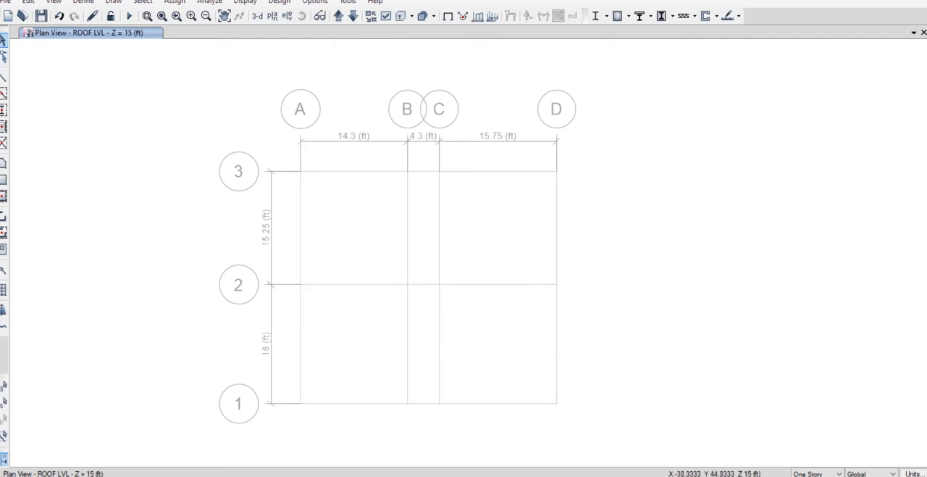
{"action": "left_click", "coordinate": [4, 77]}
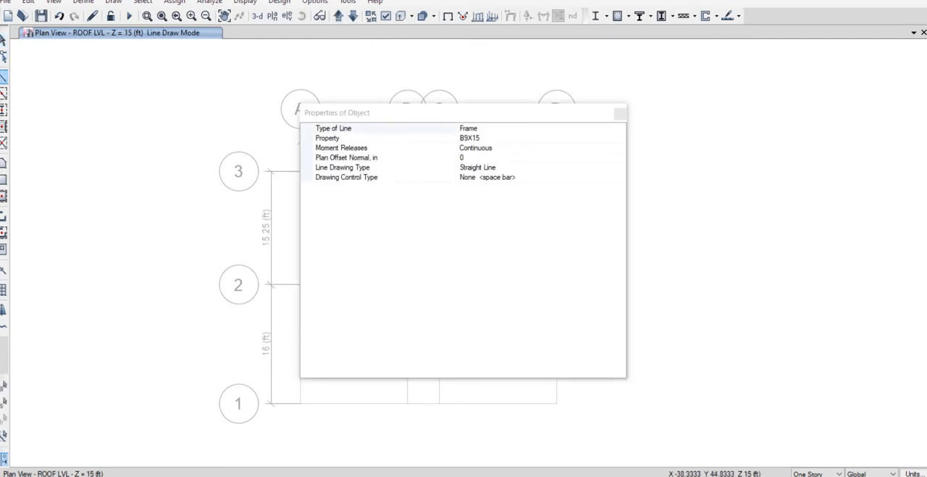
{"action": "left_click", "coordinate": [620, 114]}
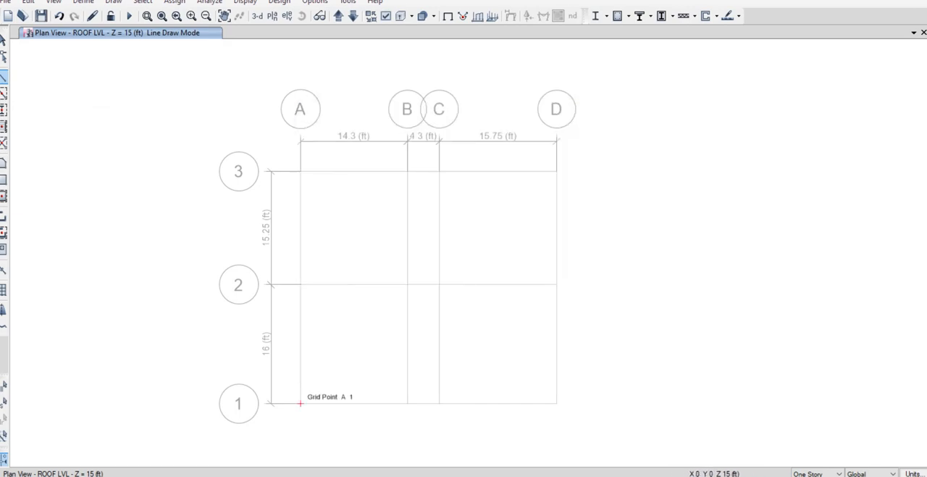
{"action": "left_click", "coordinate": [300, 403]}
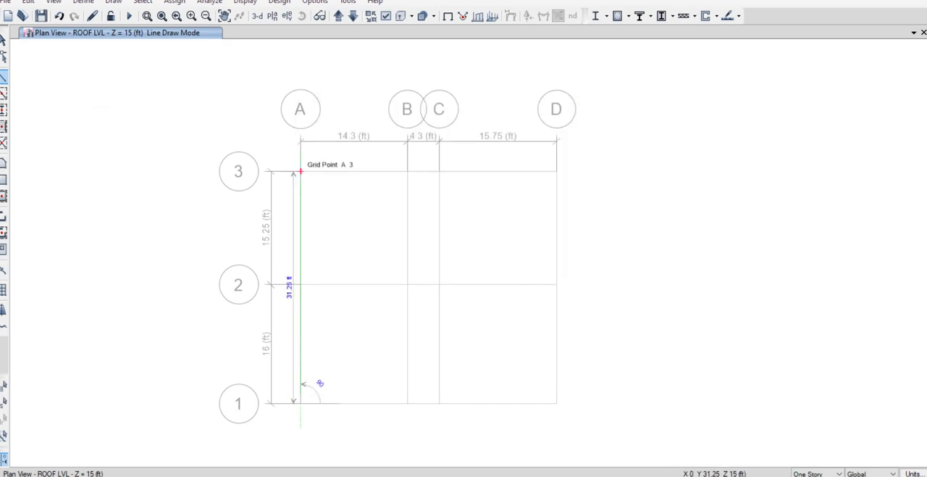
{"action": "left_click", "coordinate": [301, 172]}
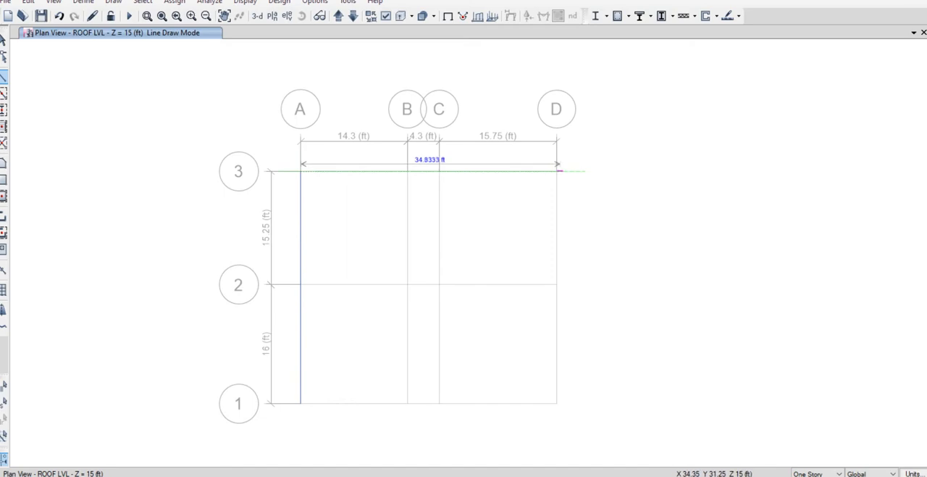
{"action": "left_click", "coordinate": [557, 171]}
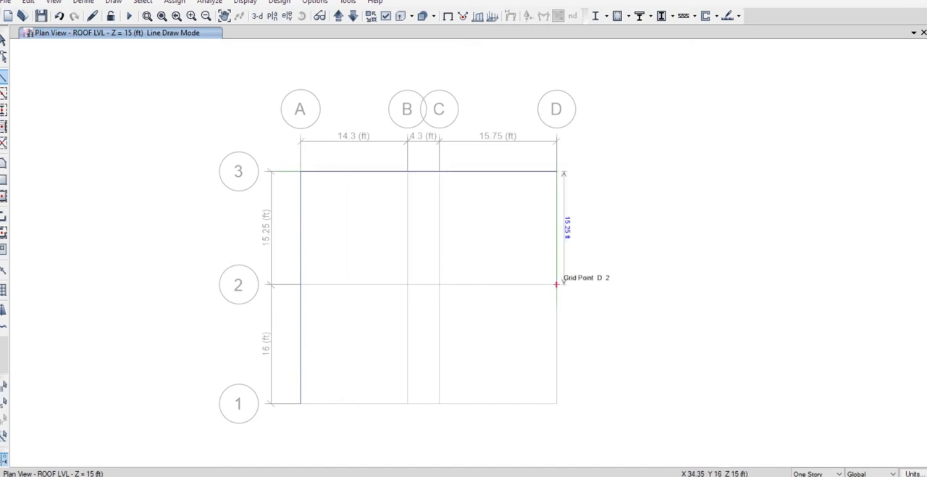
{"action": "left_click", "coordinate": [558, 284]}
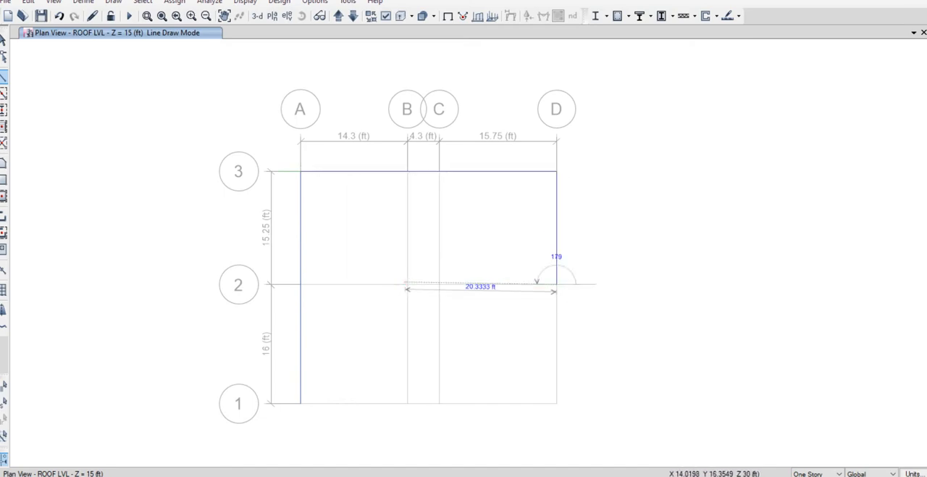
{"action": "left_click", "coordinate": [407, 284]}
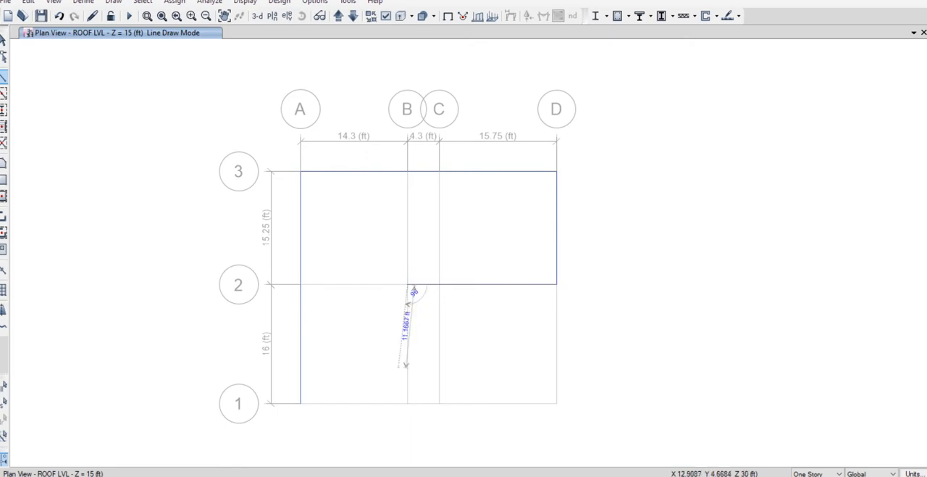
{"action": "left_click", "coordinate": [407, 403]}
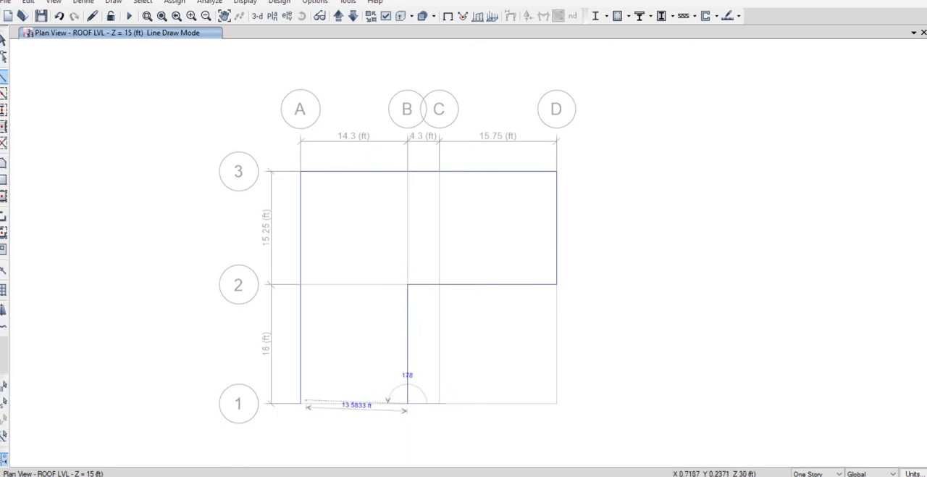
{"action": "left_click", "coordinate": [301, 403]}
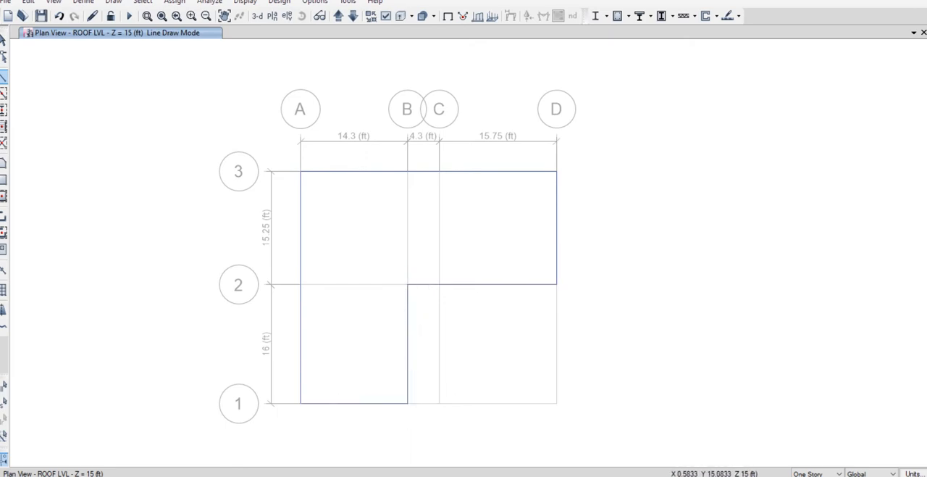
Draw the interior roof beams from A2 to B2 and from C2 to C3, and end line drawing.
{"action": "left_click", "coordinate": [301, 284]}
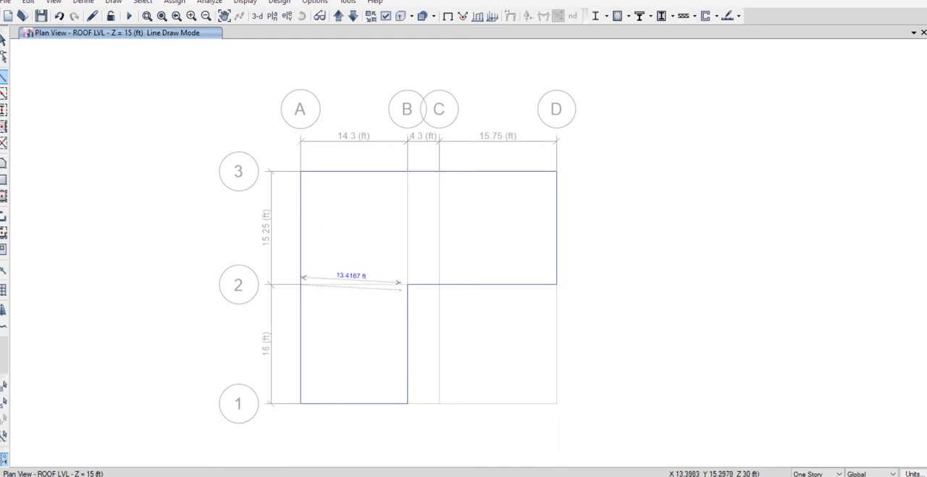
{"action": "left_click", "coordinate": [407, 284]}
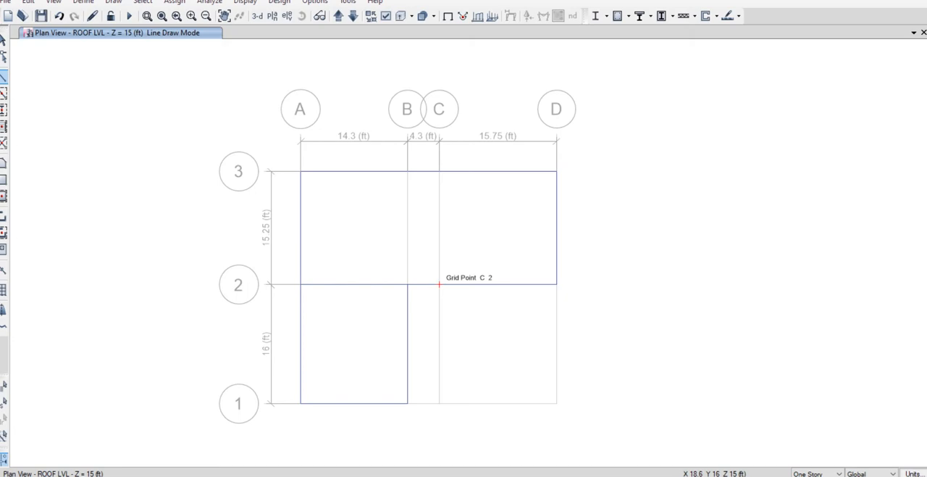
{"action": "left_click", "coordinate": [439, 284]}
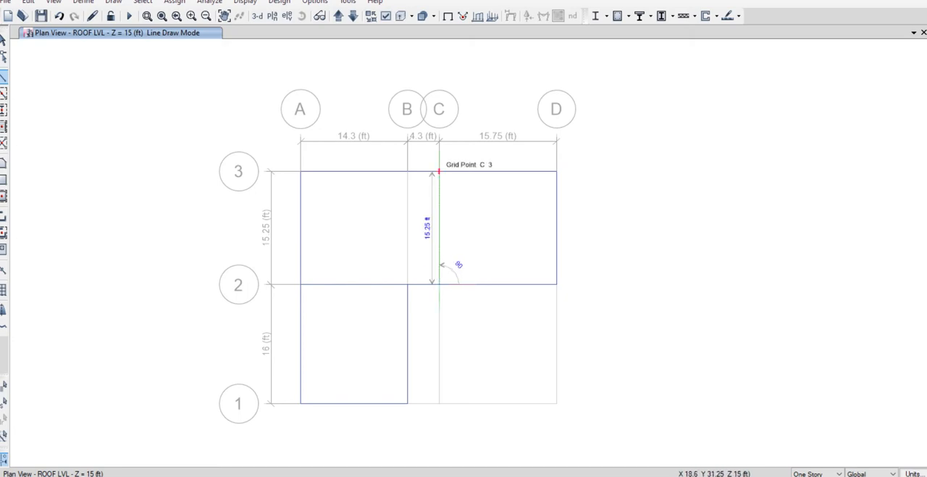
{"action": "left_click", "coordinate": [439, 172]}
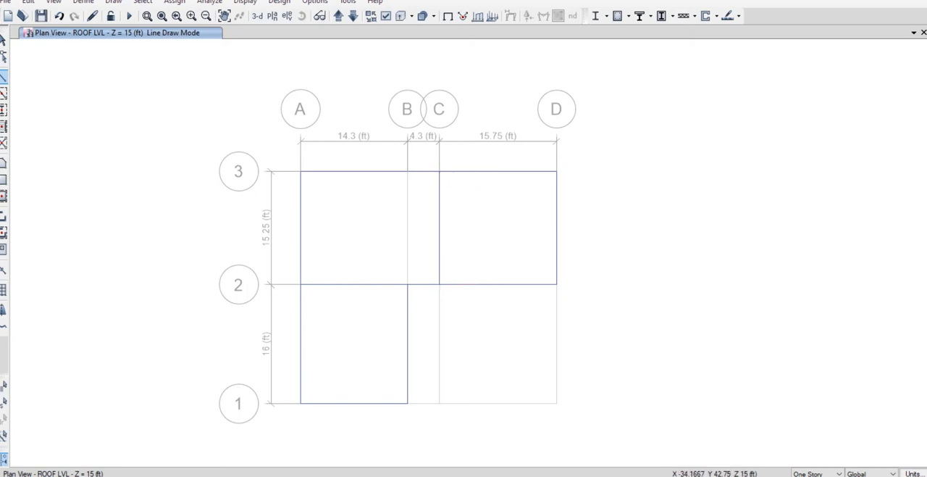
{"action": "left_click", "coordinate": [3, 40]}
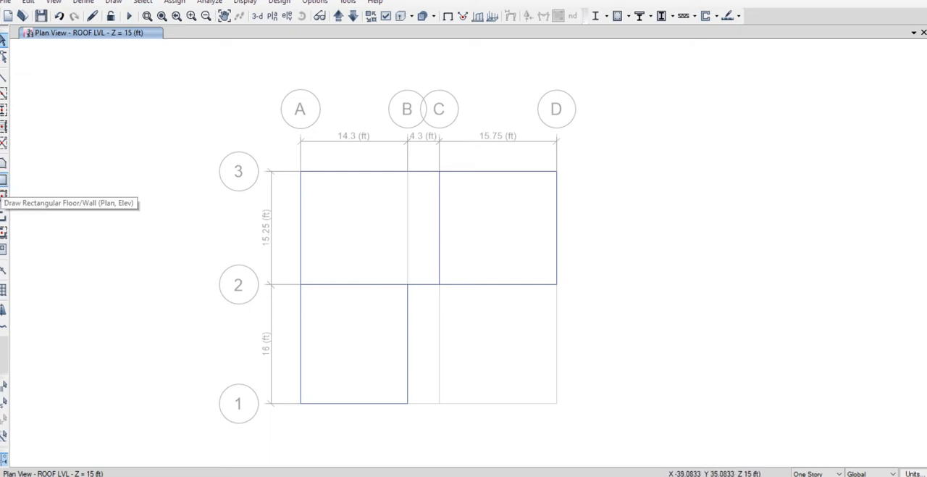
Draw two rectangular roof floors with the 5 INCH SLAB property, from A3 to D2 and from A2 to B1, and end area drawing.
{"action": "left_click", "coordinate": [3, 180]}
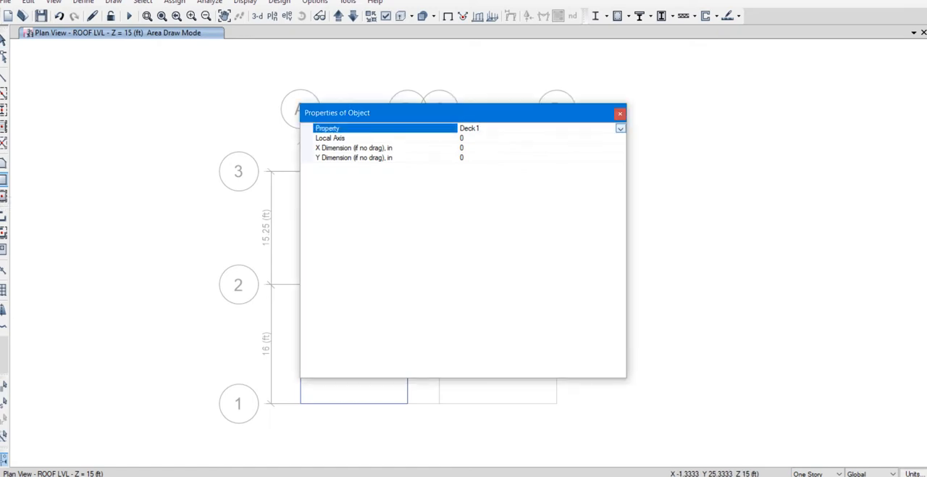
{"action": "left_click", "coordinate": [621, 128]}
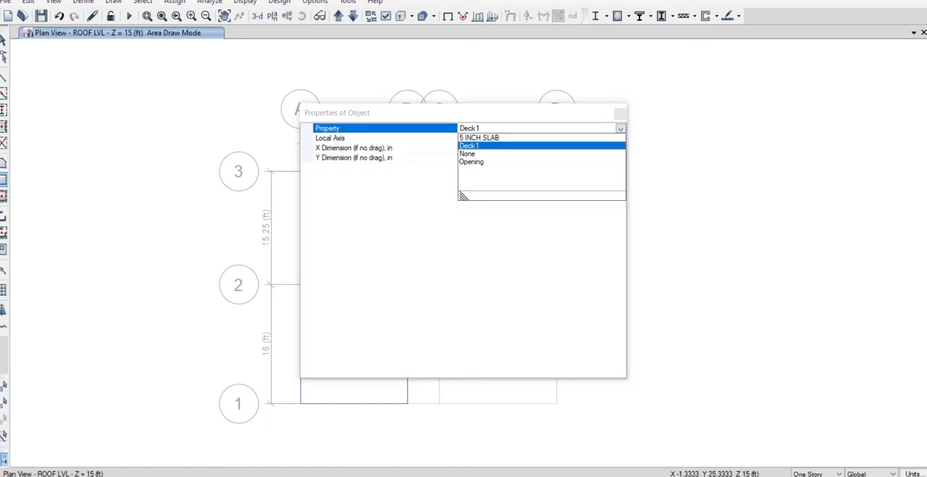
{"action": "left_click", "coordinate": [480, 138]}
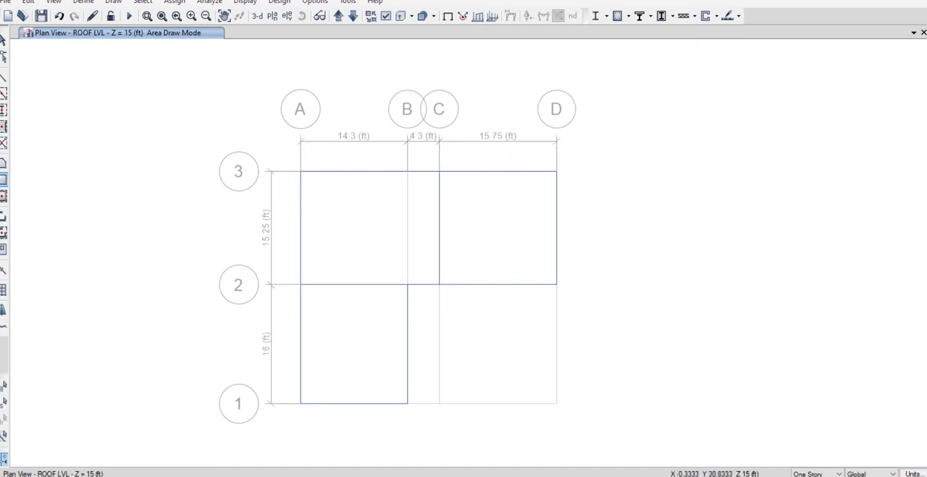
{"action": "left_click", "coordinate": [300, 171]}
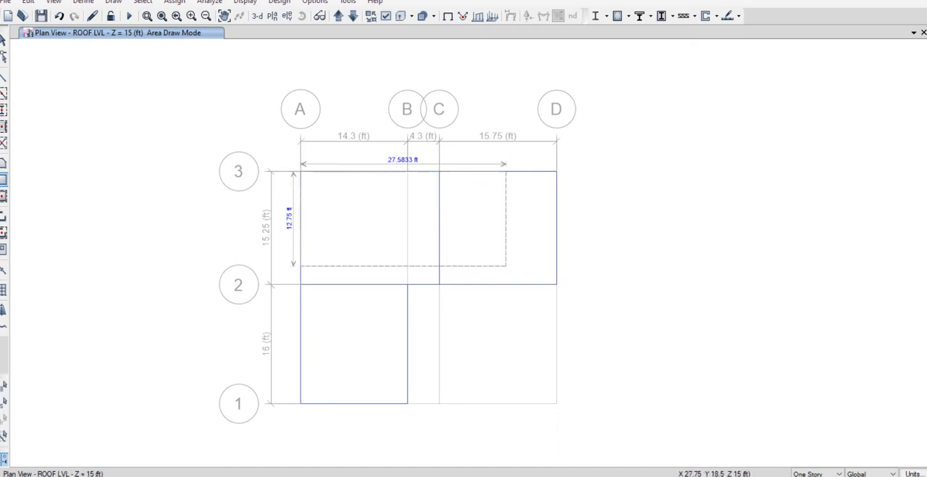
{"action": "left_click", "coordinate": [557, 284]}
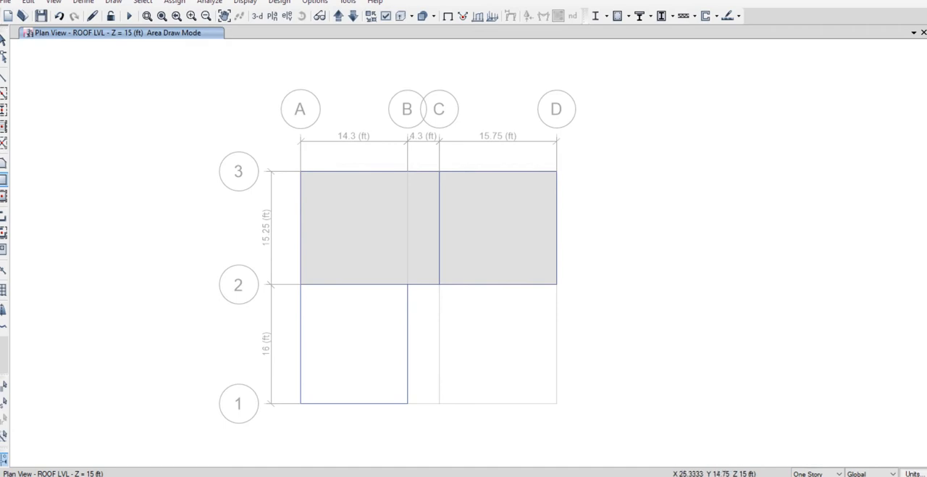
{"action": "left_click", "coordinate": [301, 284]}
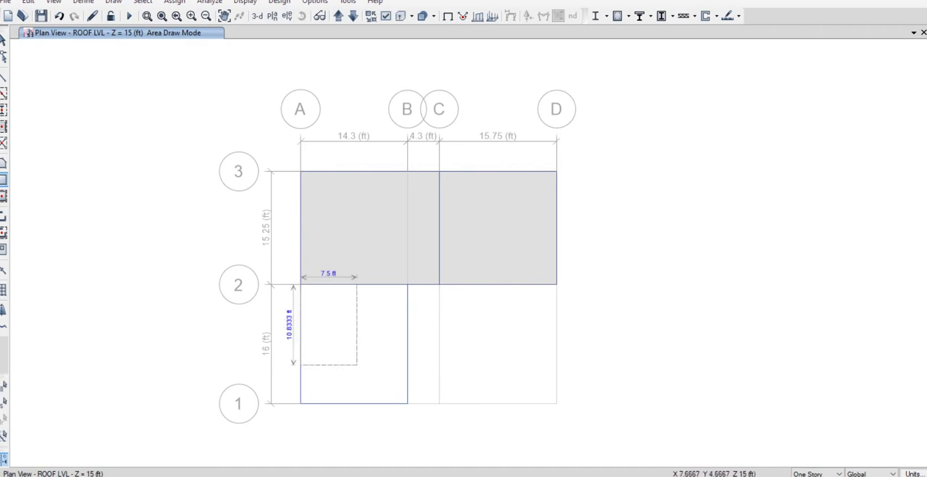
{"action": "left_click", "coordinate": [407, 403]}
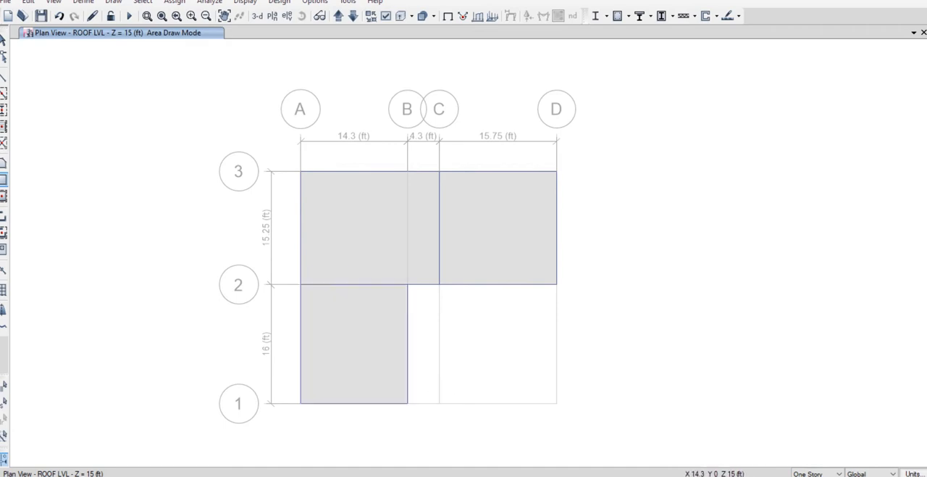
{"action": "left_click", "coordinate": [3, 43]}
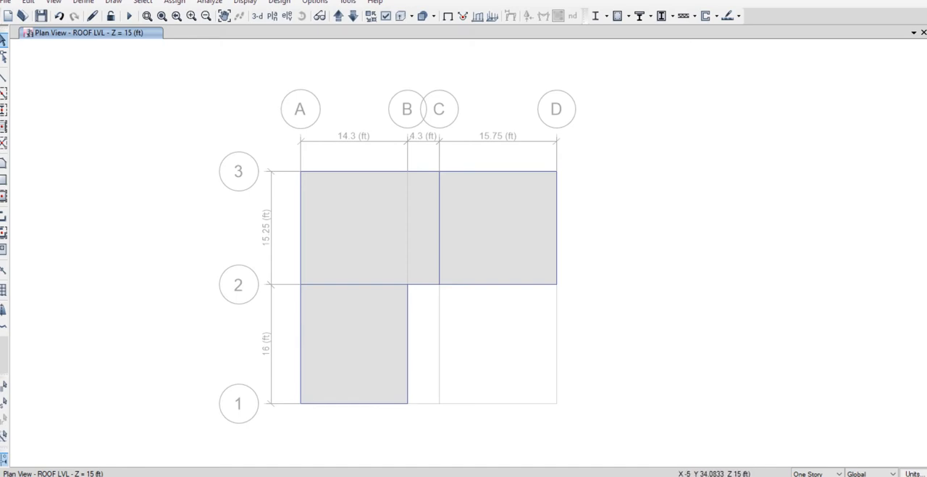
Select the whole roof plan and divide its frames at intersections with selected frames and joints.
{"action": "left_click_drag", "start_coordinate": [264, 147], "coordinate": [588, 458]}
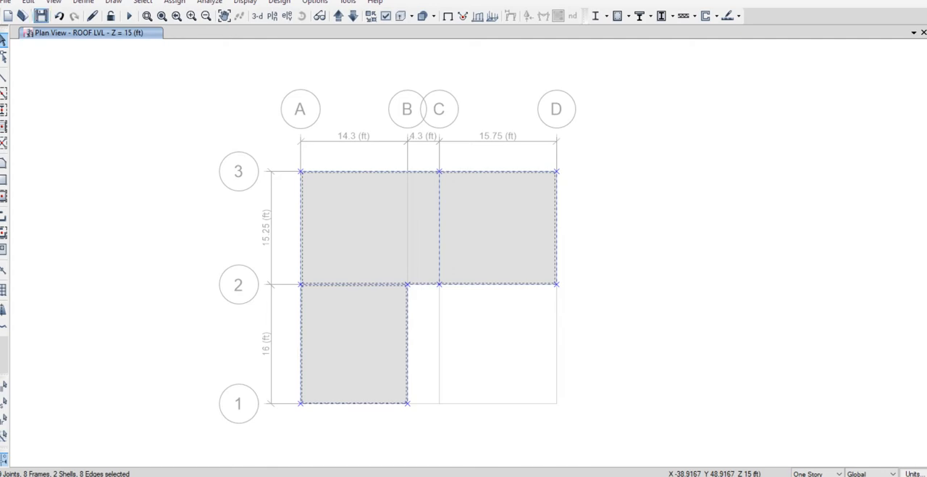
{"action": "left_click", "coordinate": [29, 2]}
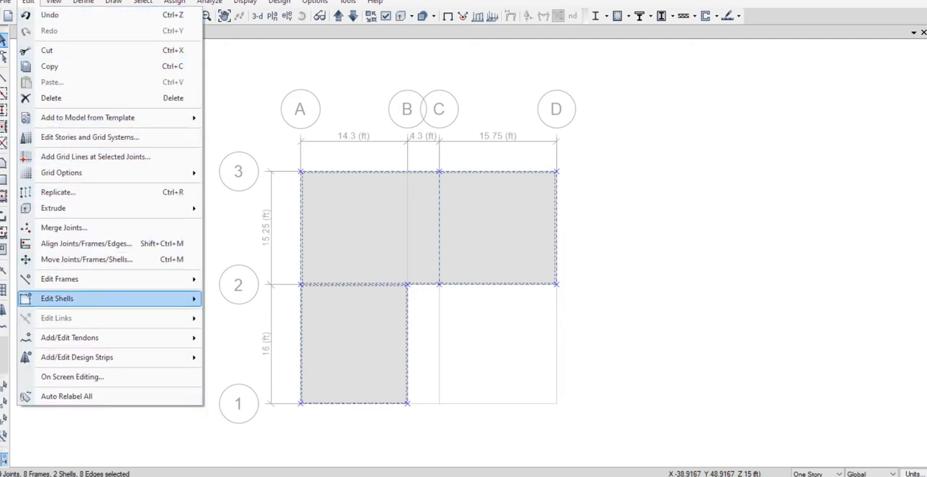
{"action": "mouse_move", "coordinate": [109, 278]}
{"action": "left_click", "coordinate": [251, 280]}
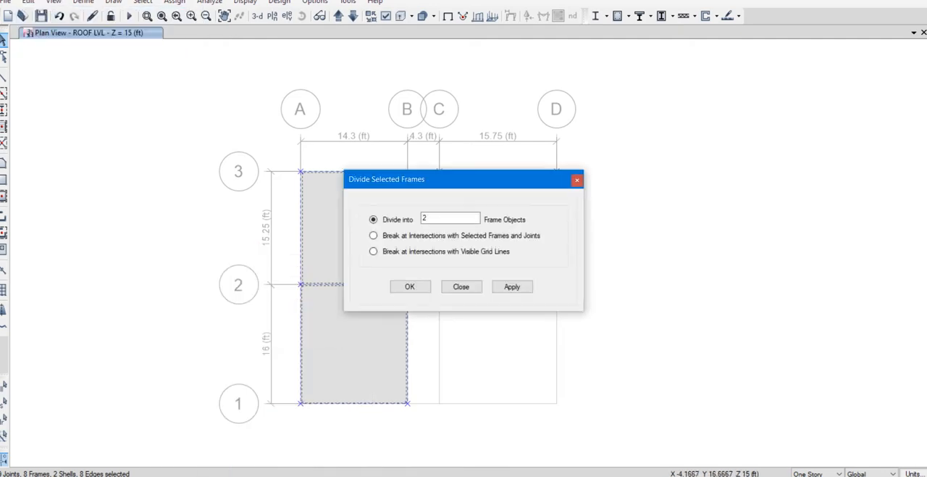
{"action": "left_click", "coordinate": [374, 235]}
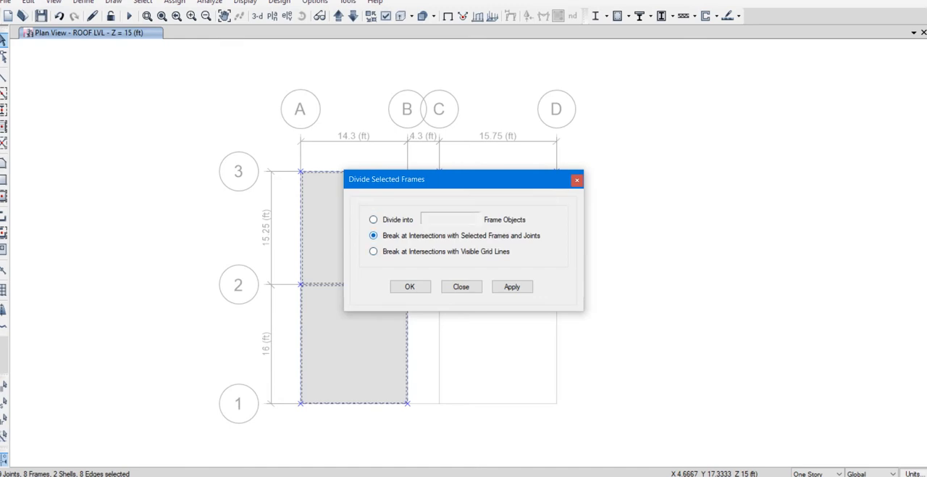
{"action": "left_click", "coordinate": [410, 287]}
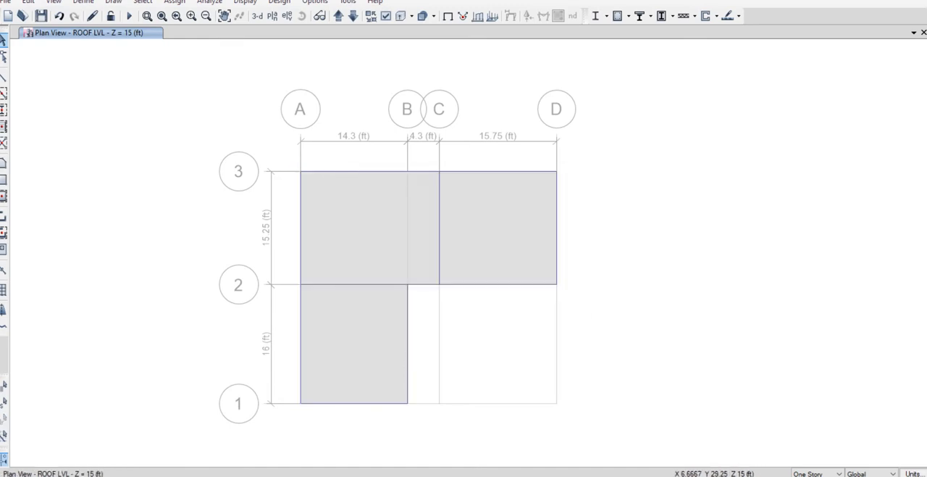
Reselect all roof-level objects and divide the frames at intersections with visible grid lines.
{"action": "left_click_drag", "start_coordinate": [154, 108], "coordinate": [643, 439]}
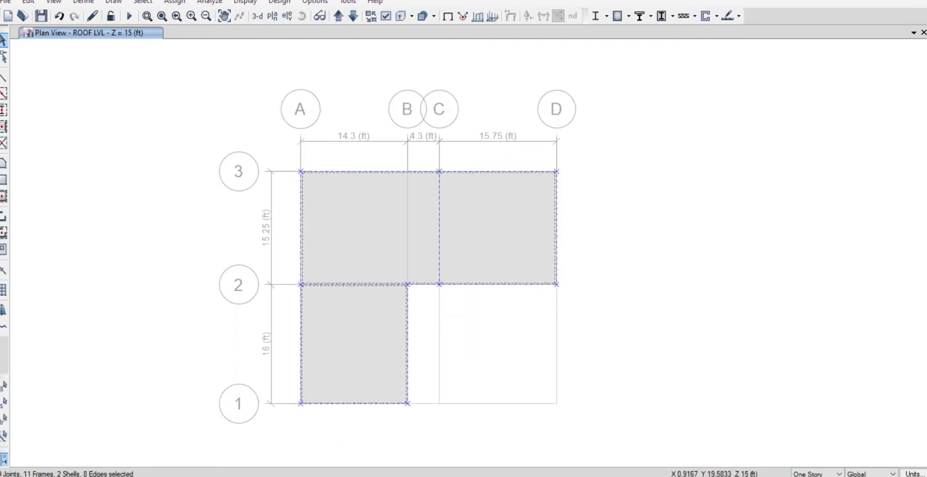
{"action": "left_click", "coordinate": [29, 1]}
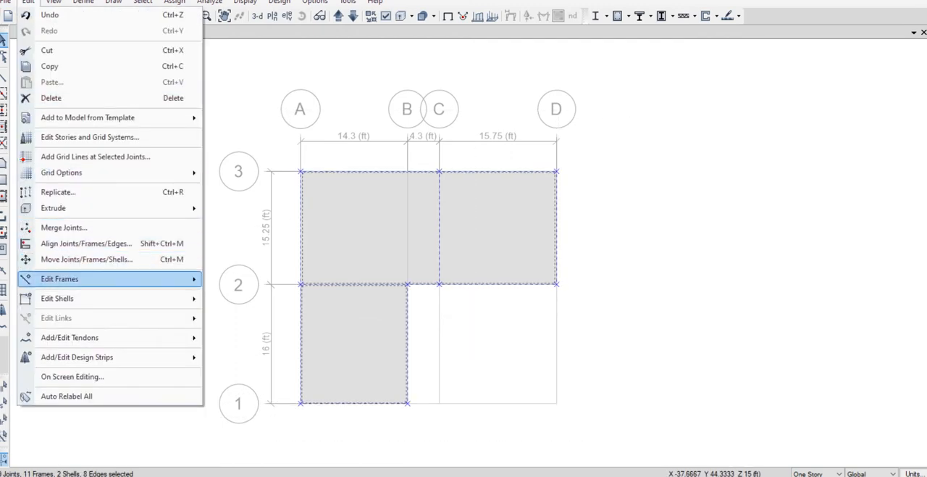
{"action": "mouse_move", "coordinate": [109, 278]}
{"action": "left_click", "coordinate": [252, 280]}
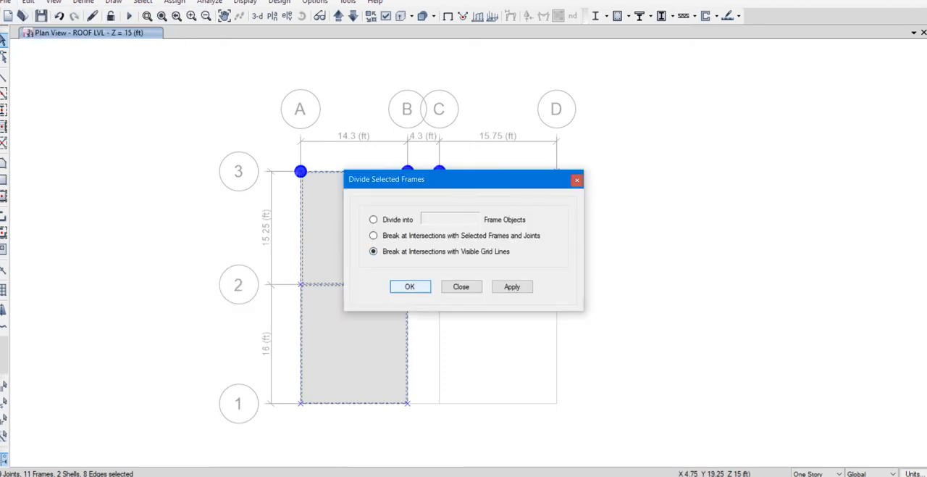
{"action": "left_click", "coordinate": [410, 286]}
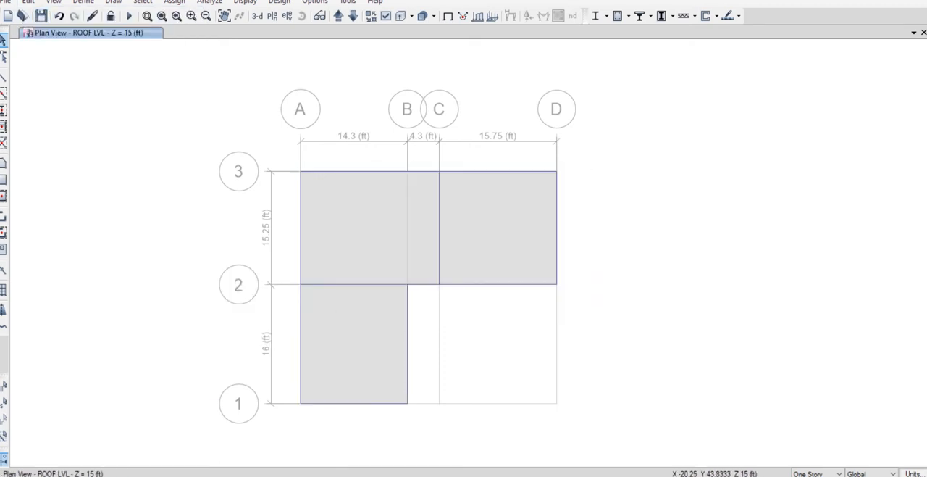
Select all roof-level objects and divide the slabs at visible grids, selected joints on edges and selected frames.
{"action": "left_click_drag", "start_coordinate": [151, 77], "coordinate": [609, 443]}
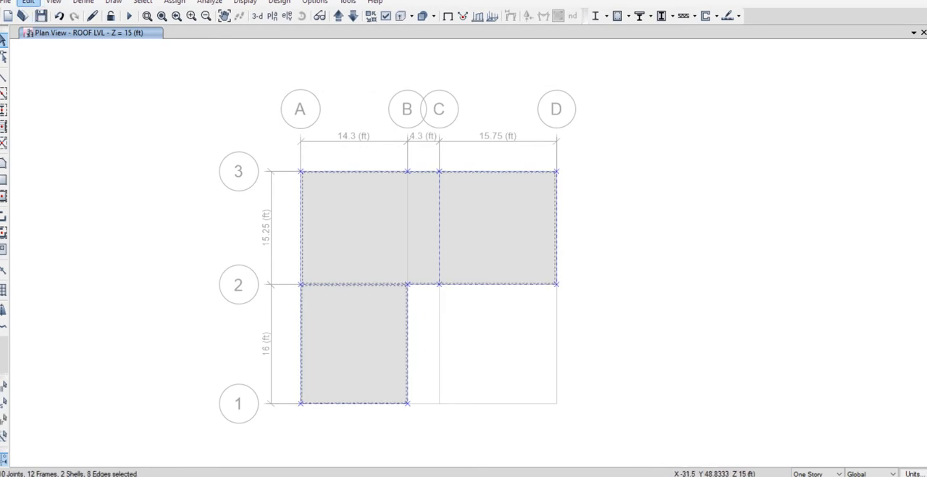
{"action": "left_click", "coordinate": [28, 2]}
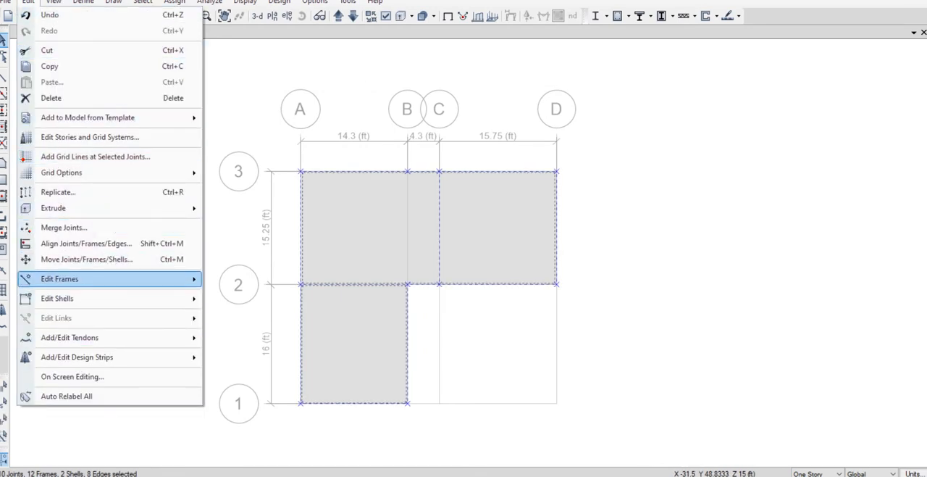
{"action": "mouse_move", "coordinate": [108, 297]}
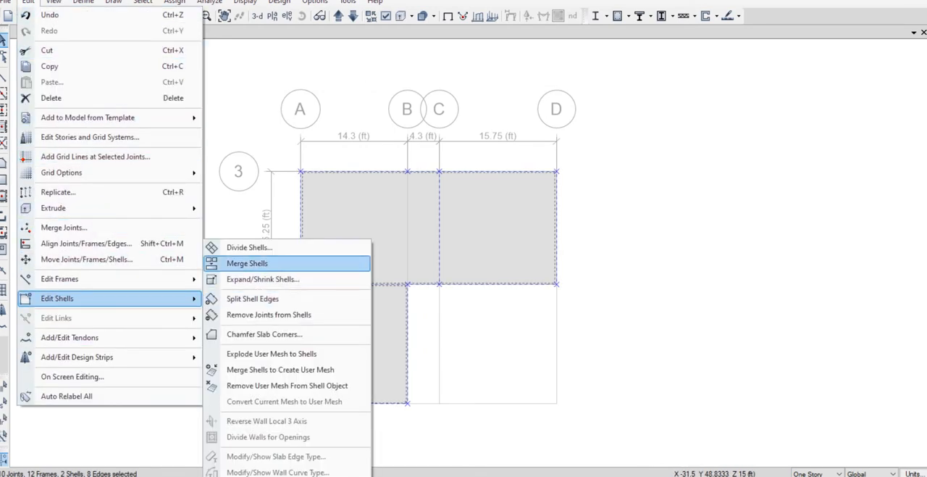
{"action": "left_click", "coordinate": [249, 247]}
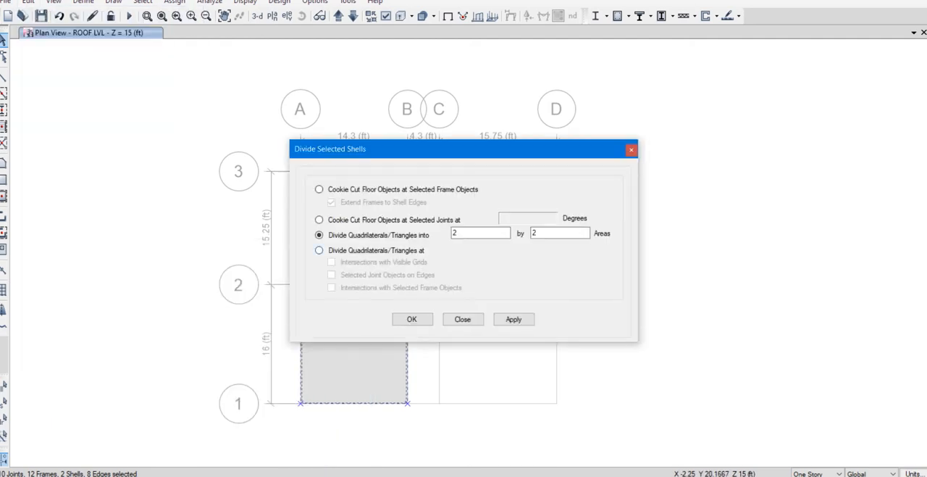
{"action": "left_click", "coordinate": [318, 250]}
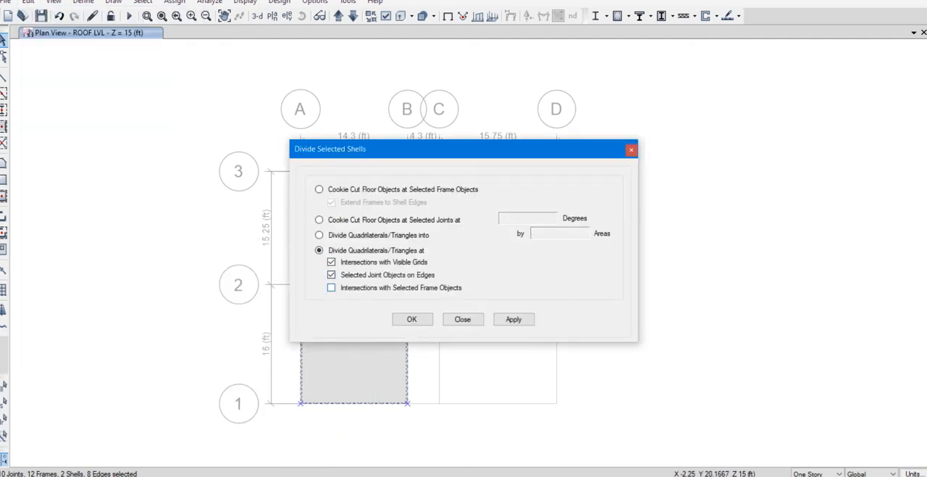
{"action": "left_click", "coordinate": [331, 287]}
{"action": "left_click", "coordinate": [412, 319]}
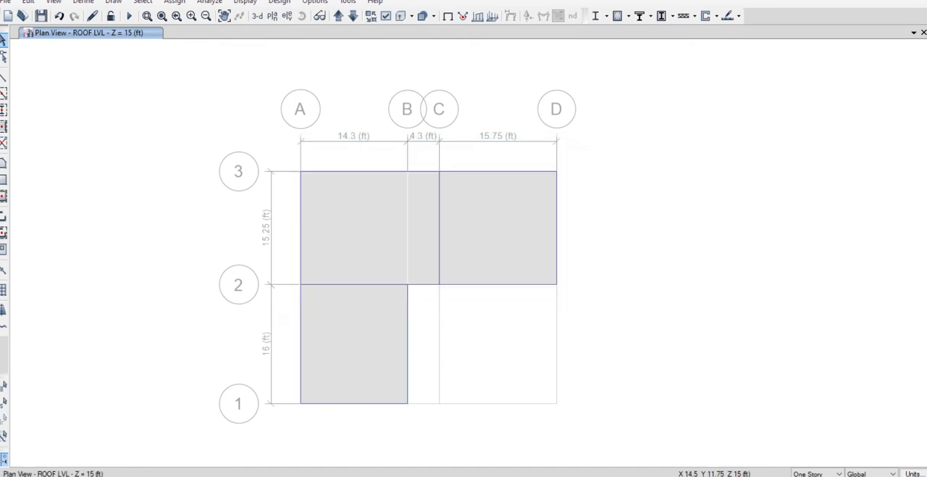
Reselect the whole roof plan and divide each slab panel into 6 by 6 areas.
{"action": "left_click_drag", "start_coordinate": [221, 106], "coordinate": [617, 439]}
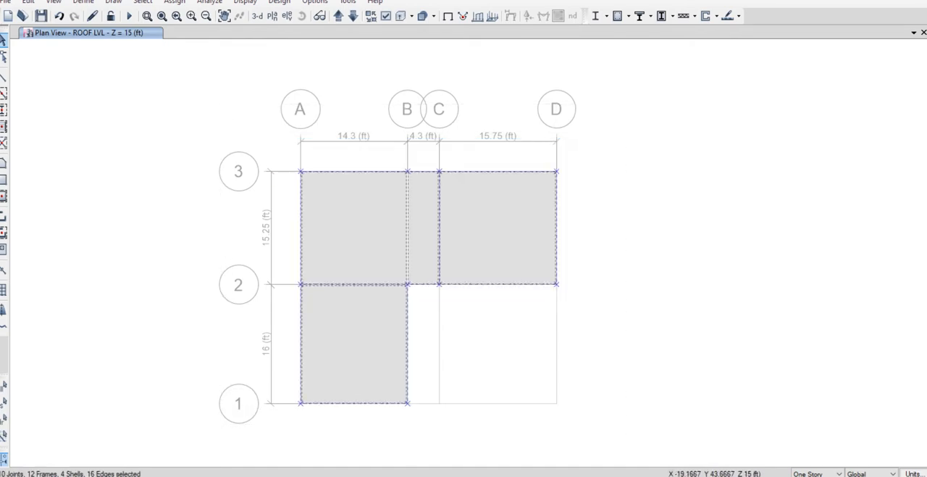
{"action": "left_click", "coordinate": [29, 2]}
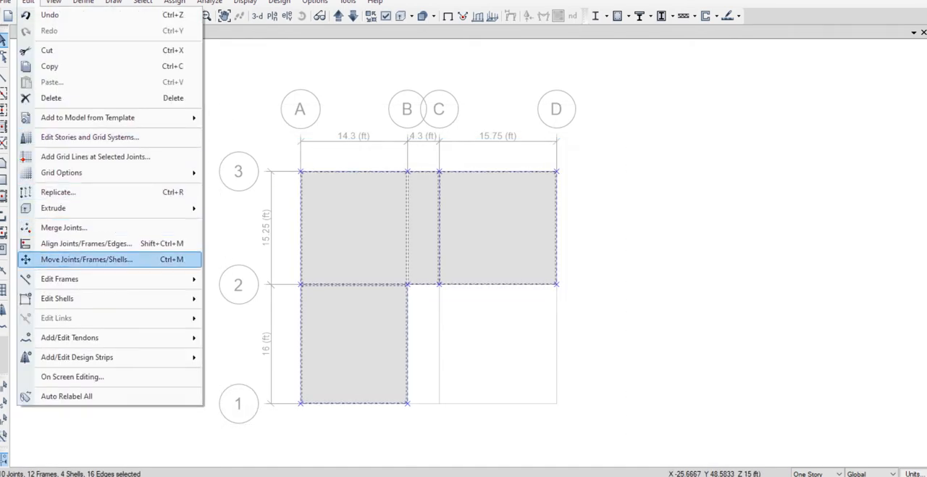
{"action": "mouse_move", "coordinate": [109, 298]}
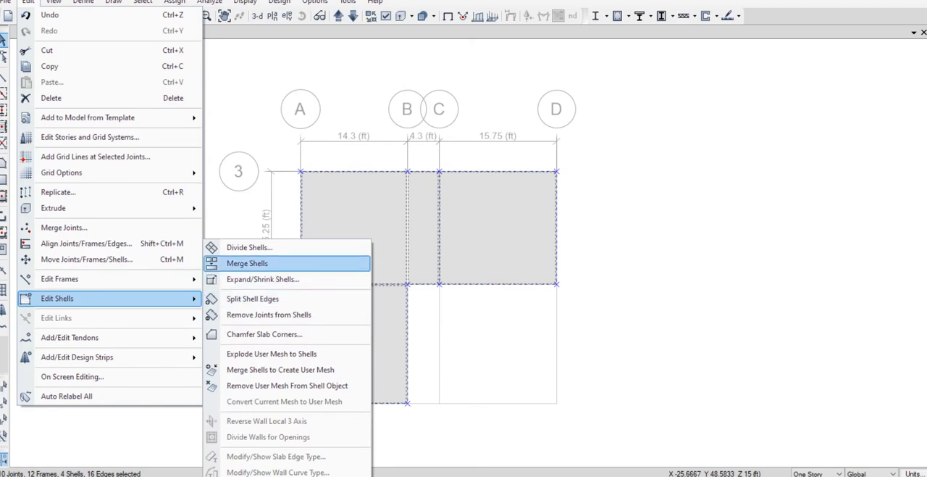
{"action": "left_click", "coordinate": [283, 247]}
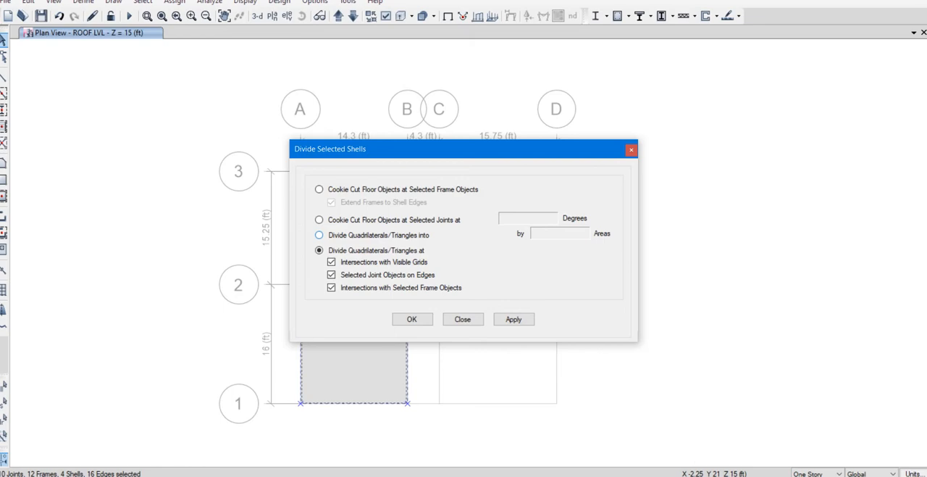
{"action": "left_click", "coordinate": [319, 235]}
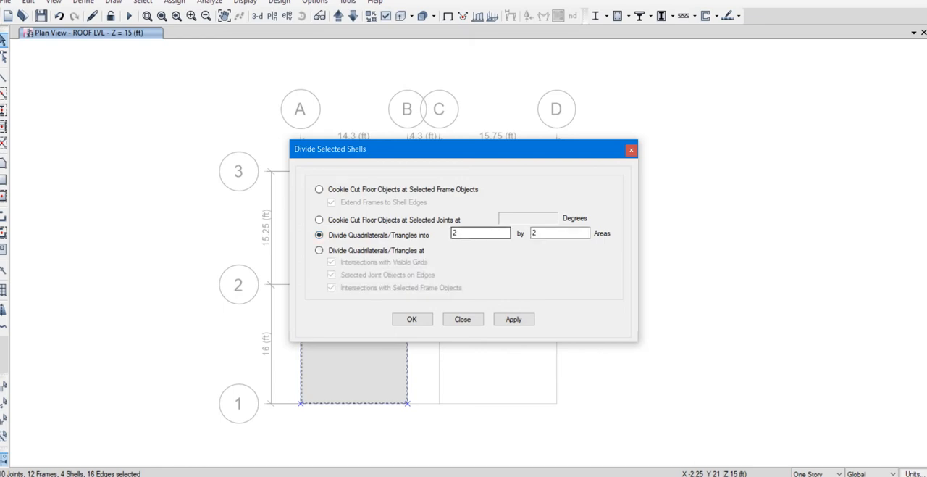
{"action": "double_click", "coordinate": [455, 232]}
{"action": "type", "text": "6"}
{"action": "key", "text": "Tab"}
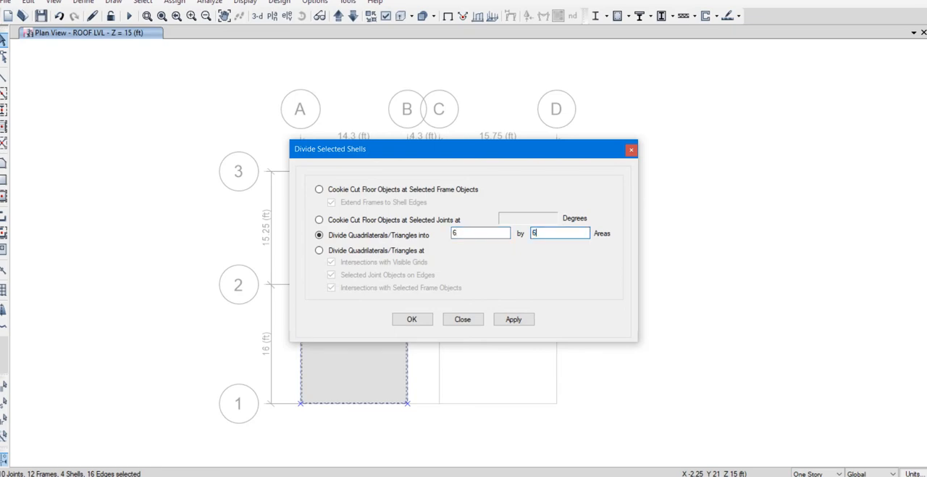
{"action": "left_click", "coordinate": [423, 318]}
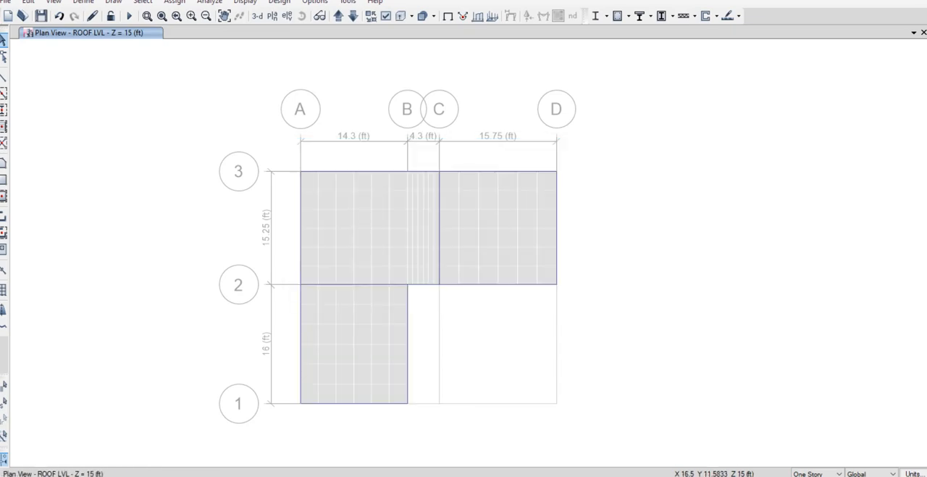
Select all the meshed roof slabs and assign a uniform Dead load of 55 lb/ft² in the gravity direction.
{"action": "left_click_drag", "start_coordinate": [239, 130], "coordinate": [603, 434]}
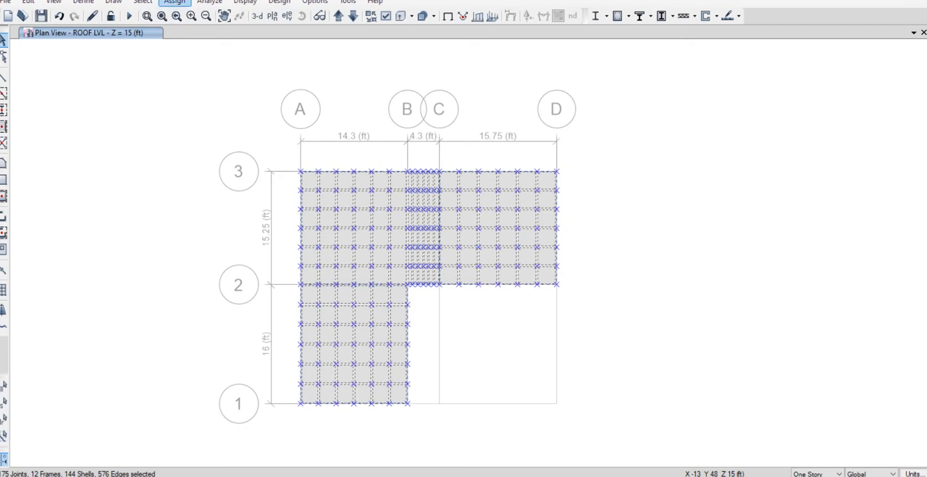
{"action": "left_click", "coordinate": [174, 2]}
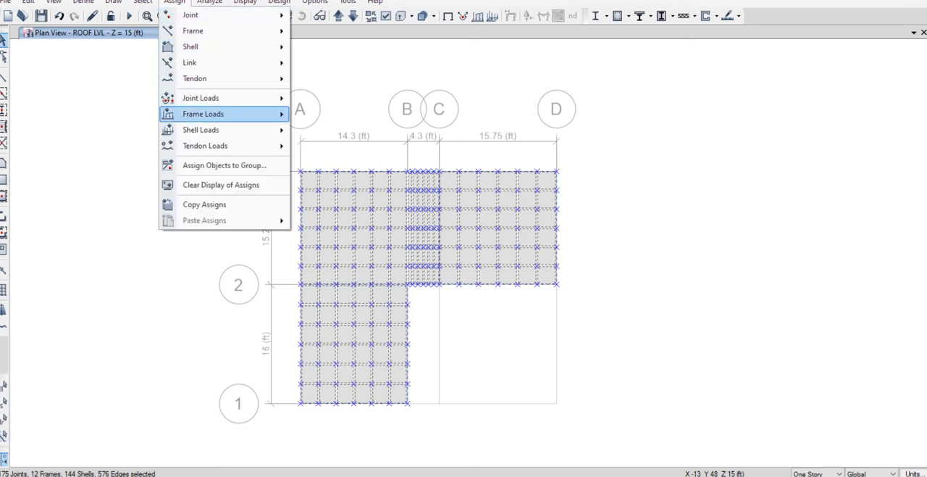
{"action": "mouse_move", "coordinate": [201, 130]}
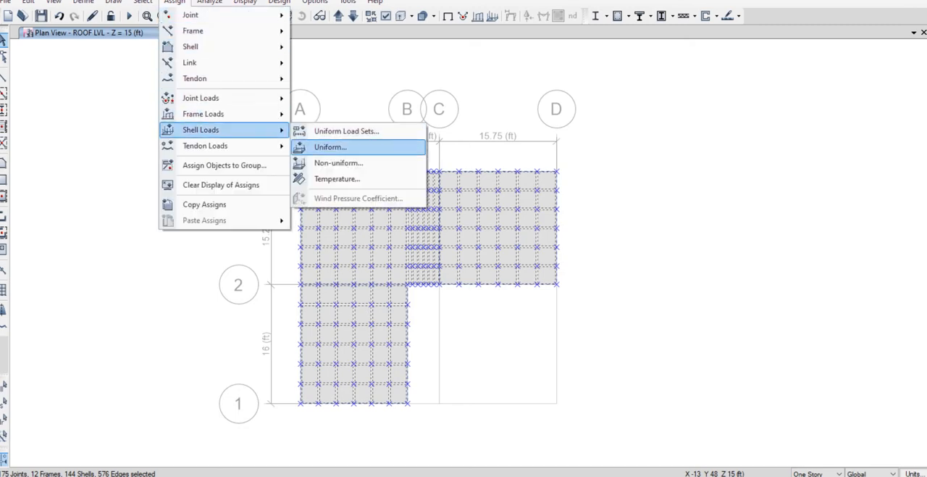
{"action": "left_click", "coordinate": [330, 146]}
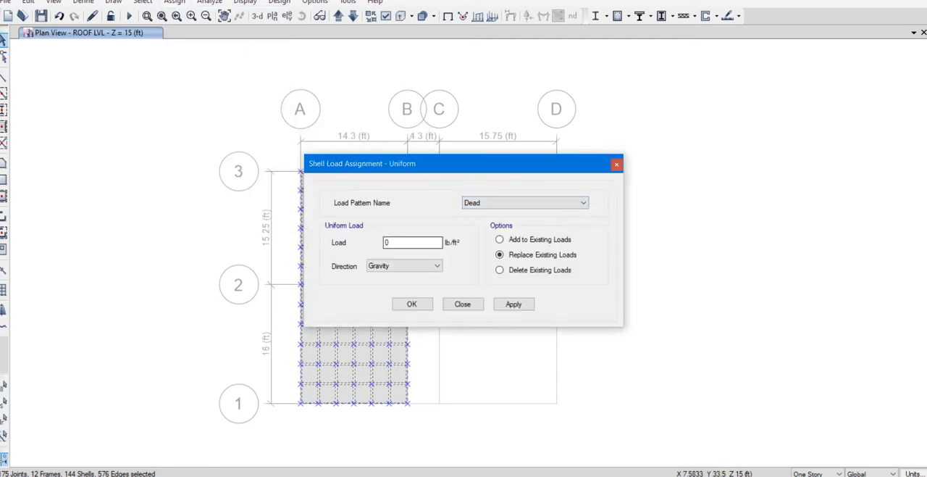
{"action": "left_click", "coordinate": [393, 242]}
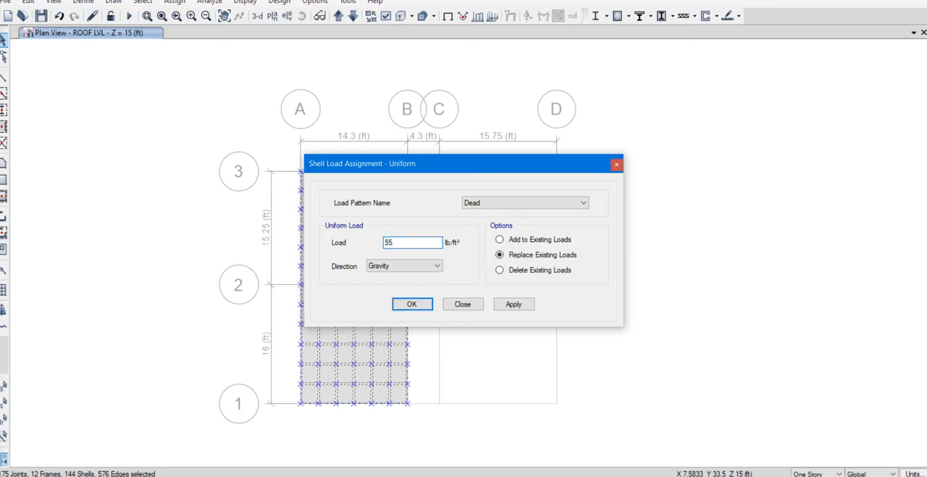
{"action": "key", "text": "Return"}
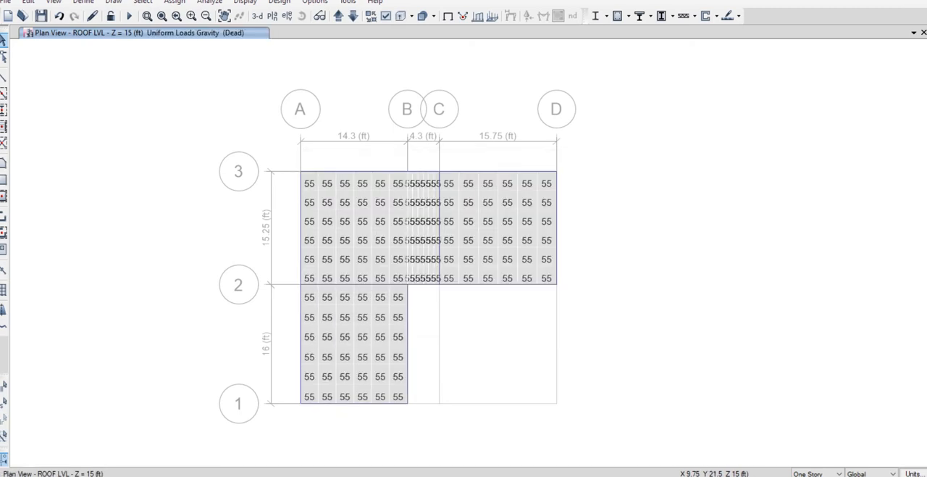
Reselect the roof slabs, assign a uniform Live load of 25 lb/ft², and clear the load display from the plan.
{"action": "left_click_drag", "start_coordinate": [241, 140], "coordinate": [682, 429]}
{"action": "left_click", "coordinate": [175, 3]}
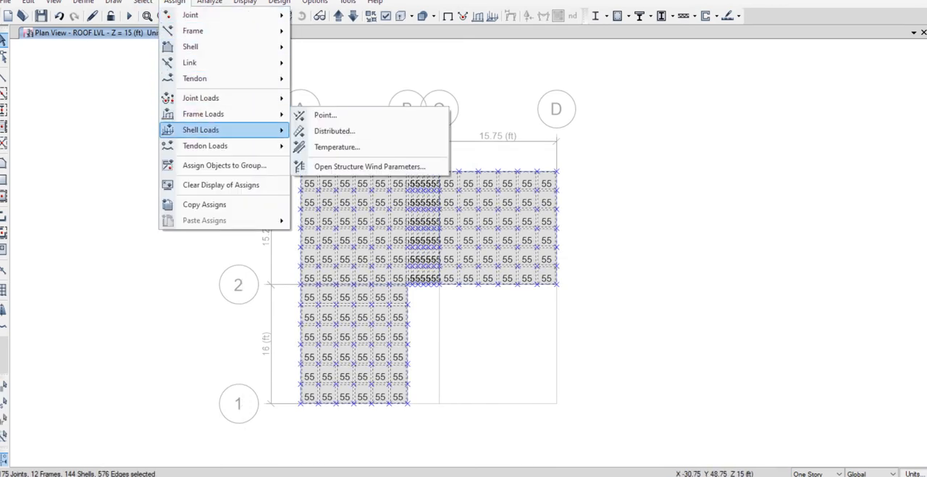
{"action": "mouse_move", "coordinate": [217, 130]}
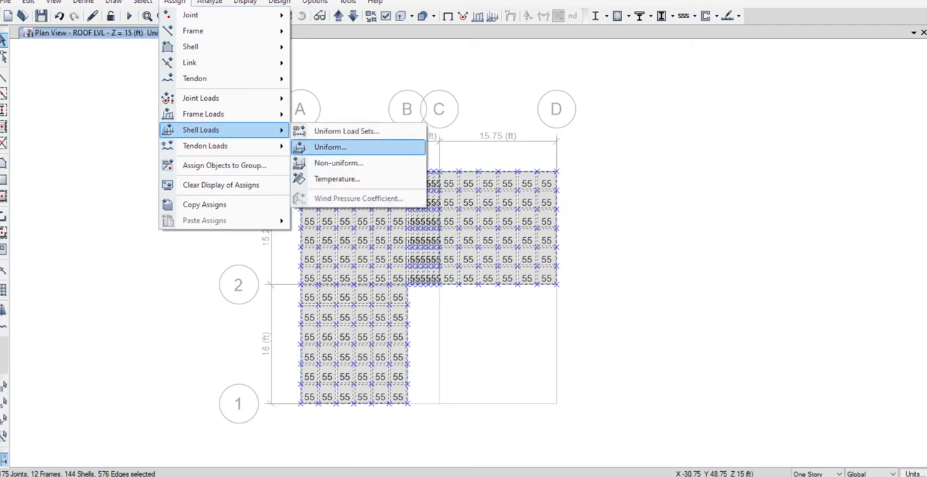
{"action": "left_click", "coordinate": [381, 145]}
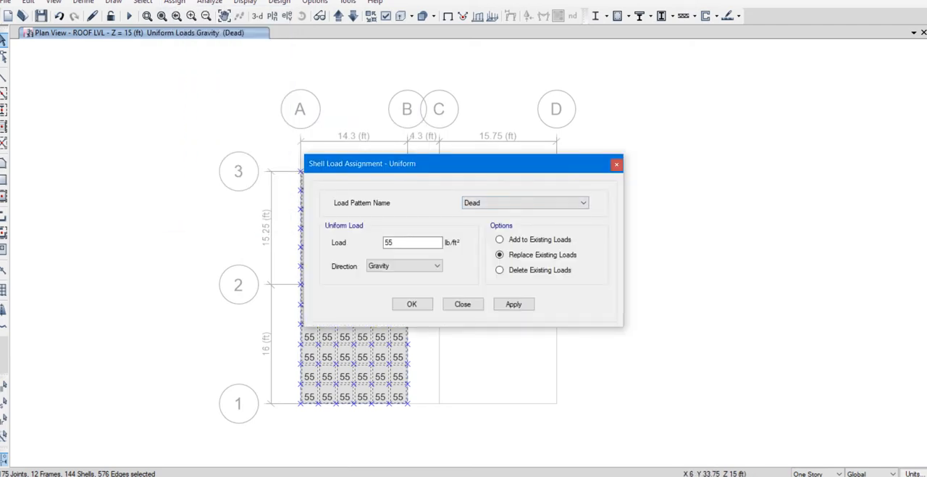
{"action": "left_click", "coordinate": [526, 203]}
{"action": "left_click", "coordinate": [471, 221]}
{"action": "double_click", "coordinate": [389, 243]}
{"action": "left_click", "coordinate": [411, 303]}
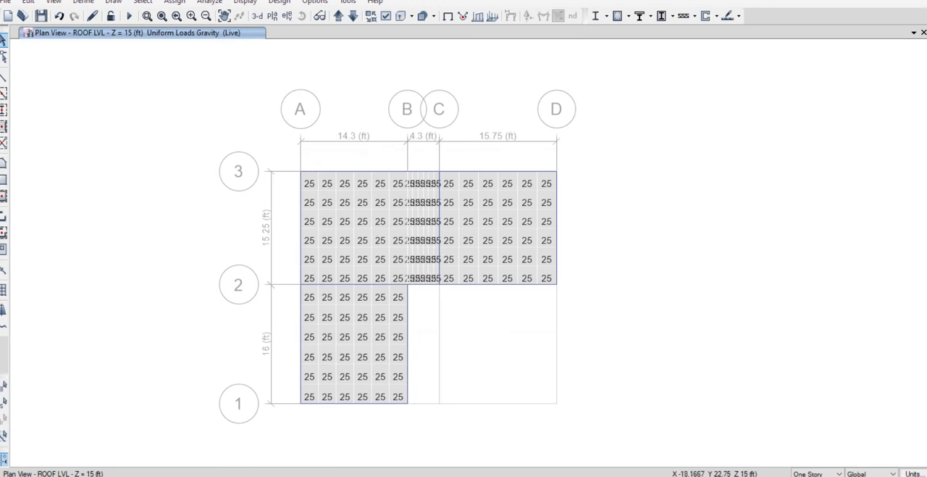
{"action": "left_click", "coordinate": [448, 16]}
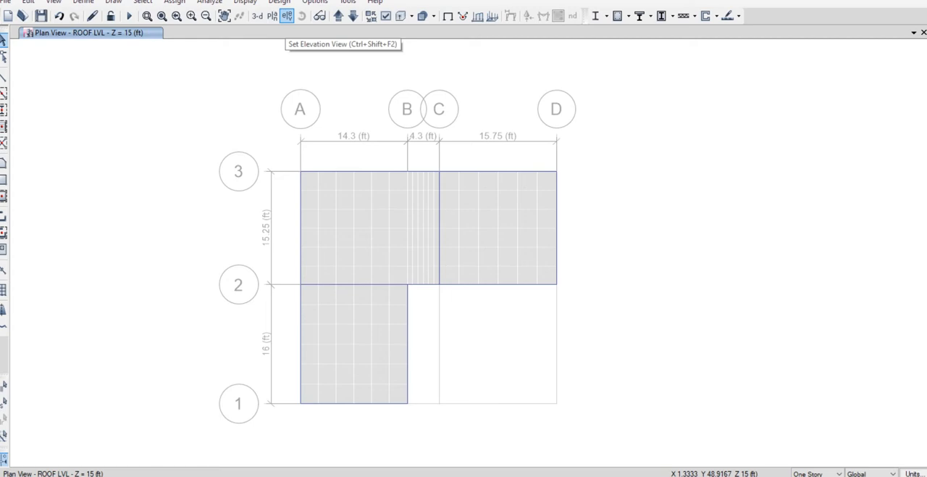
Display the elevation at grid A with a 3-D view beside it, and widen the elevation's share of the window.
{"action": "left_click", "coordinate": [287, 16]}
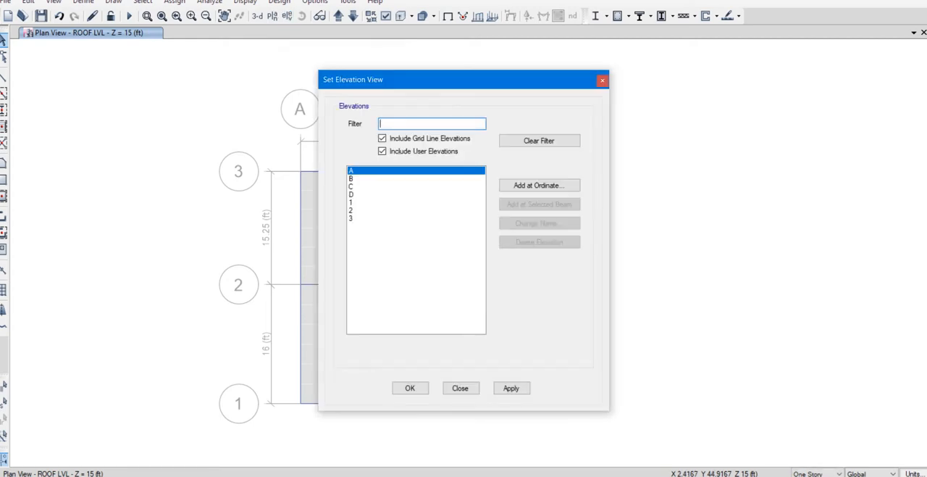
{"action": "left_click", "coordinate": [410, 388]}
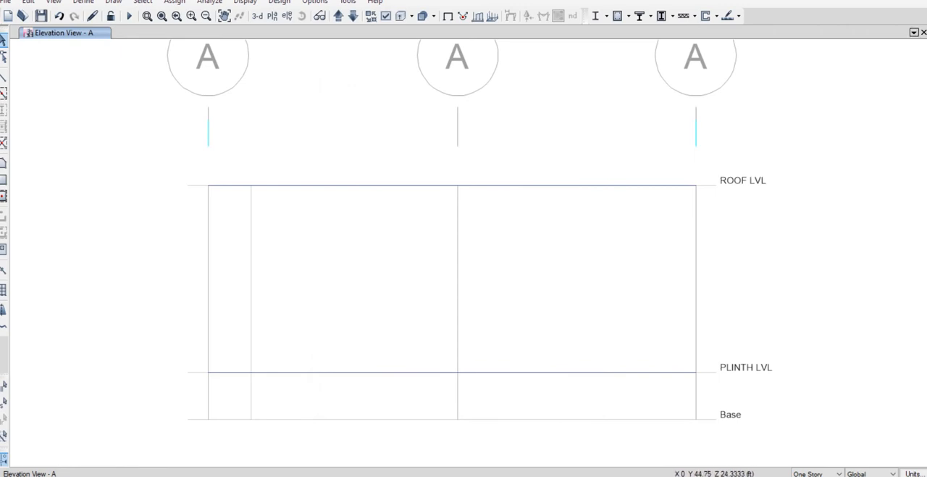
{"action": "left_click", "coordinate": [913, 32]}
{"action": "left_click", "coordinate": [869, 58]}
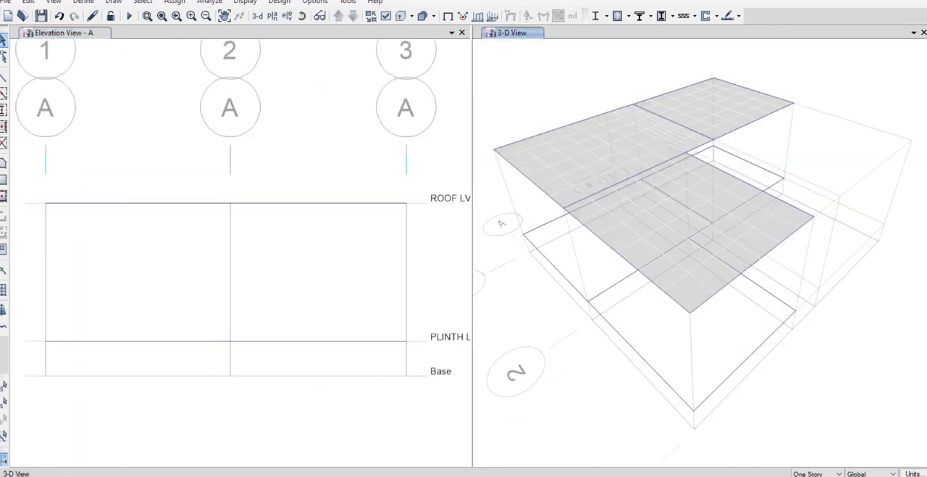
{"action": "left_click_drag", "start_coordinate": [473, 246], "coordinate": [661, 246]}
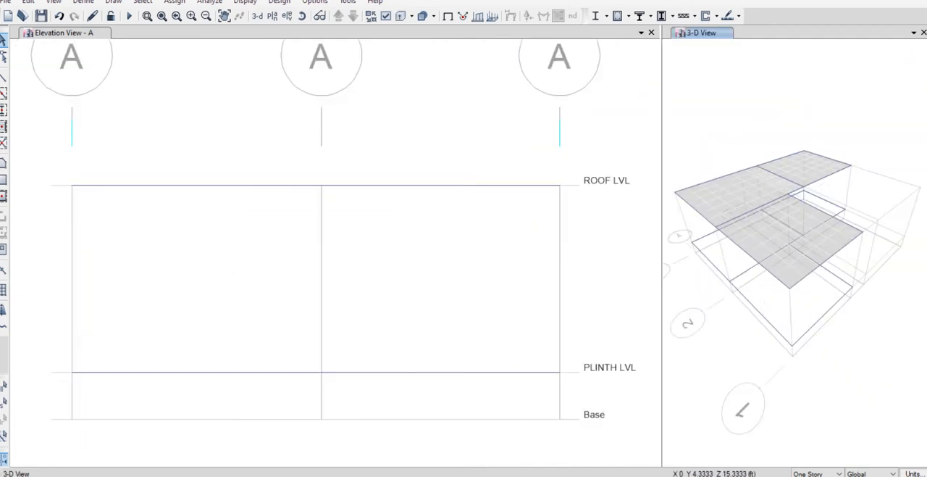
Draw a straight frame column with section C9X9 at grid A-3, from Base up to ROOF LVL.
{"action": "left_click", "coordinate": [2, 78]}
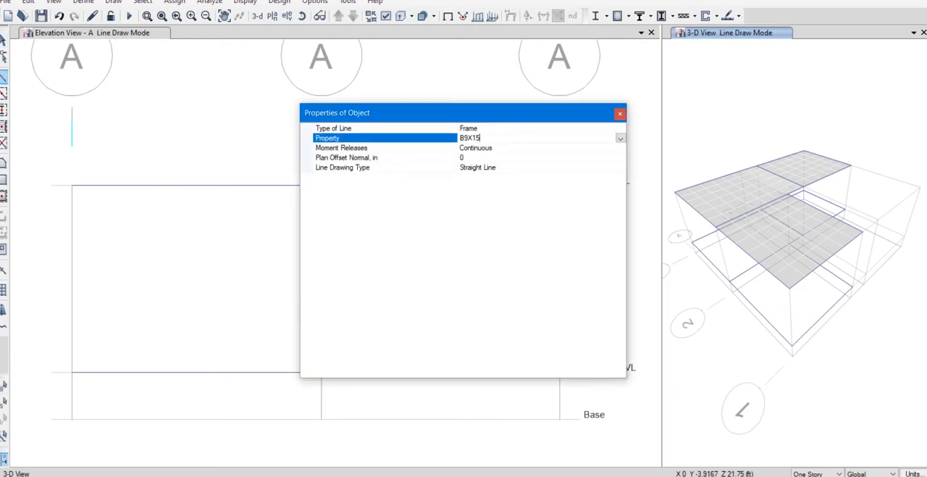
{"action": "left_click", "coordinate": [493, 148]}
{"action": "left_click", "coordinate": [620, 138]}
{"action": "left_click", "coordinate": [620, 139]}
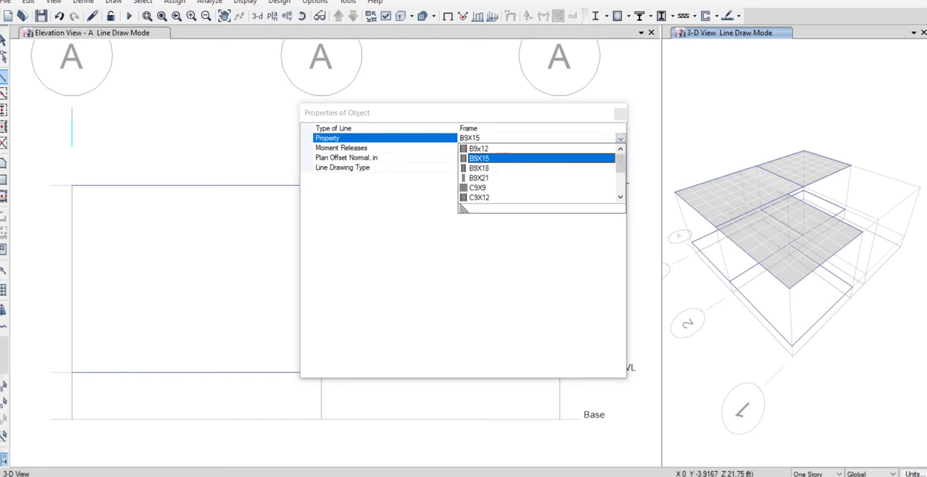
{"action": "left_click", "coordinate": [479, 187]}
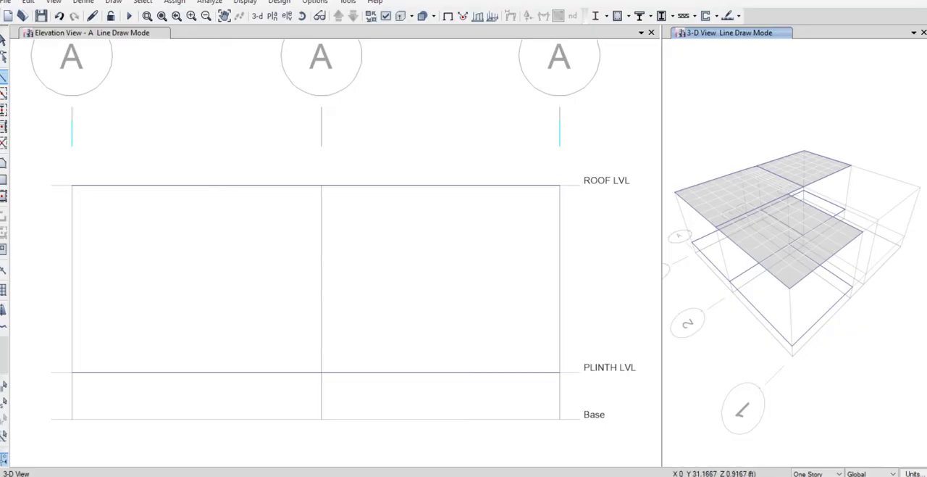
{"action": "left_click", "coordinate": [560, 419]}
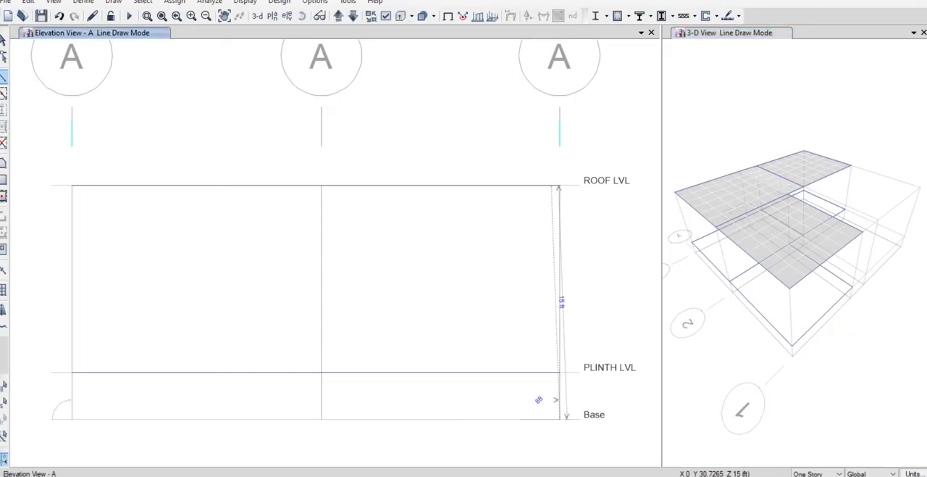
{"action": "left_click", "coordinate": [560, 186]}
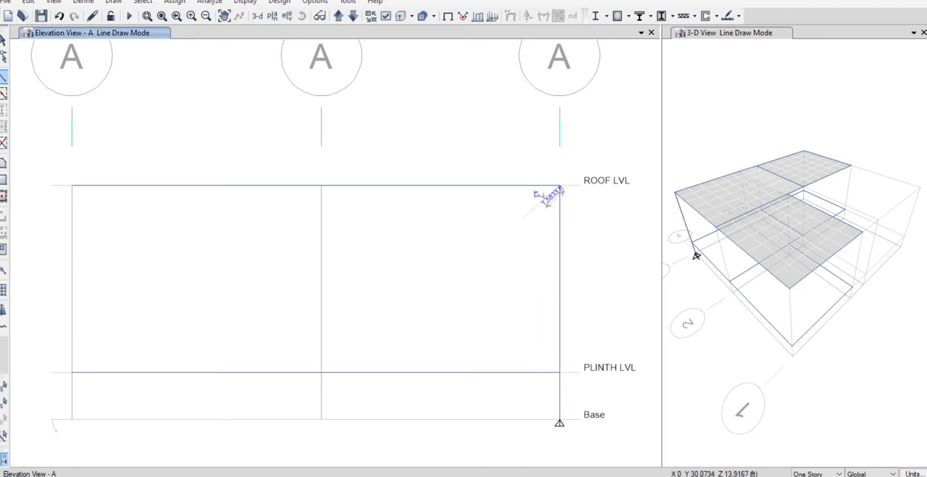
{"action": "right_click", "coordinate": [542, 201]}
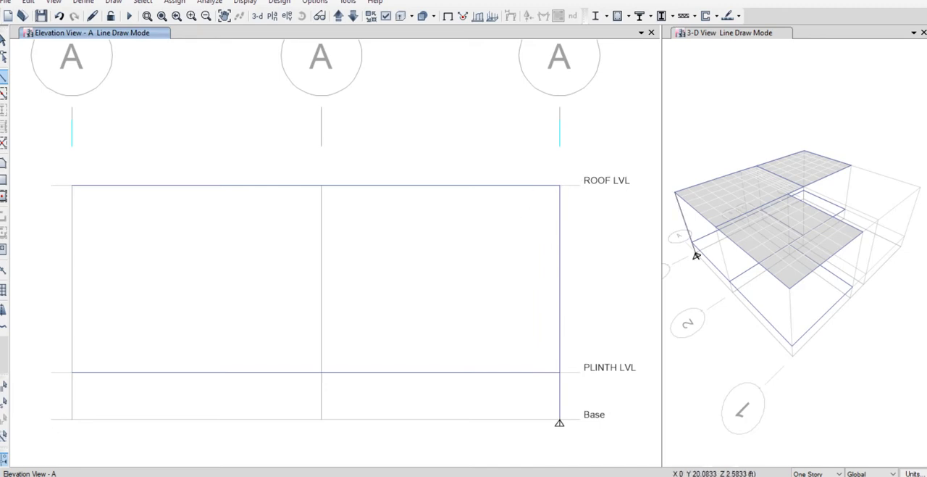
Draw the C9X9 columns at grid points A-2 and A-1 from Base up to ROOF LVL.
{"action": "left_click", "coordinate": [320, 418]}
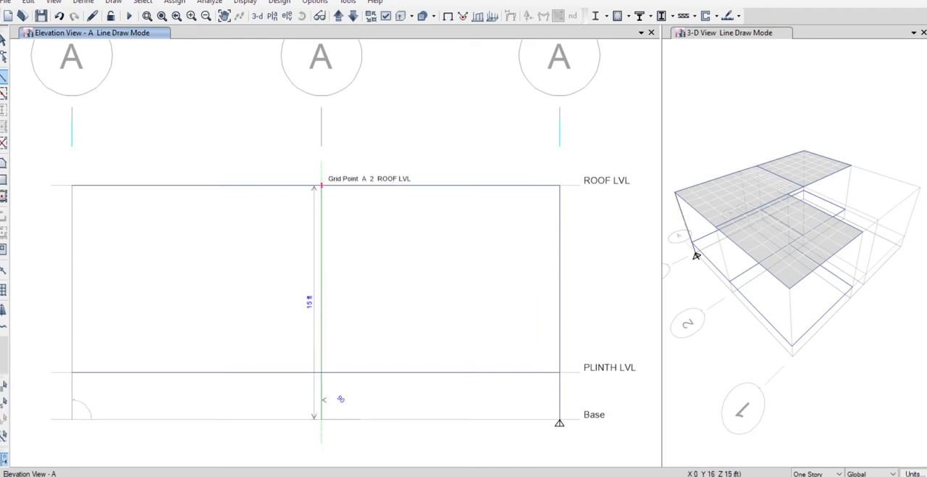
{"action": "left_click", "coordinate": [321, 186]}
{"action": "right_click", "coordinate": [321, 186]}
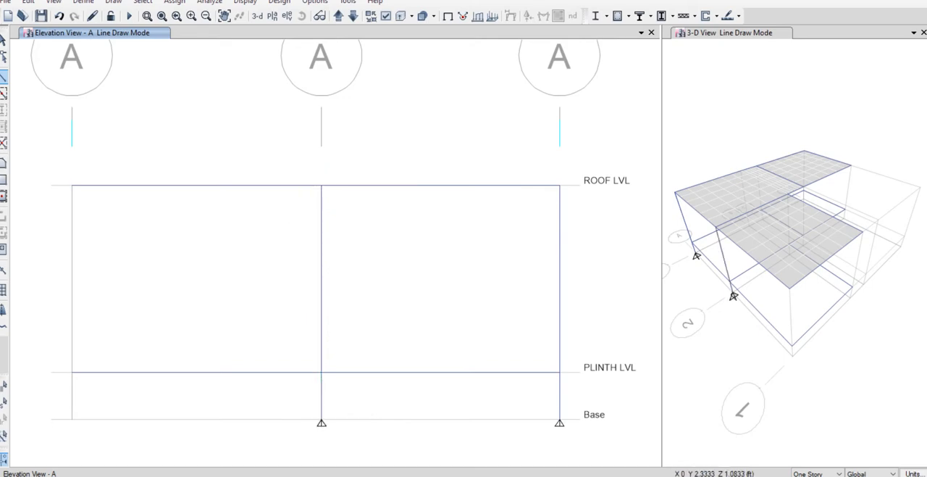
{"action": "left_click", "coordinate": [72, 419]}
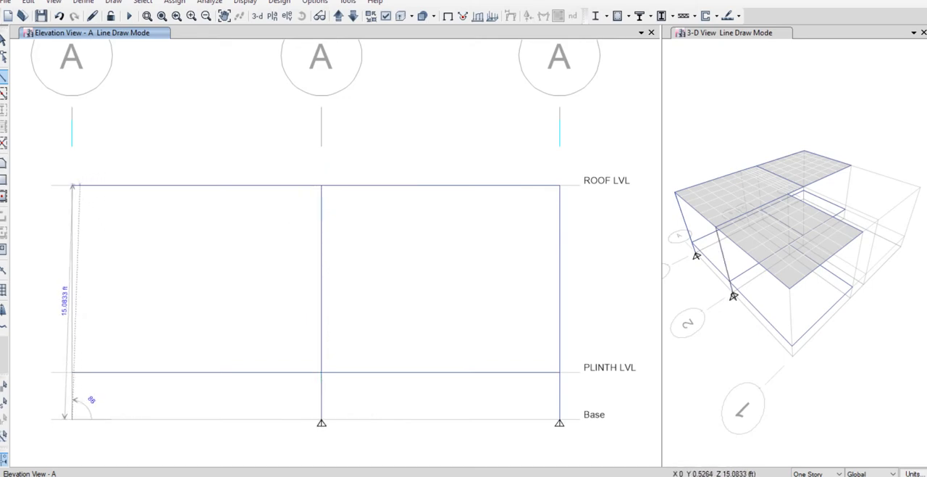
{"action": "left_click", "coordinate": [71, 185]}
{"action": "right_click", "coordinate": [43, 203]}
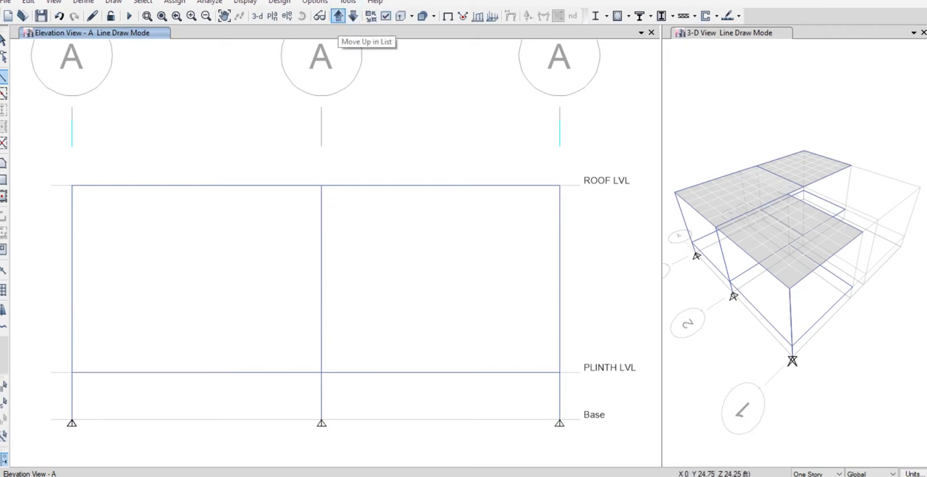
Display the elevation at grid B and draw columns at B-2 and B-1 from Base to ROOF LVL.
{"action": "left_click", "coordinate": [338, 15]}
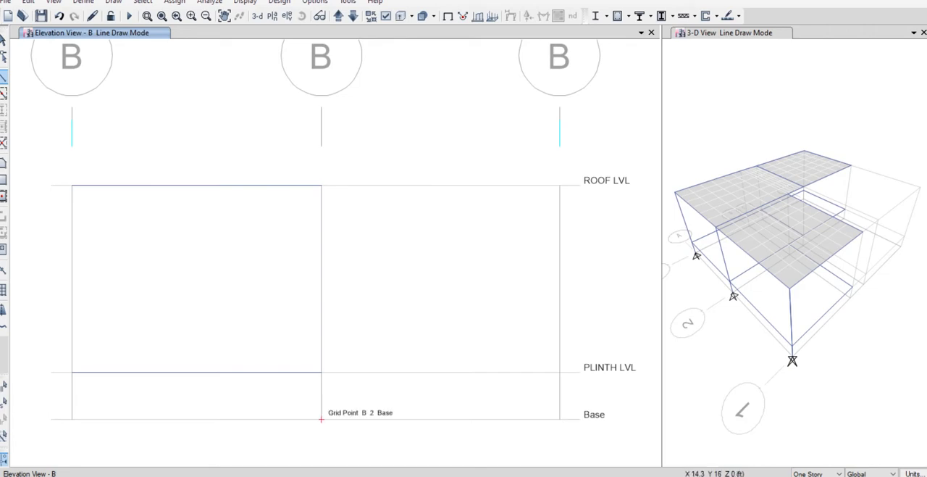
{"action": "left_click", "coordinate": [321, 419]}
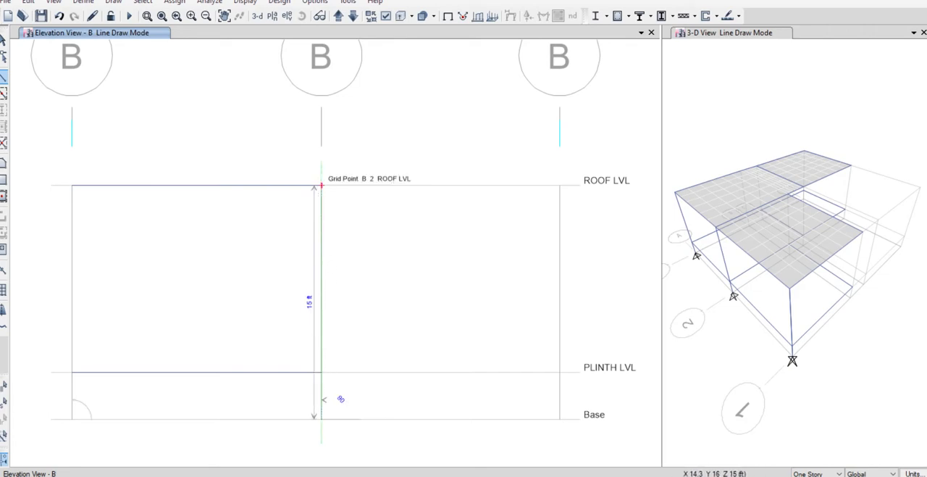
{"action": "left_click", "coordinate": [321, 185]}
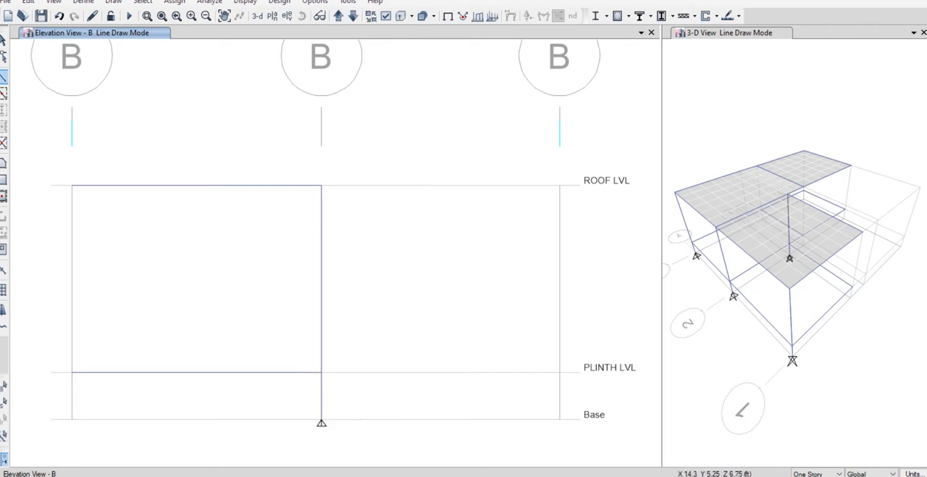
{"action": "left_click", "coordinate": [72, 419]}
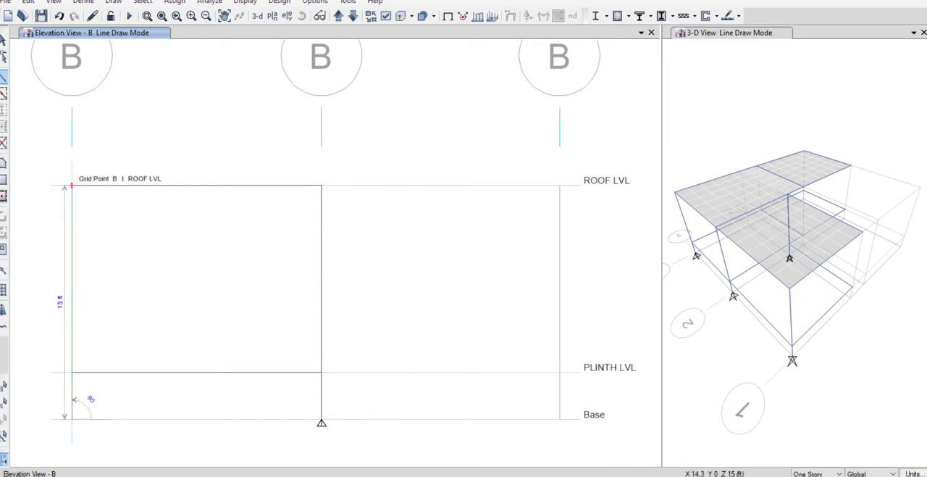
{"action": "left_click", "coordinate": [71, 186]}
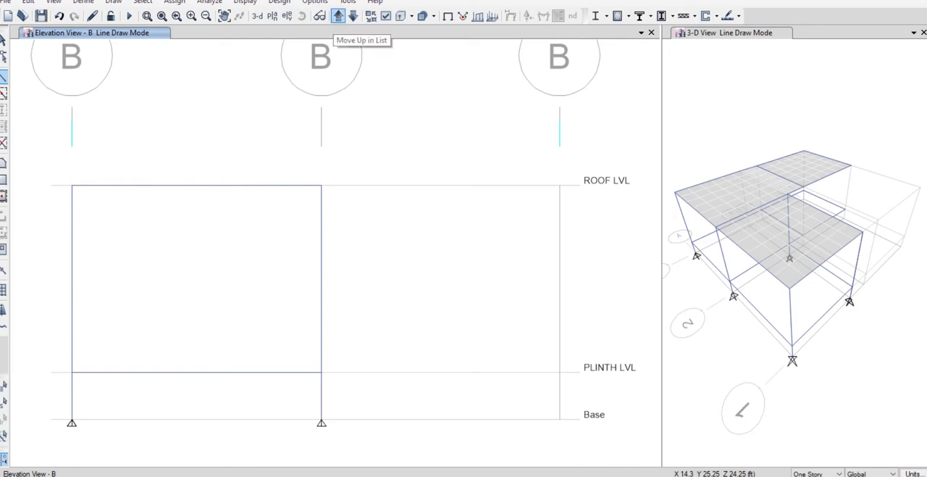
Display the elevation at grid C and draw a column at C-3 from Base to ROOF LVL.
{"action": "left_click", "coordinate": [338, 16]}
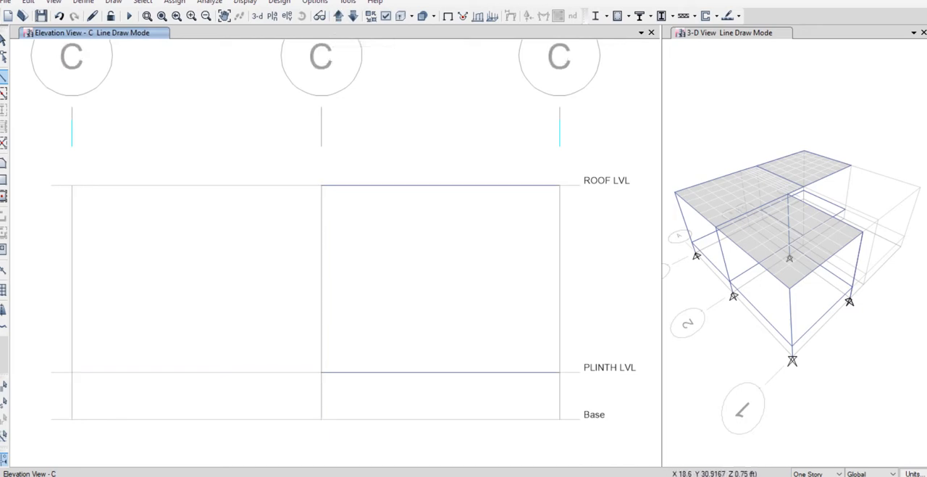
{"action": "left_click", "coordinate": [560, 419]}
{"action": "left_click", "coordinate": [559, 185]}
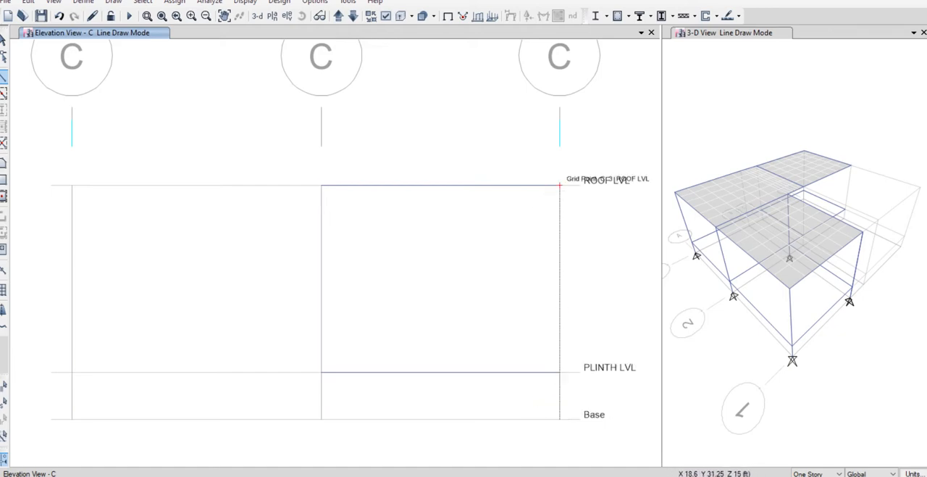
{"action": "left_click", "coordinate": [560, 185]}
{"action": "right_click", "coordinate": [518, 207]}
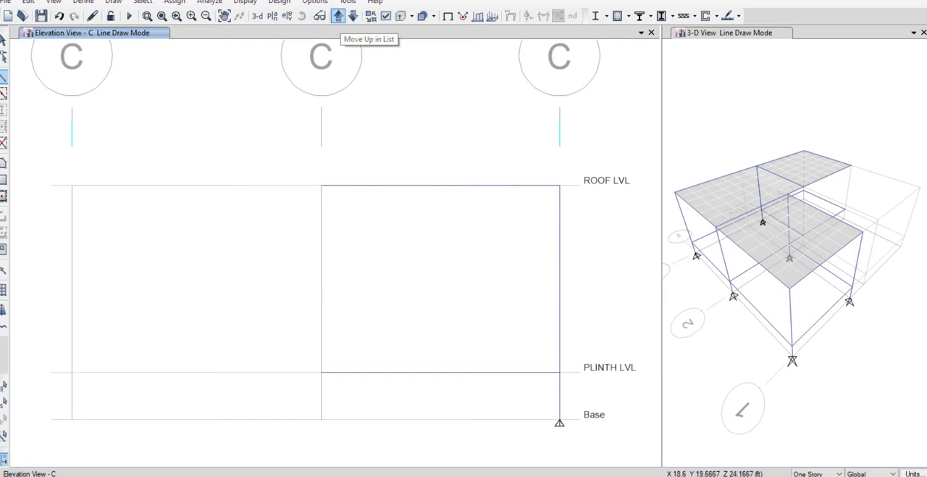
Display the elevation at grid D and draw columns at D-3 and D-2 from Base to ROOF LVL.
{"action": "left_click", "coordinate": [339, 15]}
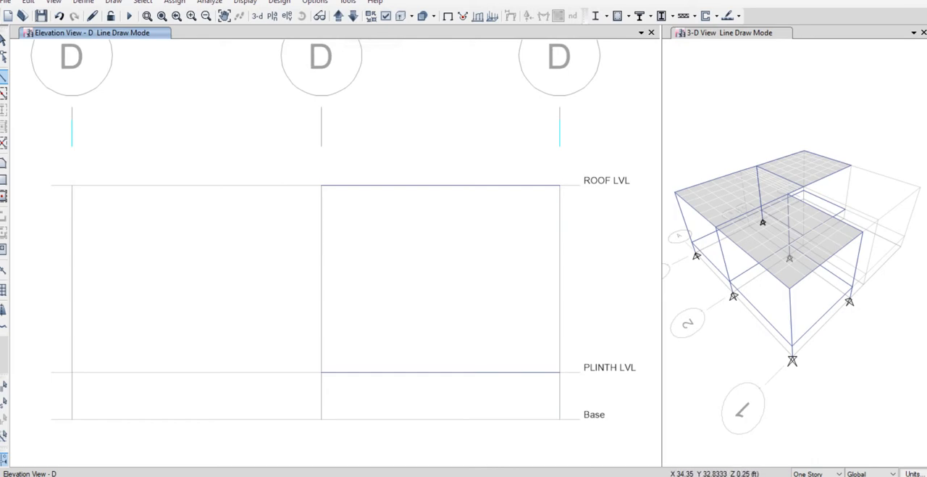
{"action": "left_click", "coordinate": [559, 418]}
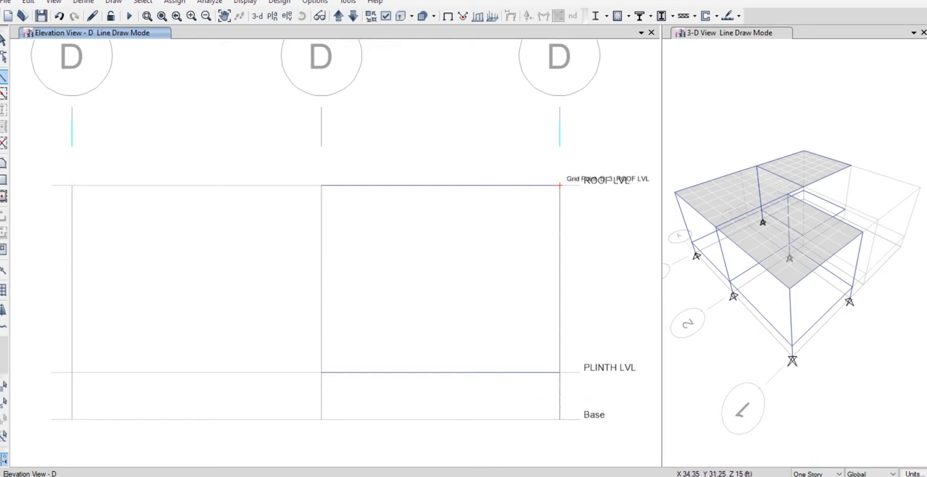
{"action": "left_click", "coordinate": [559, 185]}
{"action": "right_click", "coordinate": [530, 203]}
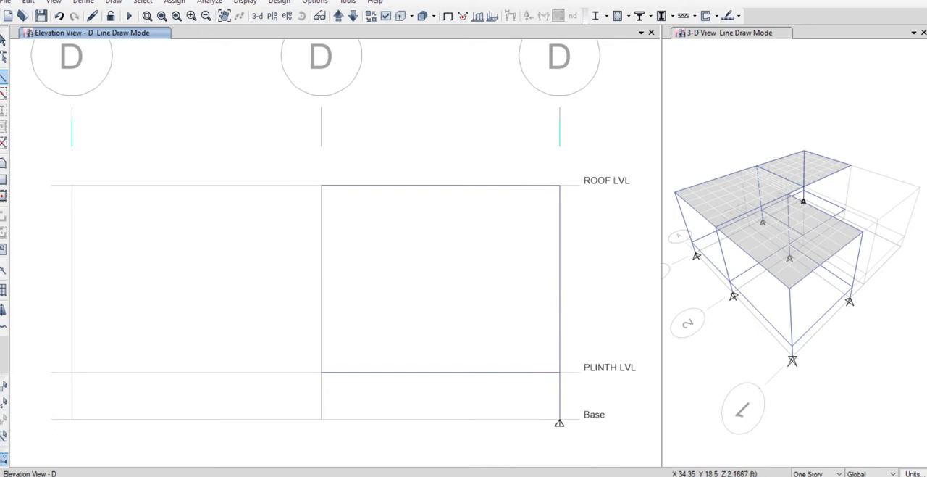
{"action": "left_click", "coordinate": [321, 418]}
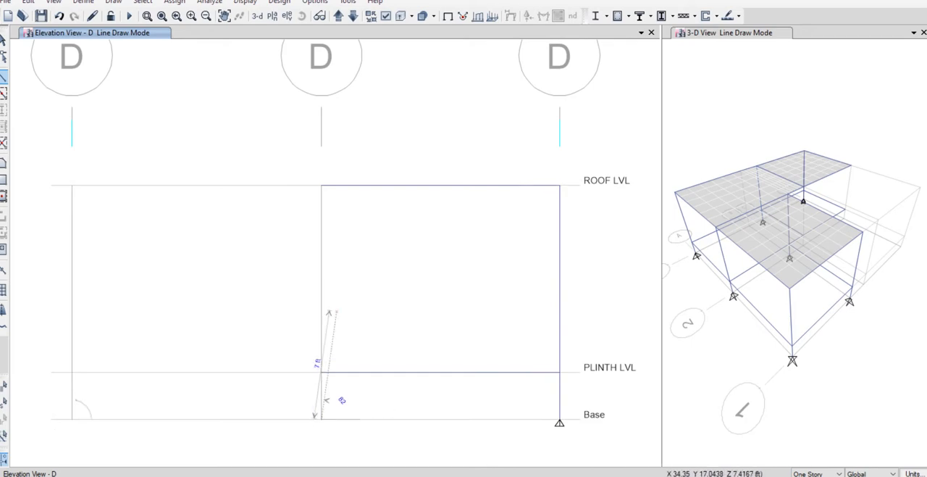
{"action": "left_click", "coordinate": [321, 186]}
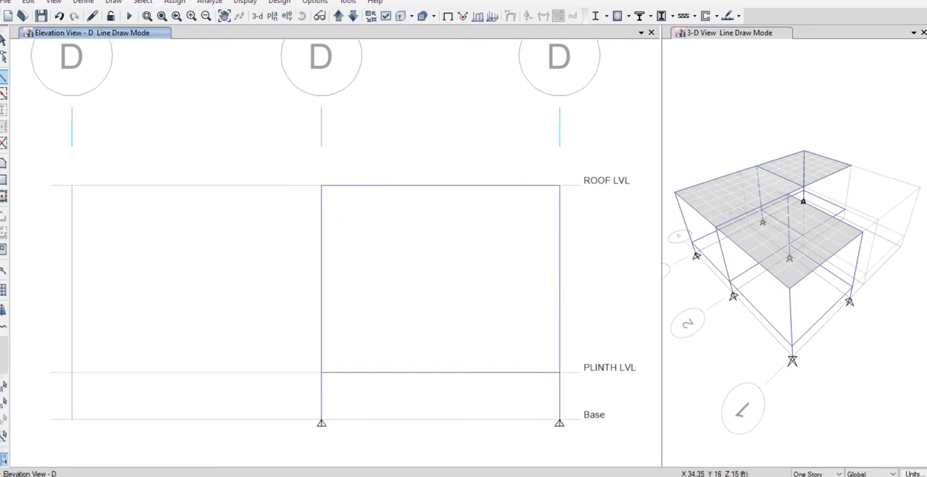
{"action": "right_click", "coordinate": [330, 192]}
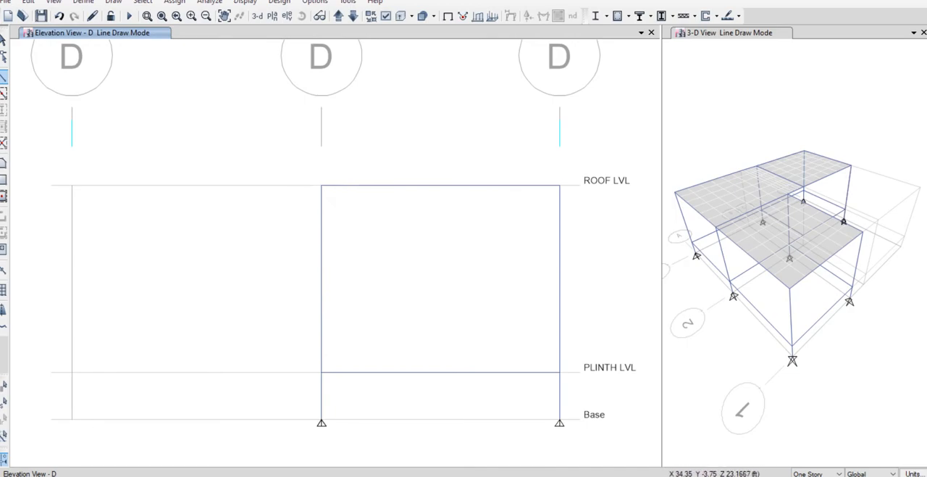
{"action": "left_click", "coordinate": [3, 40]}
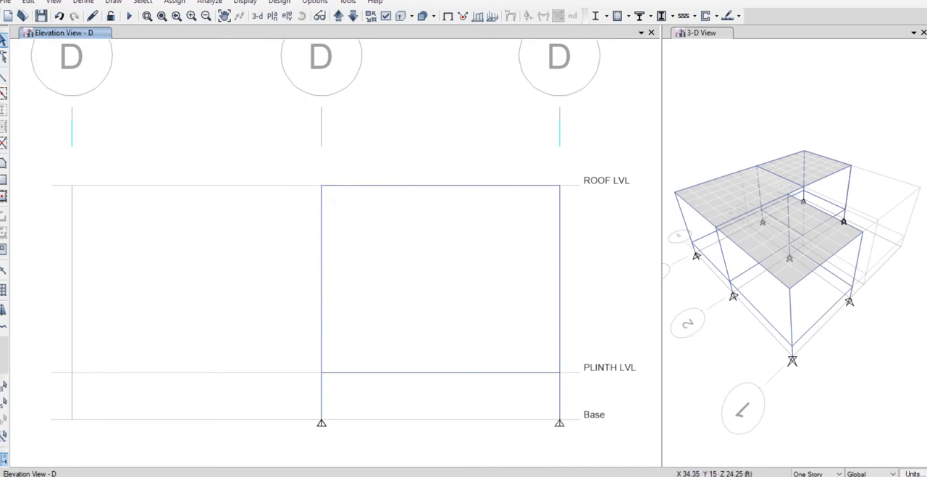
Check the columns in an enlarged 3-D view, and display the PLINTH LVL plan in its place.
{"action": "left_click", "coordinate": [257, 15]}
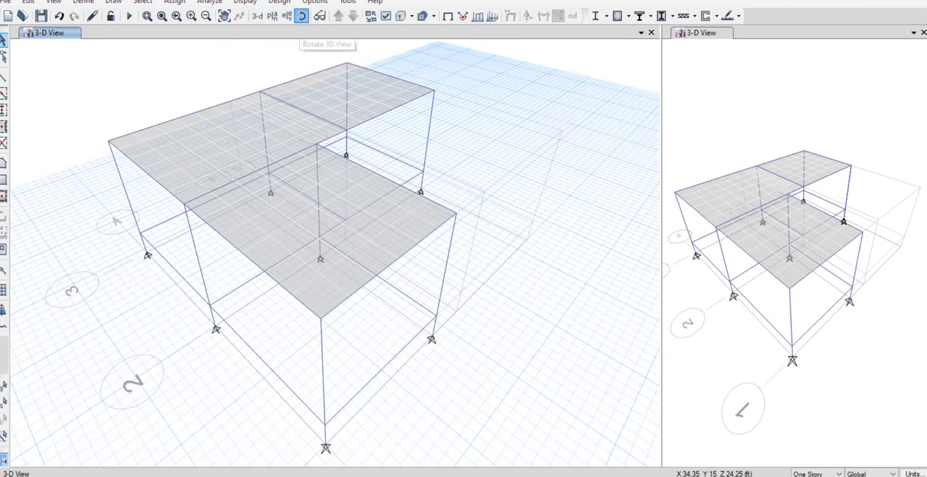
{"action": "left_click_drag", "start_coordinate": [464, 224], "coordinate": [431, 210]}
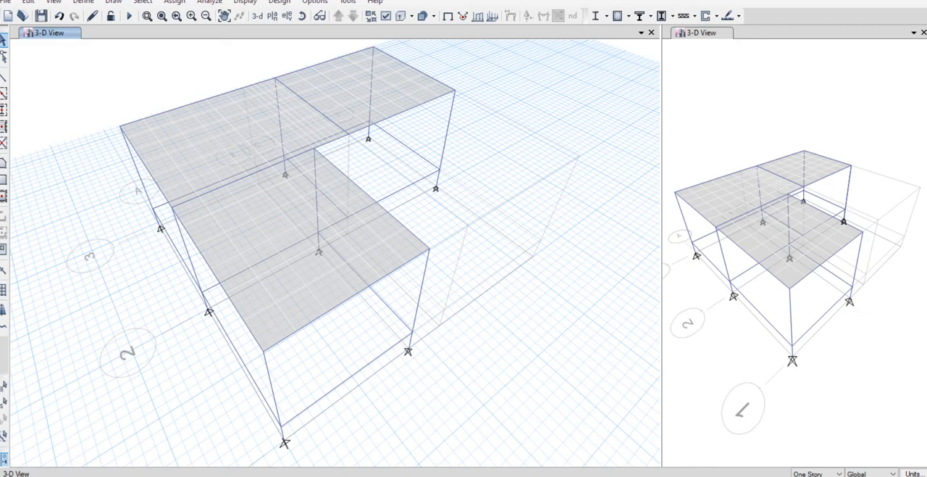
{"action": "left_click", "coordinate": [272, 15]}
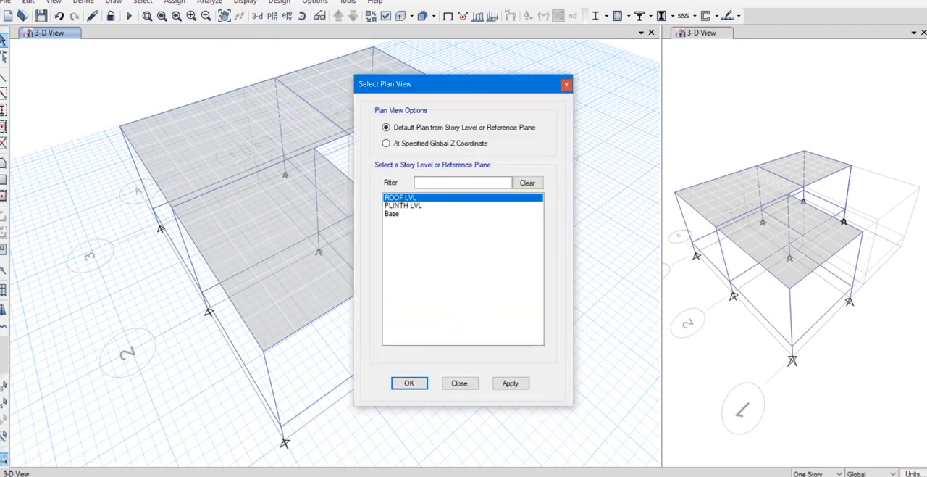
{"action": "left_click", "coordinate": [403, 206]}
{"action": "left_click", "coordinate": [409, 384]}
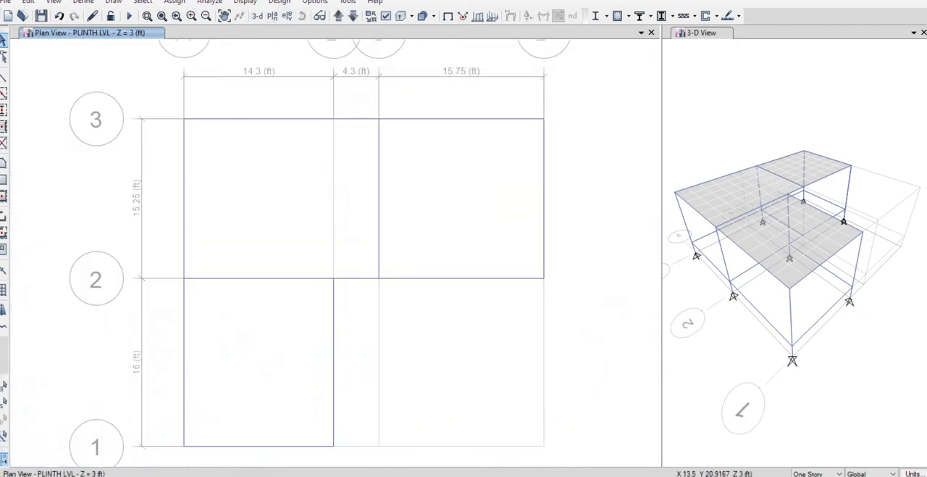
Select all the plinth beams and assign a uniform distributed Dead load of 1.2 kip/ft in the gravity direction.
{"action": "left_click_drag", "start_coordinate": [161, 93], "coordinate": [574, 458]}
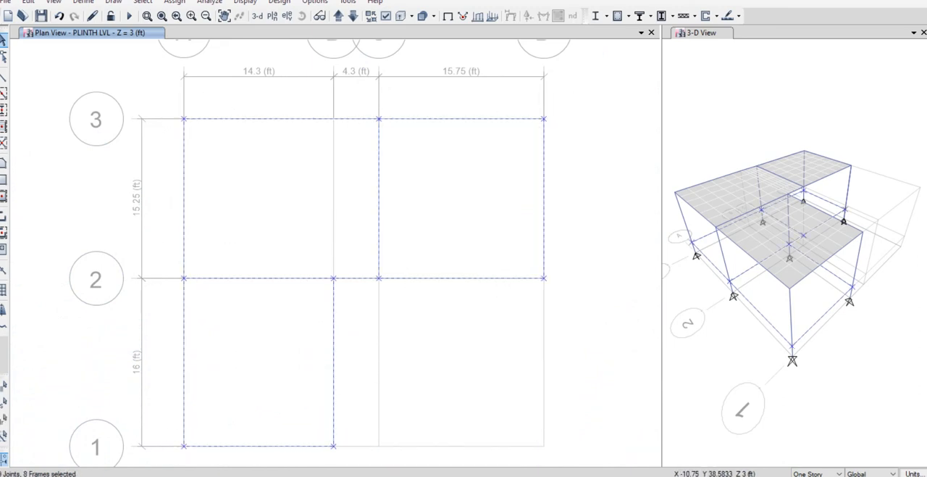
{"action": "left_click", "coordinate": [174, 2]}
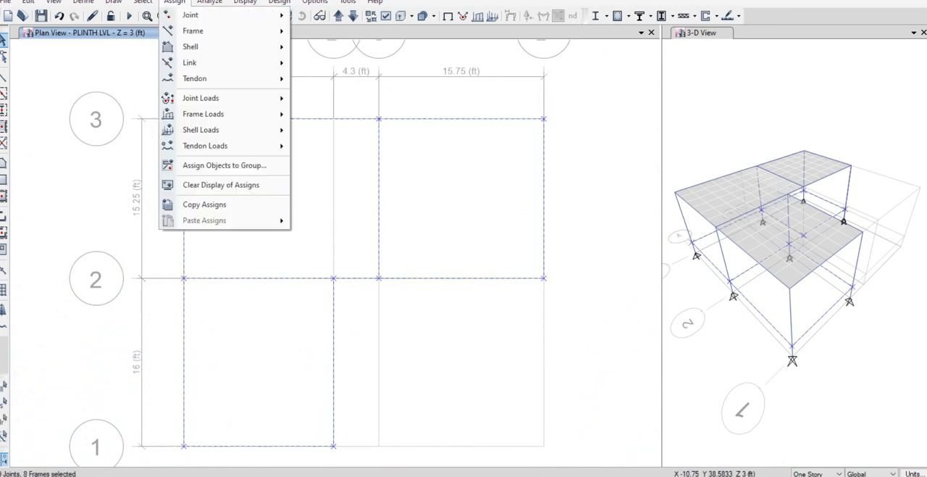
{"action": "mouse_move", "coordinate": [217, 113]}
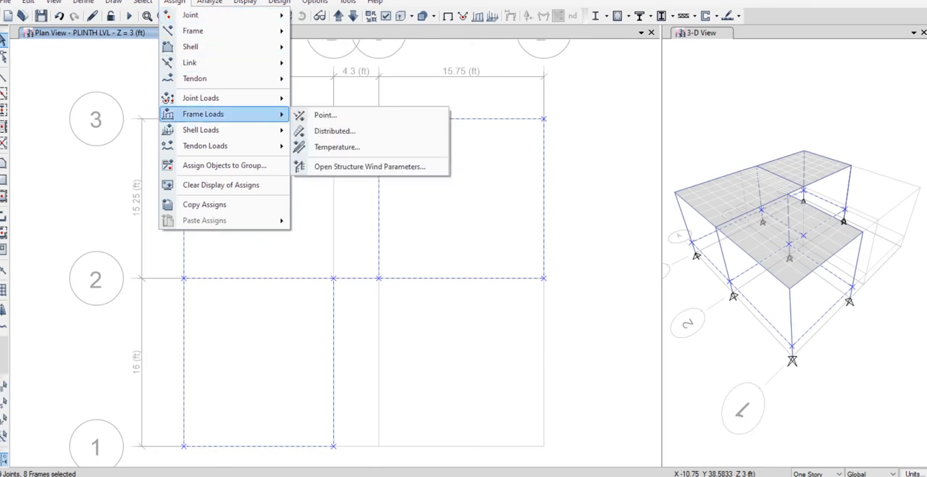
{"action": "left_click", "coordinate": [333, 133]}
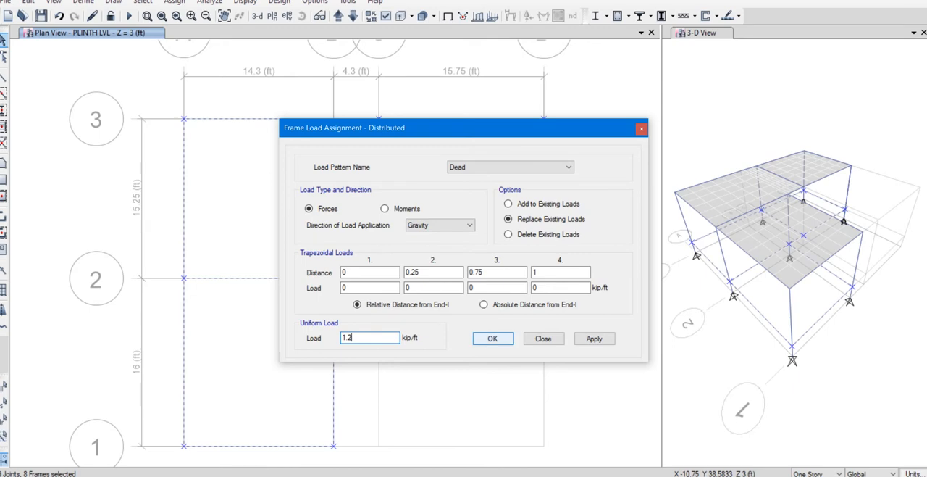
{"action": "key", "text": "Return"}
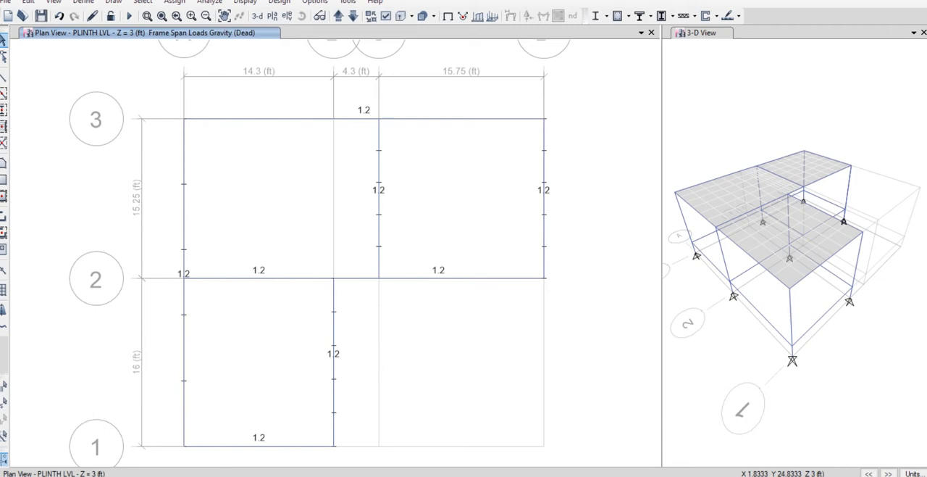
Select all the plinth beams and divide them at their intersections with the visible grid lines.
{"action": "left_click_drag", "start_coordinate": [110, 96], "coordinate": [610, 464]}
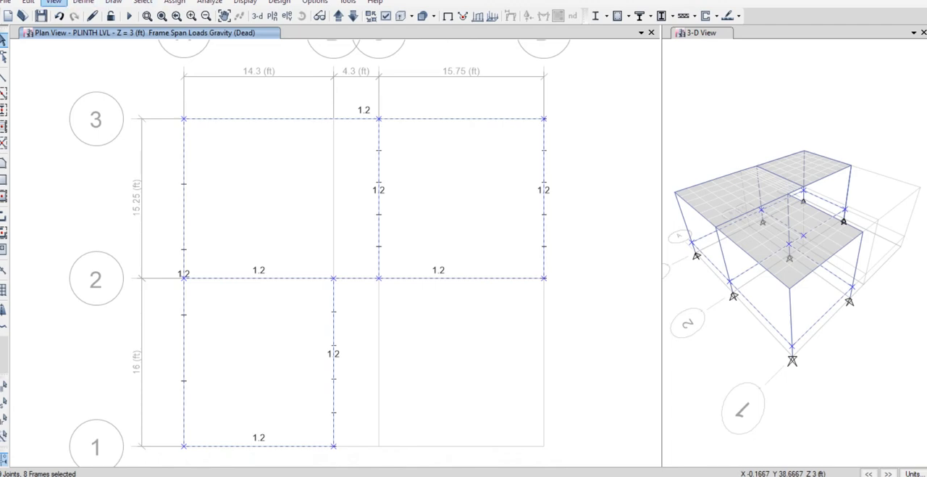
{"action": "left_click", "coordinate": [28, 2]}
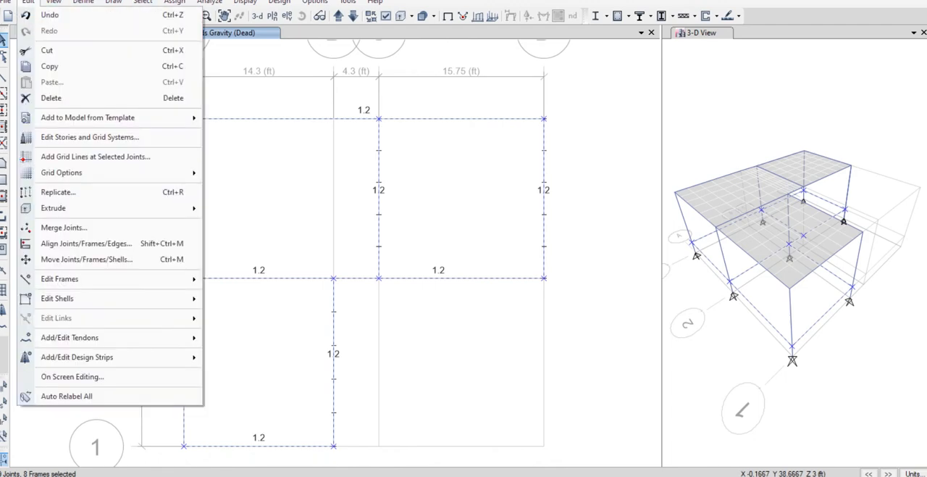
{"action": "mouse_move", "coordinate": [108, 278]}
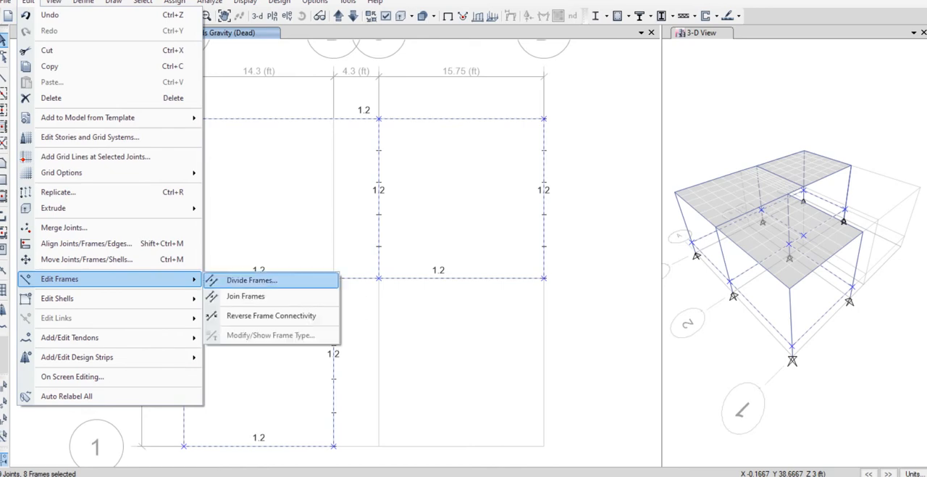
{"action": "left_click", "coordinate": [252, 280]}
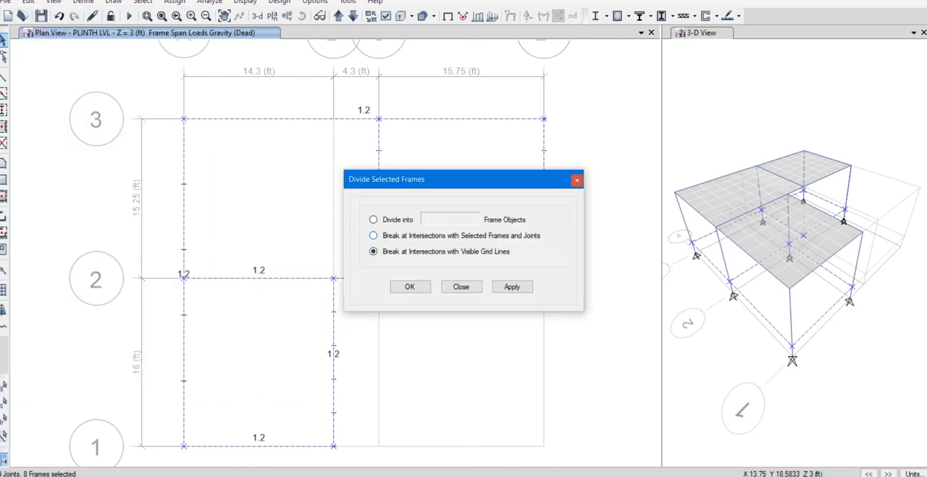
{"action": "left_click", "coordinate": [411, 287]}
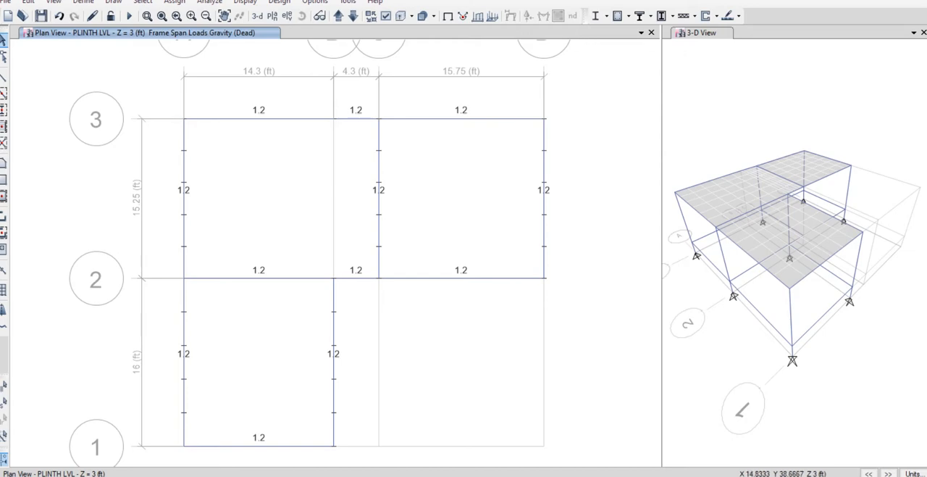
Display the Base plan, select all the column base joints and assign them fixed restraints.
{"action": "left_click", "coordinate": [353, 15]}
{"action": "left_click_drag", "start_coordinate": [157, 92], "coordinate": [612, 450]}
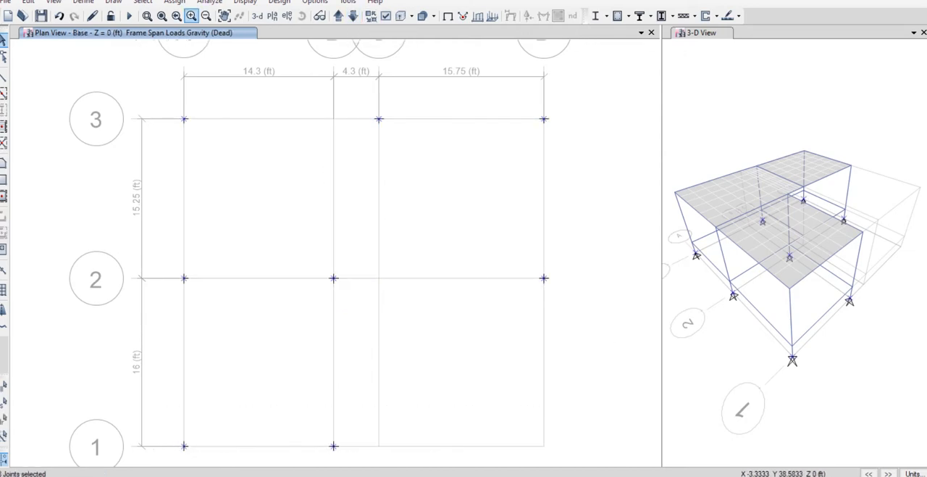
{"action": "left_click", "coordinate": [174, 2]}
{"action": "mouse_move", "coordinate": [190, 15]}
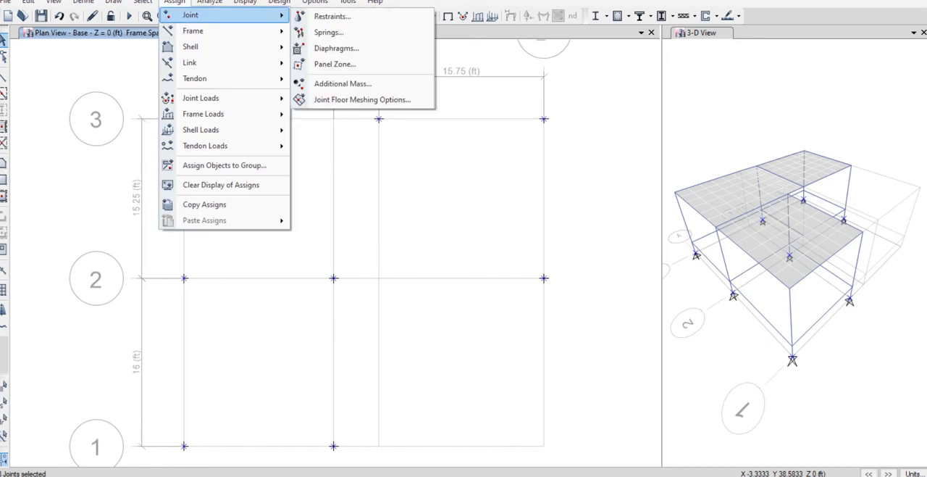
{"action": "left_click", "coordinate": [332, 16]}
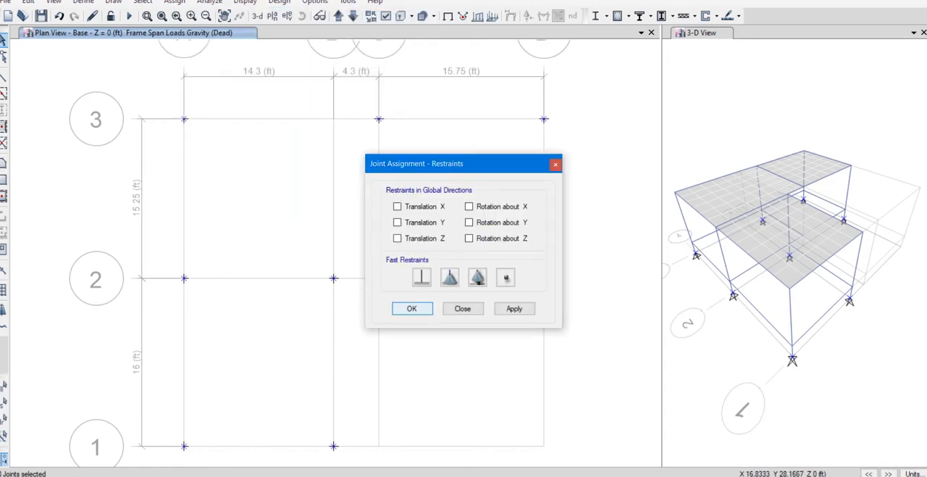
{"action": "left_click", "coordinate": [421, 277]}
{"action": "left_click", "coordinate": [412, 308]}
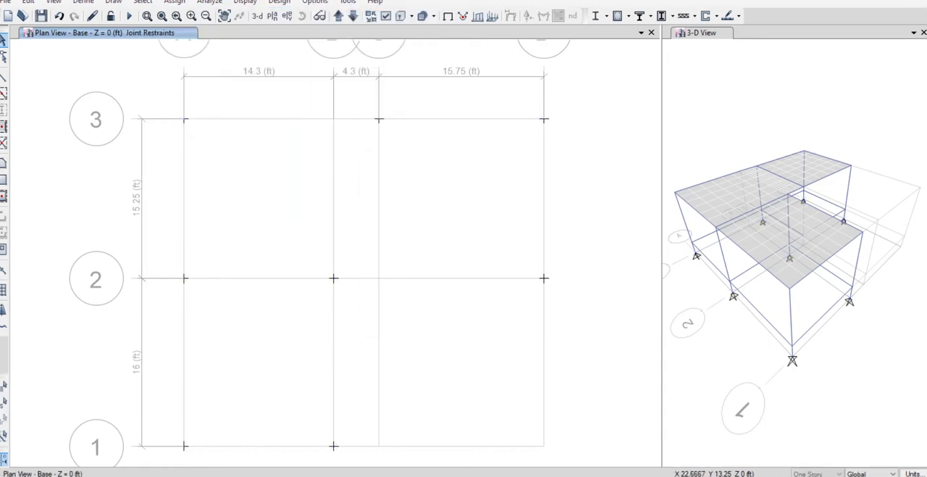
Select the whole model in the 3-D view and divide the frames at intersections with selected frames and joints.
{"action": "left_click", "coordinate": [258, 16]}
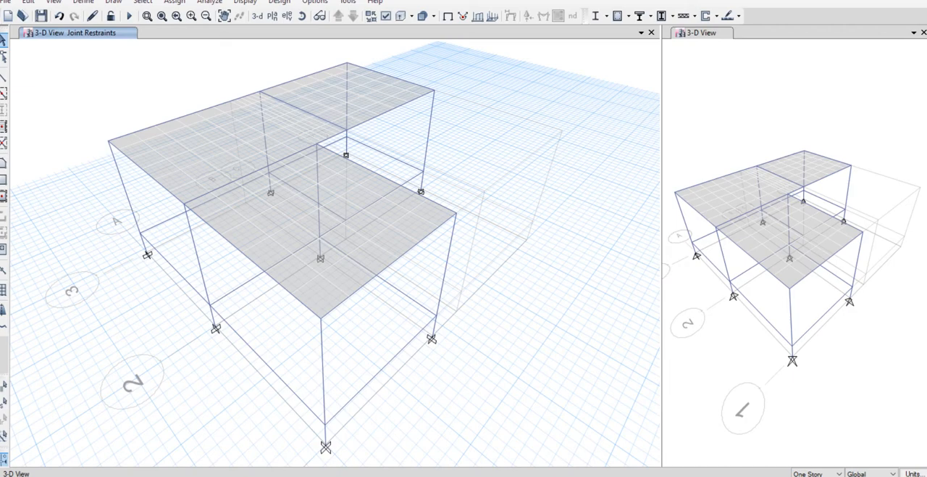
{"action": "key", "text": "ctrl+a"}
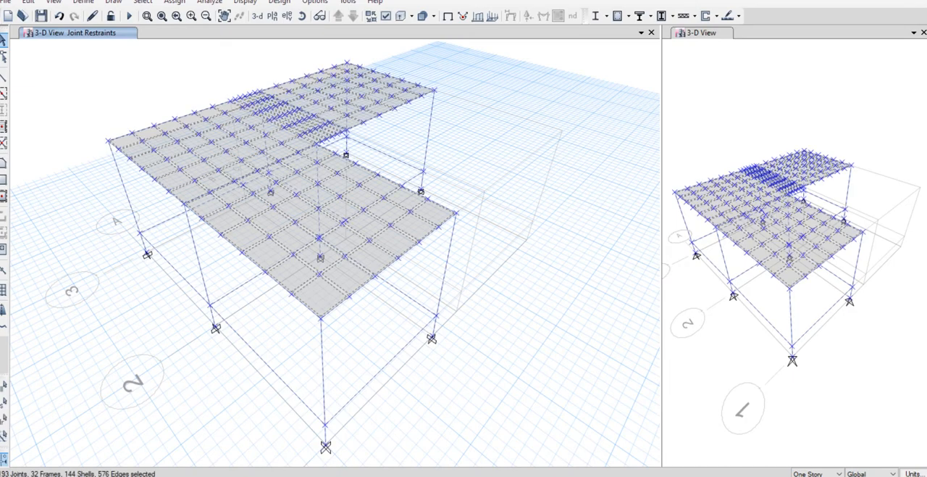
{"action": "left_click", "coordinate": [28, 1]}
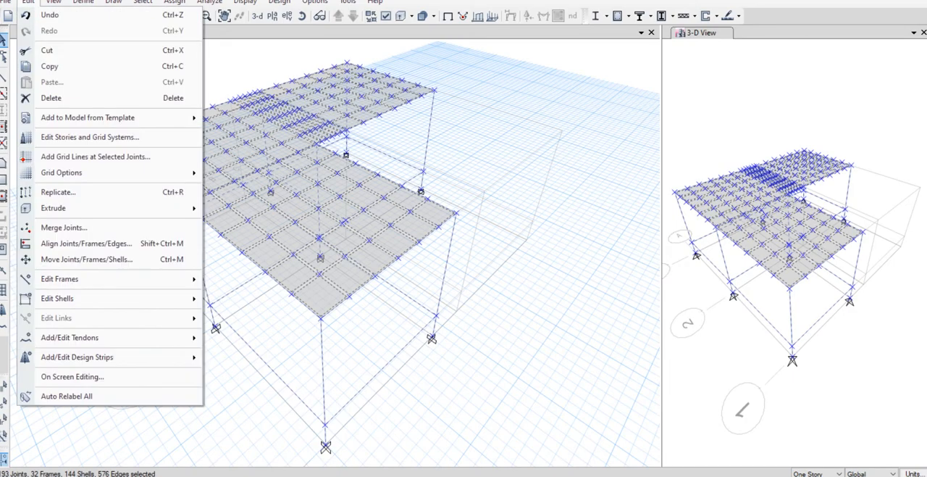
{"action": "mouse_move", "coordinate": [108, 279]}
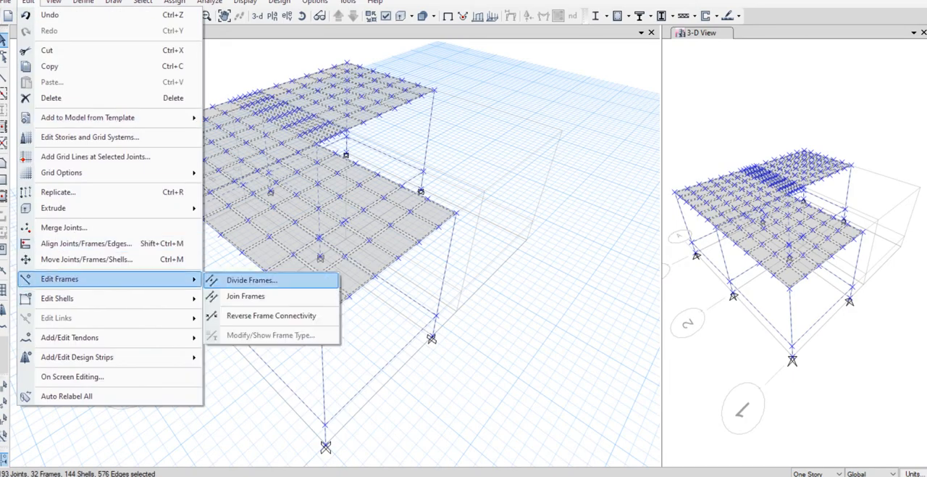
{"action": "left_click", "coordinate": [246, 279]}
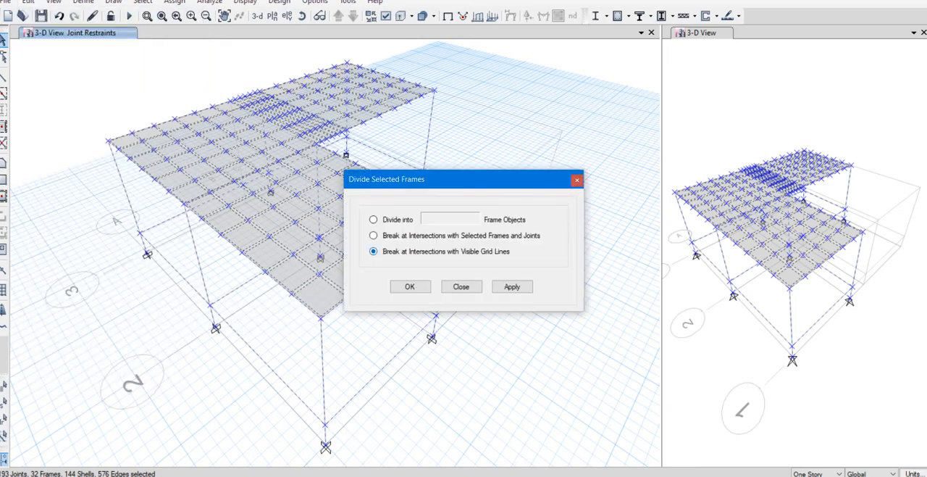
{"action": "left_click", "coordinate": [374, 236]}
{"action": "left_click", "coordinate": [409, 286]}
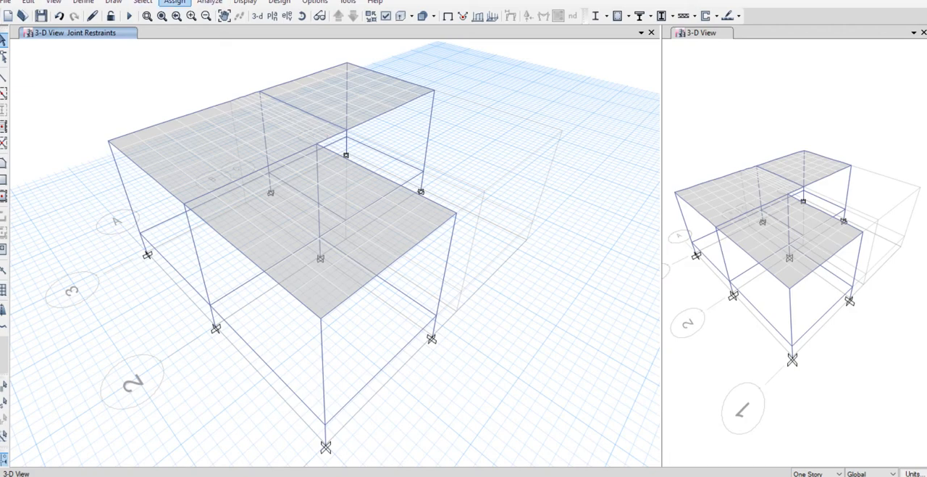
Select the whole model and assign frame end length offsets automatic from connectivity, with a rigid-zone factor of 0 and Auto self weight.
{"action": "key", "text": "ctrl+a"}
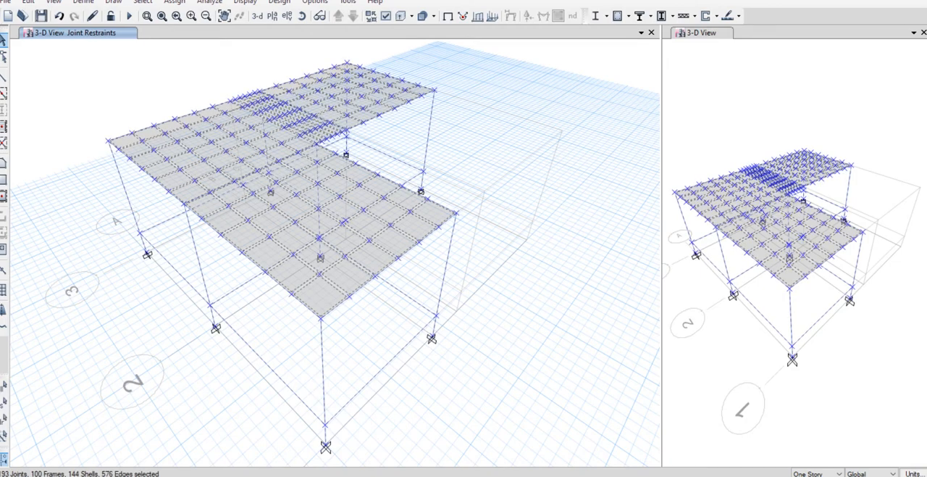
{"action": "left_click", "coordinate": [174, 2]}
{"action": "mouse_move", "coordinate": [193, 30]}
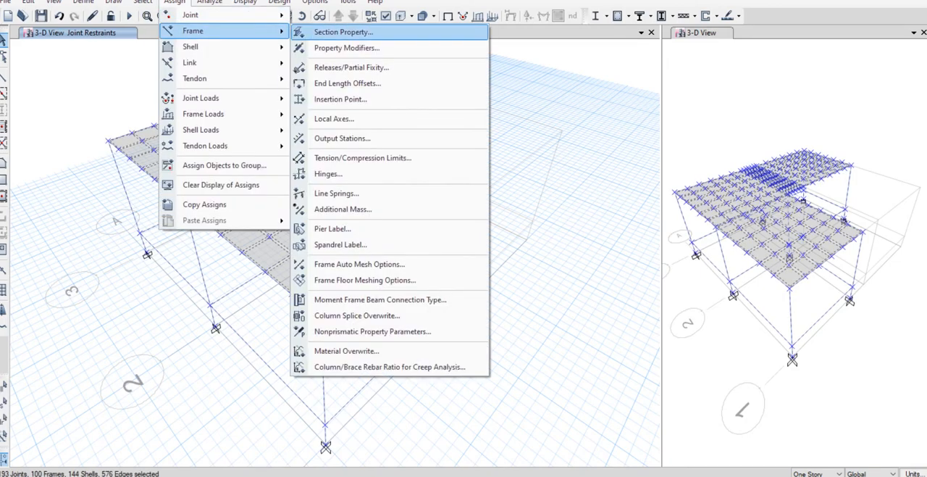
{"action": "left_click", "coordinate": [347, 82]}
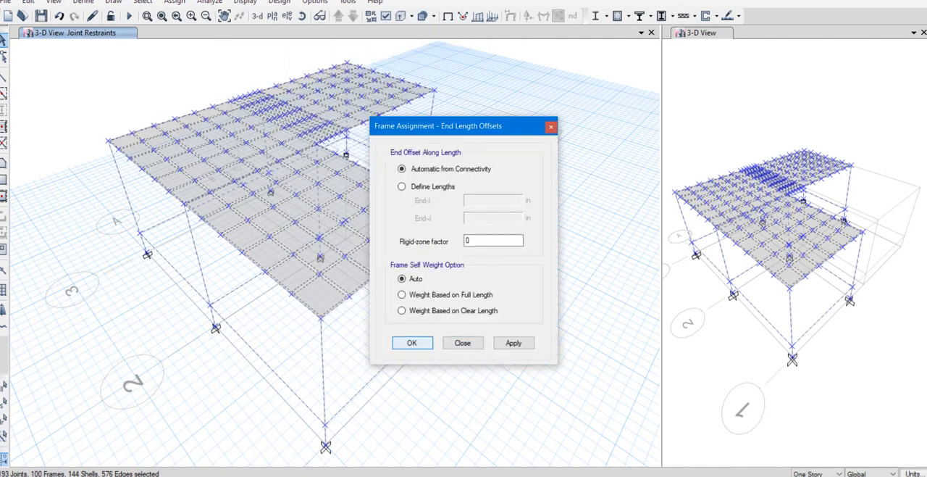
{"action": "left_click", "coordinate": [412, 343]}
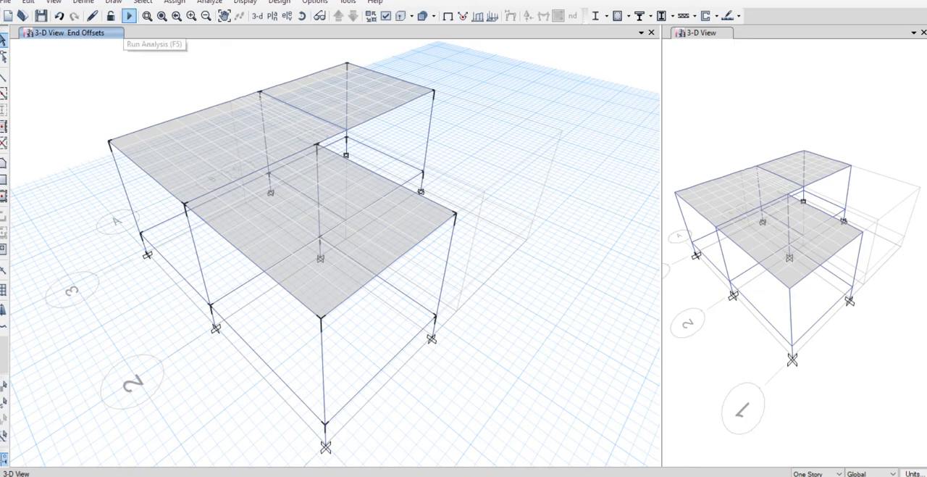
Run the analysis and display the displacement results in the ROOF LVL plan.
{"action": "left_click", "coordinate": [129, 16]}
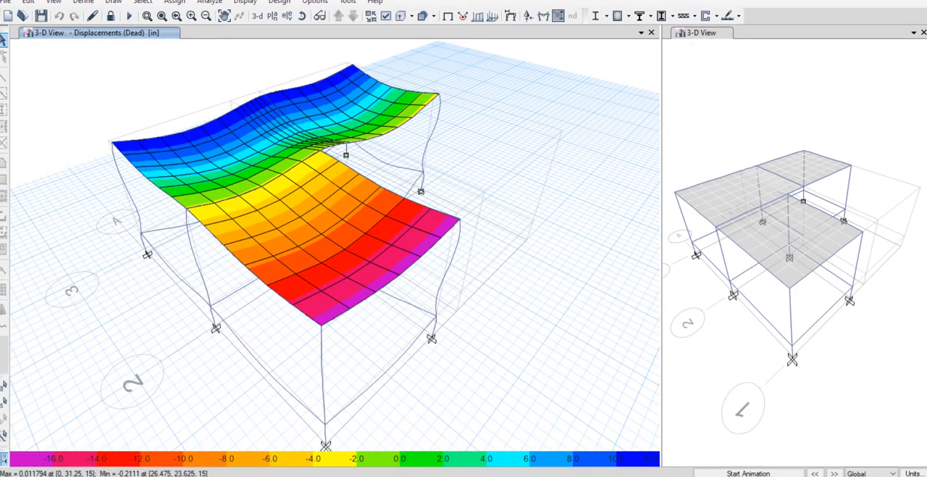
{"action": "left_click", "coordinate": [272, 15]}
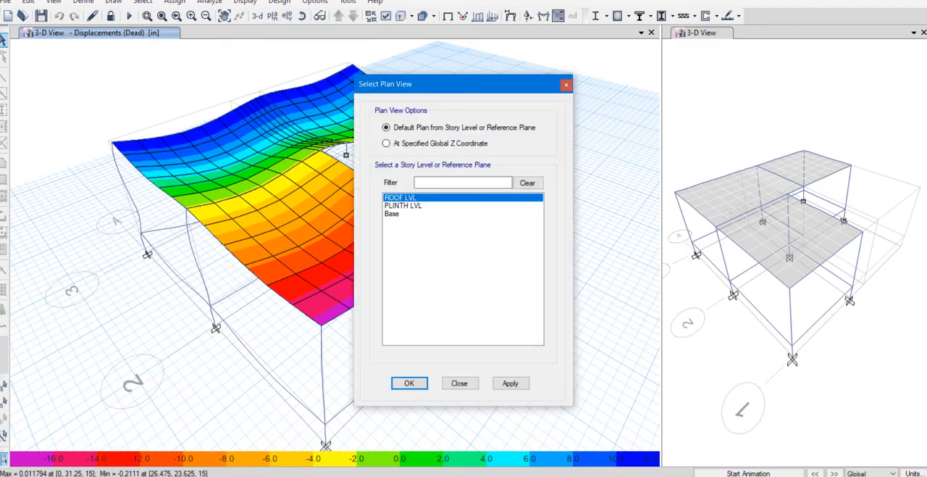
{"action": "left_click", "coordinate": [410, 382]}
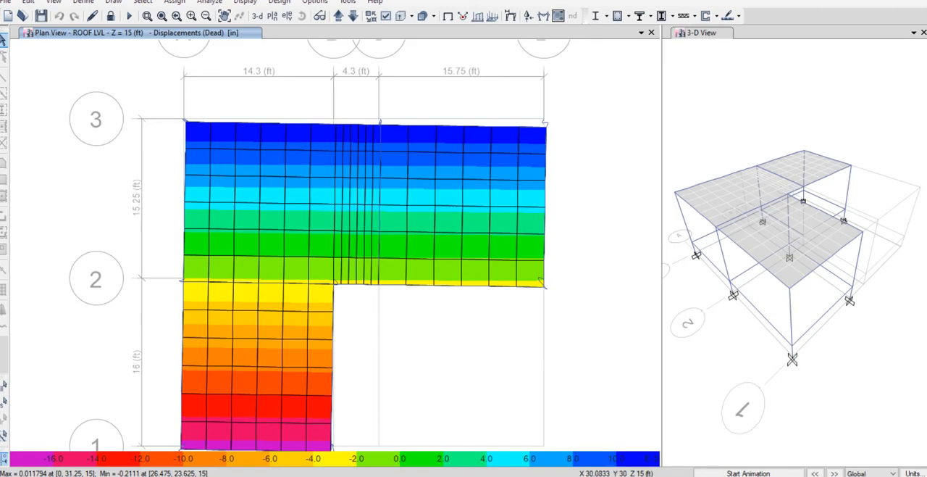
{"action": "middle_click_drag", "start_coordinate": [483, 114], "coordinate": [477, 83]}
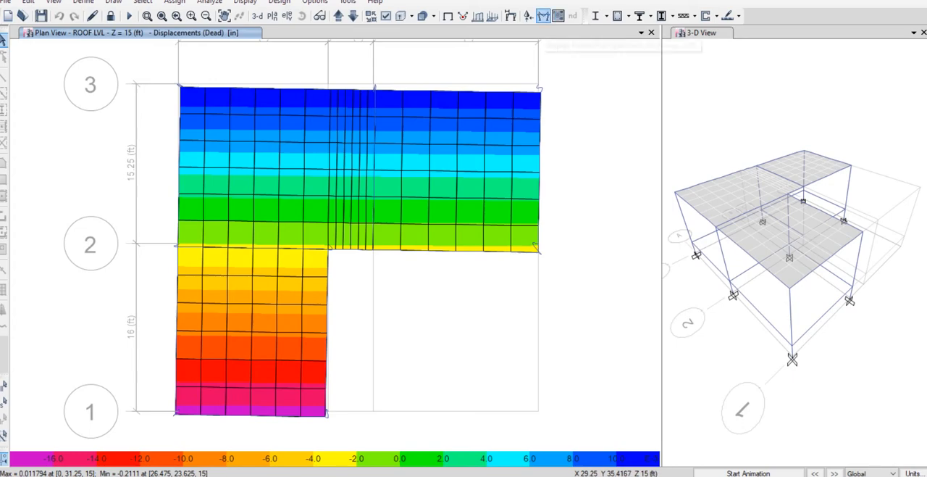
Show the deformed shape for the SERVICE LD combination with contours for Displacement UZ.
{"action": "left_click", "coordinate": [511, 15]}
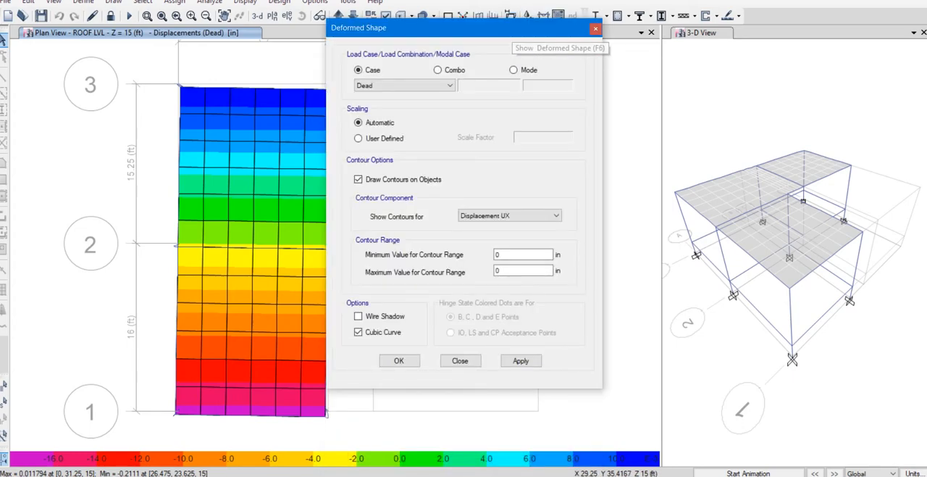
{"action": "left_click", "coordinate": [438, 70]}
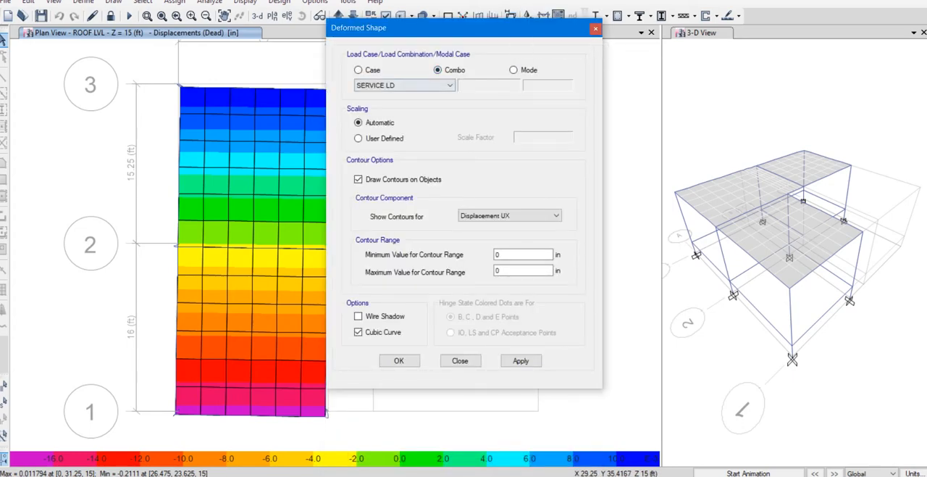
{"action": "left_click", "coordinate": [510, 216]}
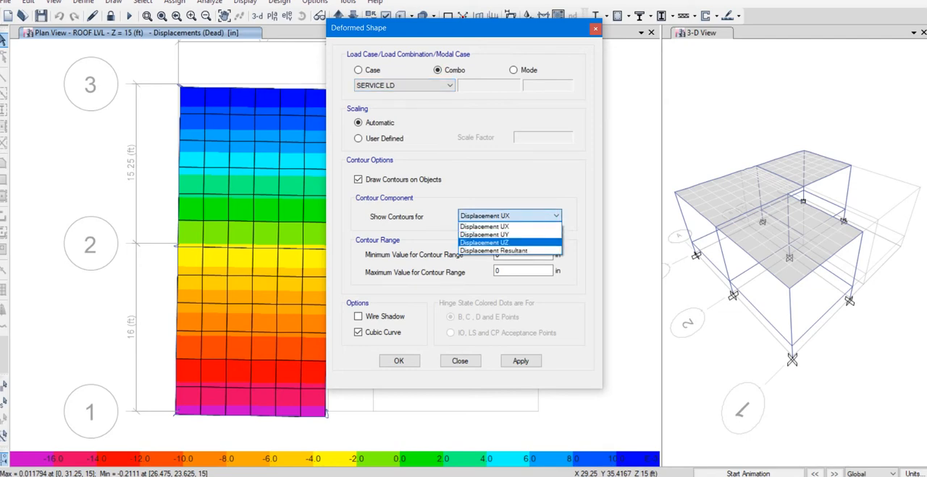
{"action": "left_click", "coordinate": [510, 241]}
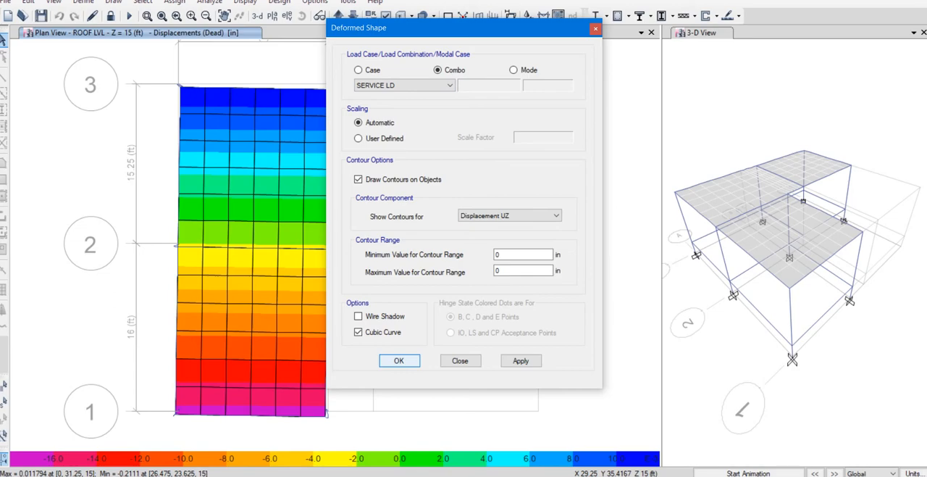
{"action": "key", "text": "Return"}
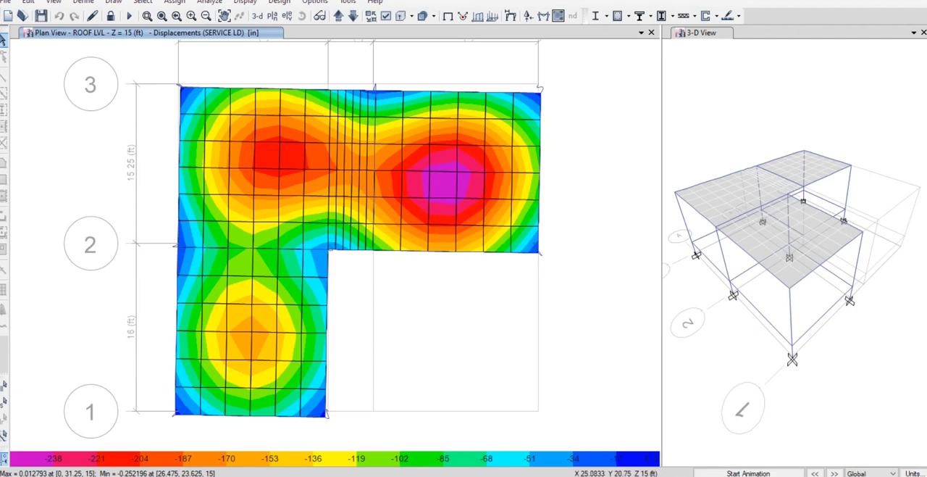
Check the roof slab's peak vertical displacement, return from the AutoCAD plan to ETABS, and open the Calculator.
{"action": "mouse_move", "coordinate": [457, 171]}
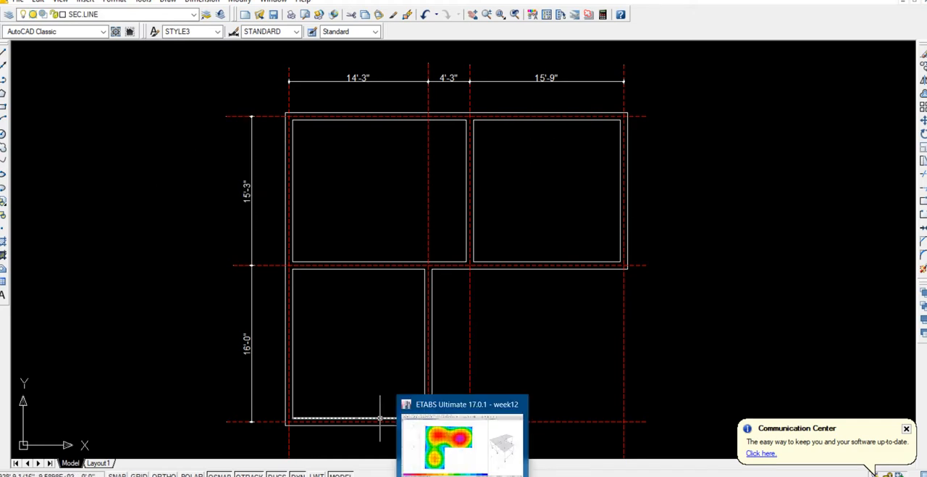
{"action": "left_click", "coordinate": [463, 476]}
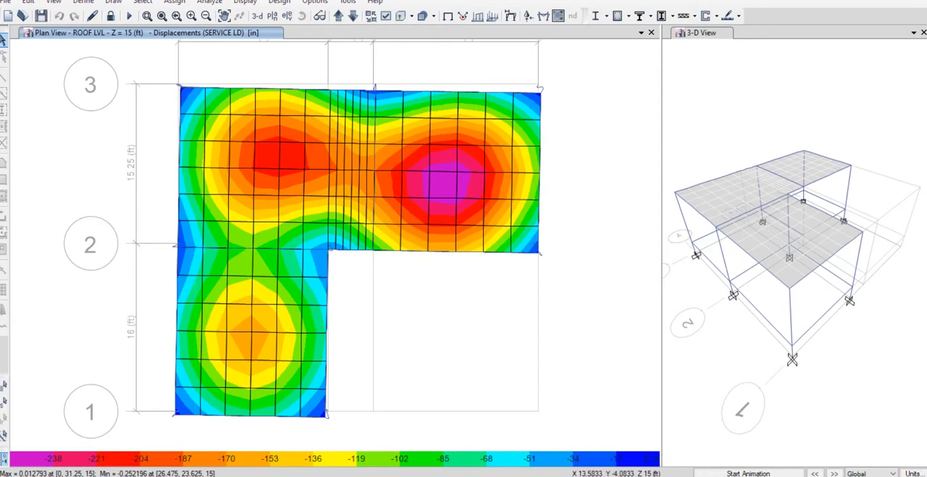
{"action": "left_click", "coordinate": [312, 476]}
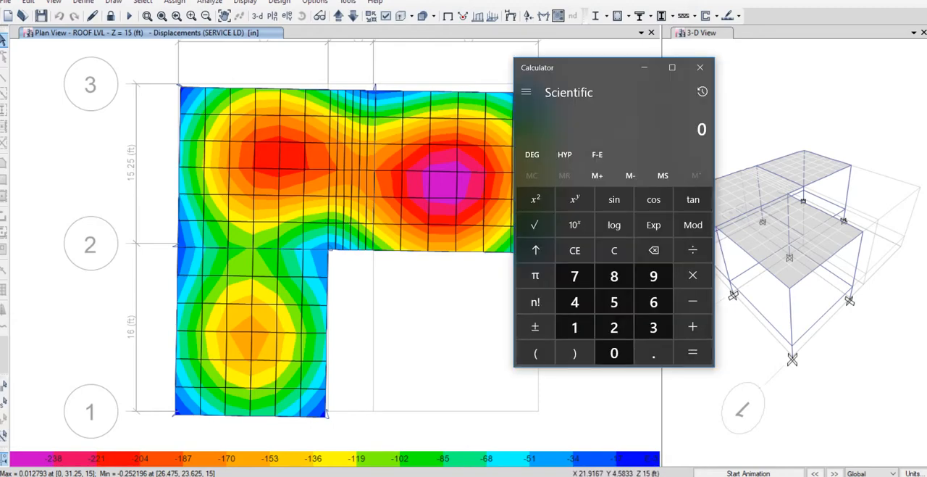
{"action": "type", "text": "15.25*12"}
{"action": "key", "text": "Return"}
{"action": "type", "text": "*240"}
{"action": "key", "text": "Return"}
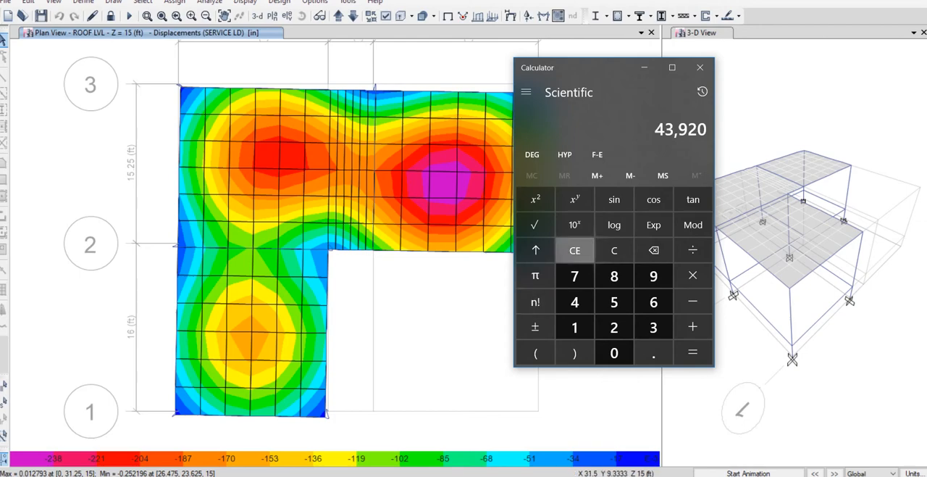
Calculate the allowable deflection as 15.25*12/240, close the Calculator and compare with the roof slab's peak displacement.
{"action": "left_click", "coordinate": [574, 250]}
{"action": "type", "text": "15.25*12"}
{"action": "key", "text": "Return"}
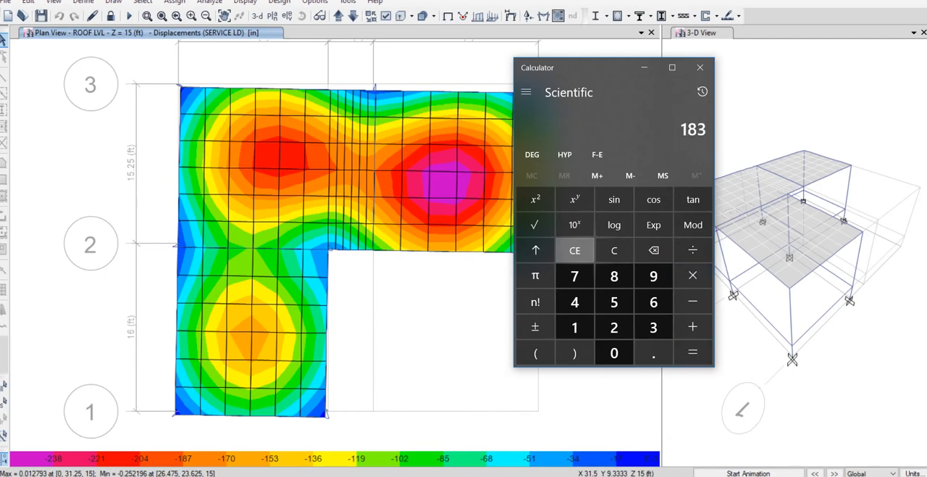
{"action": "type", "text": "/240"}
{"action": "key", "text": "Return"}
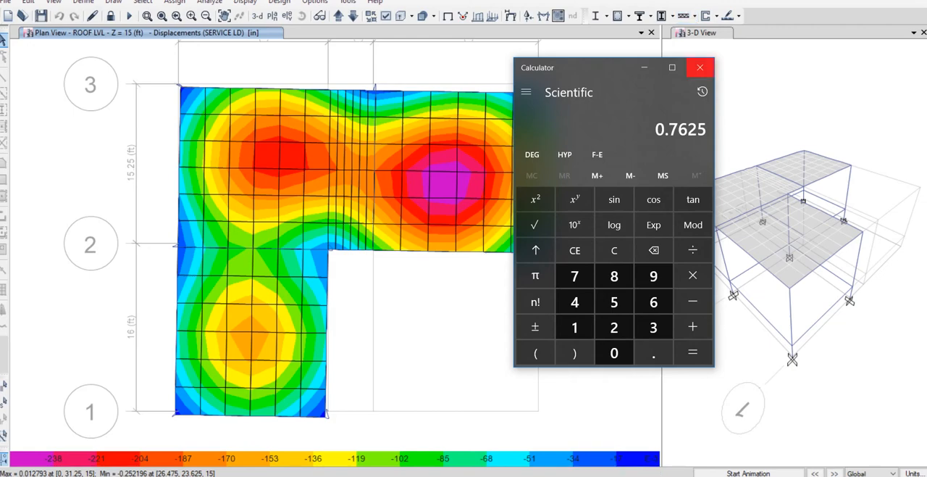
{"action": "left_click", "coordinate": [699, 67]}
{"action": "mouse_move", "coordinate": [453, 171]}
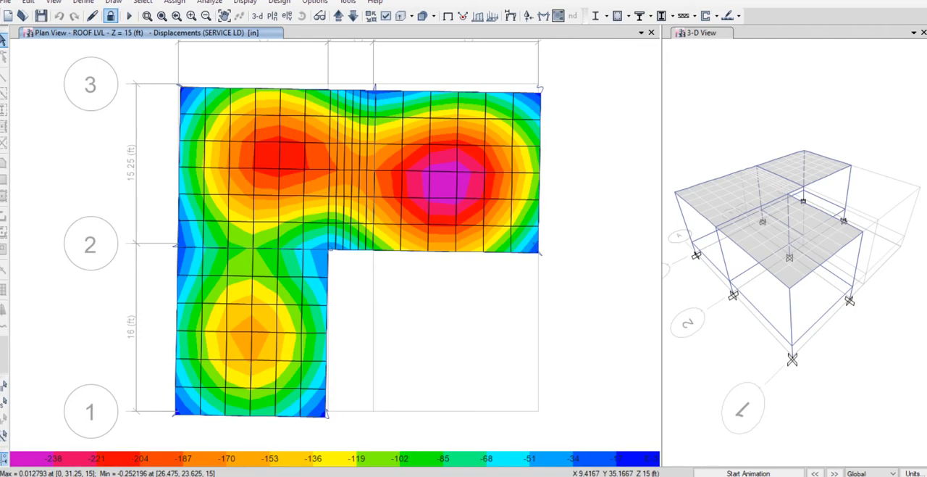
Unlock the model, deleting its analysis results, and rename the 5 INCH SLAB property as 4 INCH SLAB.
{"action": "left_click", "coordinate": [110, 15]}
{"action": "left_click", "coordinate": [478, 277]}
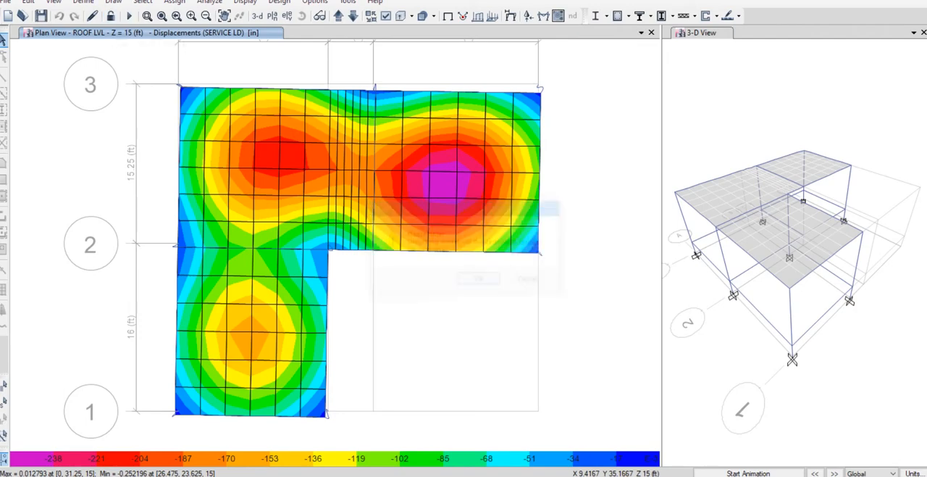
{"action": "left_click", "coordinate": [82, 2]}
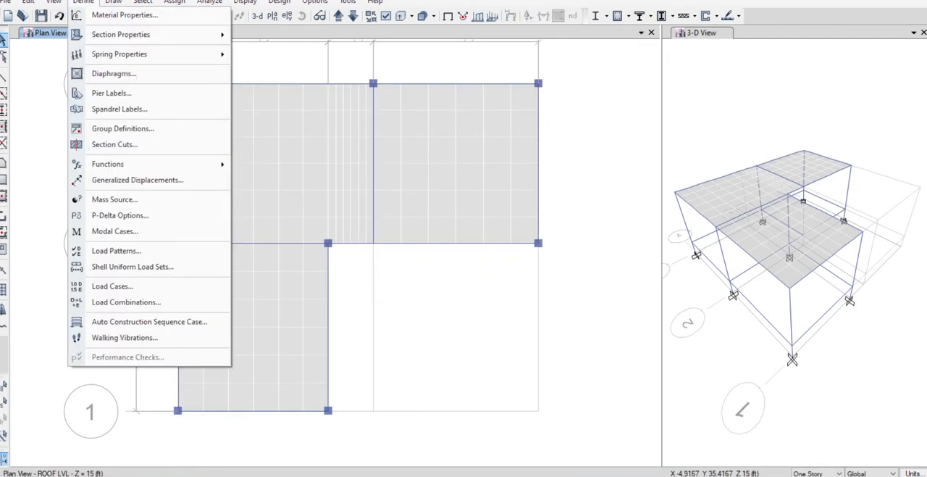
{"action": "mouse_move", "coordinate": [121, 34]}
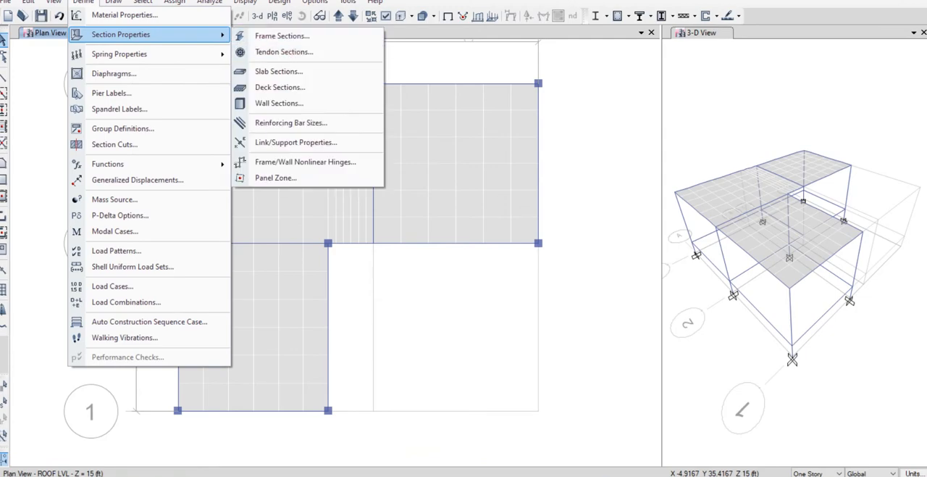
{"action": "left_click", "coordinate": [279, 103]}
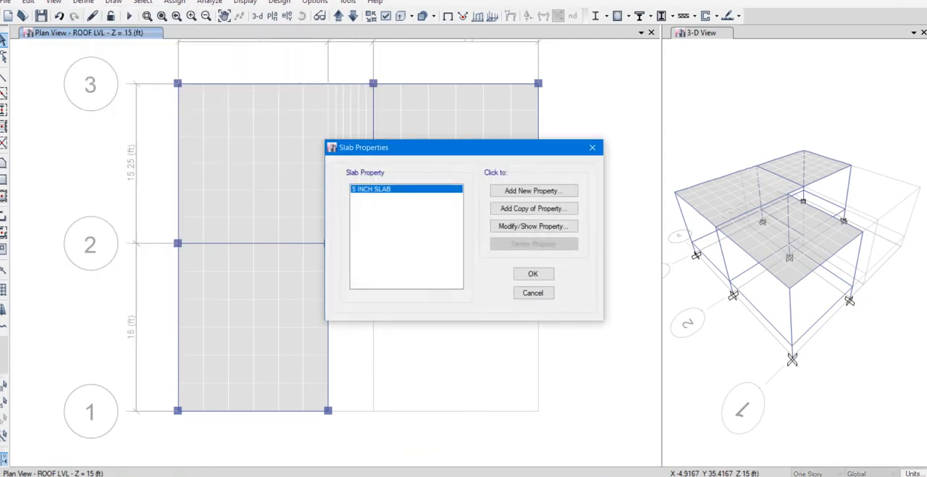
{"action": "left_click", "coordinate": [533, 226]}
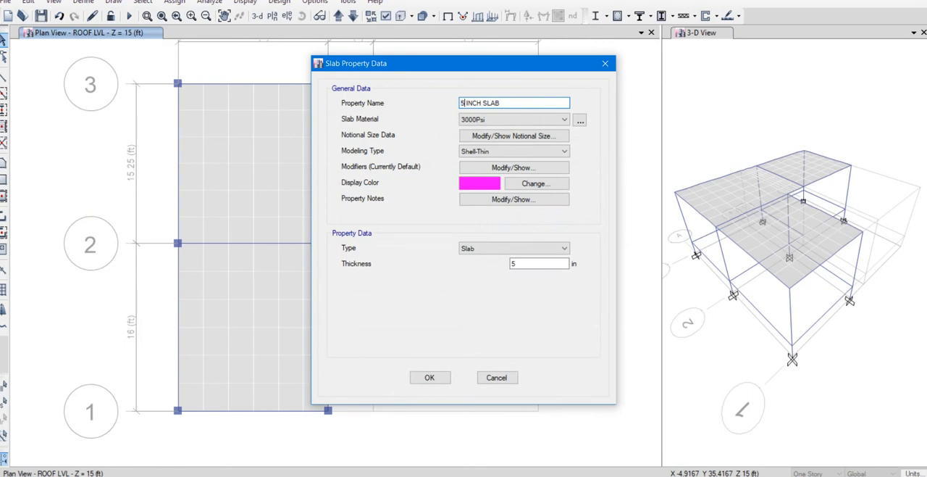
{"action": "key", "text": "BackSpace"}
{"action": "type", "text": "4"}
Set the slab property's thickness to 4 in and accept the slab definition.
{"action": "left_click", "coordinate": [515, 263]}
{"action": "key", "text": "BackSpace"}
{"action": "type", "text": "4"}
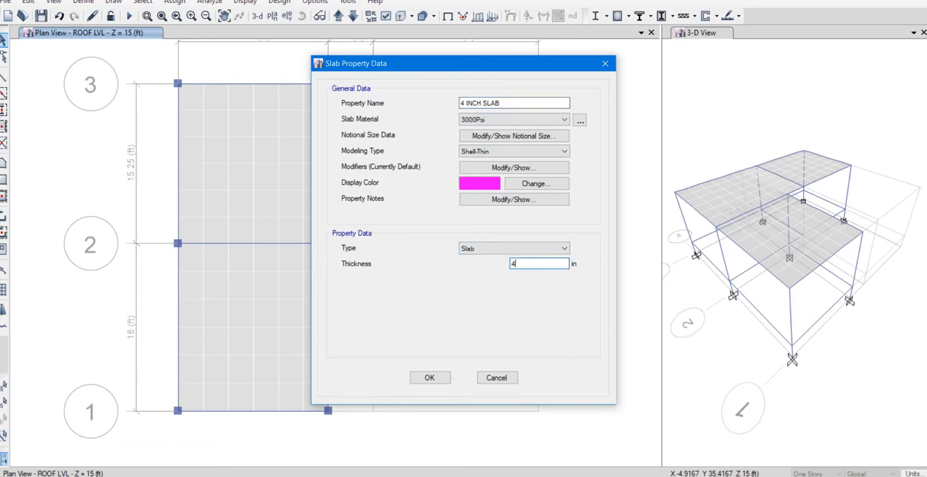
{"action": "left_click", "coordinate": [430, 377]}
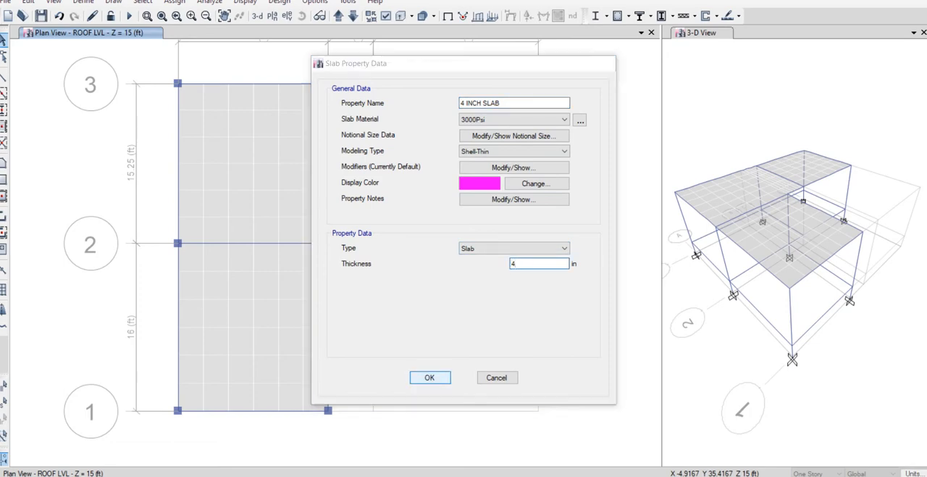
{"action": "left_click", "coordinate": [532, 273]}
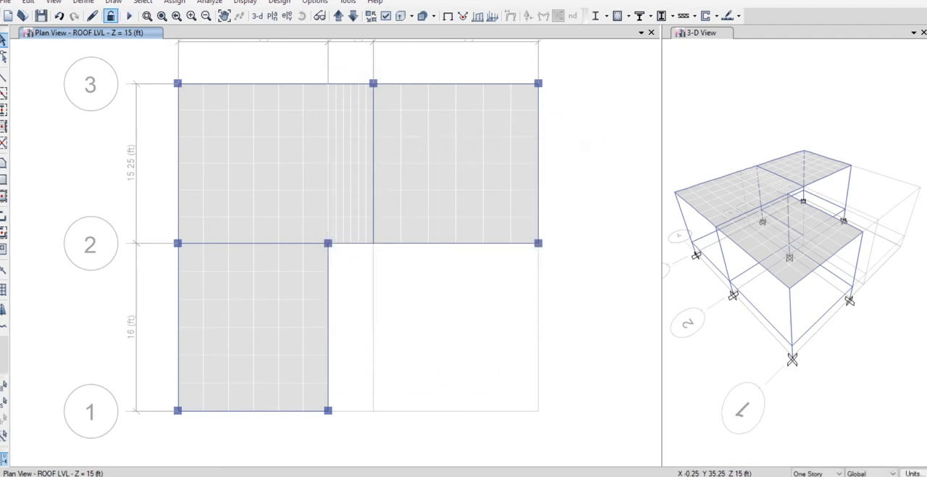
Run the analysis and show the SERVICE LD deformed shape in the 3-D view with contours for Displacement UZ.
{"action": "left_click", "coordinate": [128, 16]}
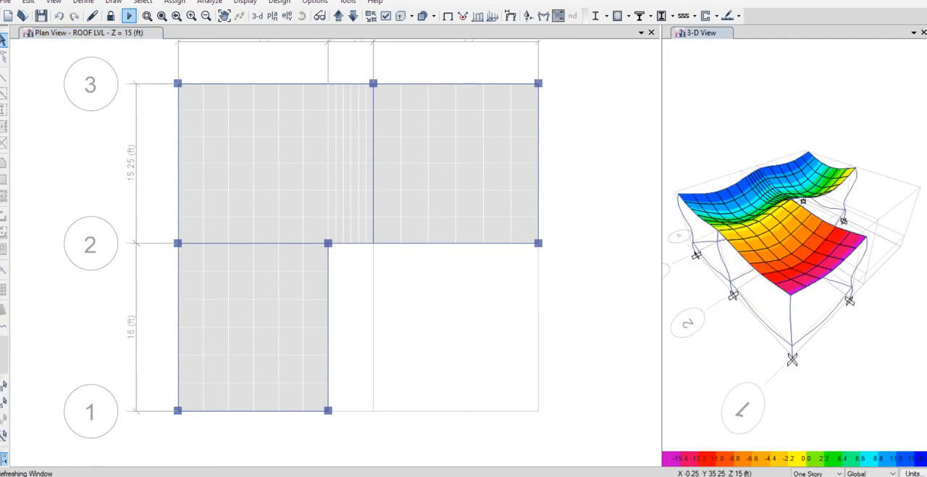
{"action": "left_click", "coordinate": [511, 15]}
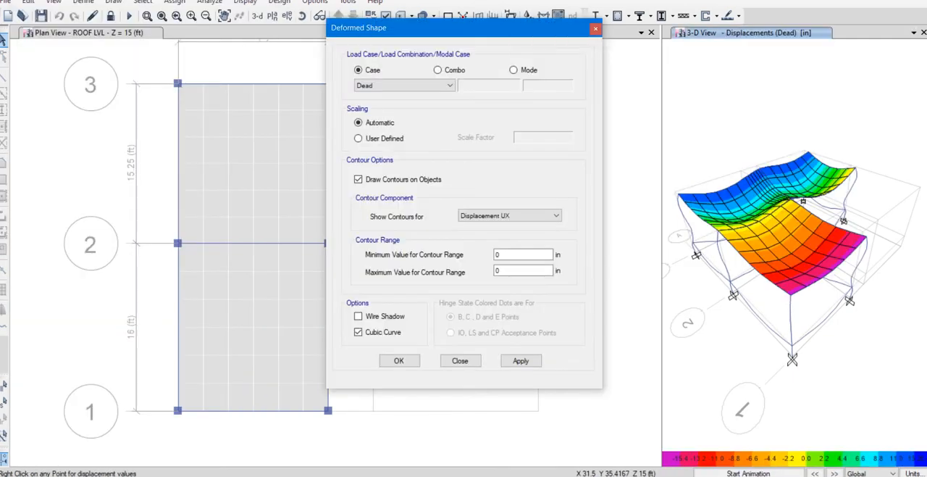
{"action": "left_click", "coordinate": [438, 70]}
{"action": "left_click", "coordinate": [510, 215]}
{"action": "left_click", "coordinate": [500, 239]}
{"action": "left_click", "coordinate": [399, 360]}
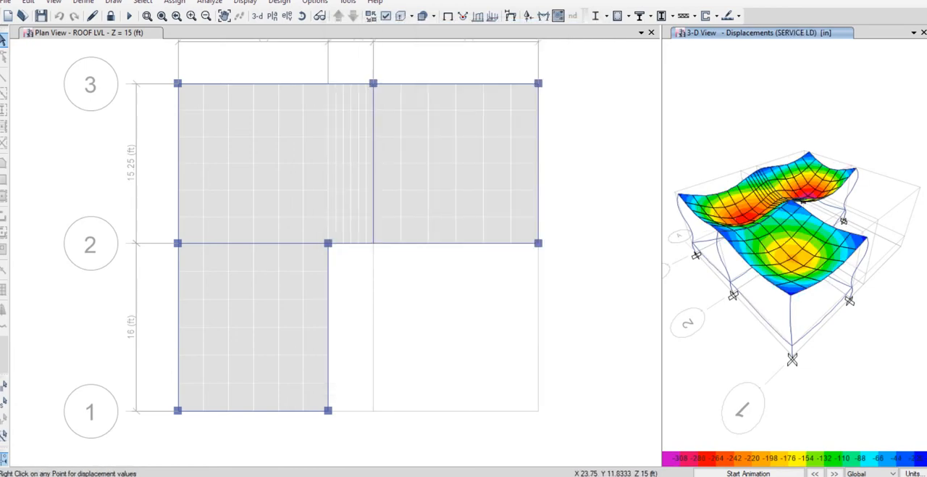
Show the SERVICE LD deformed shape in the ROOF LVL plan with contours for Displacement UZ.
{"action": "left_click", "coordinate": [499, 295]}
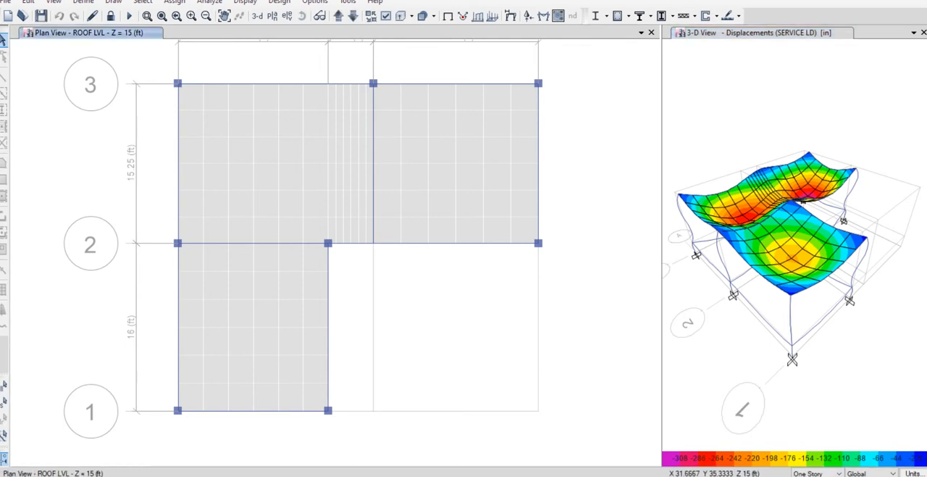
{"action": "left_click", "coordinate": [510, 16]}
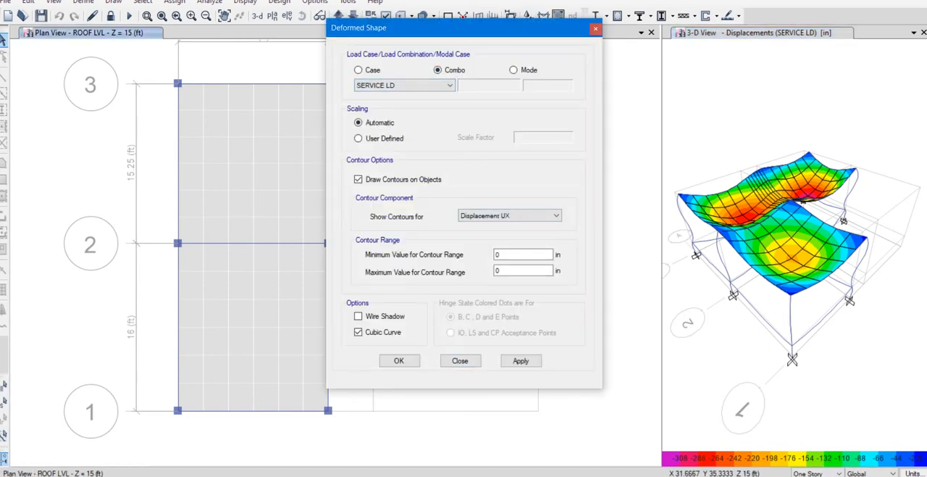
{"action": "left_click", "coordinate": [509, 215]}
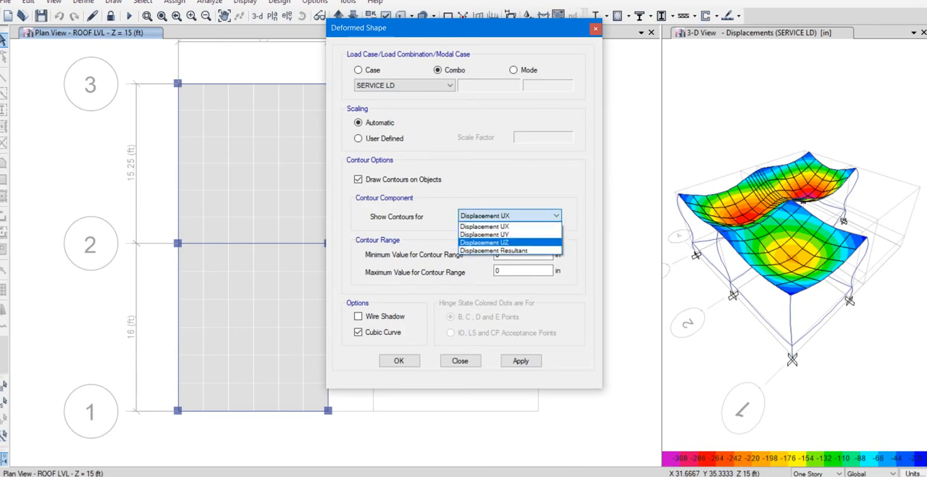
{"action": "left_click", "coordinate": [484, 242]}
{"action": "left_click", "coordinate": [398, 360]}
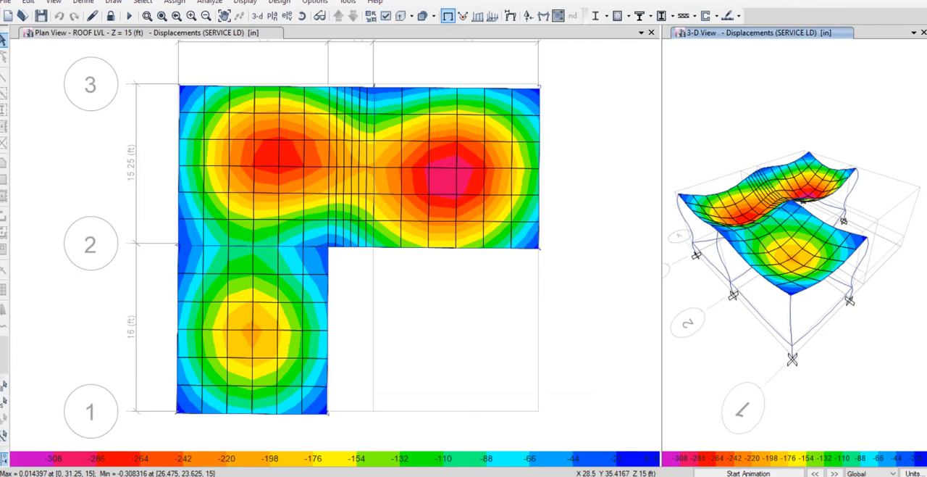
Return the 3-D view to the undeformed shape and inspect the peak vertical displacement of each roof slab panel in plan.
{"action": "left_click", "coordinate": [448, 16]}
{"action": "left_click", "coordinate": [468, 176]}
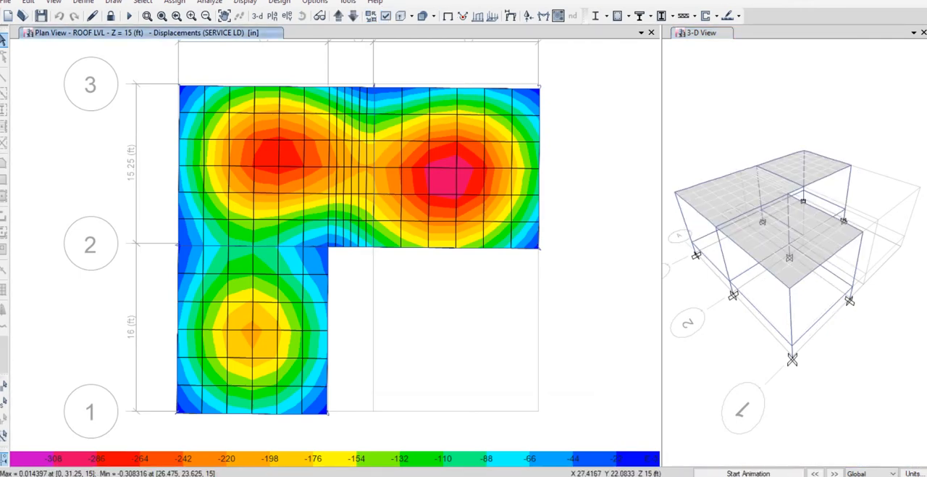
{"action": "mouse_move", "coordinate": [457, 168]}
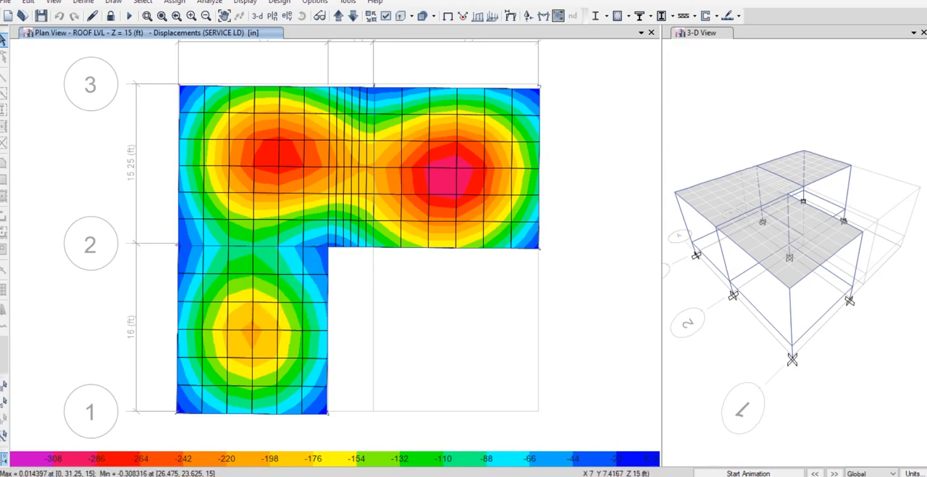
{"action": "mouse_move", "coordinate": [252, 329]}
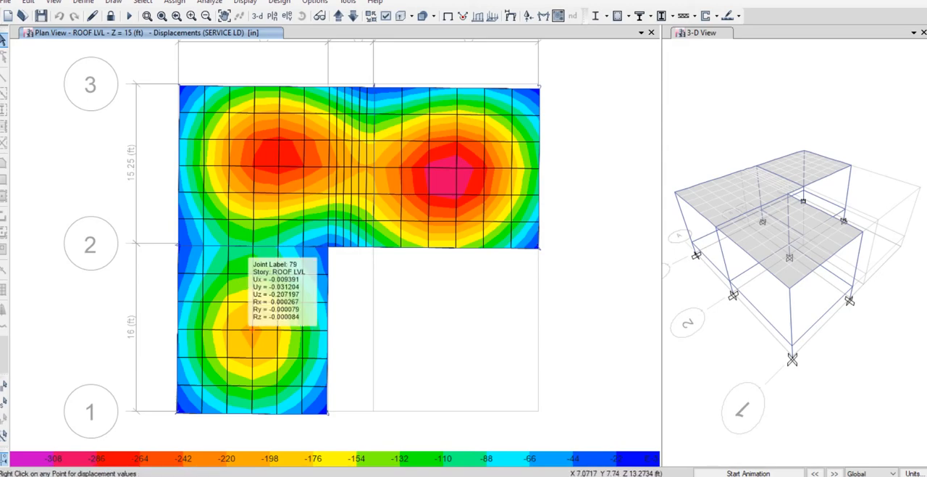
{"action": "mouse_move", "coordinate": [278, 167]}
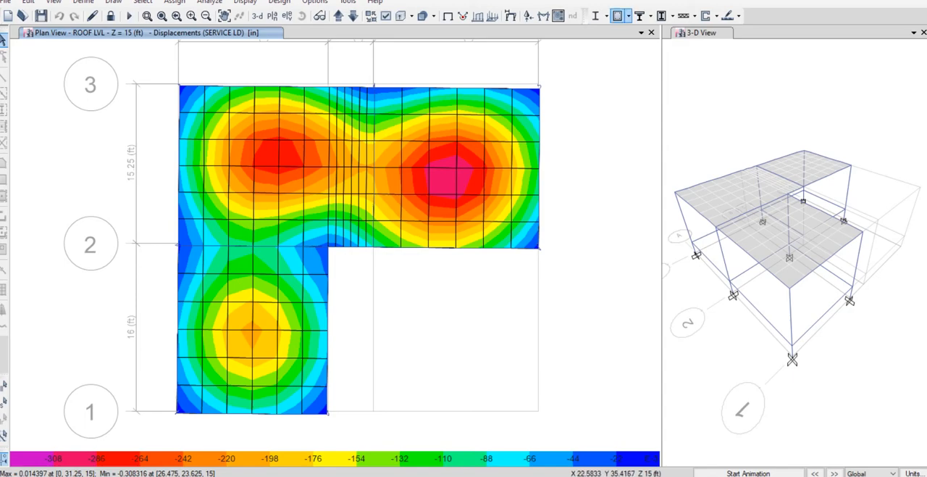
Run the concrete frame design and show the longitudinal reinforcing in elevation A.
{"action": "left_click", "coordinate": [618, 16]}
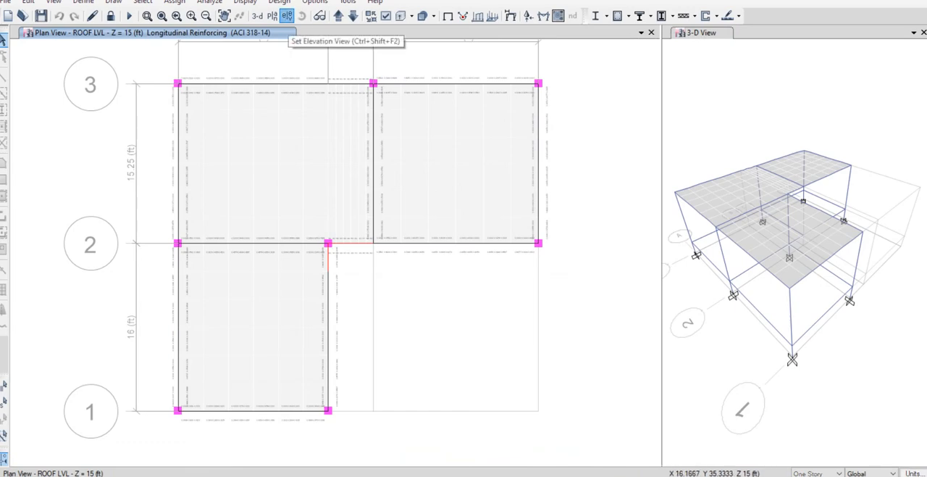
{"action": "left_click", "coordinate": [287, 15]}
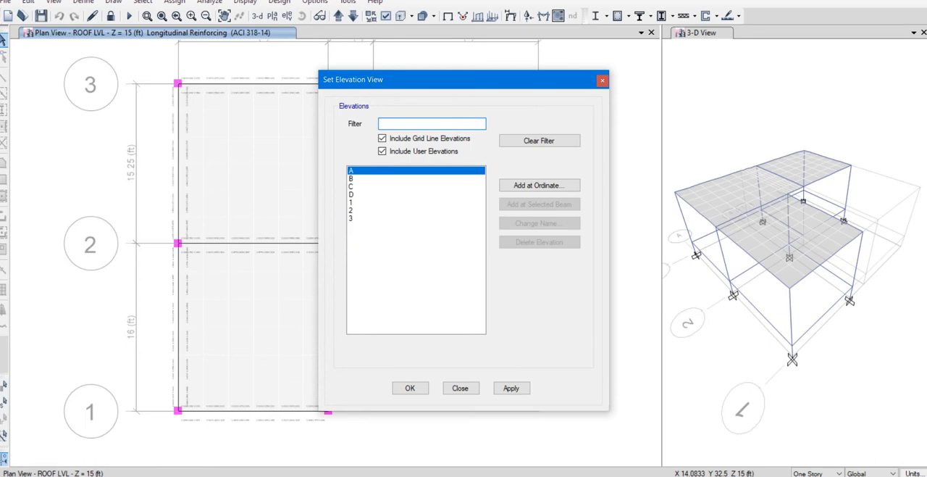
{"action": "left_click", "coordinate": [410, 388]}
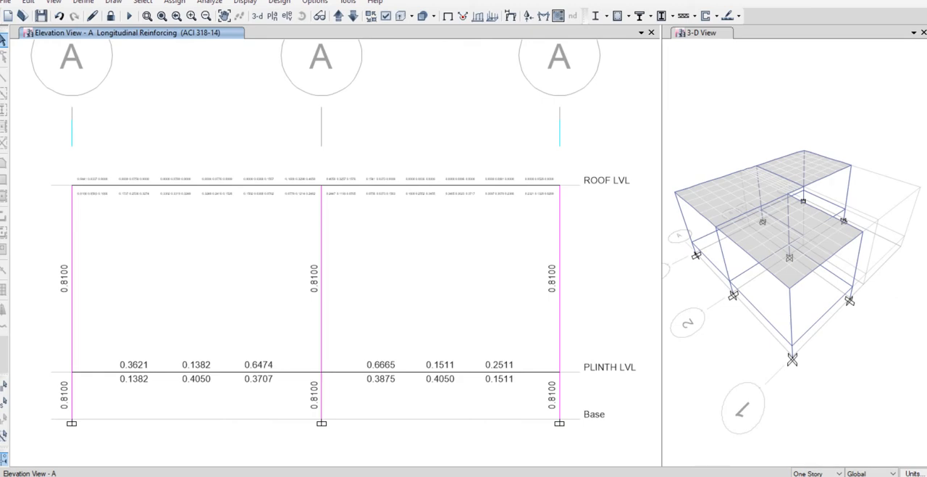
Review the longitudinal reinforcing of the frames in elevations B, C and D.
{"action": "left_click", "coordinate": [338, 15]}
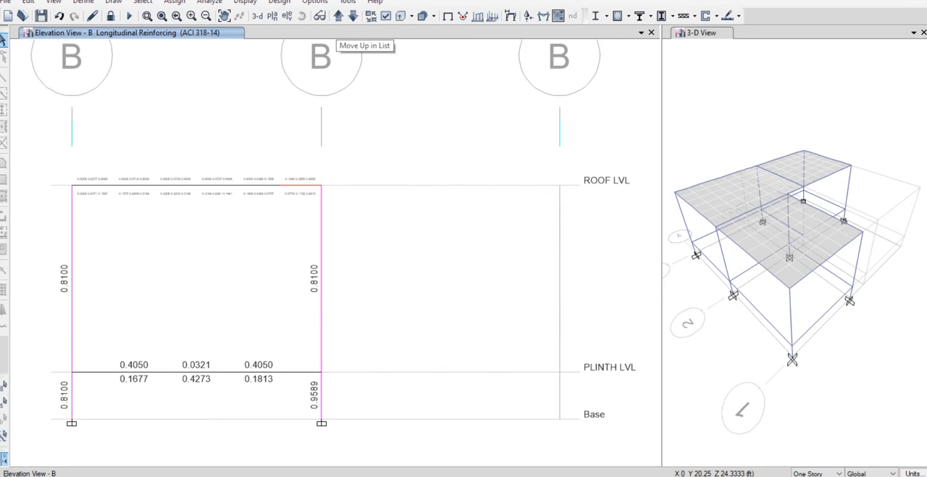
{"action": "left_click", "coordinate": [338, 15]}
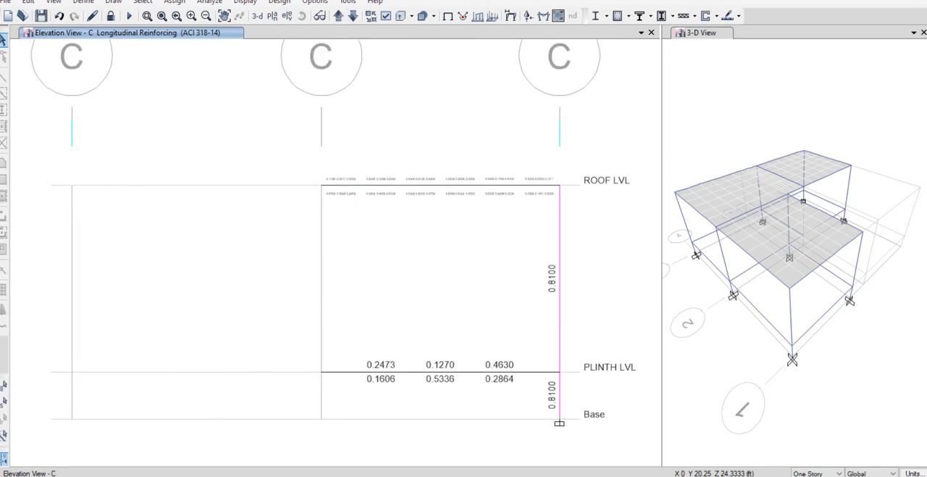
{"action": "left_click", "coordinate": [339, 16]}
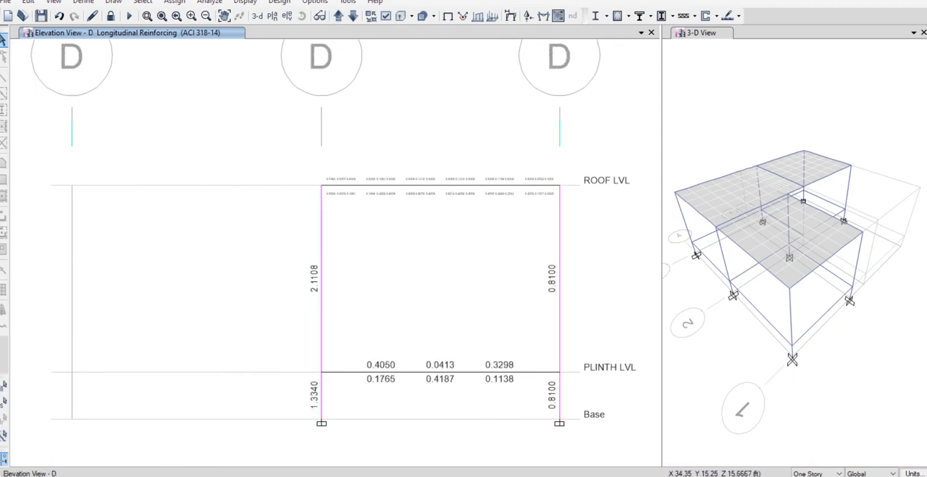
Select the column at grid D-2 between PLINTH LVL and ROOF LVL and display the design results as Rebar Percentage.
{"action": "left_click", "coordinate": [321, 239]}
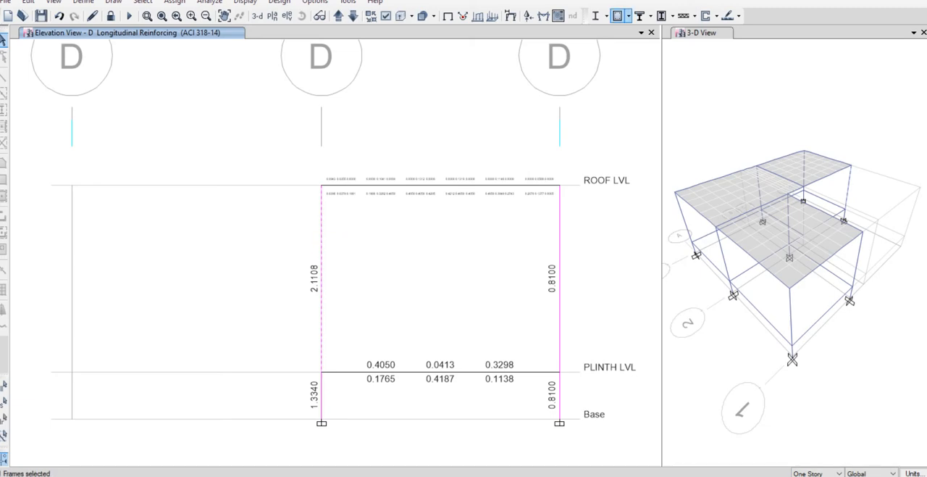
{"action": "left_click", "coordinate": [619, 15]}
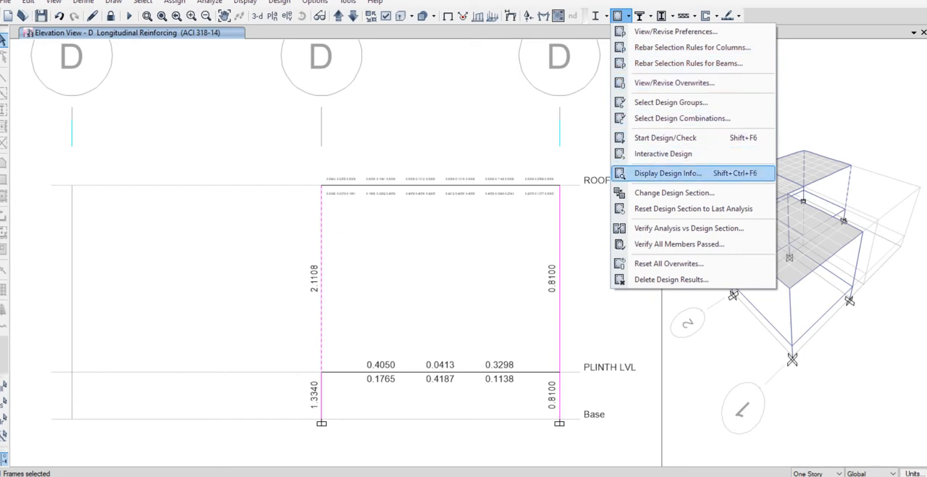
{"action": "left_click", "coordinate": [668, 173]}
{"action": "left_click", "coordinate": [503, 228]}
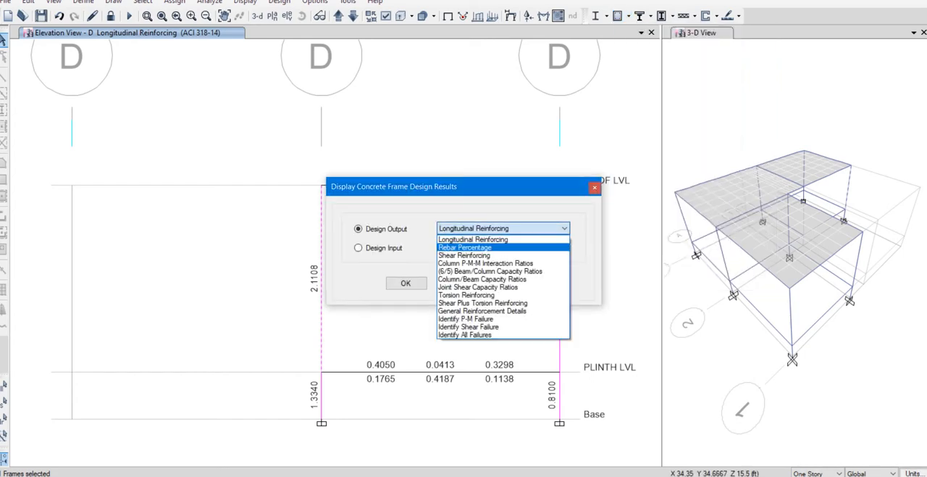
{"action": "left_click", "coordinate": [464, 247]}
{"action": "left_click", "coordinate": [406, 282]}
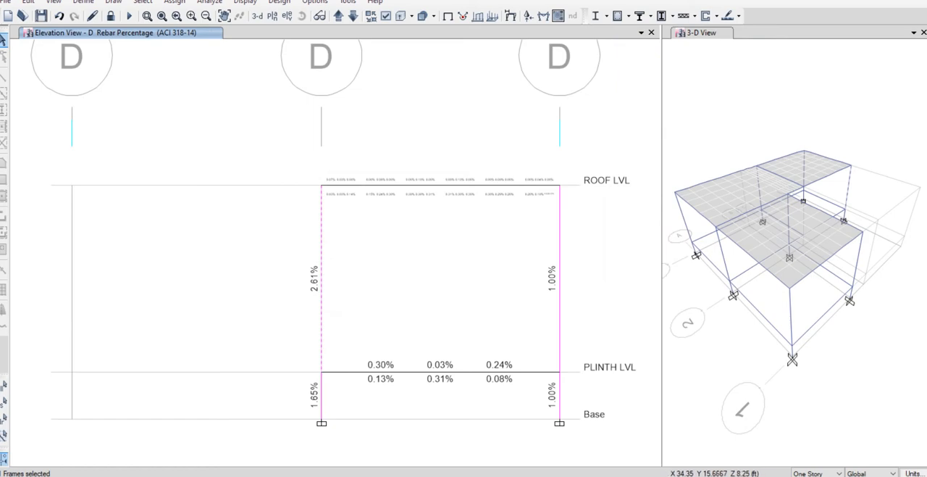
{"action": "mouse_move", "coordinate": [321, 273]}
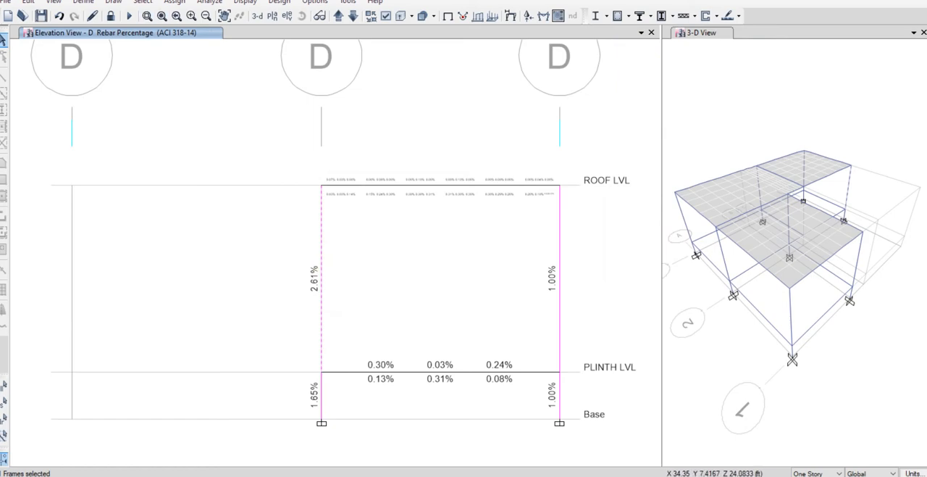
Unlock the model and assign the C12X12 frame section to the selected column at grid D-2.
{"action": "left_click", "coordinate": [111, 17]}
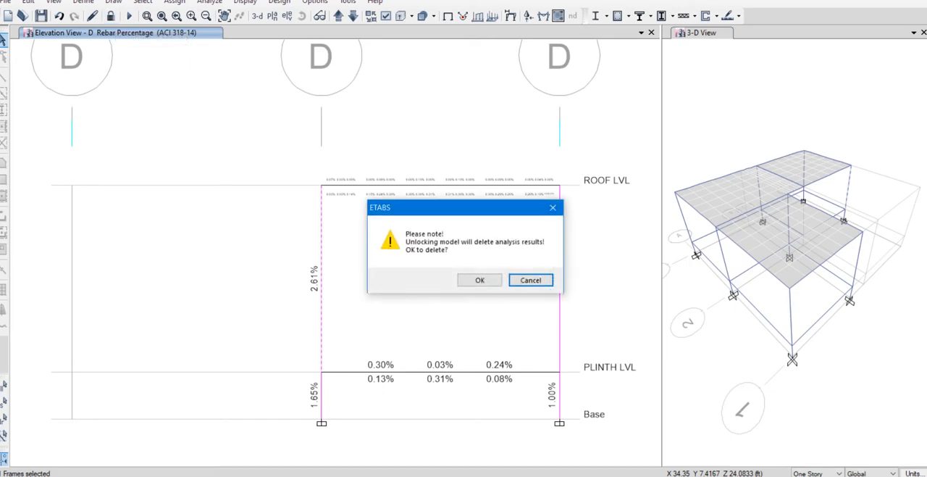
{"action": "left_click", "coordinate": [478, 278]}
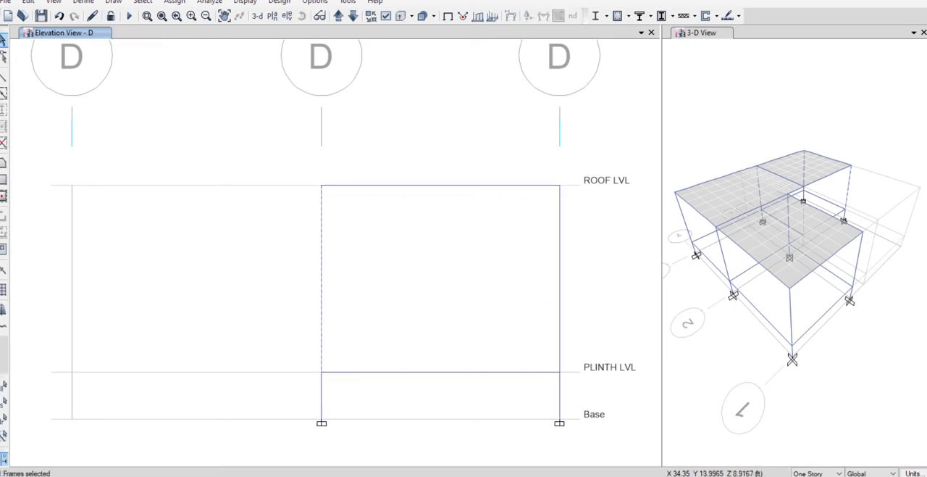
{"action": "left_click", "coordinate": [175, 2]}
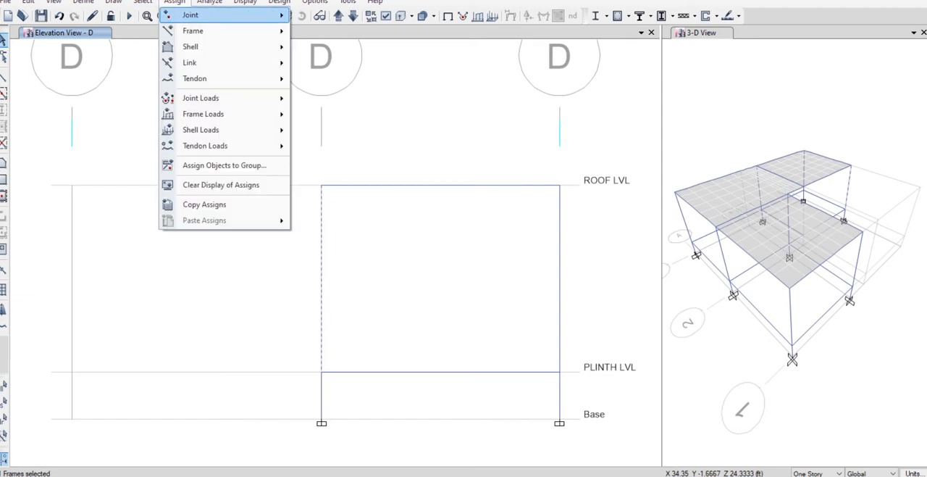
{"action": "mouse_move", "coordinate": [193, 31]}
{"action": "left_click", "coordinate": [343, 32]}
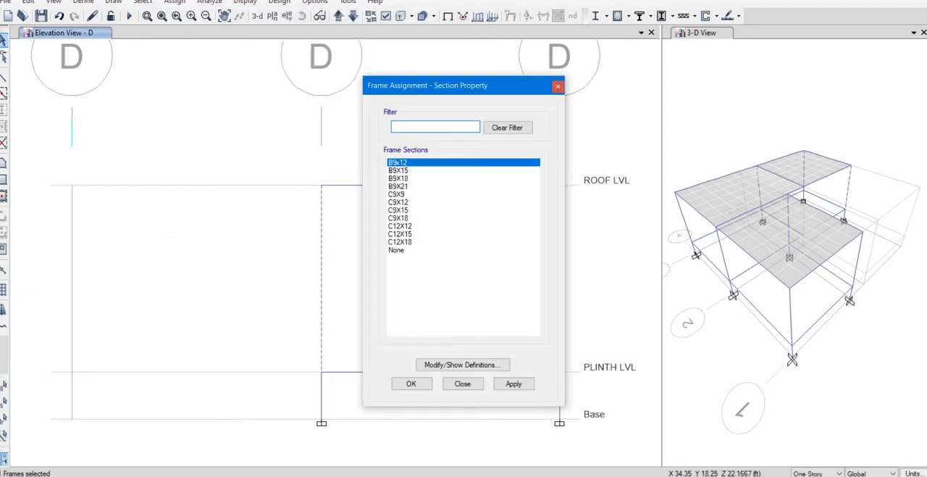
{"action": "left_click", "coordinate": [399, 225]}
{"action": "left_click", "coordinate": [411, 383]}
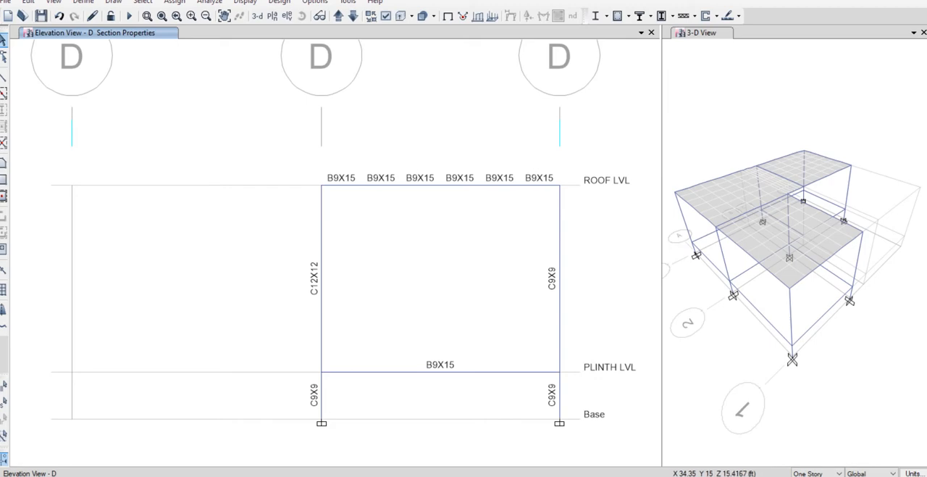
Select the whole model and assign frame end length offsets automatic from connectivity, with rigid-zone factor 0 and Auto self weight.
{"action": "key", "text": "ctrl+a"}
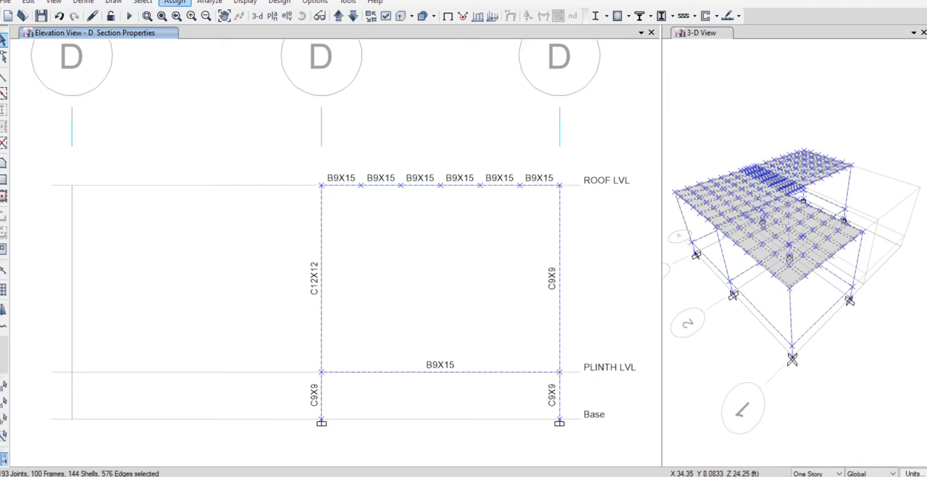
{"action": "left_click", "coordinate": [174, 2]}
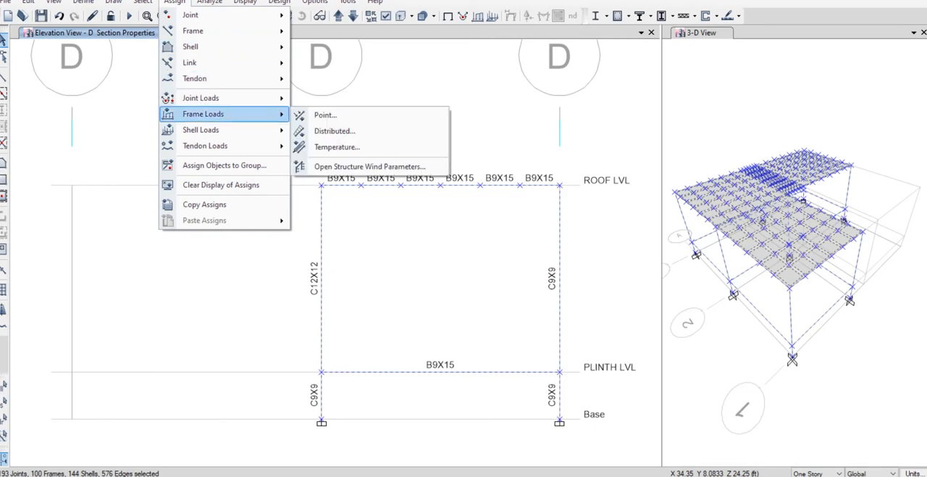
{"action": "mouse_move", "coordinate": [218, 46]}
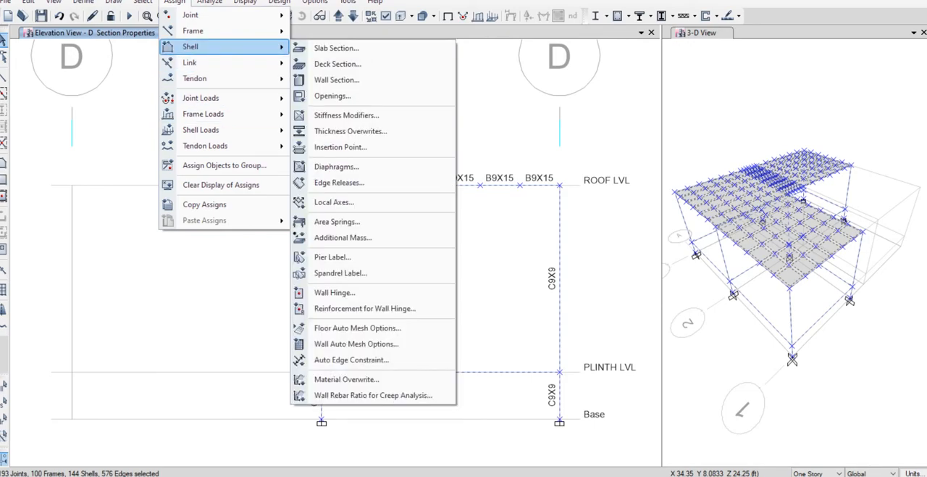
{"action": "mouse_move", "coordinate": [192, 31]}
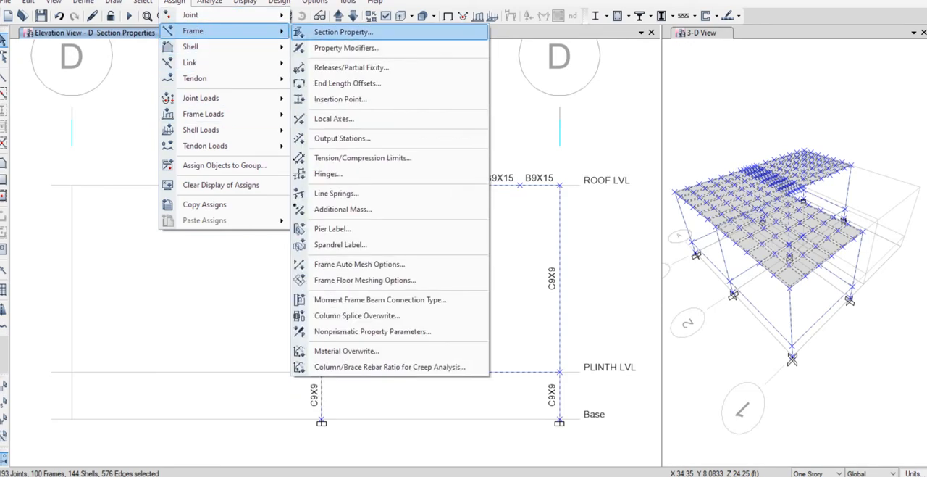
{"action": "left_click", "coordinate": [347, 82]}
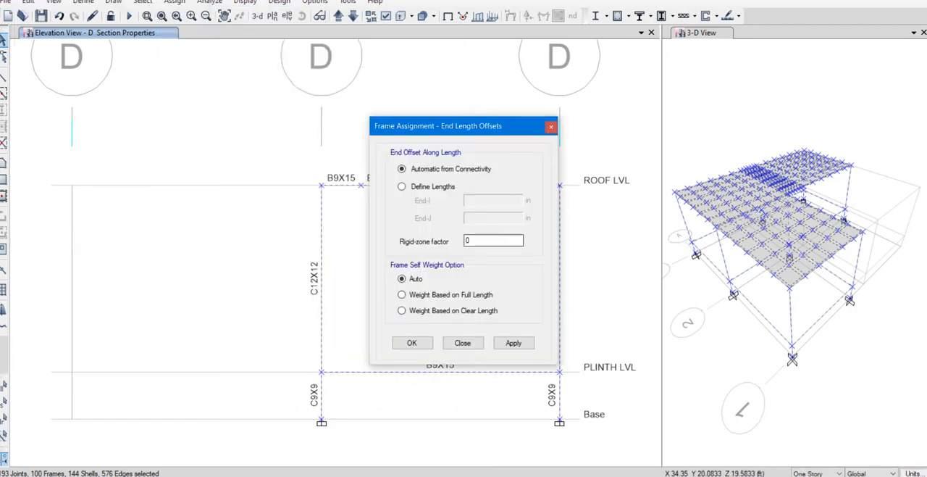
{"action": "left_click", "coordinate": [412, 342]}
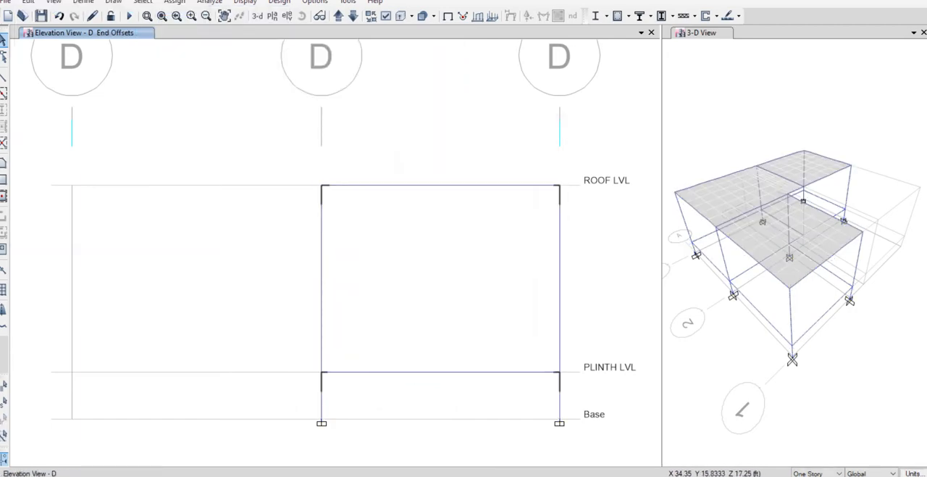
Run the analysis and display the deformed shape for the SERVICE LD combination with Displacement UZ contours.
{"action": "left_click", "coordinate": [129, 16]}
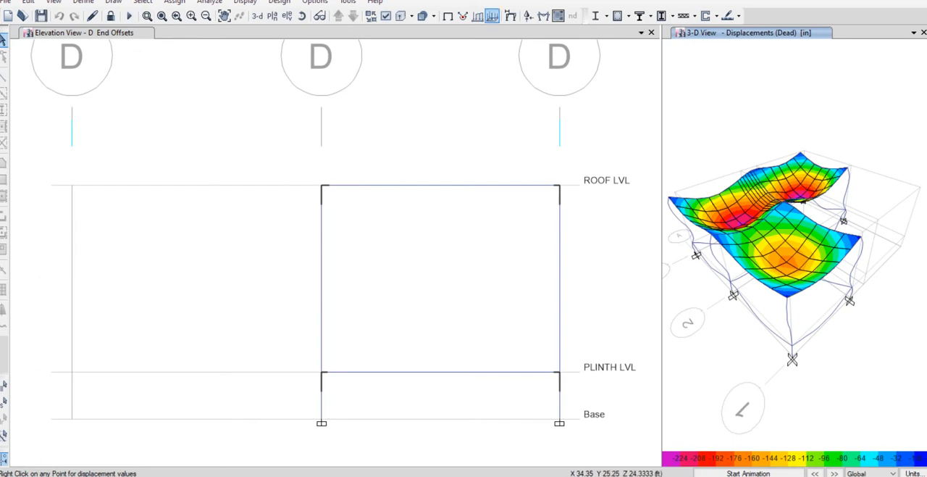
{"action": "left_click", "coordinate": [485, 61]}
{"action": "left_click", "coordinate": [510, 15]}
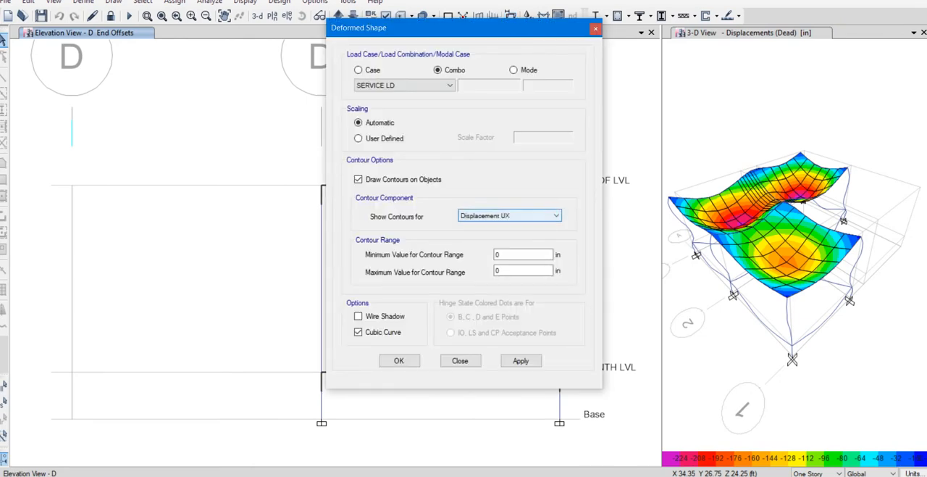
{"action": "left_click", "coordinate": [509, 215]}
{"action": "left_click", "coordinate": [492, 243]}
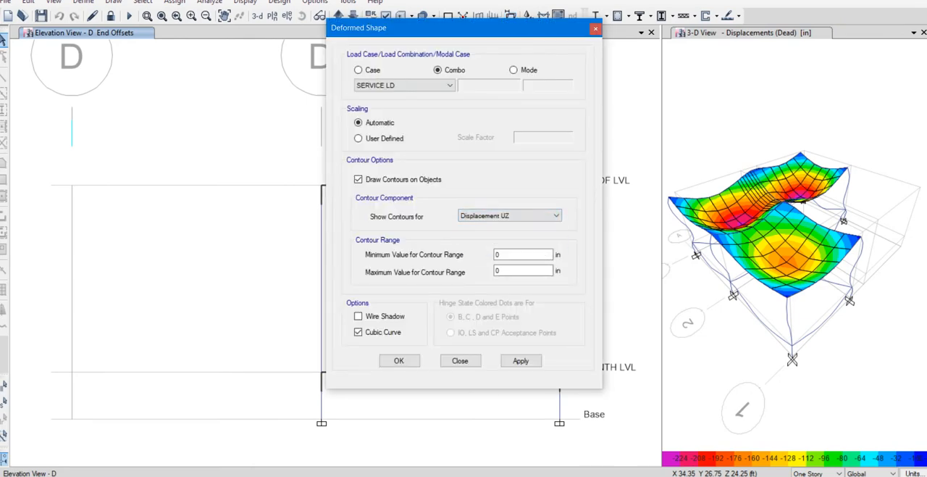
{"action": "left_click", "coordinate": [398, 360]}
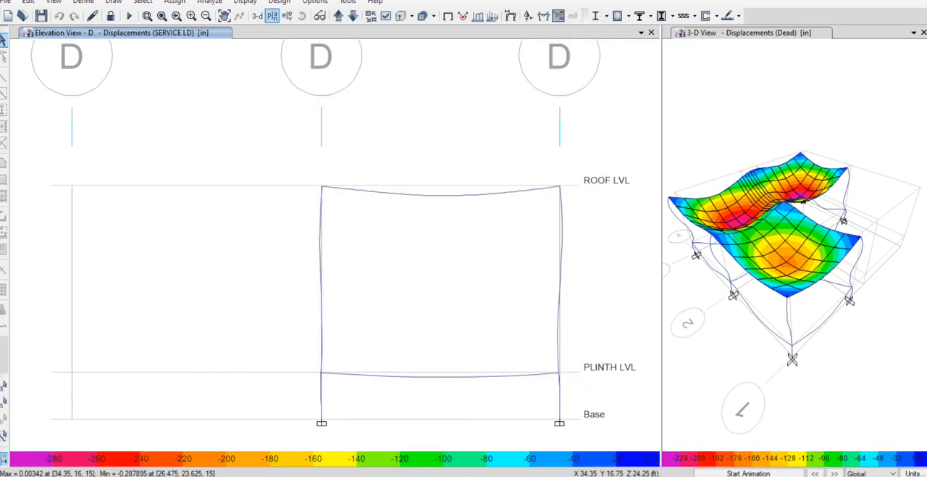
Open the ROOF LVL plan view and examine the roof slab's deflection contours.
{"action": "left_click", "coordinate": [272, 16]}
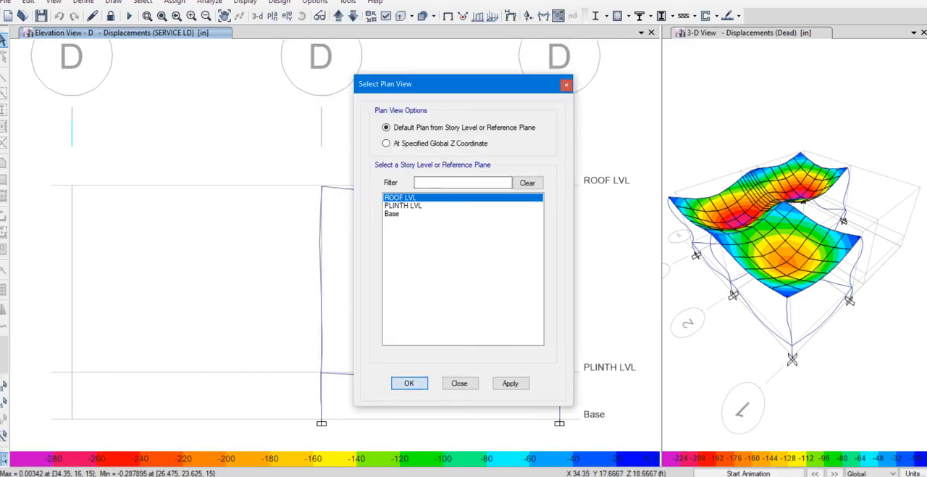
{"action": "left_click", "coordinate": [410, 382]}
{"action": "mouse_move", "coordinate": [457, 199]}
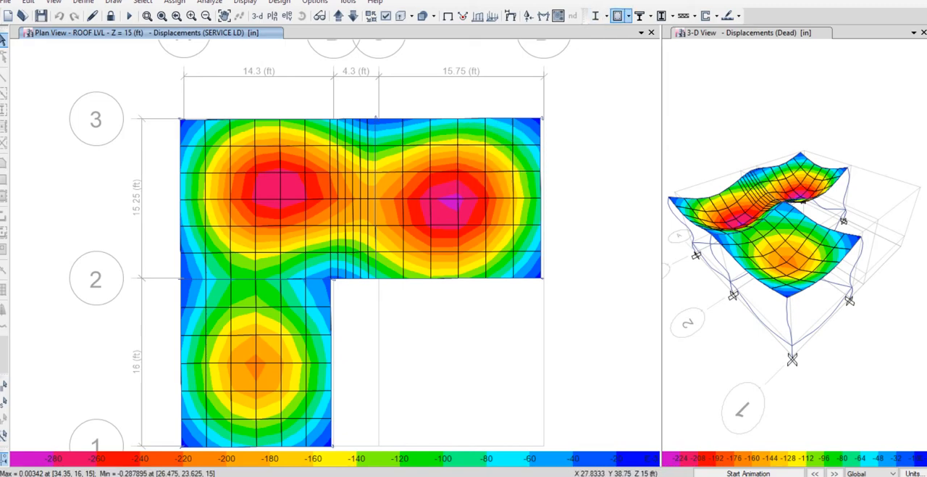
Rerun the concrete frame design and show the longitudinal reinforcing in elevation A.
{"action": "left_click", "coordinate": [618, 16]}
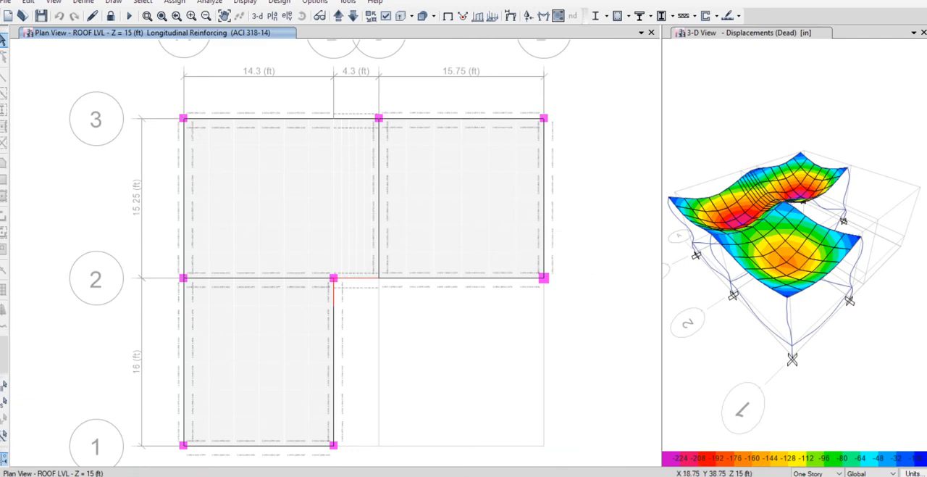
{"action": "left_click", "coordinate": [287, 15]}
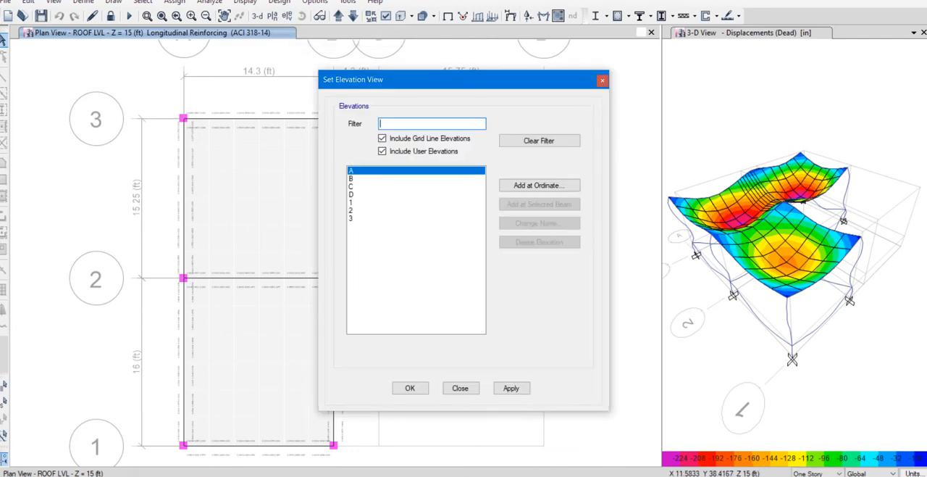
{"action": "left_click", "coordinate": [410, 387]}
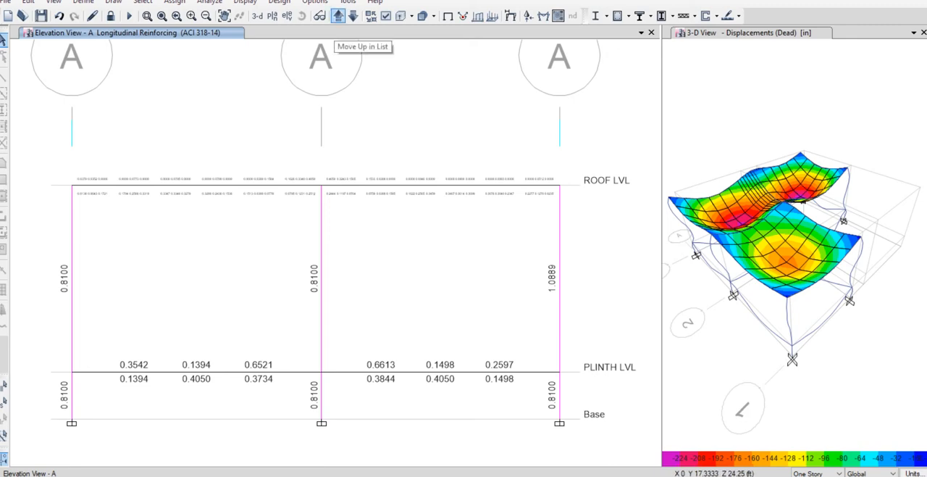
Review the redesigned longitudinal reinforcing in elevations B, C and D.
{"action": "left_click", "coordinate": [338, 15]}
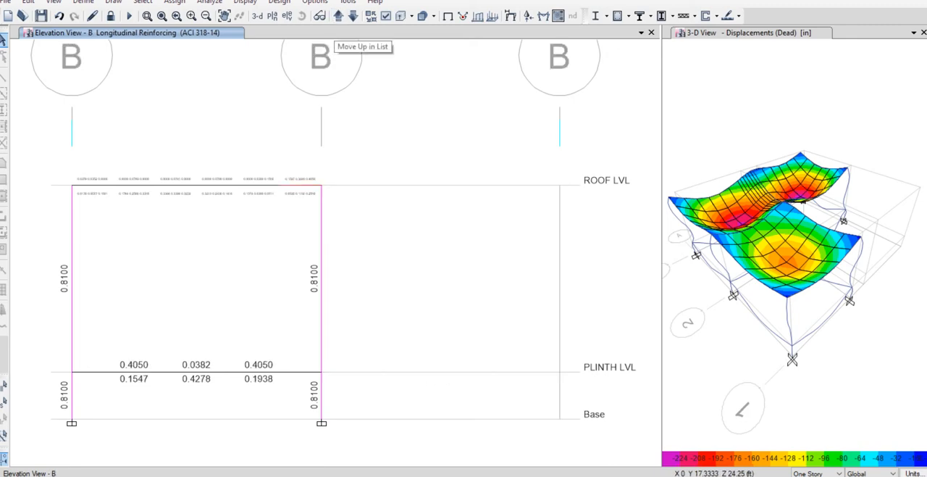
{"action": "left_click", "coordinate": [339, 15]}
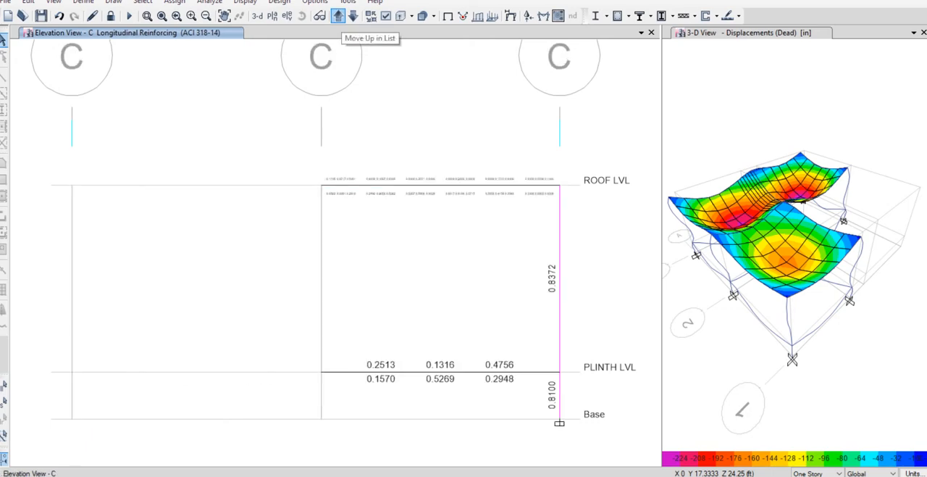
{"action": "left_click", "coordinate": [338, 16]}
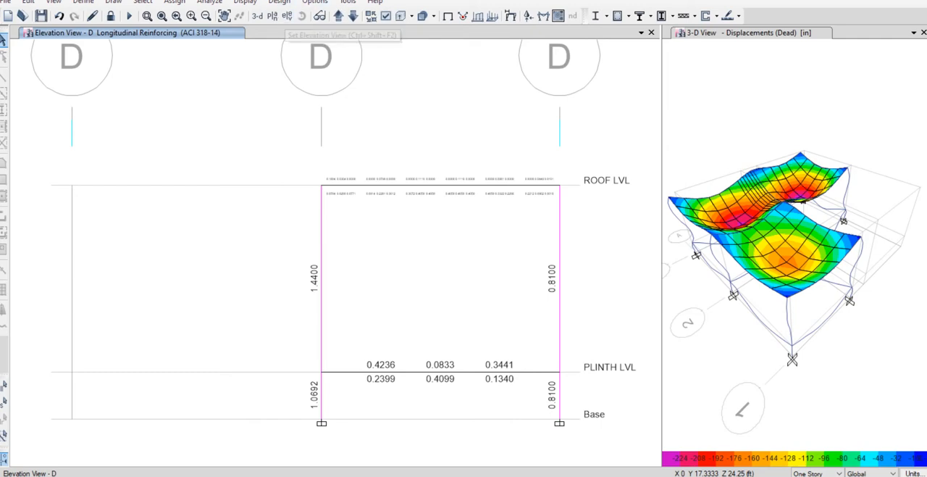
Show the longitudinal reinforcing in the PLINTH LVL plan view and close the 3-D view to enlarge it.
{"action": "left_click", "coordinate": [272, 15]}
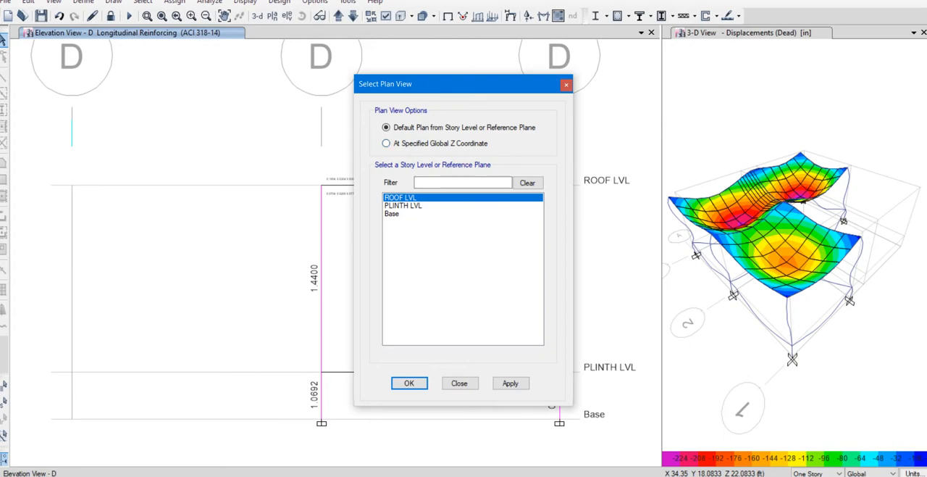
{"action": "left_click", "coordinate": [403, 206]}
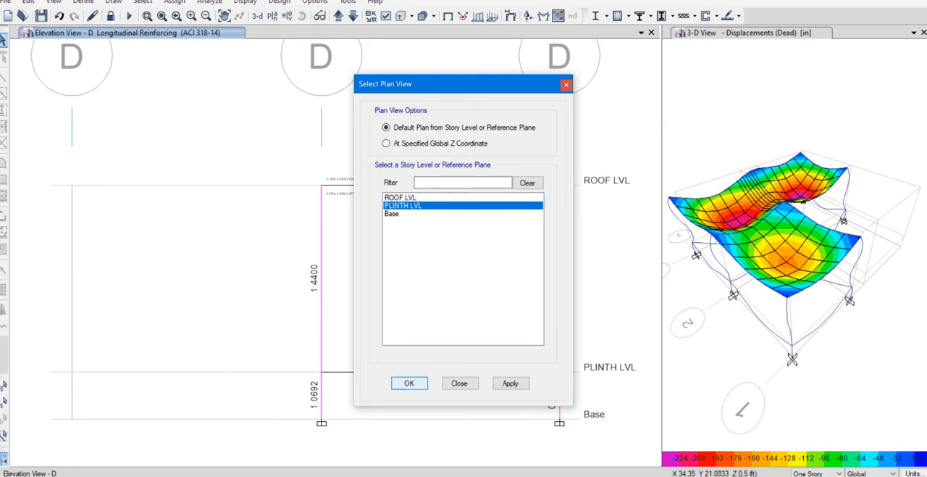
{"action": "left_click", "coordinate": [409, 383]}
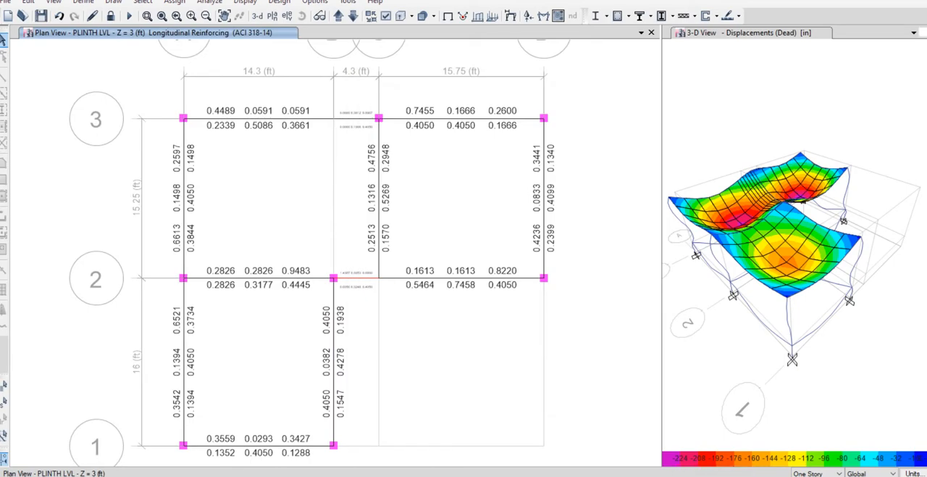
{"action": "left_click", "coordinate": [923, 32]}
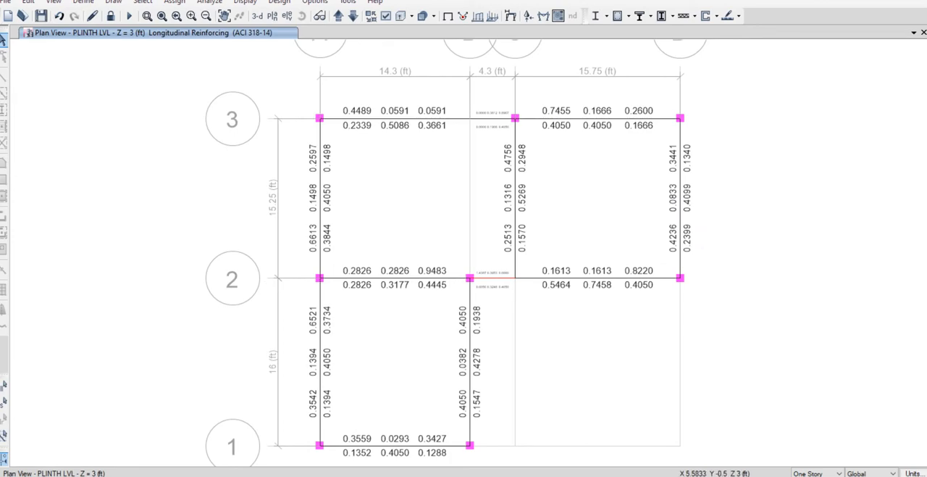
{"action": "mouse_move", "coordinate": [367, 440]}
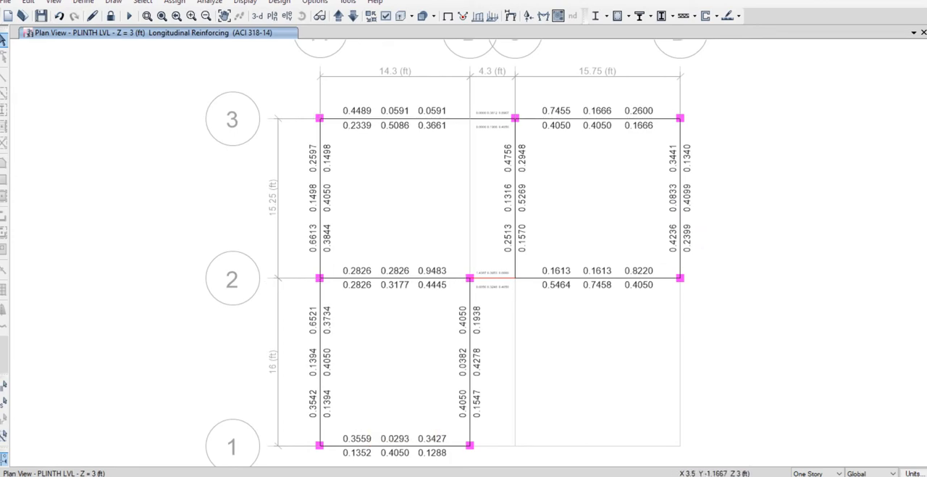
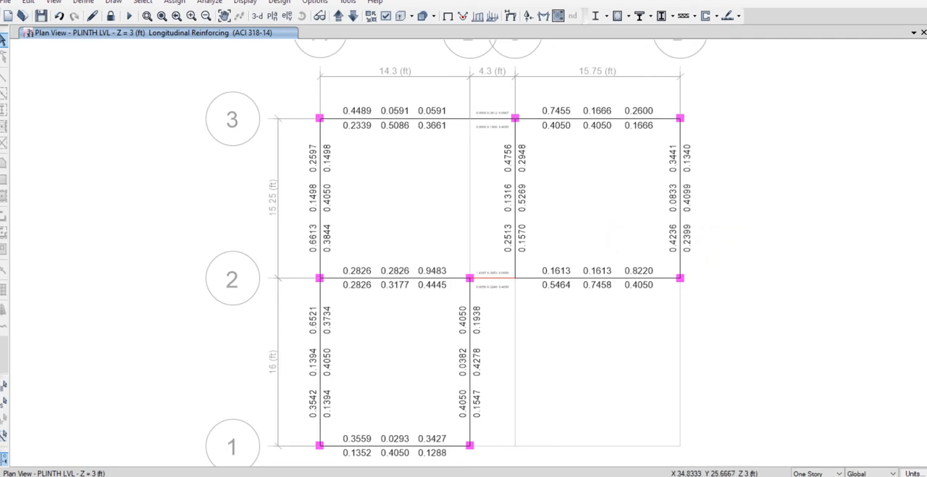
Examine the longitudinal reinforcing of the short plinth beams between grids B and C along grid lines 3 and 2.
{"action": "mouse_move", "coordinate": [681, 168]}
{"action": "scroll", "coordinate": [488, 114], "scroll_direction": "up", "scroll_amount": 5}
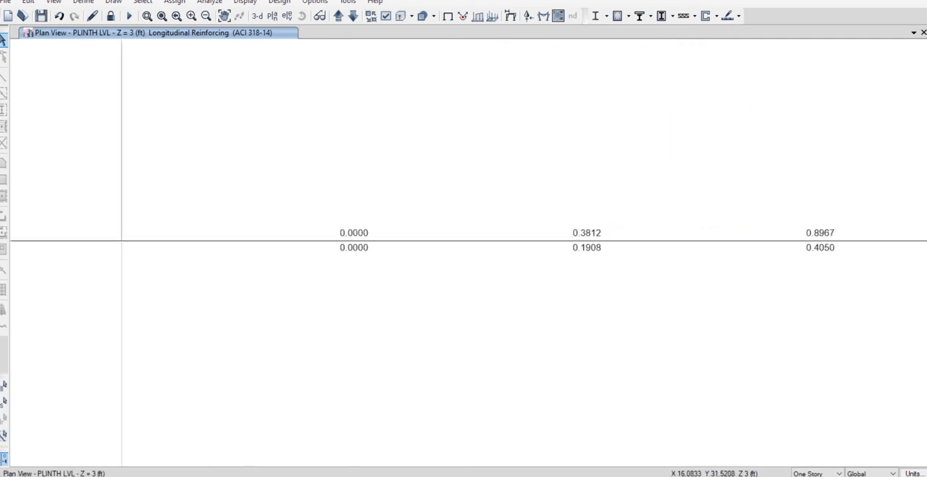
{"action": "scroll", "coordinate": [508, 183], "scroll_direction": "down", "scroll_amount": 2}
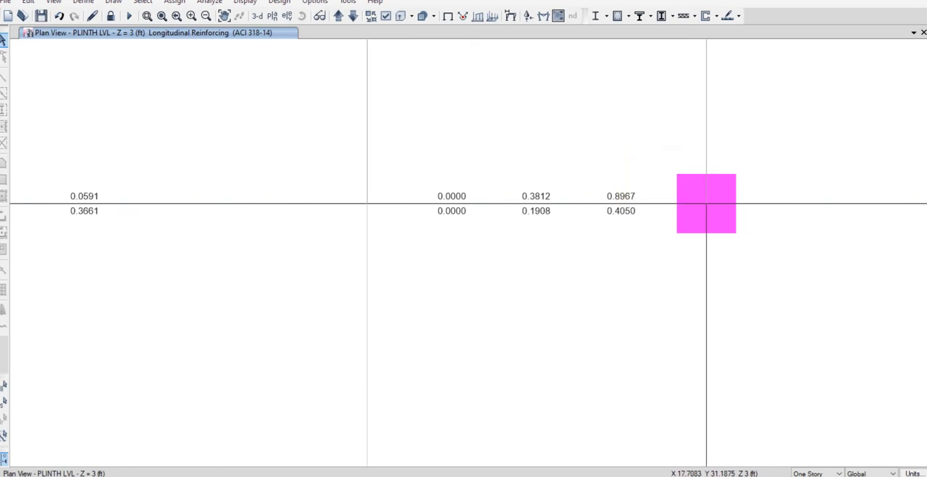
{"action": "scroll", "coordinate": [706, 203], "scroll_direction": "down", "scroll_amount": 3}
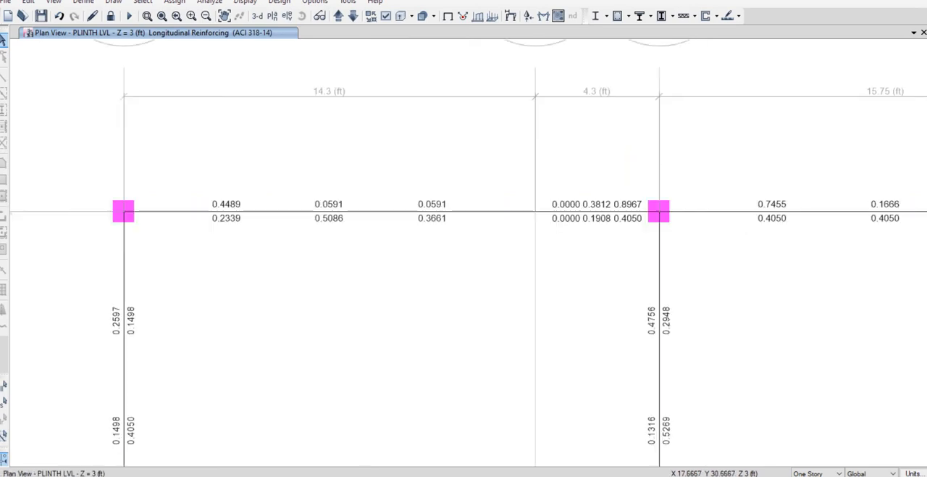
{"action": "scroll", "coordinate": [645, 273], "scroll_direction": "down", "scroll_amount": 1}
{"action": "middle_click_drag", "start_coordinate": [635, 305], "coordinate": [557, 228]}
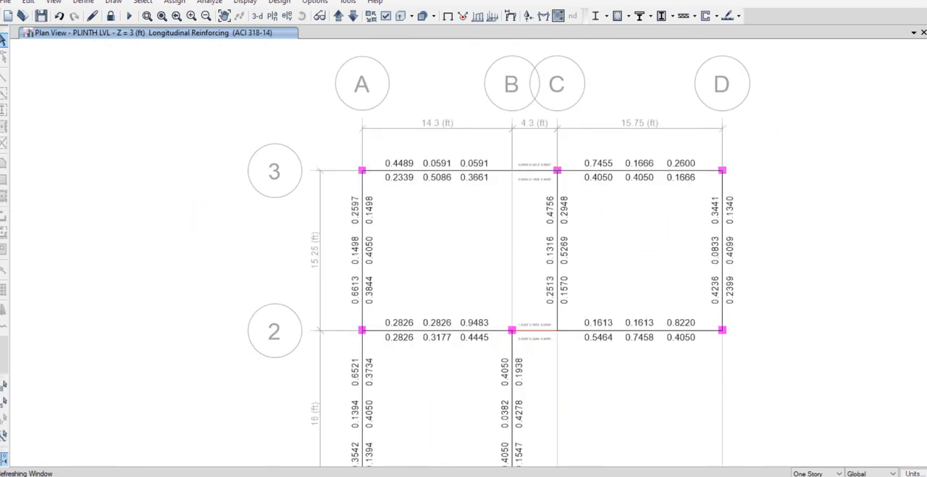
{"action": "mouse_move", "coordinate": [557, 327]}
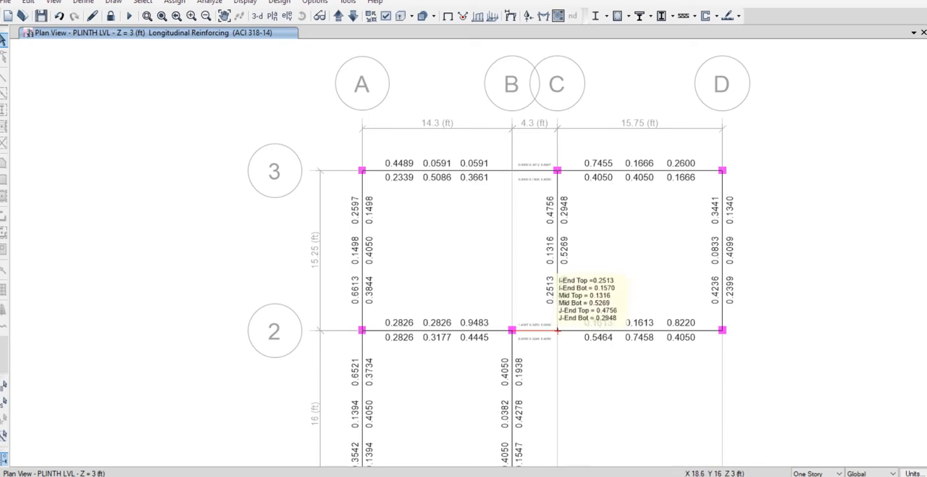
Unlock the model and assign a pinned restraint, fixing translation X, Y and Z, to the PLINTH LVL joint at grid point C-2.
{"action": "left_click", "coordinate": [110, 15]}
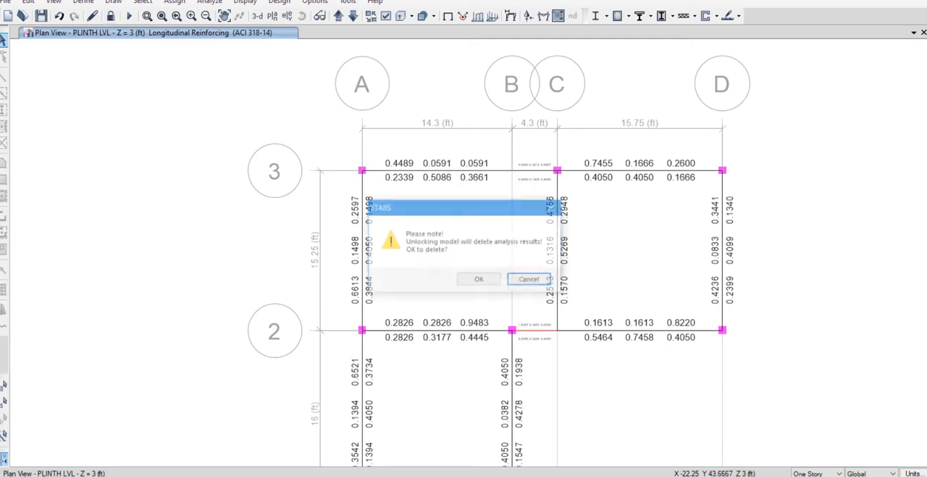
{"action": "left_click", "coordinate": [480, 280]}
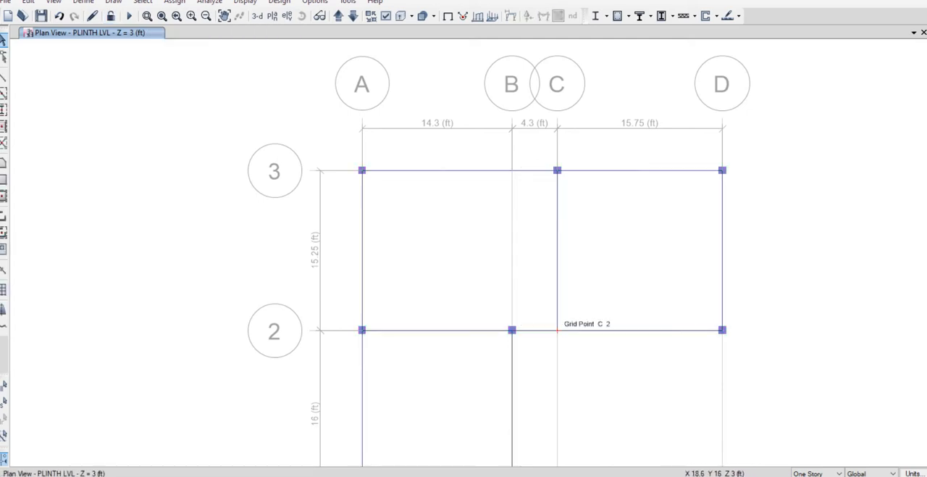
{"action": "left_click", "coordinate": [557, 331]}
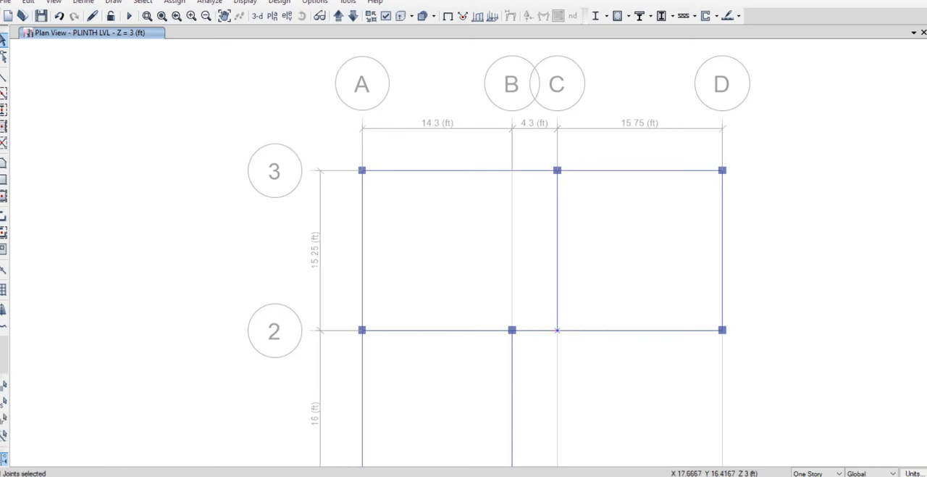
{"action": "left_click", "coordinate": [174, 3]}
{"action": "mouse_move", "coordinate": [217, 15]}
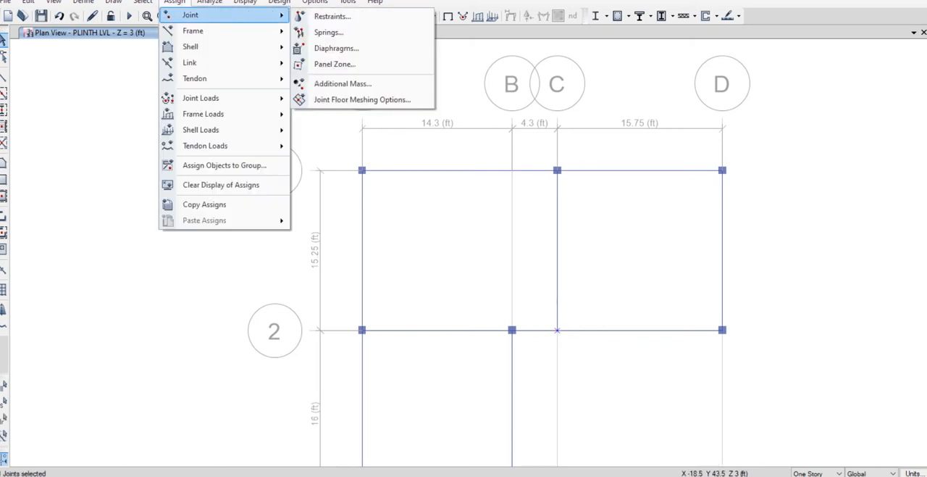
{"action": "left_click", "coordinate": [329, 16]}
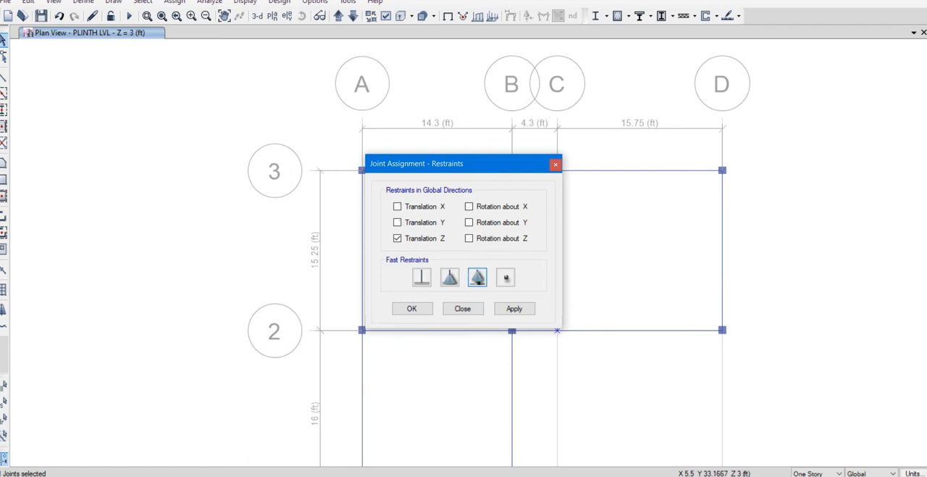
{"action": "left_click", "coordinate": [449, 277]}
{"action": "left_click", "coordinate": [477, 277]}
{"action": "left_click", "coordinate": [449, 276]}
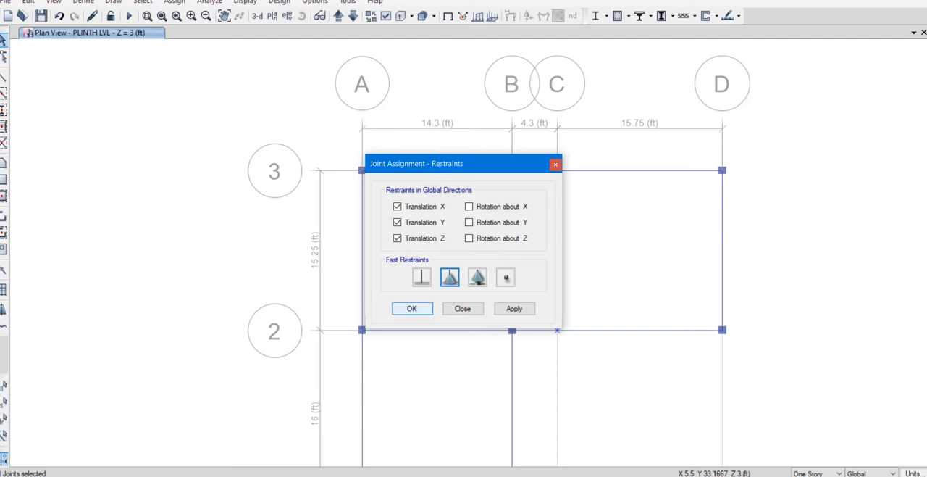
{"action": "left_click", "coordinate": [412, 308]}
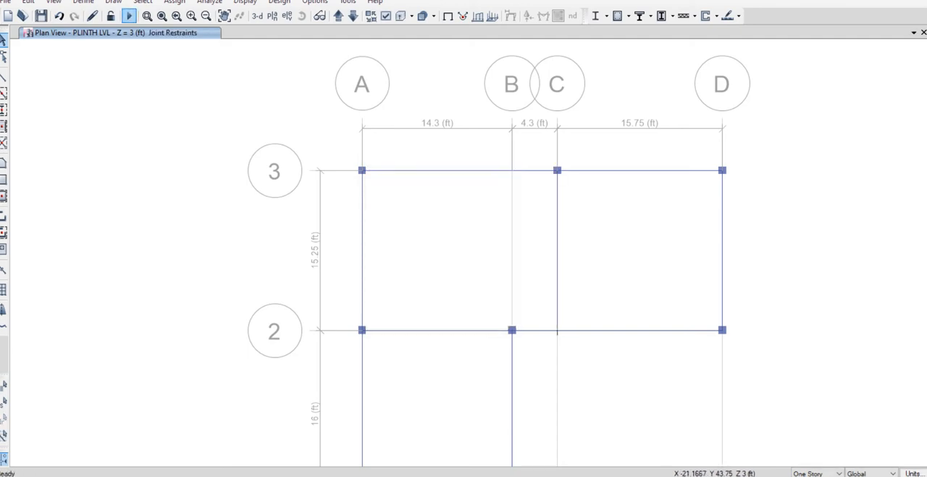
Rerun the analysis and the concrete frame design, showing the longitudinal reinforcing around grid point C-2 in the PLINTH LVL plan.
{"action": "left_click", "coordinate": [129, 16]}
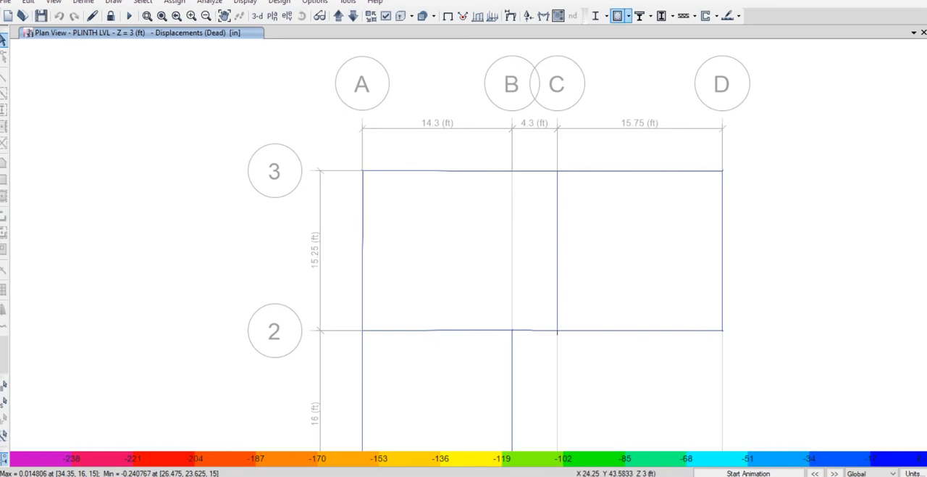
{"action": "left_click", "coordinate": [618, 16]}
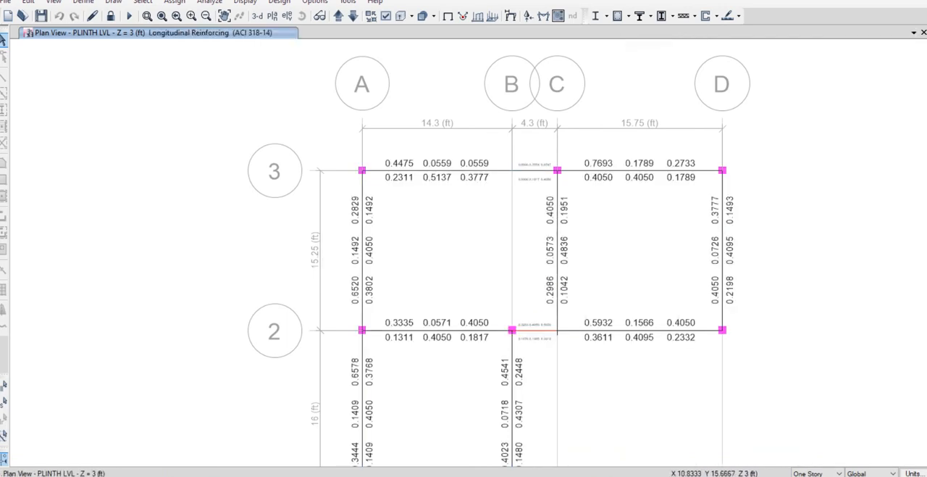
{"action": "mouse_move", "coordinate": [479, 326]}
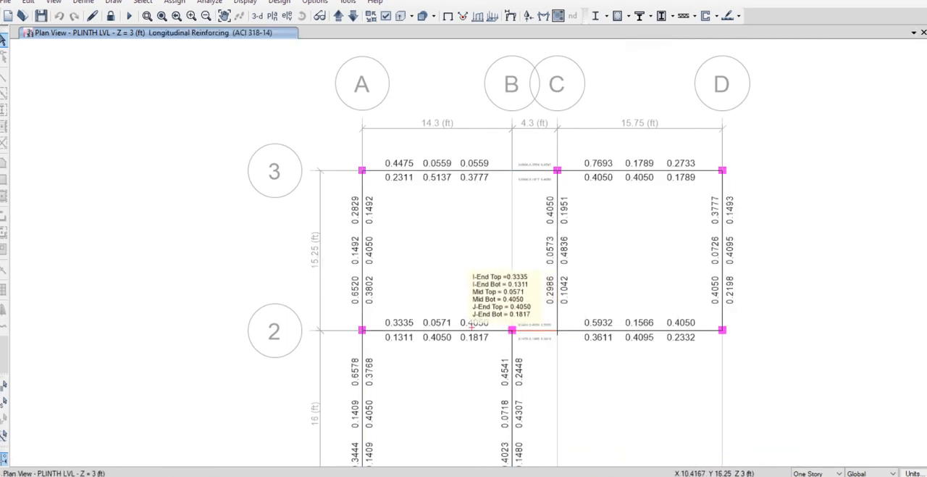
{"action": "mouse_move", "coordinate": [559, 332]}
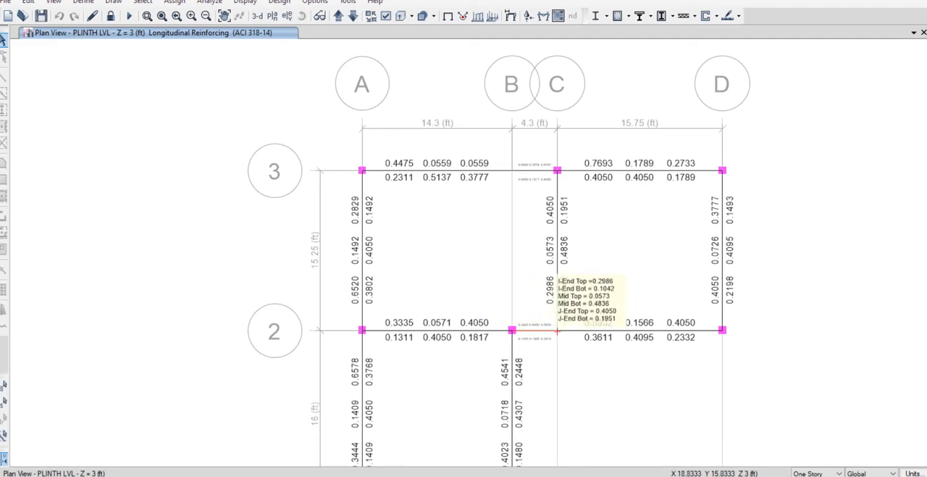
Examine the redesigned plinth beam reinforcing between grids B and C on grid lines 3 and 2, and across the whole plan.
{"action": "scroll", "coordinate": [544, 168], "scroll_direction": "up", "scroll_amount": 3}
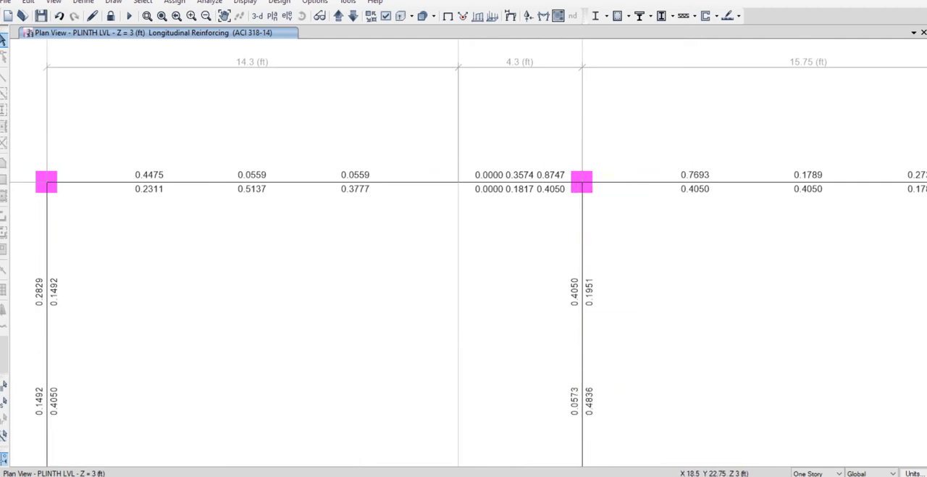
{"action": "mouse_move", "coordinate": [581, 187]}
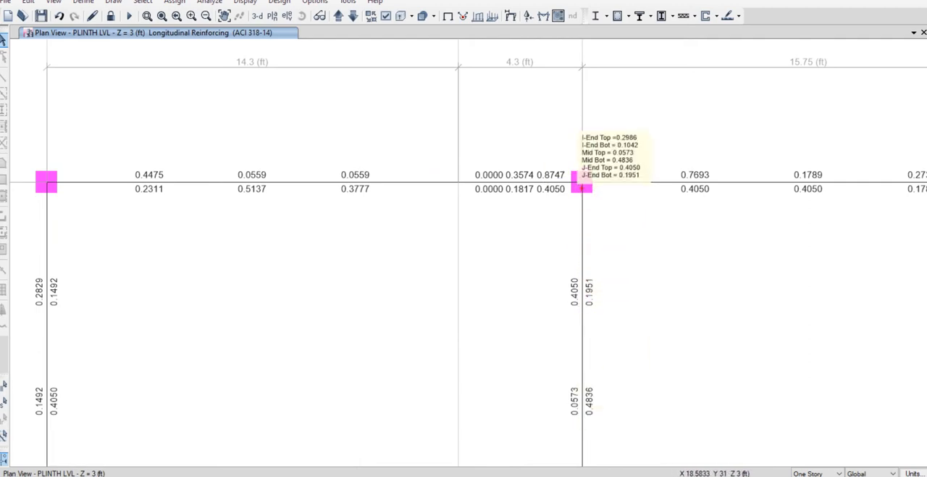
{"action": "scroll", "coordinate": [582, 266], "scroll_direction": "down", "scroll_amount": 3}
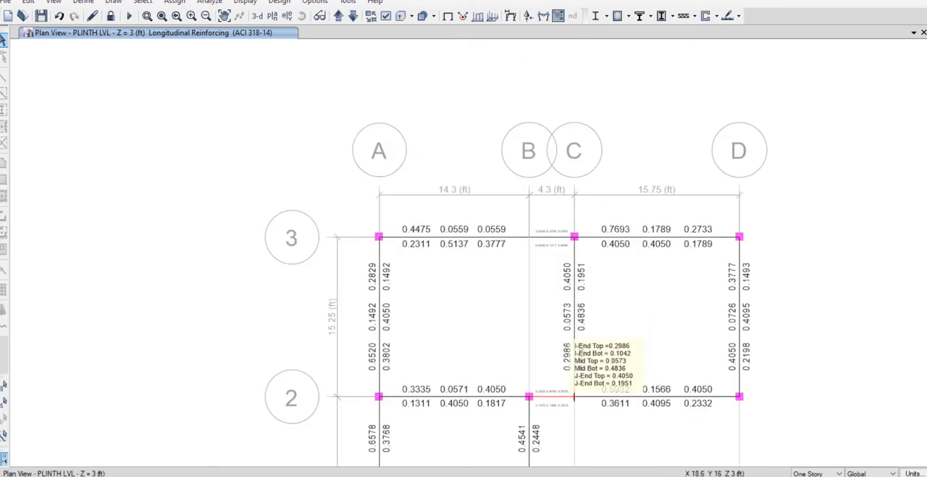
{"action": "scroll", "coordinate": [565, 229], "scroll_direction": "up", "scroll_amount": 5}
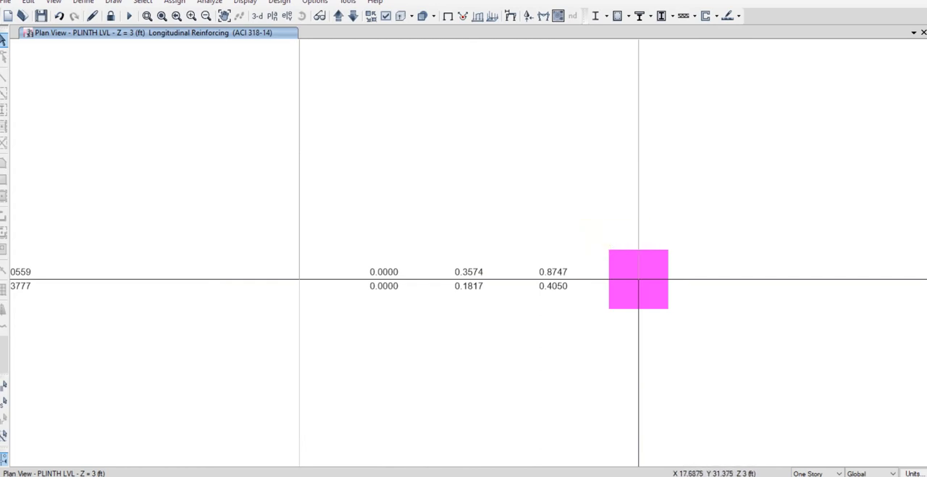
{"action": "mouse_move", "coordinate": [551, 274]}
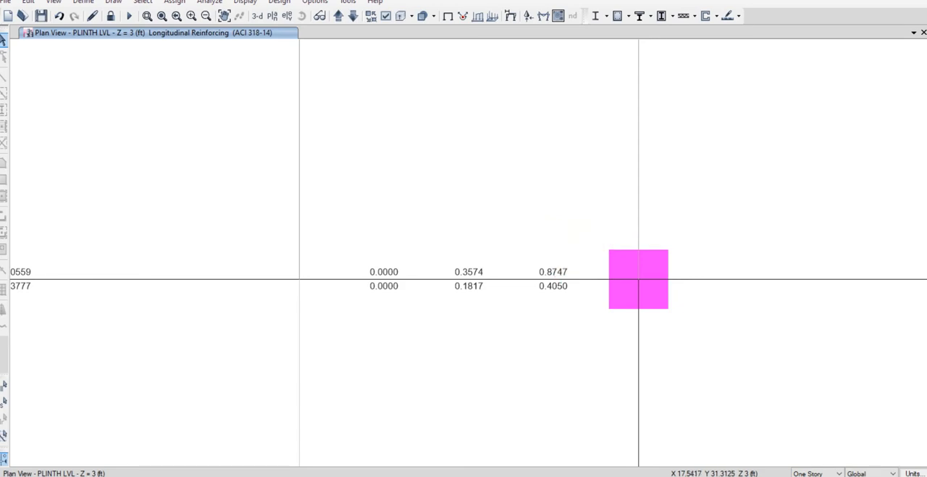
{"action": "scroll", "coordinate": [560, 292], "scroll_direction": "down", "scroll_amount": 3}
{"action": "middle_click_drag", "start_coordinate": [563, 386], "coordinate": [420, 70]}
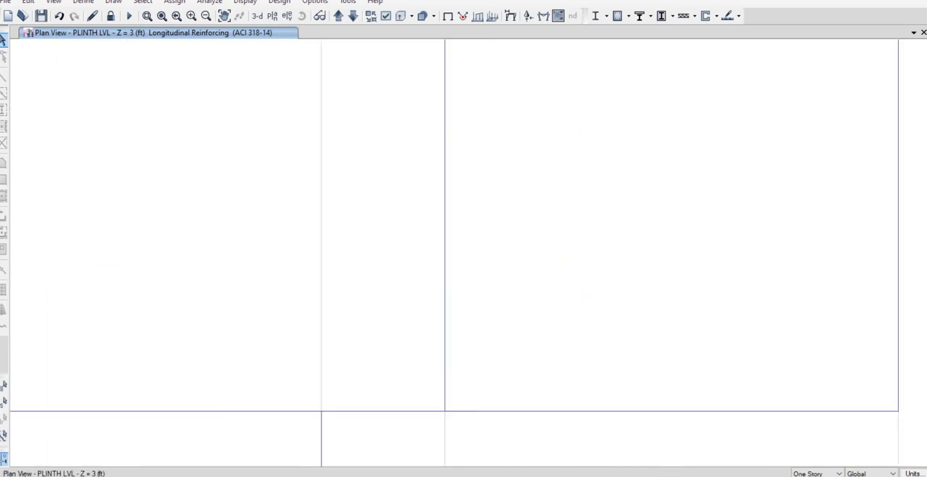
{"action": "middle_click_drag", "start_coordinate": [363, 410], "coordinate": [387, 319]}
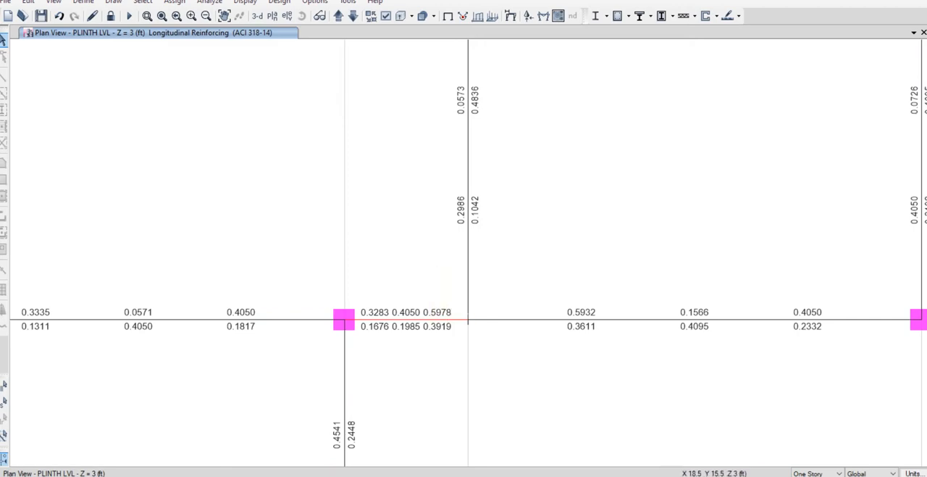
{"action": "scroll", "coordinate": [465, 334], "scroll_direction": "down", "scroll_amount": 4}
{"action": "scroll", "coordinate": [457, 327], "scroll_direction": "up", "scroll_amount": 5}
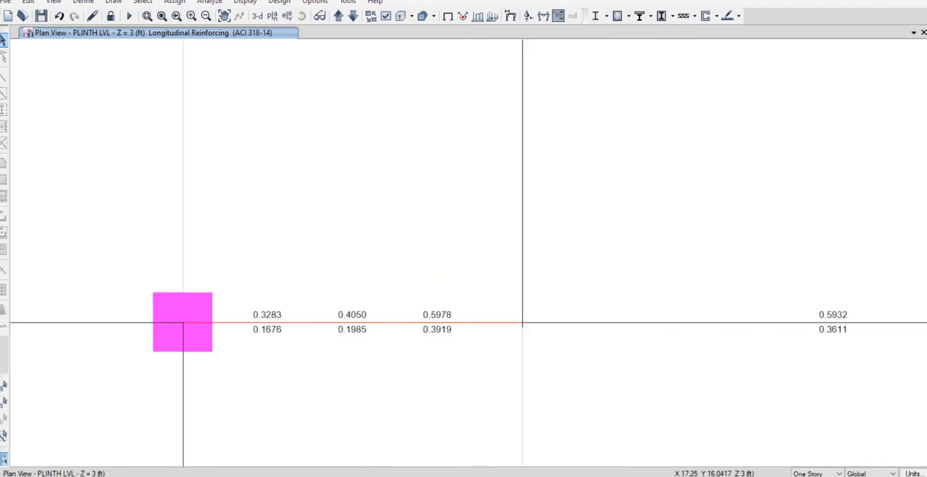
{"action": "mouse_move", "coordinate": [409, 322]}
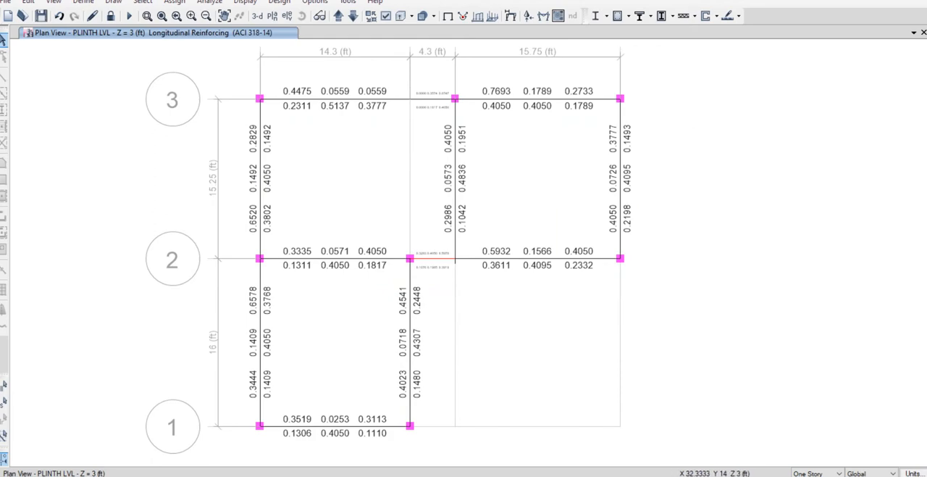
{"action": "mouse_move", "coordinate": [620, 205]}
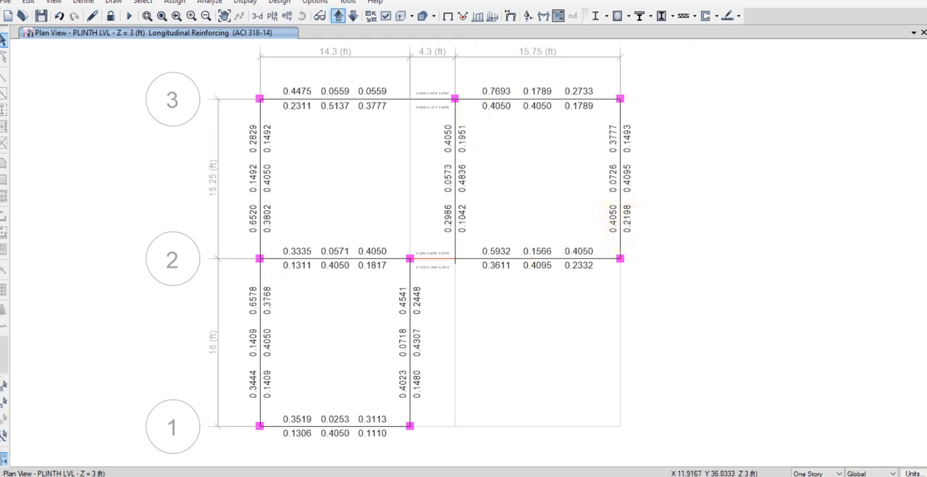
Switch to the ROOF LVL plan and examine the beams' longitudinal reinforcing along grid line 1 and up grid line B.
{"action": "left_click", "coordinate": [338, 16]}
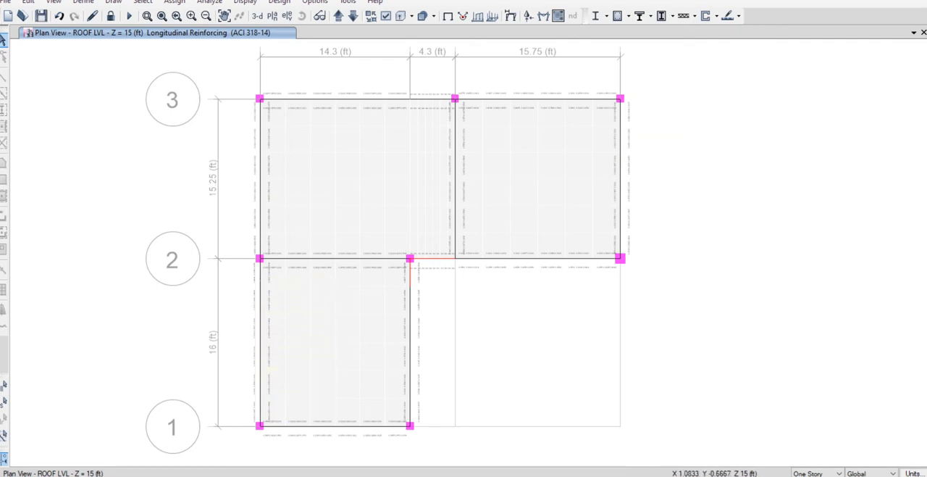
{"action": "scroll", "coordinate": [280, 433], "scroll_direction": "up", "scroll_amount": 3}
{"action": "scroll", "coordinate": [280, 433], "scroll_direction": "up", "scroll_amount": 3}
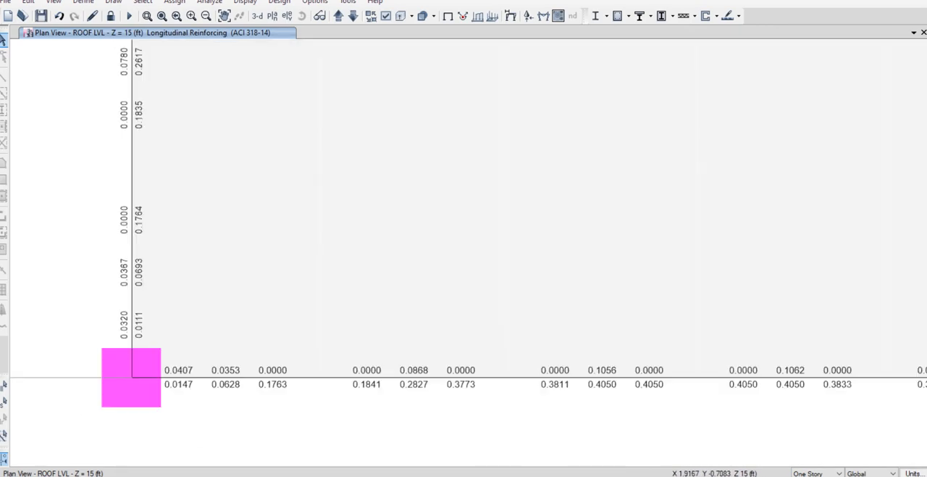
{"action": "middle_click_drag", "start_coordinate": [661, 405], "coordinate": [352, 383]}
{"action": "middle_click_drag", "start_coordinate": [442, 382], "coordinate": [114, 378]}
{"action": "middle_click_drag", "start_coordinate": [610, 269], "coordinate": [541, 465]}
{"action": "middle_click_drag", "start_coordinate": [598, 250], "coordinate": [544, 435]}
{"action": "middle_click_drag", "start_coordinate": [536, 239], "coordinate": [529, 384]}
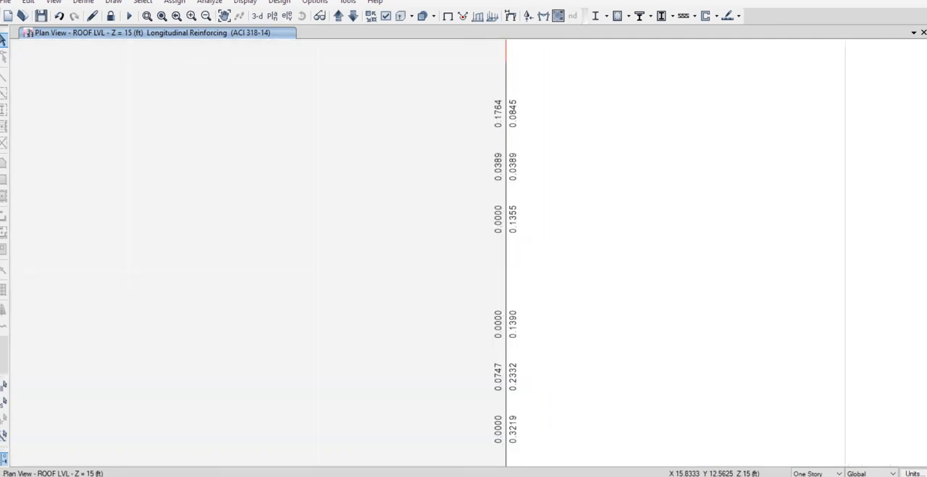
{"action": "middle_click_drag", "start_coordinate": [526, 234], "coordinate": [508, 407]}
{"action": "middle_click_drag", "start_coordinate": [526, 235], "coordinate": [442, 384]}
{"action": "middle_click_drag", "start_coordinate": [471, 268], "coordinate": [404, 300]}
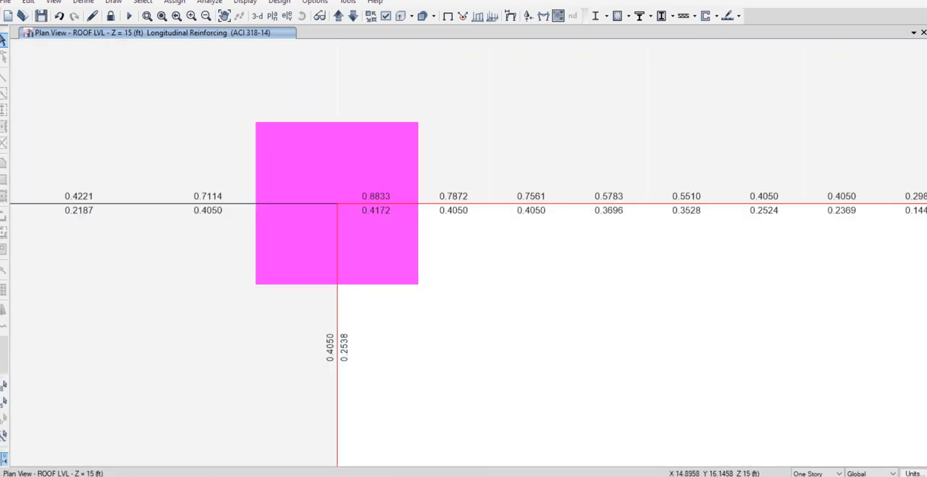
Examine the roof beams' longitudinal reinforcing along grid line 2 from column B to column D.
{"action": "middle_click_drag", "start_coordinate": [442, 275], "coordinate": [295, 290]}
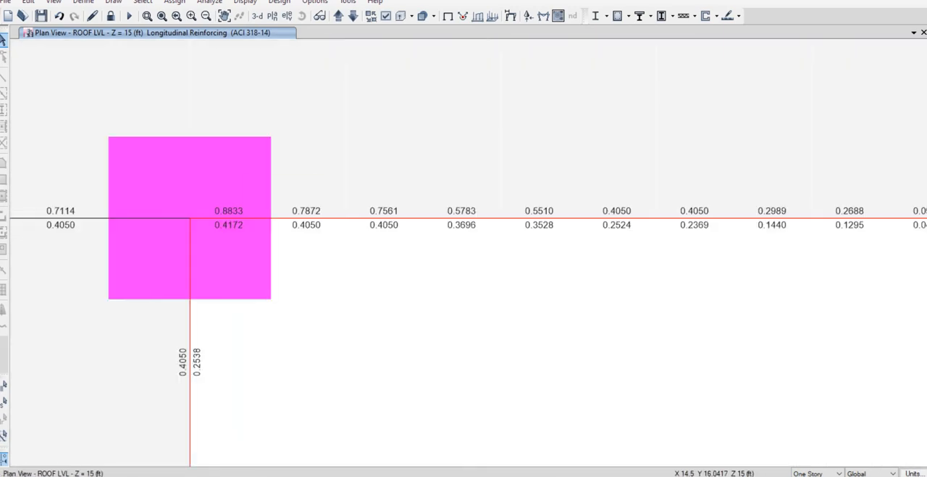
{"action": "middle_click_drag", "start_coordinate": [536, 268], "coordinate": [435, 297]}
{"action": "middle_click_drag", "start_coordinate": [493, 265], "coordinate": [251, 273]}
{"action": "middle_click_drag", "start_coordinate": [418, 269], "coordinate": [117, 251]}
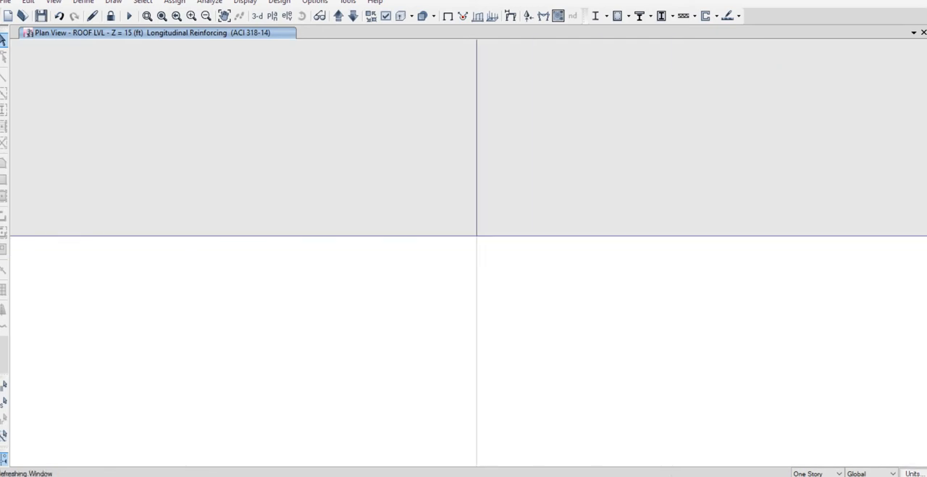
{"action": "middle_click_drag", "start_coordinate": [486, 259], "coordinate": [165, 263]}
{"action": "scroll", "coordinate": [587, 284], "scroll_direction": "down", "scroll_amount": 3}
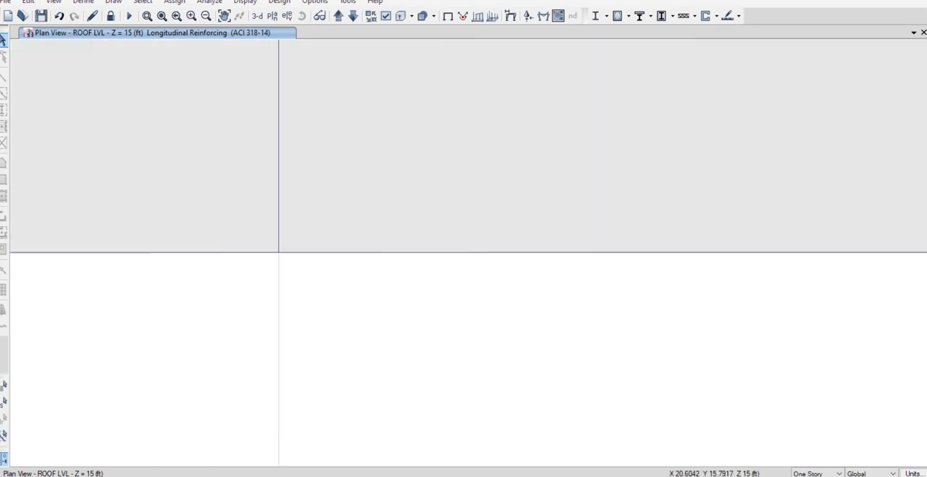
{"action": "middle_click_drag", "start_coordinate": [565, 281], "coordinate": [335, 287]}
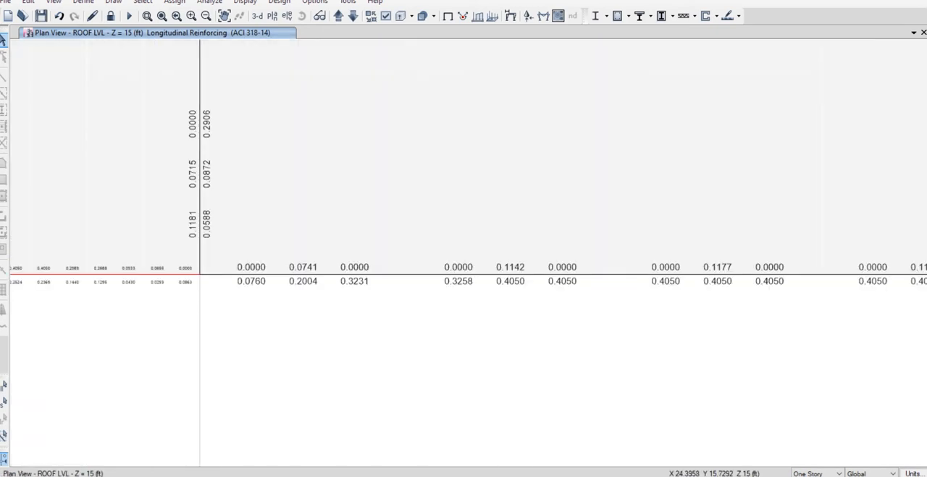
{"action": "middle_click_drag", "start_coordinate": [565, 279], "coordinate": [312, 284]}
{"action": "middle_click_drag", "start_coordinate": [521, 275], "coordinate": [311, 277]}
{"action": "middle_click_drag", "start_coordinate": [558, 272], "coordinate": [241, 342]}
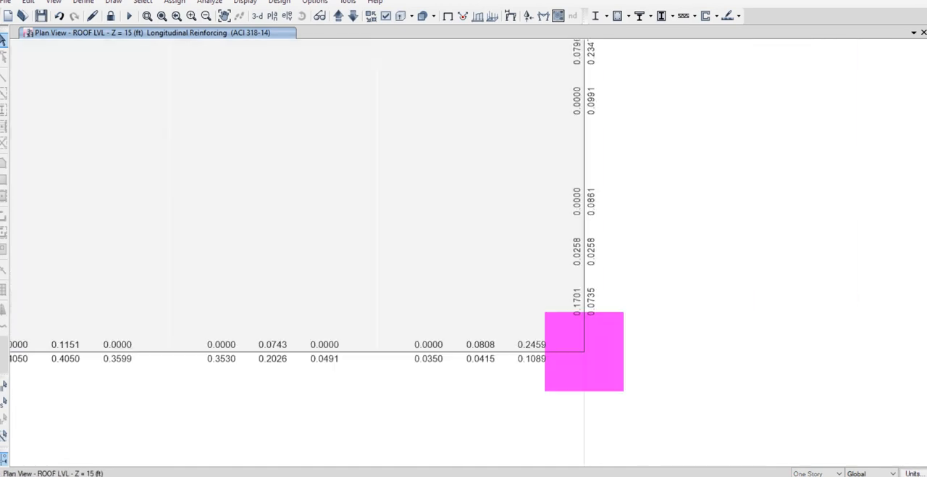
Examine the roof beams' longitudinal reinforcing up grid line D from grid line 2 to grid line 3.
{"action": "middle_click_drag", "start_coordinate": [557, 217], "coordinate": [573, 363]}
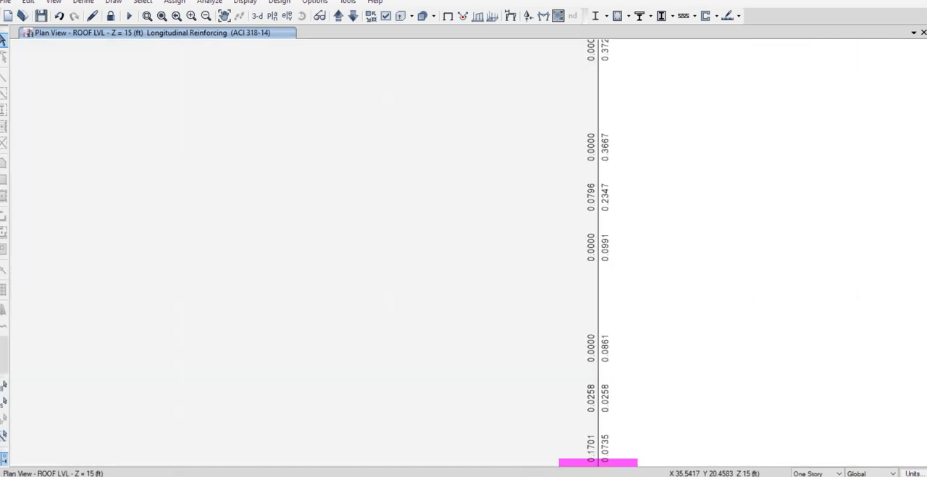
{"action": "middle_click_drag", "start_coordinate": [543, 207], "coordinate": [549, 418]}
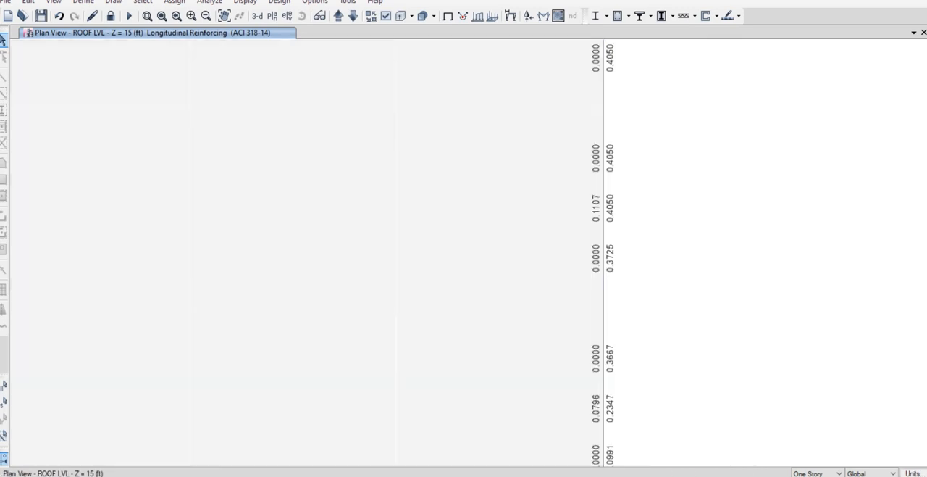
{"action": "middle_click_drag", "start_coordinate": [544, 210], "coordinate": [555, 391]}
{"action": "middle_click_drag", "start_coordinate": [554, 206], "coordinate": [565, 395]}
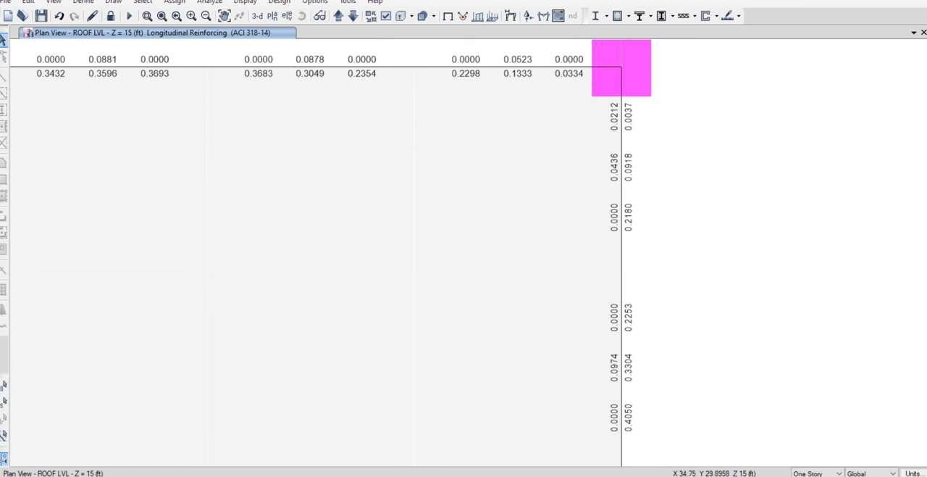
Examine the roof beam's longitudinal reinforcing along grid line 3 from column D to column C.
{"action": "middle_click_drag", "start_coordinate": [406, 210], "coordinate": [602, 333]}
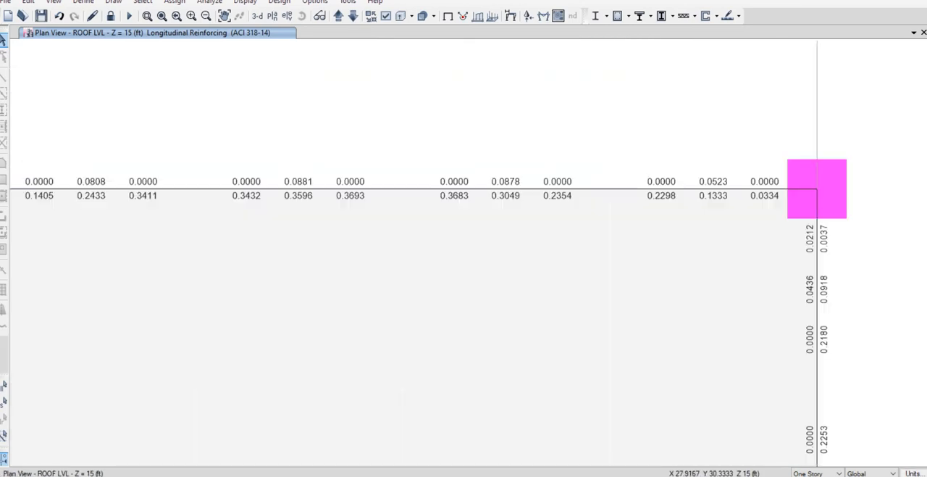
{"action": "middle_click_drag", "start_coordinate": [464, 203], "coordinate": [692, 211]}
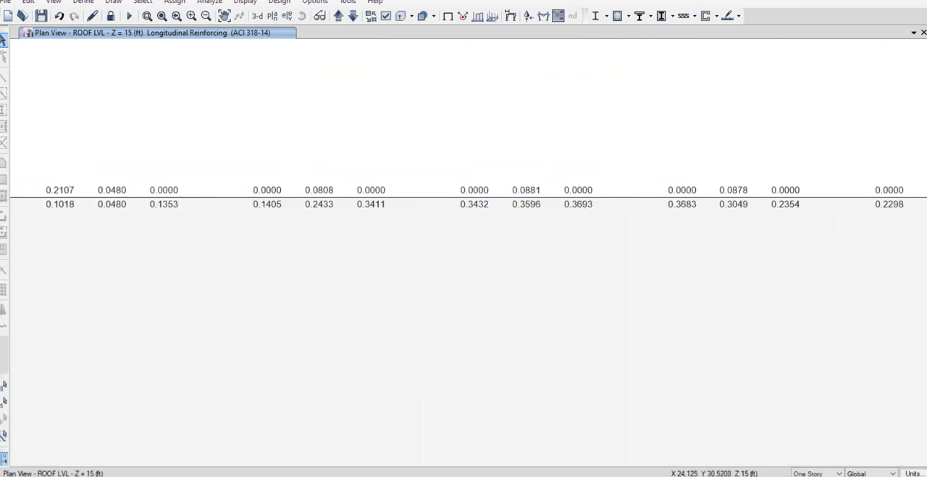
{"action": "middle_click_drag", "start_coordinate": [434, 203], "coordinate": [731, 213]}
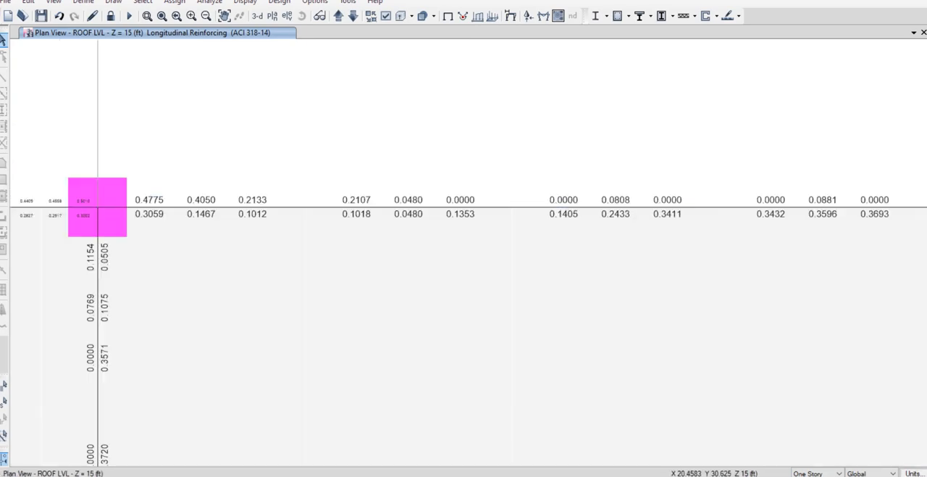
{"action": "middle_click_drag", "start_coordinate": [289, 210], "coordinate": [665, 222]}
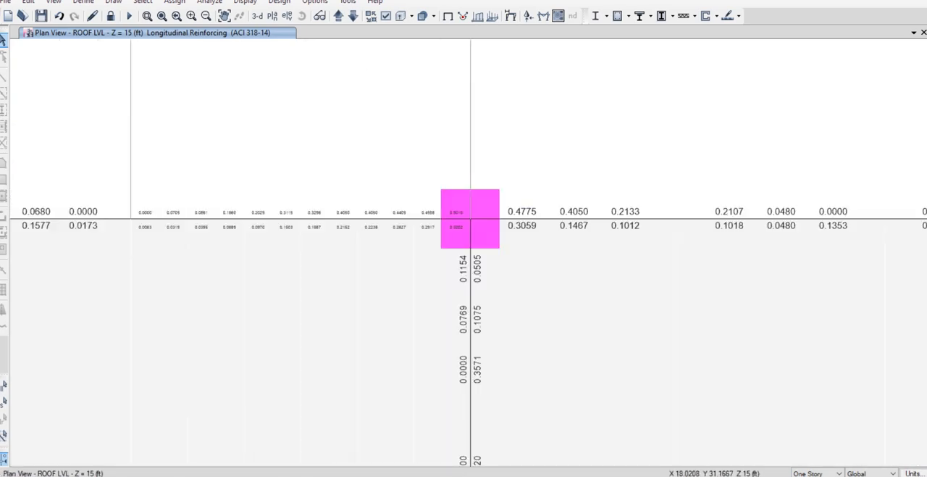
Examine the roof beams' longitudinal reinforcing along grid line 3 from column C to grid line A.
{"action": "scroll", "coordinate": [426, 225], "scroll_direction": "up", "scroll_amount": 3}
{"action": "middle_click_drag", "start_coordinate": [426, 226], "coordinate": [697, 231]}
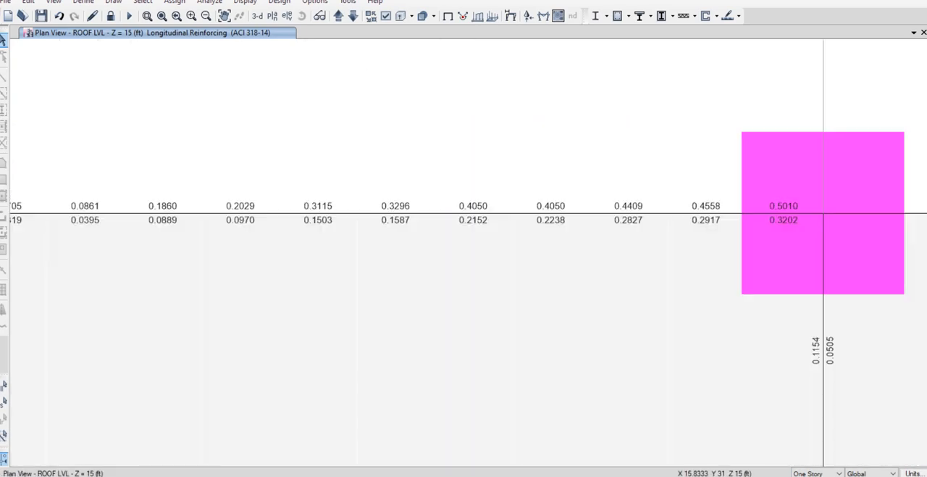
{"action": "middle_click_drag", "start_coordinate": [434, 220], "coordinate": [731, 218]}
{"action": "middle_click_drag", "start_coordinate": [304, 217], "coordinate": [841, 219]}
{"action": "middle_click_drag", "start_coordinate": [464, 218], "coordinate": [749, 213]}
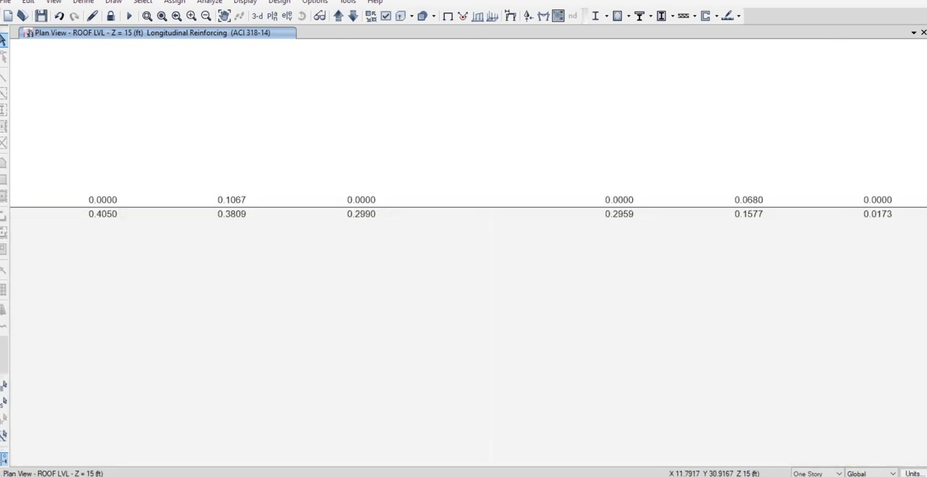
{"action": "middle_click_drag", "start_coordinate": [347, 217], "coordinate": [742, 213]}
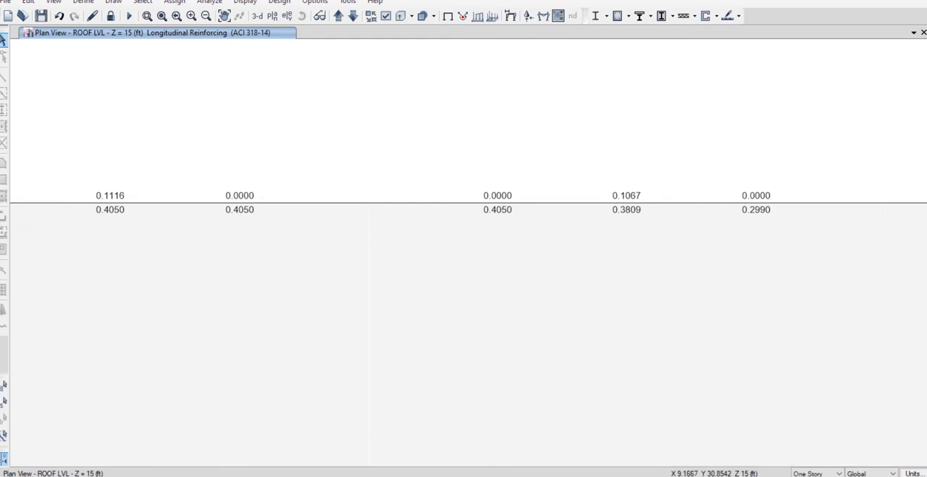
{"action": "middle_click_drag", "start_coordinate": [347, 217], "coordinate": [716, 229]}
{"action": "middle_click_drag", "start_coordinate": [434, 232], "coordinate": [667, 214]}
{"action": "middle_click_drag", "start_coordinate": [434, 224], "coordinate": [724, 216]}
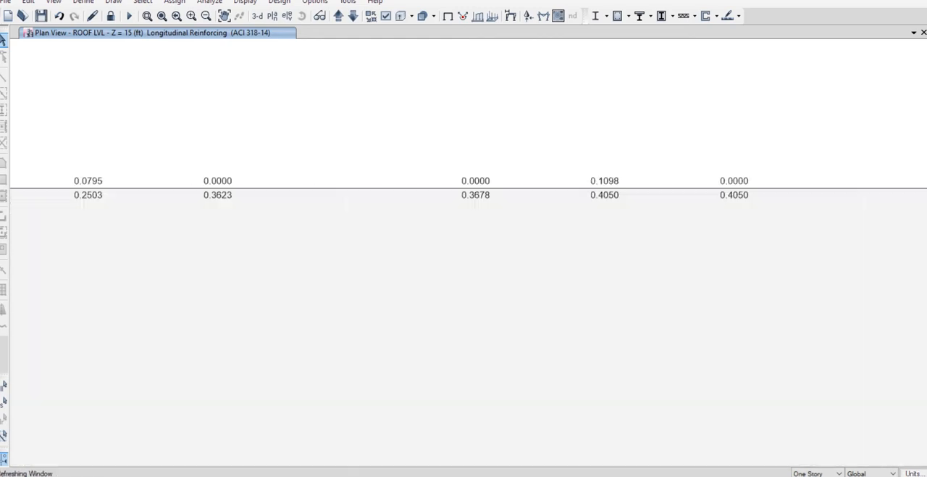
{"action": "middle_click_drag", "start_coordinate": [348, 217], "coordinate": [747, 211]}
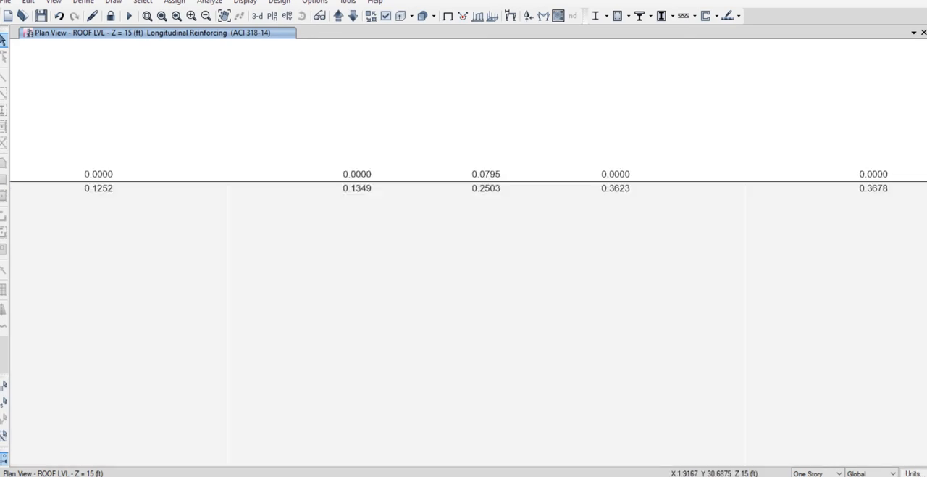
{"action": "middle_click_drag", "start_coordinate": [290, 218], "coordinate": [763, 211]}
Examine the roof beam's longitudinal reinforcing down grid line A from grid line 3 to column A-2.
{"action": "middle_click_drag", "start_coordinate": [435, 289], "coordinate": [487, 83]}
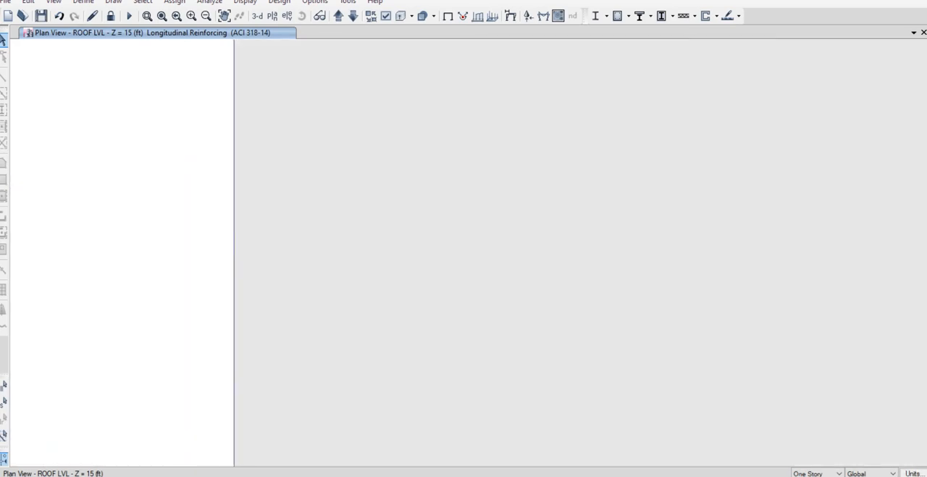
{"action": "middle_click_drag", "start_coordinate": [435, 340], "coordinate": [417, 84]}
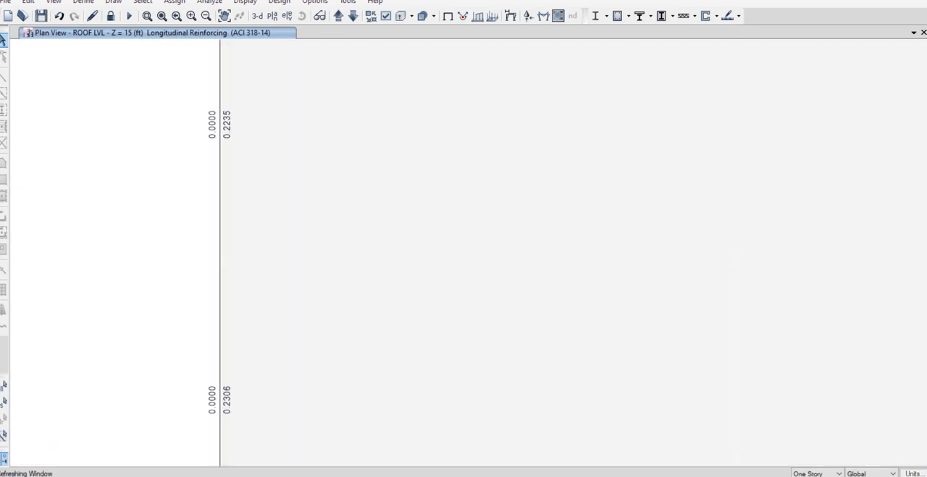
{"action": "middle_click_drag", "start_coordinate": [435, 341], "coordinate": [431, 116]}
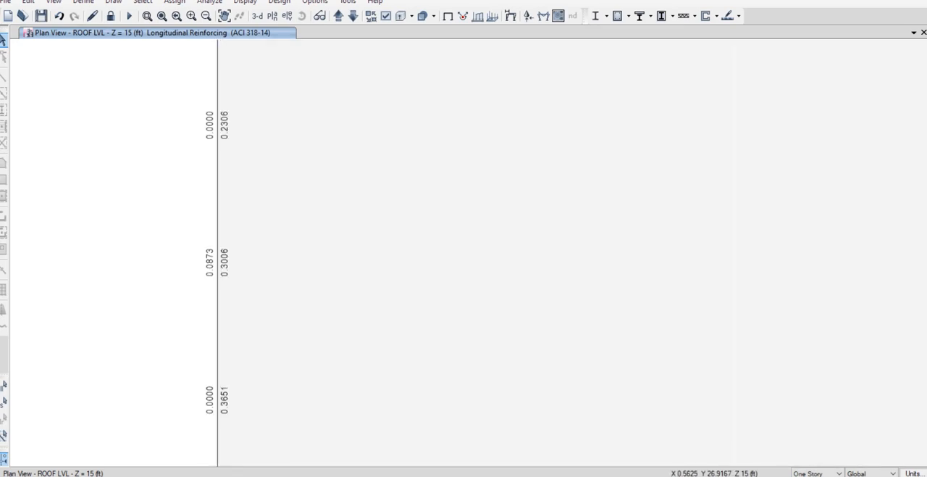
{"action": "mouse_move", "coordinate": [435, 340]}
{"action": "middle_mouse_down"}
{"action": "mouse_move", "coordinate": [394, 138]}
{"action": "mouse_move", "coordinate": [397, 99]}
{"action": "middle_mouse_up"}
{"action": "middle_click_drag", "start_coordinate": [297, 362], "coordinate": [323, 94]}
{"action": "scroll", "coordinate": [321, 257], "scroll_direction": "down", "scroll_amount": 5}
{"action": "middle_click_drag", "start_coordinate": [321, 257], "coordinate": [274, 138]}
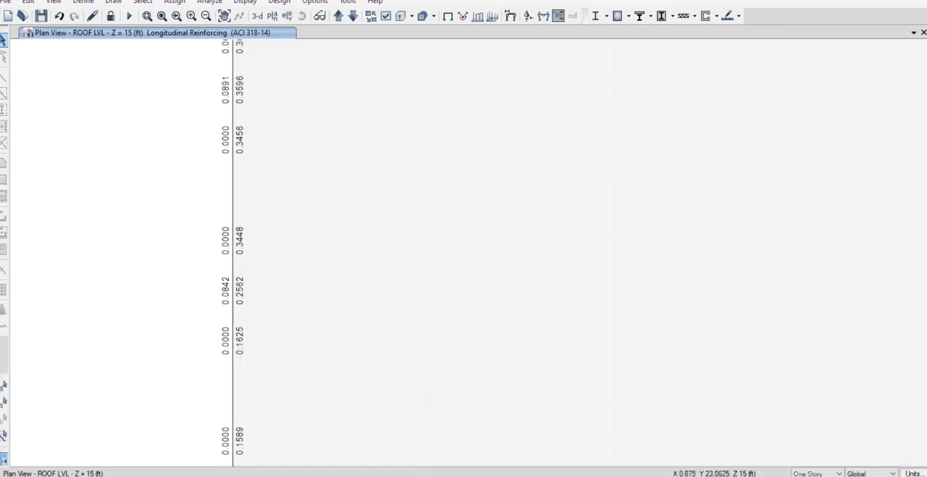
{"action": "middle_click_drag", "start_coordinate": [316, 297], "coordinate": [295, 158]}
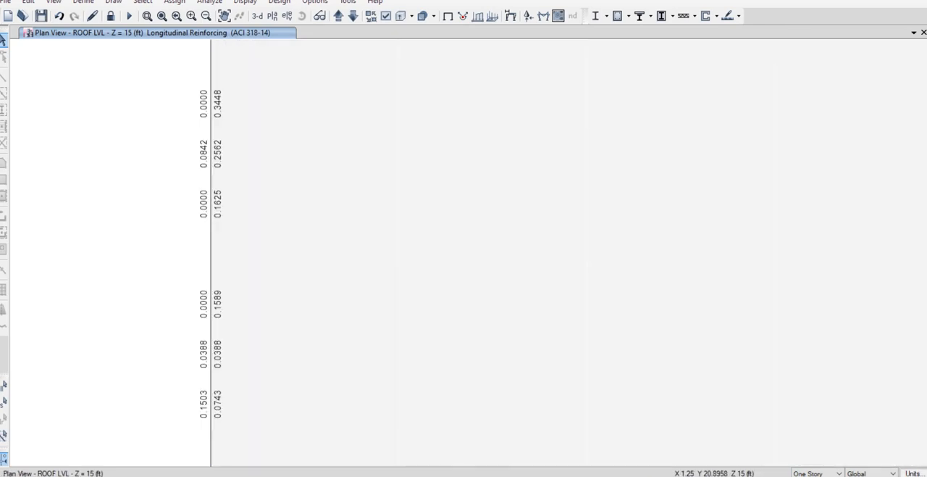
{"action": "scroll", "coordinate": [309, 268], "scroll_direction": "down", "scroll_amount": 5}
{"action": "middle_click_drag", "start_coordinate": [319, 382], "coordinate": [325, 318]}
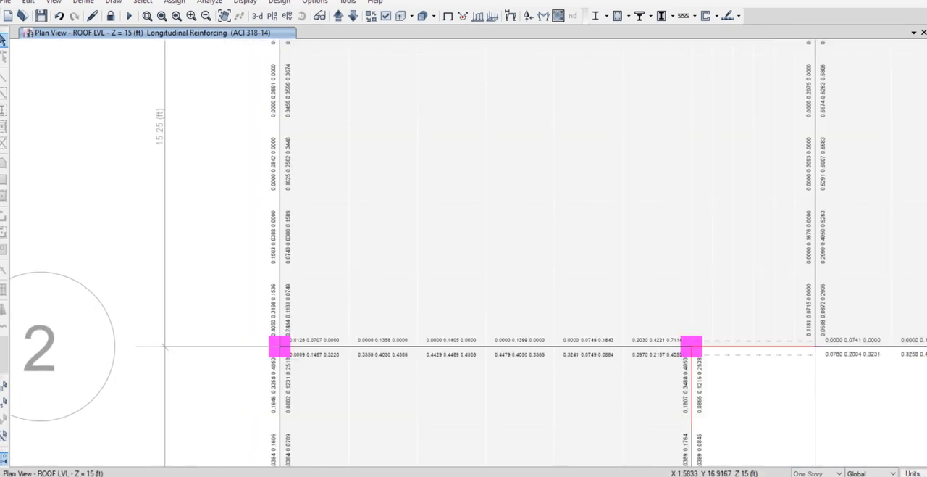
{"action": "scroll", "coordinate": [326, 319], "scroll_direction": "up", "scroll_amount": 5}
{"action": "middle_click_drag", "start_coordinate": [307, 413], "coordinate": [345, 231]}
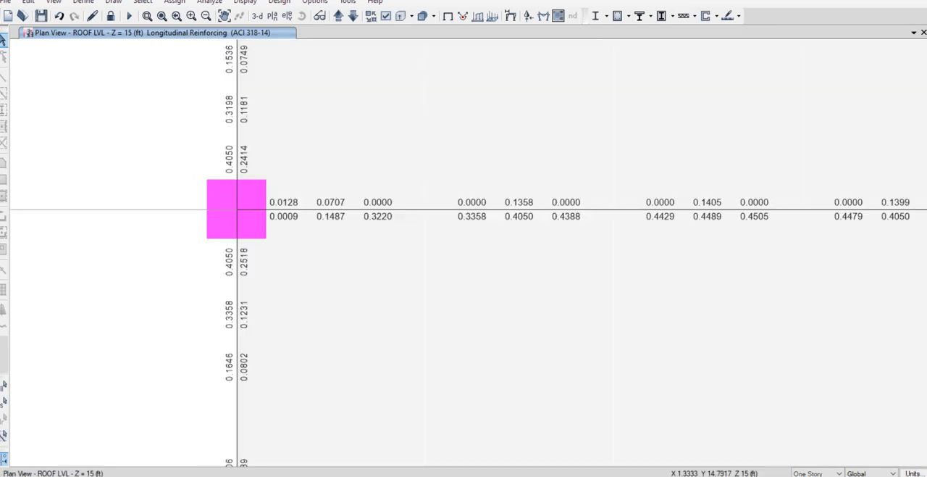
Examine the roof beam's longitudinal reinforcing down grid line A from column A-2 to the corner column A-1.
{"action": "middle_click_drag", "start_coordinate": [324, 402], "coordinate": [322, 200]}
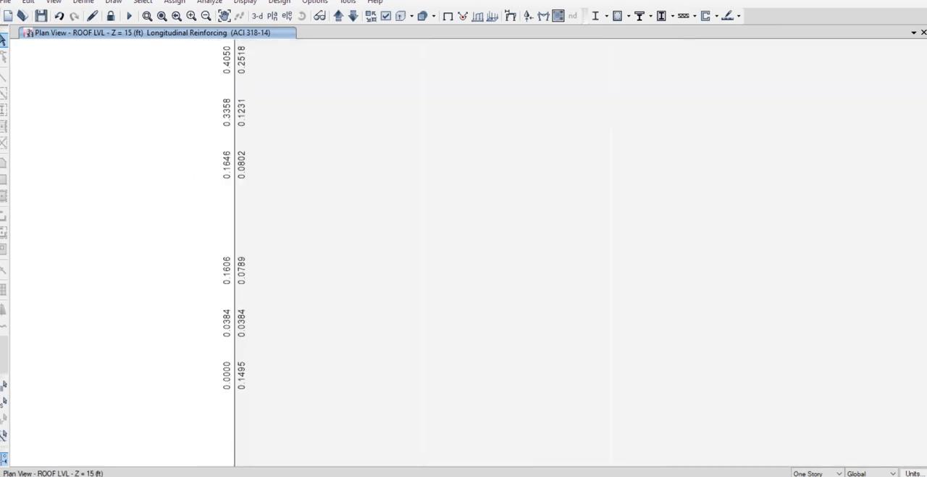
{"action": "middle_click_drag", "start_coordinate": [322, 402], "coordinate": [323, 202]}
{"action": "middle_click_drag", "start_coordinate": [324, 384], "coordinate": [324, 226]}
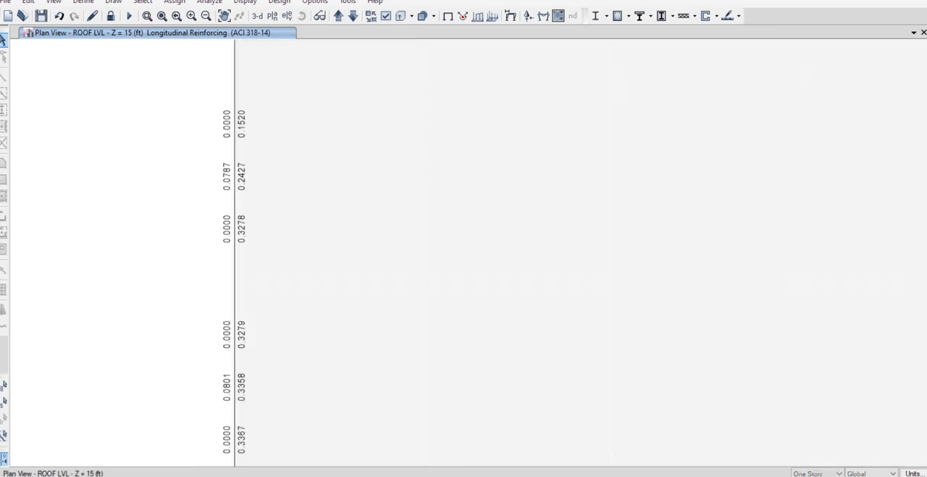
{"action": "mouse_move", "coordinate": [324, 402]}
{"action": "middle_mouse_down"}
{"action": "mouse_move", "coordinate": [298, 261]}
{"action": "mouse_move", "coordinate": [304, 197]}
{"action": "mouse_move", "coordinate": [306, 290]}
{"action": "mouse_move", "coordinate": [309, 199]}
{"action": "middle_mouse_up"}
{"action": "middle_click_drag", "start_coordinate": [323, 400], "coordinate": [327, 212]}
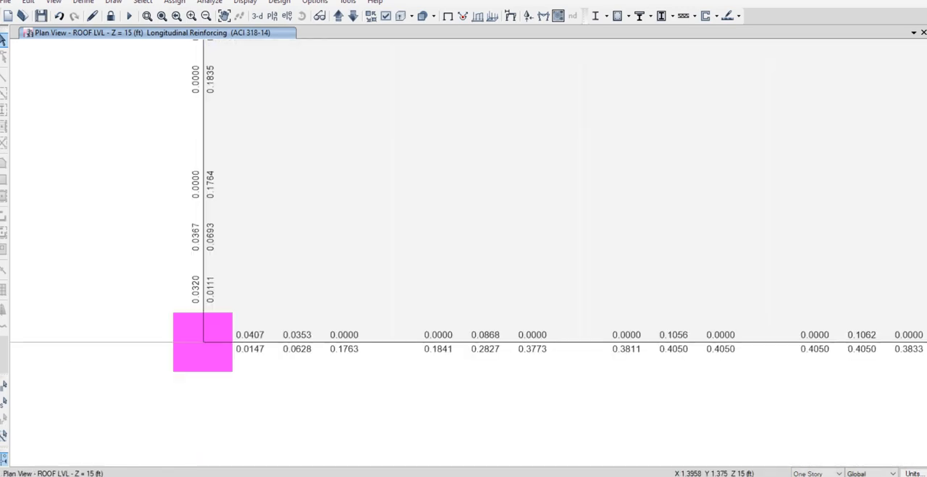
Examine the roof beam's longitudinal reinforcing along grid line 2 between columns A and B.
{"action": "scroll", "coordinate": [463, 236], "scroll_direction": "down", "scroll_amount": 3}
{"action": "middle_click_drag", "start_coordinate": [519, 213], "coordinate": [355, 404]}
{"action": "scroll", "coordinate": [379, 317], "scroll_direction": "down", "scroll_amount": 3}
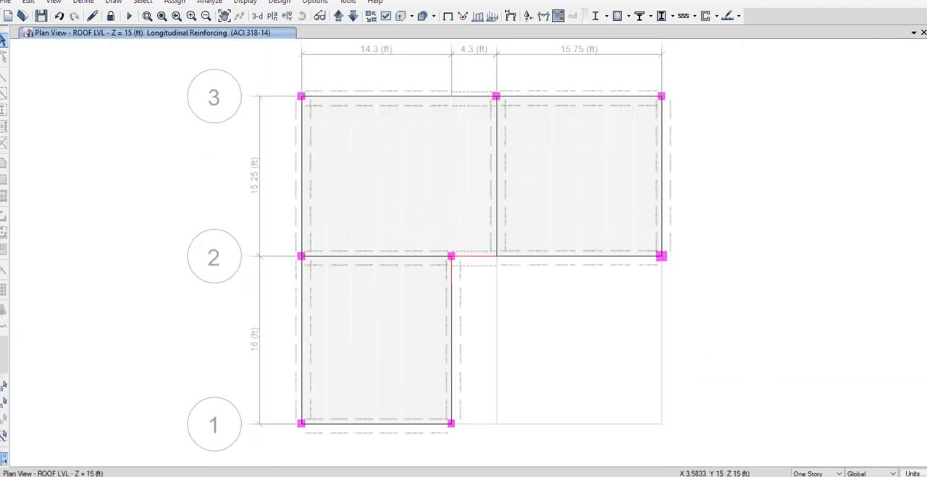
{"action": "scroll", "coordinate": [340, 257], "scroll_direction": "up", "scroll_amount": 3}
{"action": "scroll", "coordinate": [326, 257], "scroll_direction": "up", "scroll_amount": 3}
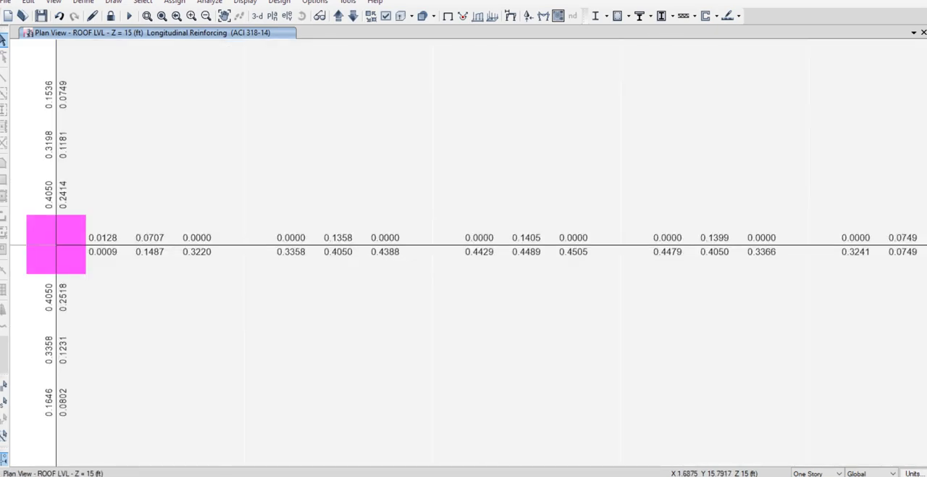
{"action": "middle_click_drag", "start_coordinate": [518, 208], "coordinate": [182, 257]}
Examine the interior roof beam's longitudinal reinforcing up grid line C from grid line 2 to column C-3.
{"action": "scroll", "coordinate": [807, 301], "scroll_direction": "down", "scroll_amount": 3}
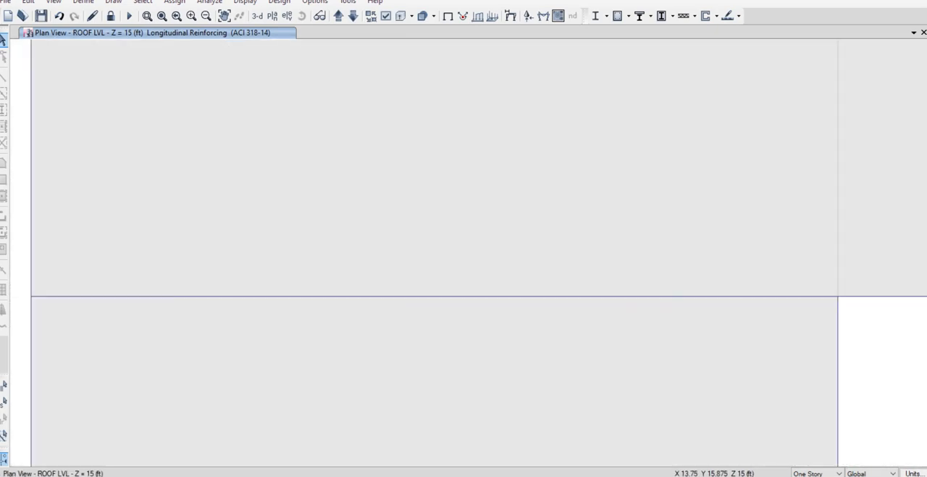
{"action": "middle_click_drag", "start_coordinate": [873, 245], "coordinate": [320, 456]}
{"action": "middle_click_drag", "start_coordinate": [406, 449], "coordinate": [428, 359]}
{"action": "scroll", "coordinate": [433, 403], "scroll_direction": "up", "scroll_amount": 3}
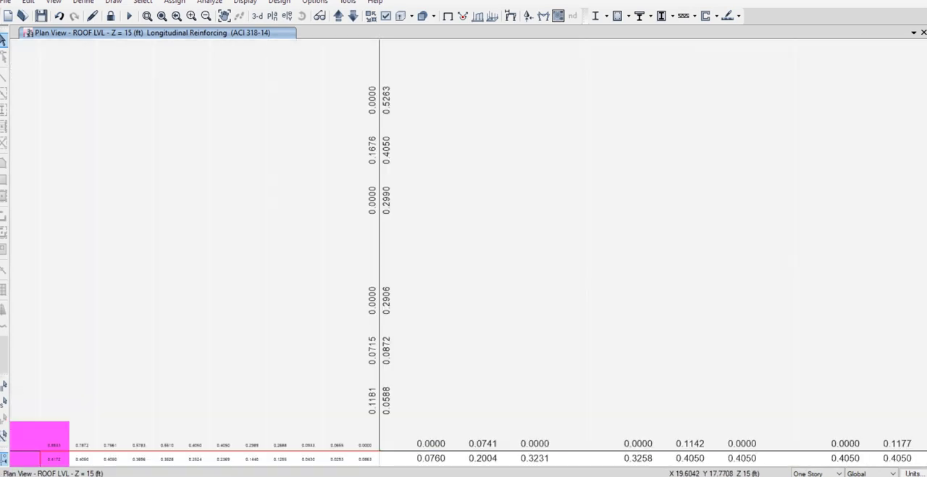
{"action": "middle_click_drag", "start_coordinate": [420, 277], "coordinate": [420, 431]}
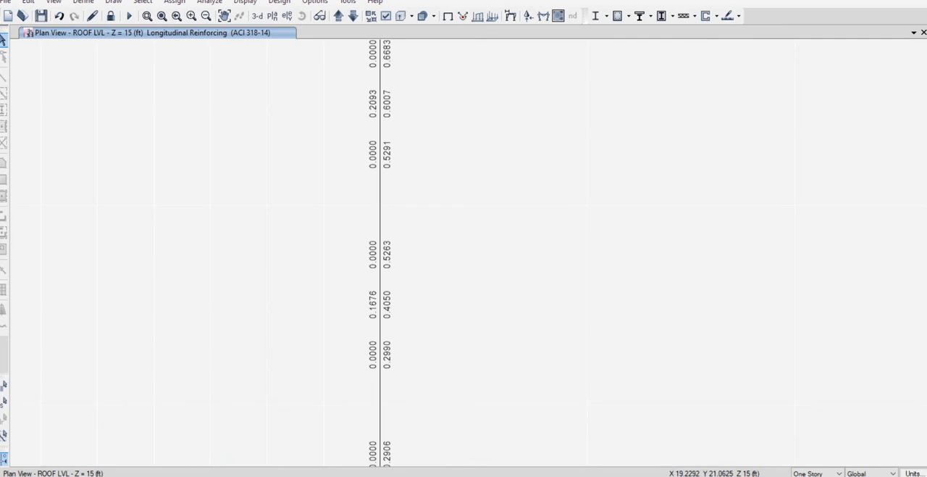
{"action": "middle_click_drag", "start_coordinate": [417, 234], "coordinate": [422, 430]}
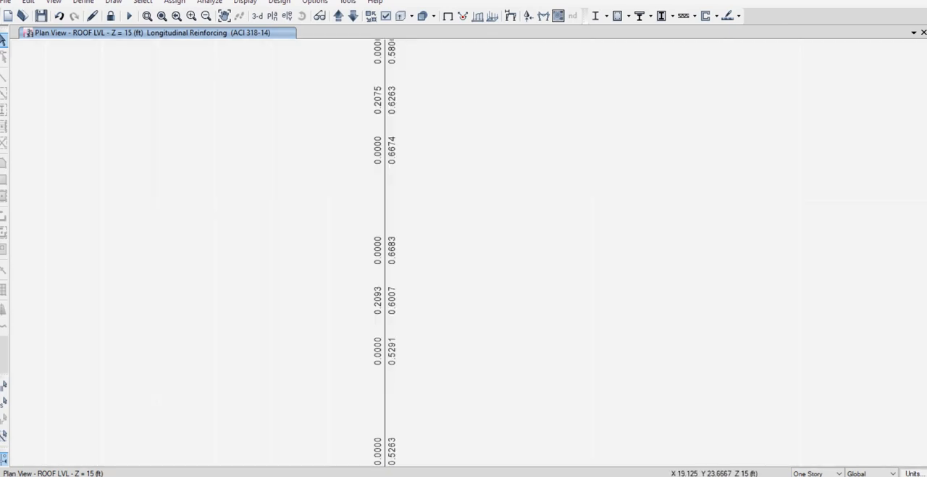
{"action": "middle_click_drag", "start_coordinate": [404, 232], "coordinate": [423, 428]}
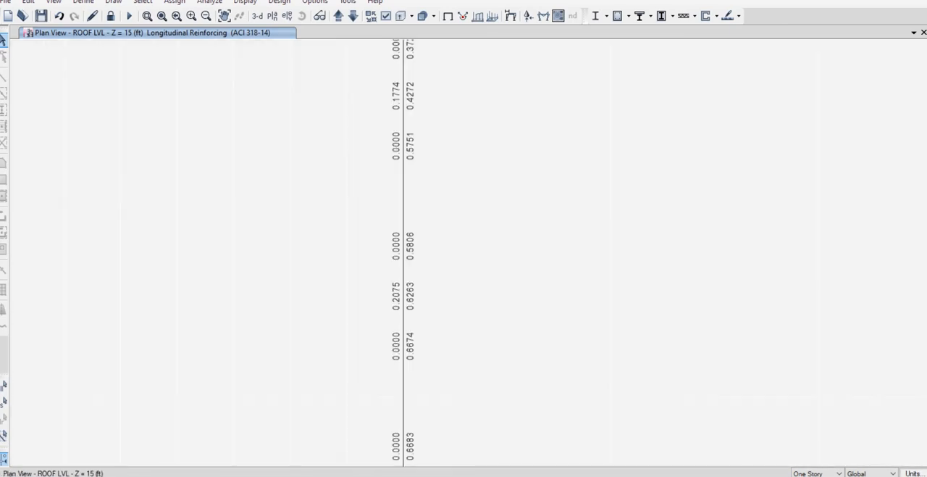
{"action": "middle_click_drag", "start_coordinate": [423, 289], "coordinate": [402, 425]}
{"action": "middle_click_drag", "start_coordinate": [403, 178], "coordinate": [421, 428]}
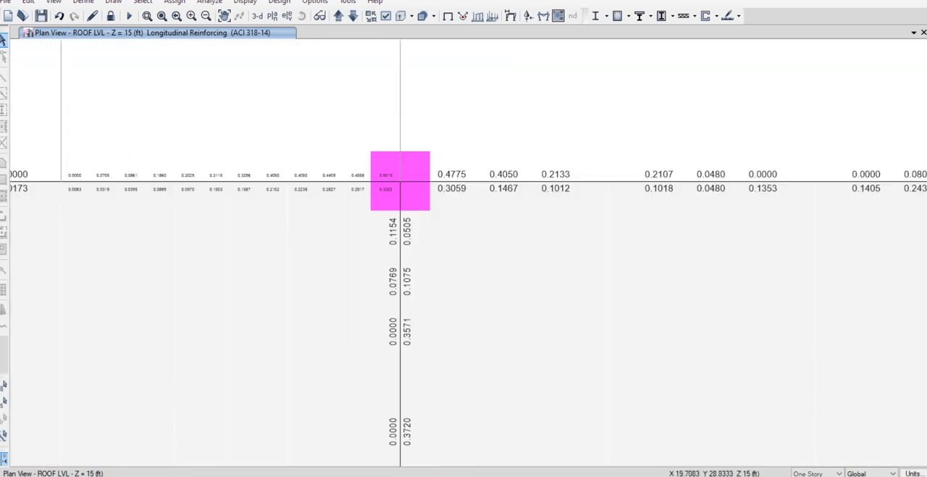
Review the longitudinal reinforcing layout across the whole ROOF LVL plan, including the larger column at D-2.
{"action": "scroll", "coordinate": [481, 362], "scroll_direction": "down", "scroll_amount": 7}
{"action": "middle_click_drag", "start_coordinate": [481, 361], "coordinate": [419, 148]}
{"action": "middle_click_drag", "start_coordinate": [456, 260], "coordinate": [422, 232]}
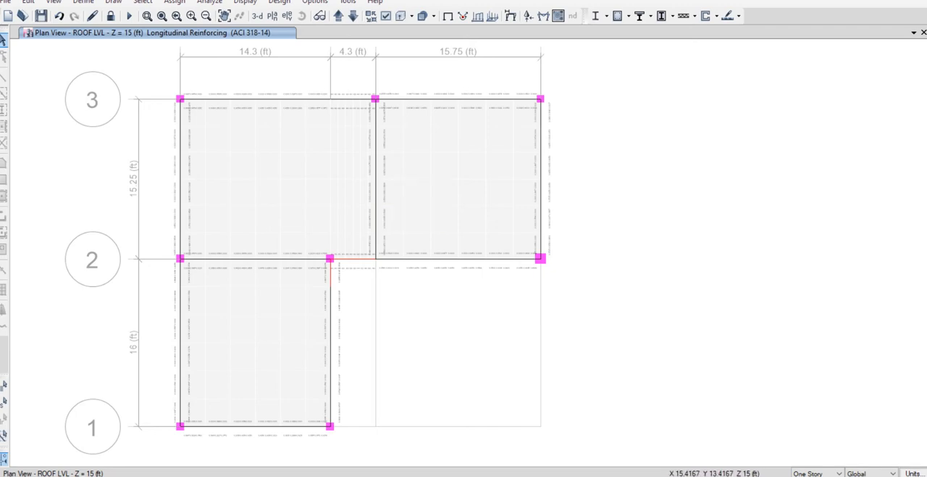
{"action": "mouse_move", "coordinate": [540, 258]}
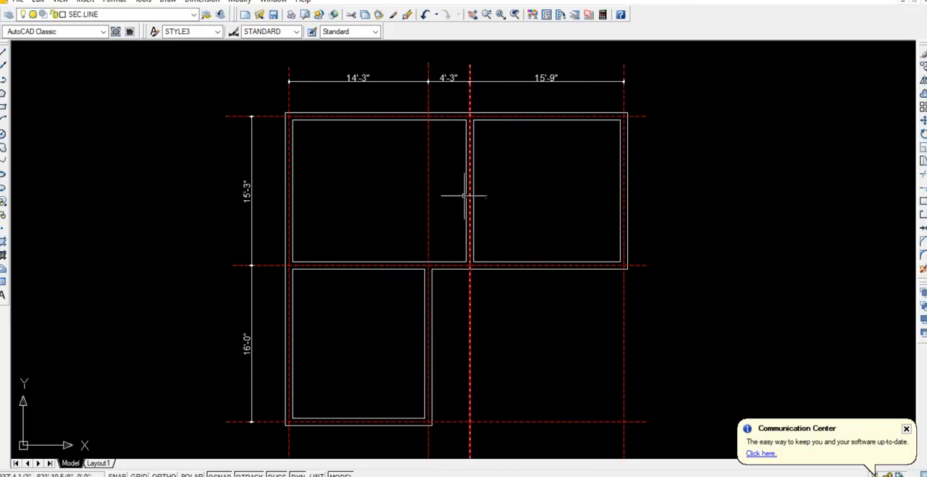
Switch to the AutoCAD drawing and bring the lower plan with its PB-1 beam labels into close view.
{"action": "scroll", "coordinate": [454, 201], "scroll_direction": "down", "scroll_amount": 2}
{"action": "middle_click_drag", "start_coordinate": [468, 315], "coordinate": [434, 238]}
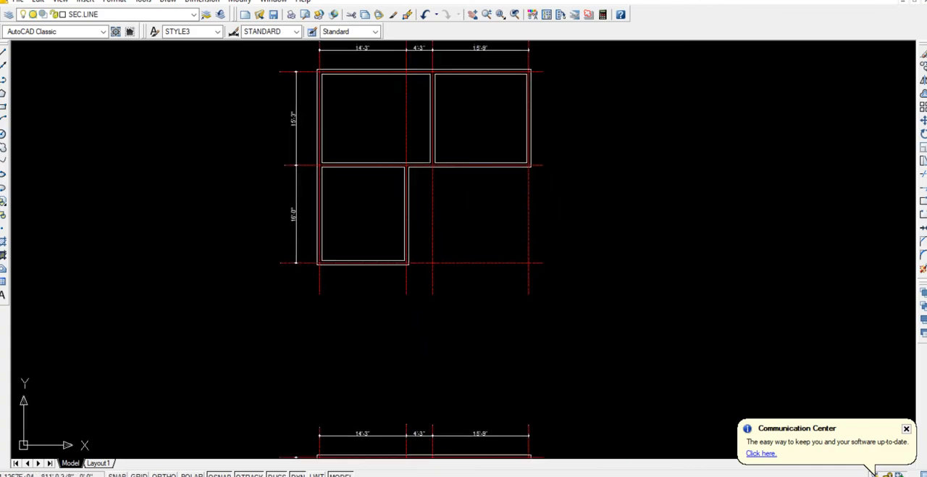
{"action": "scroll", "coordinate": [440, 233], "scroll_direction": "down", "scroll_amount": 4}
{"action": "middle_click_drag", "start_coordinate": [441, 329], "coordinate": [406, 254]}
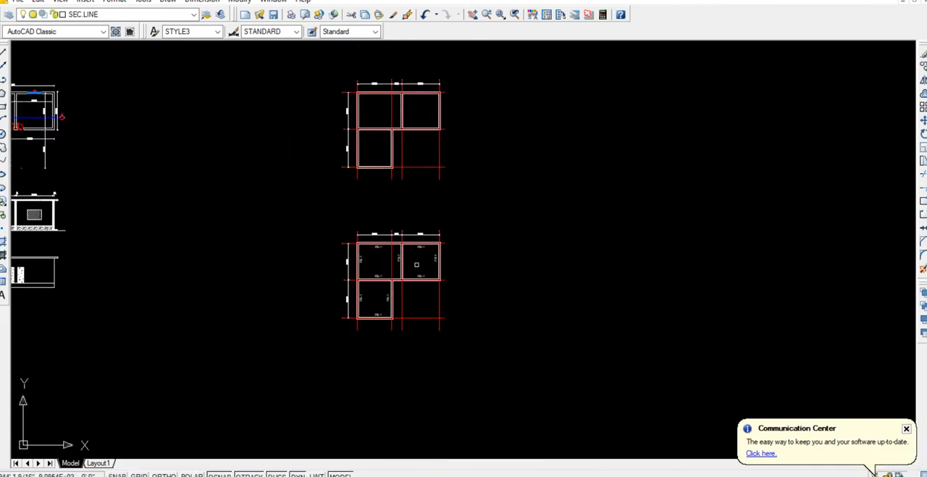
{"action": "scroll", "coordinate": [417, 265], "scroll_direction": "up", "scroll_amount": 3}
{"action": "scroll", "coordinate": [424, 283], "scroll_direction": "up", "scroll_amount": 1}
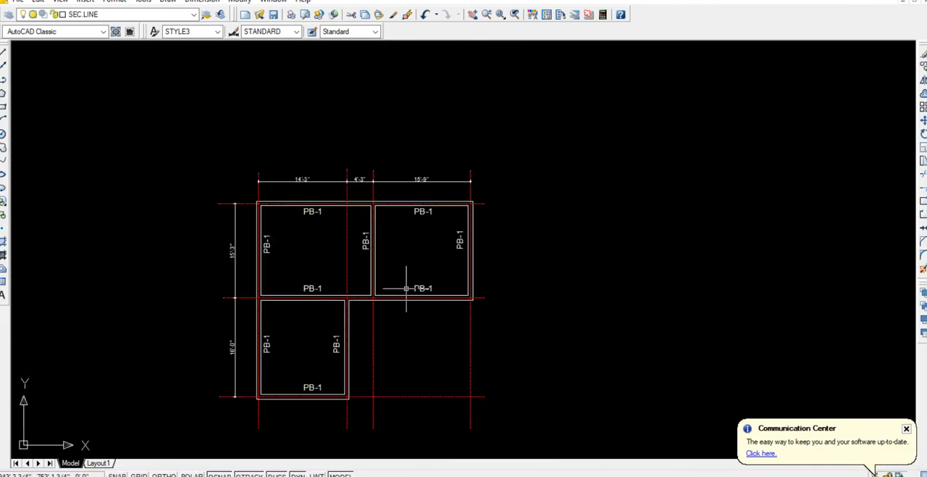
Draw a 9" by 15" beam cross-section rectangle in the empty area below the PB-1 beam of the right-hand bay.
{"action": "middle_click_drag", "start_coordinate": [407, 288], "coordinate": [408, 264]}
{"action": "scroll", "coordinate": [407, 267], "scroll_direction": "up", "scroll_amount": 2}
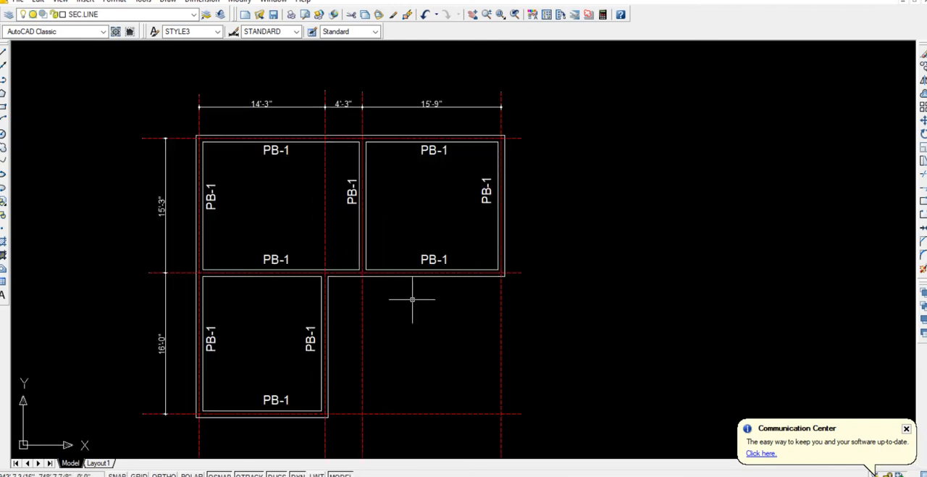
{"action": "middle_click_drag", "start_coordinate": [412, 300], "coordinate": [401, 294]}
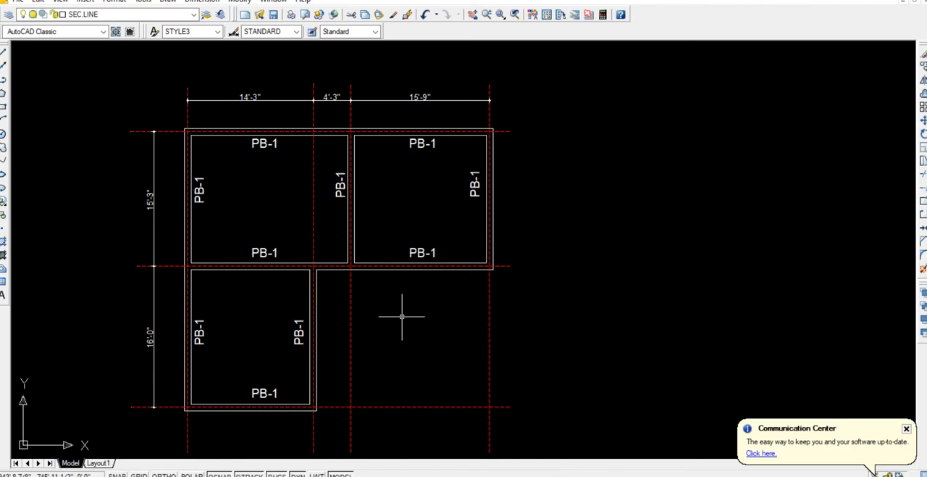
{"action": "scroll", "coordinate": [403, 331], "scroll_direction": "up", "scroll_amount": 3}
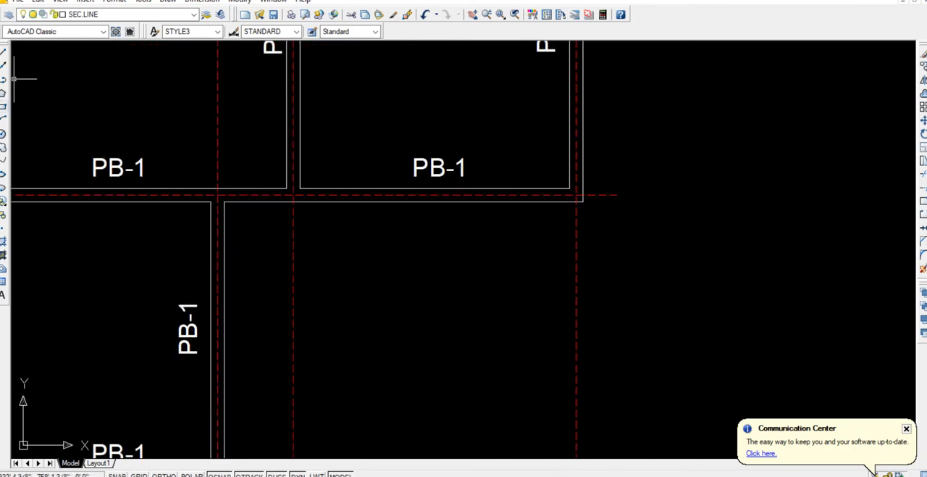
{"action": "left_click", "coordinate": [3, 105]}
{"action": "left_click", "coordinate": [378, 280]}
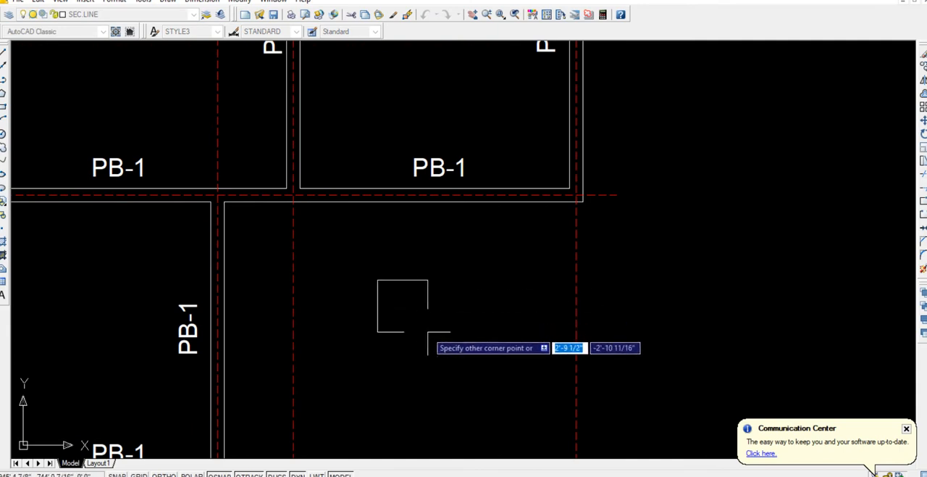
{"action": "type", "text": "9,15"}
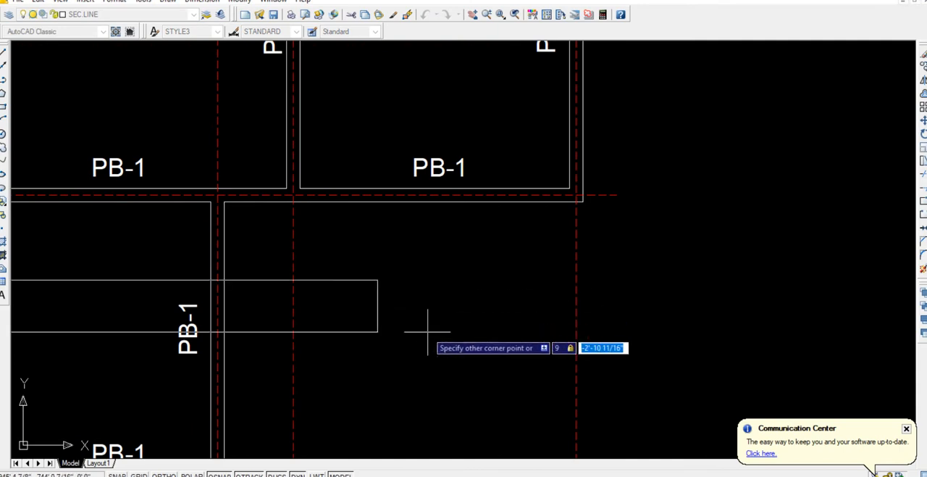
{"action": "key", "text": "Return"}
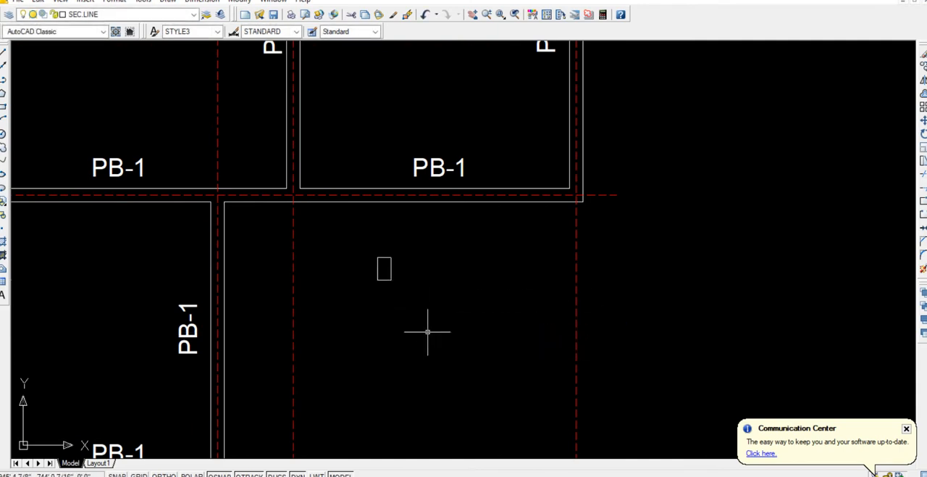
Offset the beam section rectangle 1.5" inward to form the stirrup outline.
{"action": "scroll", "coordinate": [383, 270], "scroll_direction": "up", "scroll_amount": 9}
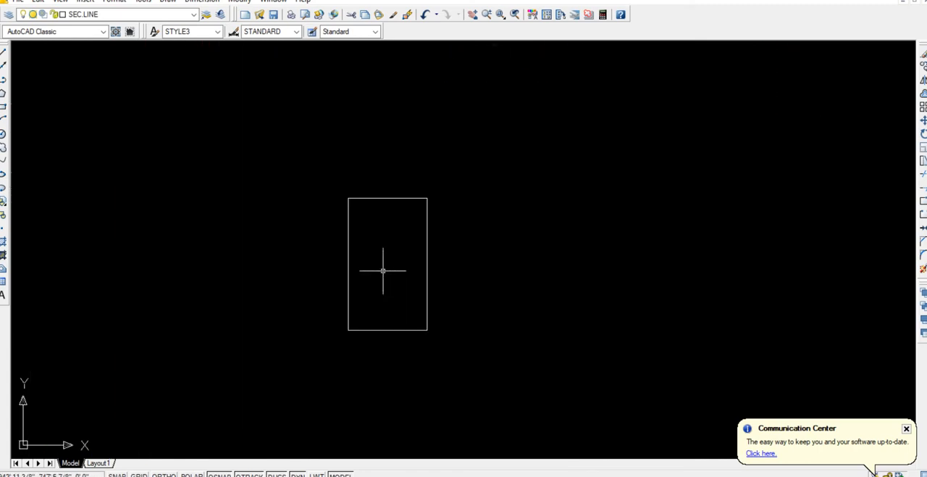
{"action": "scroll", "coordinate": [384, 270], "scroll_direction": "up", "scroll_amount": 2}
{"action": "middle_click_drag", "start_coordinate": [383, 270], "coordinate": [383, 292]}
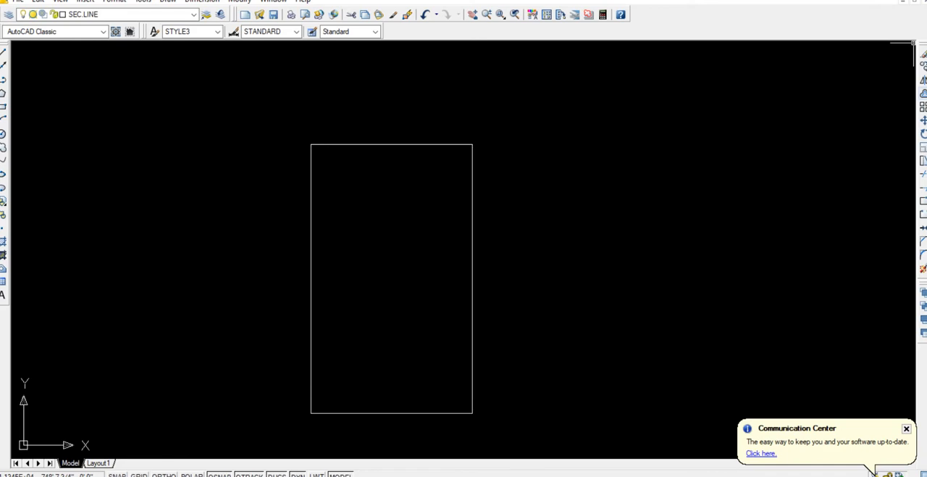
{"action": "left_click", "coordinate": [923, 93]}
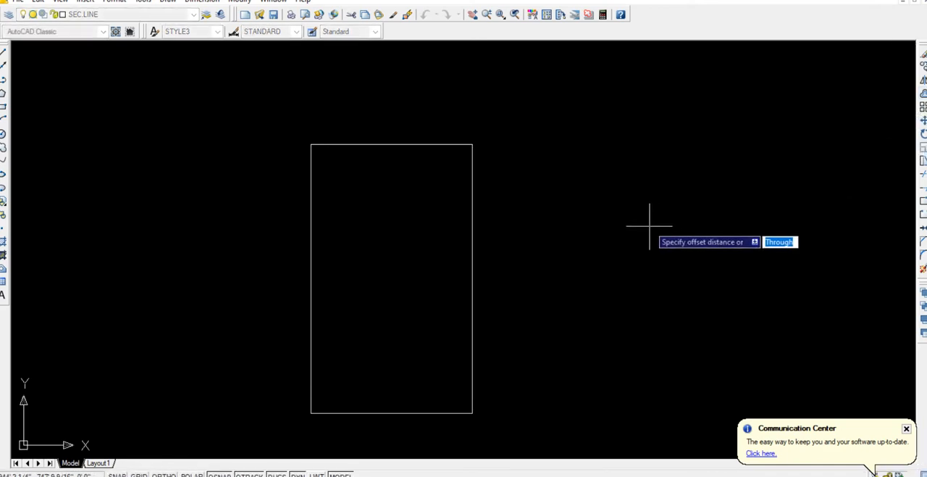
{"action": "type", "text": "1"}
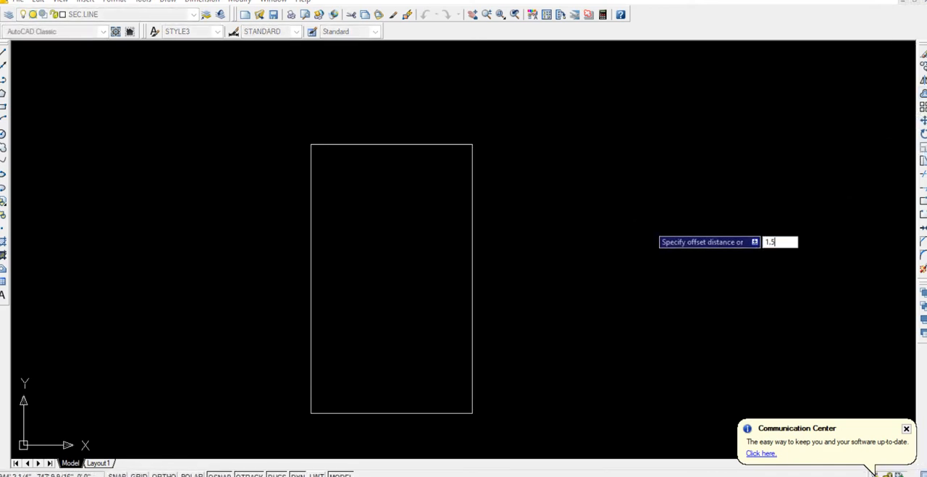
{"action": "type", "text": ".5"}
{"action": "key", "text": "Return"}
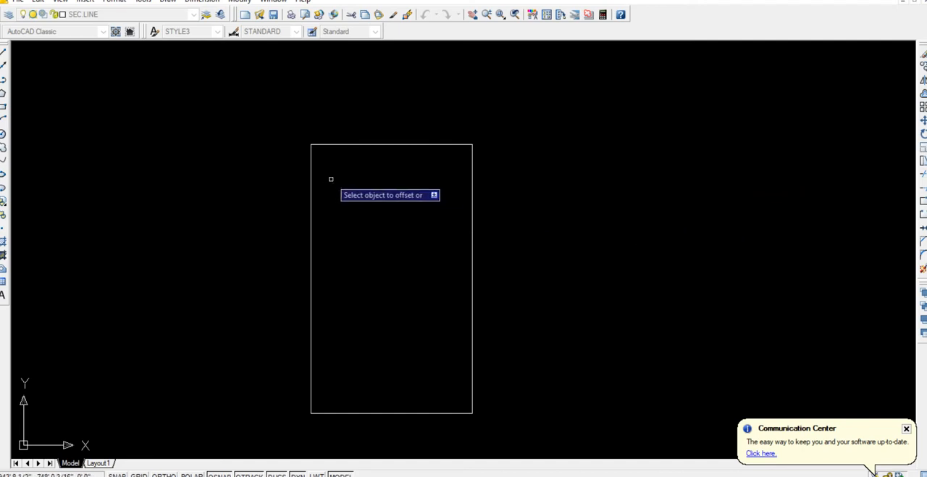
{"action": "left_click", "coordinate": [355, 147]}
{"action": "left_click", "coordinate": [369, 191]}
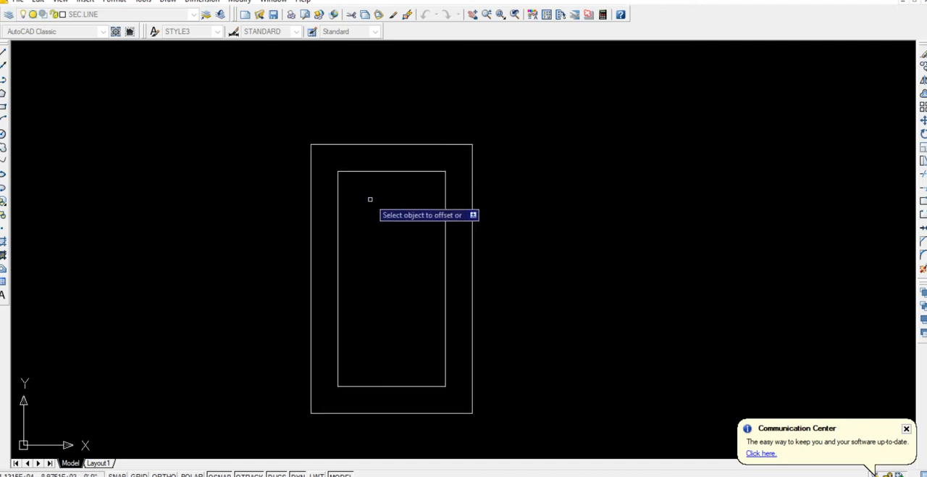
{"action": "key", "text": "Escape"}
Assign the inner stirrup rectangle to the THICK layer.
{"action": "left_click", "coordinate": [446, 210]}
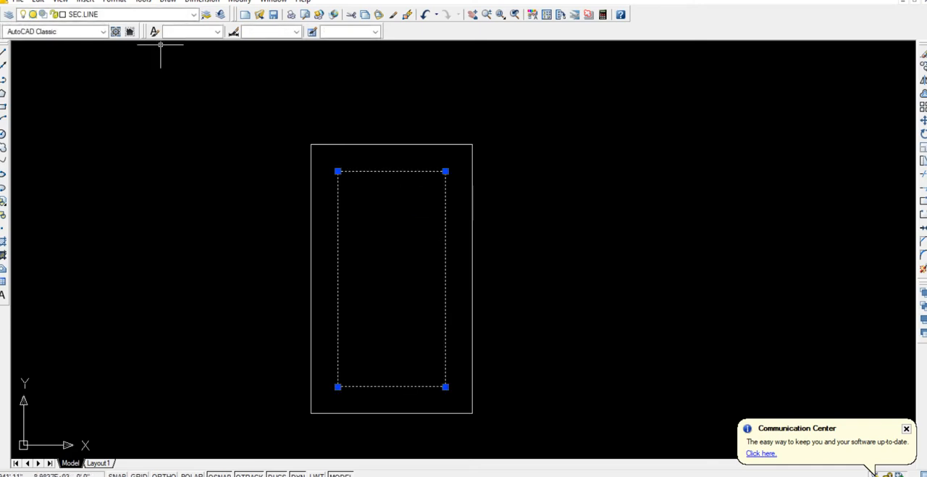
{"action": "left_click", "coordinate": [194, 14]}
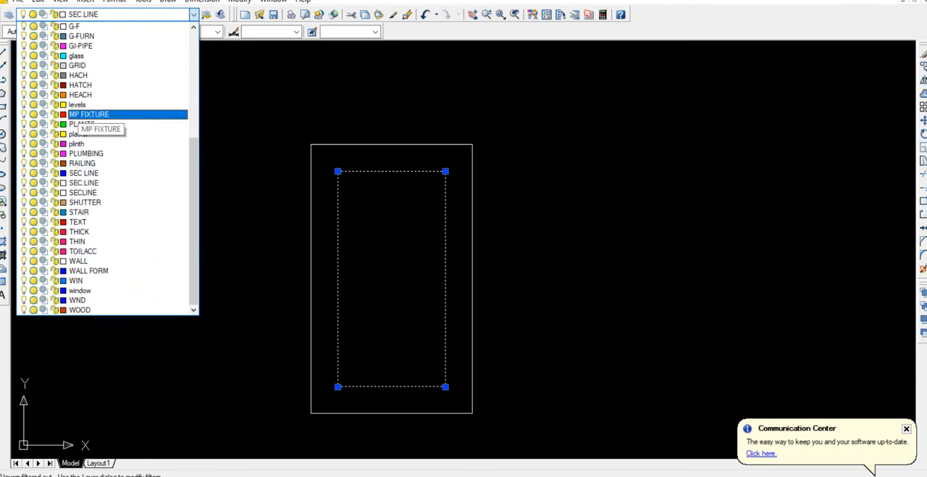
{"action": "scroll", "coordinate": [108, 231], "scroll_direction": "up", "scroll_amount": 2}
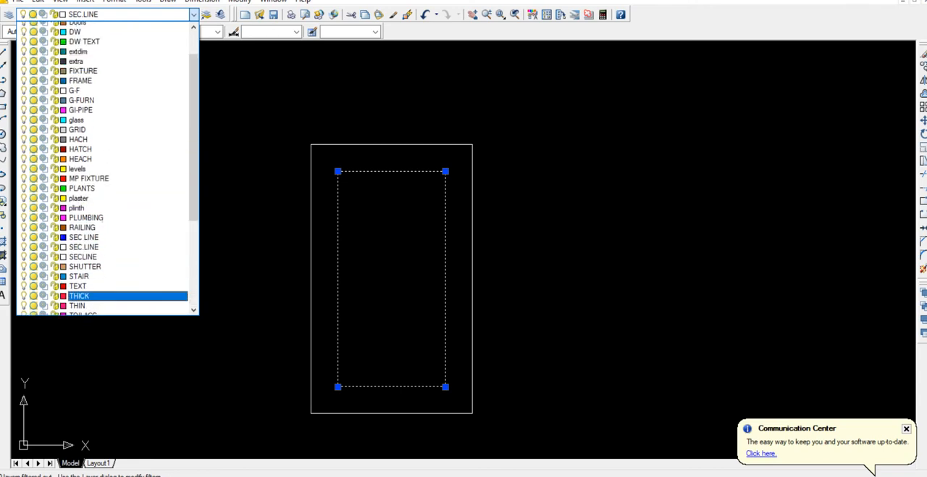
{"action": "scroll", "coordinate": [108, 239], "scroll_direction": "up", "scroll_amount": 3}
{"action": "scroll", "coordinate": [108, 128], "scroll_direction": "up", "scroll_amount": 1}
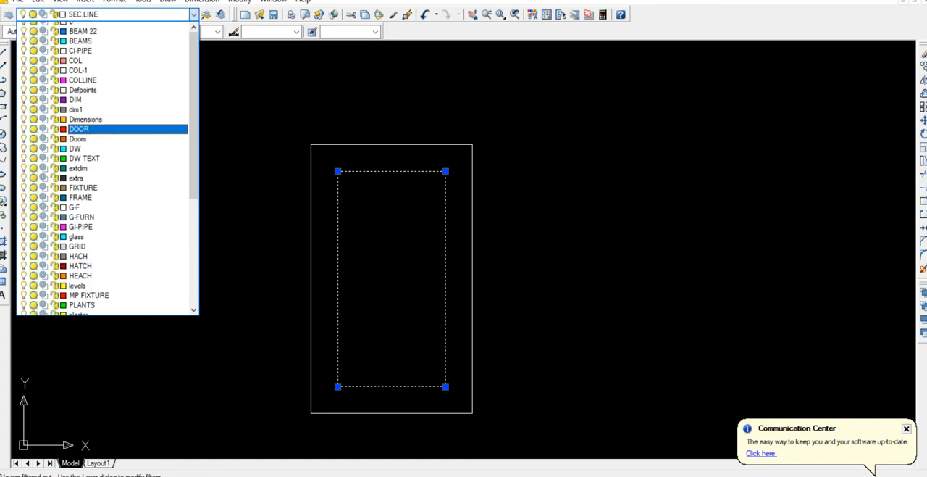
{"action": "scroll", "coordinate": [109, 152], "scroll_direction": "down", "scroll_amount": 6}
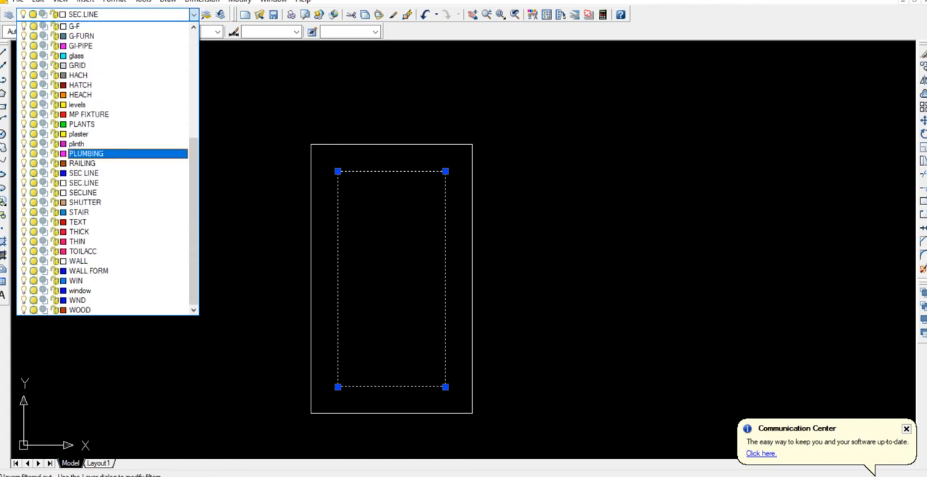
{"action": "left_click", "coordinate": [112, 231]}
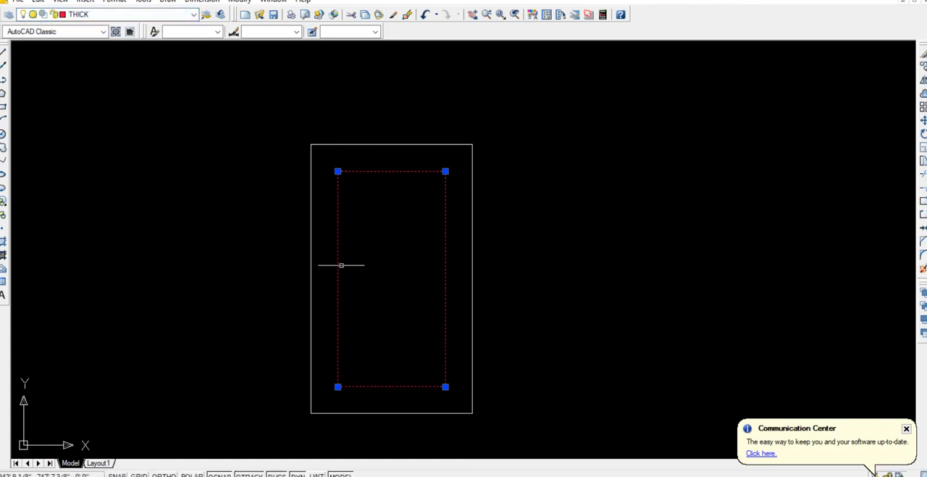
{"action": "key", "text": "Escape"}
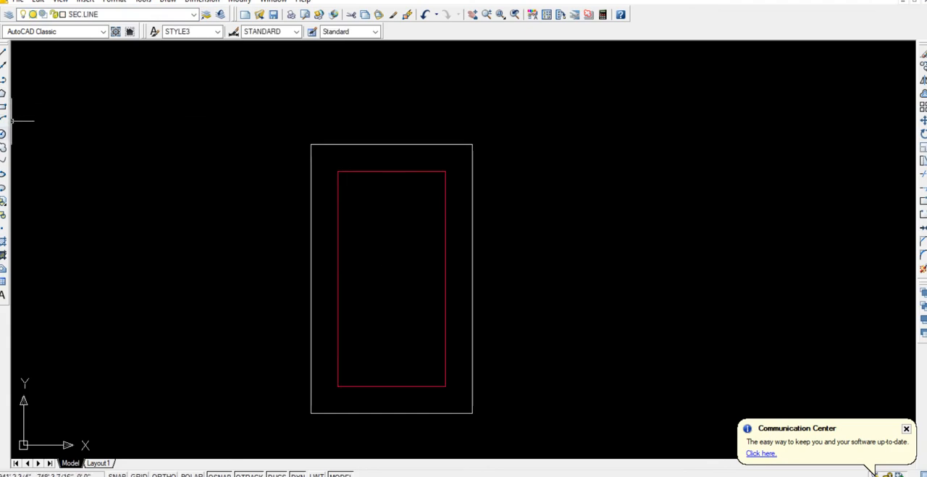
Draw a reinforcement bar circle with a 3/8" radius inside the upper-left part of the stirrup.
{"action": "left_click", "coordinate": [3, 133]}
{"action": "left_click", "coordinate": [371, 211]}
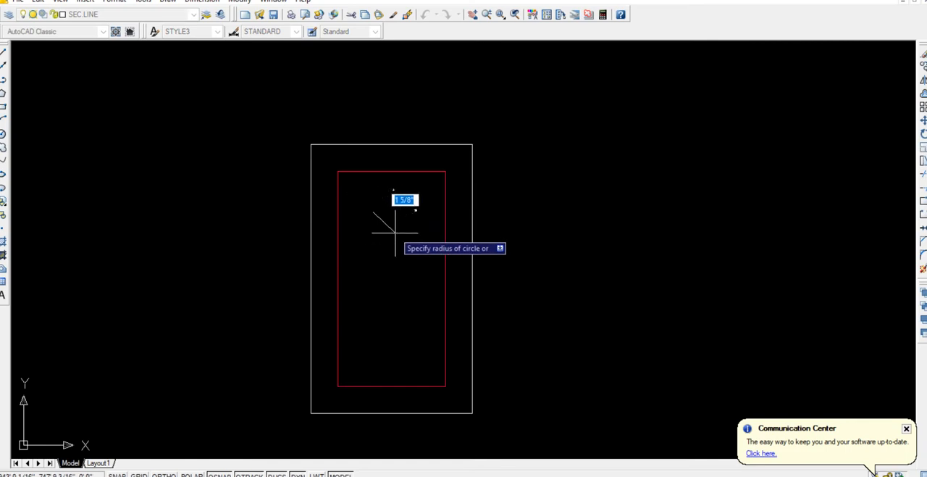
{"action": "type", "text": "3/8"}
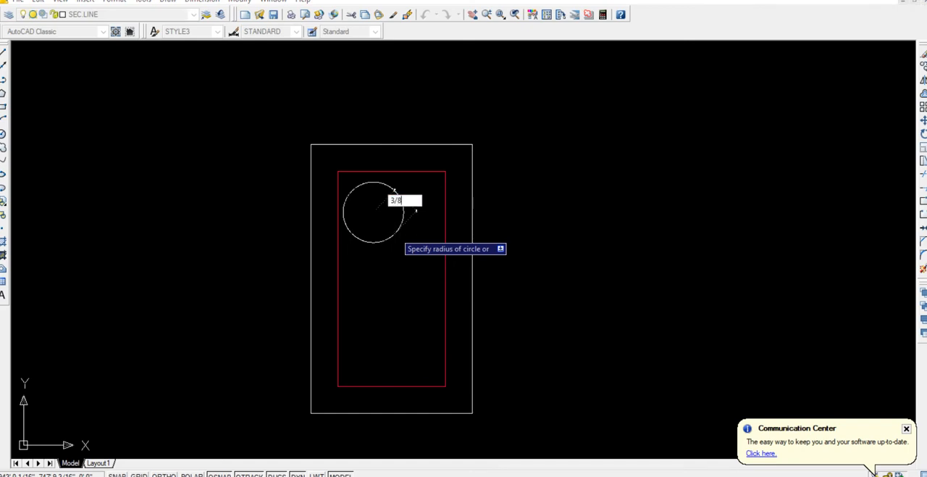
{"action": "key", "text": "Return"}
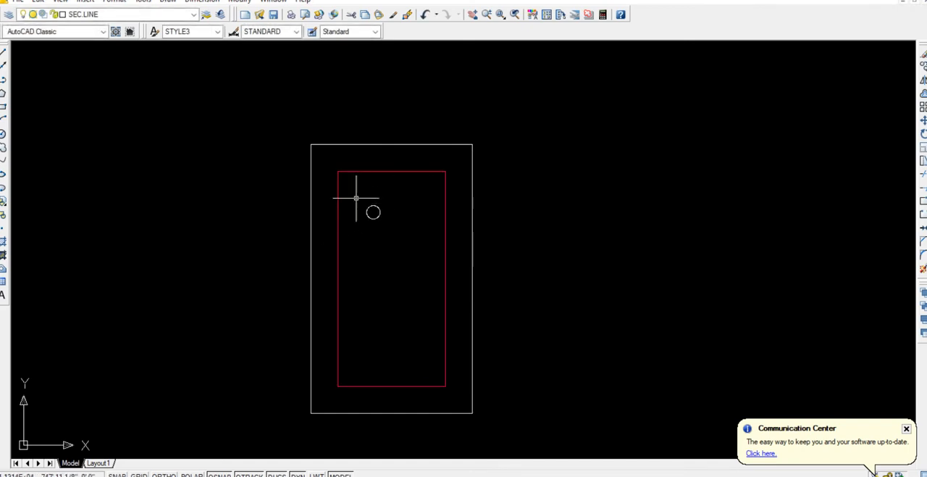
Fill the bar circle with a SOLID hatch in red.
{"action": "type", "text": "h"}
{"action": "key", "text": "Return"}
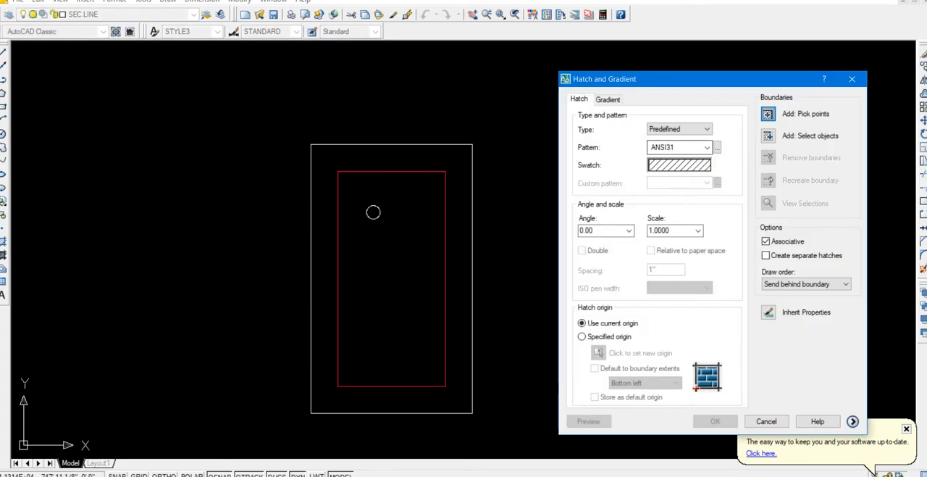
{"action": "left_click", "coordinate": [679, 165]}
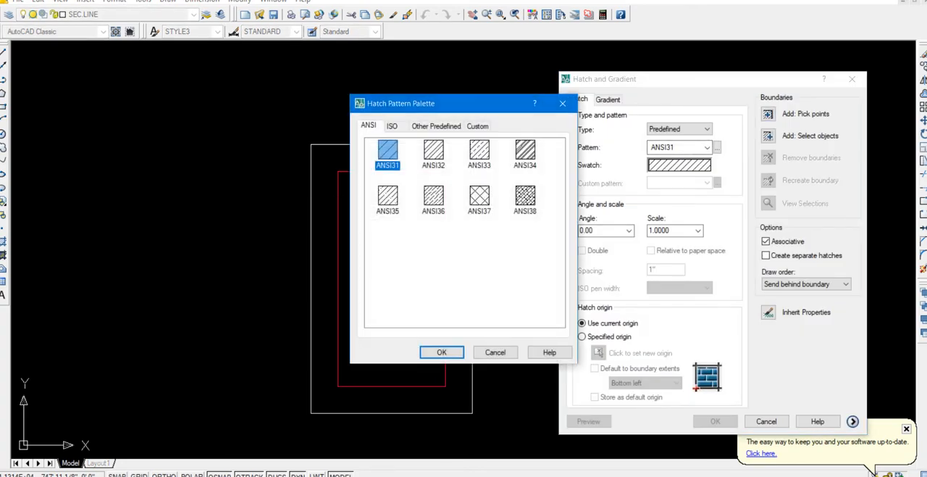
{"action": "left_click", "coordinate": [436, 126]}
{"action": "left_click", "coordinate": [388, 150]}
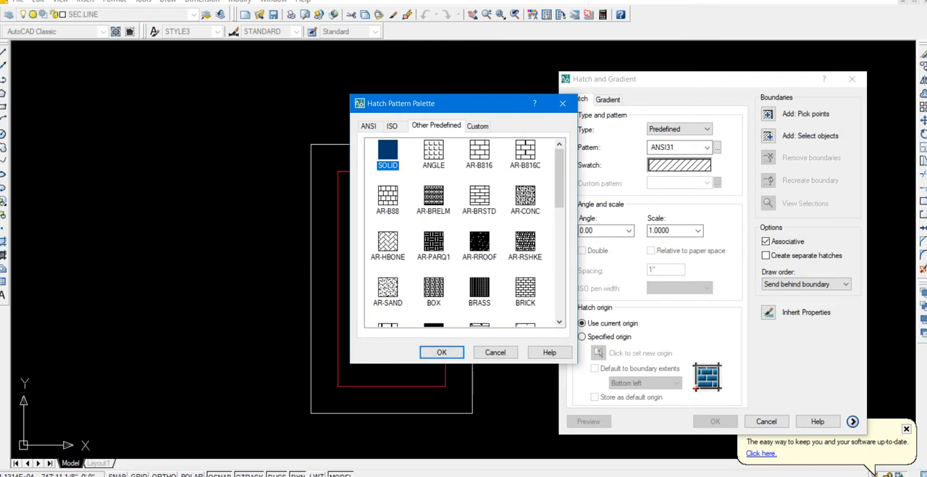
{"action": "left_click", "coordinate": [441, 352]}
{"action": "left_click", "coordinate": [679, 165]}
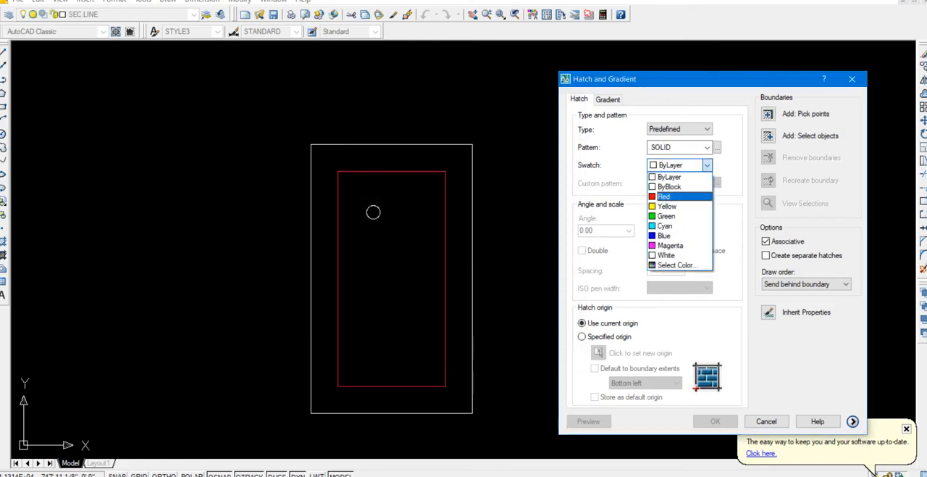
{"action": "left_click", "coordinate": [663, 196]}
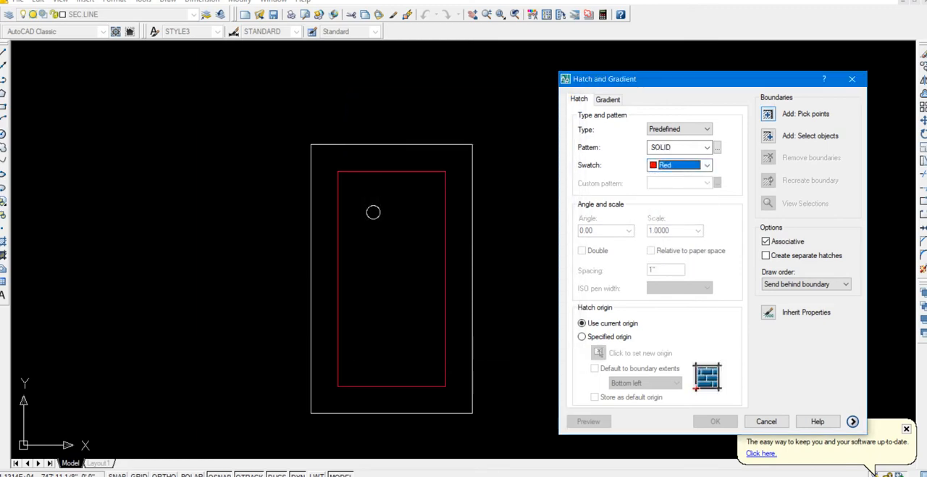
{"action": "left_click", "coordinate": [768, 114]}
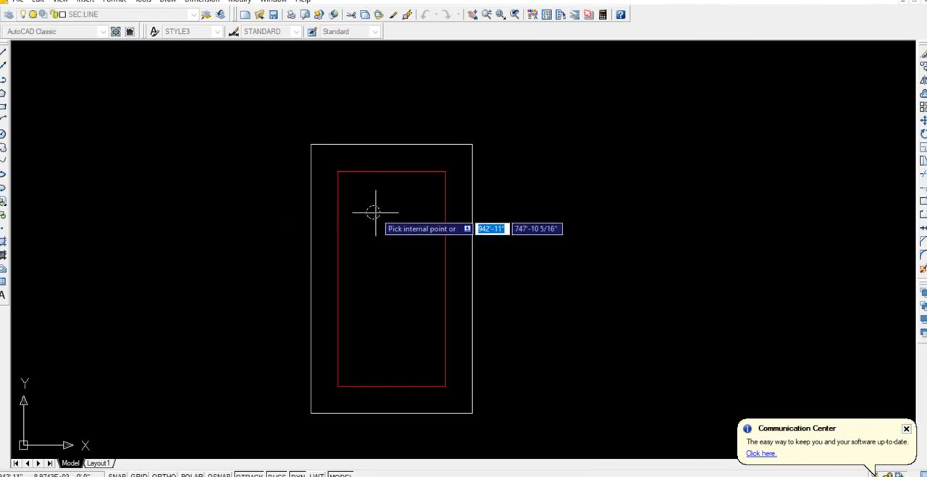
{"action": "key", "text": "Return"}
{"action": "key", "text": "Return"}
Move the filled bar circle into the upper-left inside corner of the stirrup.
{"action": "left_click", "coordinate": [360, 191]}
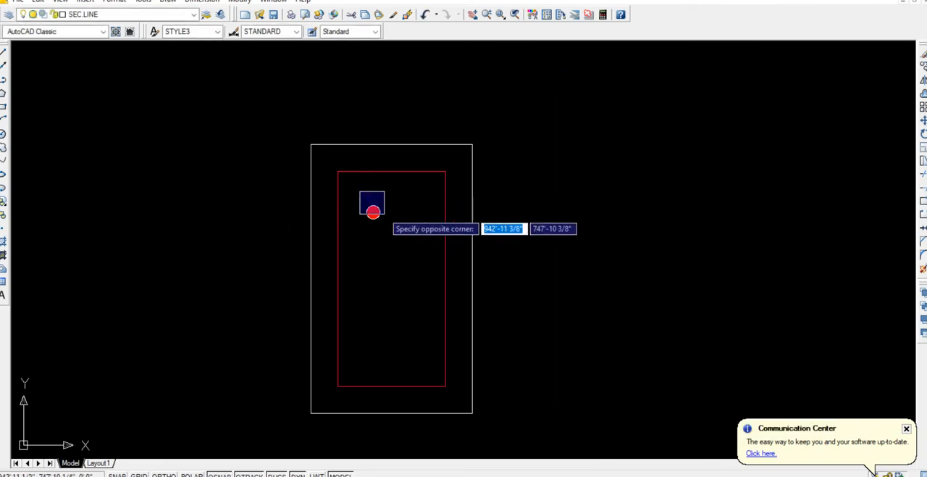
{"action": "left_click", "coordinate": [399, 241]}
{"action": "type", "text": "m"}
{"action": "key", "text": "Return"}
{"action": "left_click", "coordinate": [410, 276]}
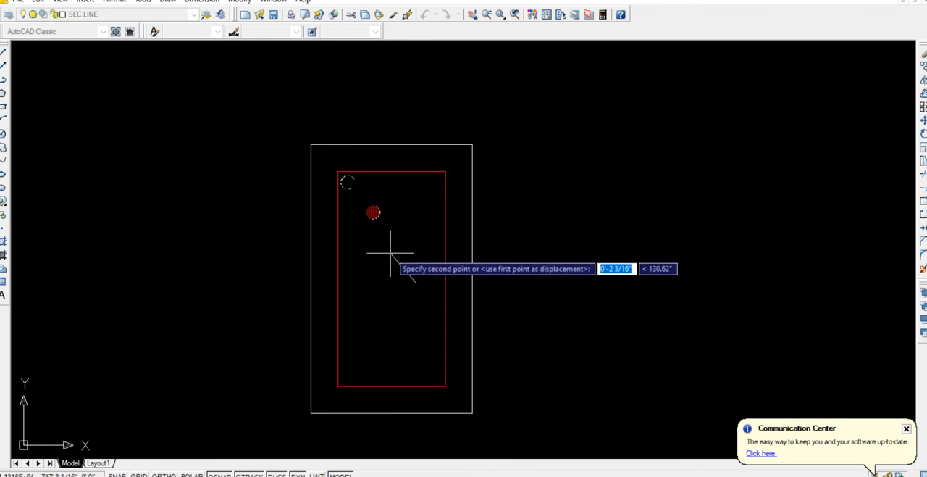
{"action": "left_click", "coordinate": [360, 200]}
{"action": "left_click", "coordinate": [326, 160]}
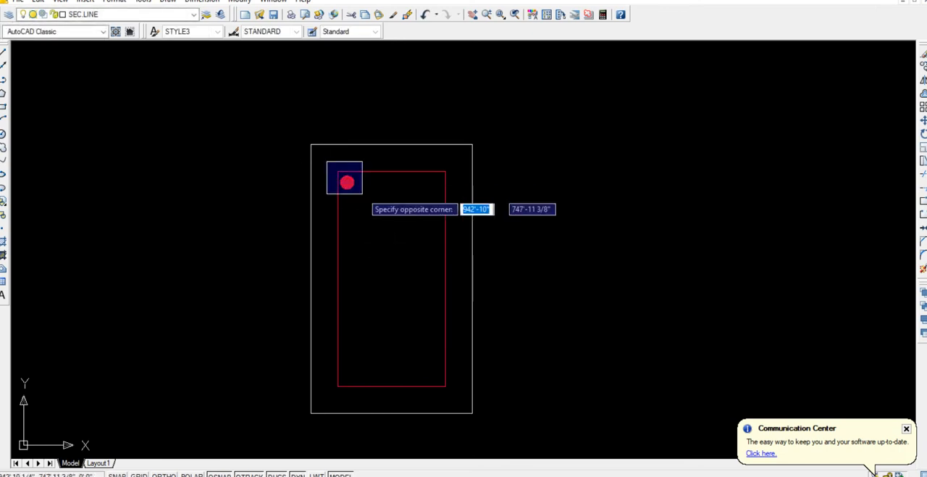
{"action": "left_click", "coordinate": [365, 197]}
{"action": "type", "text": "co"}
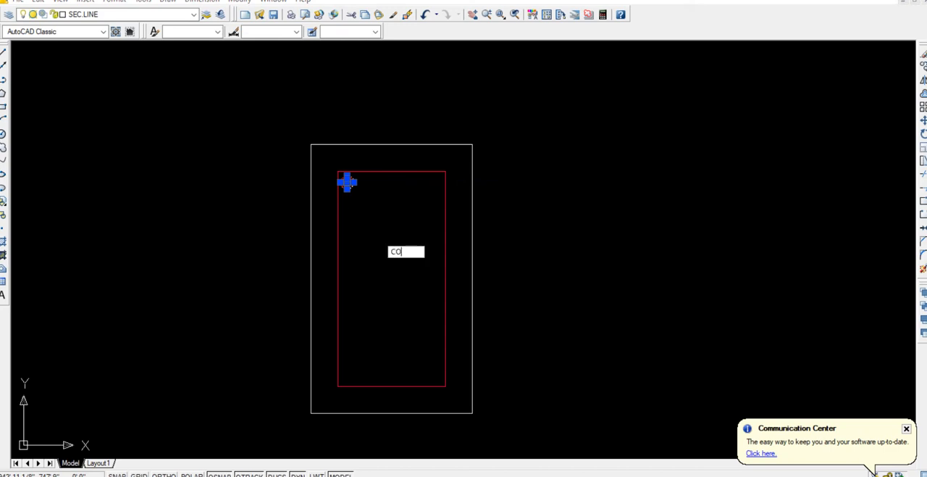
{"action": "key", "text": "Return"}
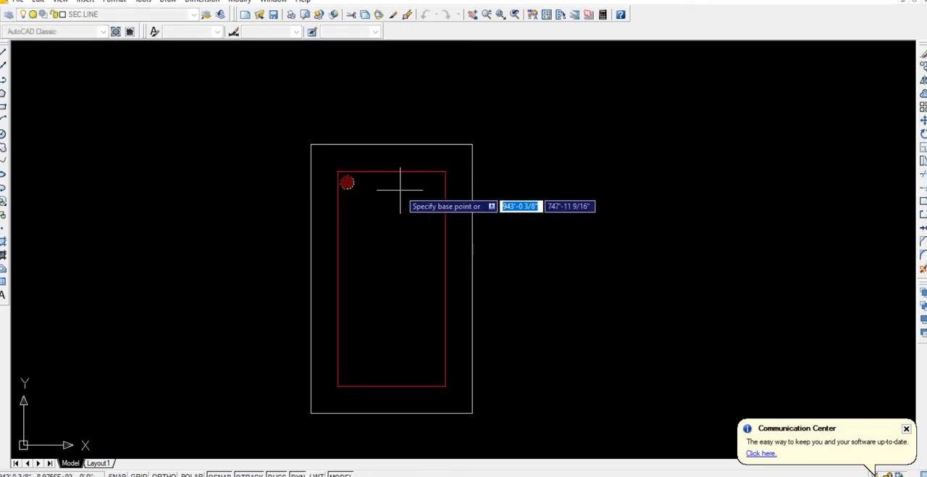
{"action": "key", "text": "Escape"}
Mirror the filled upper-left bar about the stirrup's vertical centreline, keeping the original.
{"action": "left_click", "coordinate": [347, 182]}
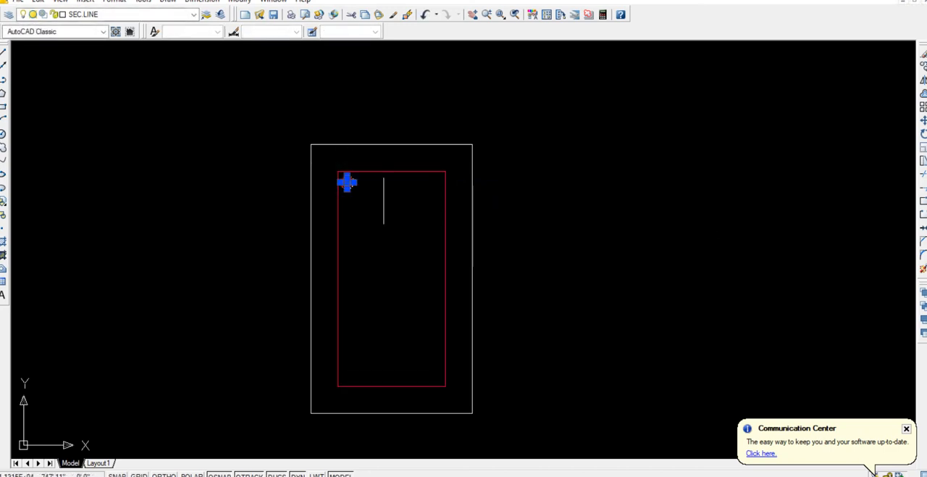
{"action": "type", "text": "mi"}
{"action": "key", "text": "Return"}
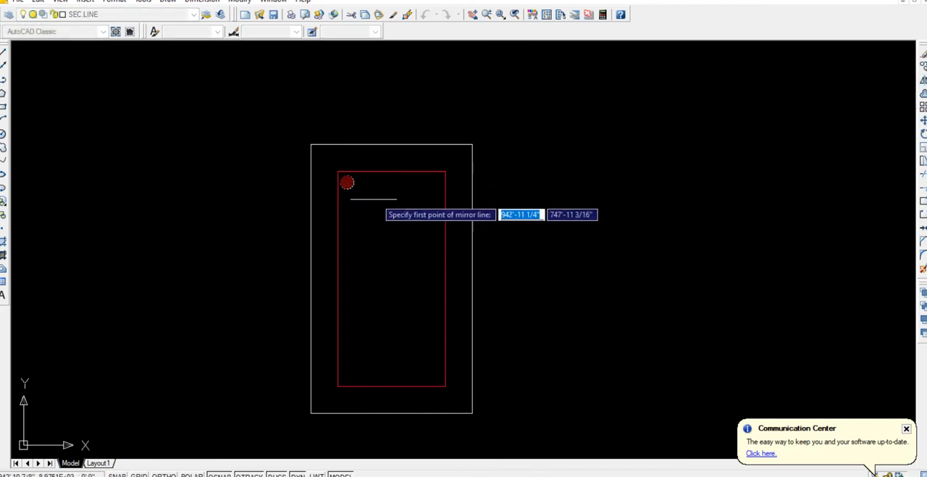
{"action": "left_click", "coordinate": [391, 172]}
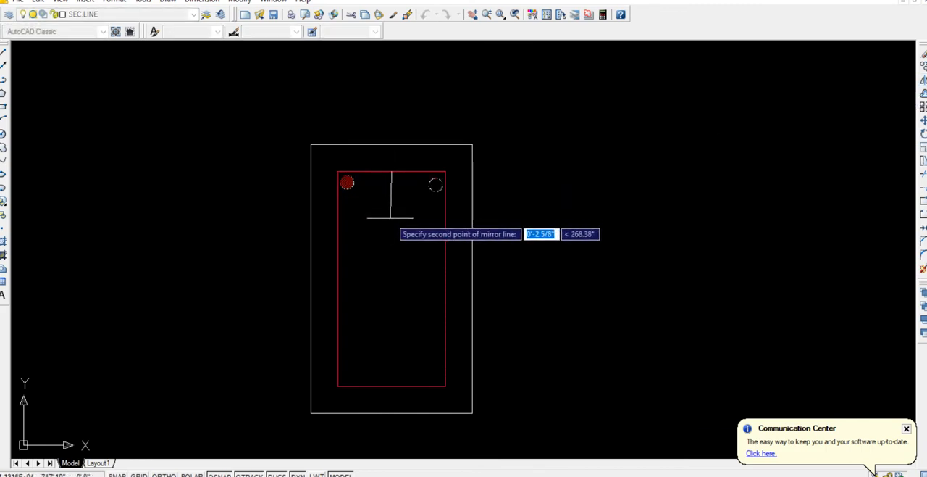
{"action": "key", "text": "F8"}
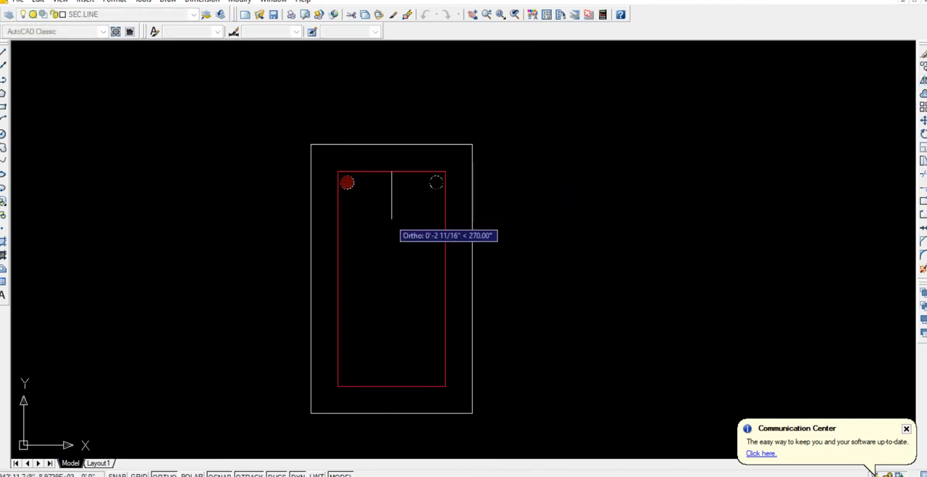
{"action": "left_click", "coordinate": [390, 218]}
{"action": "key", "text": "Return"}
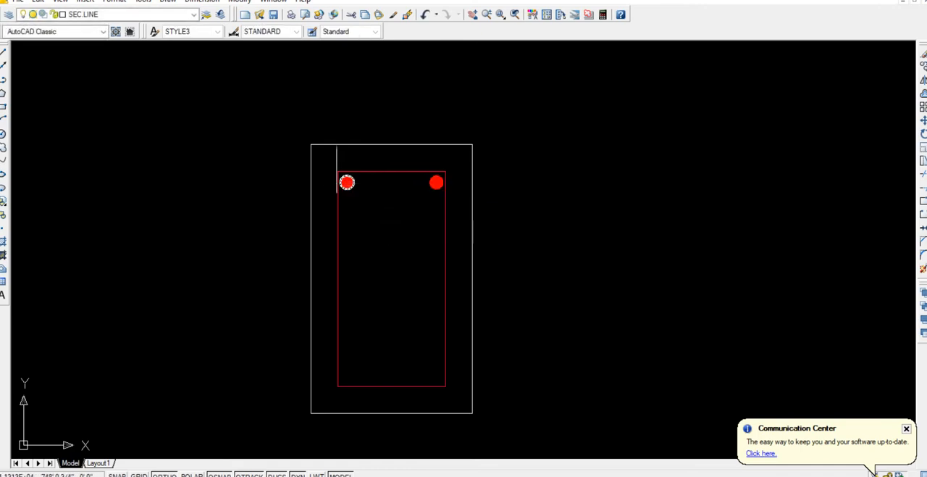
Mirror both upper bars about the stirrup's horizontal mid-line to create the two lower bars, keeping the originals.
{"action": "left_click", "coordinate": [321, 157]}
{"action": "left_click", "coordinate": [379, 214]}
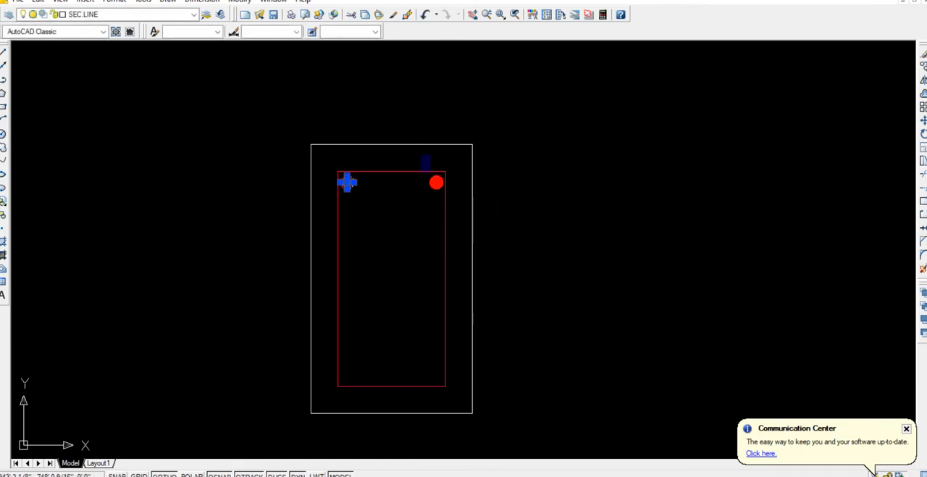
{"action": "left_click", "coordinate": [460, 210]}
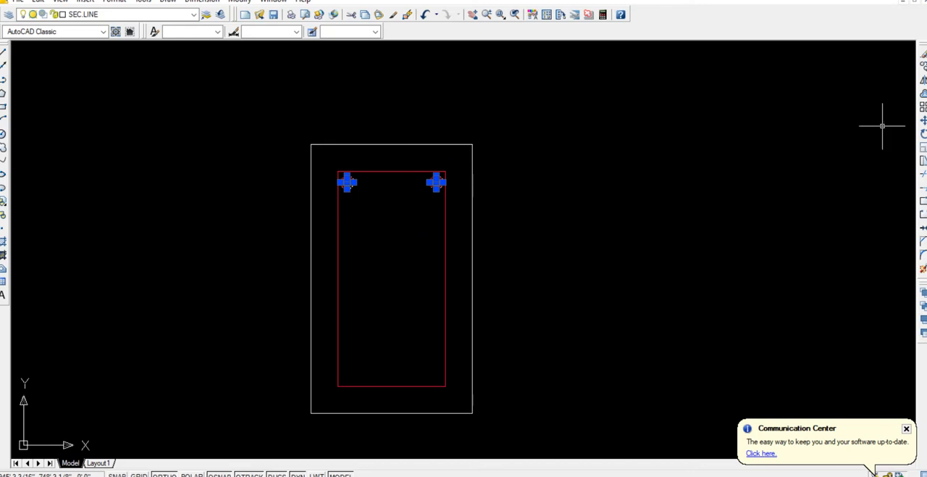
{"action": "left_click", "coordinate": [923, 81]}
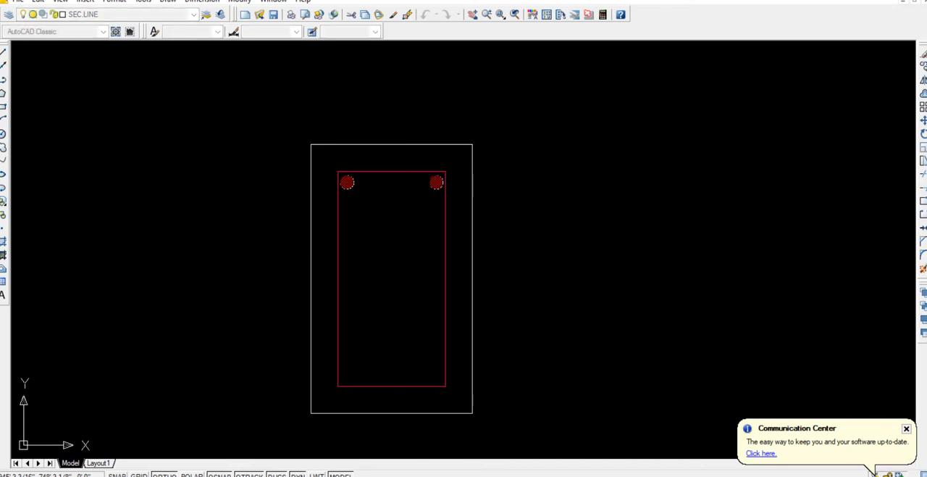
{"action": "left_click", "coordinate": [444, 279]}
{"action": "left_click", "coordinate": [553, 276]}
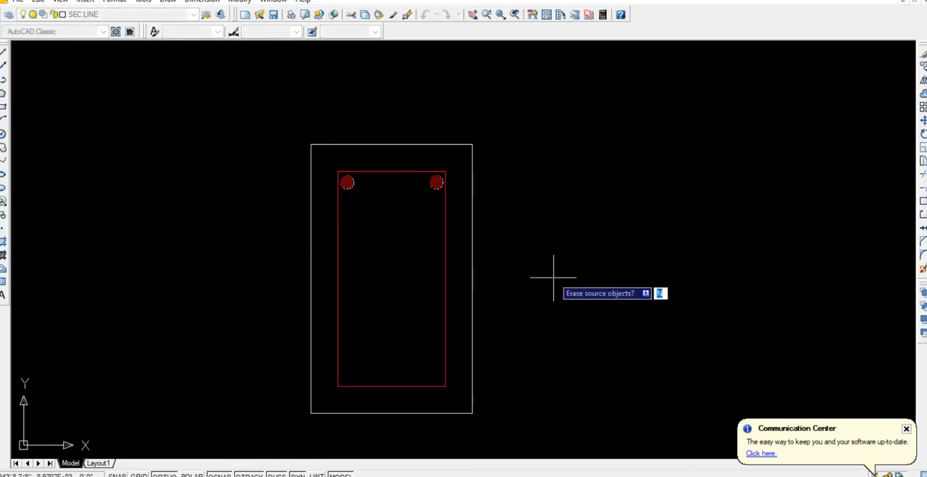
{"action": "key", "text": "Return"}
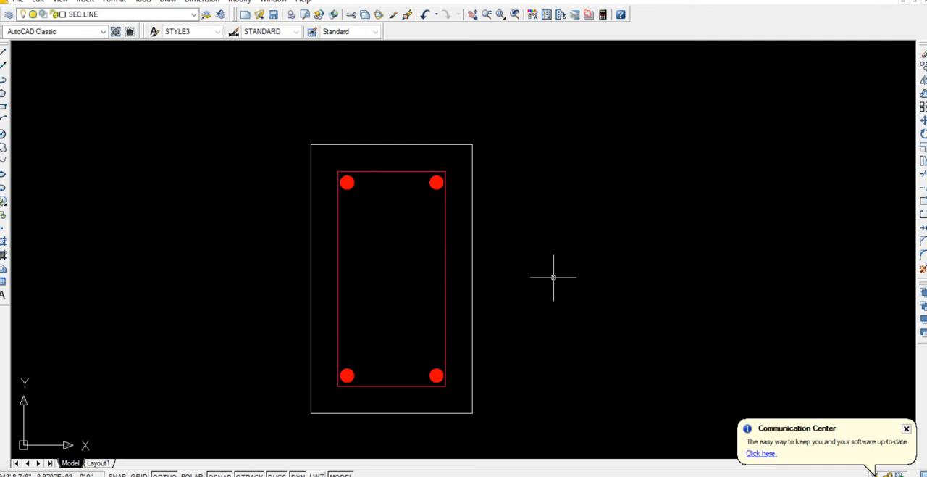
Draw a horizontal leader line about 9 11/16" long to the right of the beam section.
{"action": "scroll", "coordinate": [485, 260], "scroll_direction": "down", "scroll_amount": 2}
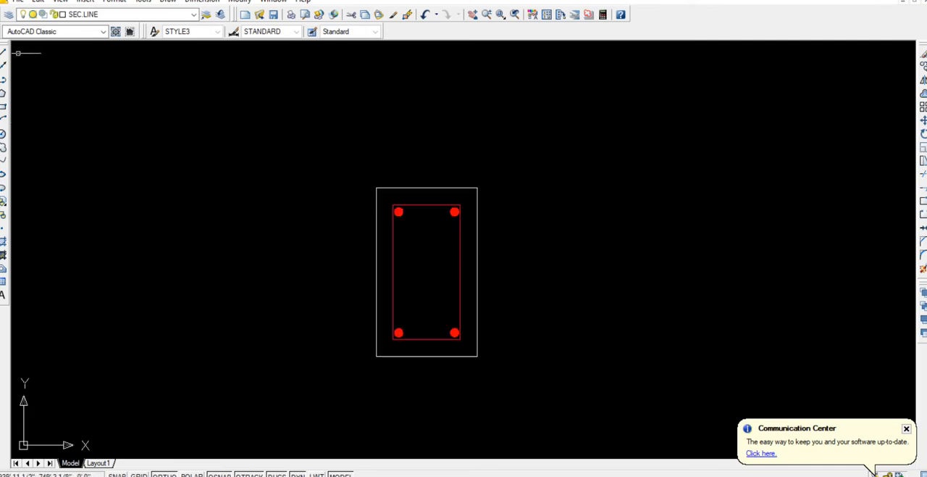
{"action": "left_click", "coordinate": [4, 51]}
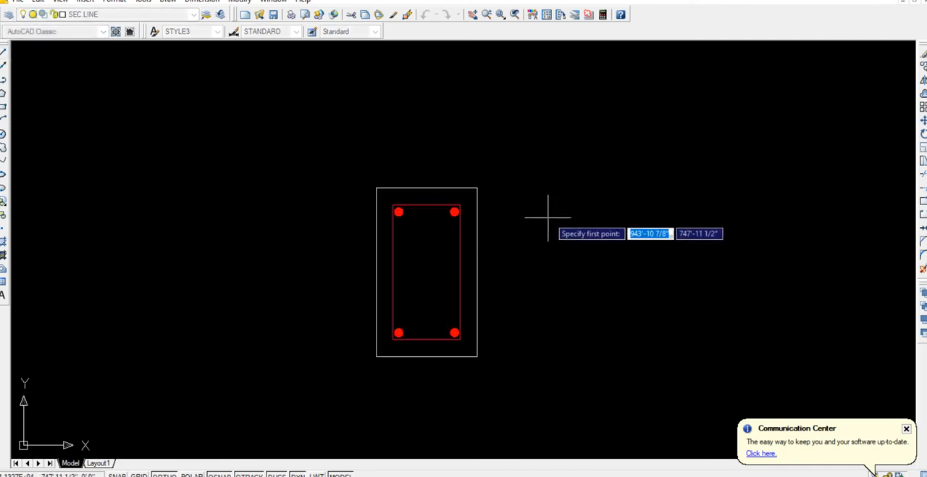
{"action": "left_click", "coordinate": [530, 214]}
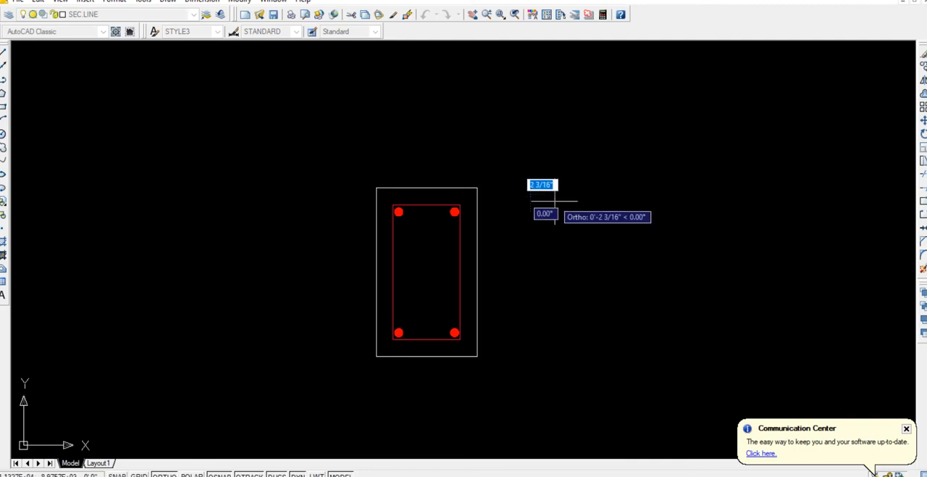
{"action": "left_click", "coordinate": [639, 215]}
{"action": "key", "text": "Return"}
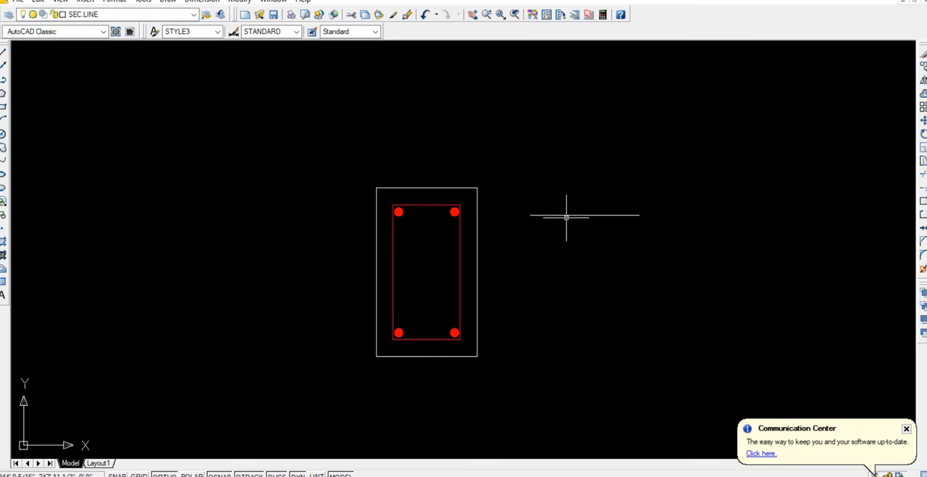
Examine the leader line's general and geometry properties.
{"action": "left_click", "coordinate": [562, 214]}
{"action": "right_click", "coordinate": [563, 215]}
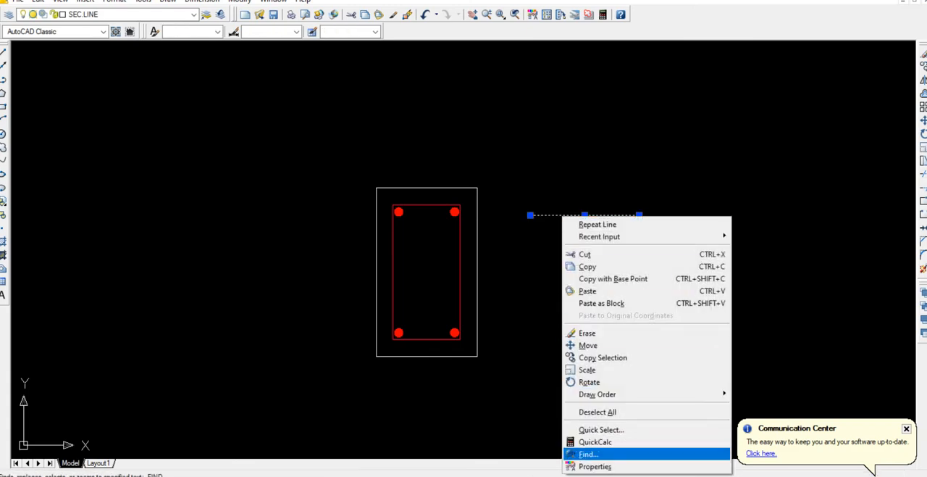
{"action": "left_click", "coordinate": [595, 466]}
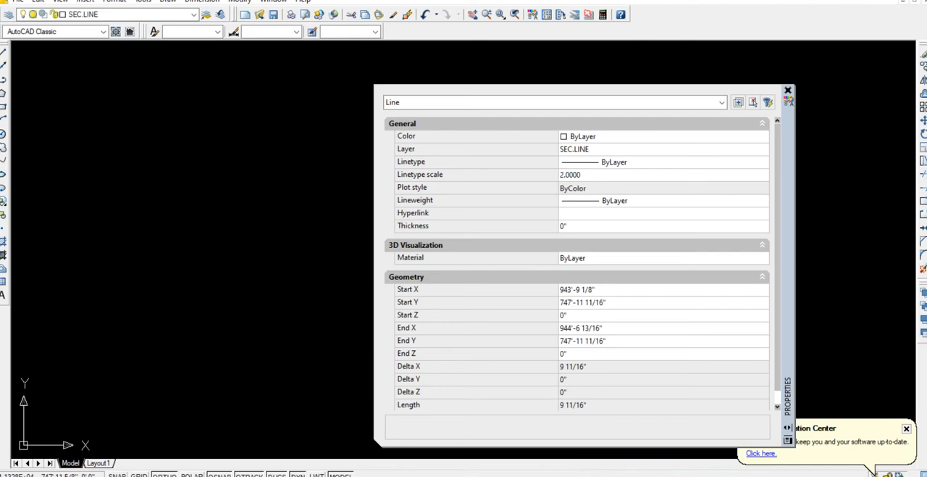
{"action": "scroll", "coordinate": [577, 265], "scroll_direction": "down", "scroll_amount": 1}
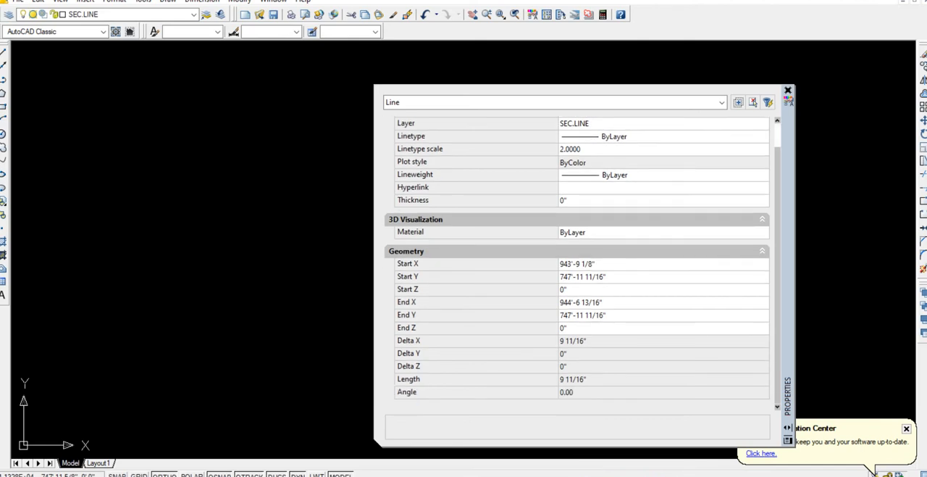
{"action": "scroll", "coordinate": [577, 264], "scroll_direction": "up", "scroll_amount": 1}
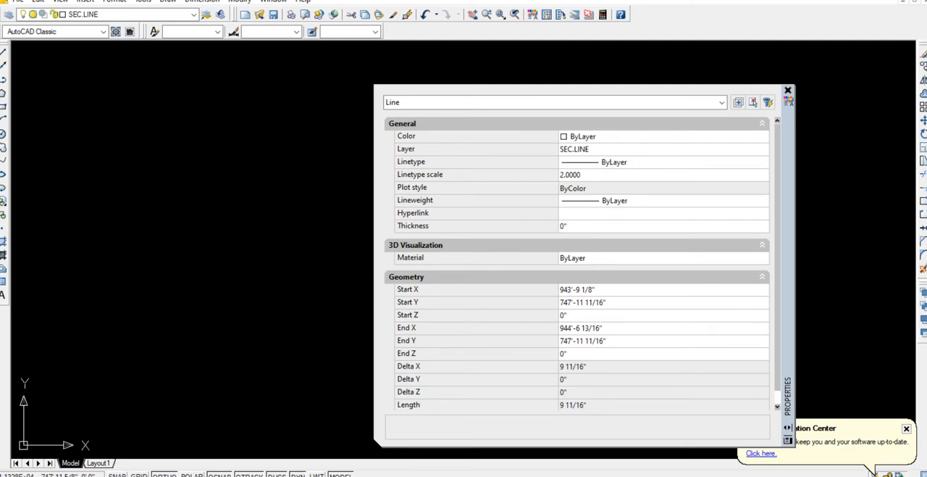
{"action": "left_click", "coordinate": [788, 90]}
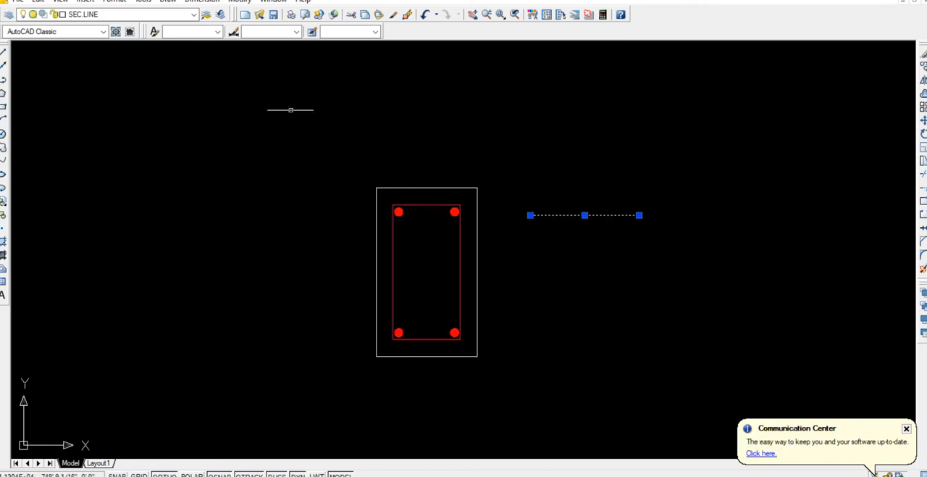
{"action": "key", "text": "Escape"}
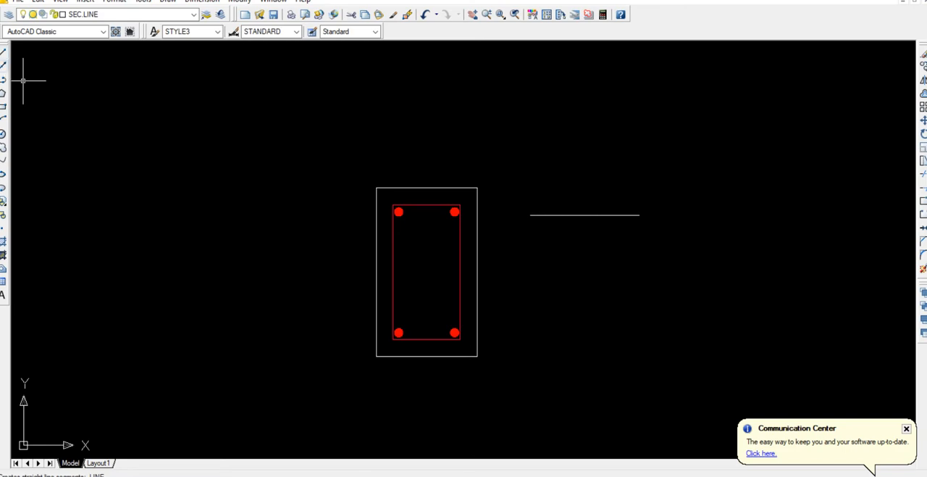
Draw a three-sided polygon inscribed in a circle of about 2 5/16" radius, pointing left, to the left of the section.
{"action": "left_click", "coordinate": [3, 92]}
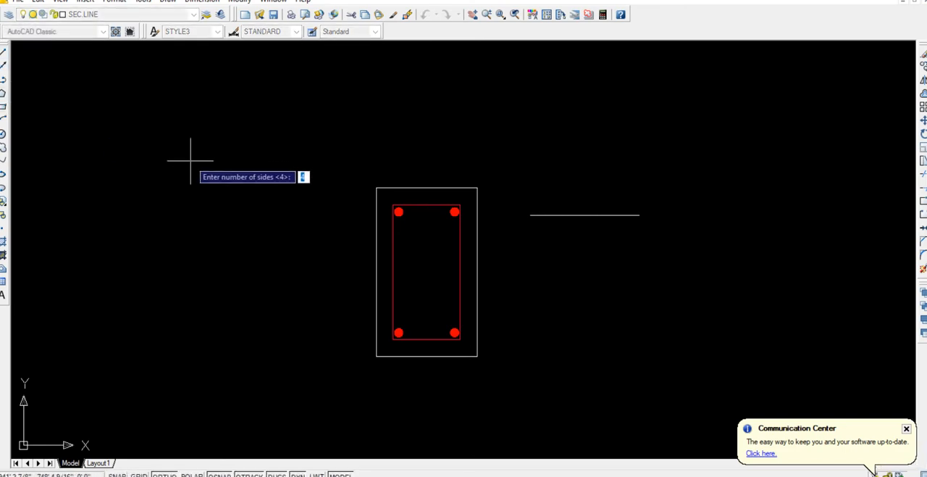
{"action": "type", "text": "4"}
{"action": "key", "text": "Return"}
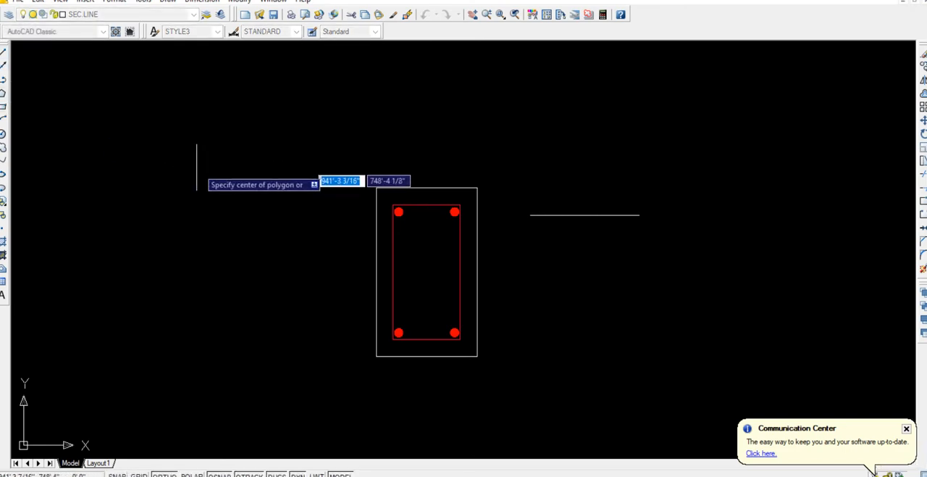
{"action": "left_click", "coordinate": [212, 181]}
{"action": "key", "text": "Down"}
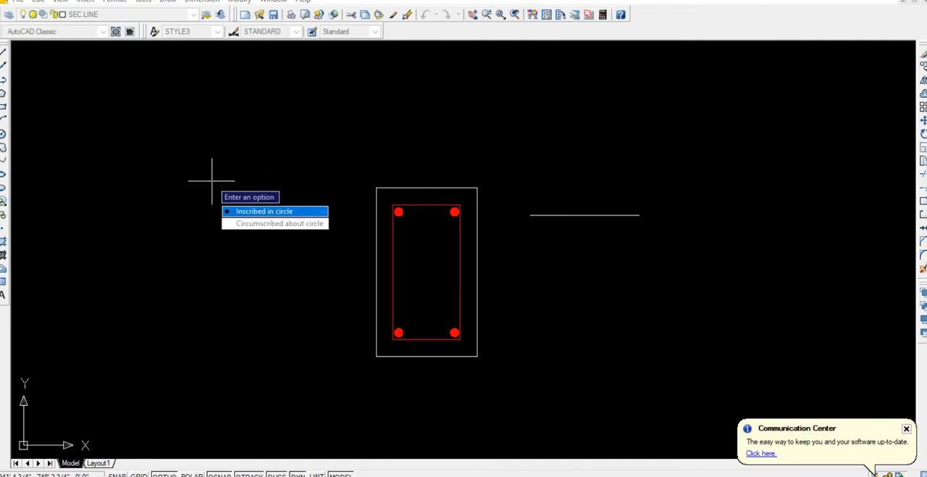
{"action": "key", "text": "Return"}
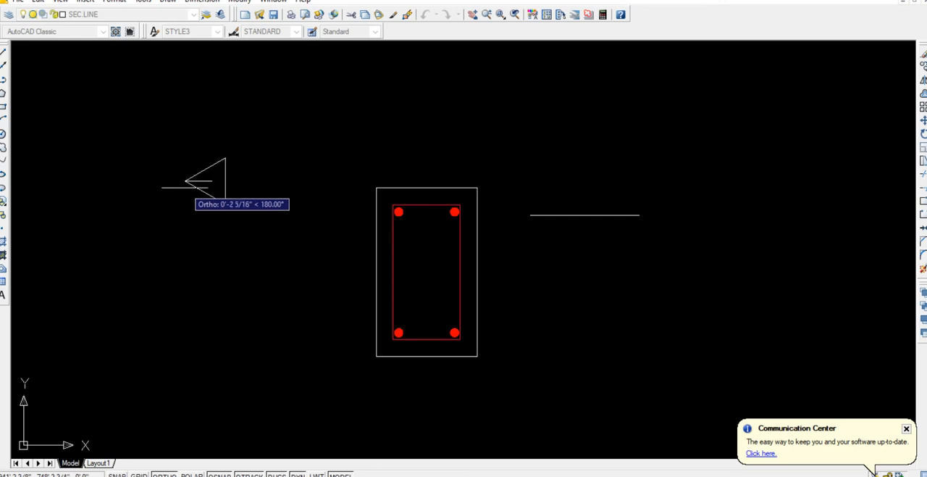
{"action": "left_click", "coordinate": [186, 188]}
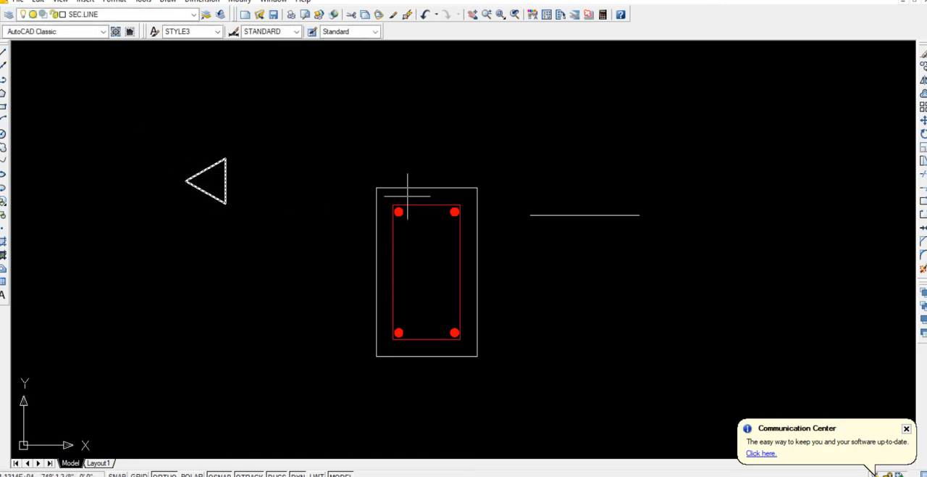
Move the leader line so its left end meets the midpoint of the triangle's vertical side.
{"action": "left_click", "coordinate": [558, 215]}
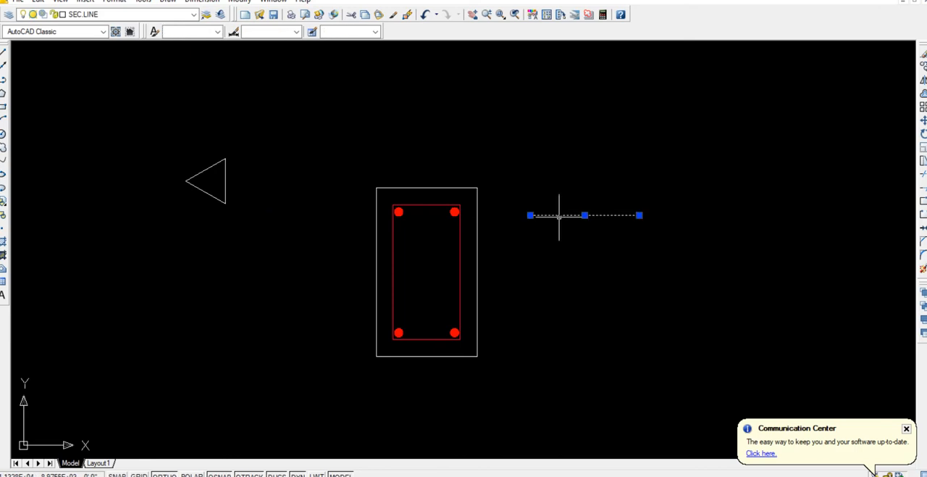
{"action": "type", "text": "m"}
{"action": "key", "text": "Return"}
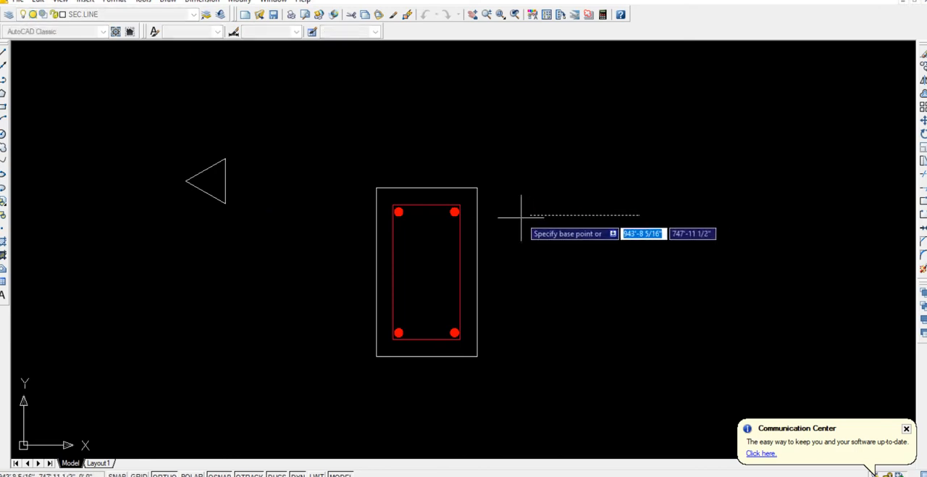
{"action": "left_click", "coordinate": [530, 215]}
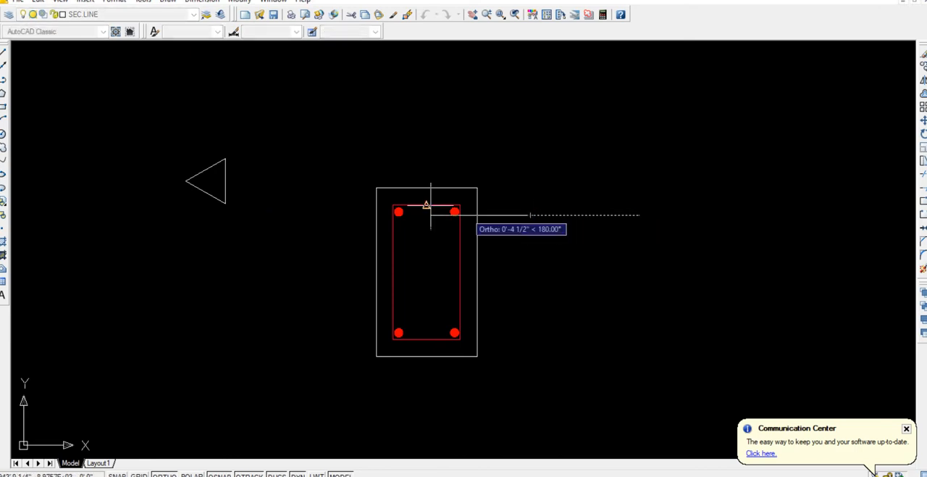
{"action": "left_click", "coordinate": [226, 180]}
Copy the triangle and leader line from the arrow tip to the centres of the upper-right and lower-right bars.
{"action": "left_click", "coordinate": [253, 211]}
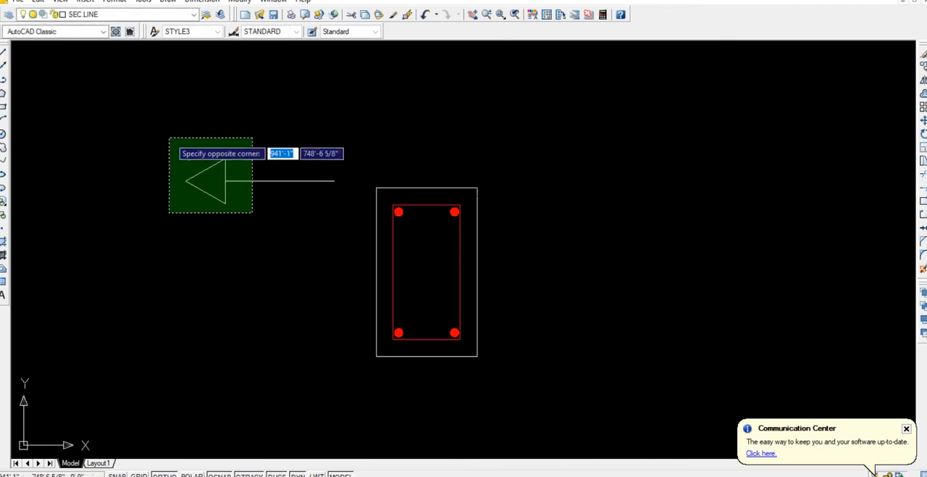
{"action": "left_click", "coordinate": [169, 137]}
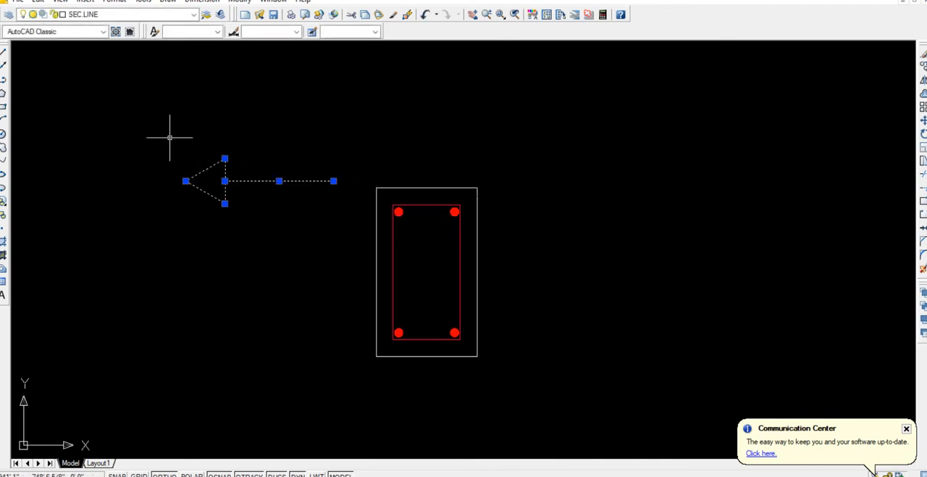
{"action": "type", "text": "co"}
{"action": "key", "text": "Return"}
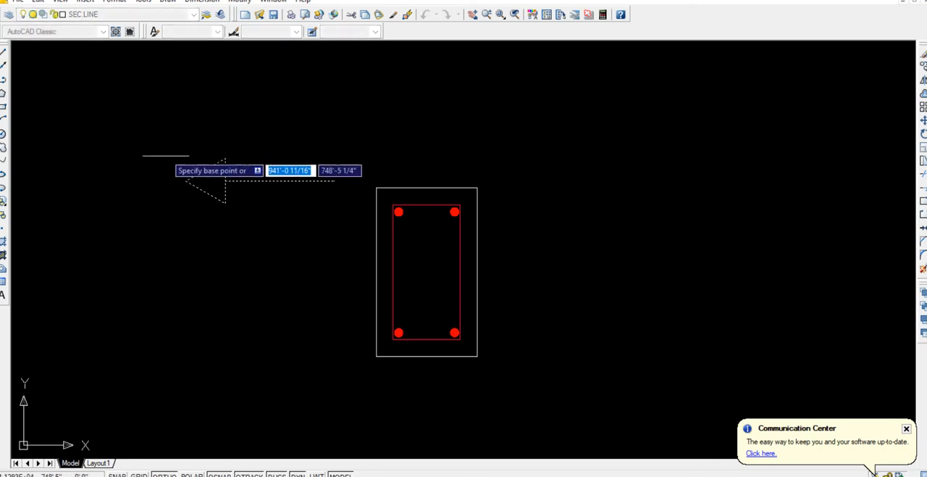
{"action": "left_click", "coordinate": [186, 180]}
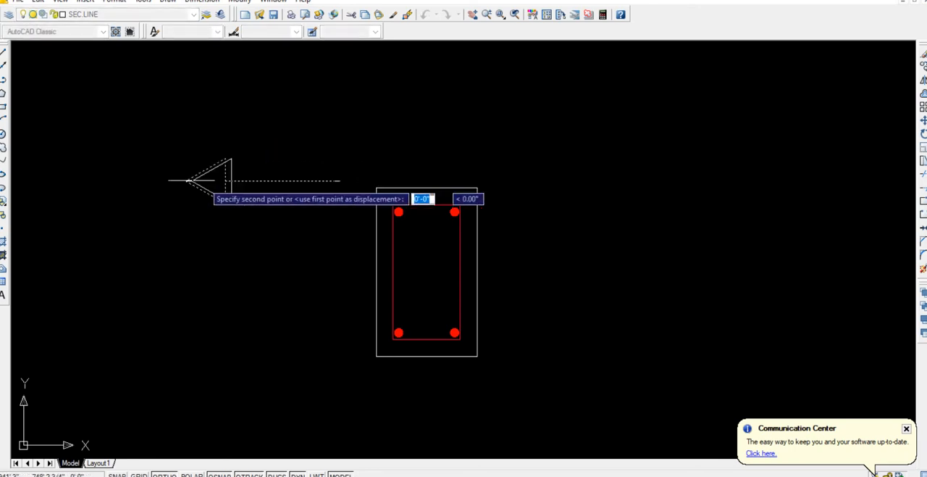
{"action": "left_click", "coordinate": [455, 212]}
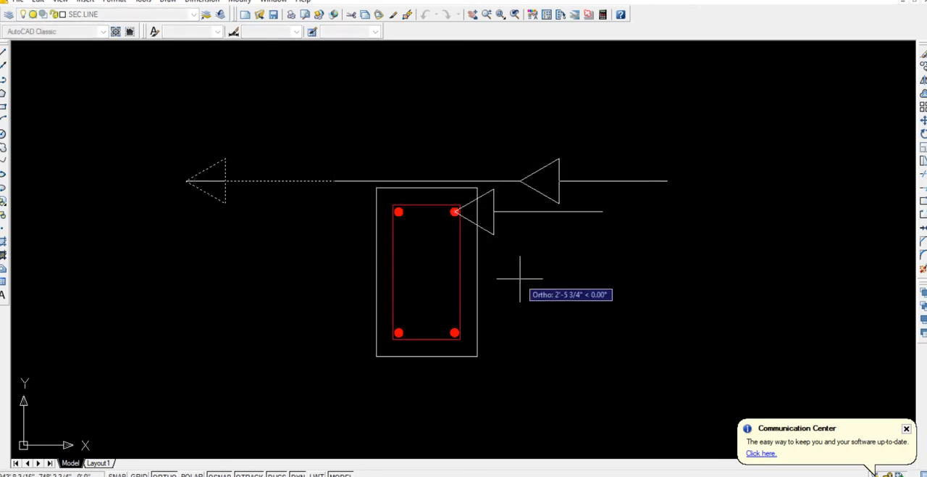
{"action": "left_click", "coordinate": [455, 333]}
{"action": "key", "text": "Return"}
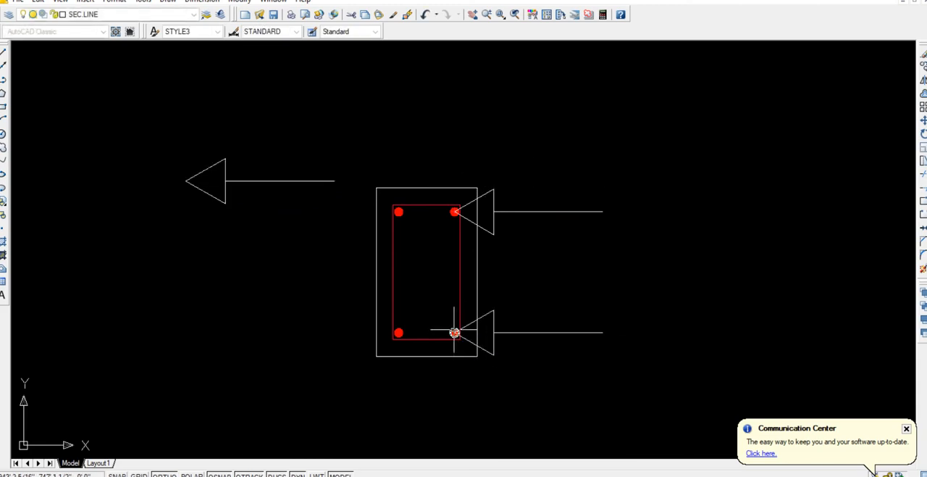
Scale the arrow at the lower-right bar down to about 3/8 of its size, using a base point to the right of the section.
{"action": "left_click", "coordinate": [631, 376]}
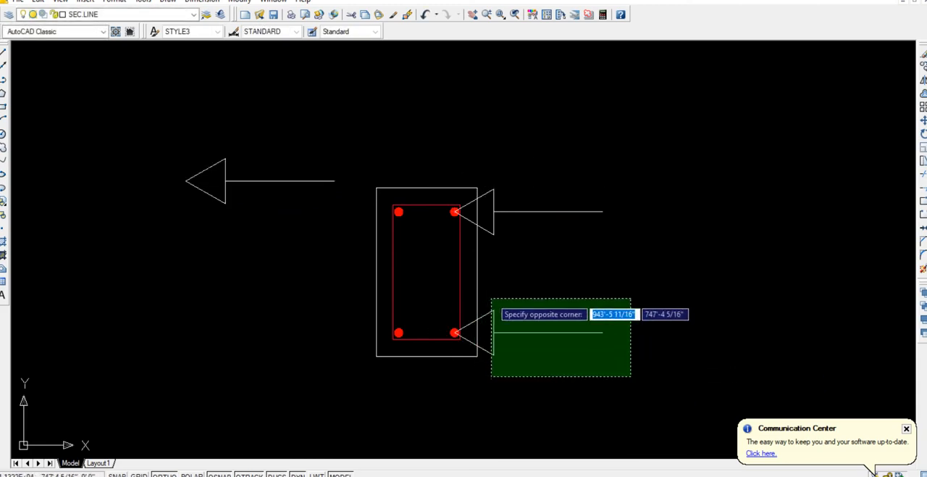
{"action": "left_click", "coordinate": [488, 297]}
{"action": "type", "text": "SC"}
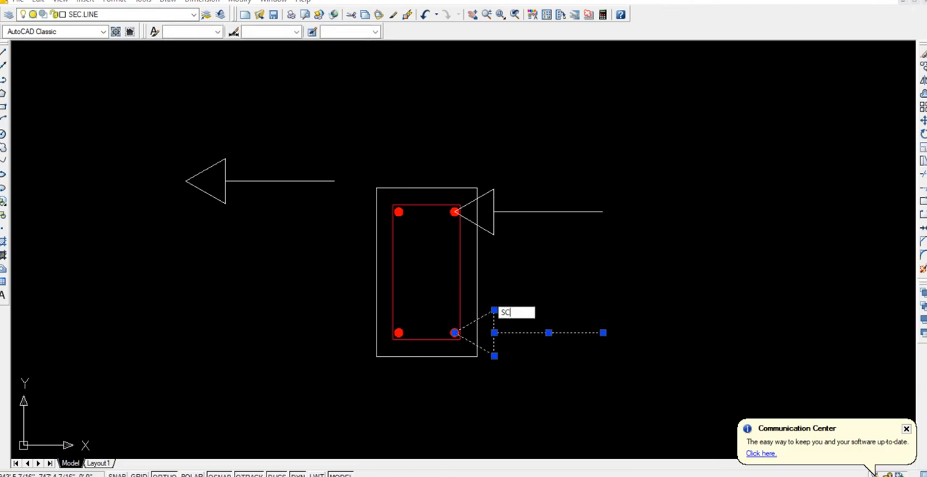
{"action": "type", "text": "ALE"}
{"action": "key", "text": "Return"}
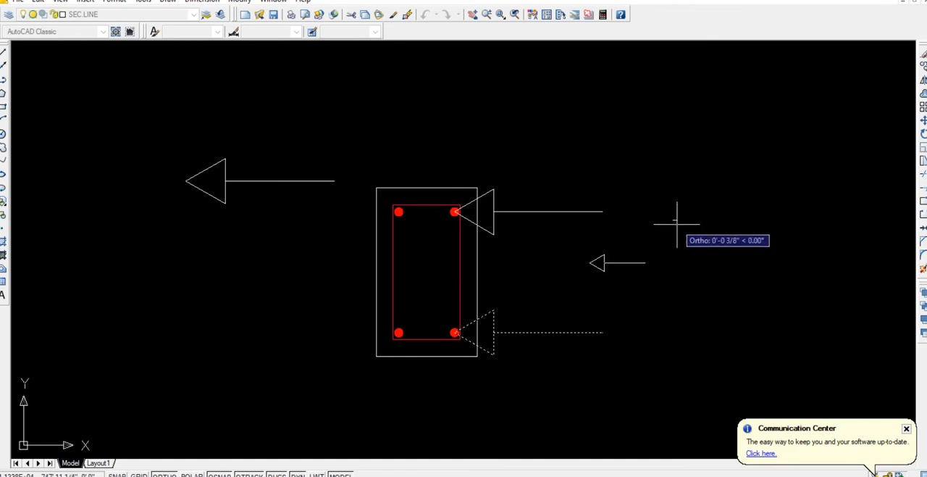
{"action": "left_click", "coordinate": [678, 224]}
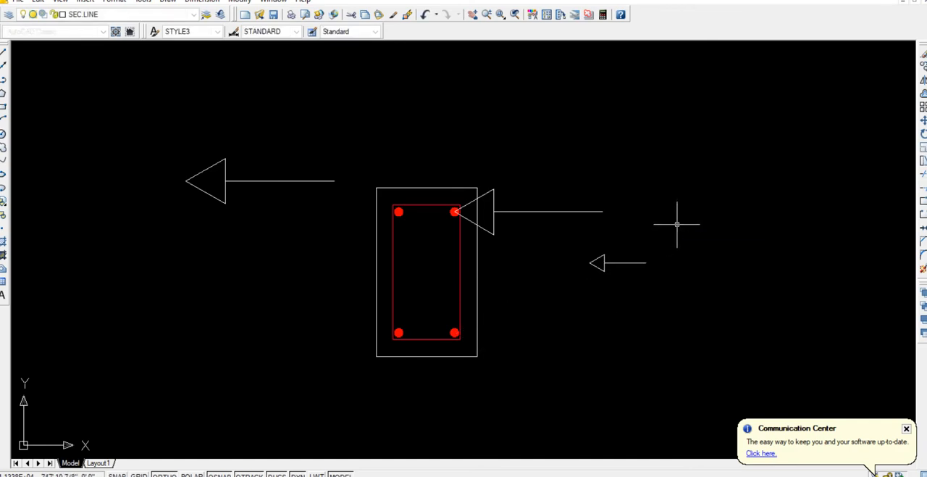
Copy the small arrow from its tip to the centre of the lower-right bar.
{"action": "left_click", "coordinate": [614, 255]}
{"action": "left_click", "coordinate": [563, 246]}
{"action": "type", "text": "c"}
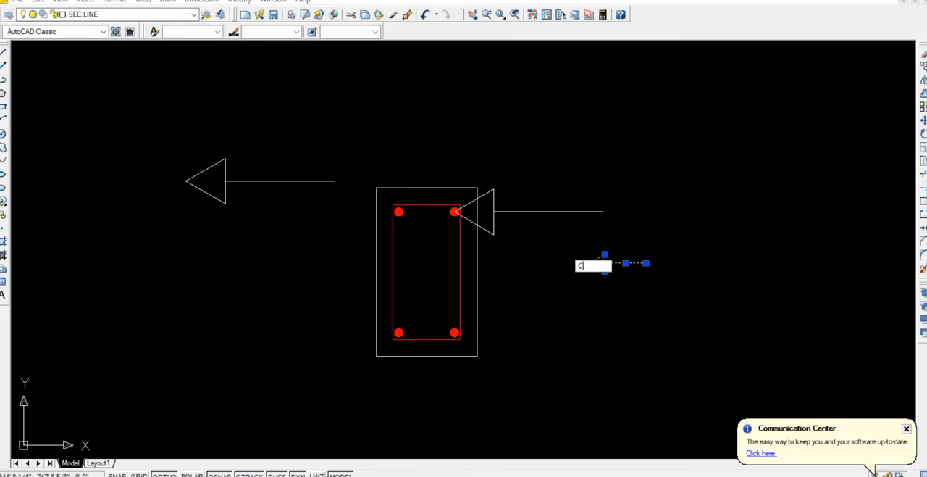
{"action": "type", "text": "o"}
{"action": "key", "text": "Return"}
{"action": "left_click", "coordinate": [589, 262]}
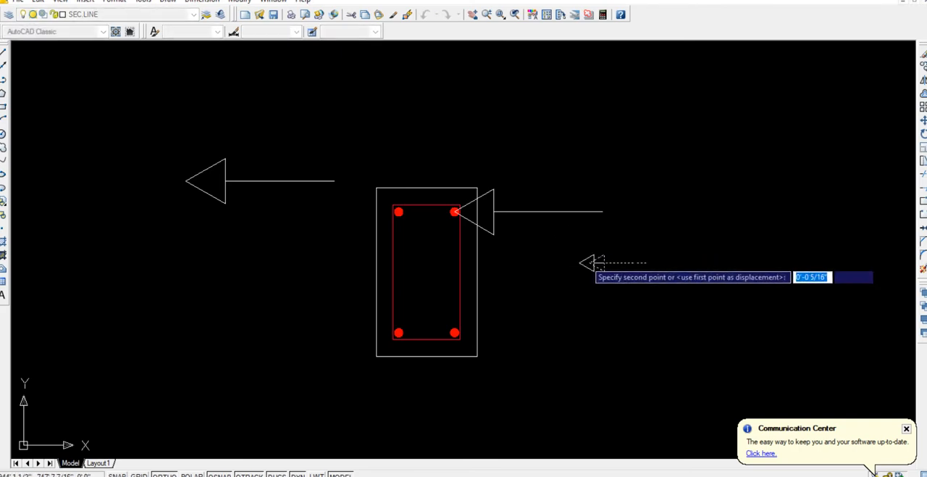
{"action": "left_click", "coordinate": [454, 334]}
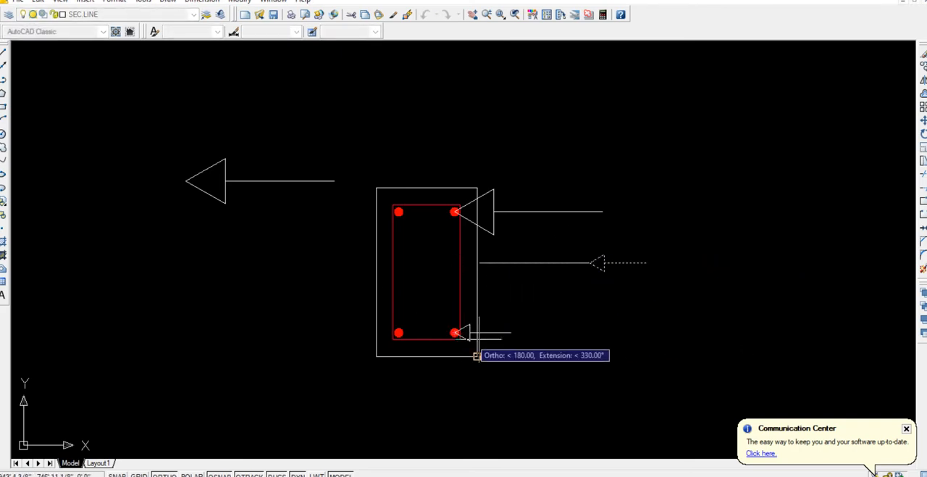
{"action": "key", "text": "Escape"}
Delete the large triangle and leader line at the upper-right bar.
{"action": "left_click", "coordinate": [509, 258]}
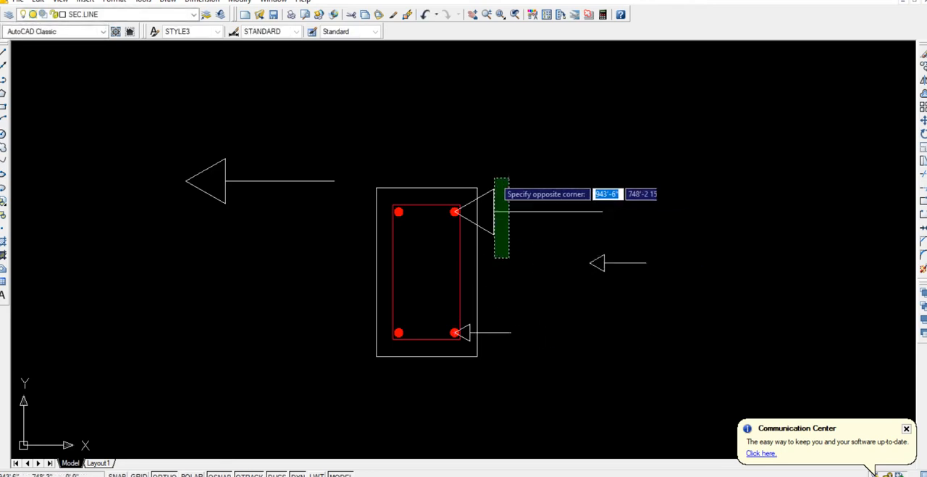
{"action": "left_click", "coordinate": [487, 165]}
{"action": "key", "text": "Delete"}
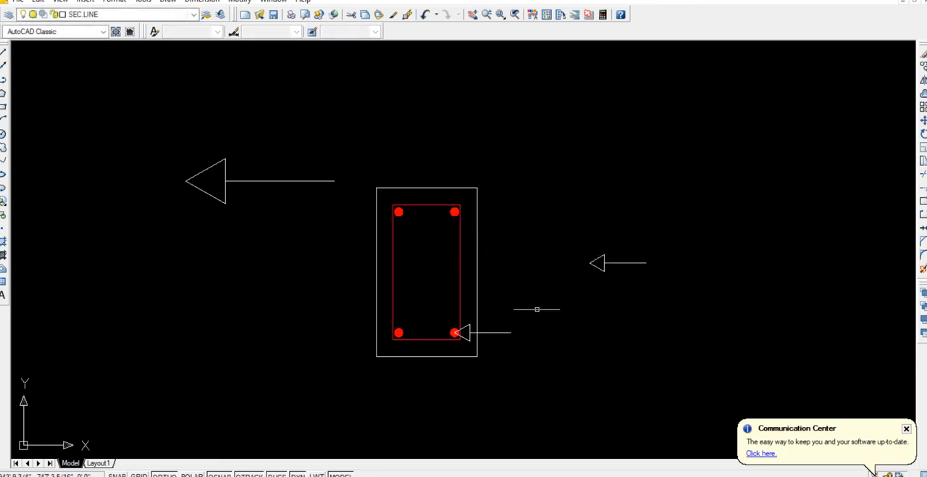
Copy the small arrow from the lower-right bar's centre to the upper-right bar's centre.
{"action": "left_click", "coordinate": [472, 342]}
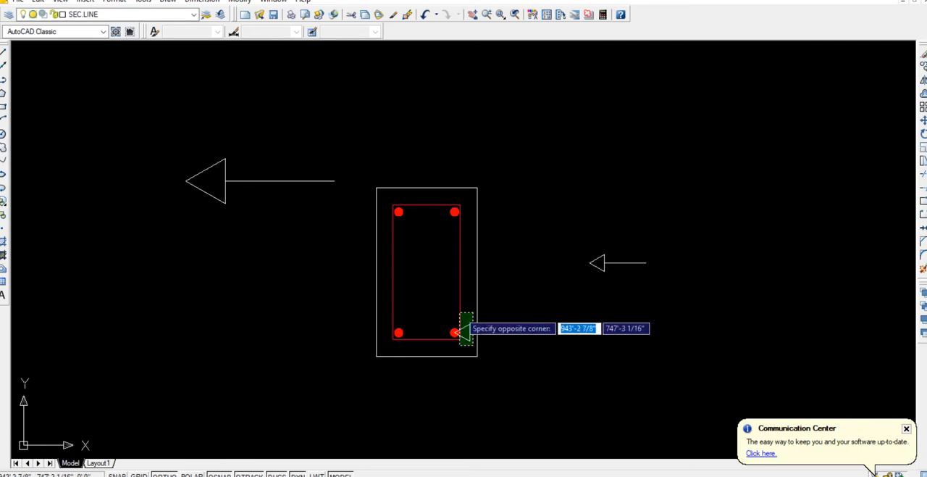
{"action": "left_click", "coordinate": [461, 313]}
{"action": "type", "text": "c"}
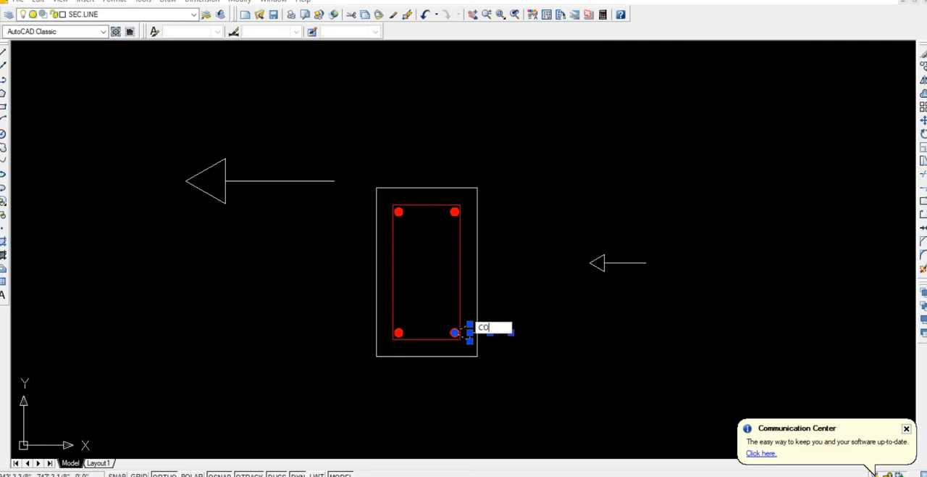
{"action": "type", "text": "o"}
{"action": "key", "text": "Return"}
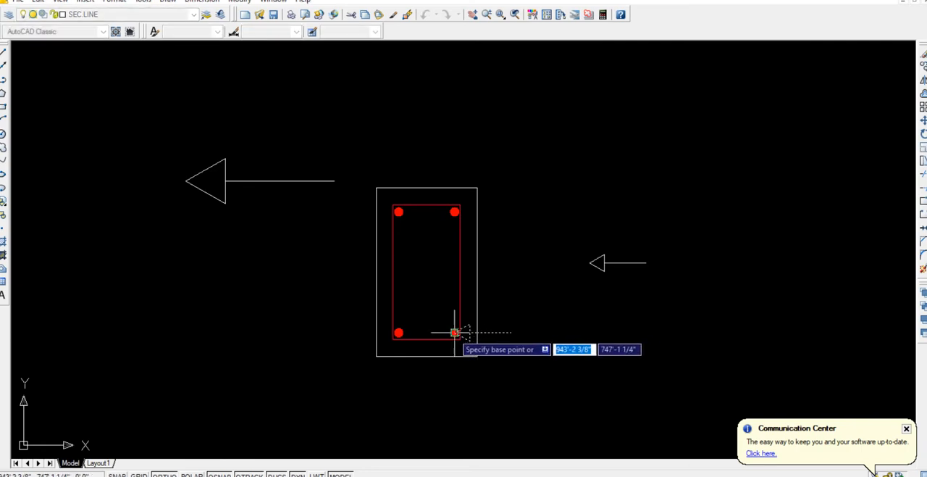
{"action": "left_click", "coordinate": [455, 332]}
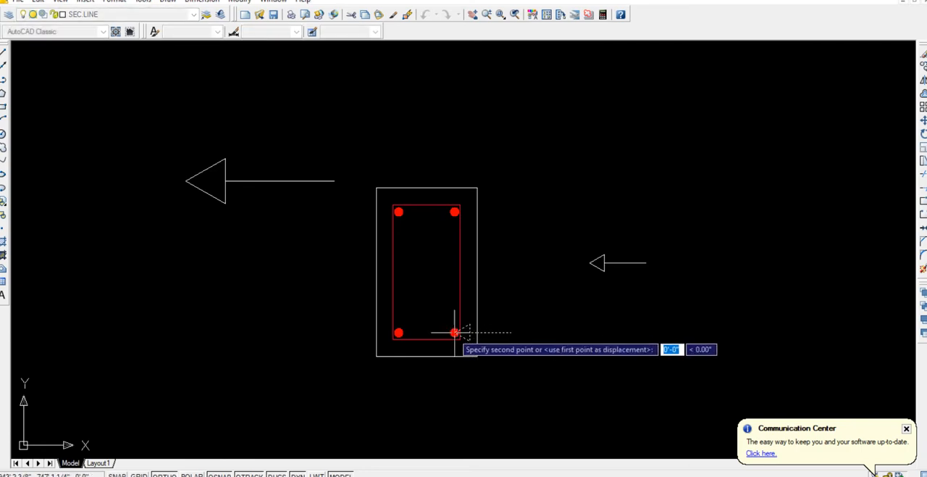
{"action": "left_click", "coordinate": [455, 211]}
Delete the original large arrow to the left of the section.
{"action": "scroll", "coordinate": [327, 288], "scroll_direction": "down", "scroll_amount": 3}
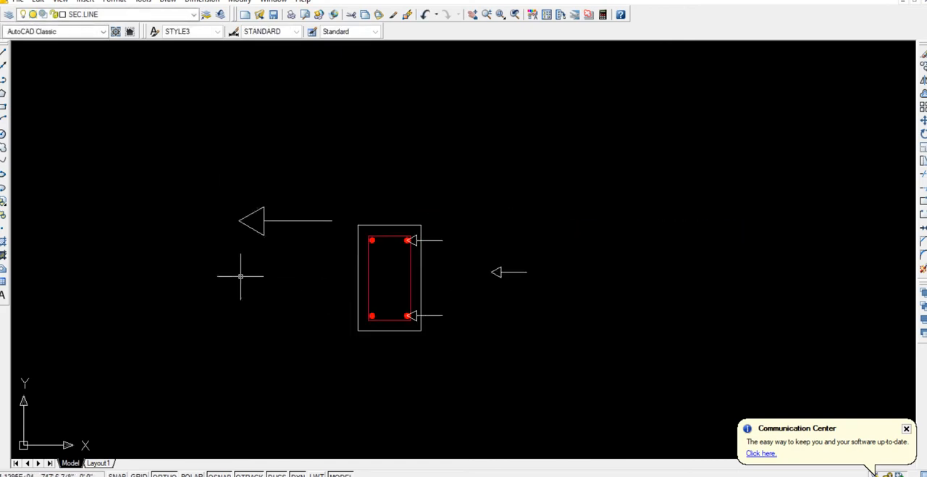
{"action": "left_click", "coordinate": [313, 249]}
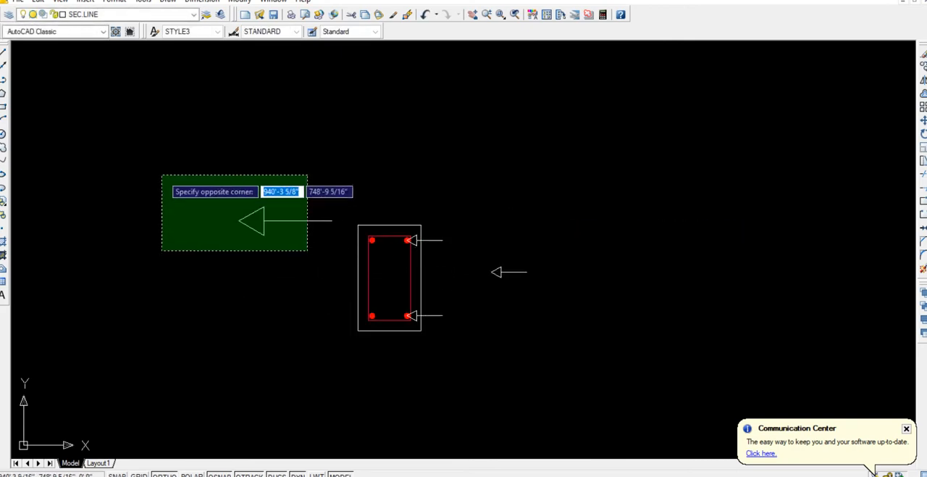
{"action": "left_click", "coordinate": [162, 174]}
{"action": "key", "text": "Delete"}
Copy the PB-1 label from the beam layout and paste it to the right of the cross-section.
{"action": "scroll", "coordinate": [98, 171], "scroll_direction": "down", "scroll_amount": 3}
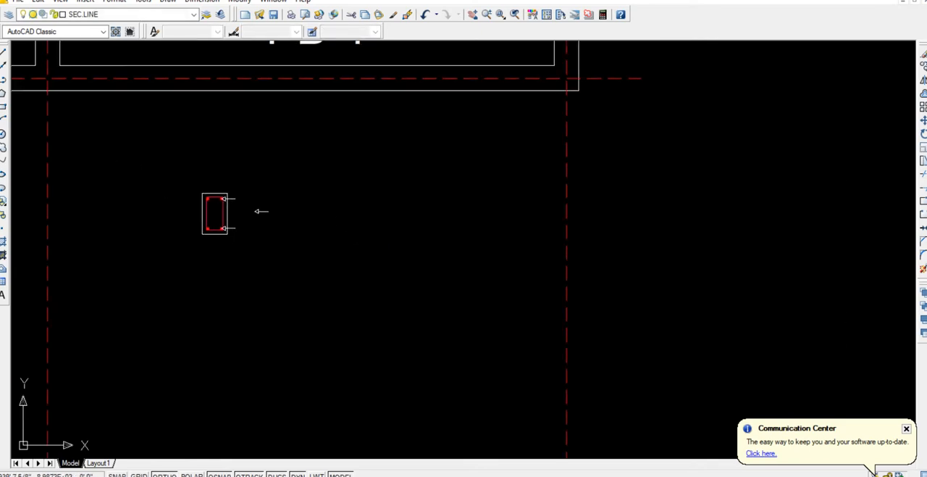
{"action": "middle_click_drag", "start_coordinate": [170, 115], "coordinate": [238, 182]}
{"action": "left_click", "coordinate": [339, 97]}
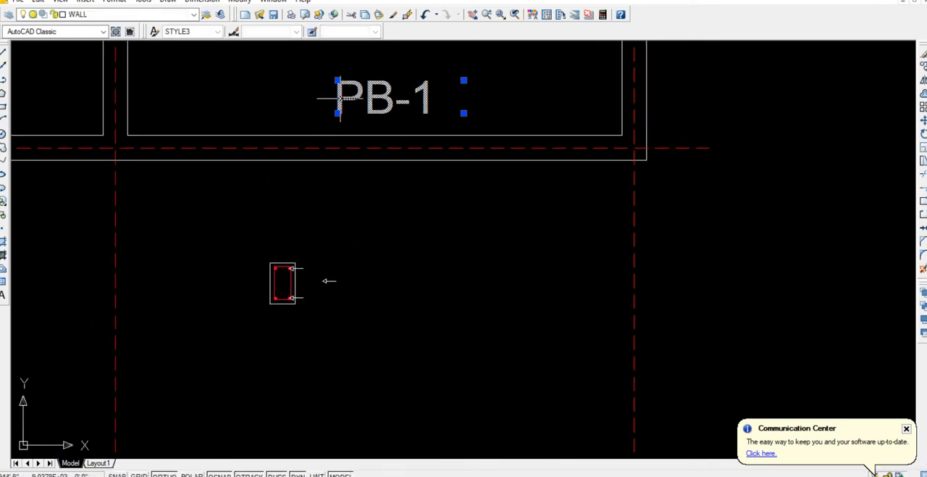
{"action": "key", "text": "ctrl+c"}
{"action": "key", "text": "ctrl+v"}
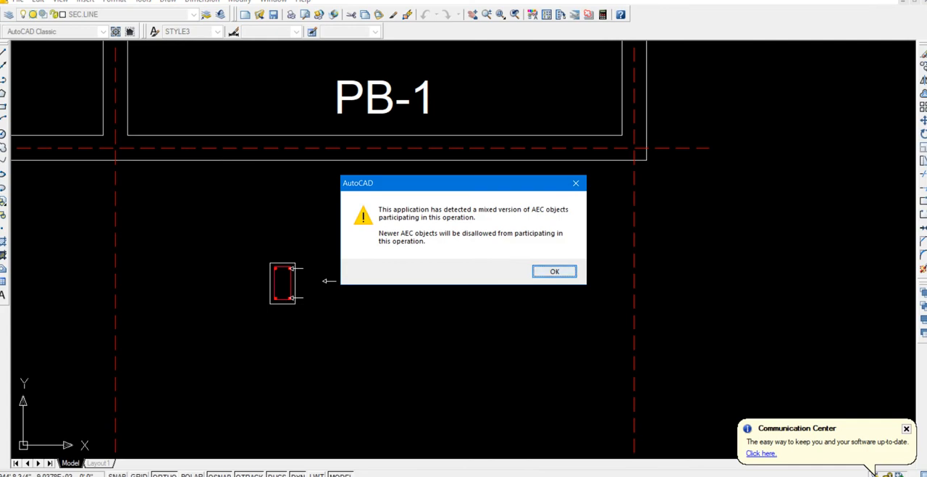
{"action": "left_click", "coordinate": [554, 272]}
{"action": "scroll", "coordinate": [280, 333], "scroll_direction": "up", "scroll_amount": 4}
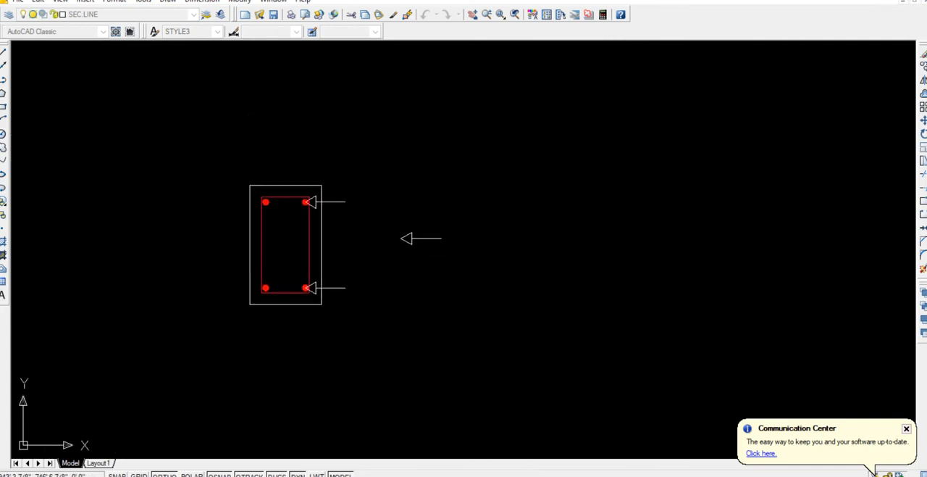
{"action": "left_click", "coordinate": [355, 233]}
{"action": "left_click", "coordinate": [368, 223]}
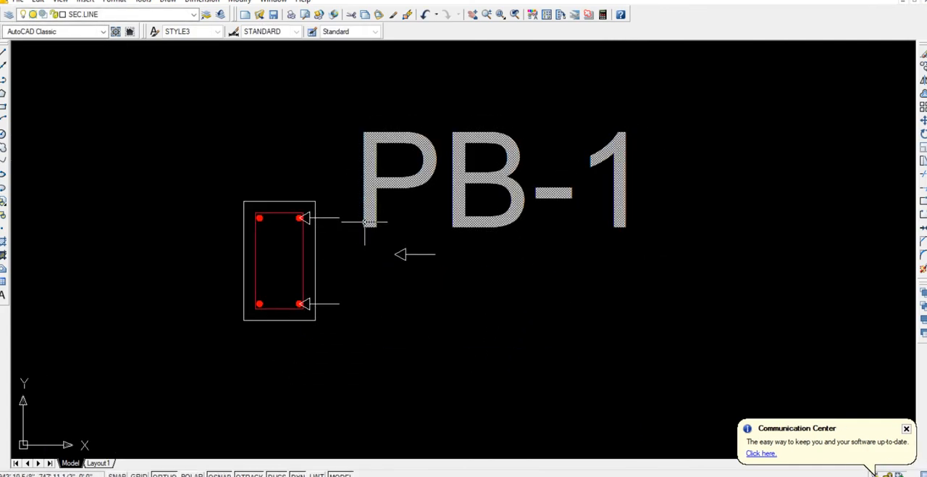
Set the pasted PB-1 label's text height to 2".
{"action": "right_click", "coordinate": [366, 209]}
{"action": "left_click", "coordinate": [435, 471]}
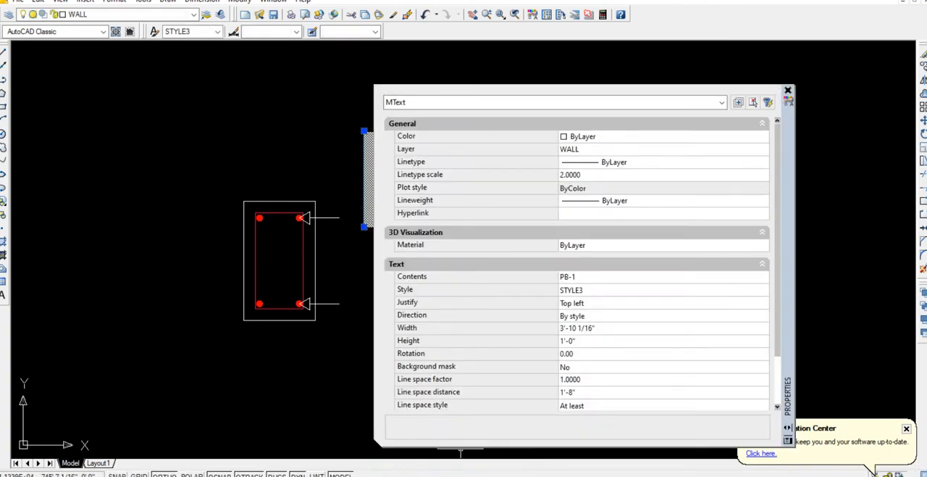
{"action": "left_click", "coordinate": [569, 341]}
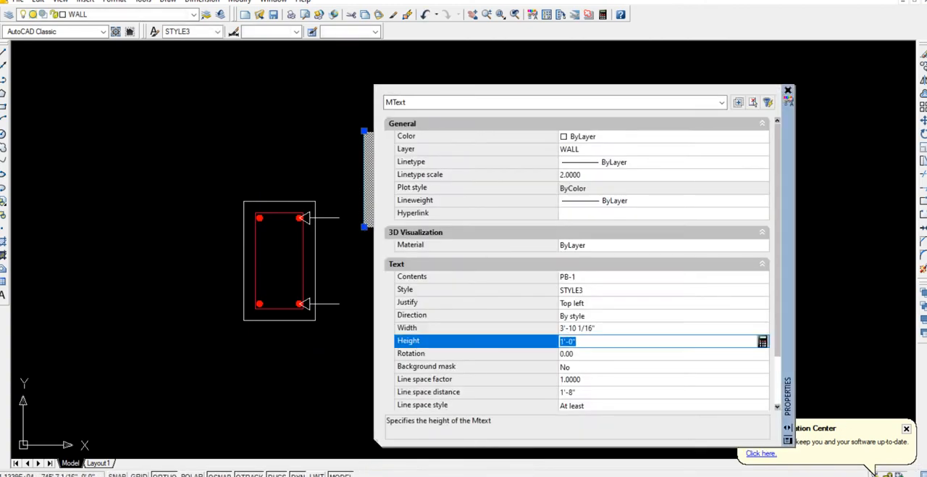
{"action": "type", "text": "5"}
{"action": "key", "text": "Tab"}
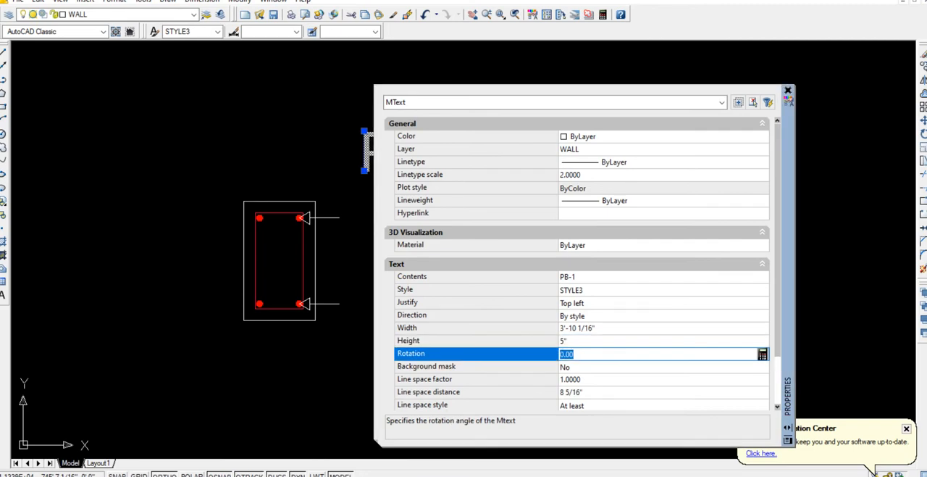
{"action": "left_click", "coordinate": [569, 340]}
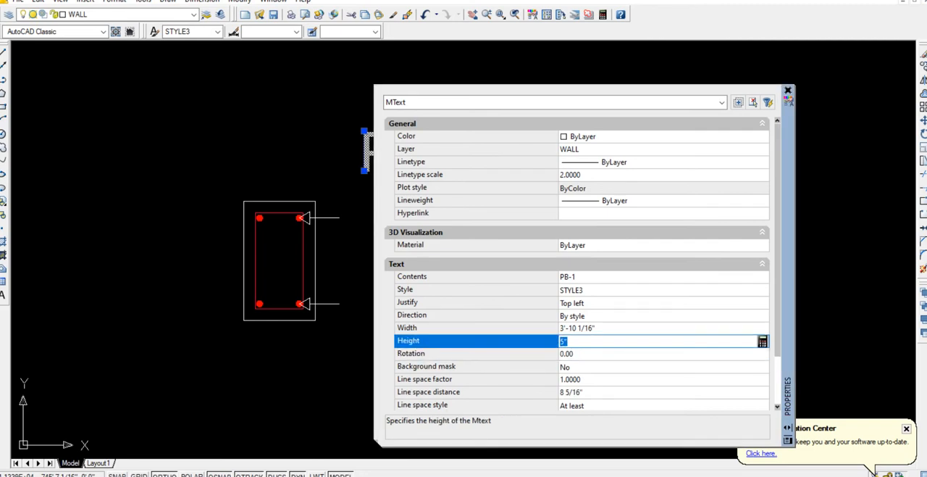
{"action": "type", "text": "2"}
{"action": "key", "text": "Tab"}
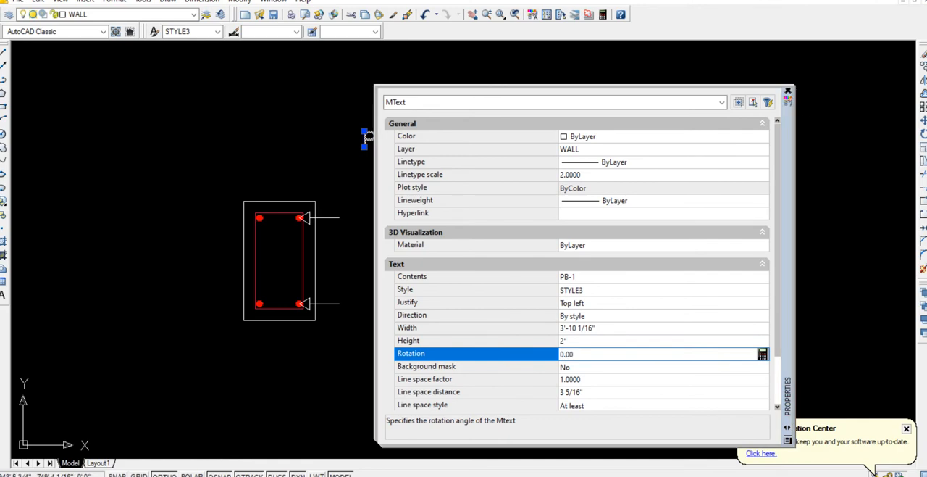
{"action": "left_click", "coordinate": [788, 91]}
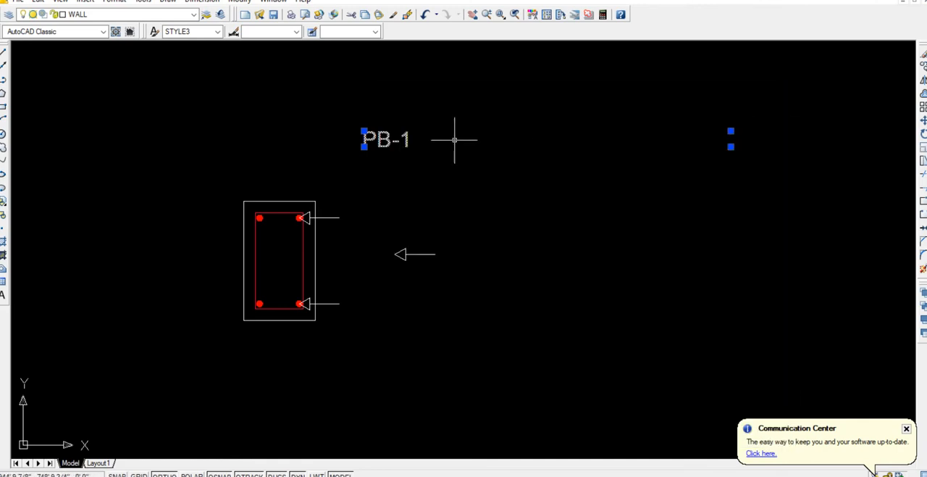
Move the small PB-1 label down and about 2 1/4" left so it sits at the end of the upper arrow's leader line.
{"action": "type", "text": "co"}
{"action": "key", "text": "Return"}
{"action": "left_click", "coordinate": [580, 196]}
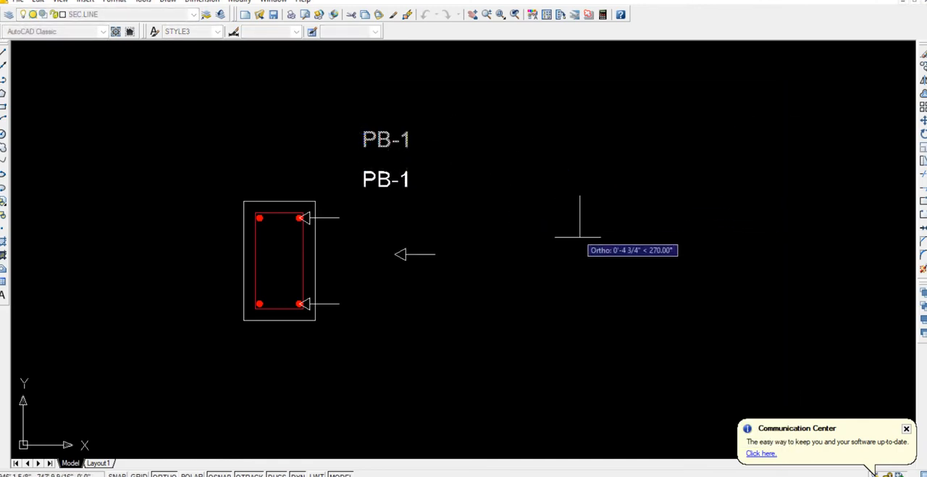
{"action": "left_click", "coordinate": [563, 270]}
{"action": "left_click", "coordinate": [385, 214]}
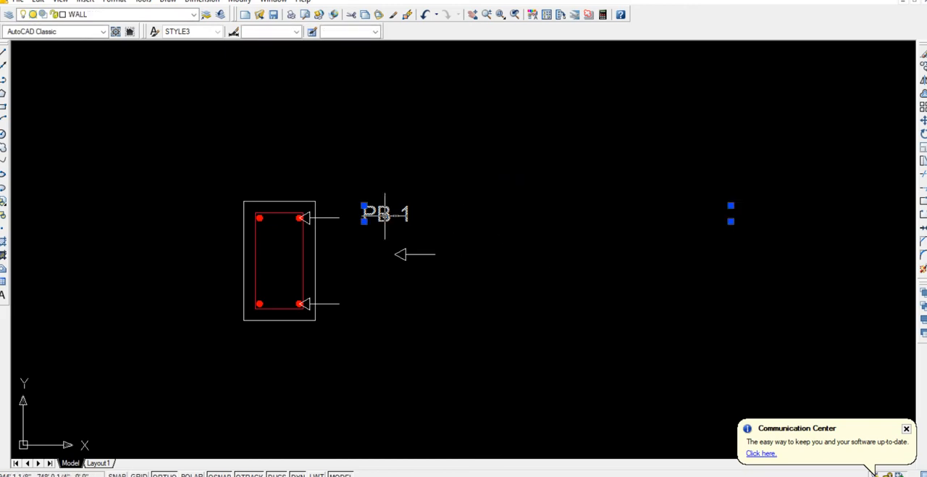
{"action": "type", "text": "m"}
{"action": "key", "text": "Return"}
{"action": "left_click", "coordinate": [553, 276]}
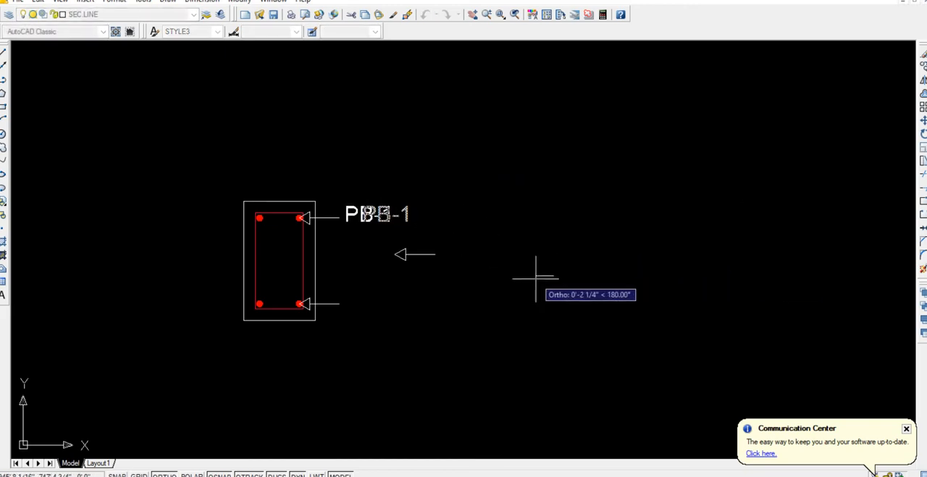
{"action": "left_click", "coordinate": [536, 277]}
Change the label beside the upper arrow to read 2#6 BARS.
{"action": "double_click", "coordinate": [368, 214]}
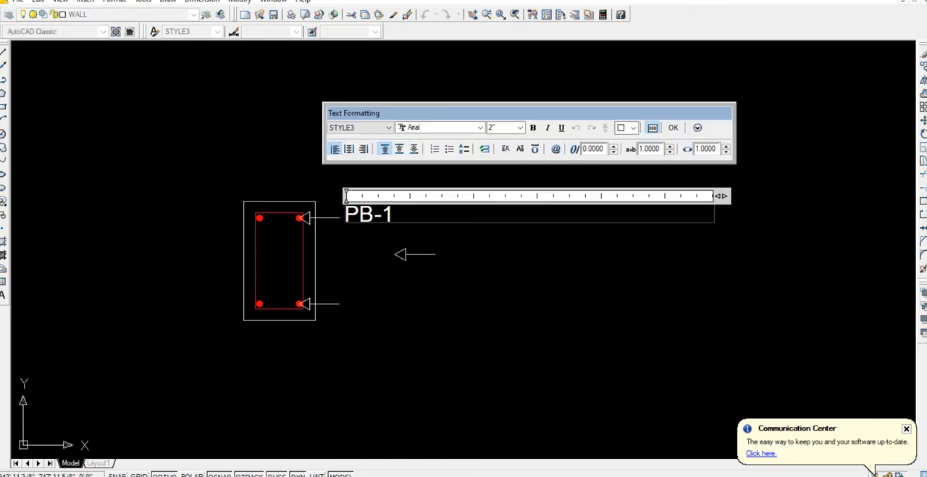
{"action": "type", "text": "2"}
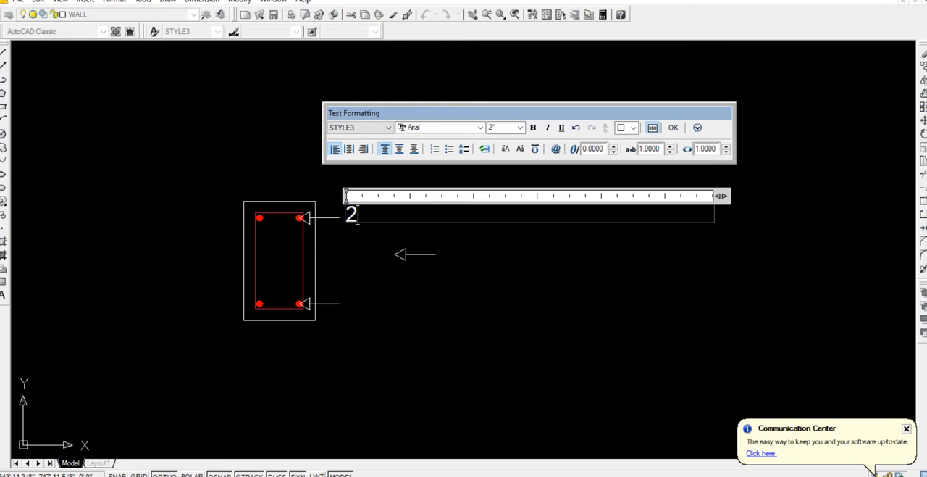
{"action": "type", "text": "#6 BARS"}
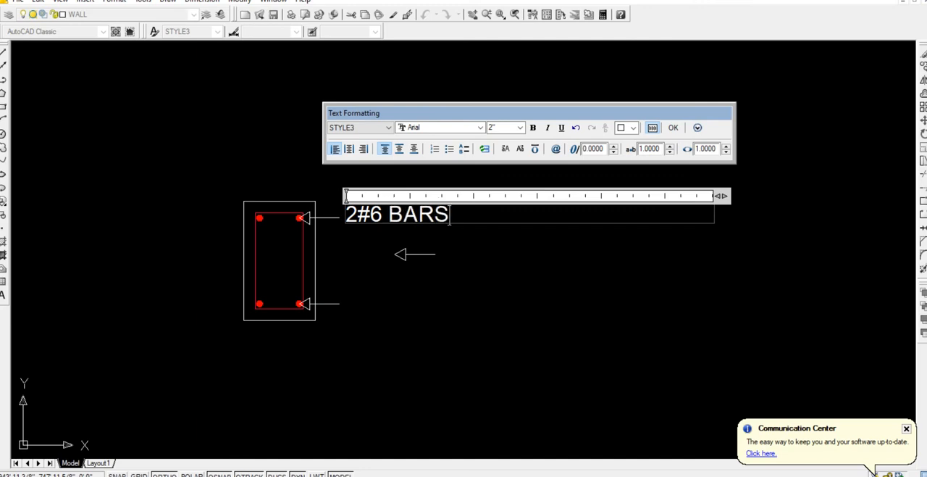
{"action": "left_click", "coordinate": [534, 271]}
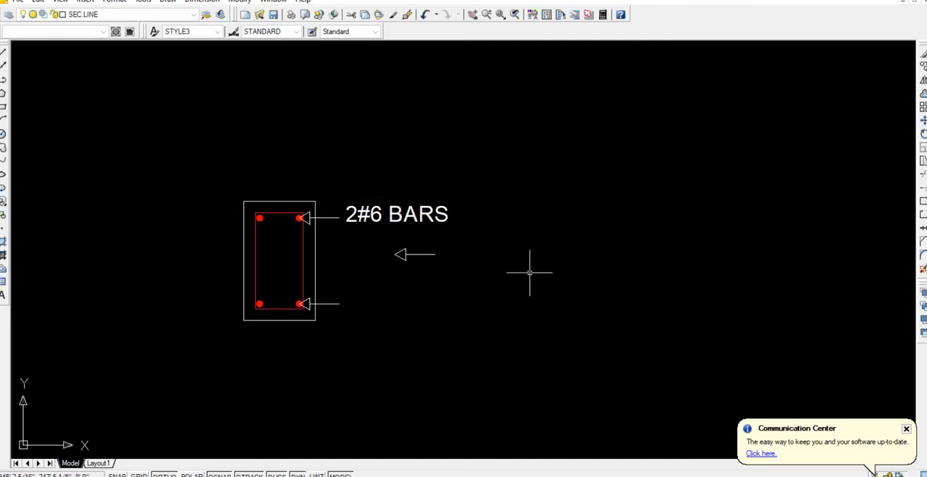
Copy the 2#6 BARS label straight down about 11 1/8" so the copy sits beside the lower arrow.
{"action": "left_click", "coordinate": [431, 213]}
{"action": "type", "text": "co"}
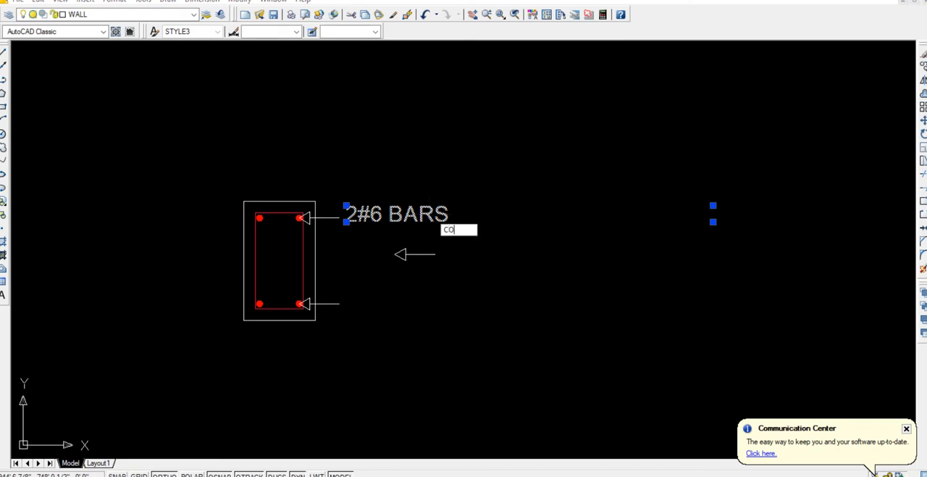
{"action": "key", "text": "Return"}
{"action": "left_click", "coordinate": [529, 215]}
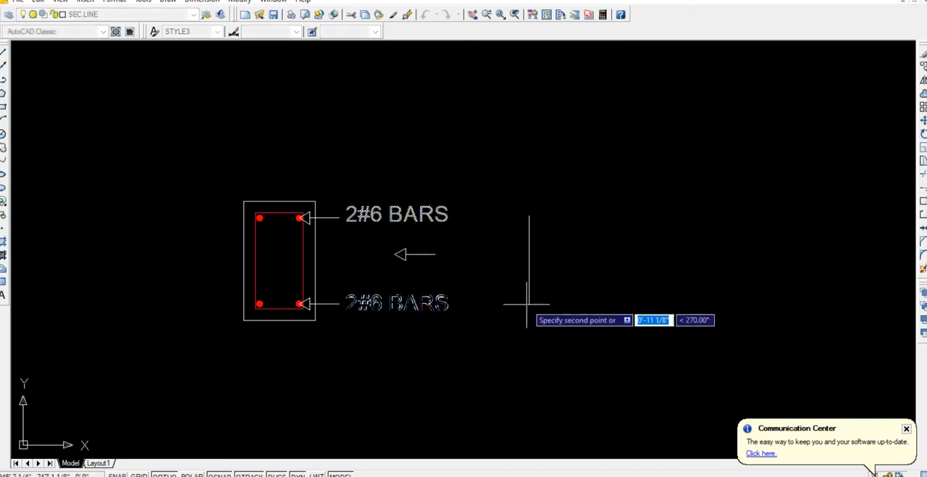
{"action": "key", "text": "Escape"}
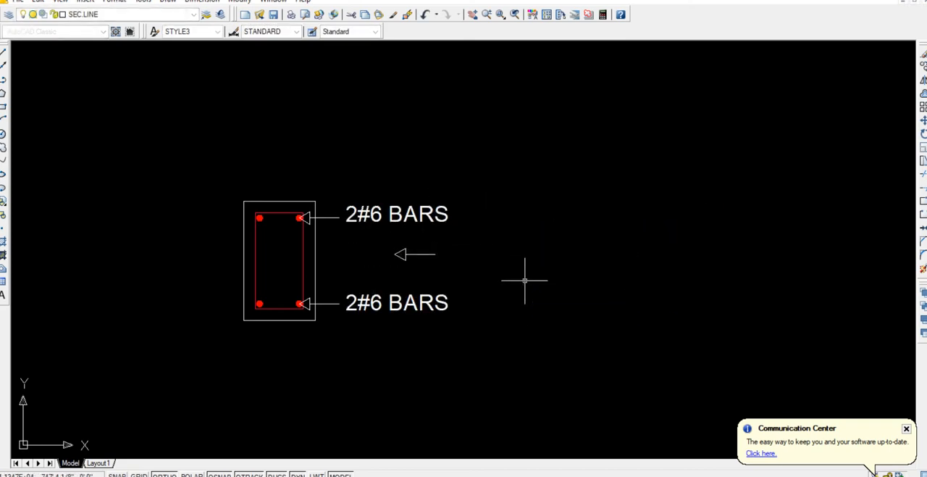
Copy the loose leader arrow so its tip touches the right side of the red stirrup at mid-height.
{"action": "left_click", "coordinate": [435, 260]}
{"action": "left_click", "coordinate": [384, 242]}
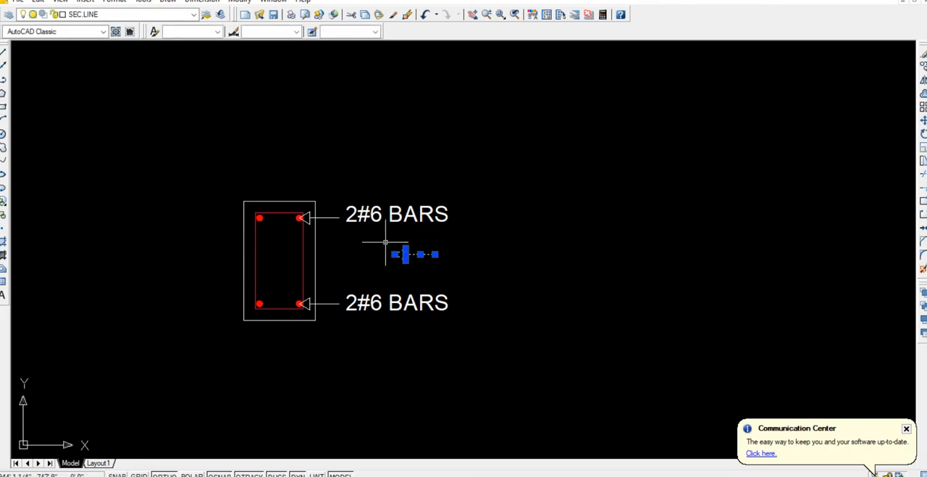
{"action": "type", "text": "co"}
{"action": "key", "text": "Return"}
{"action": "scroll", "coordinate": [388, 266], "scroll_direction": "up", "scroll_amount": 4}
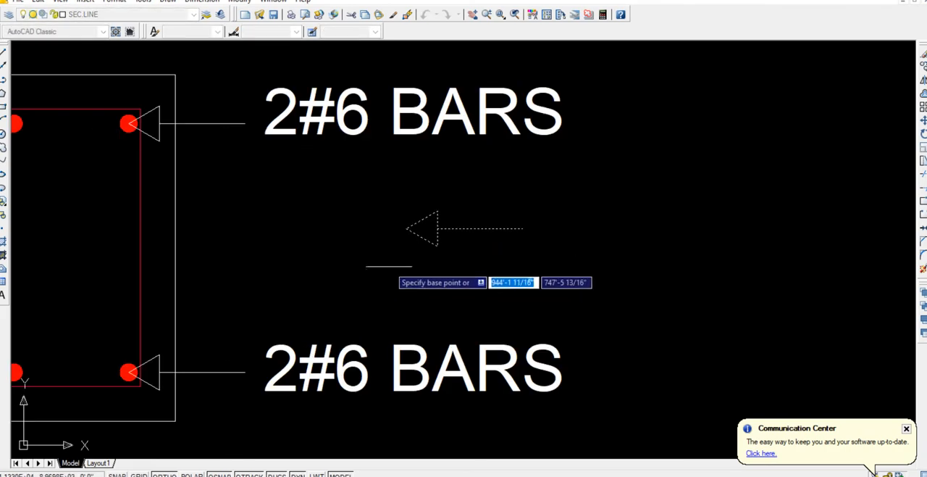
{"action": "left_click", "coordinate": [407, 228]}
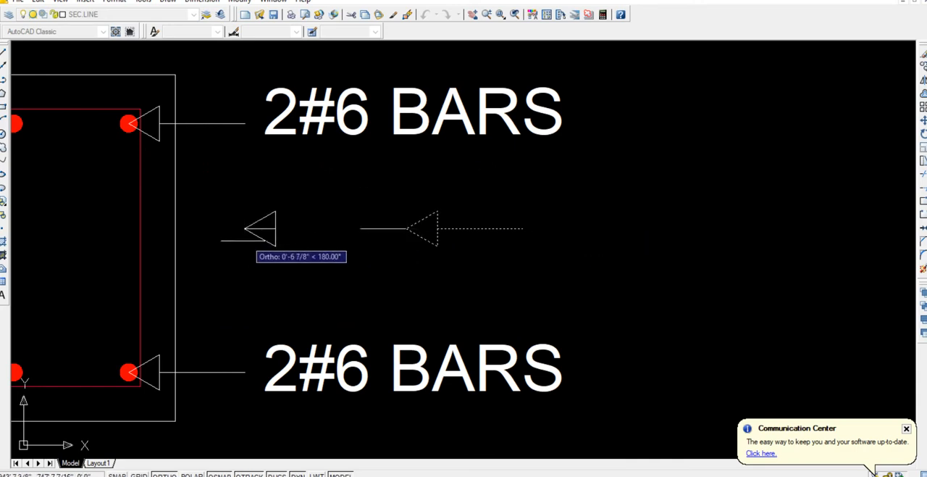
{"action": "left_click", "coordinate": [140, 249]}
{"action": "key", "text": "F8"}
{"action": "key", "text": "Escape"}
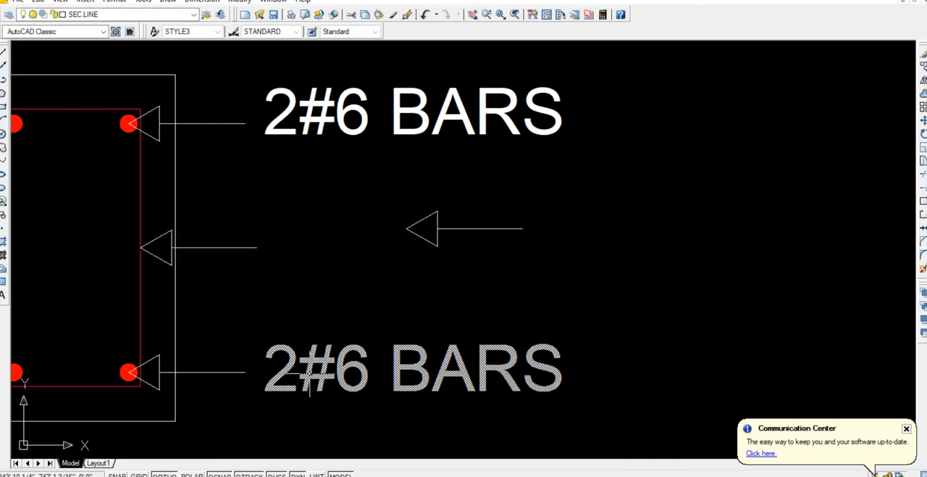
Delete the spare leader arrow to the right of the cross-section.
{"action": "left_click", "coordinate": [472, 208]}
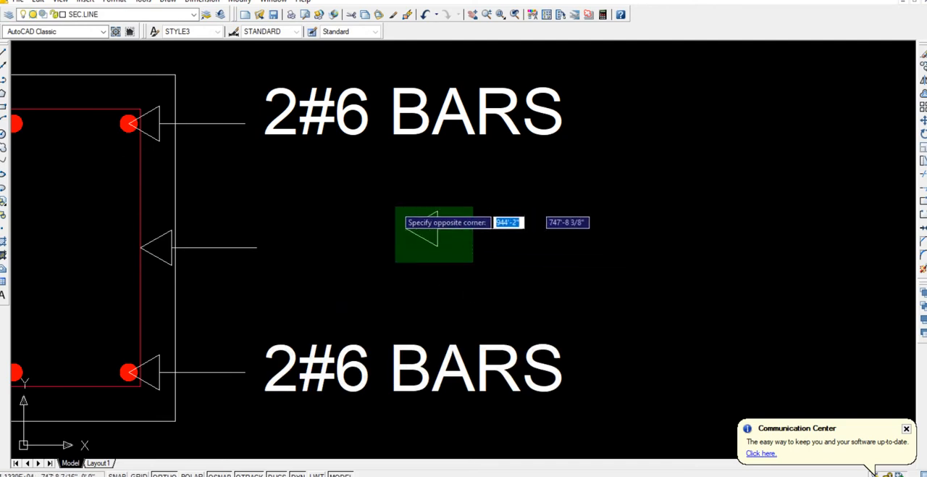
{"action": "left_click", "coordinate": [395, 262]}
{"action": "key", "text": "Delete"}
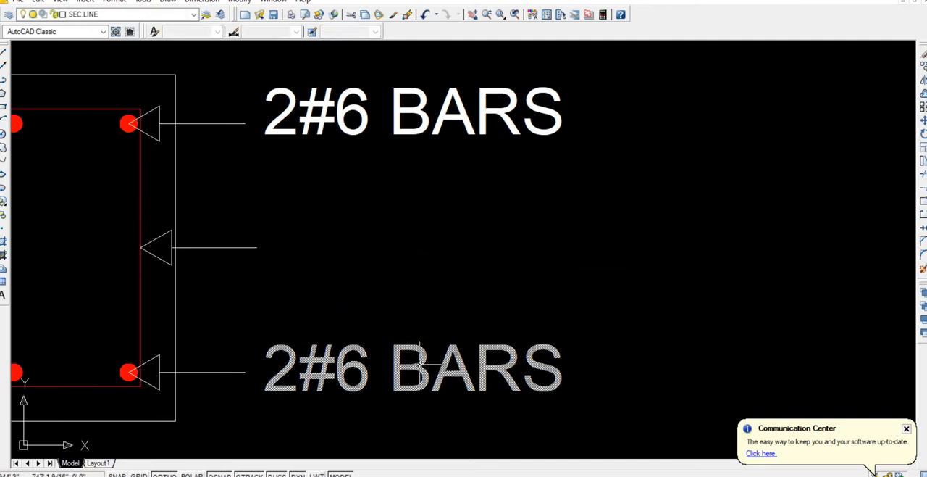
Copy the lower 2#6 BARS label straight up about 5 1/4" to sit beside the middle arrow.
{"action": "left_click", "coordinate": [420, 365]}
{"action": "type", "text": "co"}
{"action": "key", "text": "Return"}
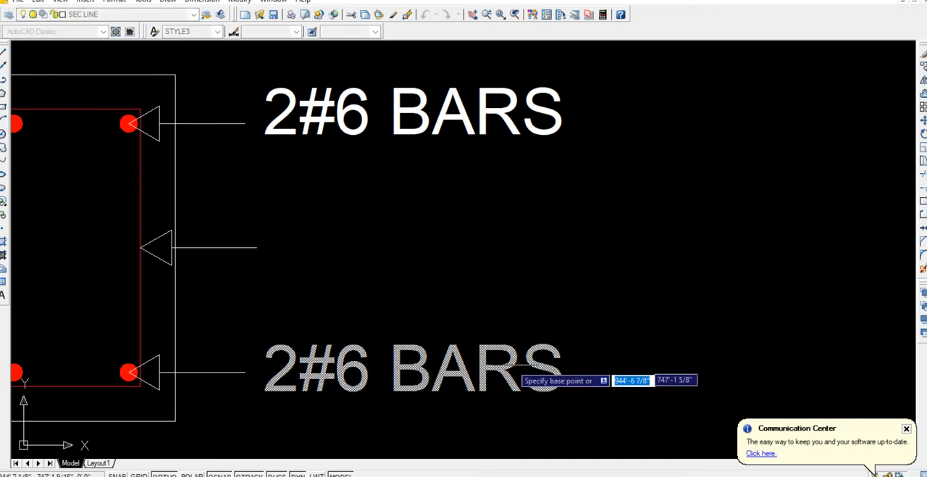
{"action": "left_click", "coordinate": [616, 366]}
{"action": "left_click", "coordinate": [616, 243]}
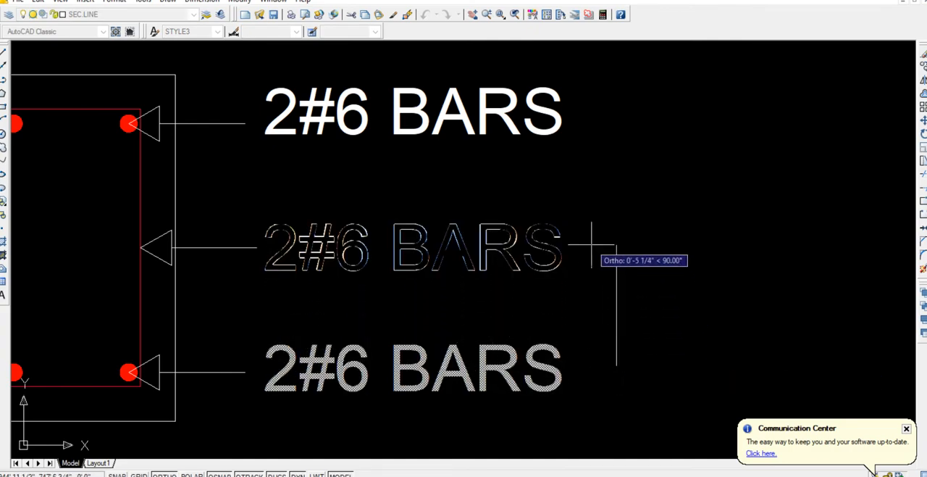
{"action": "key", "text": "Return"}
Change the label beside the middle arrow to read #3@5".
{"action": "left_click", "coordinate": [439, 253]}
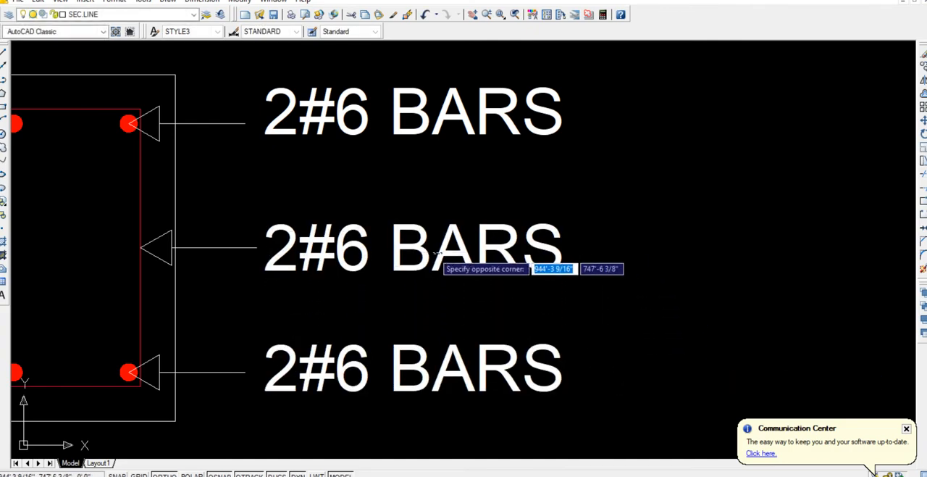
{"action": "left_click", "coordinate": [431, 254]}
{"action": "left_click", "coordinate": [429, 255]}
{"action": "left_click", "coordinate": [423, 259]}
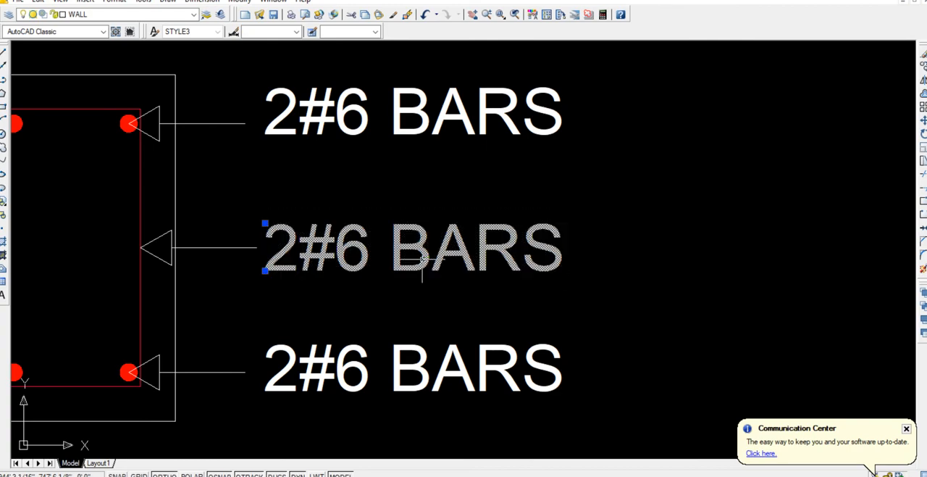
{"action": "double_click", "coordinate": [423, 258]}
{"action": "left_click_drag", "start_coordinate": [564, 250], "coordinate": [263, 249]}
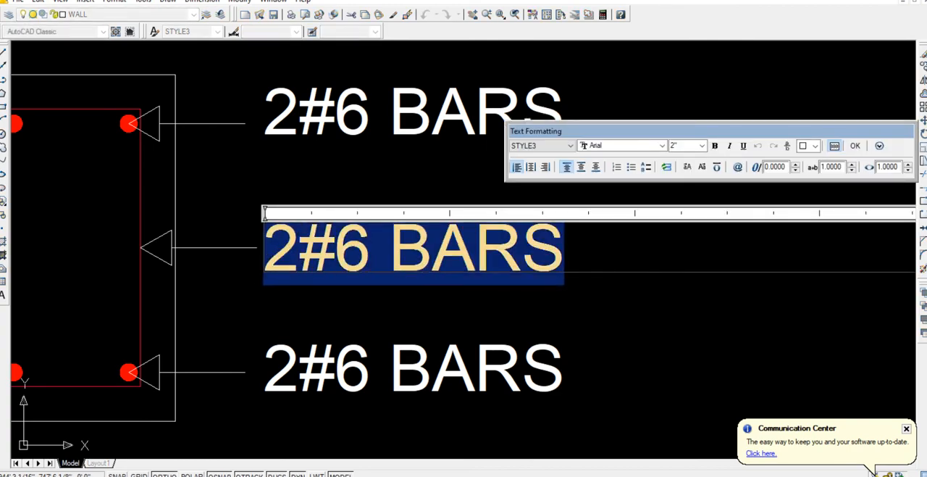
{"action": "type", "text": "#3"}
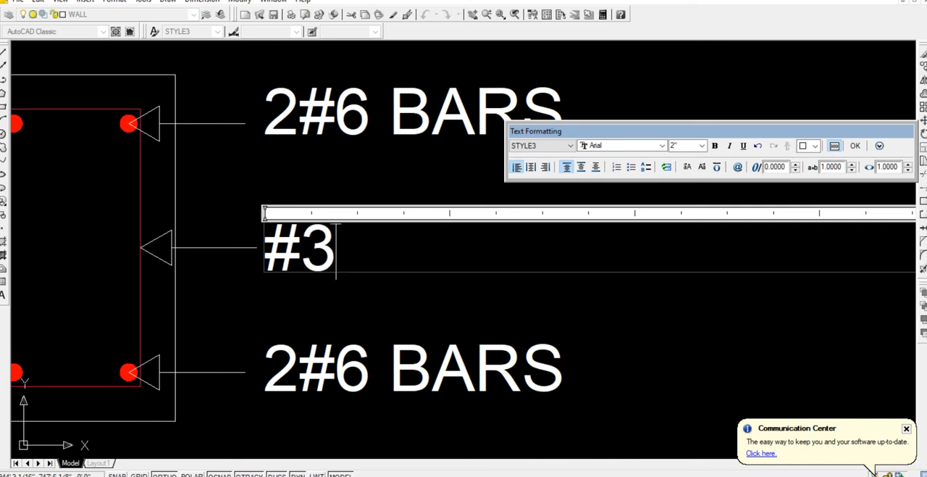
{"action": "type", "text": "@"}
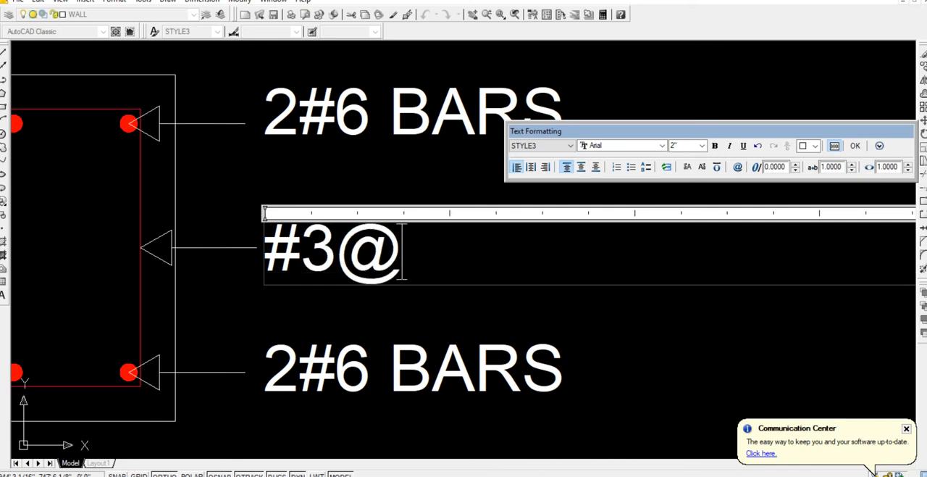
{"action": "type", "text": "5"}
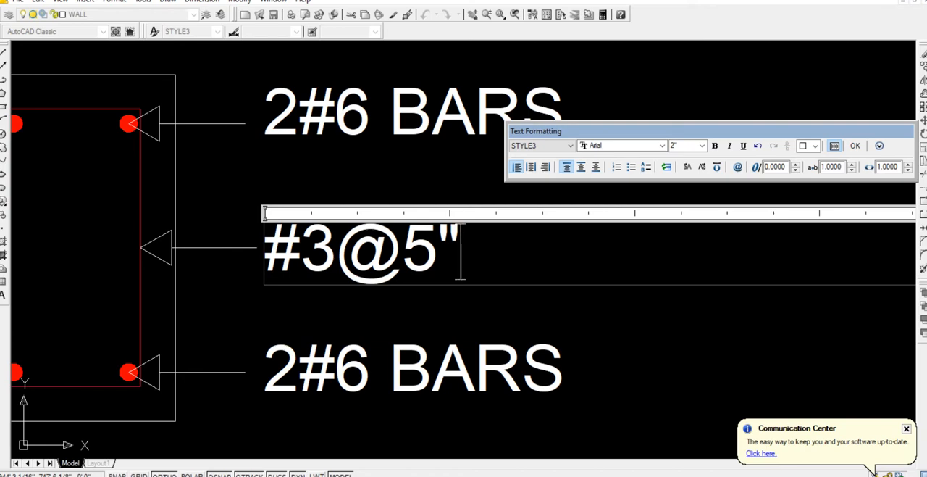
{"action": "left_click", "coordinate": [654, 325]}
{"action": "scroll", "coordinate": [608, 316], "scroll_direction": "down", "scroll_amount": 2}
{"action": "middle_click_drag", "start_coordinate": [607, 316], "coordinate": [680, 332]}
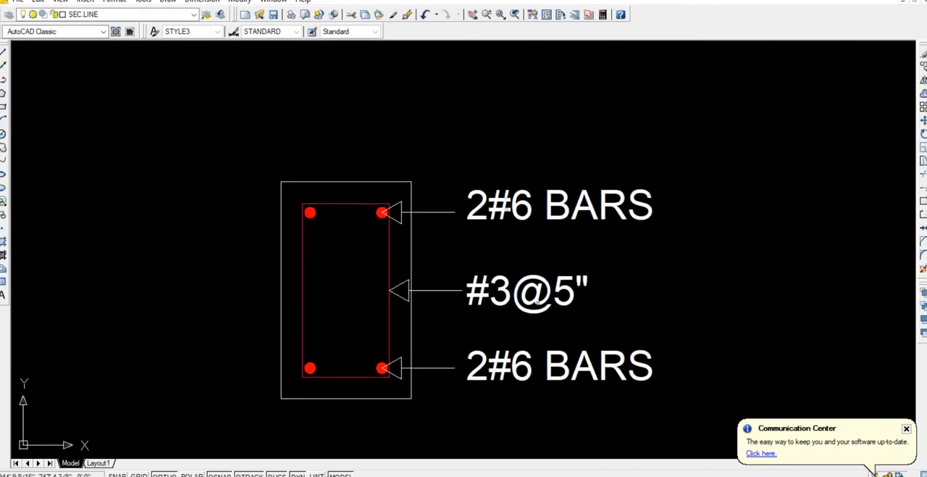
Add a linear dimension above the cross-section for the width of its outer outline.
{"action": "left_click", "coordinate": [201, 1]}
{"action": "left_click", "coordinate": [204, 29]}
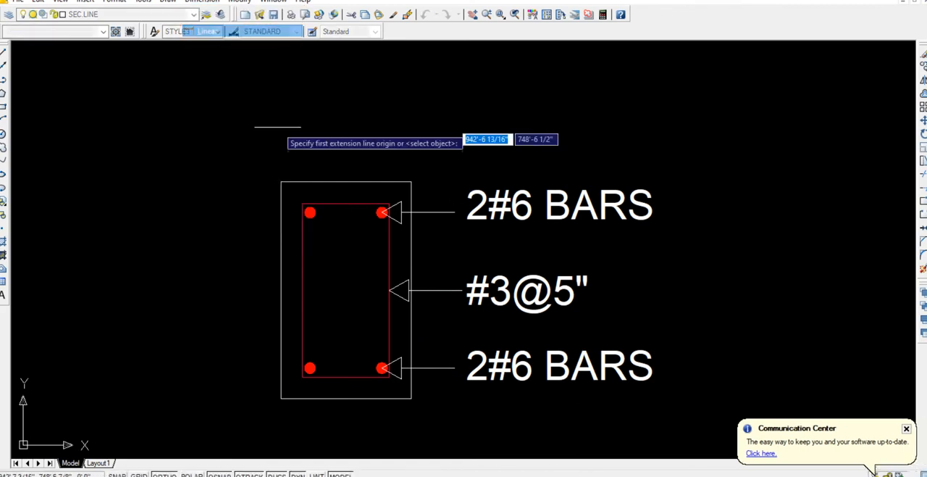
{"action": "left_click", "coordinate": [281, 182]}
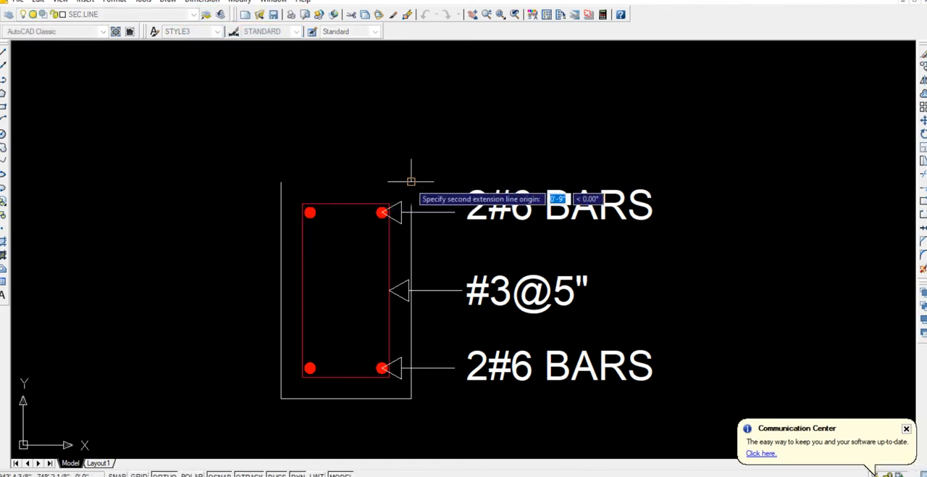
{"action": "left_click", "coordinate": [411, 181]}
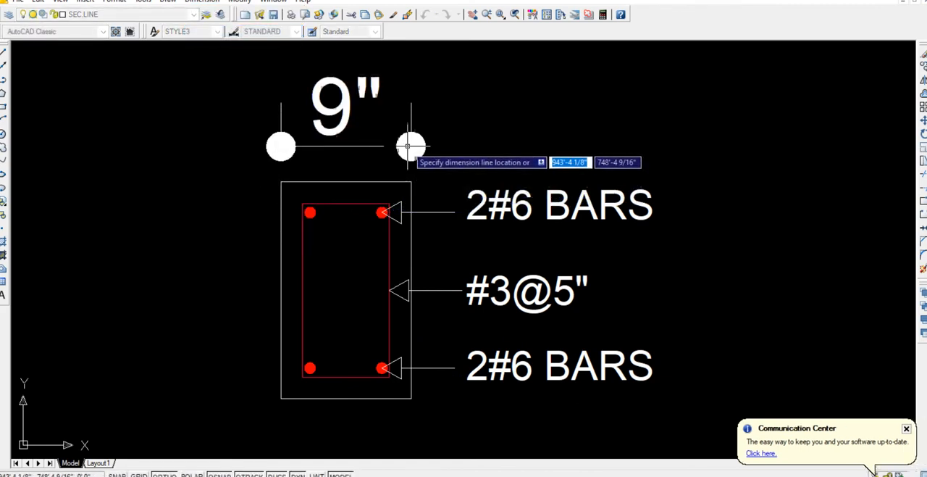
{"action": "left_click", "coordinate": [409, 149]}
Add a linear dimension to the left of the cross-section for the height of its outer outline.
{"action": "key", "text": "Return"}
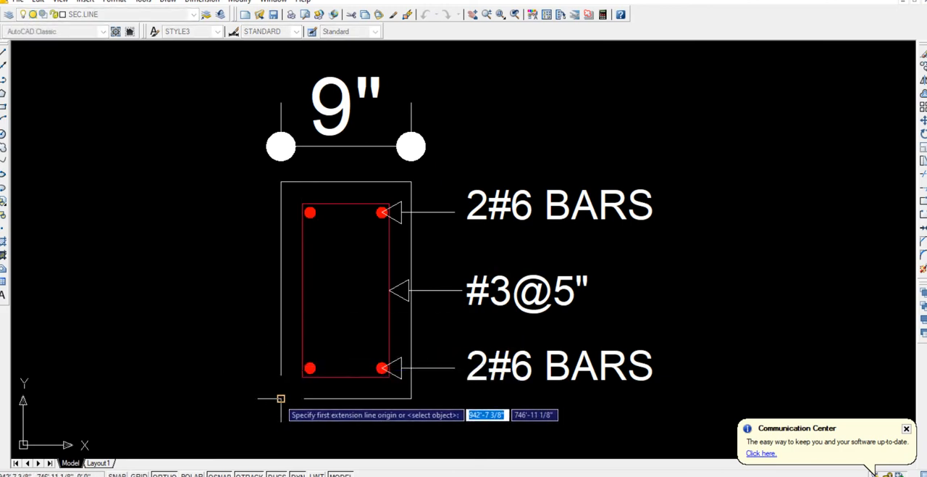
{"action": "left_click", "coordinate": [281, 397]}
{"action": "left_click", "coordinate": [281, 182]}
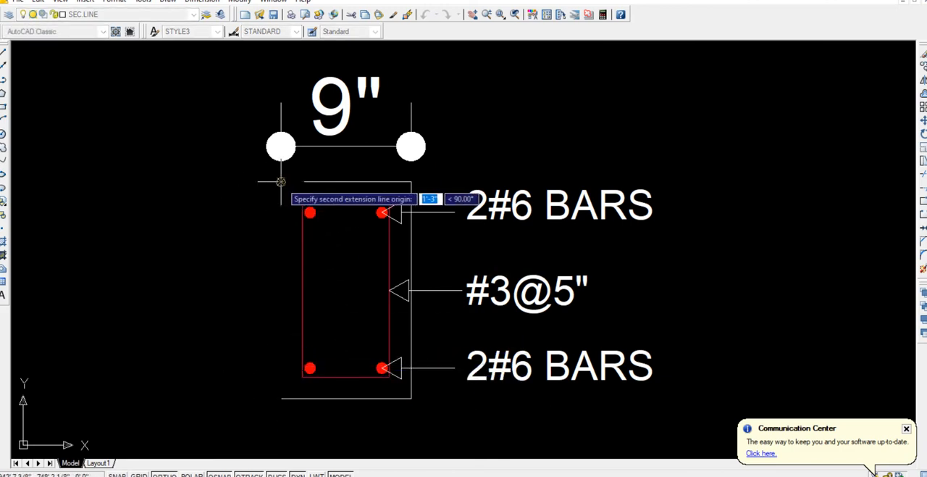
{"action": "left_click", "coordinate": [240, 189]}
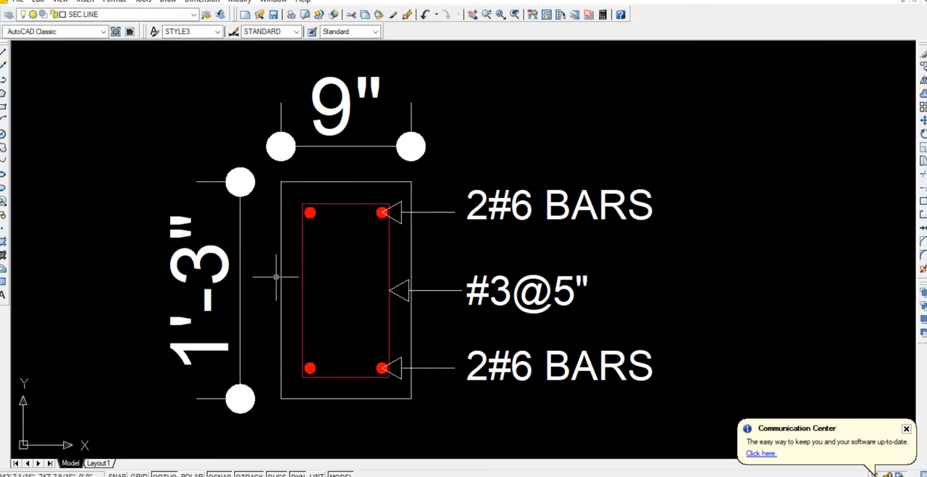
Write the title PB-1 as multiline text below the cross-section.
{"action": "type", "text": "P"}
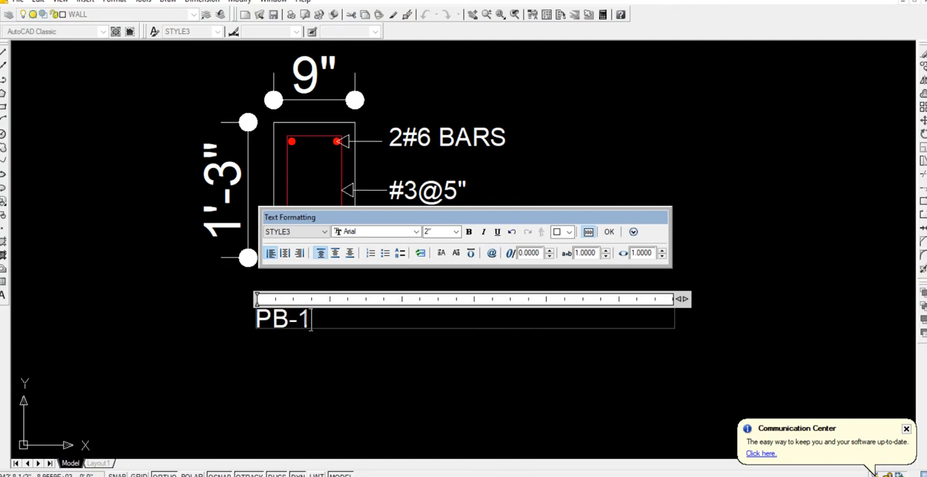
{"action": "type", "text": "B-1"}
{"action": "key", "text": "Return"}
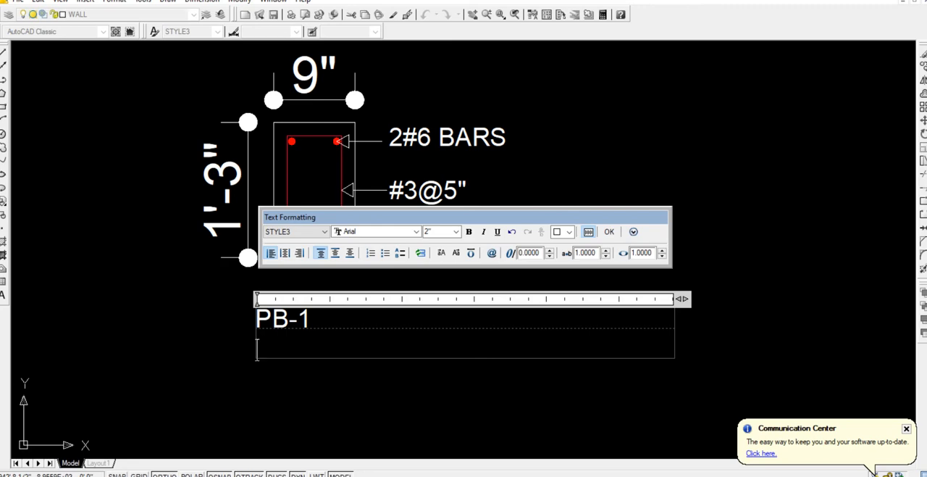
{"action": "left_click", "coordinate": [375, 382]}
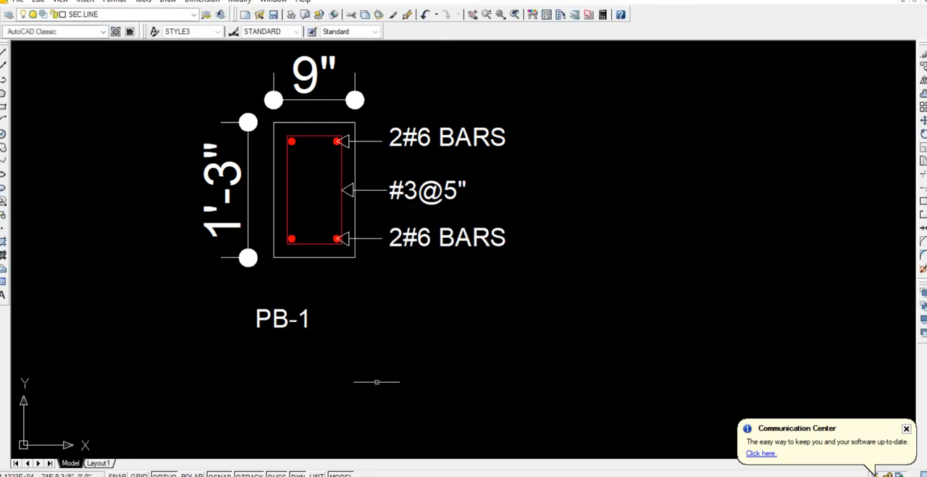
Move the PB-1 title right and slightly up so it sits centred just below the cross-section.
{"action": "left_click", "coordinate": [284, 319]}
{"action": "left_click", "coordinate": [271, 375]}
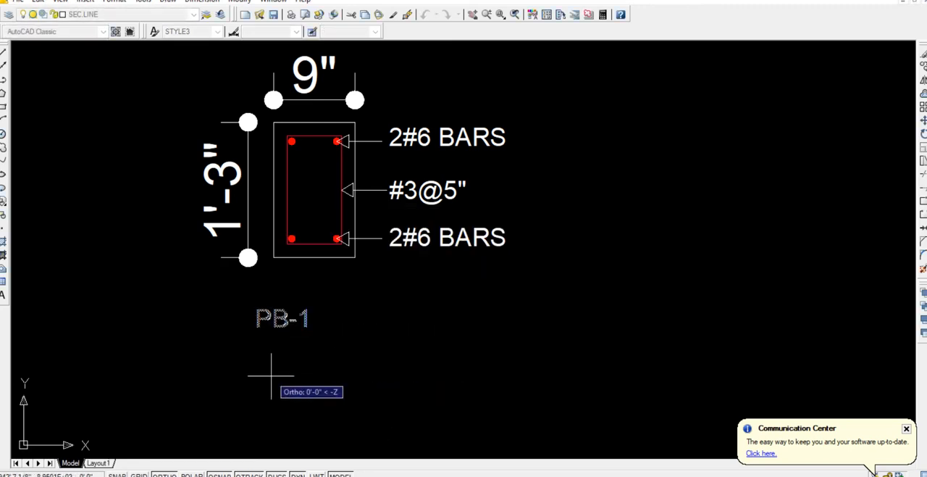
{"action": "left_click", "coordinate": [304, 378]}
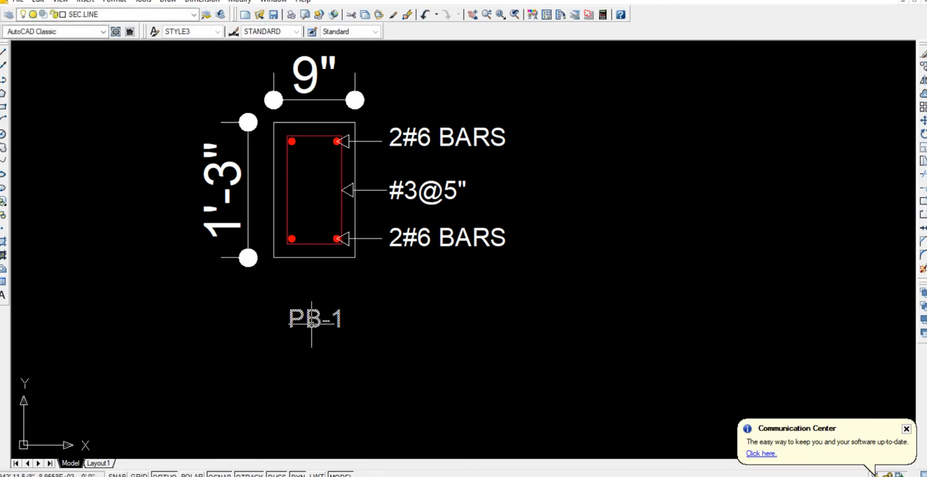
{"action": "left_click", "coordinate": [311, 317]}
{"action": "type", "text": "m"}
{"action": "key", "text": "Return"}
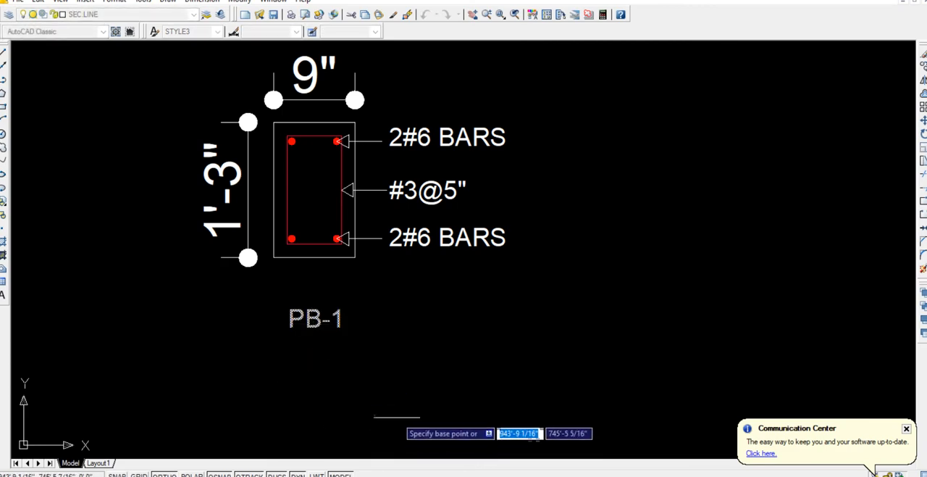
{"action": "left_click", "coordinate": [397, 415]}
{"action": "left_click", "coordinate": [394, 395]}
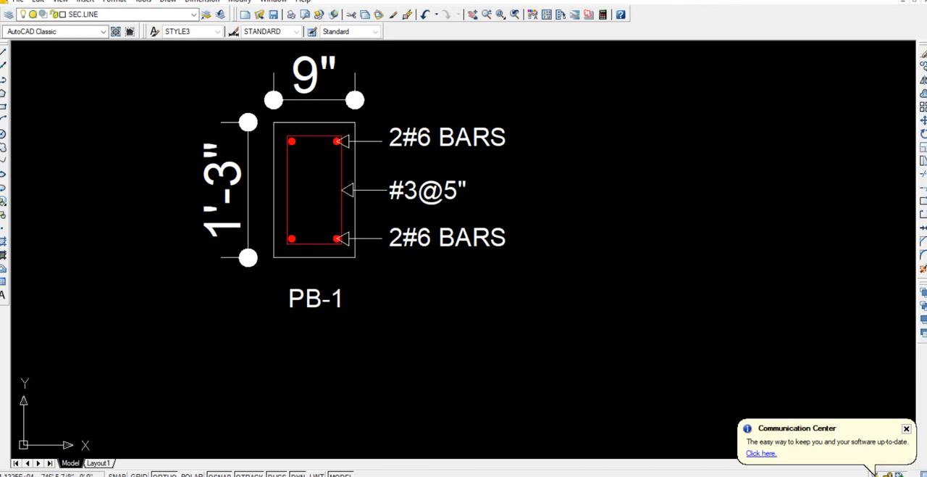
Change the stirrup label of the right-hand PB-1 section copy to read #3@10".
{"action": "scroll", "coordinate": [667, 239], "scroll_direction": "up", "scroll_amount": 4}
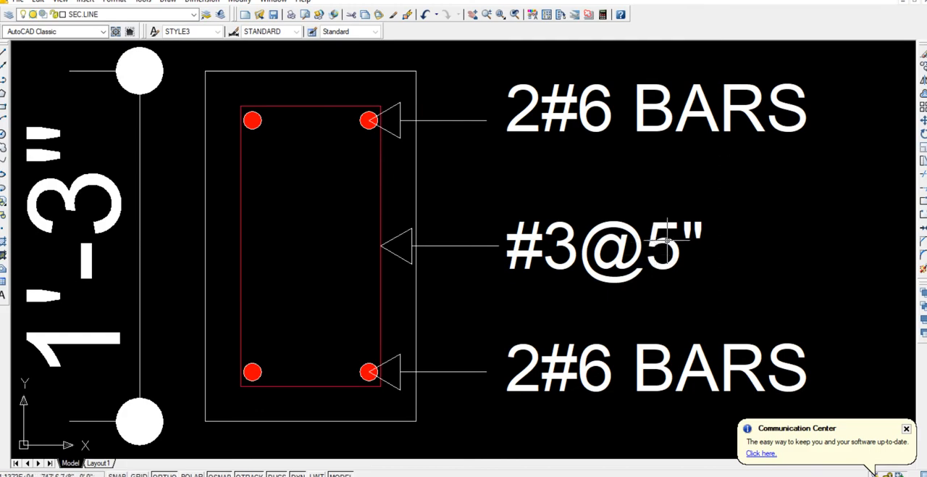
{"action": "double_click", "coordinate": [667, 239]}
{"action": "double_click", "coordinate": [663, 247]}
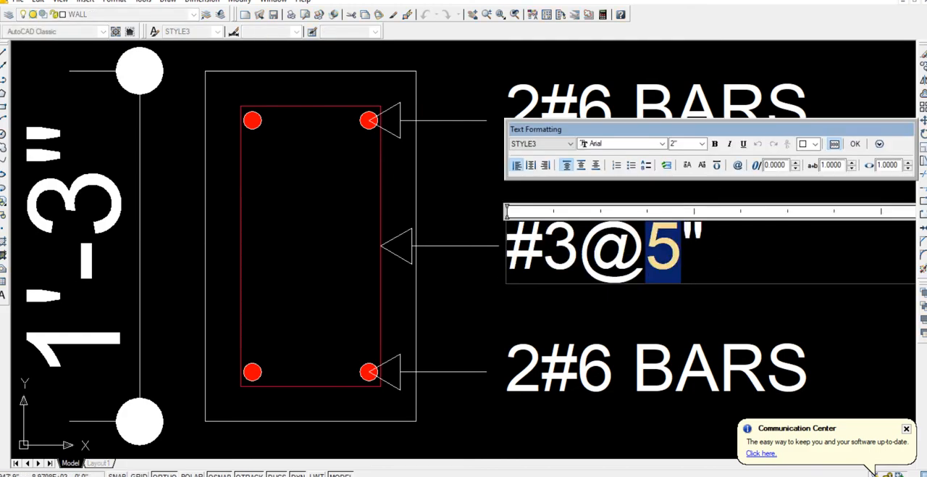
{"action": "type", "text": "10"}
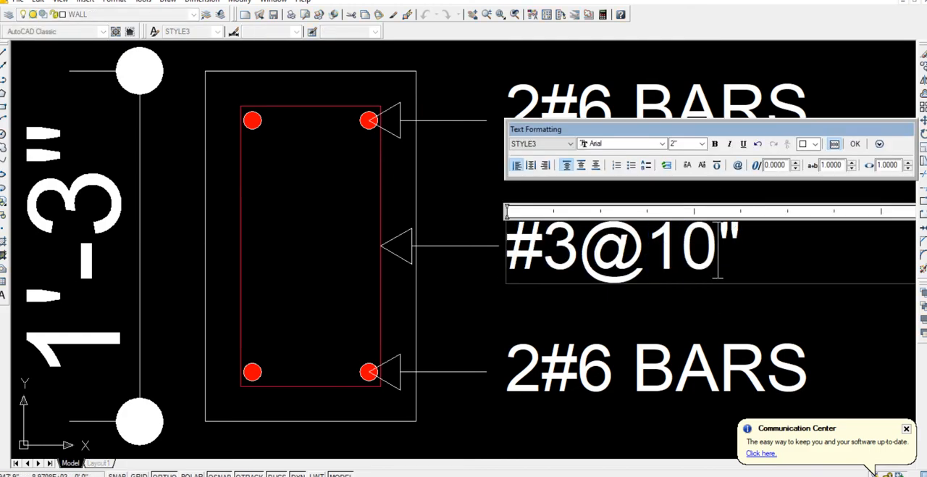
{"action": "left_click", "coordinate": [710, 318]}
{"action": "scroll", "coordinate": [710, 318], "scroll_direction": "down", "scroll_amount": 4}
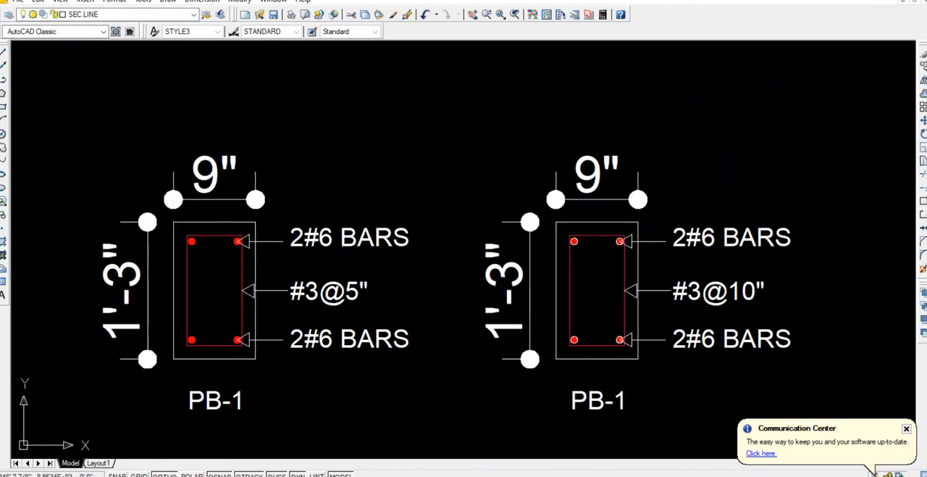
Copy both PB-1 titles straight down to form a second title line under each cross-section.
{"action": "middle_click_drag", "start_coordinate": [710, 318], "coordinate": [795, 212]}
{"action": "left_click", "coordinate": [709, 349]}
{"action": "left_click", "coordinate": [215, 283]}
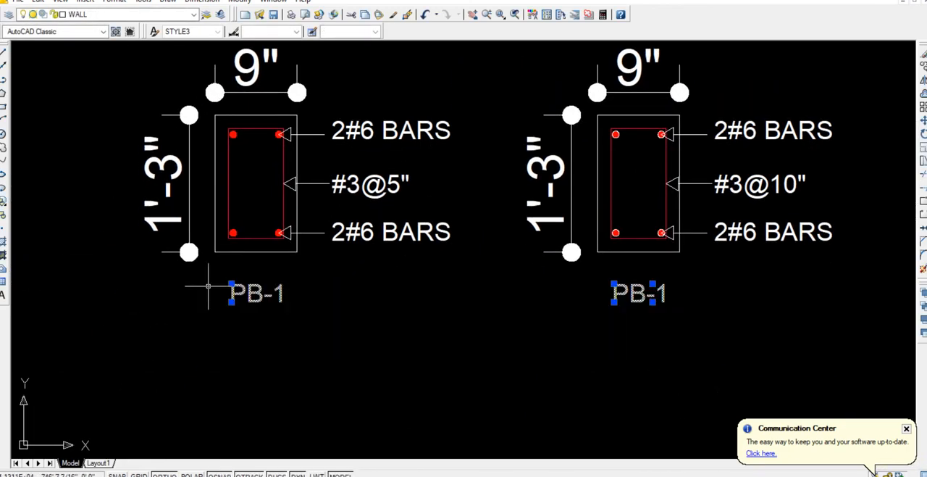
{"action": "type", "text": "co"}
{"action": "key", "text": "Return"}
{"action": "left_click", "coordinate": [393, 304]}
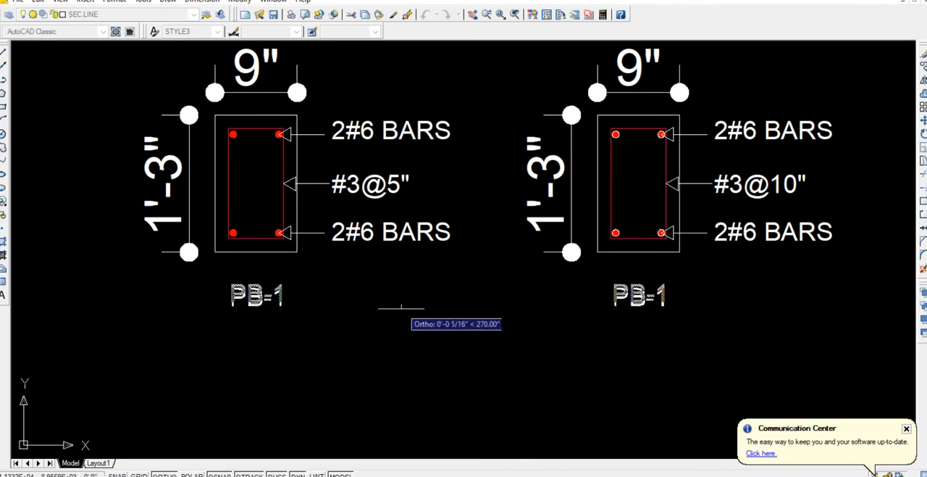
{"action": "left_click", "coordinate": [404, 327]}
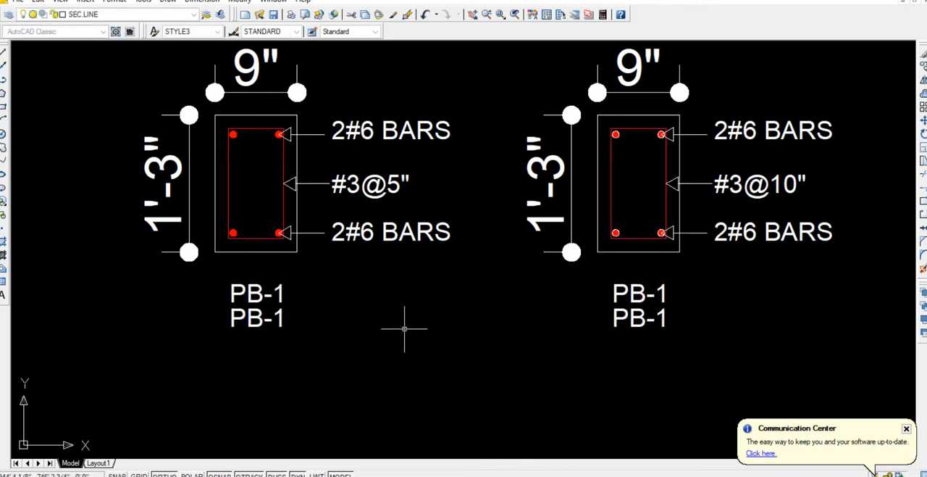
Change the second title line to ENDS under the left cross-section and MIDS under the right one.
{"action": "double_click", "coordinate": [254, 320]}
{"action": "left_click_drag", "start_coordinate": [247, 319], "coordinate": [287, 319]}
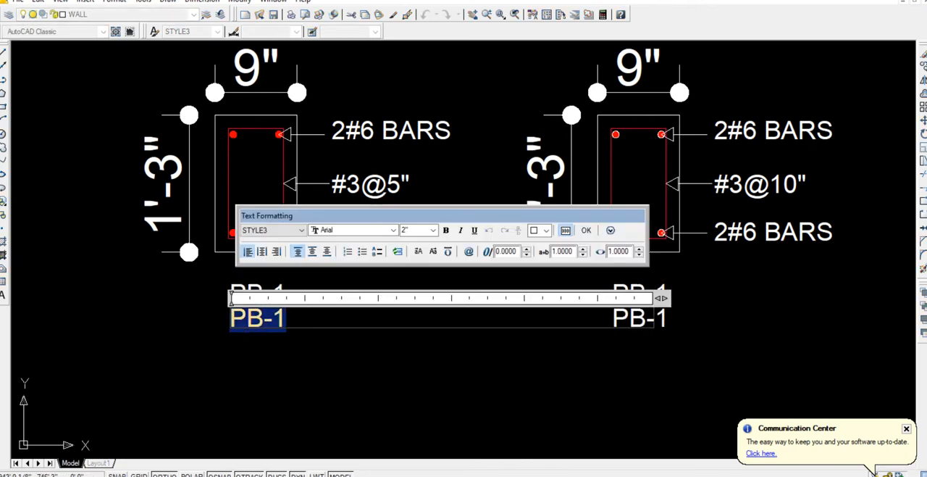
{"action": "type", "text": "ENDS"}
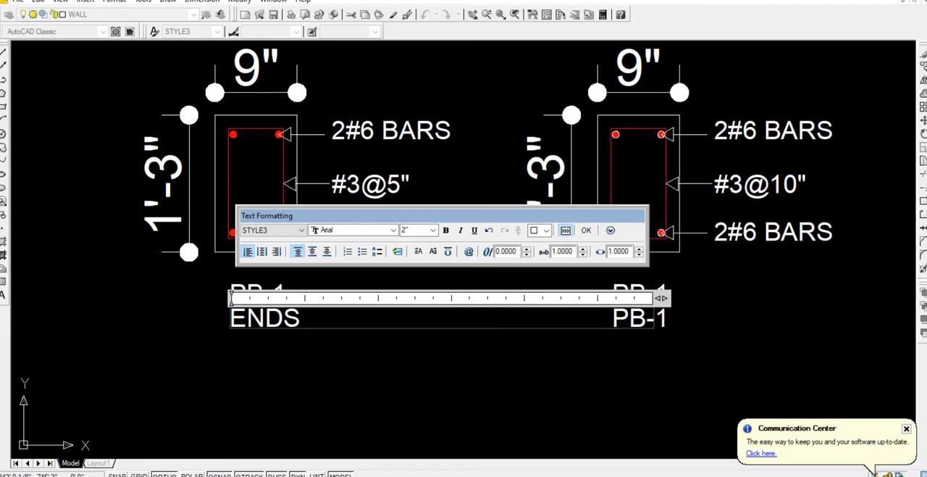
{"action": "left_click", "coordinate": [593, 333]}
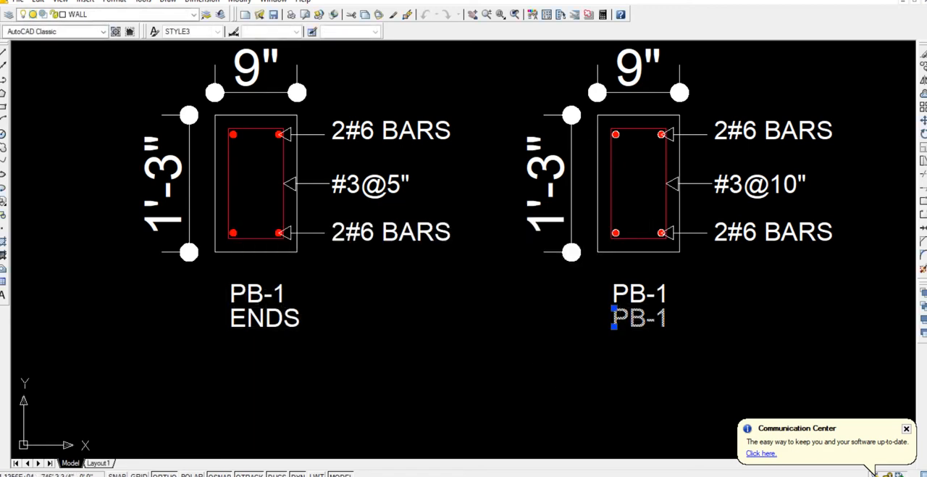
{"action": "double_click", "coordinate": [621, 317]}
{"action": "left_click_drag", "start_coordinate": [669, 319], "coordinate": [613, 319]}
{"action": "type", "text": "M"}
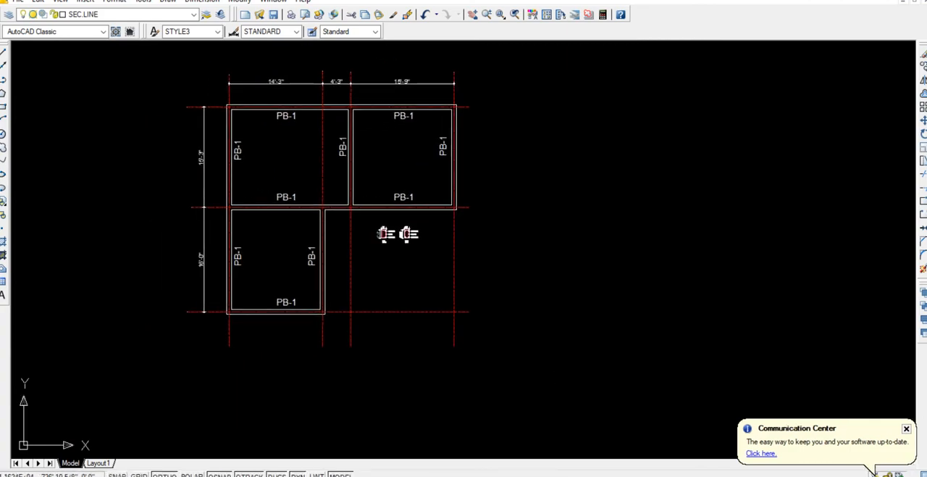
Copy the whole PB-1 beam plan with its dimensions and cross-sections about 65 feet straight down.
{"action": "left_click", "coordinate": [548, 372]}
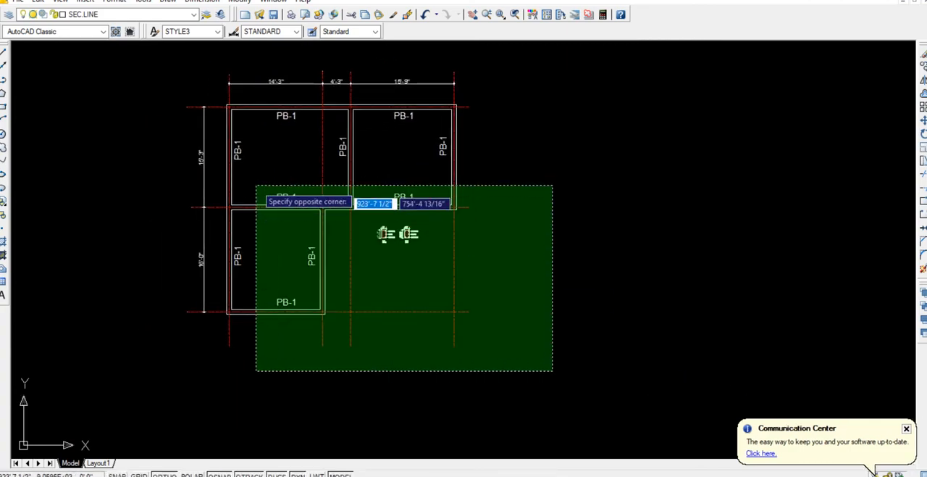
{"action": "left_click", "coordinate": [145, 76]}
{"action": "scroll", "coordinate": [345, 227], "scroll_direction": "down", "scroll_amount": 3}
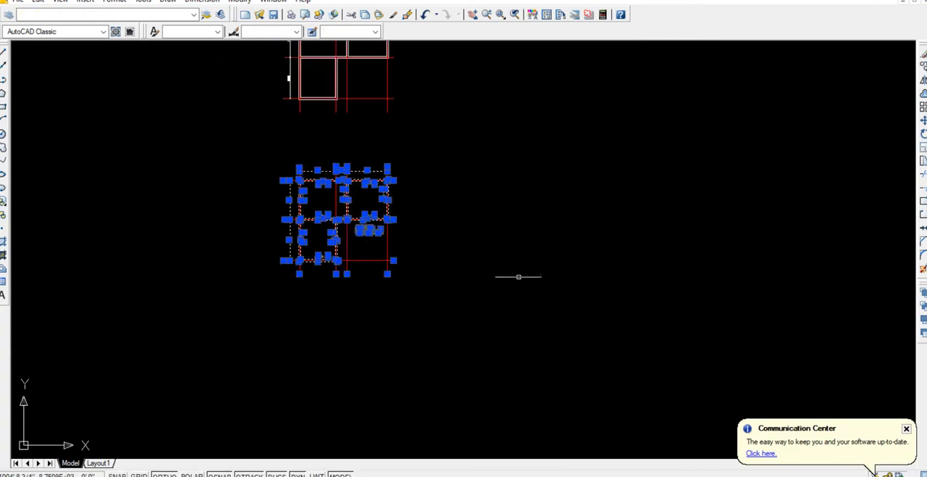
{"action": "type", "text": "co"}
{"action": "key", "text": "Return"}
{"action": "left_click", "coordinate": [555, 260]}
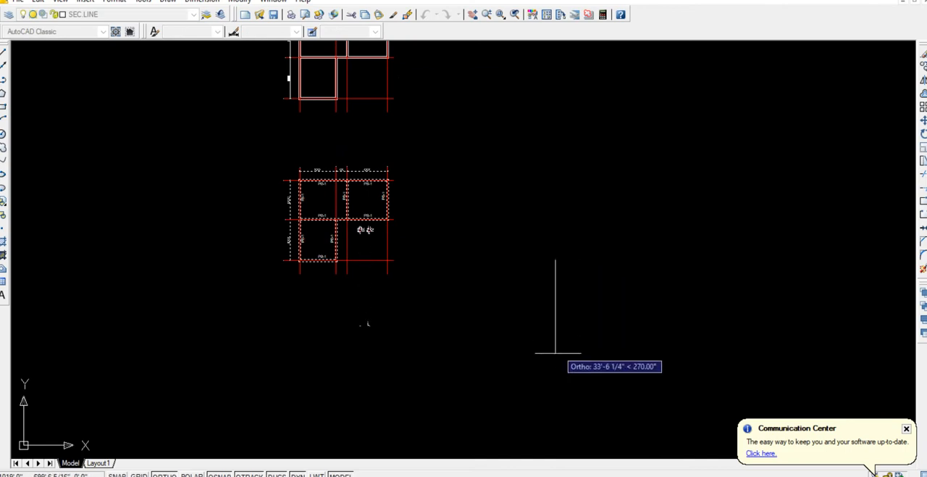
{"action": "left_click", "coordinate": [562, 418]}
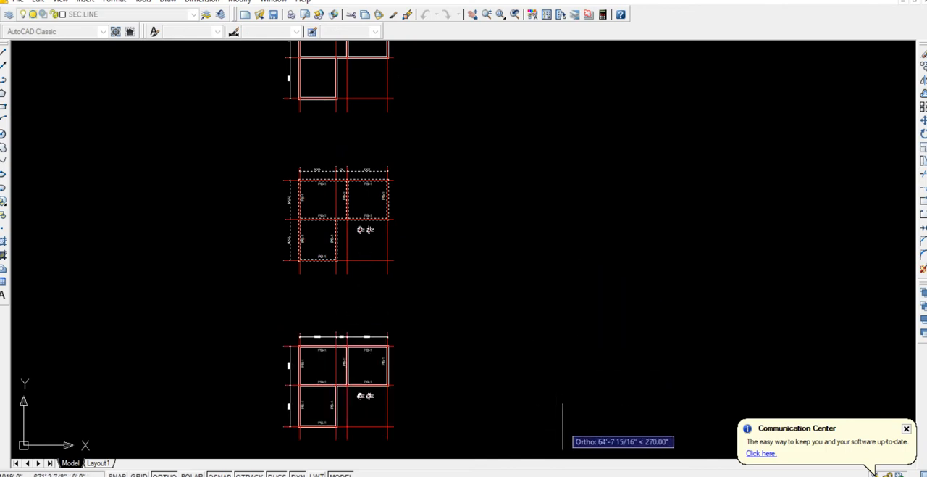
{"action": "key", "text": "Escape"}
Paste a copy of the bottom beam's PB-1 label below the lower-left corner of the upper plan.
{"action": "middle_click_drag", "start_coordinate": [435, 417], "coordinate": [506, 356]}
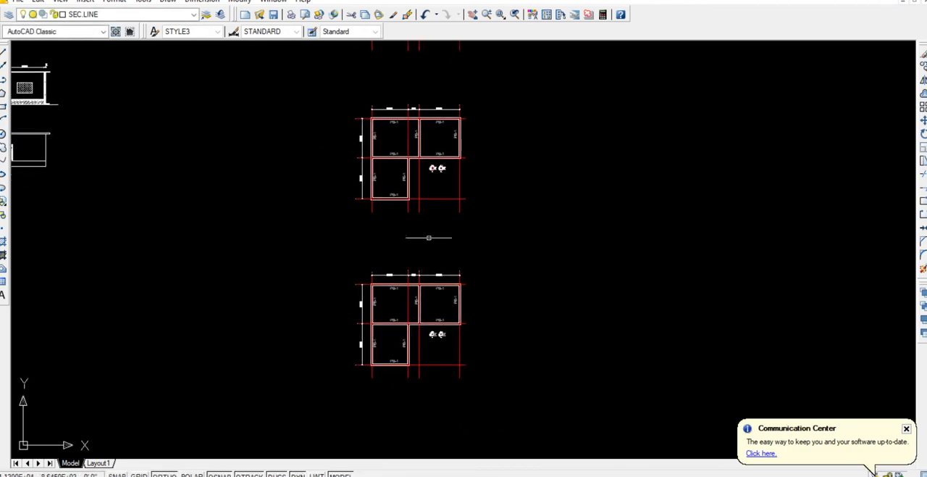
{"action": "scroll", "coordinate": [422, 169], "scroll_direction": "up", "scroll_amount": 5}
{"action": "left_click", "coordinate": [331, 242]}
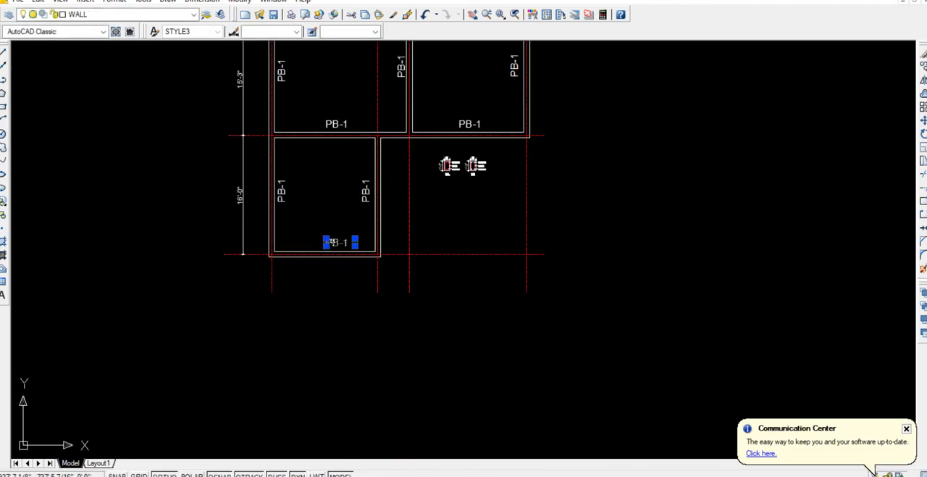
{"action": "key", "text": "ctrl+c"}
{"action": "key", "text": "ctrl+v"}
{"action": "key", "text": "Return"}
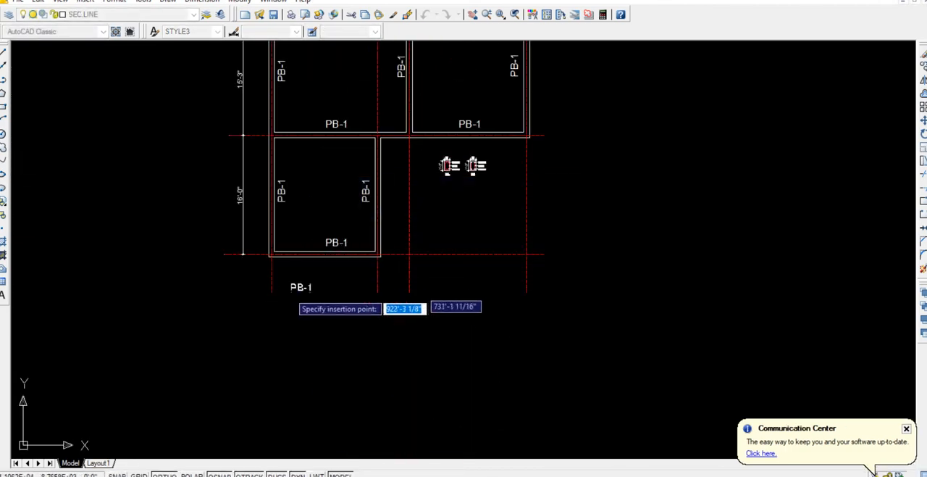
{"action": "left_click", "coordinate": [268, 307]}
{"action": "left_click", "coordinate": [273, 306]}
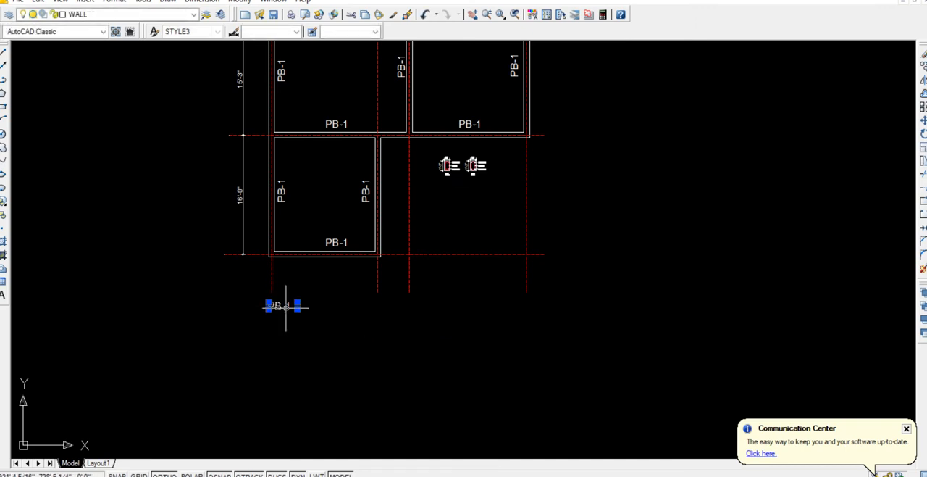
Change the pasted label to PLINTH BEAMS PLAN on a single line, in bold and underlined.
{"action": "double_click", "coordinate": [282, 306]}
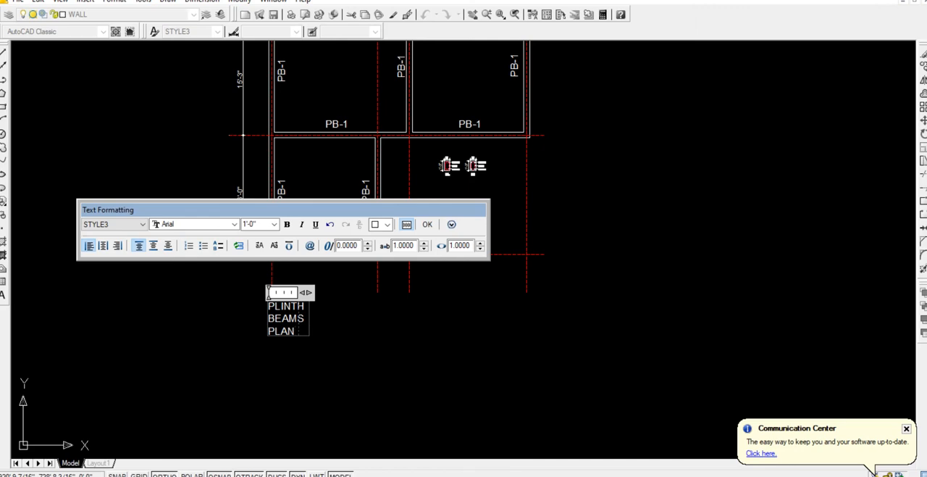
{"action": "left_click_drag", "start_coordinate": [307, 292], "coordinate": [369, 292]}
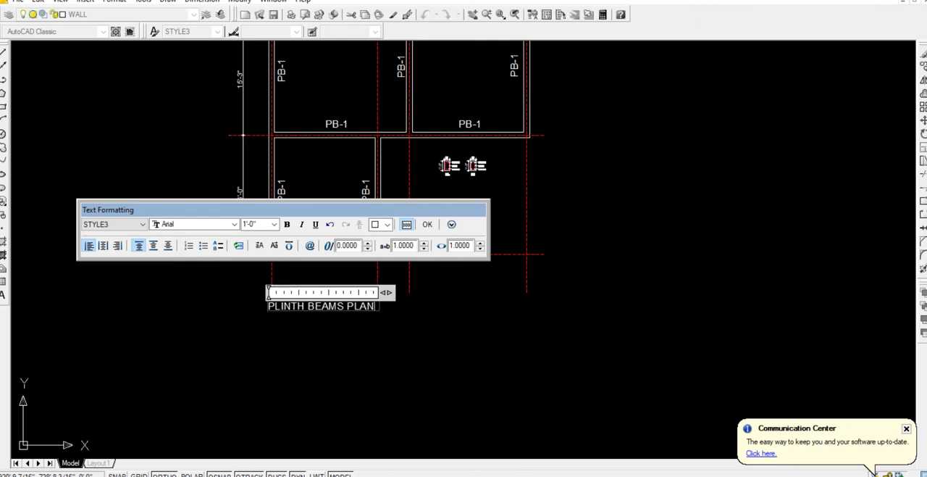
{"action": "key", "text": "ctrl+a"}
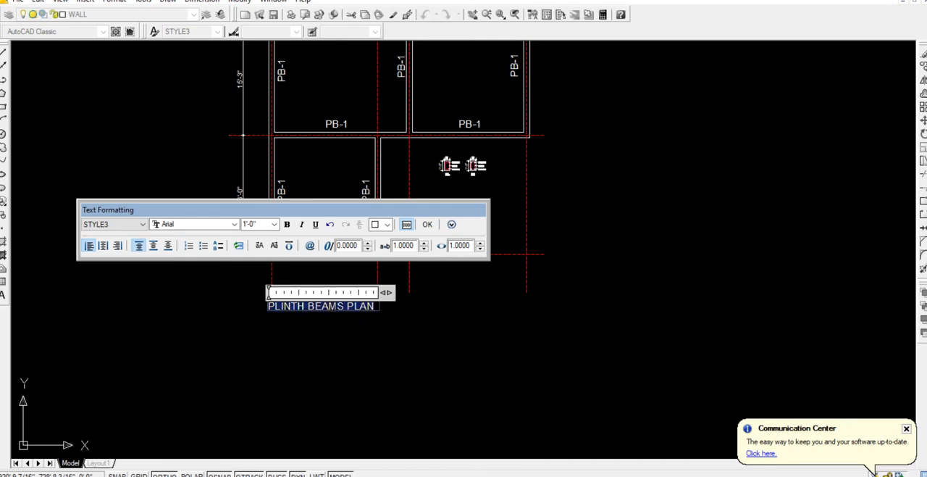
{"action": "key", "text": "ctrl+b"}
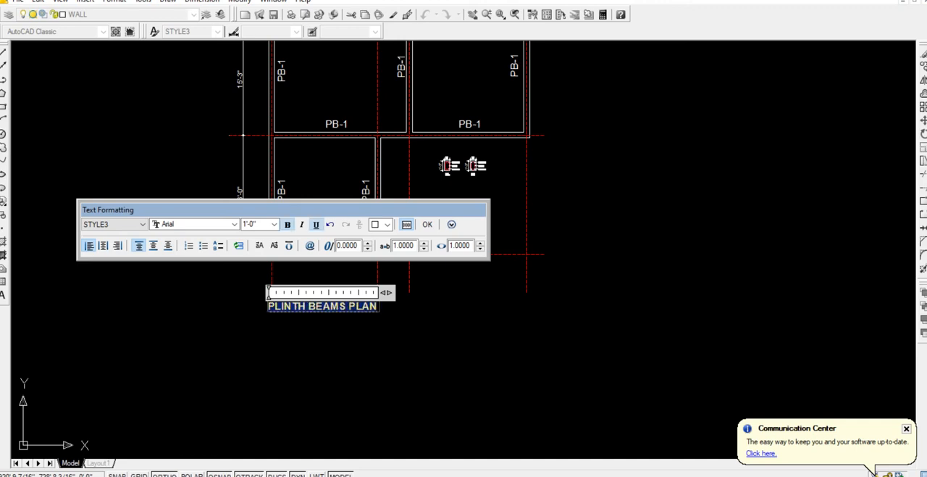
{"action": "left_click", "coordinate": [414, 295]}
{"action": "scroll", "coordinate": [416, 297], "scroll_direction": "down", "scroll_amount": 2}
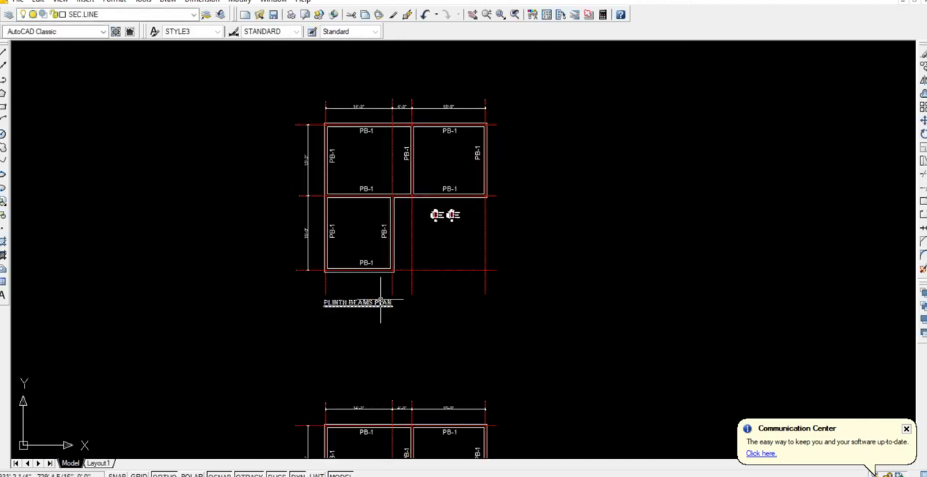
{"action": "left_click", "coordinate": [381, 300]}
Copy the horizontal RB-1 label to the top and bottom beams of both upper bays in the roof beams plan.
{"action": "scroll", "coordinate": [315, 219], "scroll_direction": "up", "scroll_amount": 5}
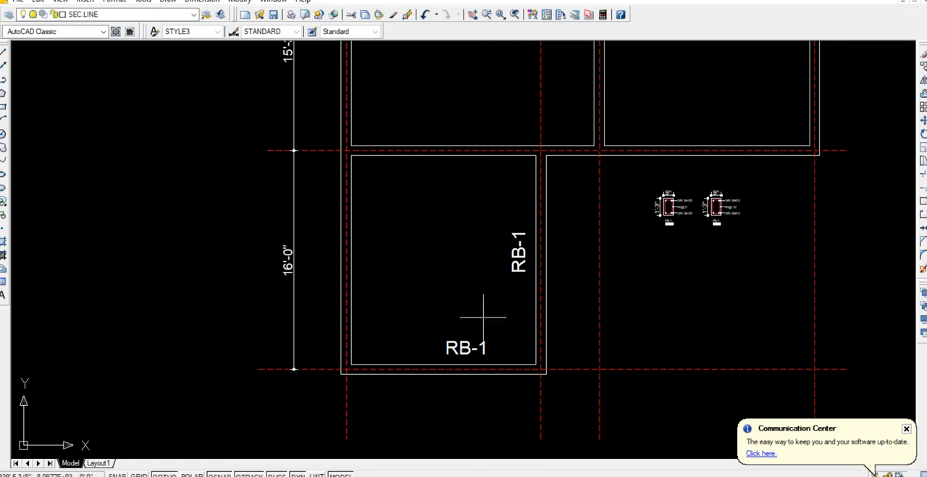
{"action": "left_click", "coordinate": [462, 346]}
{"action": "type", "text": "c"}
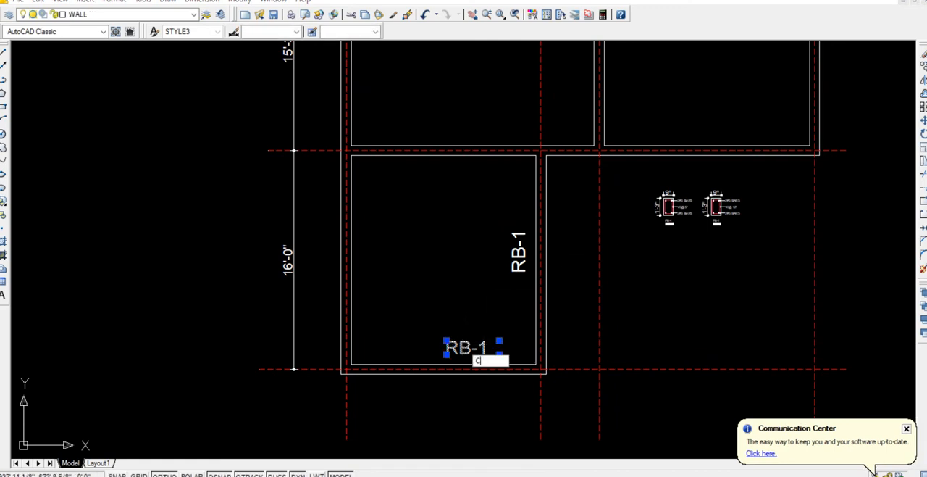
{"action": "key", "text": "Return"}
{"action": "scroll", "coordinate": [481, 318], "scroll_direction": "down", "scroll_amount": 2}
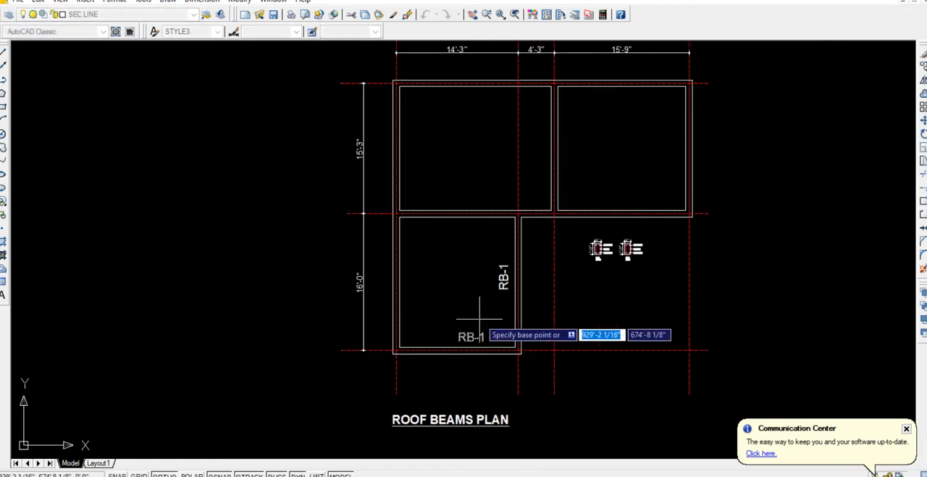
{"action": "left_click", "coordinate": [419, 337]}
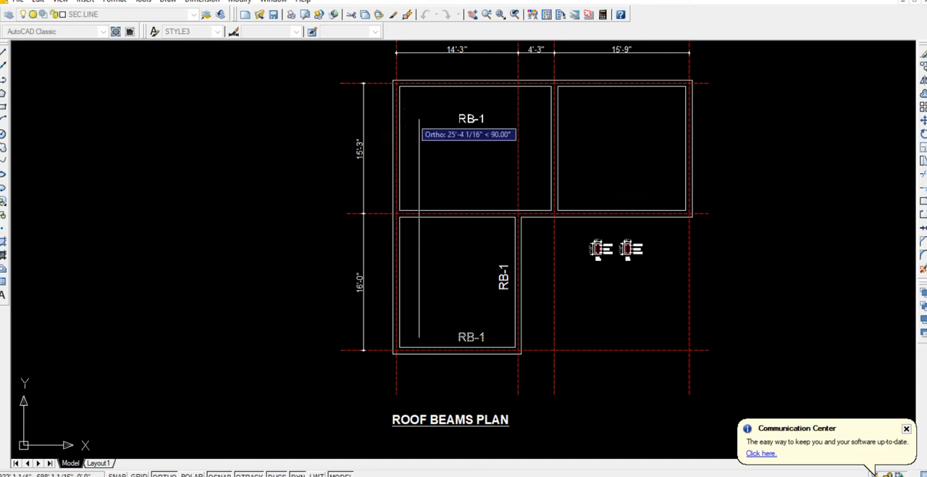
{"action": "left_click", "coordinate": [455, 102]}
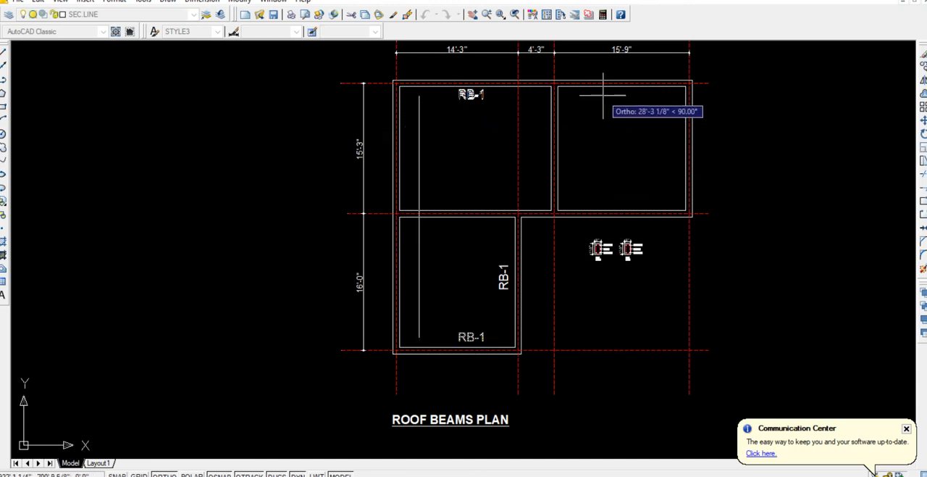
{"action": "key", "text": "F8"}
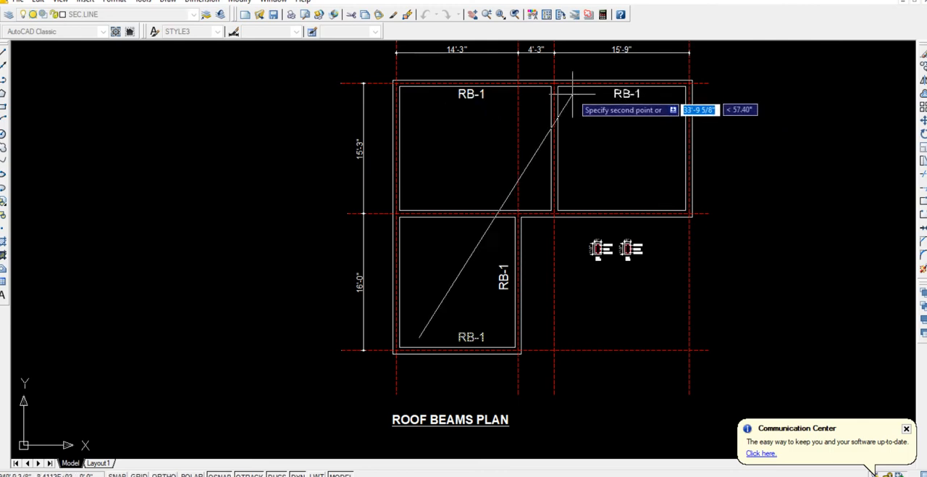
{"action": "left_click", "coordinate": [570, 93]}
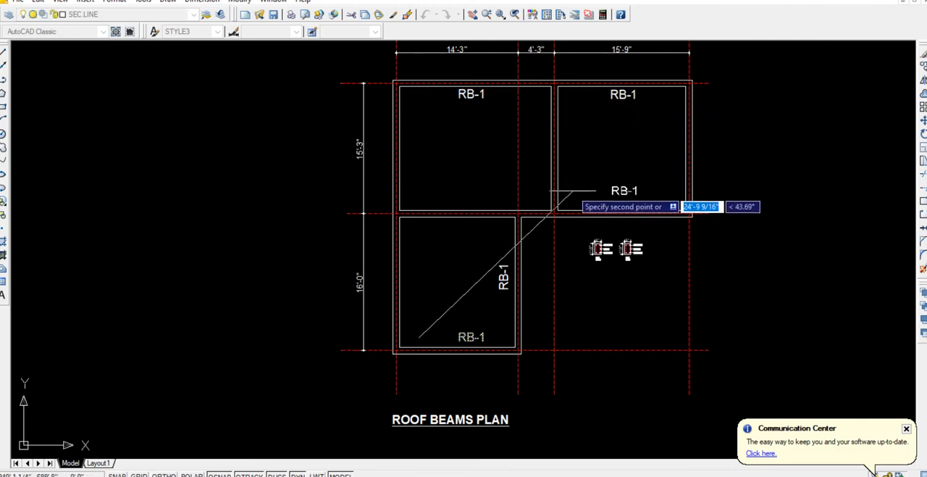
{"action": "left_click", "coordinate": [574, 199]}
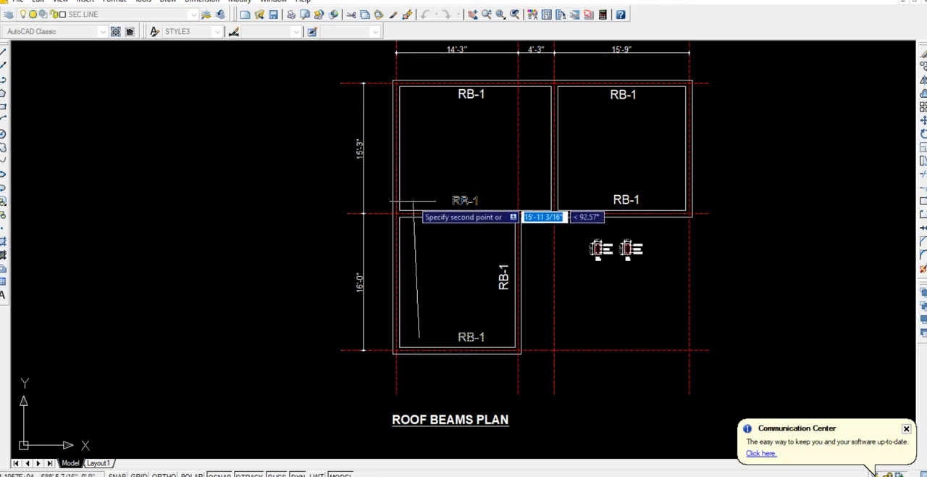
{"action": "key", "text": "Escape"}
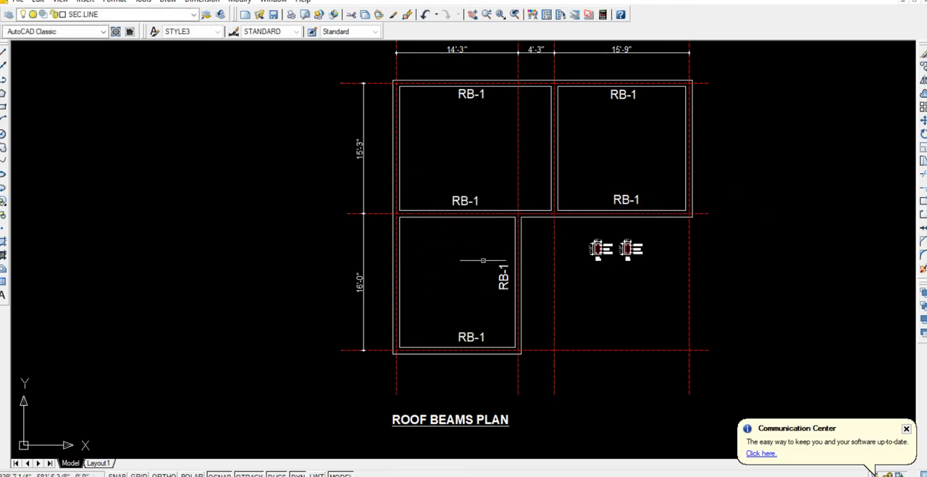
Copy the vertical RB-1 label from the right beam to the left beam of the lower bay in the roof beams plan.
{"action": "left_click", "coordinate": [503, 277]}
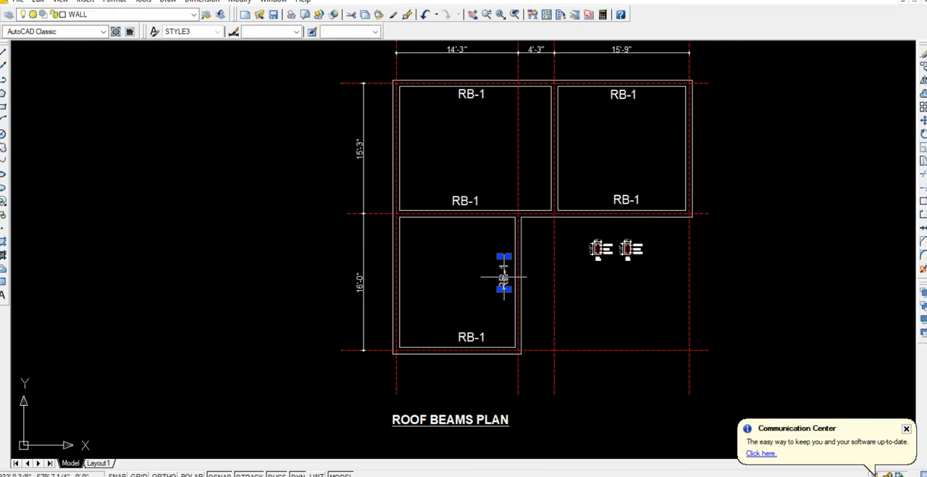
{"action": "type", "text": "co"}
{"action": "key", "text": "Return"}
{"action": "scroll", "coordinate": [504, 277], "scroll_direction": "up", "scroll_amount": 5}
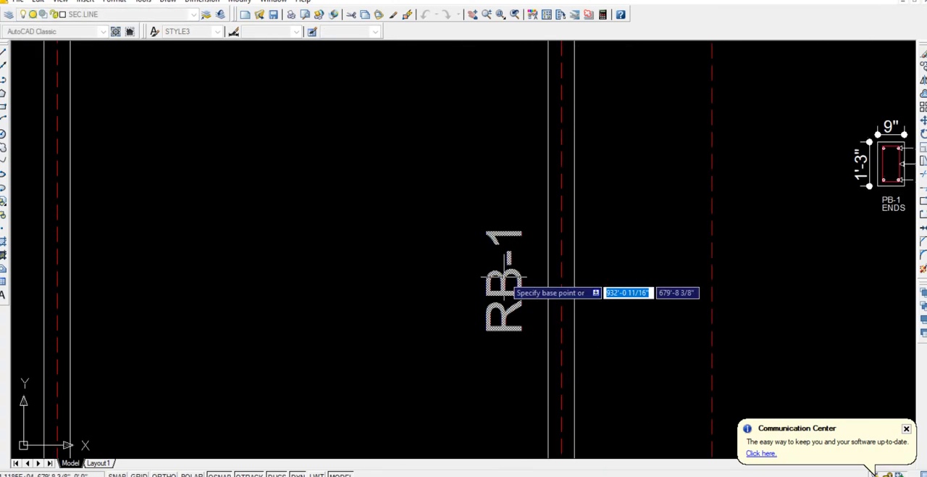
{"action": "left_click", "coordinate": [504, 278]}
{"action": "scroll", "coordinate": [240, 282], "scroll_direction": "down", "scroll_amount": 3}
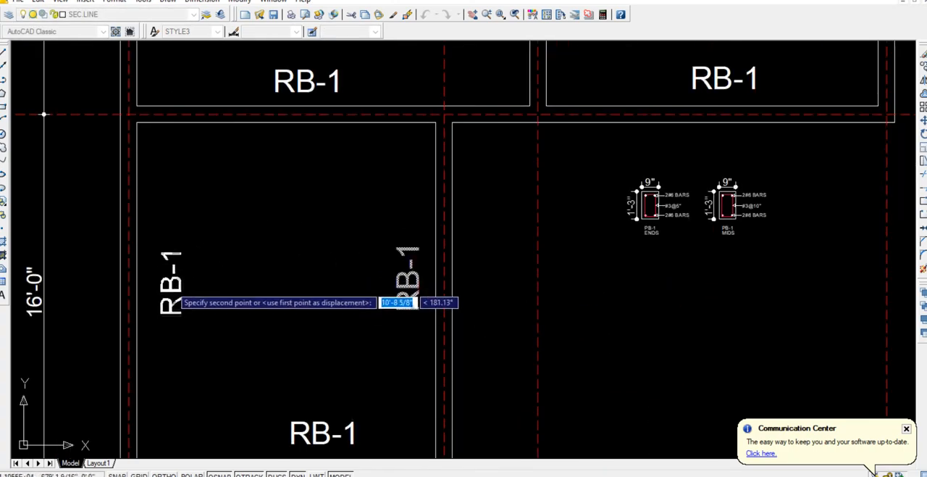
{"action": "left_click", "coordinate": [152, 287]}
{"action": "scroll", "coordinate": [436, 281], "scroll_direction": "down", "scroll_amount": 12}
{"action": "key", "text": "Escape"}
Replace the lowest plan's ROOF BEAMS PLAN title with SLAB REINFORCEMENT PLAN (BOTTOM BARS) and start a 4" thickness line below it.
{"action": "scroll", "coordinate": [429, 292], "scroll_direction": "up", "scroll_amount": 10}
{"action": "left_click", "coordinate": [434, 323]}
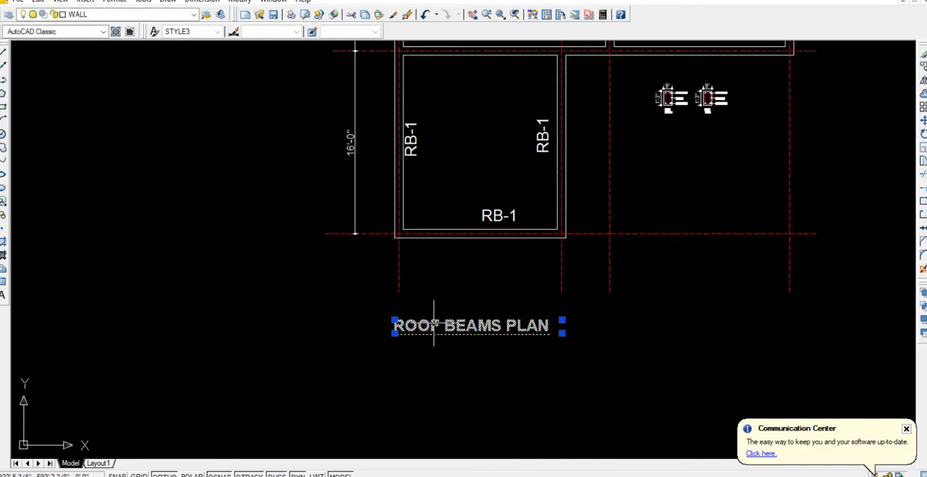
{"action": "double_click", "coordinate": [434, 322]}
{"action": "left_click_drag", "start_coordinate": [418, 326], "coordinate": [550, 326]}
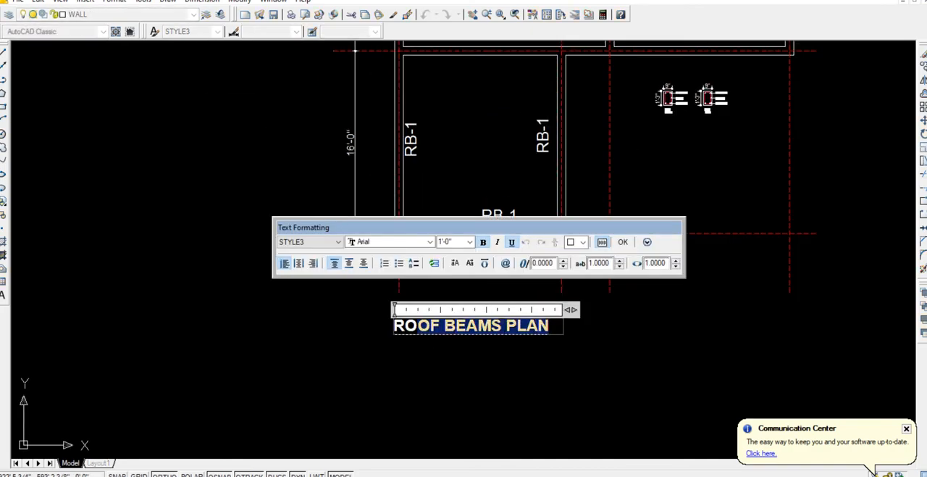
{"action": "type", "text": "SLAB REINF"}
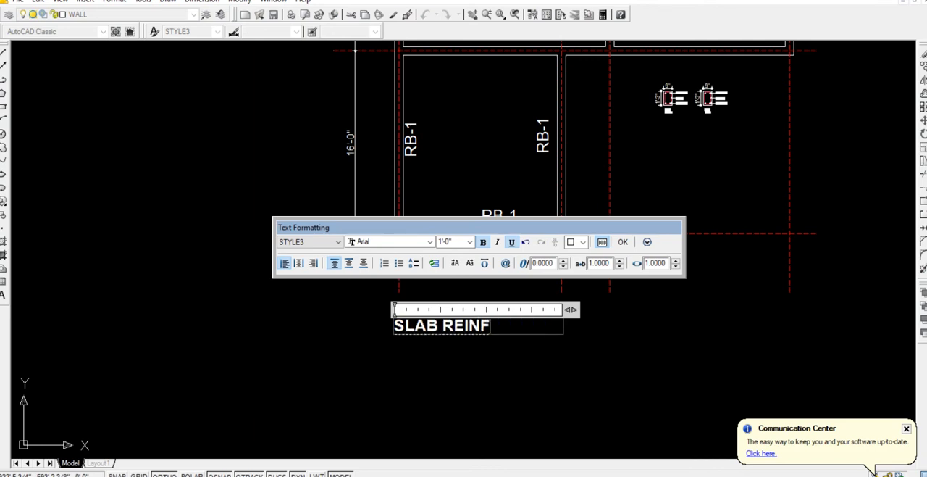
{"action": "type", "text": "ORCEMENT"}
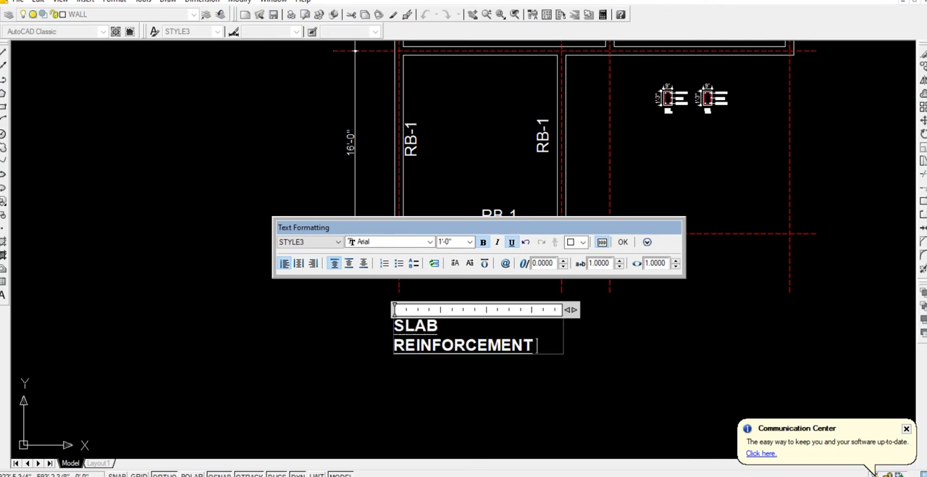
{"action": "type", "text": " PLAN (BOTTOM"}
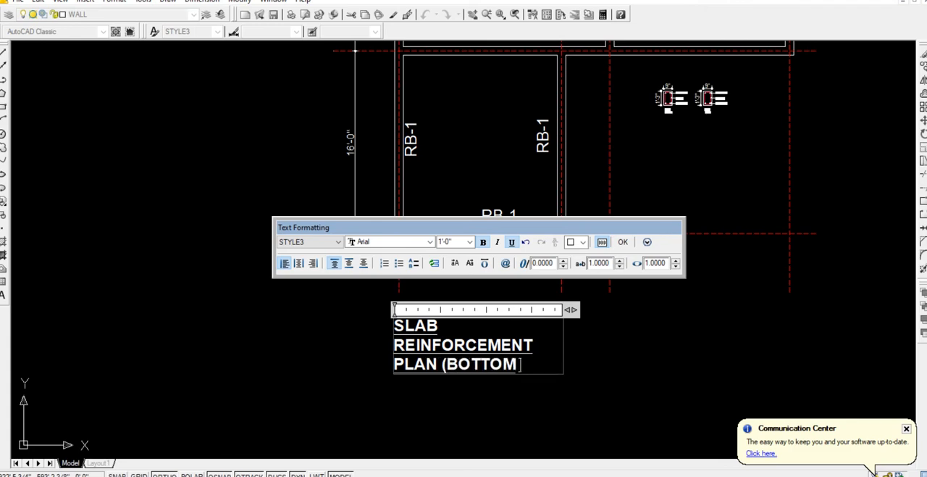
{"action": "type", "text": " BARS) "}
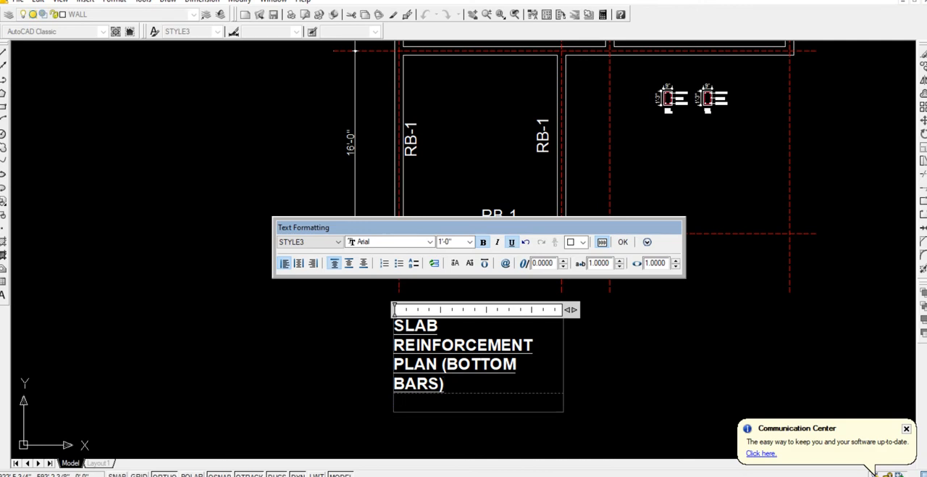
{"action": "type", "text": "4\" THICK SLAB"}
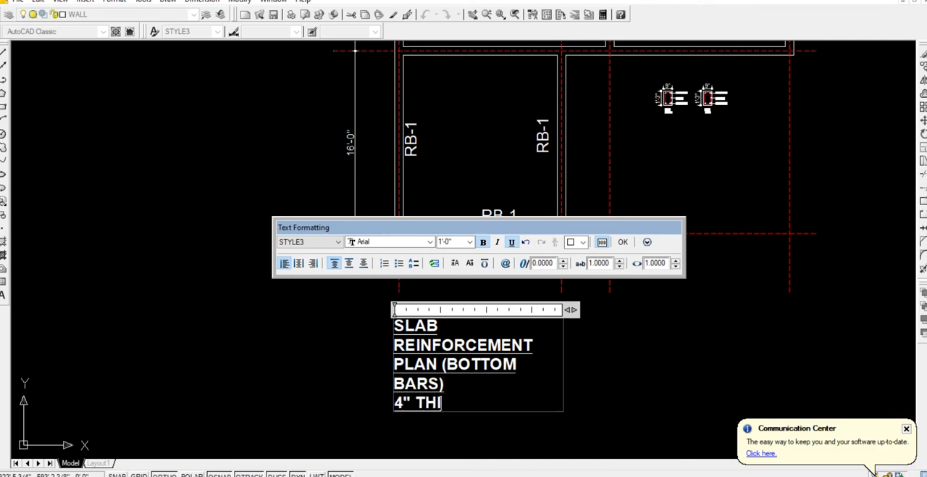
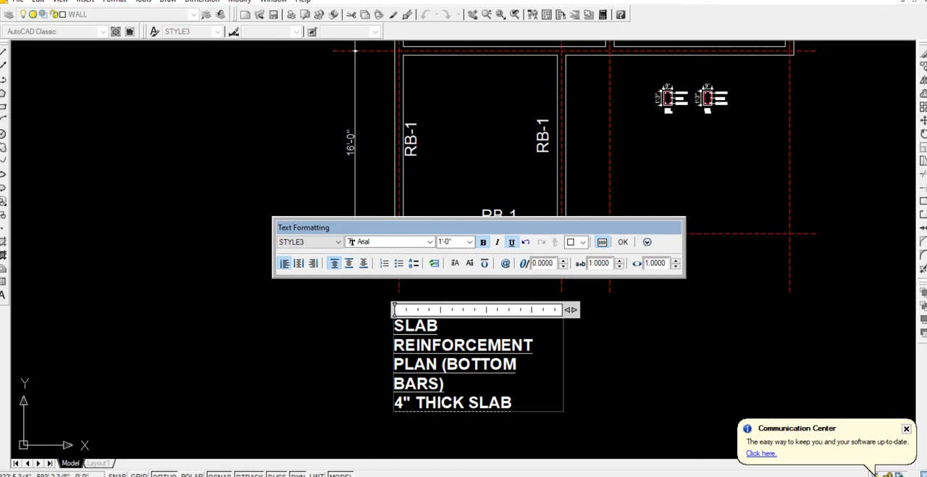
Widen the slab plan title so SLAB REINFORCEMENT PLAN (BOTTOM BARS) fits on one line above 4" THICK SLAB.
{"action": "left_click_drag", "start_coordinate": [571, 309], "coordinate": [786, 309]}
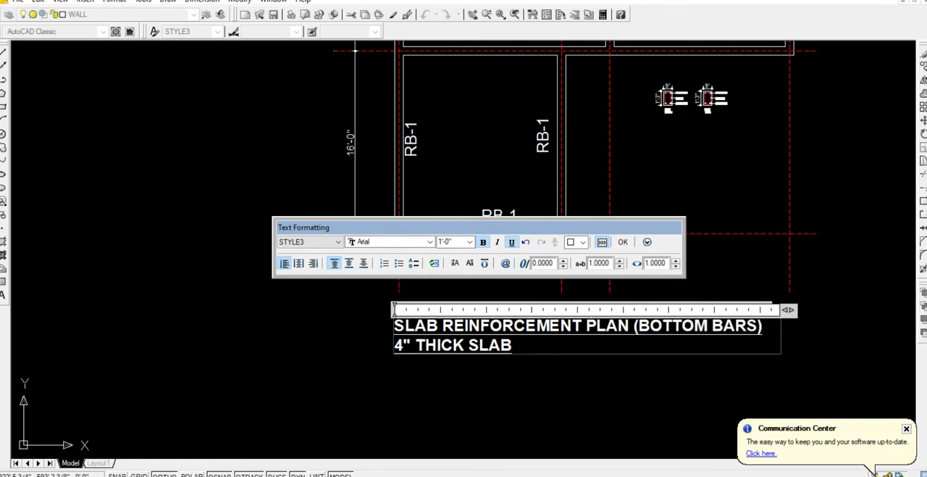
{"action": "left_click", "coordinate": [810, 287]}
{"action": "scroll", "coordinate": [773, 301], "scroll_direction": "down", "scroll_amount": 2}
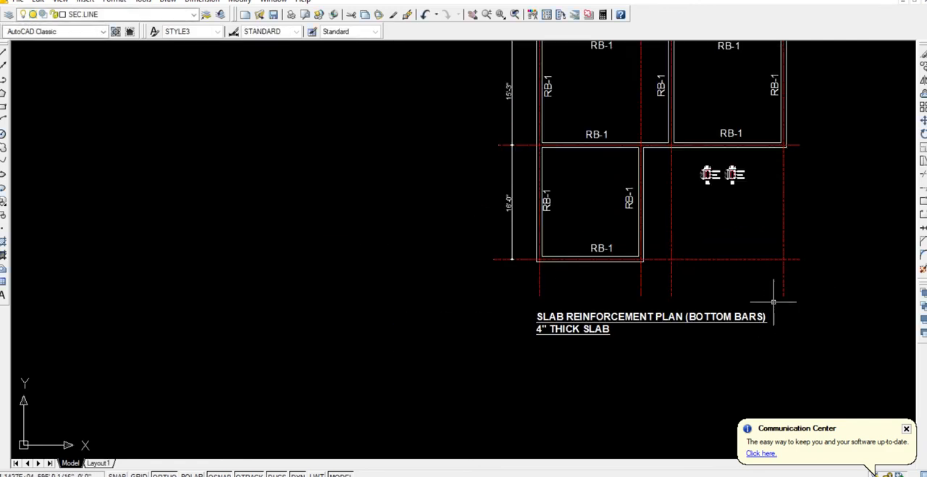
Delete the two beam sections beside the lower bay and all RB-1 labels inside it from the slab reinforcement plan.
{"action": "middle_click_drag", "start_coordinate": [773, 302], "coordinate": [636, 334]}
{"action": "left_click", "coordinate": [620, 236]}
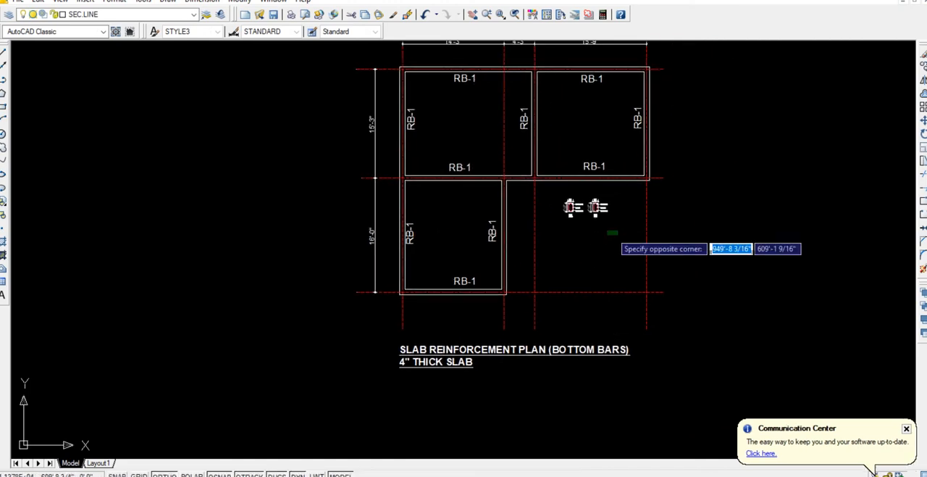
{"action": "left_click", "coordinate": [555, 196]}
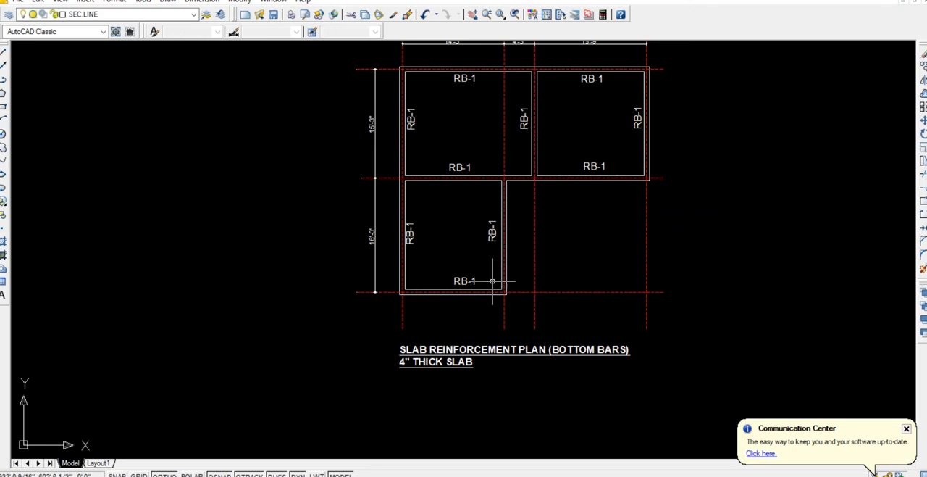
{"action": "left_click", "coordinate": [496, 281]}
{"action": "left_click", "coordinate": [412, 214]}
{"action": "key", "text": "Delete"}
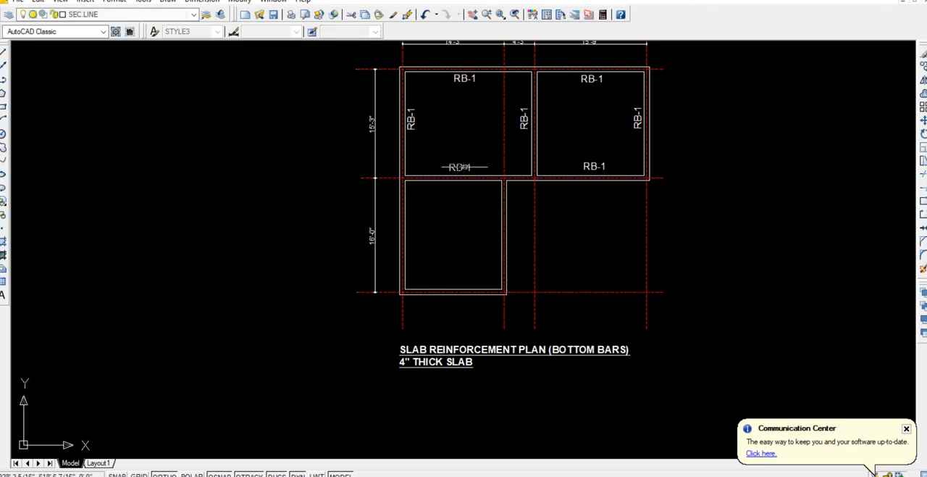
Delete the RB-1 labels from both upper bays of the slab reinforcement plan.
{"action": "left_click", "coordinate": [490, 168]}
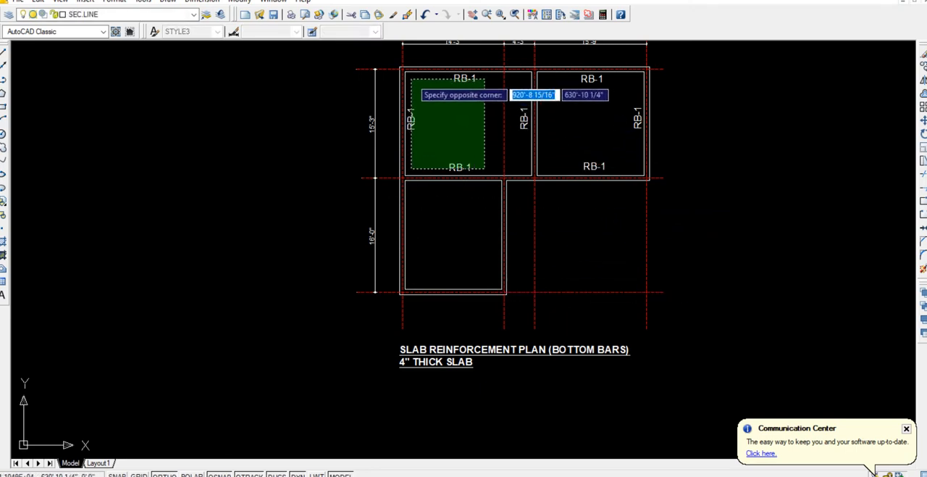
{"action": "left_click", "coordinate": [417, 83]}
{"action": "key", "text": "Delete"}
{"action": "left_click", "coordinate": [524, 138]}
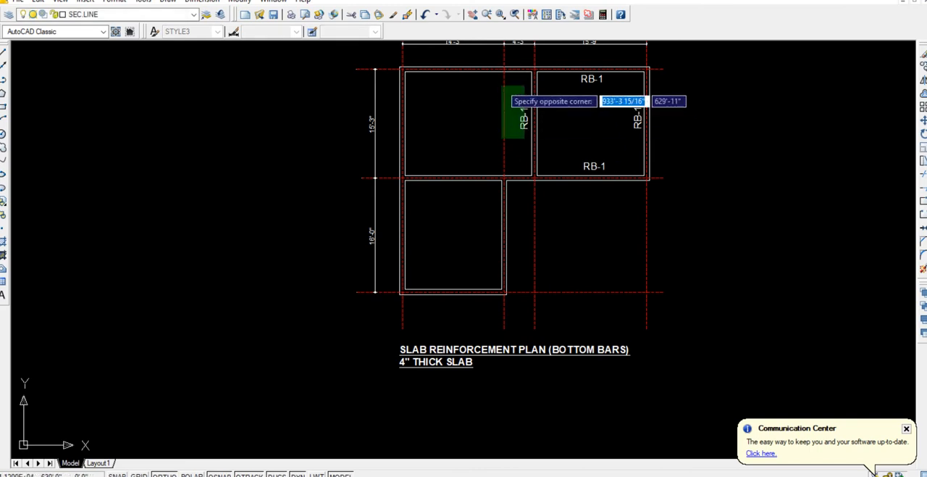
{"action": "left_click", "coordinate": [497, 82]}
{"action": "key", "text": "Delete"}
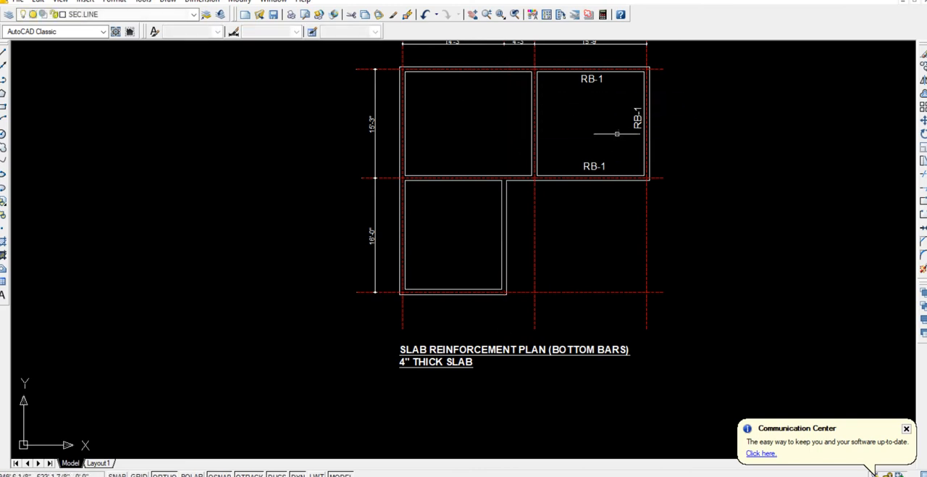
{"action": "left_click", "coordinate": [636, 166]}
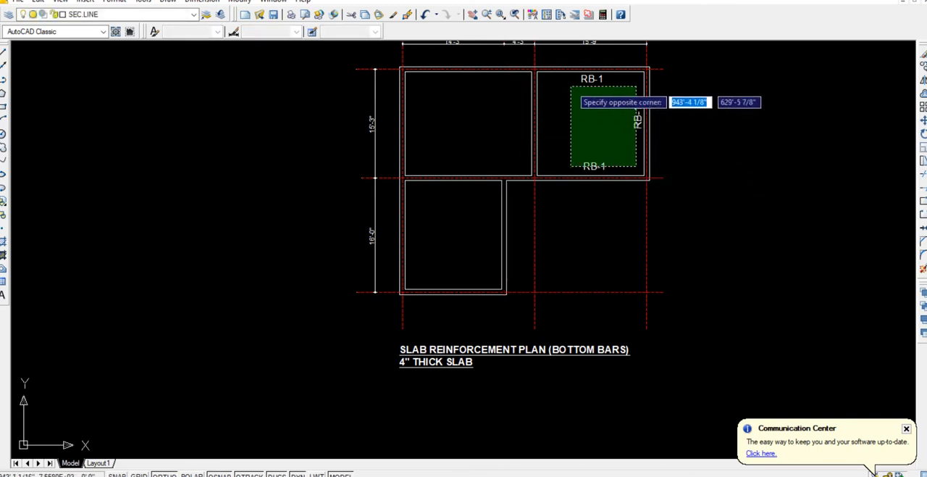
{"action": "left_click", "coordinate": [565, 81]}
{"action": "key", "text": "Delete"}
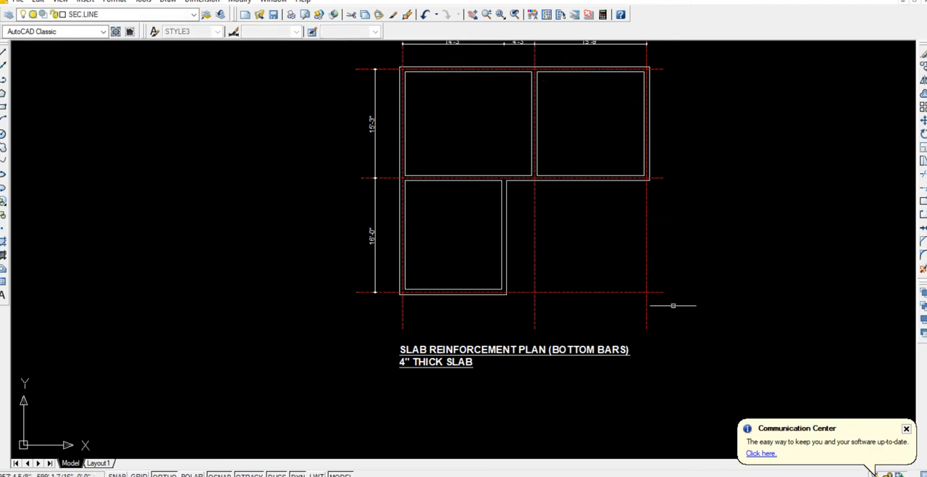
Delete the red dashed vertical and horizontal grid lines from the slab reinforcement plan.
{"action": "left_click", "coordinate": [712, 309]}
{"action": "left_click", "coordinate": [516, 209]}
{"action": "key", "text": "Delete"}
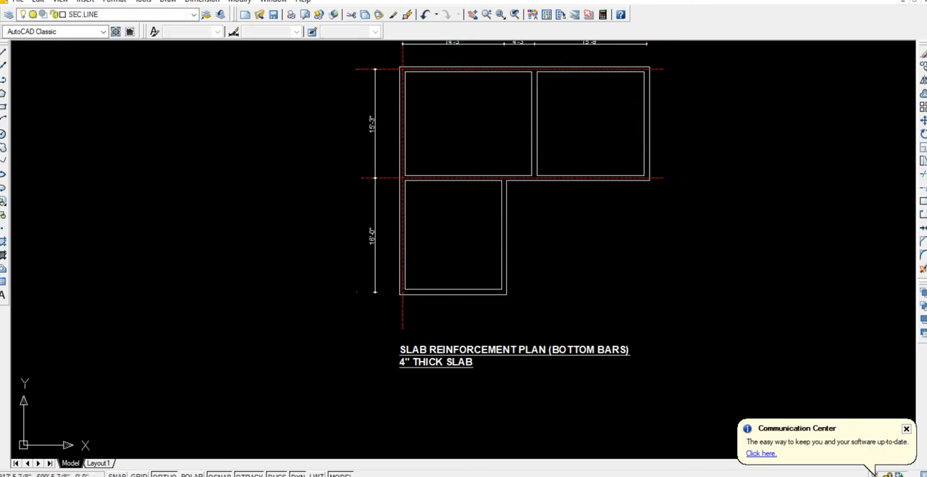
{"action": "left_click", "coordinate": [417, 312]}
{"action": "left_click", "coordinate": [362, 325]}
{"action": "key", "text": "Delete"}
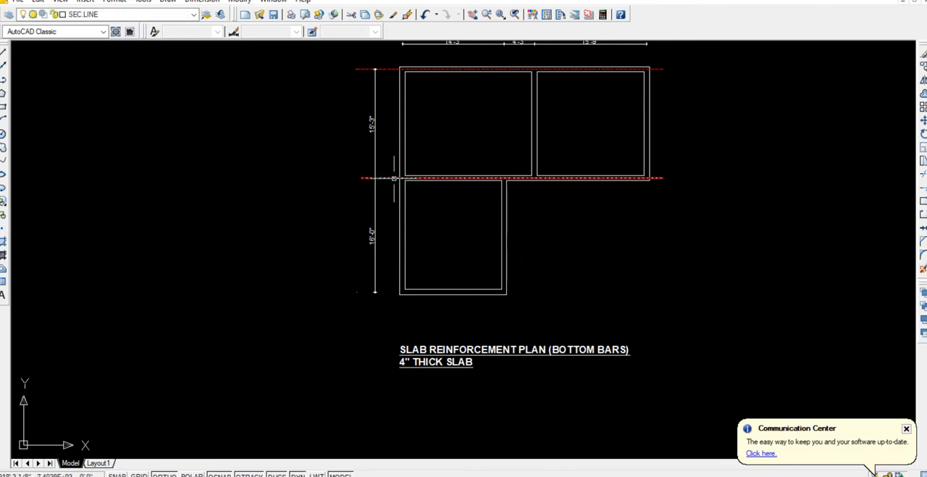
{"action": "left_click", "coordinate": [392, 185]}
{"action": "left_click", "coordinate": [385, 169]}
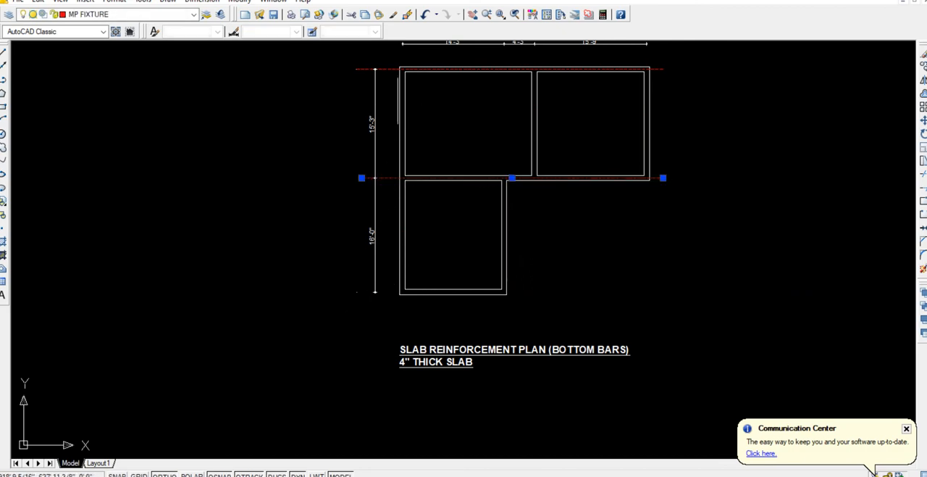
{"action": "left_click", "coordinate": [579, 85]}
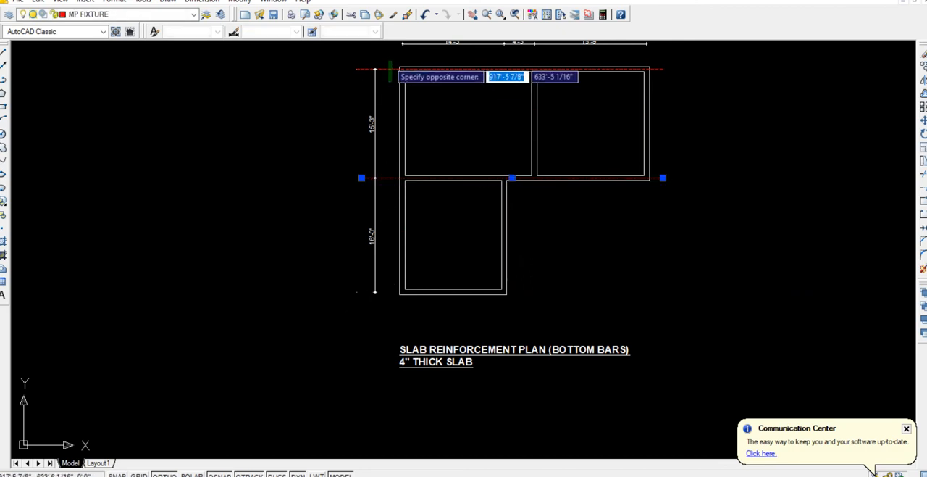
{"action": "left_click", "coordinate": [399, 71]}
{"action": "key", "text": "Delete"}
Draw a horizontal bar line across both upper bays, from the left beam's inner-face midpoint to the right beam's inner face.
{"action": "scroll", "coordinate": [497, 110], "scroll_direction": "down", "scroll_amount": 2}
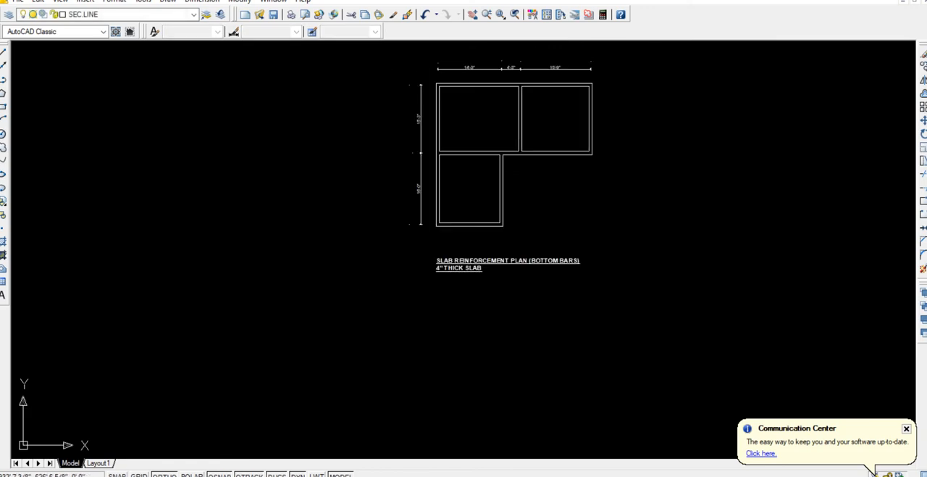
{"action": "middle_click_drag", "start_coordinate": [497, 110], "coordinate": [457, 203]}
{"action": "scroll", "coordinate": [477, 198], "scroll_direction": "up", "scroll_amount": 3}
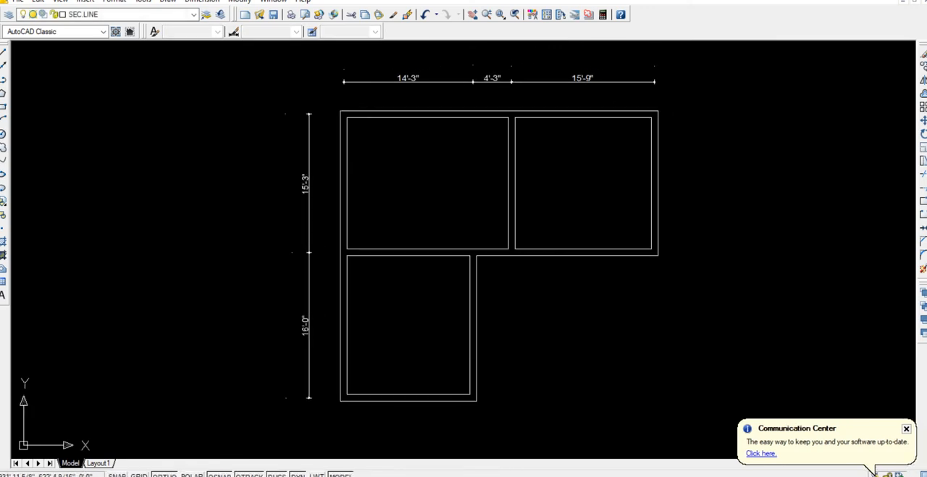
{"action": "left_click", "coordinate": [4, 53]}
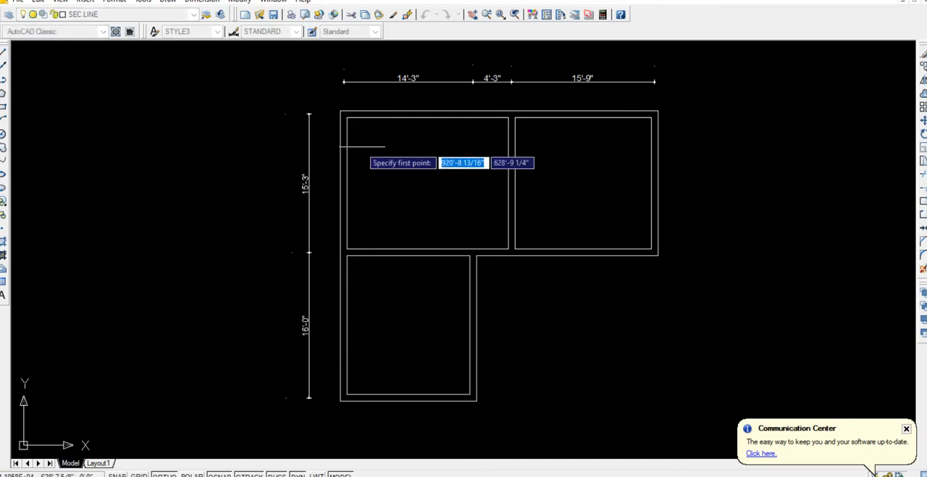
{"action": "left_click", "coordinate": [346, 183]}
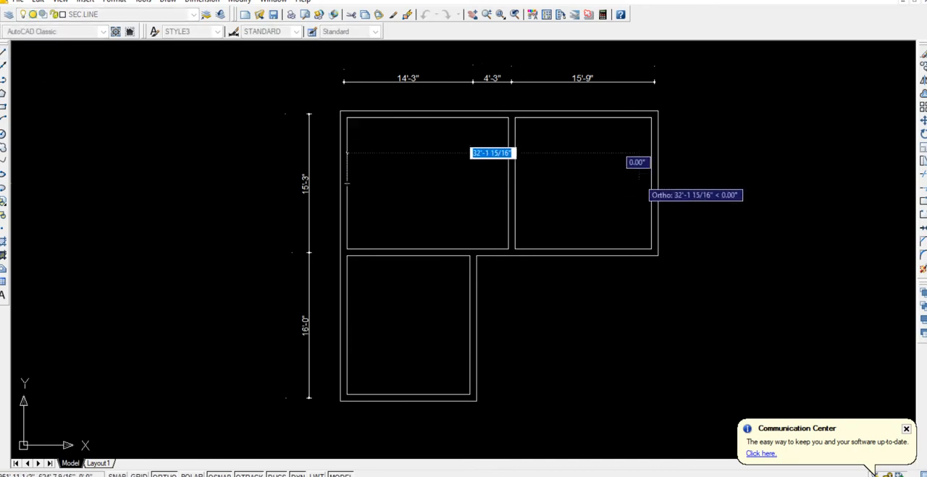
{"action": "left_click", "coordinate": [650, 183]}
{"action": "key", "text": "Return"}
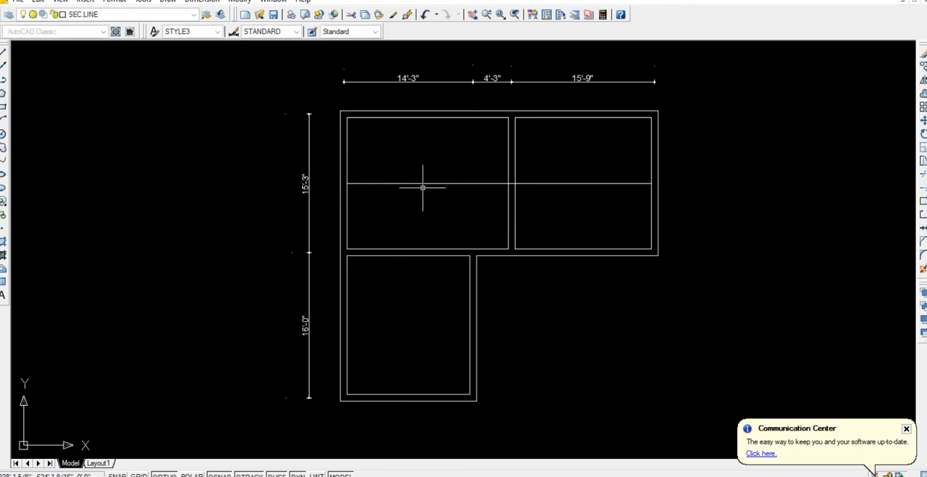
Copy the horizontal bar line about 1'-4" upward.
{"action": "left_click", "coordinate": [416, 184]}
{"action": "type", "text": "c"}
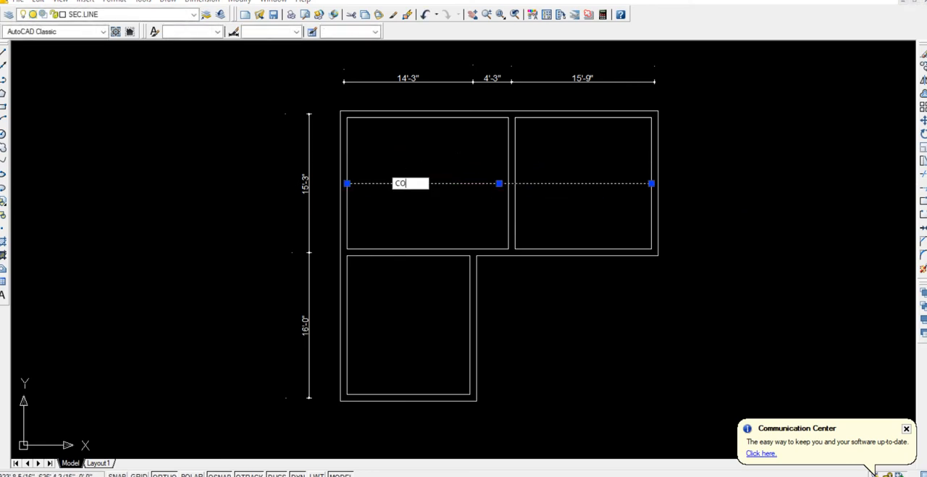
{"action": "type", "text": "o"}
{"action": "key", "text": "Return"}
{"action": "left_click", "coordinate": [413, 205]}
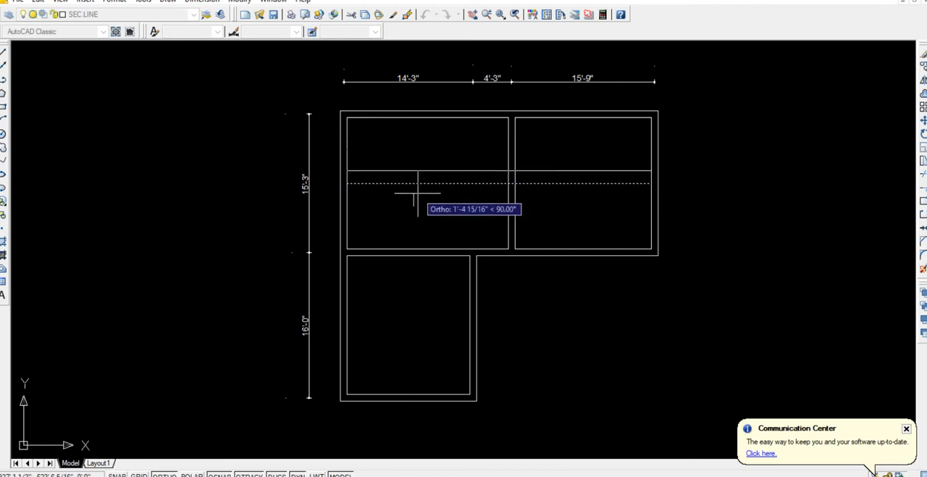
{"action": "type", "text": "1"}
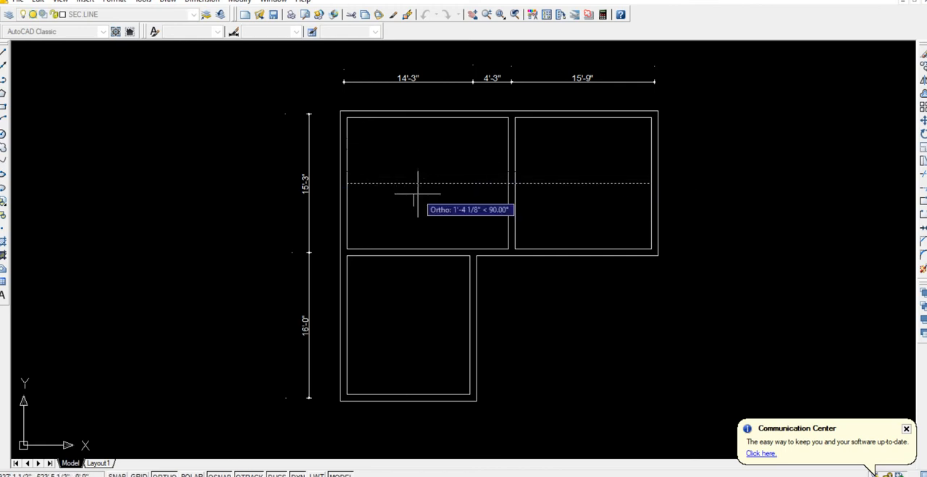
{"action": "key", "text": "Return"}
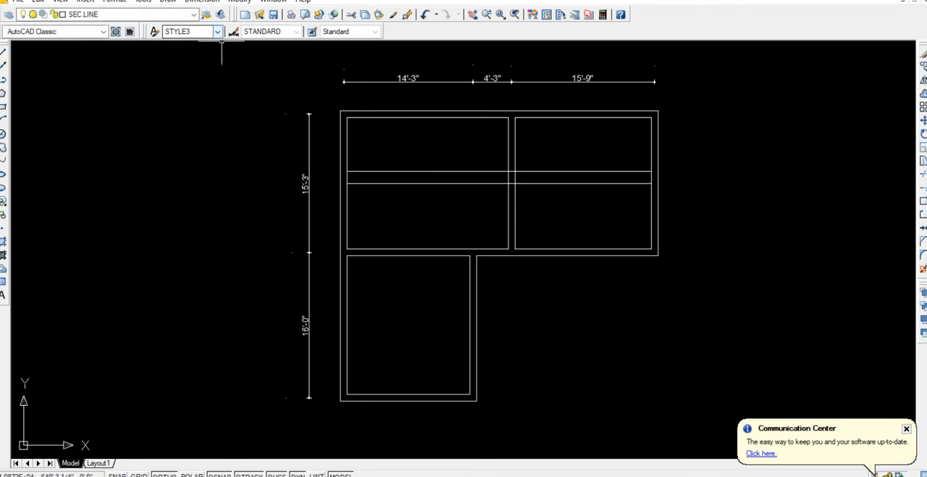
Draw a vertical bar line from the top beam's inner-face midpoint in the upper left bay down past the lower bay's bottom beam.
{"action": "left_click", "coordinate": [3, 52]}
{"action": "left_click", "coordinate": [427, 117]}
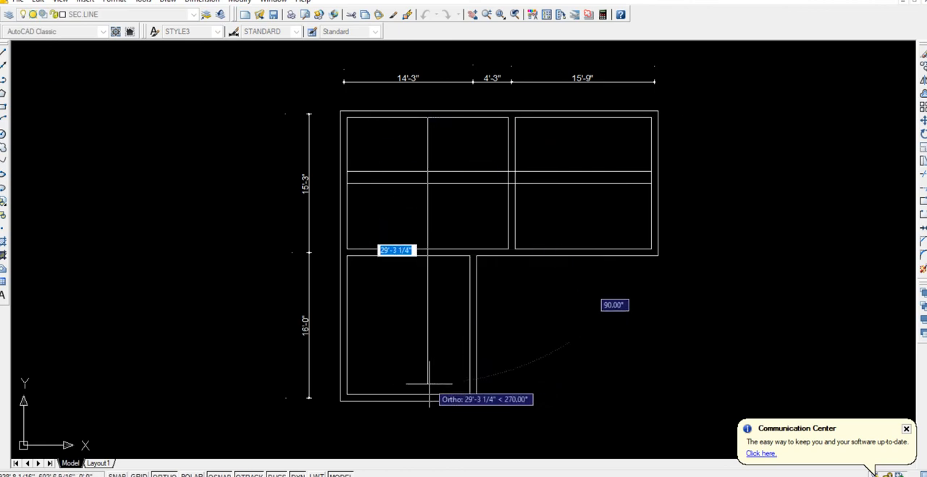
{"action": "left_click", "coordinate": [429, 410]}
{"action": "key", "text": "Return"}
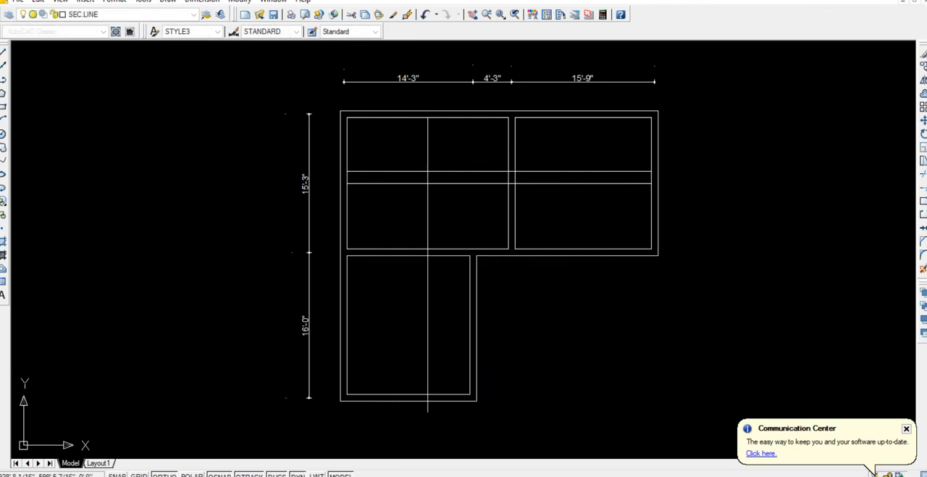
Trim the vertical bar line's overhang at the outer edge of the lower bay's bottom beam.
{"action": "type", "text": "tr"}
{"action": "key", "text": "Return"}
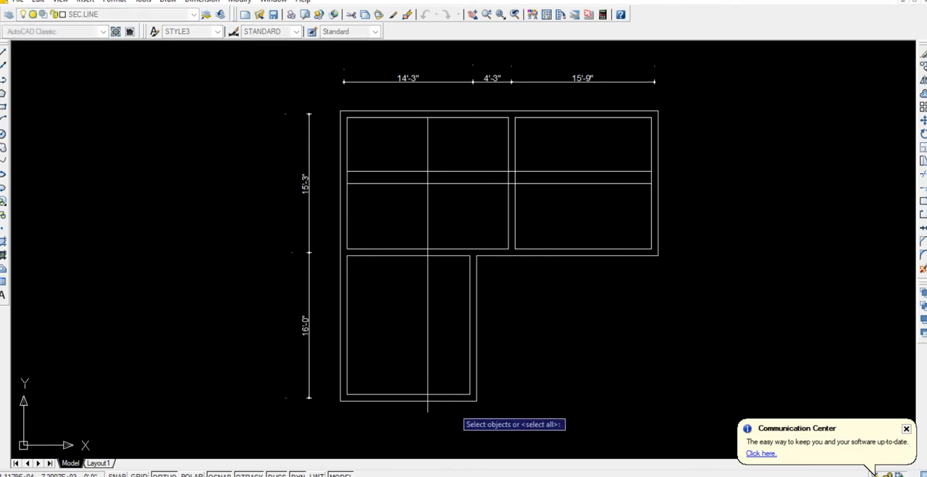
{"action": "left_click", "coordinate": [446, 400]}
{"action": "left_click", "coordinate": [440, 416]}
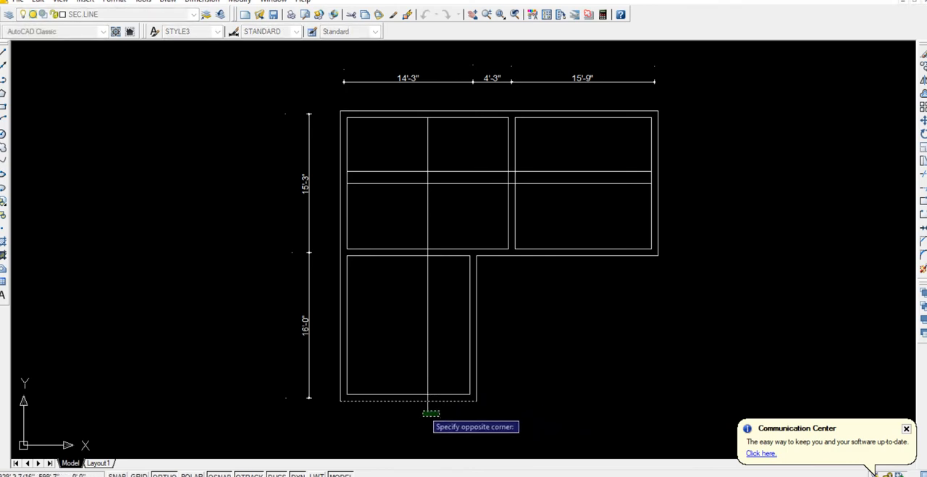
{"action": "left_click", "coordinate": [419, 407]}
{"action": "key", "text": "Return"}
Copy the vertical bar line about 1'-5 3/4" to the left.
{"action": "left_click", "coordinate": [439, 372]}
{"action": "left_click", "coordinate": [400, 353]}
{"action": "type", "text": "c"}
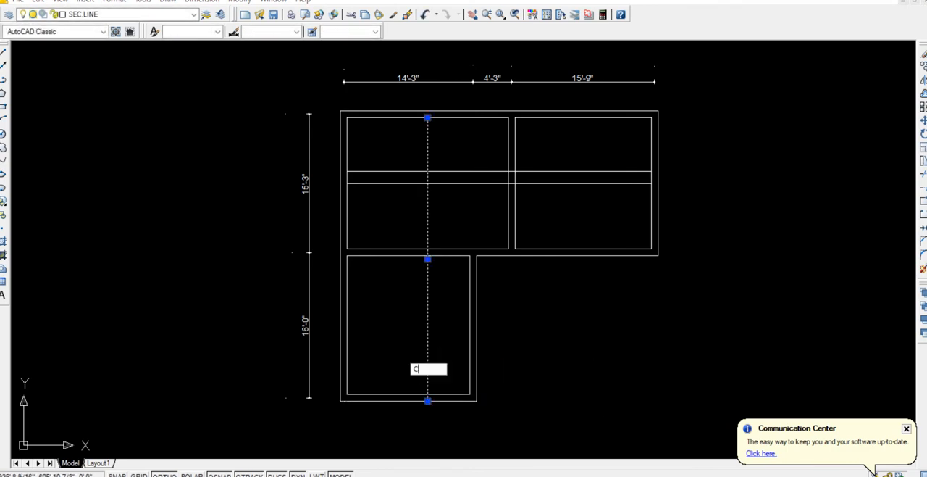
{"action": "type", "text": "o"}
{"action": "key", "text": "Return"}
{"action": "left_click", "coordinate": [581, 358]}
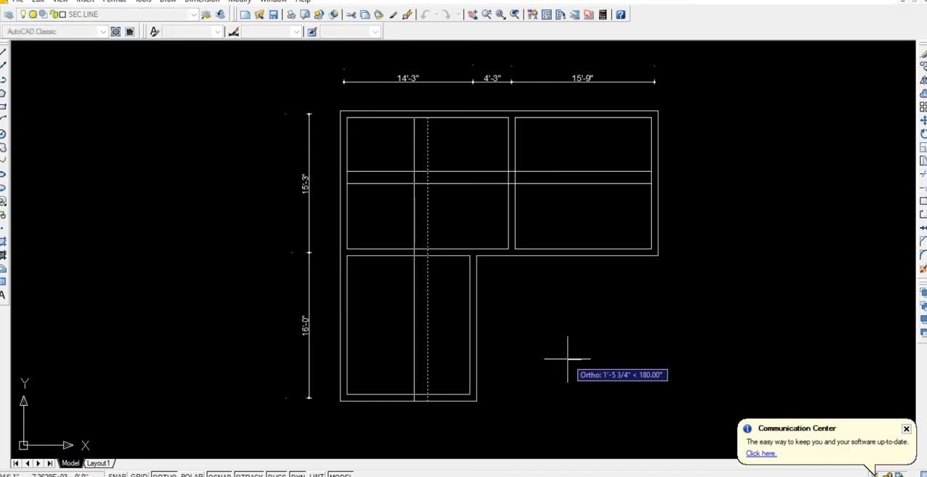
{"action": "left_click", "coordinate": [567, 358]}
{"action": "key", "text": "Return"}
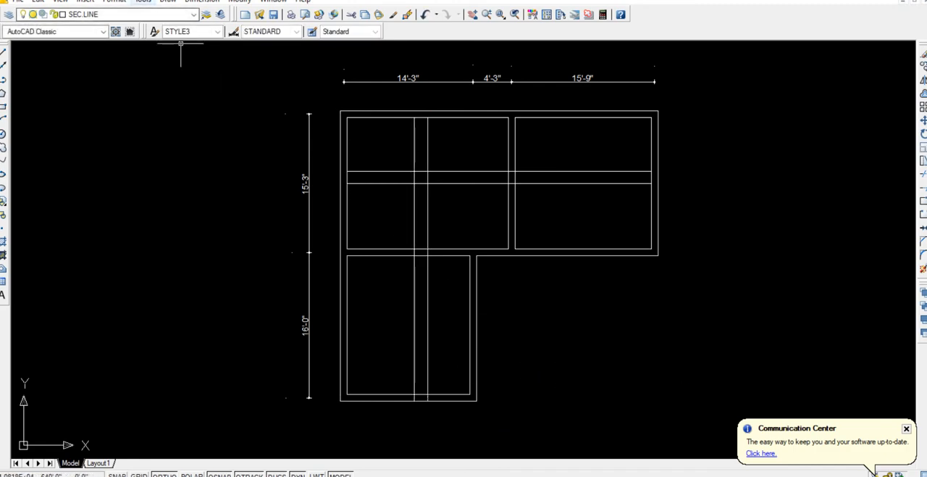
{"action": "left_click", "coordinate": [202, 1]}
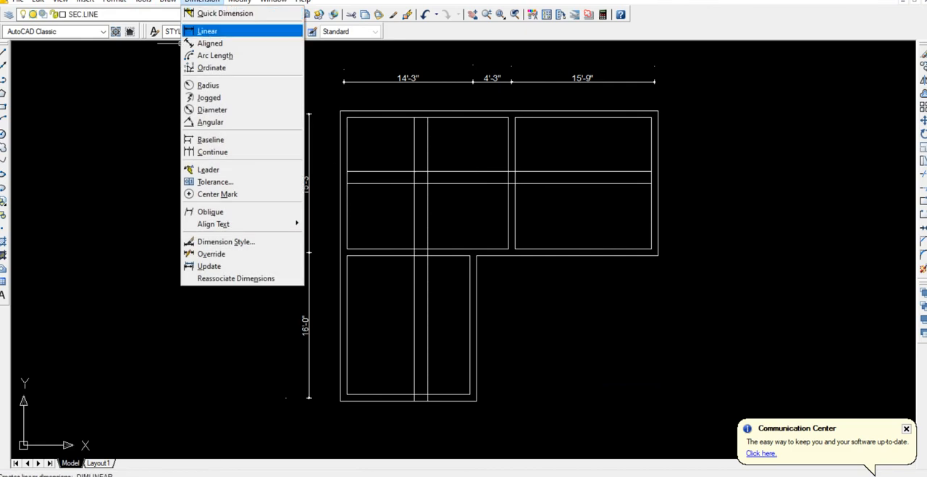
{"action": "left_click", "coordinate": [207, 32]}
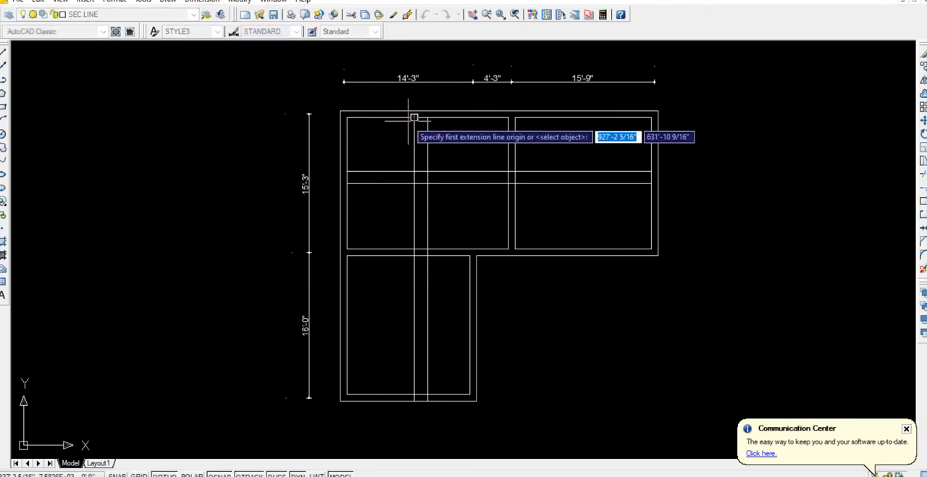
{"action": "key", "text": "Escape"}
Move the two horizontal and two vertical bar lines to the THICK layer.
{"action": "left_click", "coordinate": [460, 200]}
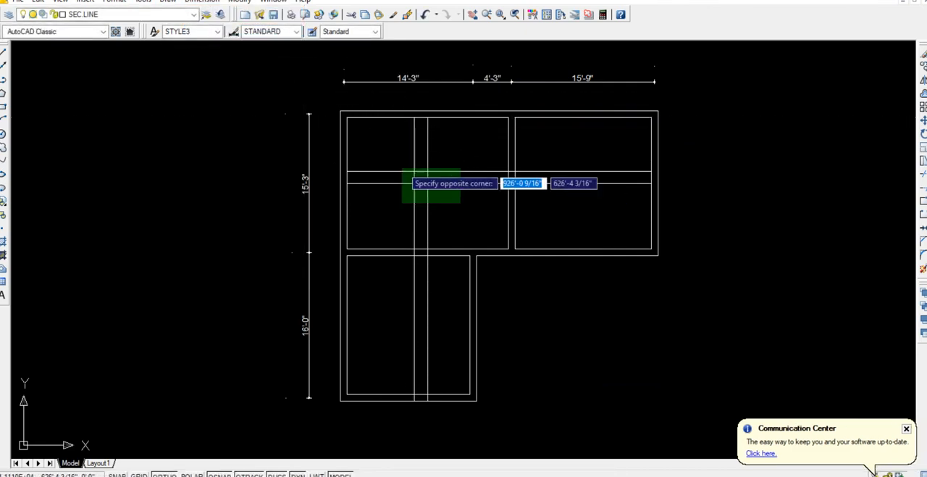
{"action": "left_click", "coordinate": [403, 166]}
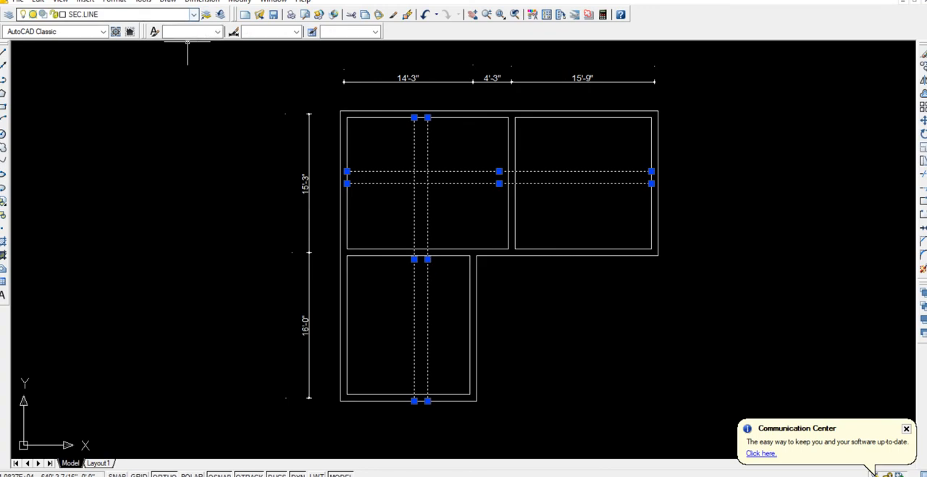
{"action": "left_click", "coordinate": [193, 14]}
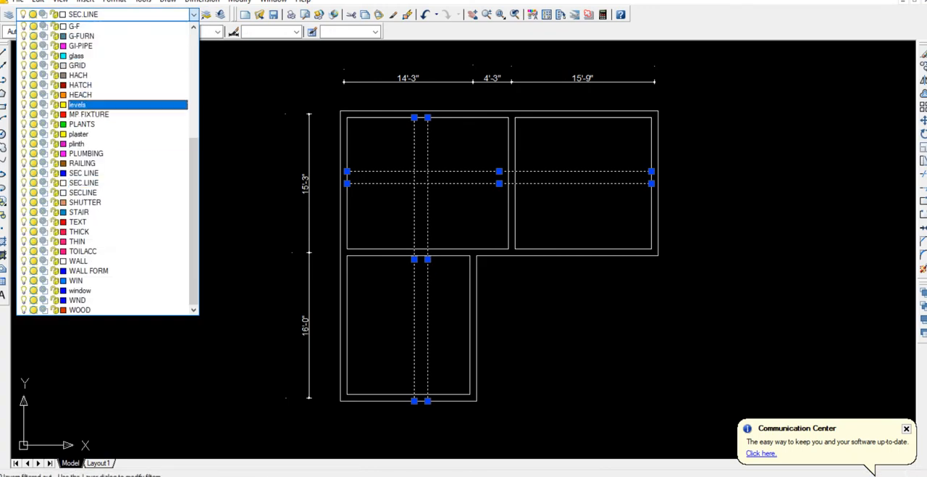
{"action": "scroll", "coordinate": [109, 114], "scroll_direction": "up", "scroll_amount": 6}
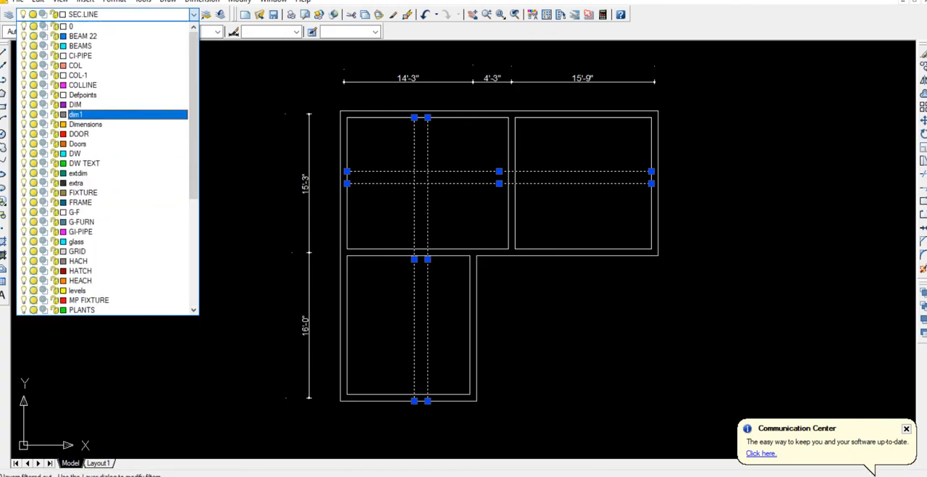
{"action": "scroll", "coordinate": [109, 113], "scroll_direction": "down", "scroll_amount": 6}
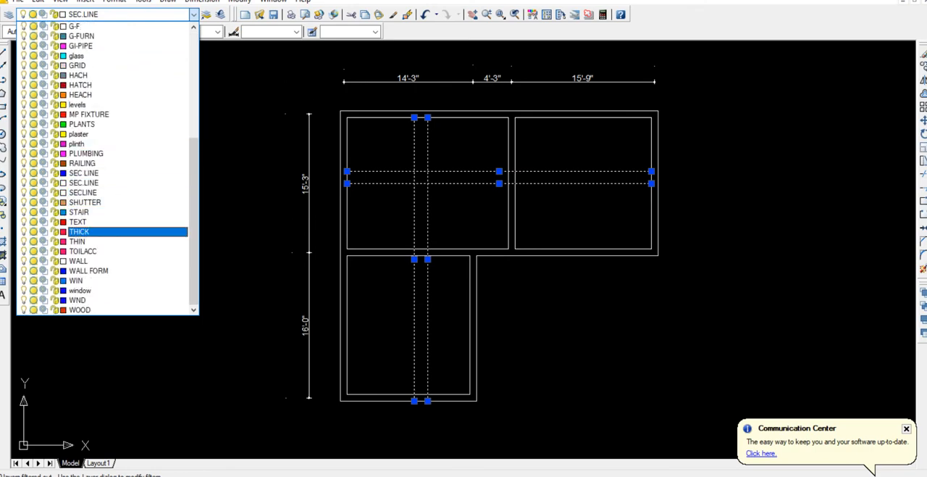
{"action": "left_click", "coordinate": [109, 231]}
{"action": "key", "text": "Escape"}
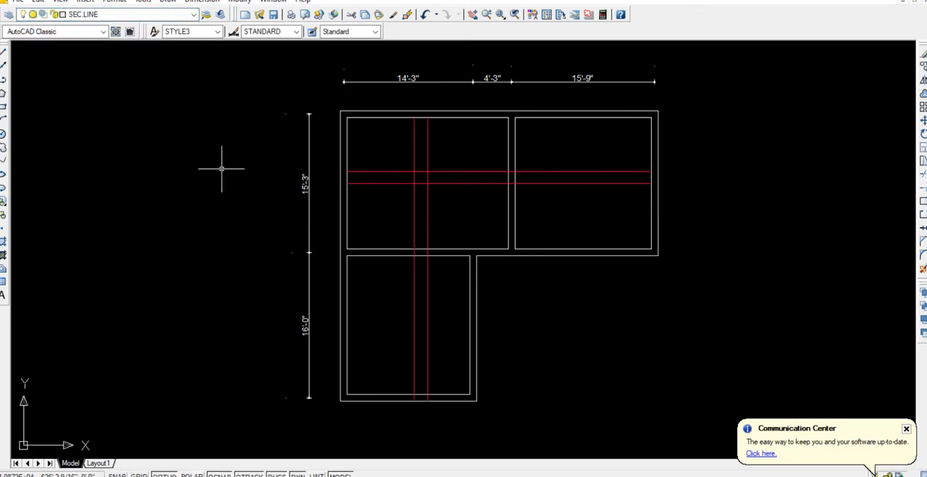
Add a vertical linear dimension spanning the left vertical bar line's full length, placed just to the line's left.
{"action": "left_click", "coordinate": [202, 1]}
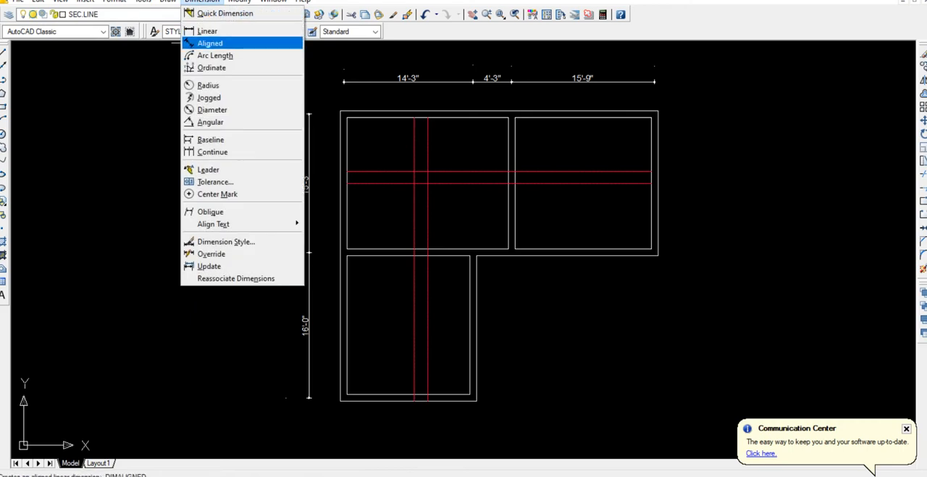
{"action": "left_click", "coordinate": [206, 29]}
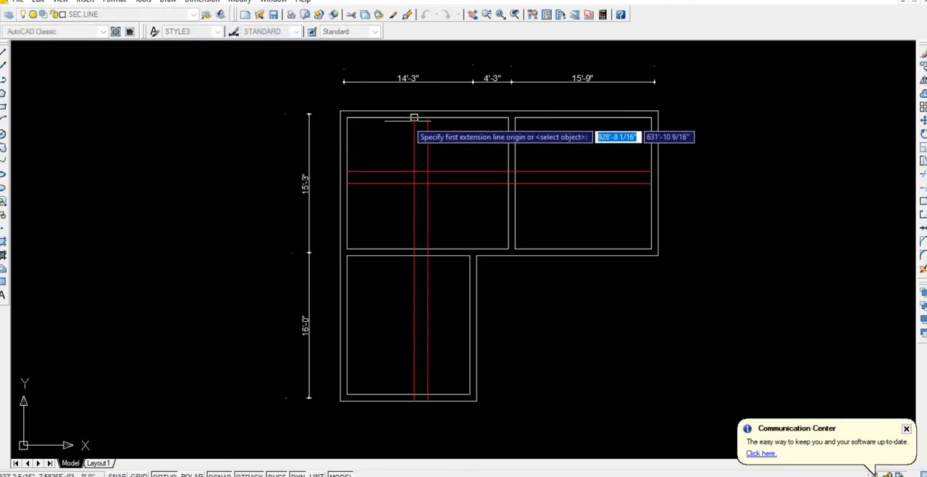
{"action": "left_click", "coordinate": [415, 117]}
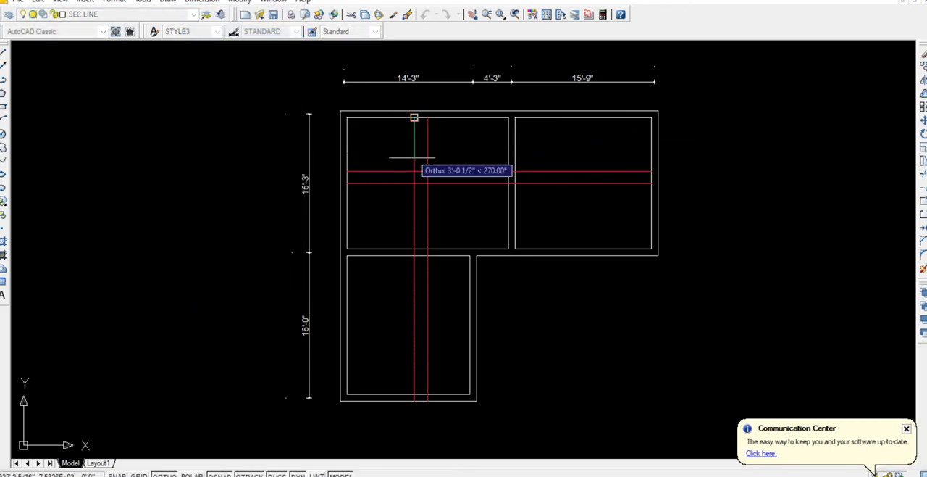
{"action": "left_click", "coordinate": [414, 400]}
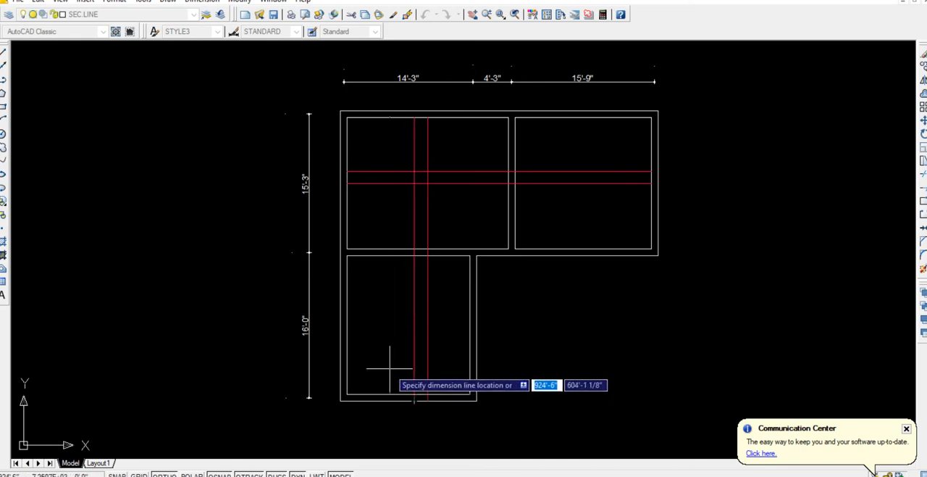
{"action": "left_click", "coordinate": [397, 352]}
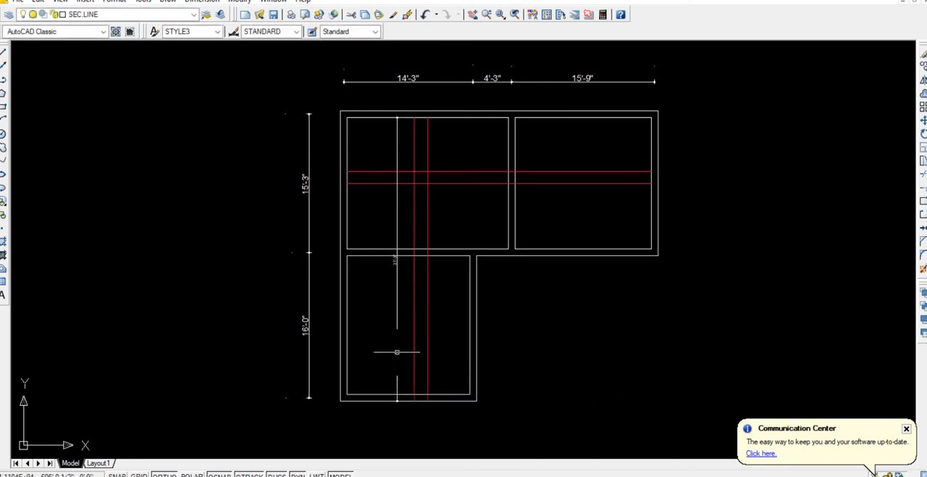
Replace the new vertical dimension's text with #3@6" C/C.
{"action": "scroll", "coordinate": [387, 275], "scroll_direction": "up", "scroll_amount": 6}
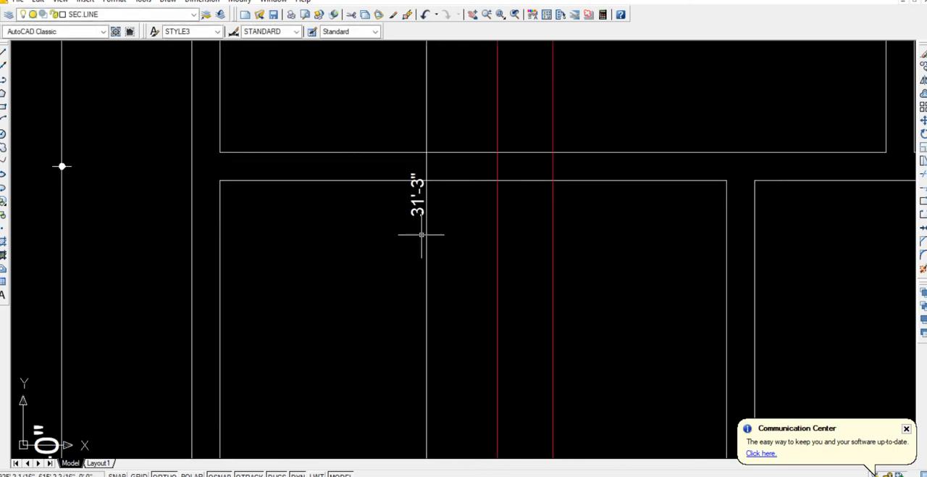
{"action": "type", "text": "ed"}
{"action": "key", "text": "Return"}
{"action": "left_click", "coordinate": [413, 175]}
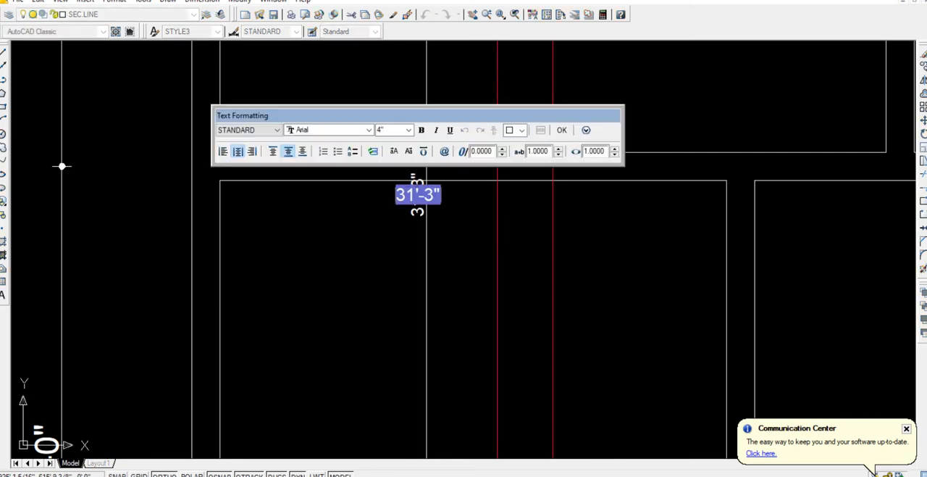
{"action": "key", "text": "Delete"}
{"action": "type", "text": "#3@6\" C/C"}
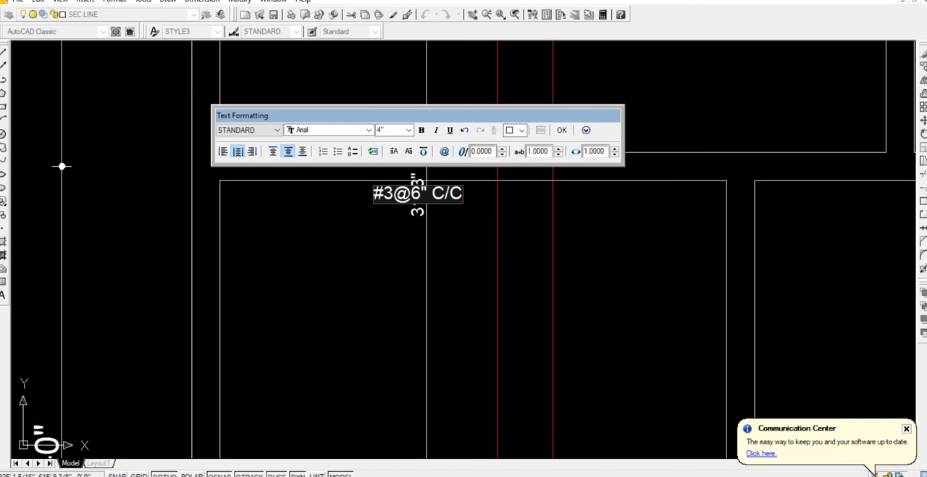
Set the vertical dimension's #3@6" C/C text height to 8".
{"action": "key", "text": "ctrl+a"}
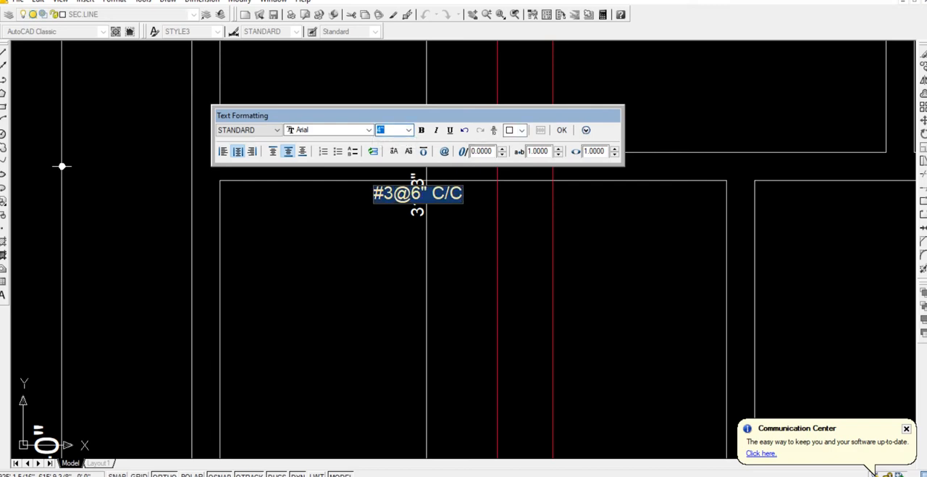
{"action": "type", "text": "8"}
{"action": "key", "text": "Return"}
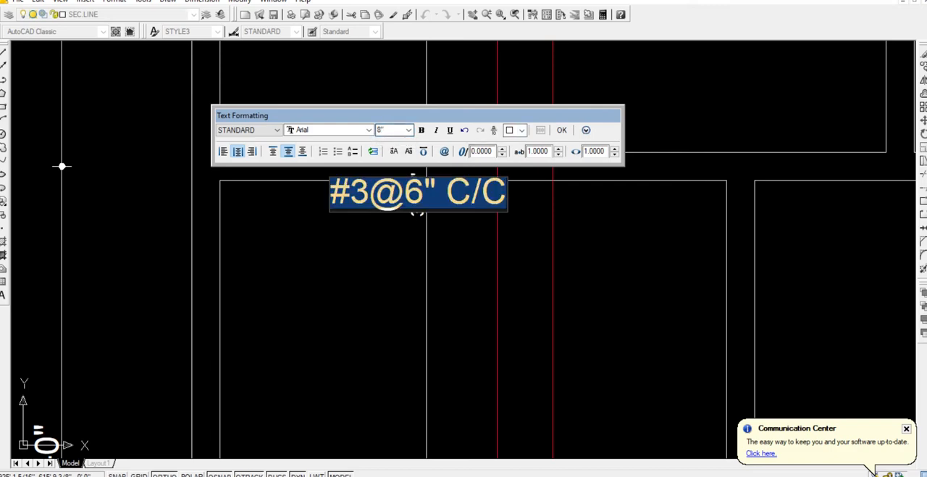
{"action": "left_click", "coordinate": [561, 130]}
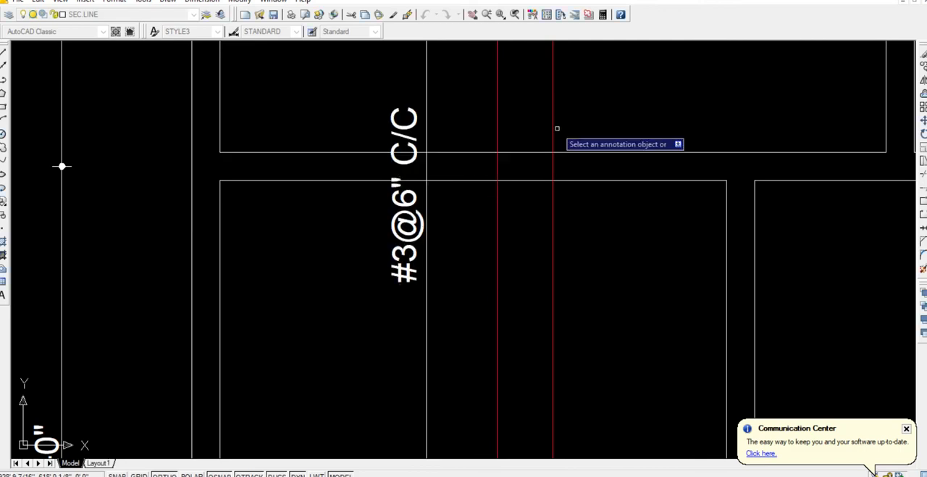
Move the vertical dimension's #3@6" C/C label about 5' down into the lower bay.
{"action": "left_click", "coordinate": [396, 216]}
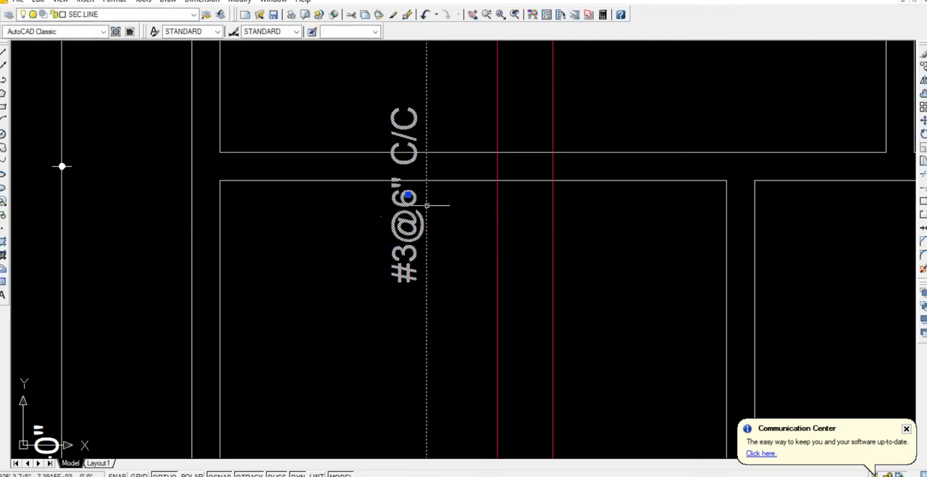
{"action": "left_click", "coordinate": [408, 196]}
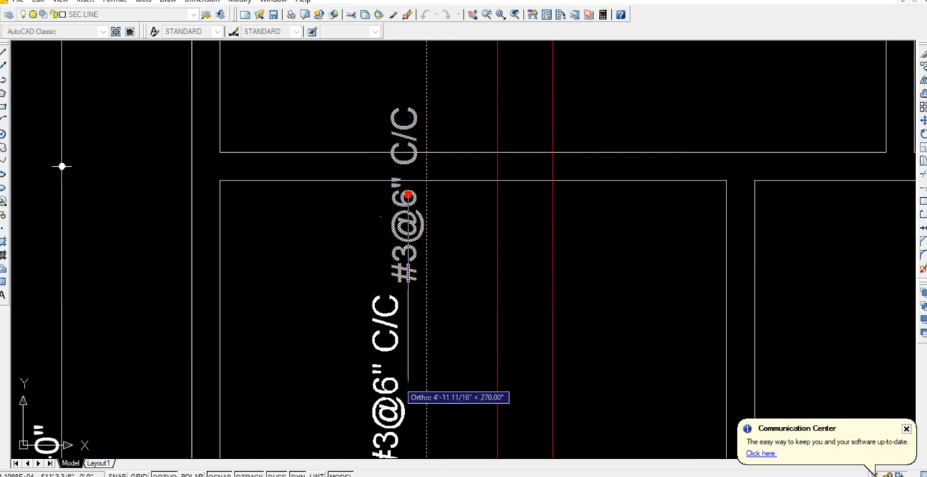
{"action": "left_click", "coordinate": [397, 378]}
{"action": "scroll", "coordinate": [406, 358], "scroll_direction": "down", "scroll_amount": 8}
{"action": "key", "text": "Escape"}
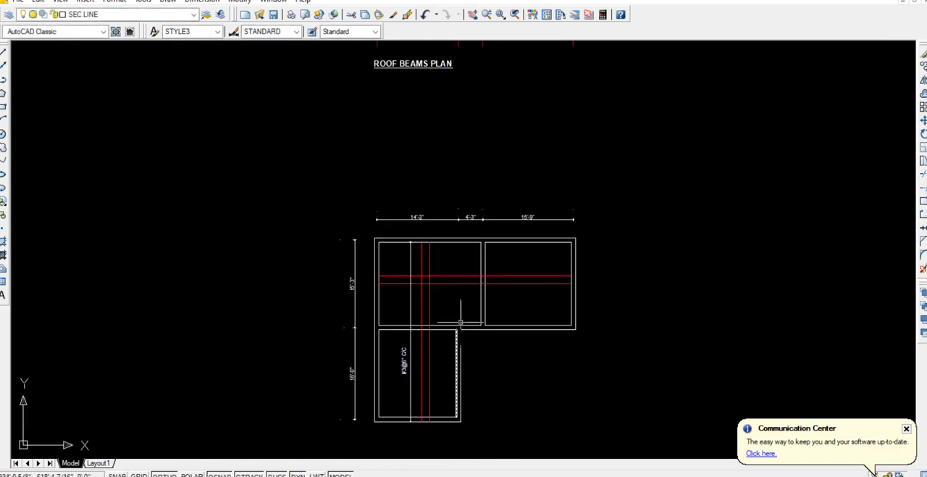
Add a horizontal linear dimension between the upper bays' outermost inner corners, placed just above the horizontal bar lines.
{"action": "left_click", "coordinate": [201, 1]}
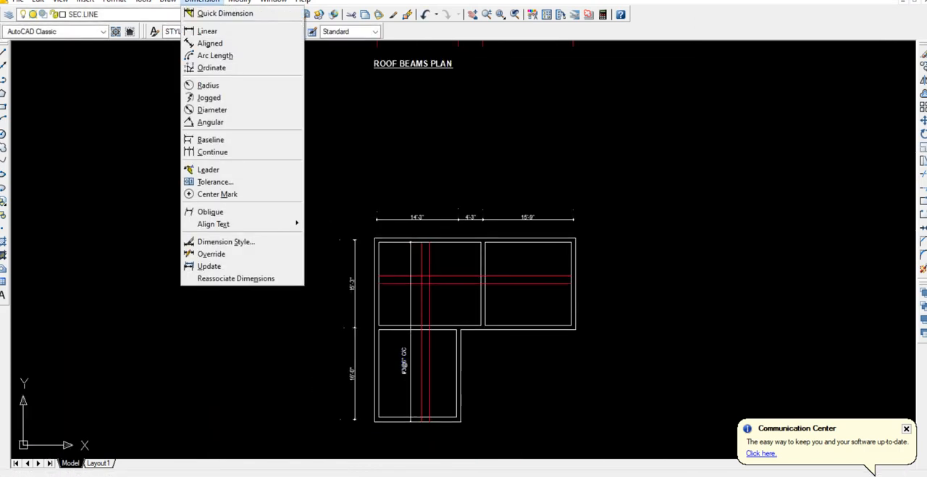
{"action": "left_click", "coordinate": [210, 29]}
{"action": "scroll", "coordinate": [455, 245], "scroll_direction": "up", "scroll_amount": 3}
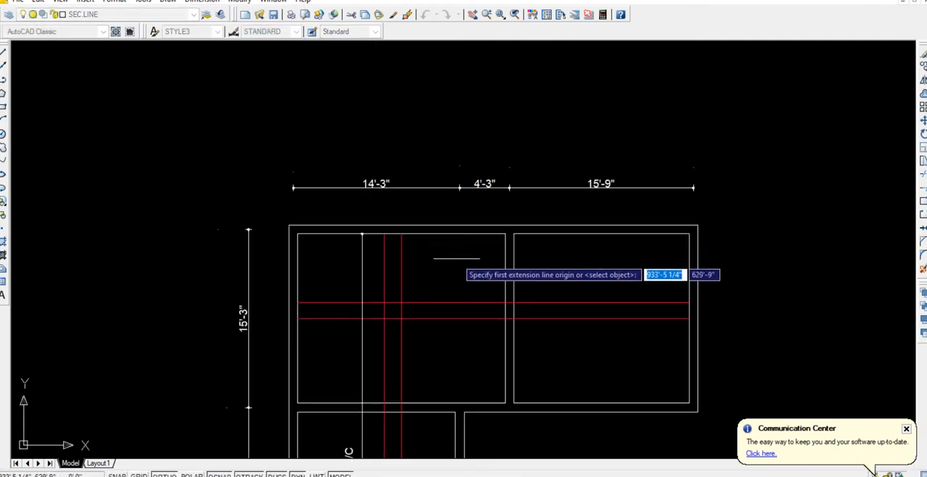
{"action": "left_click", "coordinate": [299, 231]}
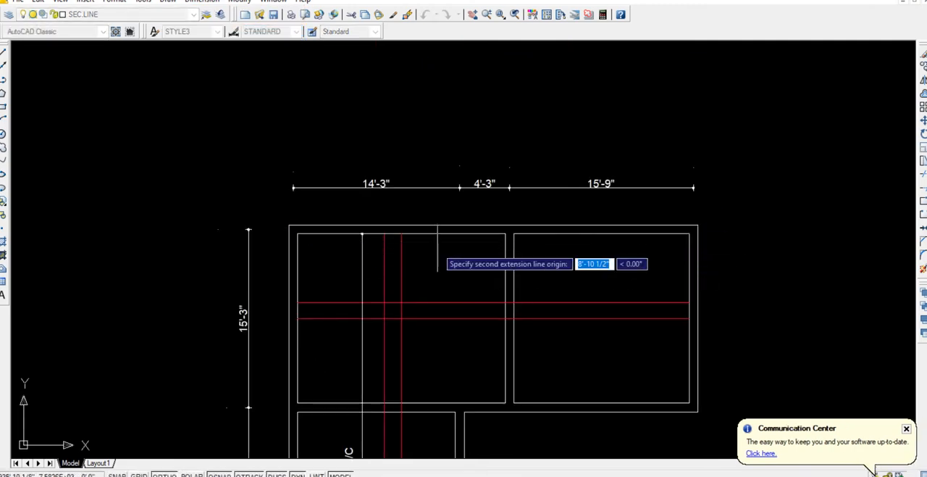
{"action": "left_click", "coordinate": [689, 233]}
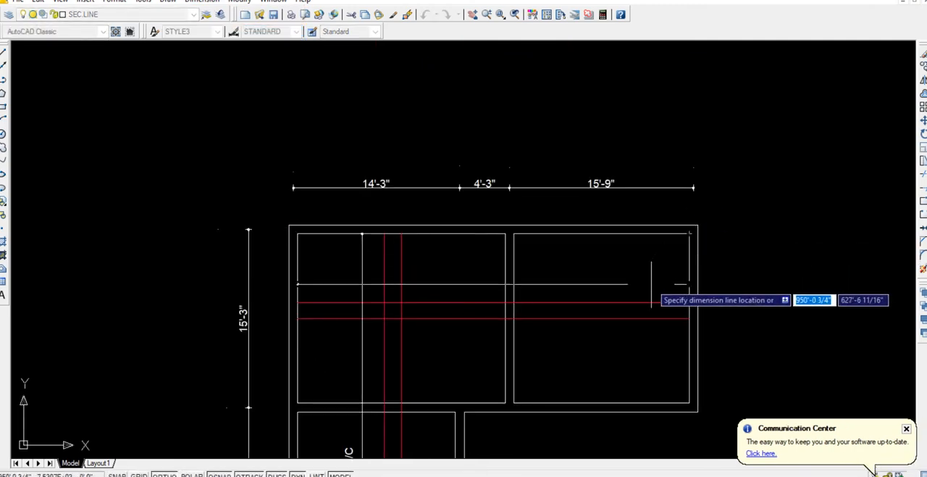
{"action": "left_click", "coordinate": [651, 290]}
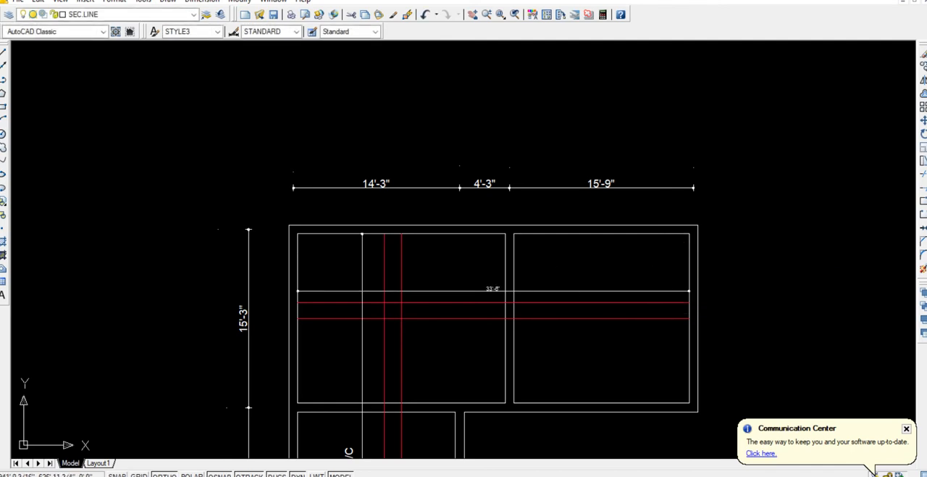
Replace the new horizontal dimension's text with #3@6" C/C.
{"action": "scroll", "coordinate": [490, 289], "scroll_direction": "up", "scroll_amount": 5}
{"action": "type", "text": "ed"}
{"action": "key", "text": "Return"}
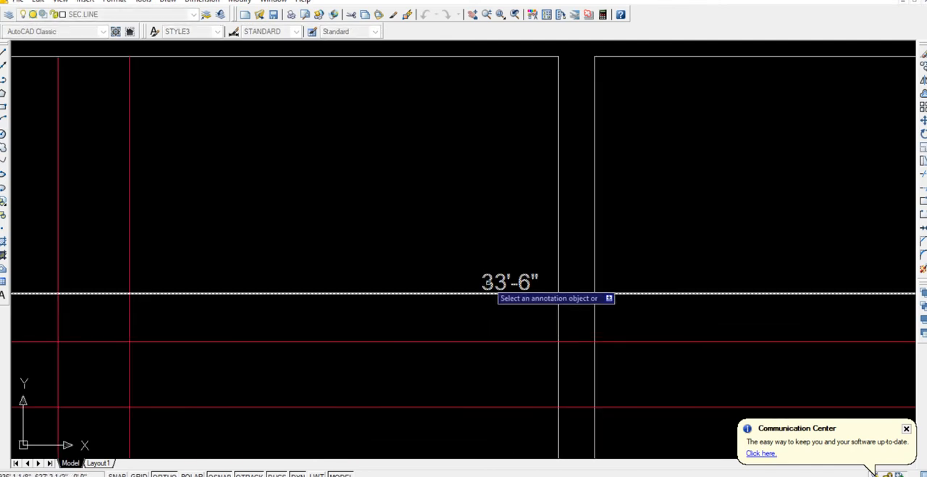
{"action": "left_click", "coordinate": [493, 291]}
{"action": "key", "text": "Delete"}
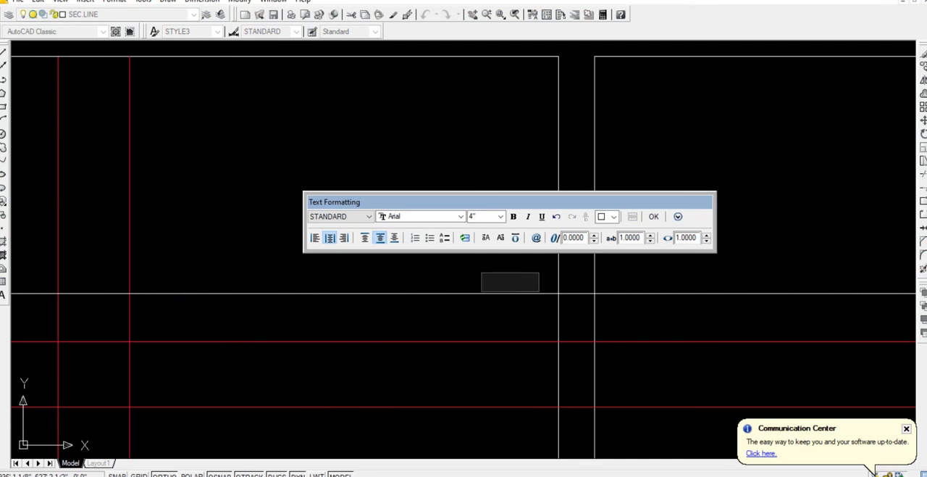
{"action": "type", "text": "#3@"}
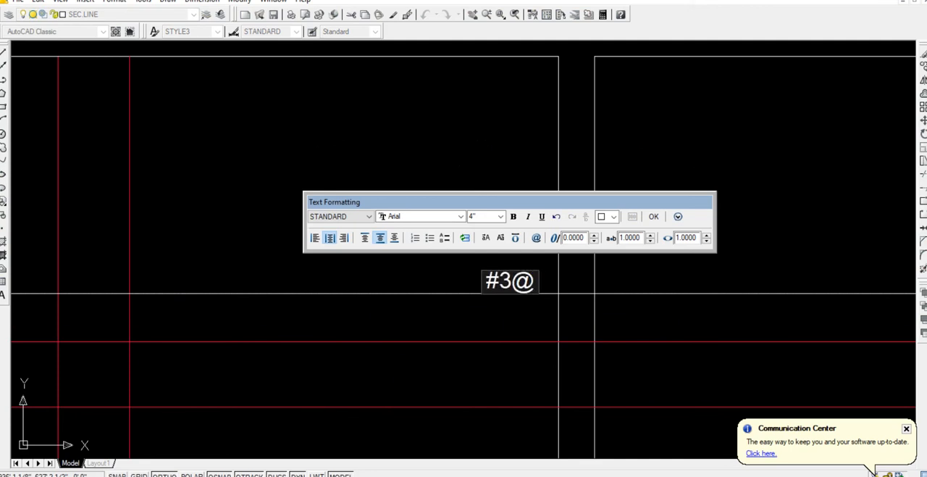
{"action": "type", "text": "6\" C."}
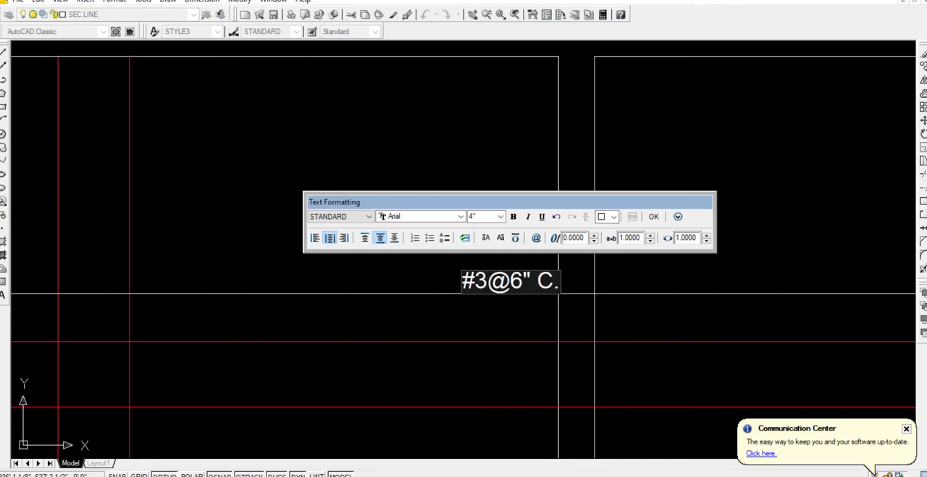
{"action": "key", "text": "BackSpace"}
{"action": "type", "text": "/C"}
Set the horizontal dimension's #3@6" C/C text height to 8".
{"action": "scroll", "coordinate": [486, 285], "scroll_direction": "up", "scroll_amount": 1}
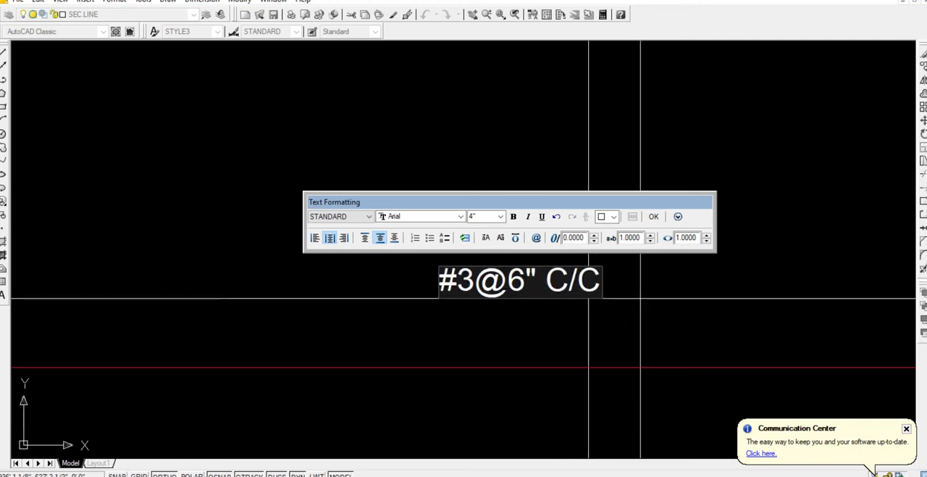
{"action": "key", "text": "ctrl+a"}
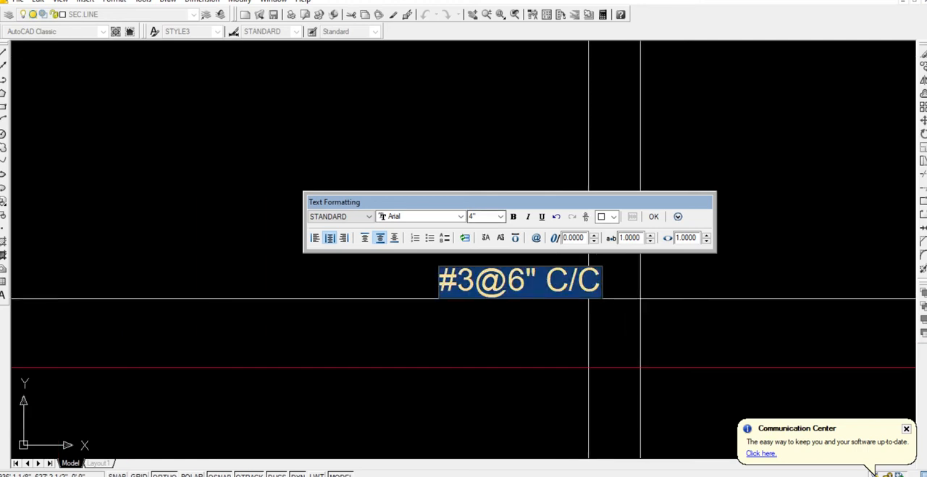
{"action": "type", "text": "8"}
{"action": "key", "text": "Return"}
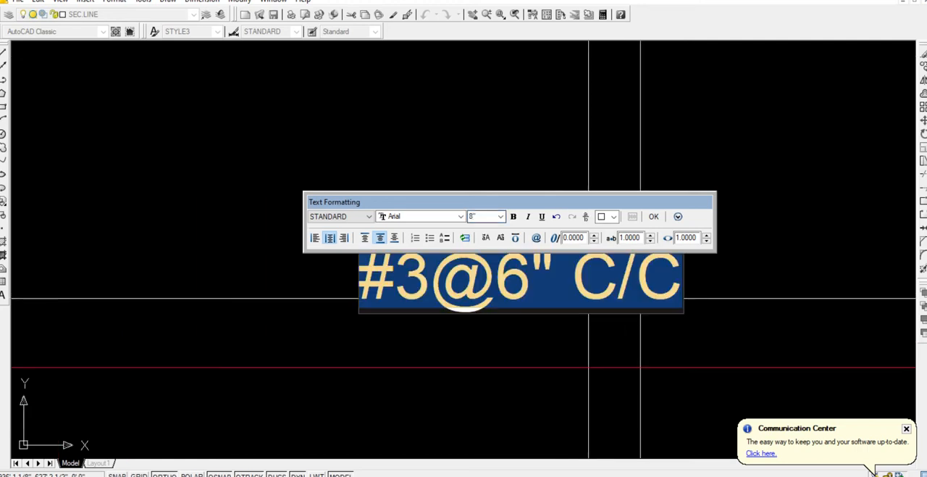
{"action": "left_click", "coordinate": [655, 215]}
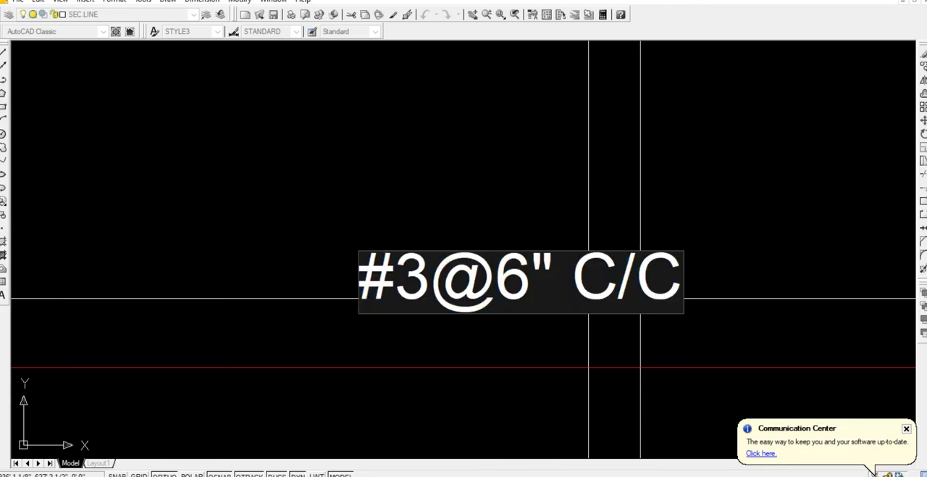
{"action": "key", "text": "Escape"}
Move the horizontal dimension's #3@6" C/C label about 3'-5" left, clear of the beam between the two upper bays.
{"action": "left_click", "coordinate": [466, 258]}
{"action": "left_click", "coordinate": [479, 269]}
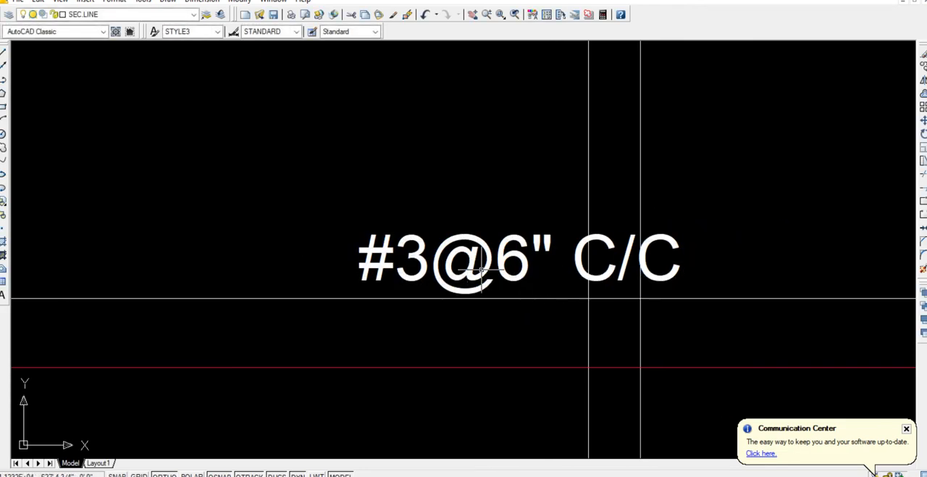
{"action": "left_click", "coordinate": [485, 272]}
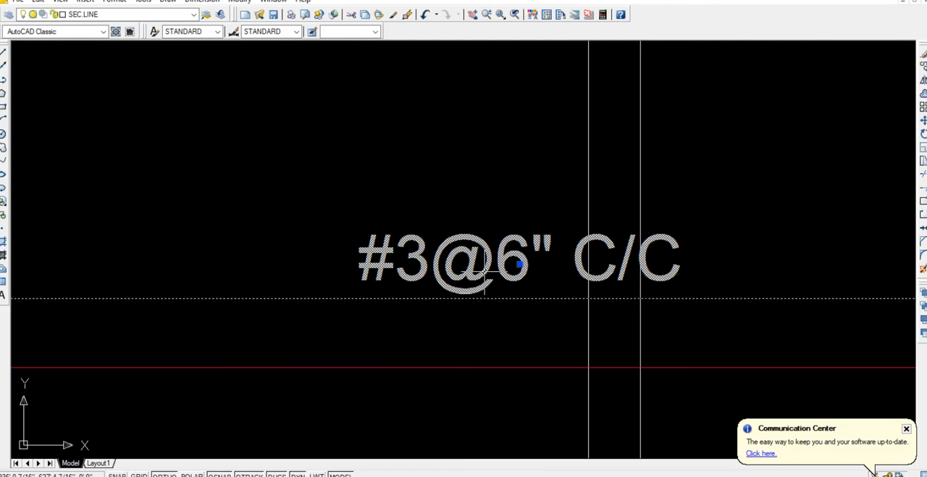
{"action": "left_click", "coordinate": [519, 264]}
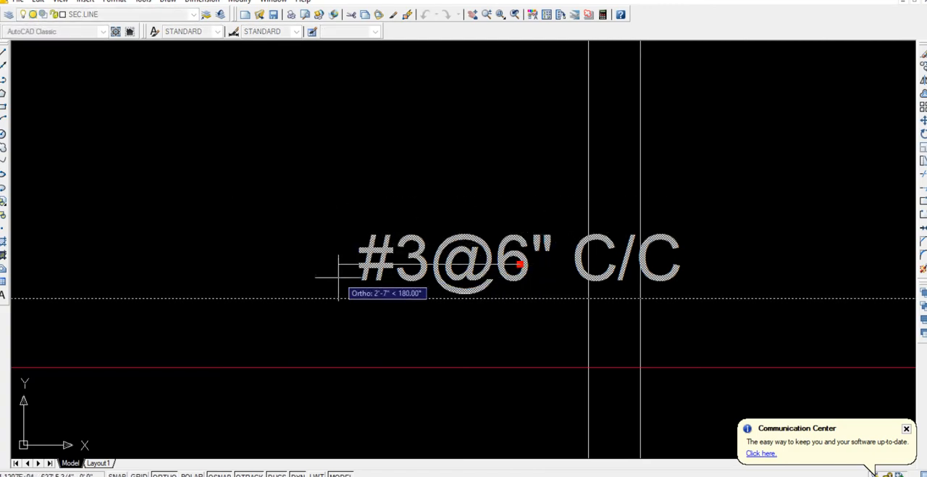
{"action": "left_click", "coordinate": [281, 263]}
{"action": "scroll", "coordinate": [281, 279], "scroll_direction": "down", "scroll_amount": 5}
{"action": "key", "text": "Escape"}
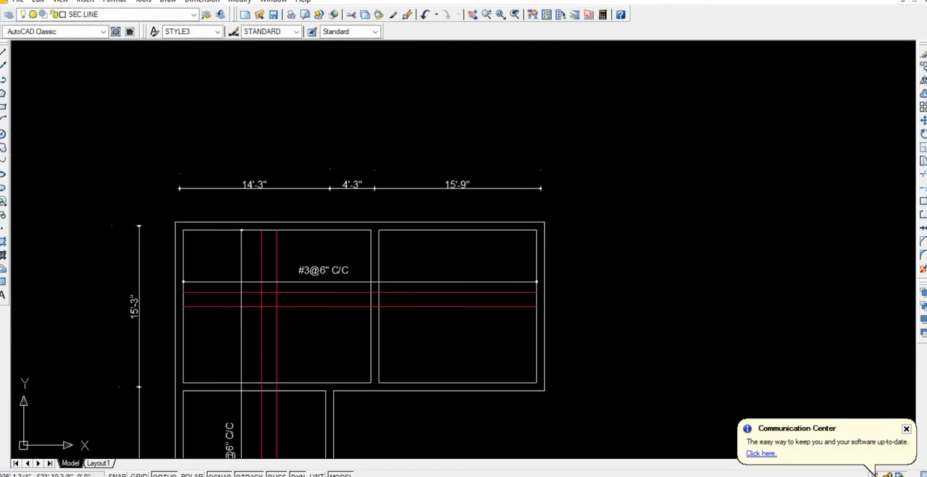
Draw a circle of about 2" radius where the horizontal dimension line crosses the left vertical red bar.
{"action": "left_click", "coordinate": [266, 295]}
{"action": "scroll", "coordinate": [266, 290], "scroll_direction": "up", "scroll_amount": 2}
{"action": "key", "text": "Escape"}
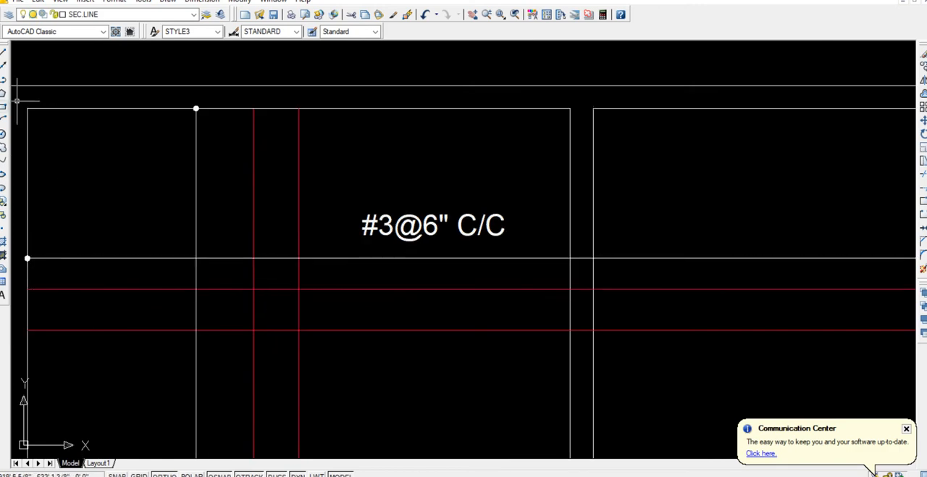
{"action": "left_click", "coordinate": [3, 133]}
{"action": "scroll", "coordinate": [307, 244], "scroll_direction": "up", "scroll_amount": 5}
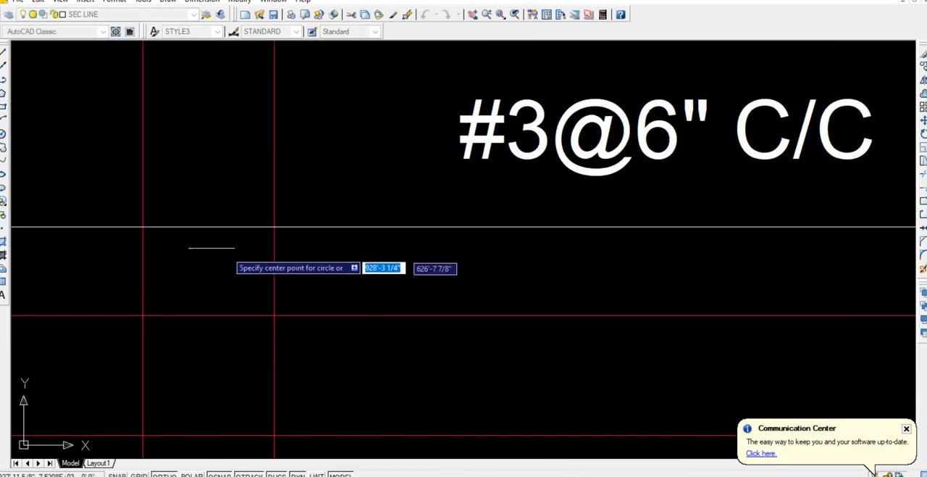
{"action": "left_click", "coordinate": [142, 226]}
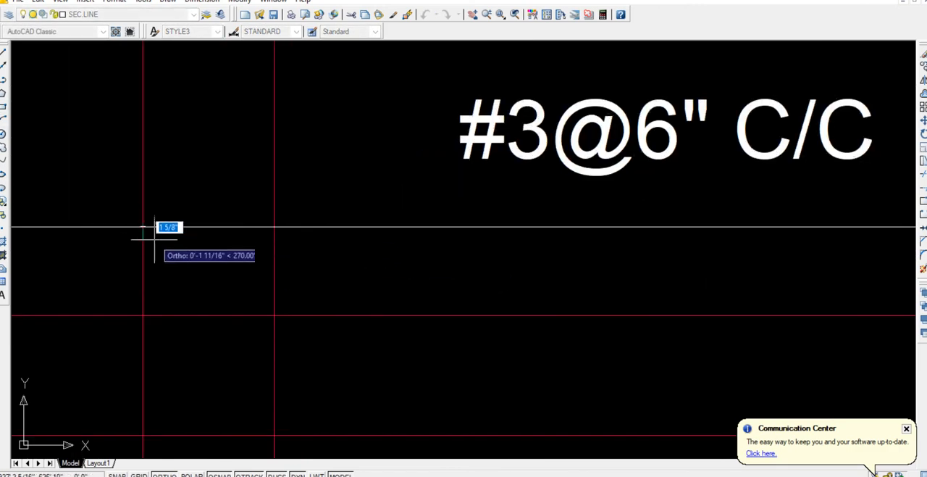
{"action": "left_click", "coordinate": [158, 243]}
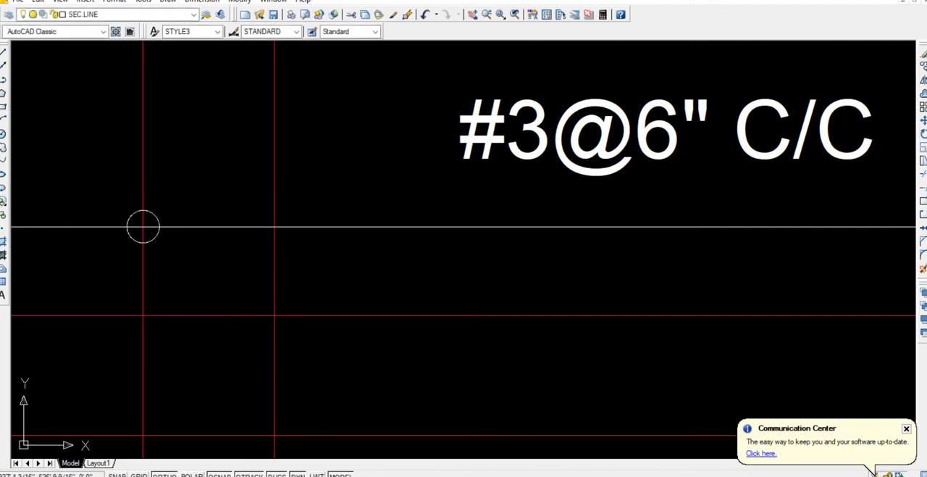
Fill the small circle with a solid yellow hatch.
{"action": "type", "text": "h"}
{"action": "key", "text": "Return"}
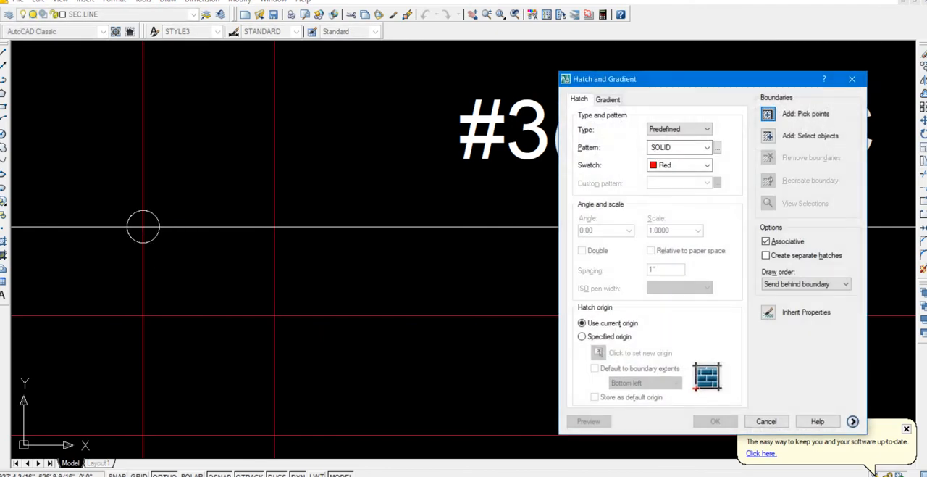
{"action": "left_click", "coordinate": [706, 166]}
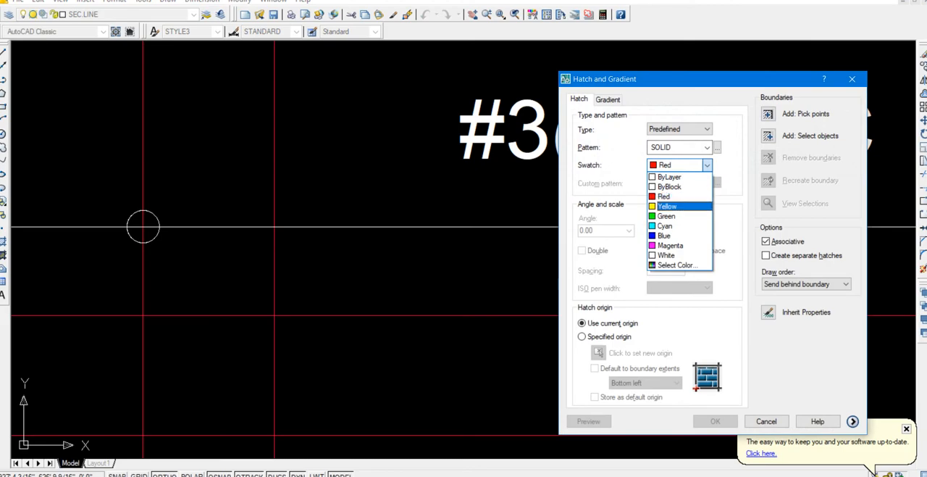
{"action": "left_click", "coordinate": [675, 207]}
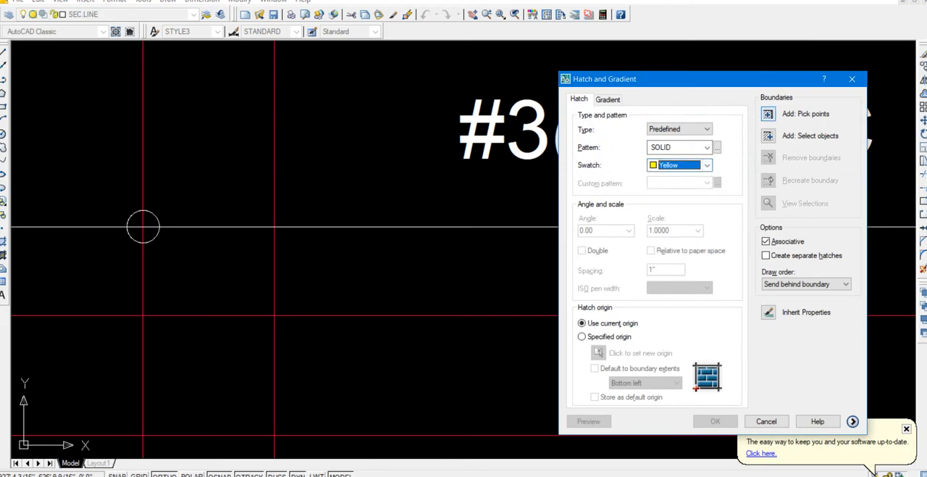
{"action": "left_click", "coordinate": [805, 114]}
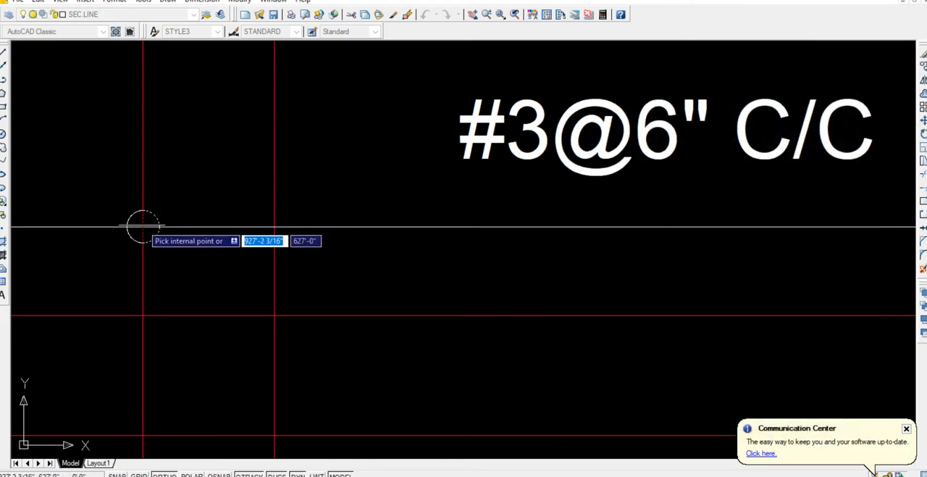
{"action": "left_click", "coordinate": [135, 225]}
{"action": "key", "text": "Return"}
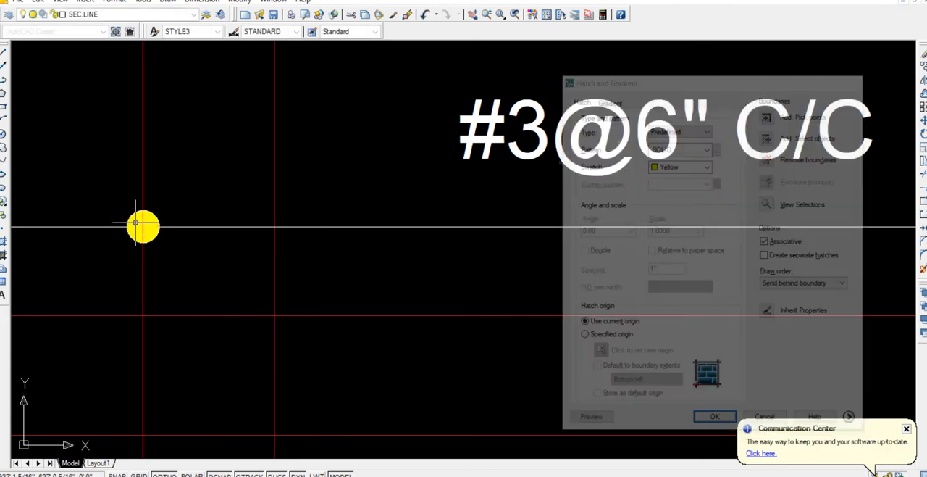
{"action": "key", "text": "Return"}
Copy the yellow dot to the right vertical bar on the horizontal dimension line, both horizontal bars on the vertical dimension line, and the bars' upper-left crossing.
{"action": "left_click", "coordinate": [118, 177]}
{"action": "left_click", "coordinate": [194, 259]}
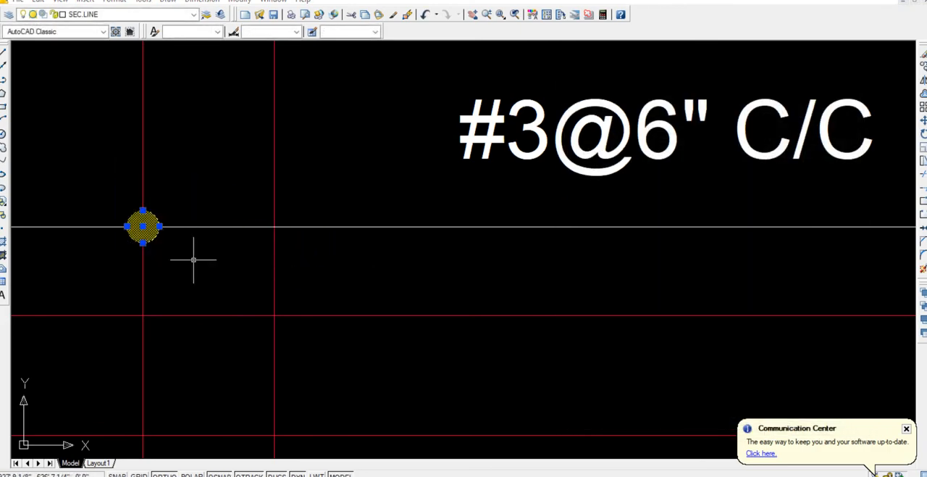
{"action": "type", "text": "CO"}
{"action": "key", "text": "Return"}
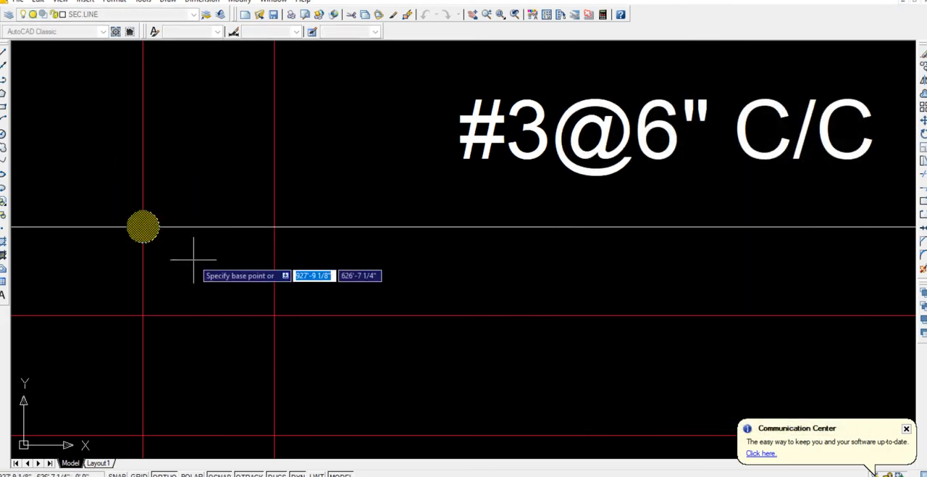
{"action": "left_click", "coordinate": [143, 226]}
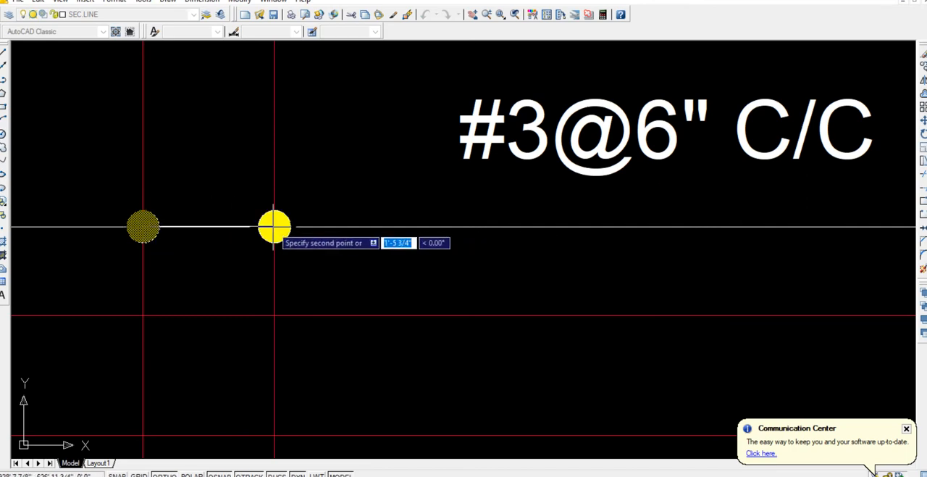
{"action": "scroll", "coordinate": [273, 224], "scroll_direction": "down", "scroll_amount": 5}
{"action": "middle_click_drag", "start_coordinate": [211, 288], "coordinate": [262, 245]}
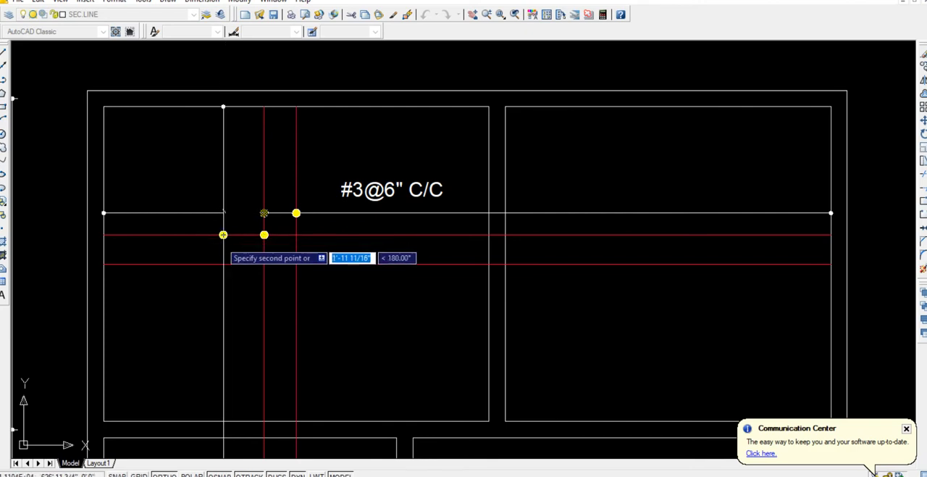
{"action": "left_click", "coordinate": [223, 263]}
{"action": "key", "text": "Return"}
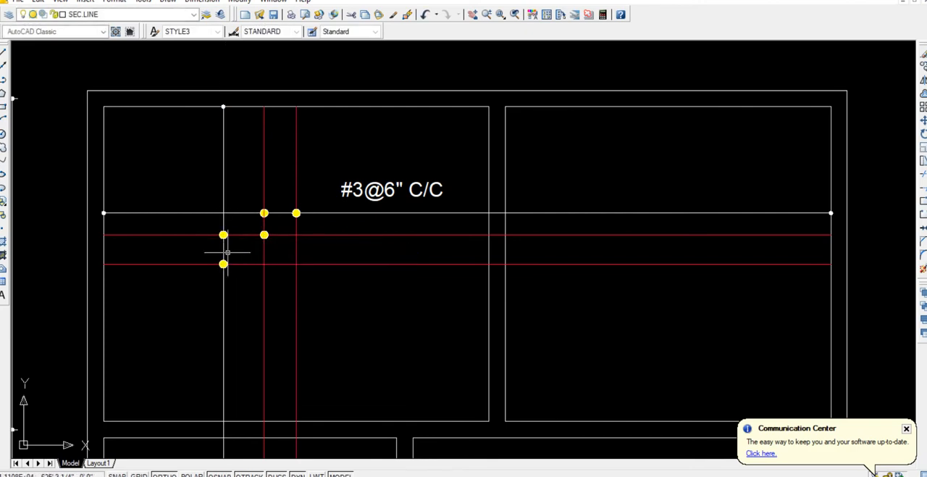
Delete the extra yellow dot where the left vertical red bar crosses the upper horizontal red bar.
{"action": "scroll", "coordinate": [255, 229], "scroll_direction": "up", "scroll_amount": 1}
{"action": "left_click", "coordinate": [256, 229]}
{"action": "left_click", "coordinate": [280, 252]}
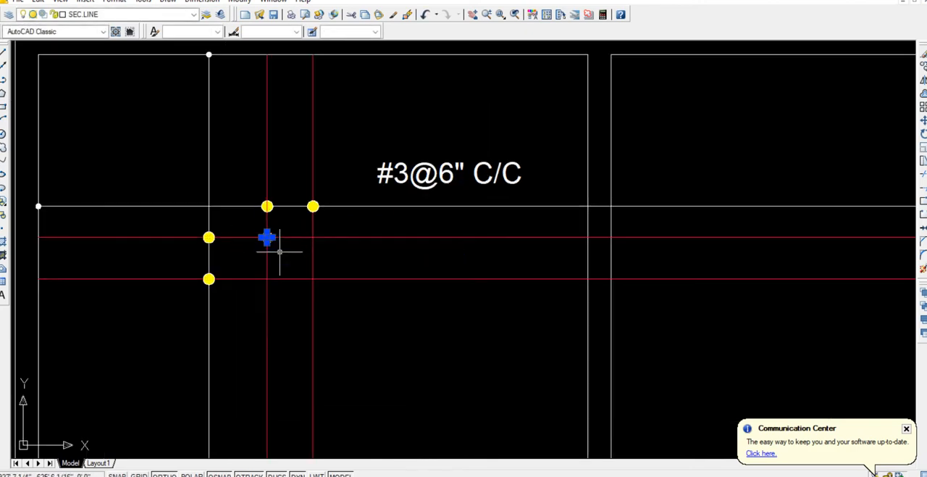
{"action": "key", "text": "Delete"}
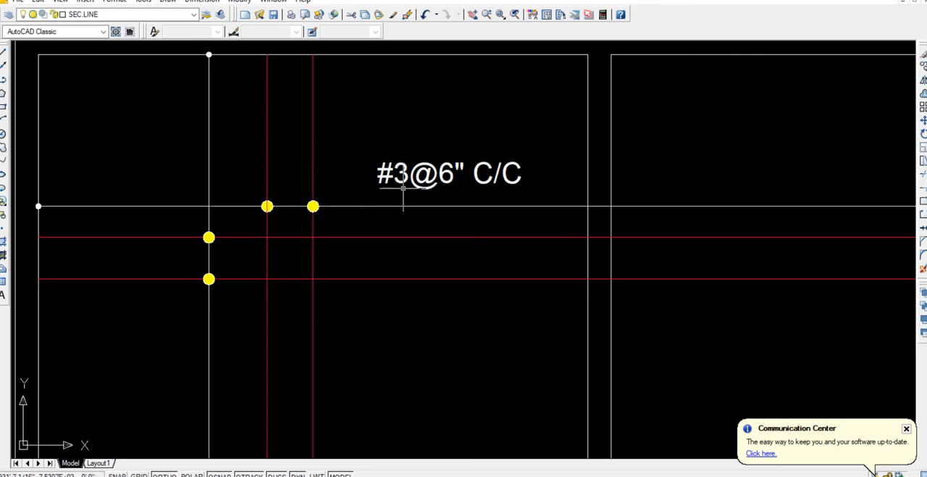
Copy the entire bottom-bar slab reinforcement plan, with its dimensions and title, about 82' straight down.
{"action": "scroll", "coordinate": [415, 176], "scroll_direction": "down", "scroll_amount": 6}
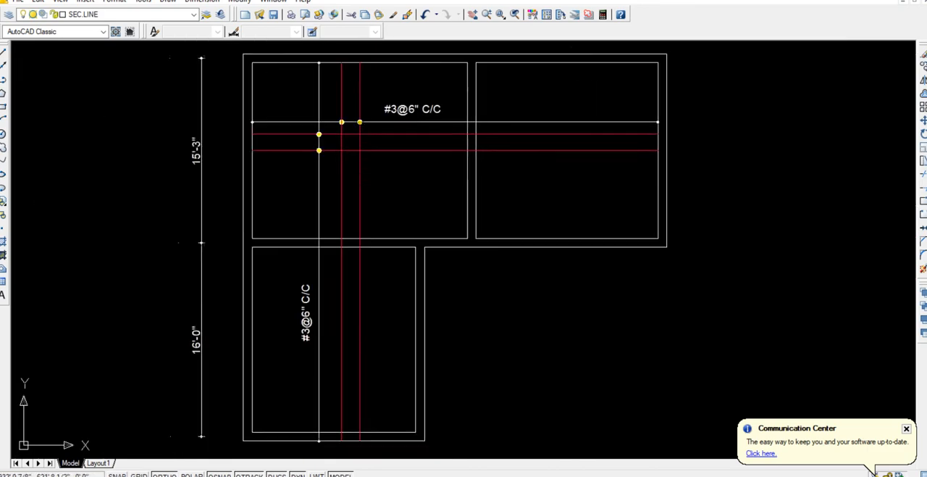
{"action": "middle_click_drag", "start_coordinate": [403, 180], "coordinate": [366, 219]}
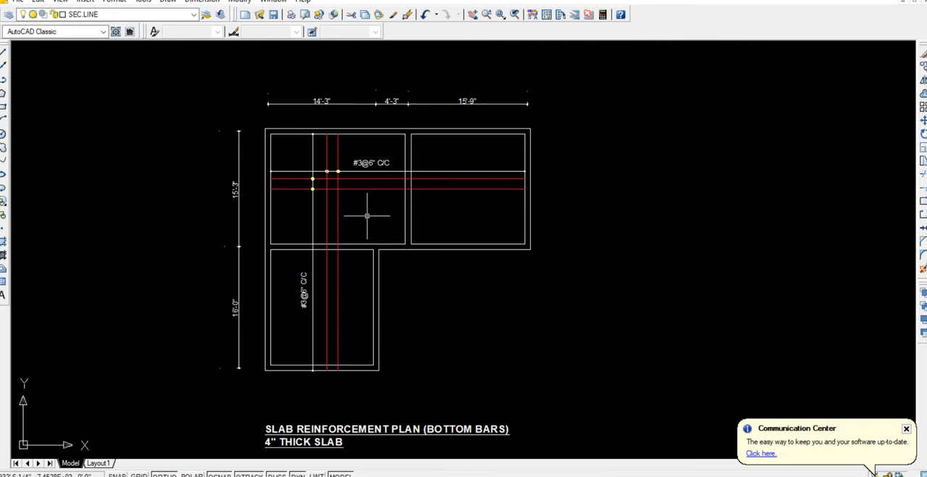
{"action": "scroll", "coordinate": [368, 216], "scroll_direction": "down", "scroll_amount": 6}
{"action": "left_click", "coordinate": [429, 285]}
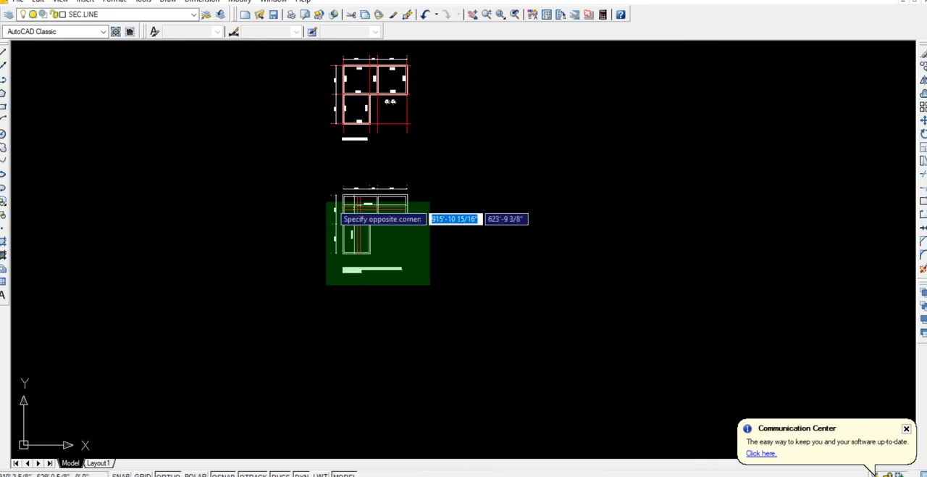
{"action": "left_click", "coordinate": [302, 160]}
{"action": "type", "text": "co"}
{"action": "key", "text": "Return"}
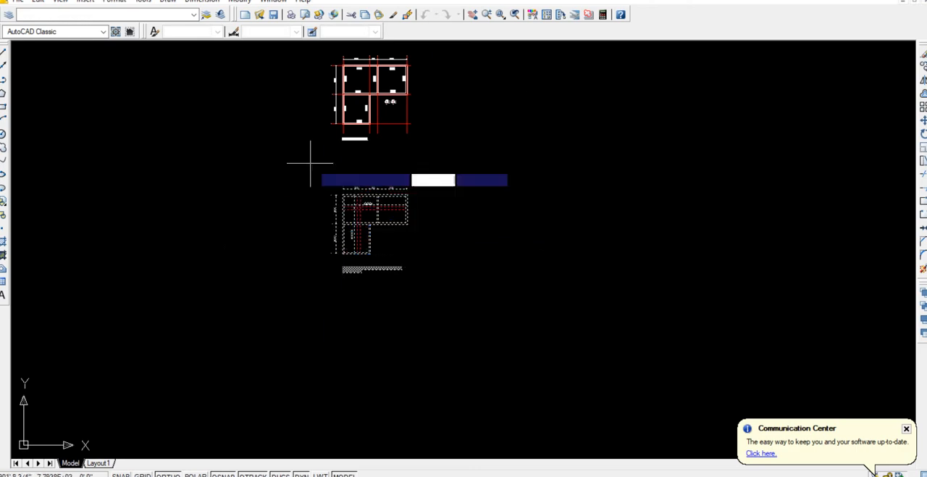
{"action": "left_click", "coordinate": [489, 202]}
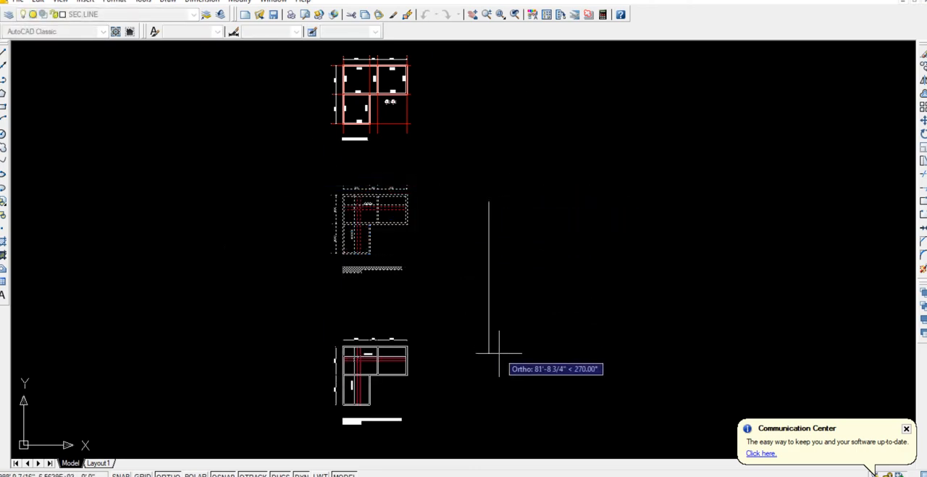
{"action": "left_click", "coordinate": [499, 354]}
{"action": "key", "text": "Return"}
Change BOTTOM to TOP in the copied plan's title so it reads SLAB REINFORCEMENT PLAN (TOP BARS).
{"action": "scroll", "coordinate": [365, 428], "scroll_direction": "up", "scroll_amount": 3}
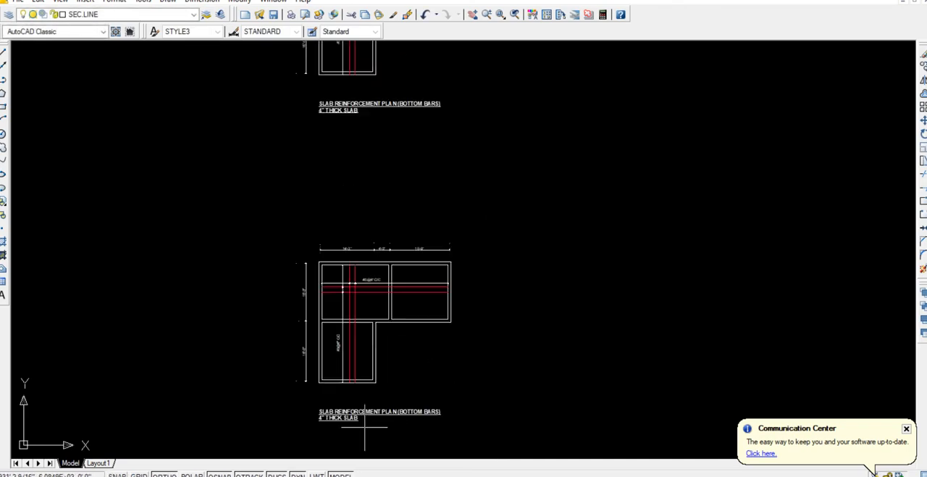
{"action": "scroll", "coordinate": [364, 428], "scroll_direction": "up", "scroll_amount": 5}
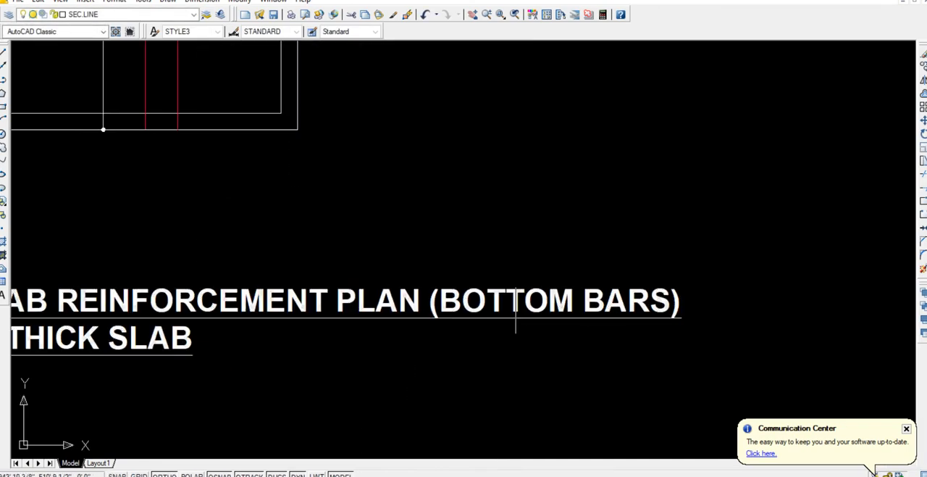
{"action": "double_click", "coordinate": [516, 312]}
{"action": "left_click_drag", "start_coordinate": [574, 303], "coordinate": [441, 303]}
{"action": "type", "text": "TOP"}
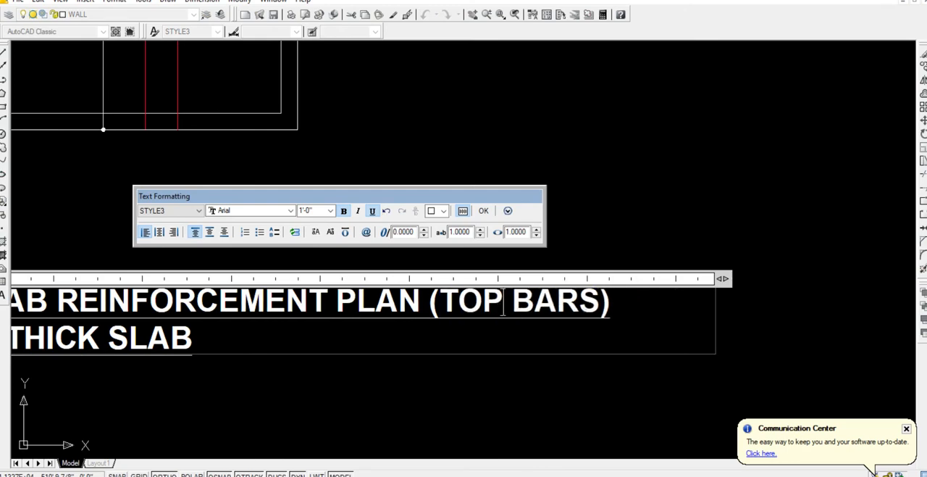
{"action": "left_click", "coordinate": [468, 157]}
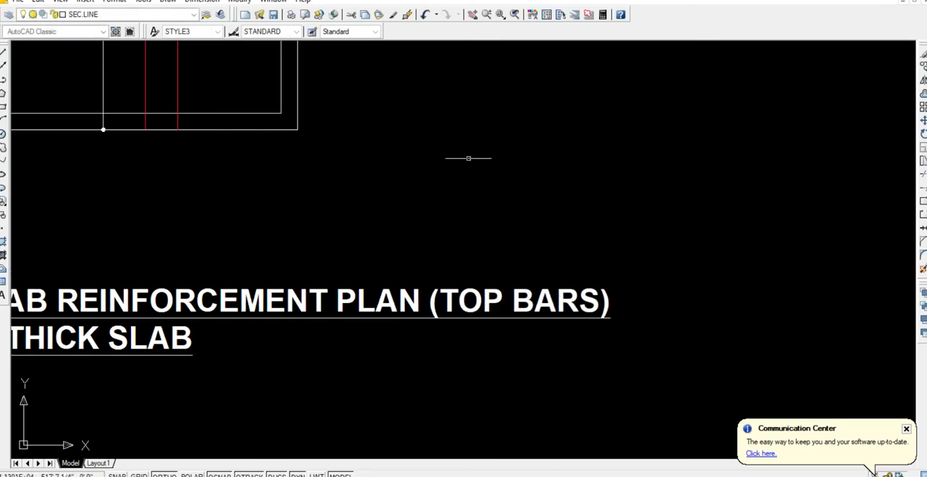
Delete all red bar lines, #3@6" C/C dimensions and yellow dots from the top-bar plan, leaving its beam outlines.
{"action": "scroll", "coordinate": [438, 165], "scroll_direction": "down", "scroll_amount": 5}
{"action": "middle_click_drag", "start_coordinate": [438, 165], "coordinate": [478, 363]}
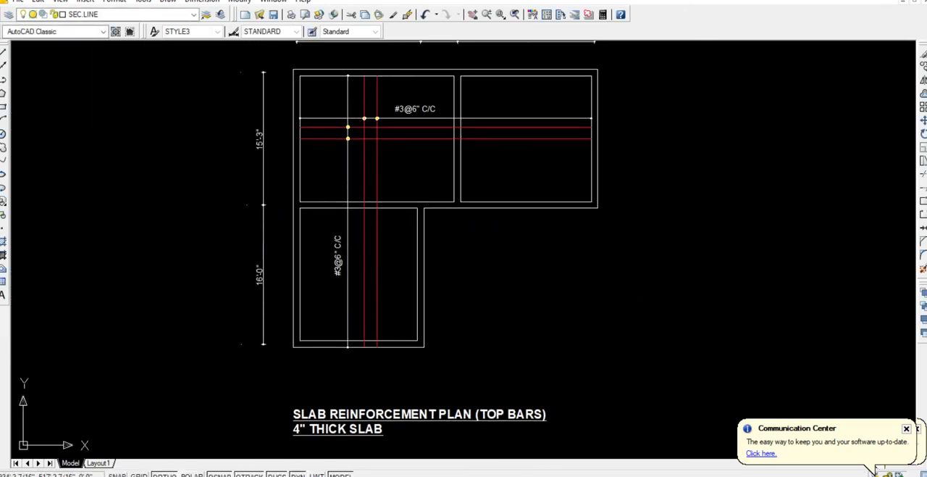
{"action": "left_click", "coordinate": [381, 258]}
{"action": "left_click", "coordinate": [329, 239]}
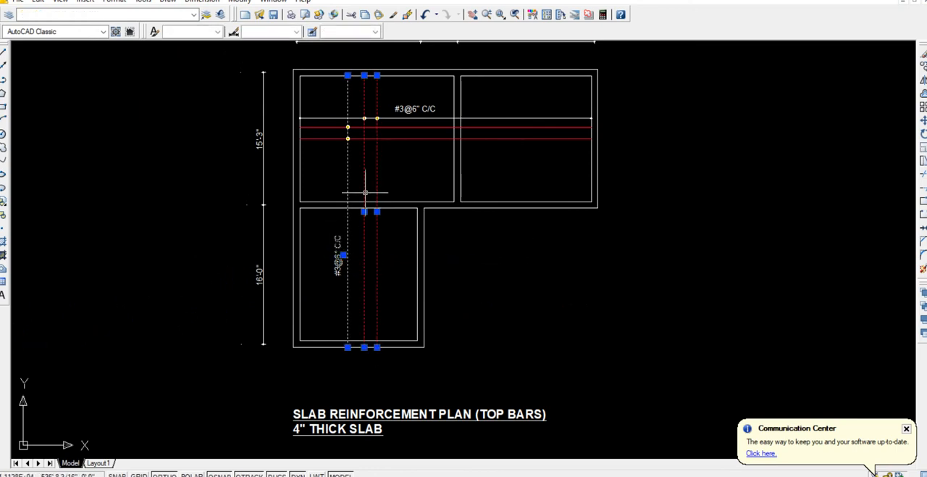
{"action": "left_click", "coordinate": [397, 150]}
{"action": "left_click", "coordinate": [319, 93]}
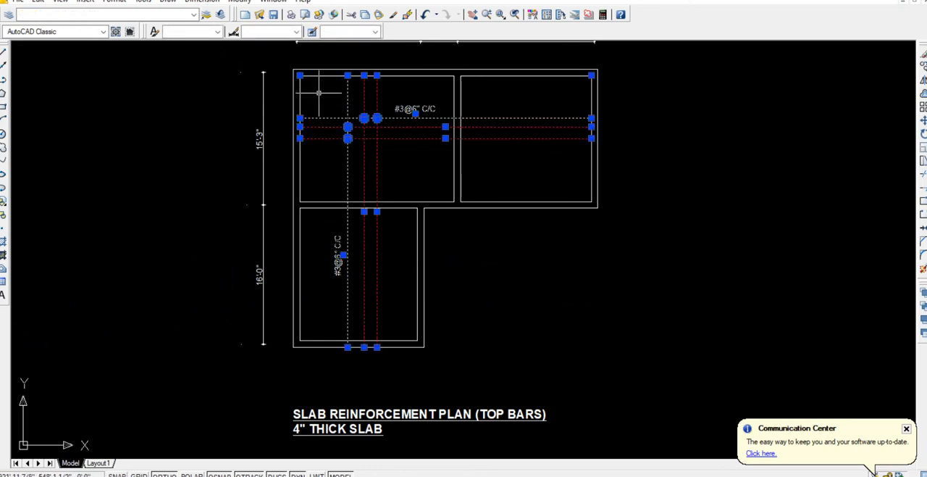
{"action": "key", "text": "Delete"}
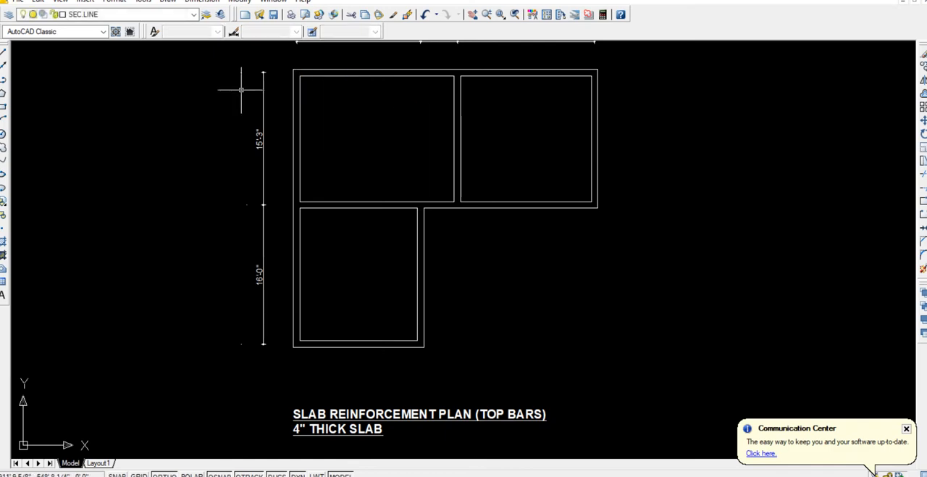
Draw a horizontal bar line about 4'-5" long inward from the midpoint of the lower room's right outer edge.
{"action": "left_click", "coordinate": [6, 52]}
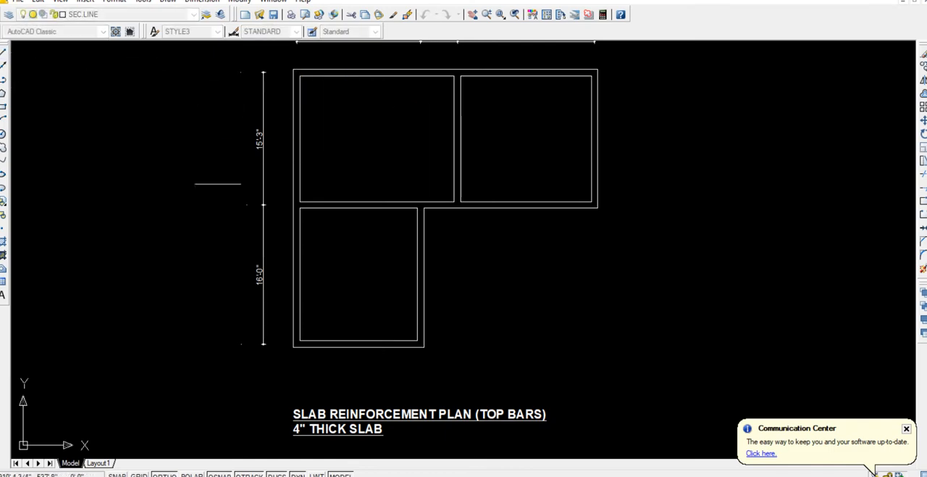
{"action": "scroll", "coordinate": [300, 272], "scroll_direction": "up", "scroll_amount": 3}
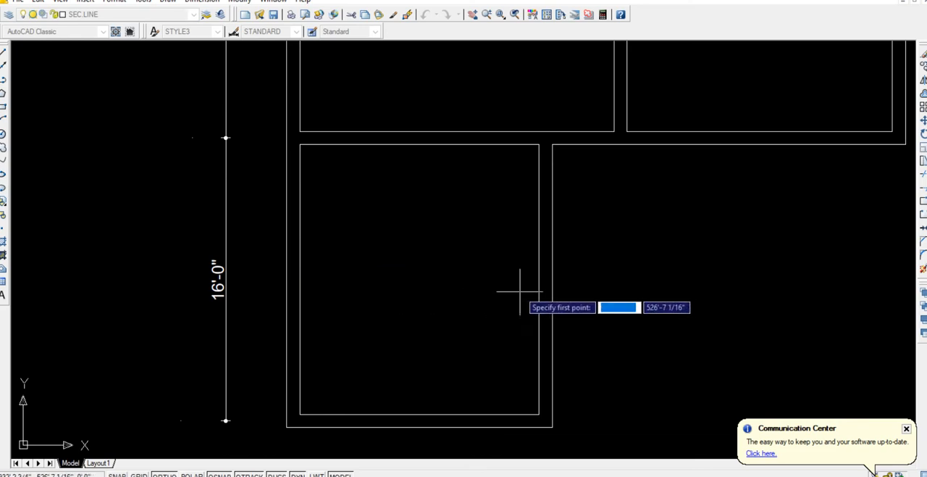
{"action": "left_click", "coordinate": [552, 285]}
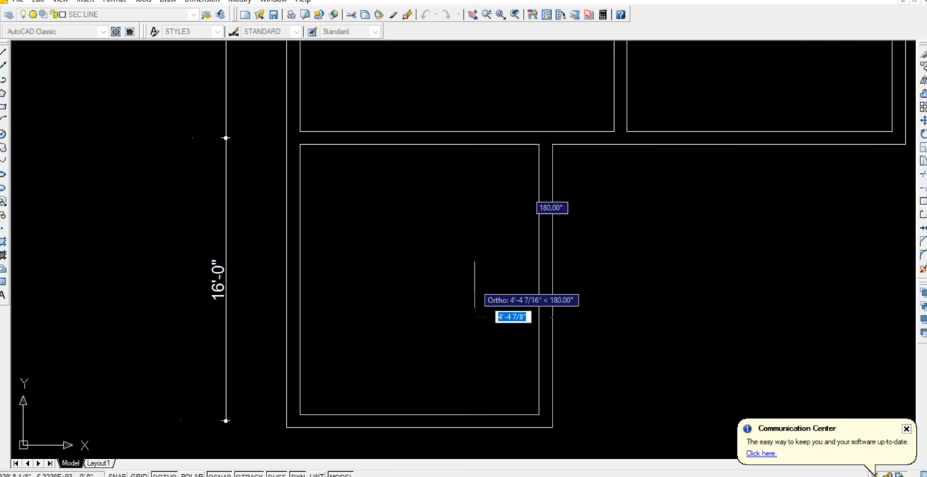
{"action": "left_click", "coordinate": [474, 285]}
{"action": "key", "text": "Escape"}
Mirror the horizontal bar line about the lower room's vertical centreline onto its left edge, keeping the original.
{"action": "left_click", "coordinate": [508, 301]}
{"action": "left_click", "coordinate": [467, 251]}
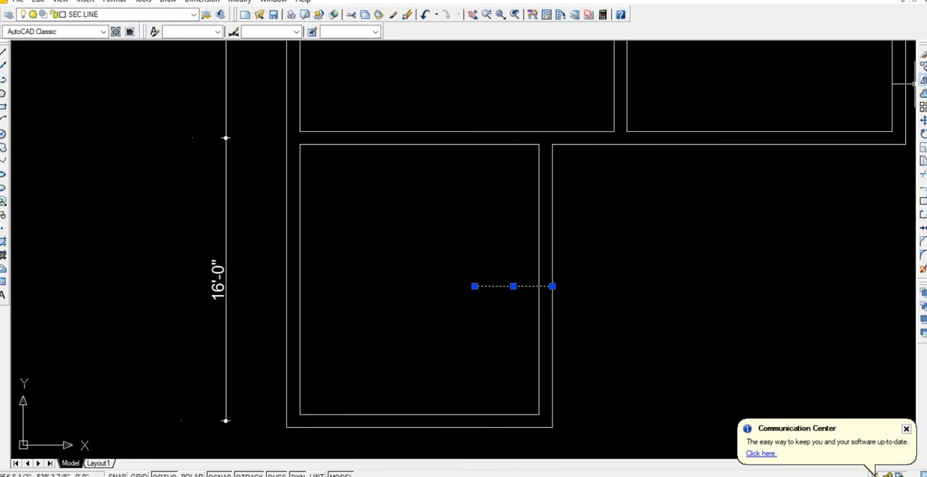
{"action": "left_click", "coordinate": [922, 79]}
{"action": "left_click", "coordinate": [419, 427]}
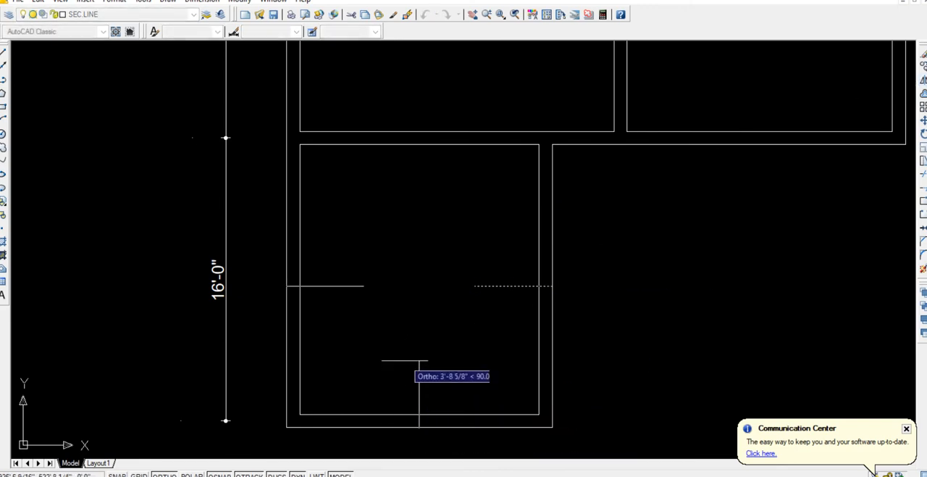
{"action": "left_click", "coordinate": [405, 360]}
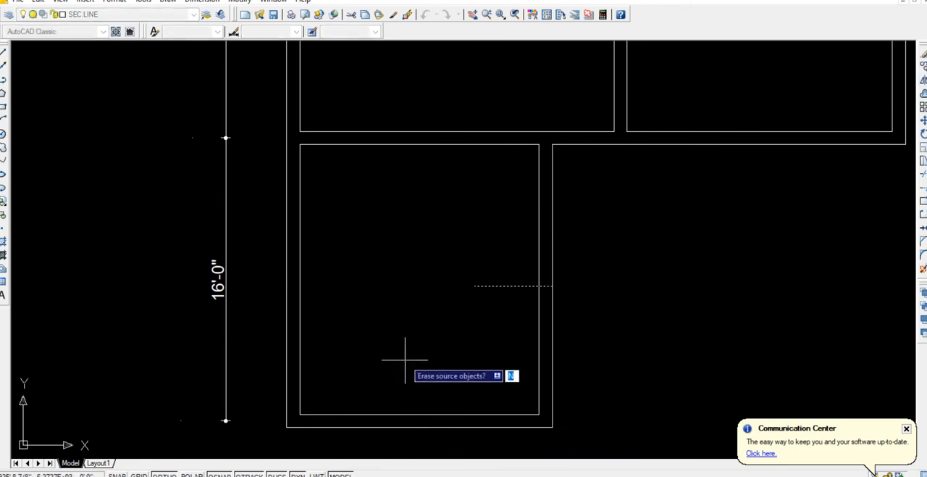
{"action": "key", "text": "Return"}
Copy the lower room's left bar line straight up to about mid-height of the upper-left room's left edge.
{"action": "scroll", "coordinate": [410, 333], "scroll_direction": "down", "scroll_amount": 3}
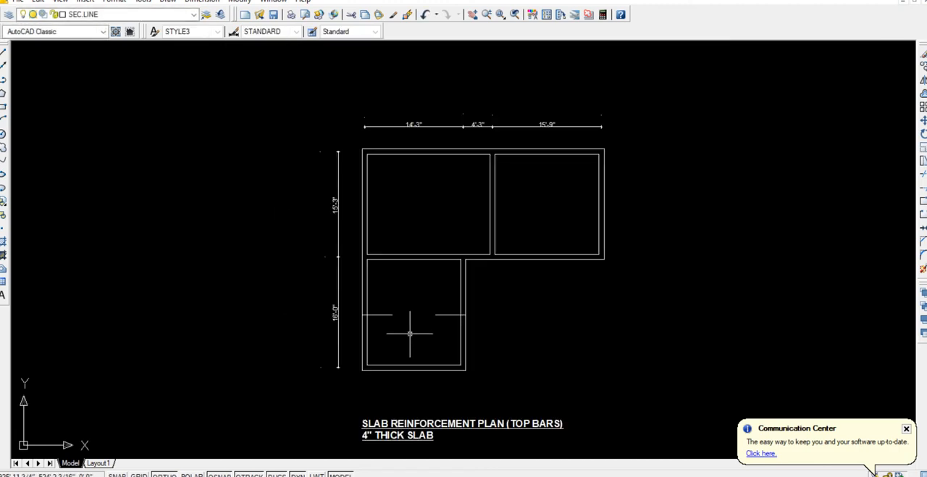
{"action": "left_click", "coordinate": [381, 337]}
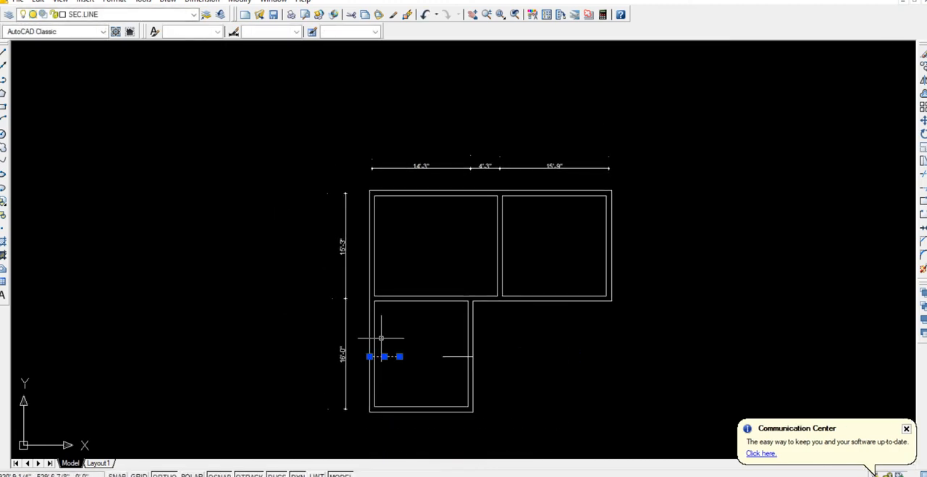
{"action": "type", "text": "co"}
{"action": "key", "text": "Return"}
{"action": "left_click", "coordinate": [688, 359]}
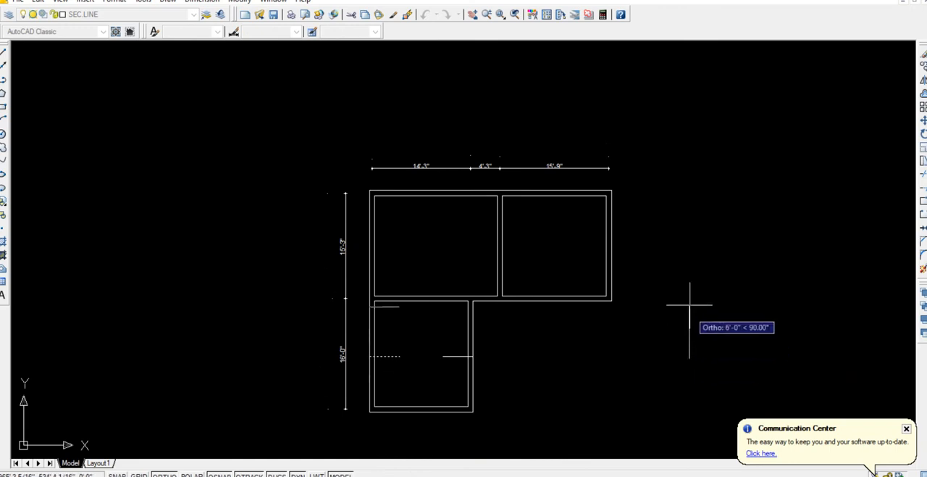
{"action": "left_click", "coordinate": [689, 244]}
{"action": "key", "text": "Return"}
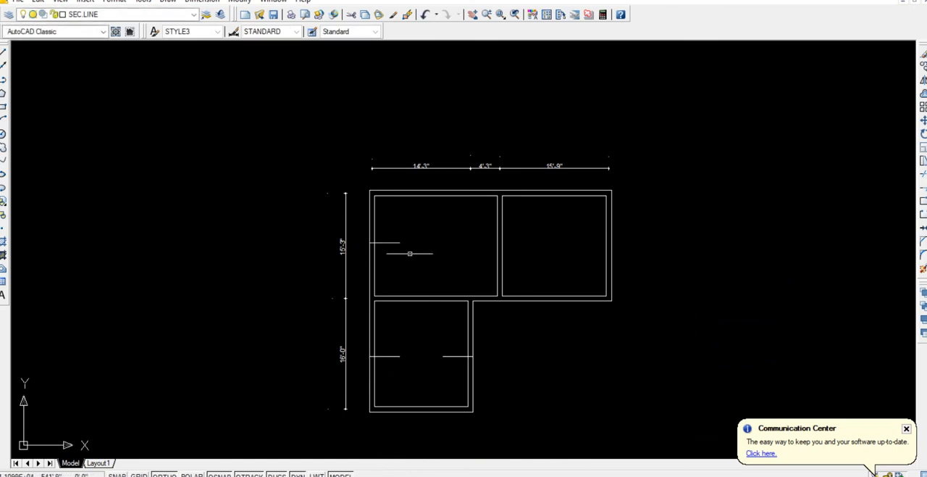
Mirror the upper-left room's left bar line about that room's vertical centreline, keeping the original.
{"action": "left_click", "coordinate": [397, 253]}
{"action": "left_click", "coordinate": [389, 233]}
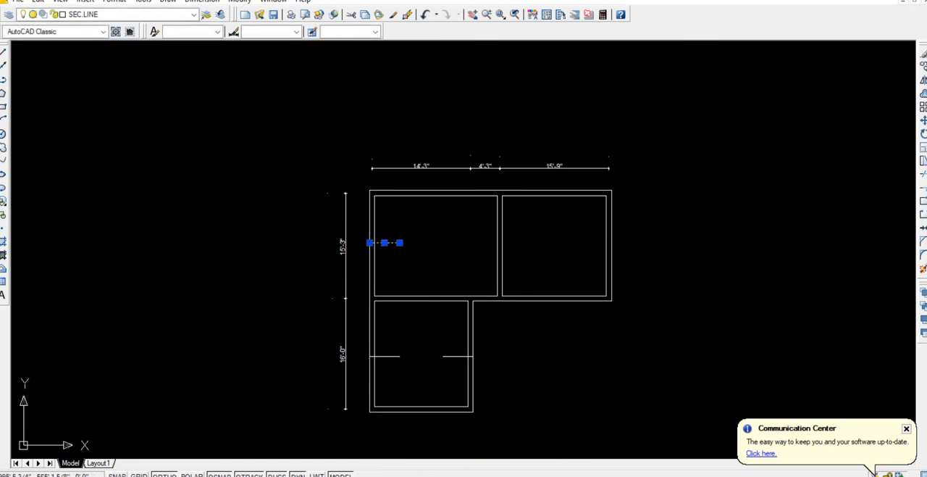
{"action": "left_click", "coordinate": [923, 80]}
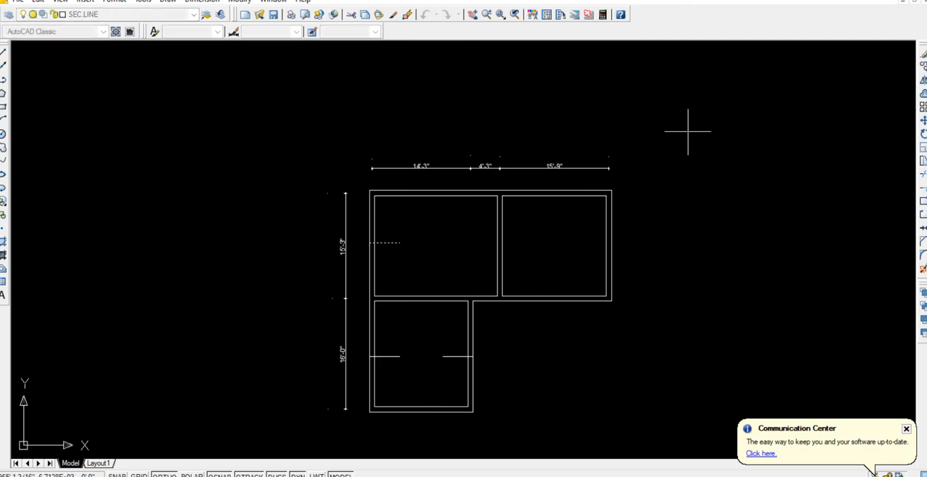
{"action": "left_click", "coordinate": [435, 196]}
{"action": "left_click", "coordinate": [435, 239]}
{"action": "key", "text": "Return"}
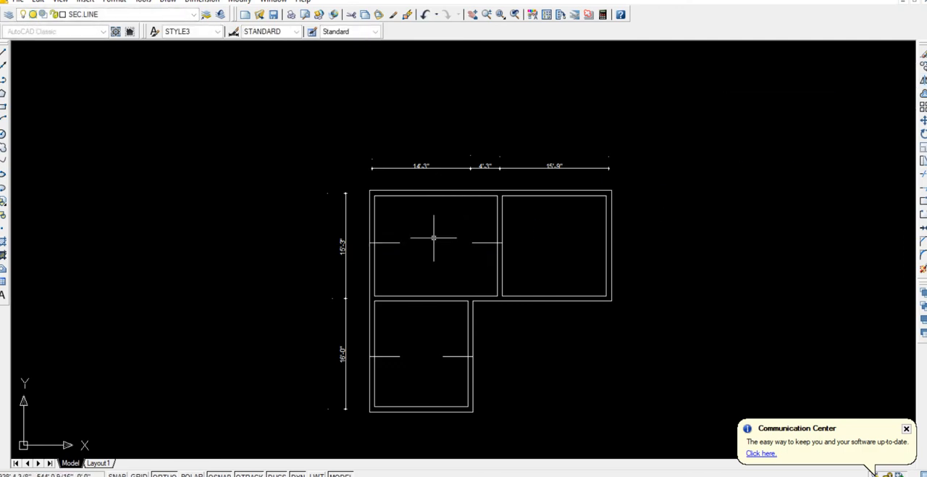
Mirror the upper-left room's left bar line about the middle of the full top edge onto the plan's right edge, keeping the original.
{"action": "left_click", "coordinate": [405, 252]}
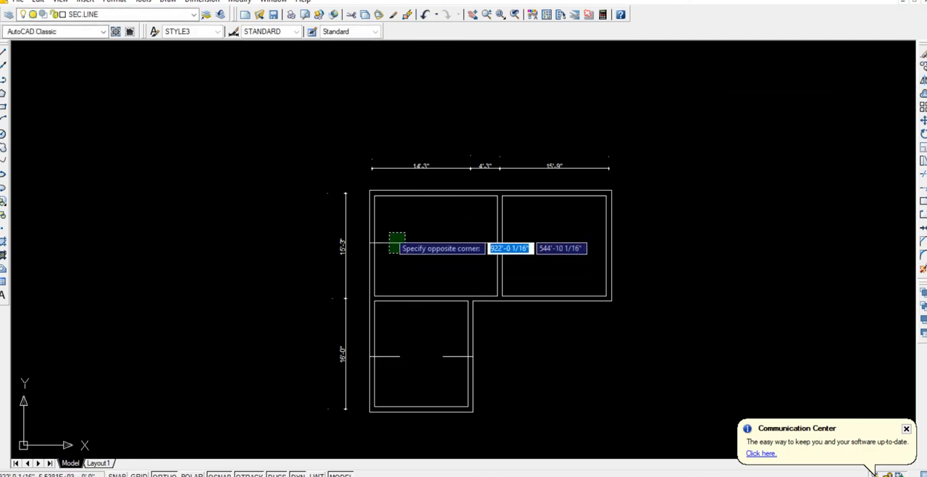
{"action": "left_click", "coordinate": [388, 233]}
{"action": "left_click", "coordinate": [923, 79]}
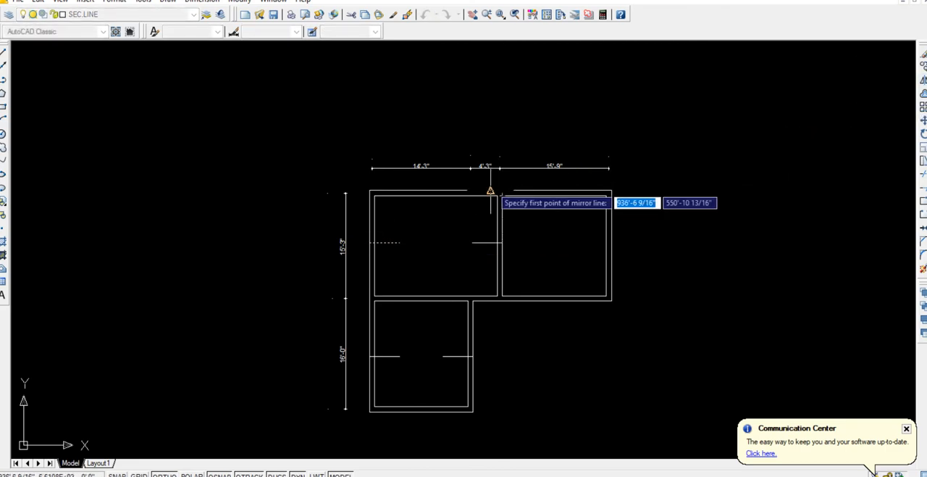
{"action": "left_click", "coordinate": [491, 190]}
{"action": "left_click", "coordinate": [482, 118]}
{"action": "key", "text": "Return"}
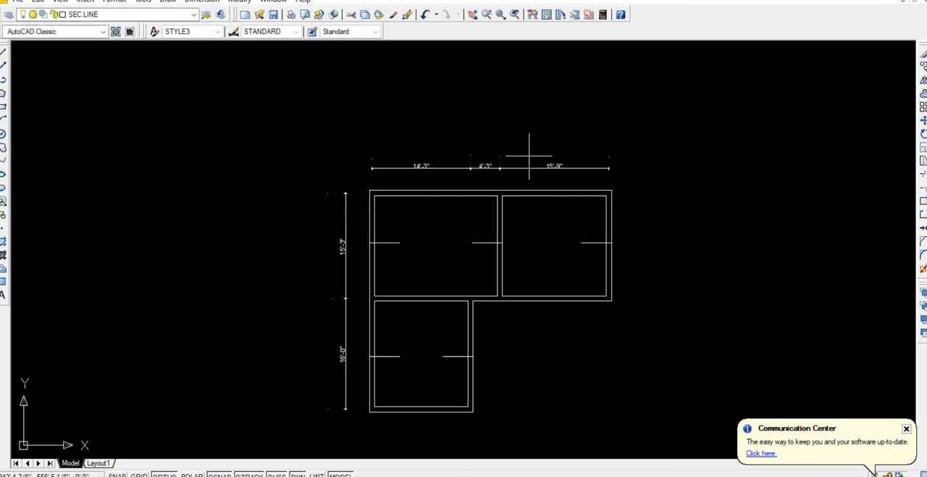
Mirror the upper-right room's right bar line about that room's vertical centreline, keeping the original.
{"action": "left_click", "coordinate": [596, 249]}
{"action": "left_click", "coordinate": [574, 241]}
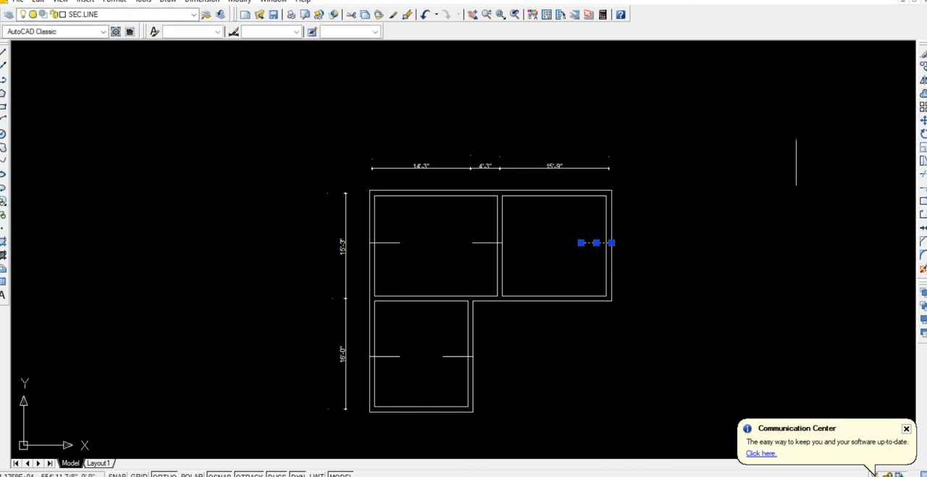
{"action": "left_click", "coordinate": [922, 80]}
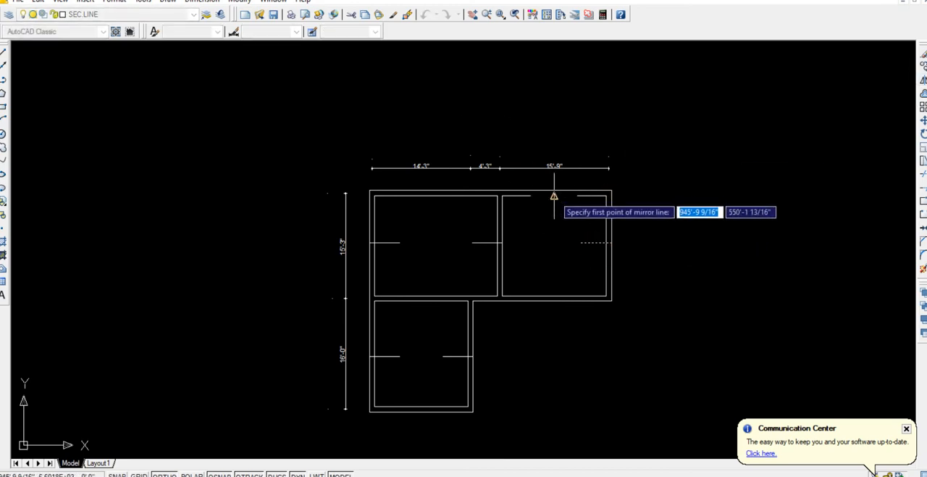
{"action": "left_click", "coordinate": [554, 195]}
{"action": "left_click", "coordinate": [553, 245]}
{"action": "key", "text": "Return"}
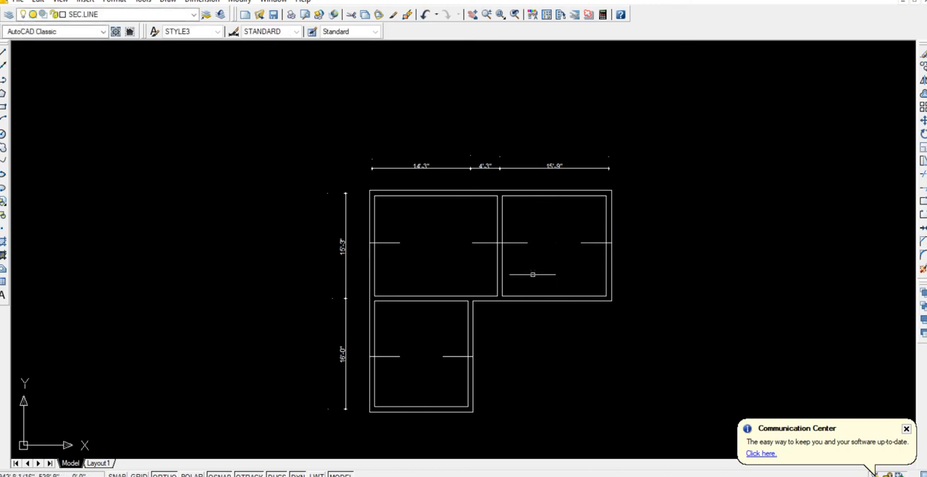
Draw a vertical bar line about 5' long down from the outer top edge at the middle of the upper-left room.
{"action": "left_click", "coordinate": [2, 53]}
{"action": "scroll", "coordinate": [413, 208], "scroll_direction": "up", "scroll_amount": 3}
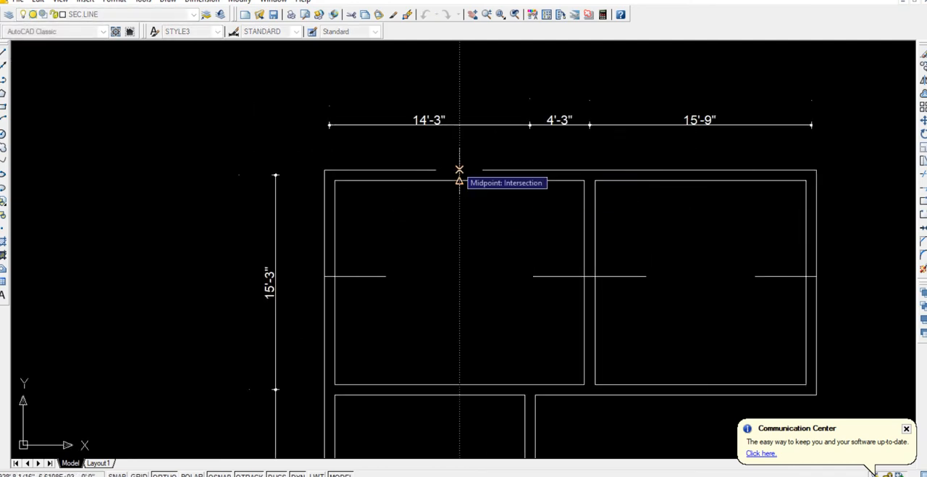
{"action": "left_click", "coordinate": [459, 170]}
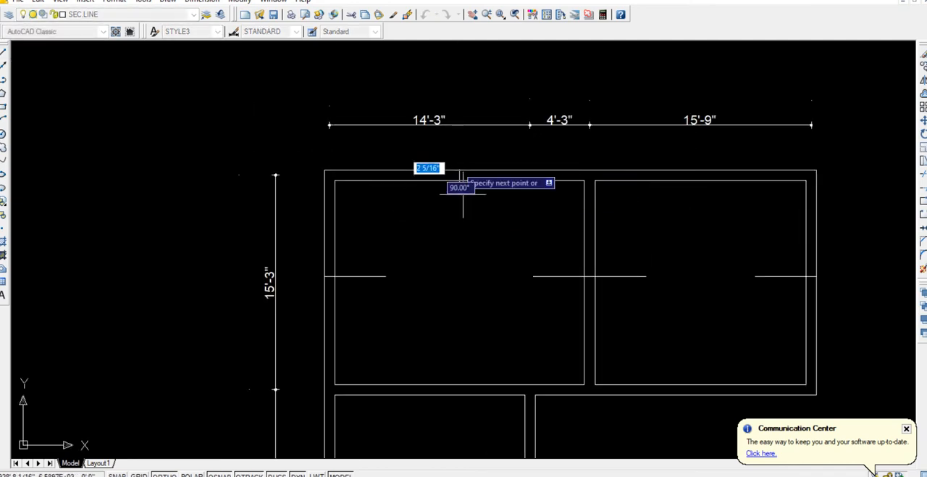
{"action": "left_click", "coordinate": [471, 240]}
{"action": "key", "text": "Escape"}
Mirror the vertical bar line about the upper-left room's horizontal centreline, keeping the original.
{"action": "left_click", "coordinate": [481, 242]}
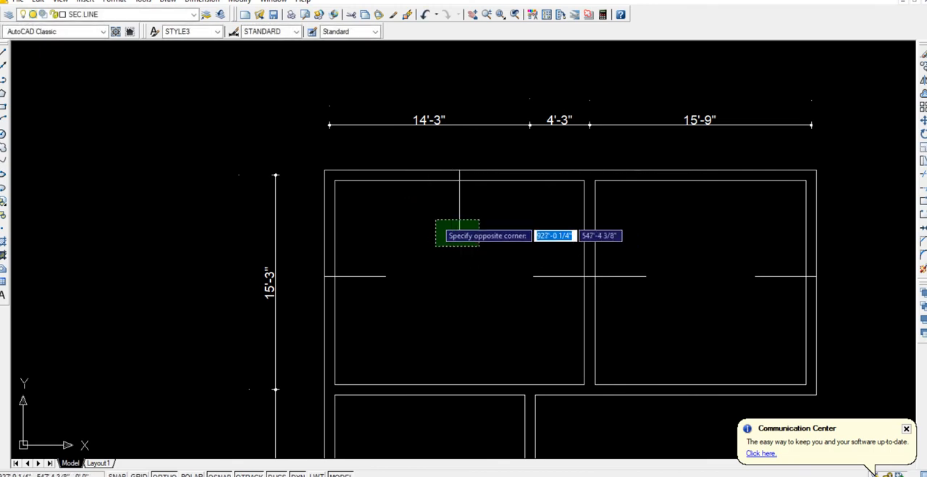
{"action": "left_click", "coordinate": [434, 222]}
{"action": "left_click", "coordinate": [923, 79]}
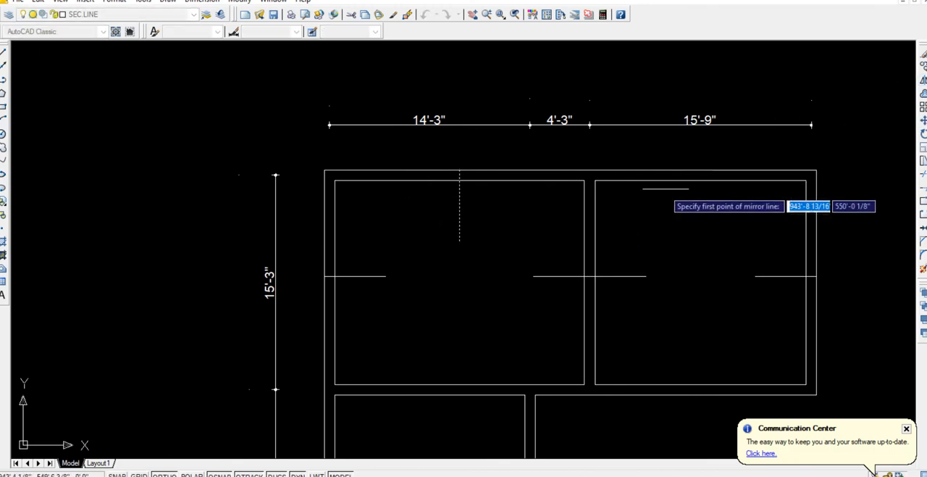
{"action": "left_click", "coordinate": [584, 276]}
{"action": "left_click", "coordinate": [420, 282]}
{"action": "key", "text": "Return"}
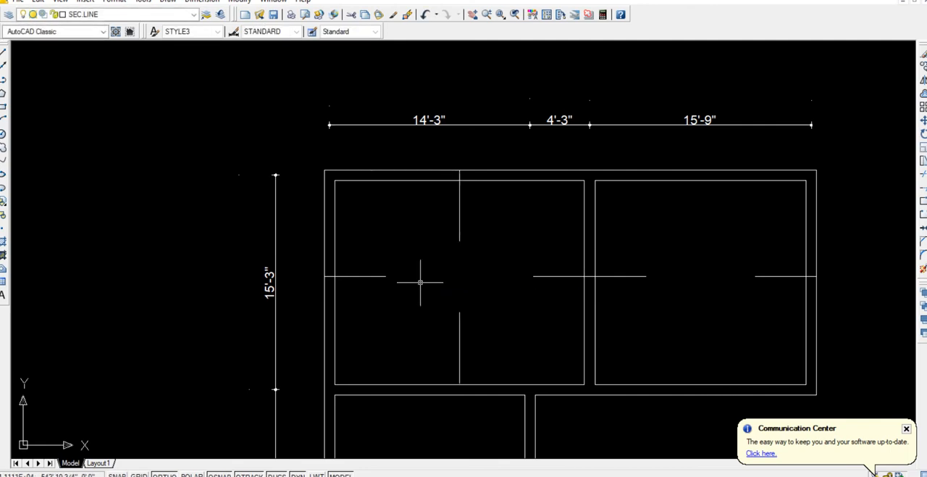
Copy both vertical bar lines of the upper-left room about 17' horizontally into the middle of the upper-right room.
{"action": "left_click", "coordinate": [486, 330]}
{"action": "left_click", "coordinate": [438, 300]}
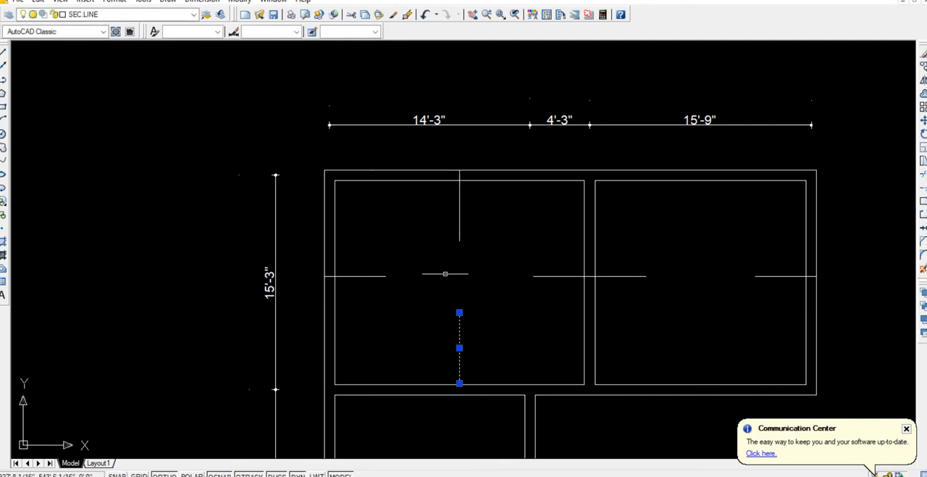
{"action": "left_click", "coordinate": [478, 260]}
{"action": "left_click", "coordinate": [428, 213]}
{"action": "type", "text": "c"}
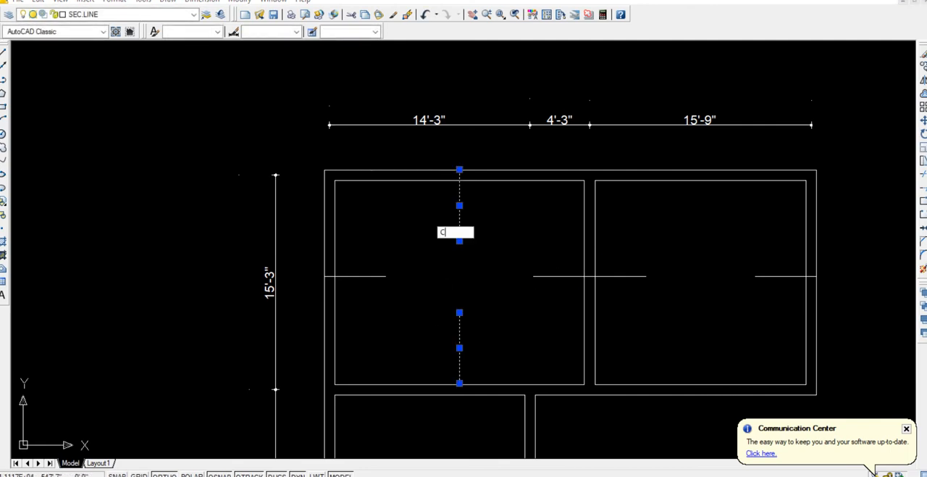
{"action": "type", "text": "o"}
{"action": "key", "text": "Return"}
{"action": "scroll", "coordinate": [578, 344], "scroll_direction": "down", "scroll_amount": 5}
{"action": "middle_click_drag", "start_coordinate": [579, 341], "coordinate": [461, 255]}
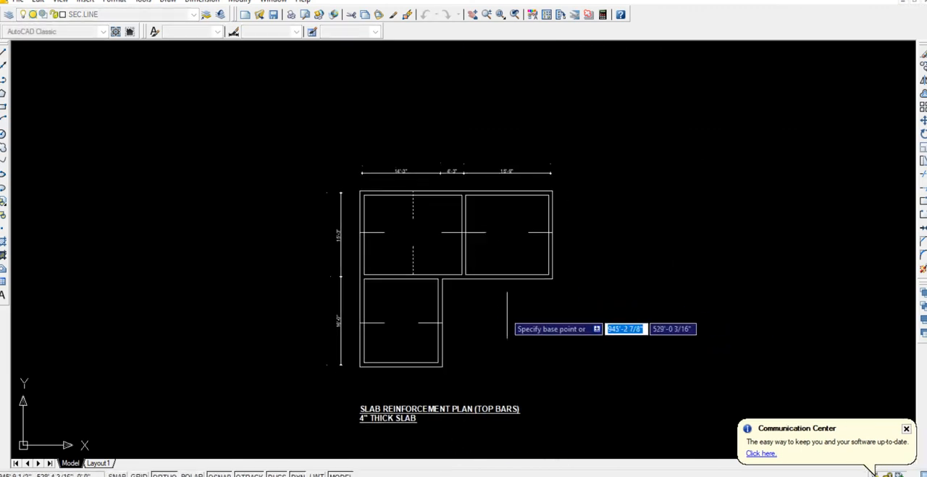
{"action": "left_click", "coordinate": [510, 322]}
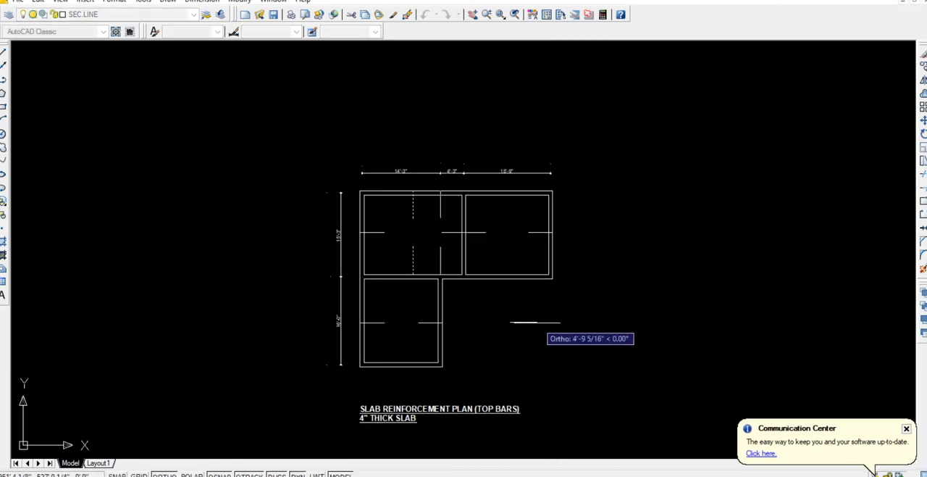
{"action": "left_click", "coordinate": [603, 320]}
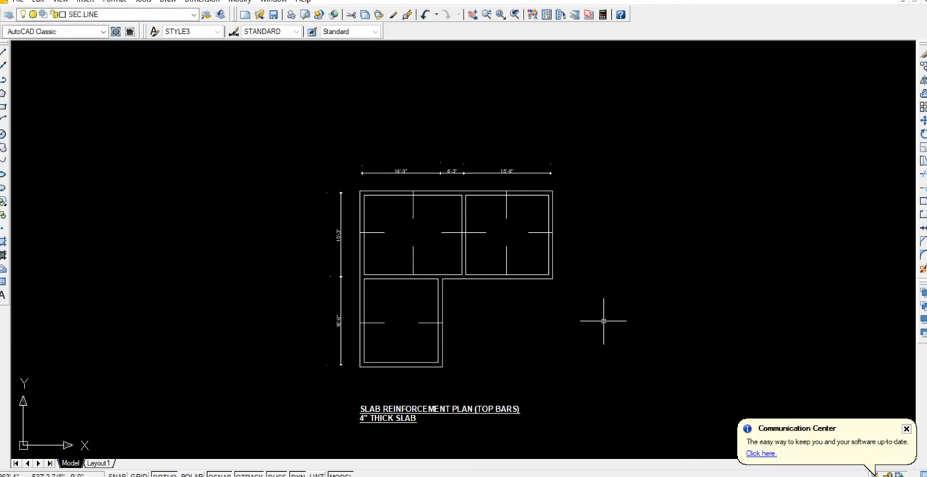
Copy the upper-right room's lower vertical bar line to the midpoint of the lower room's inner bottom edge.
{"action": "left_click", "coordinate": [507, 262]}
{"action": "type", "text": "CO"}
{"action": "key", "text": "Return"}
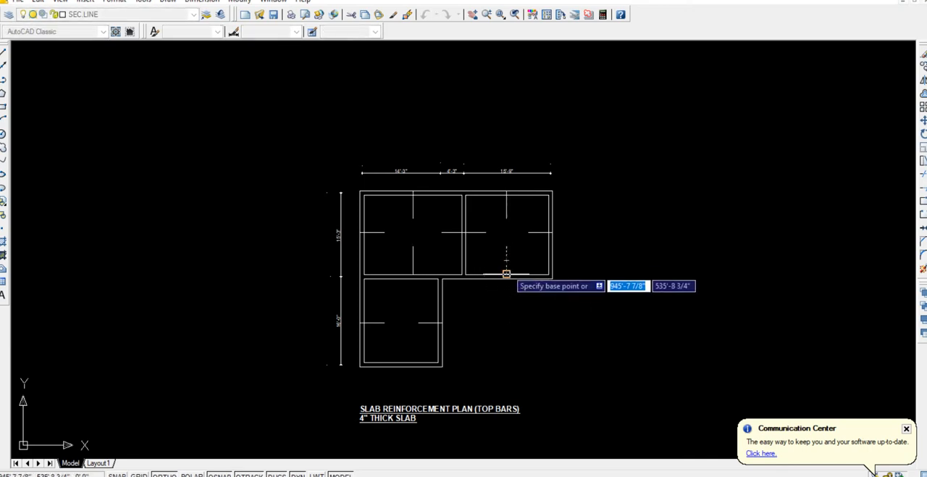
{"action": "left_click", "coordinate": [506, 274]}
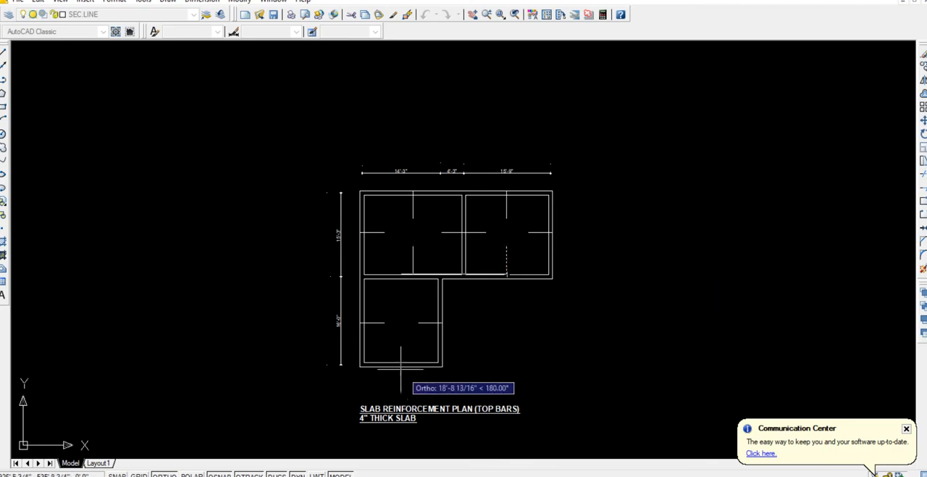
{"action": "left_click", "coordinate": [402, 274]}
{"action": "left_click", "coordinate": [401, 362]}
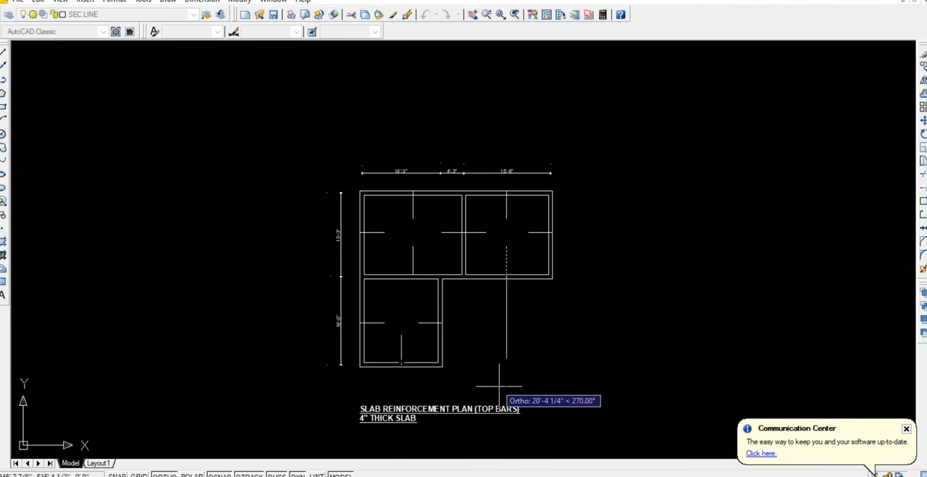
{"action": "key", "text": "Escape"}
Mirror the lower room's bottom vertical bar line about the room's horizontal centreline, keeping the original.
{"action": "left_click", "coordinate": [402, 348]}
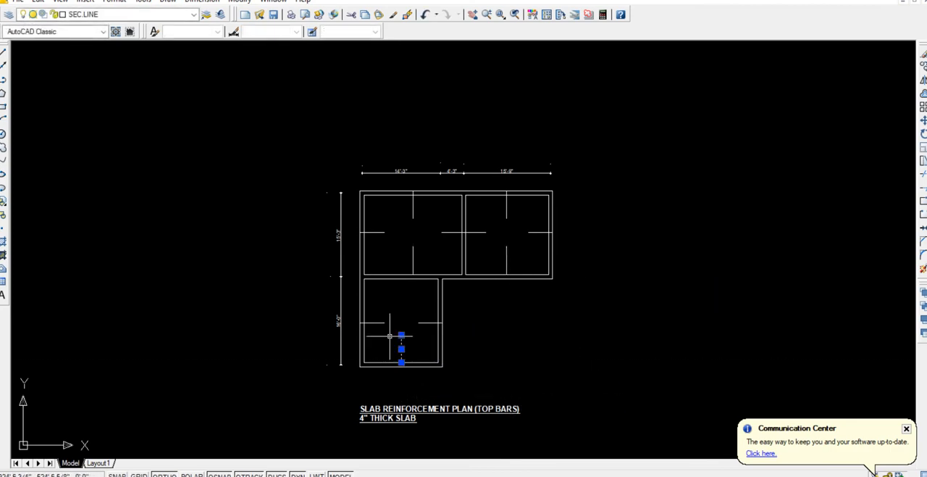
{"action": "left_click", "coordinate": [923, 80]}
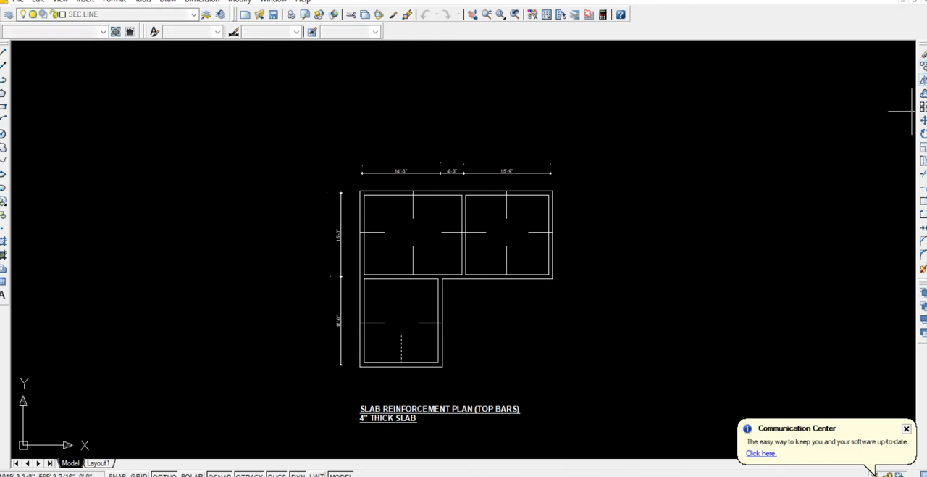
{"action": "left_click", "coordinate": [442, 322]}
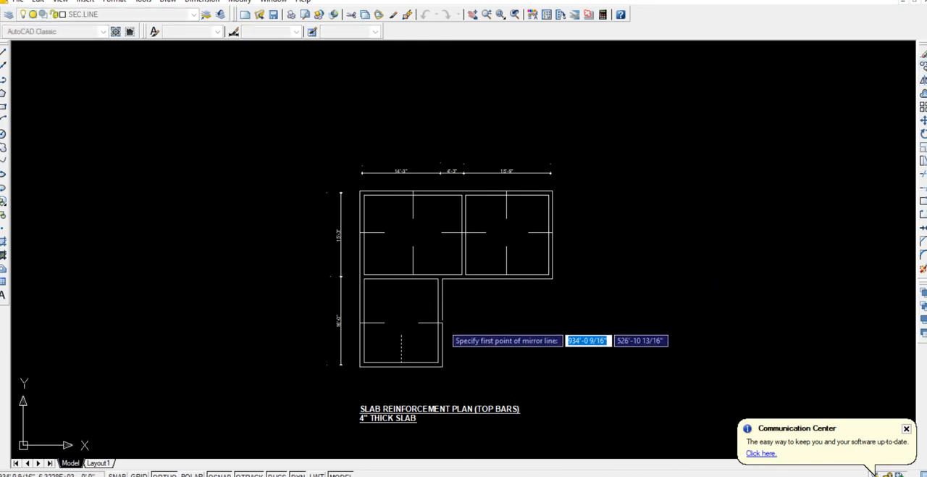
{"action": "left_click", "coordinate": [493, 323]}
{"action": "key", "text": "Return"}
Move the lower room's upper vertical bar line so its upper end meets the lower end of the upper-left room's bottom bar line.
{"action": "scroll", "coordinate": [459, 317], "scroll_direction": "up", "scroll_amount": 3}
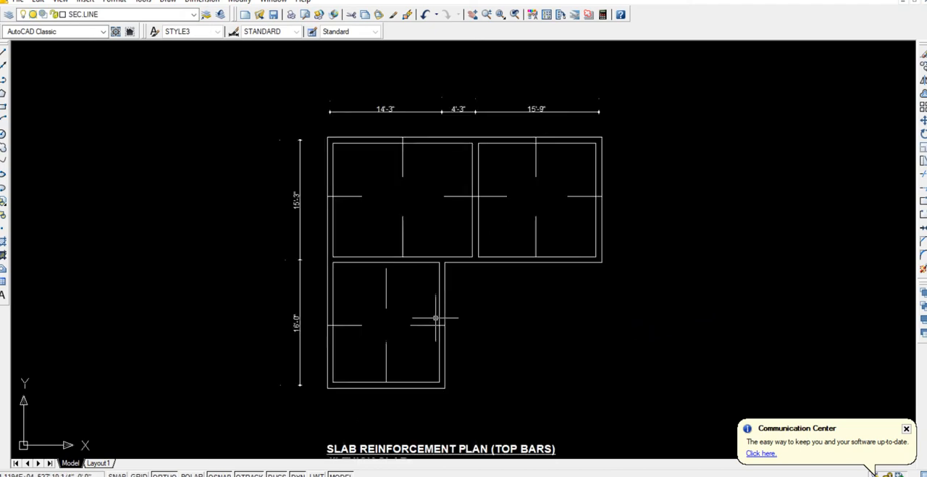
{"action": "left_click", "coordinate": [383, 251]}
{"action": "left_click", "coordinate": [346, 253]}
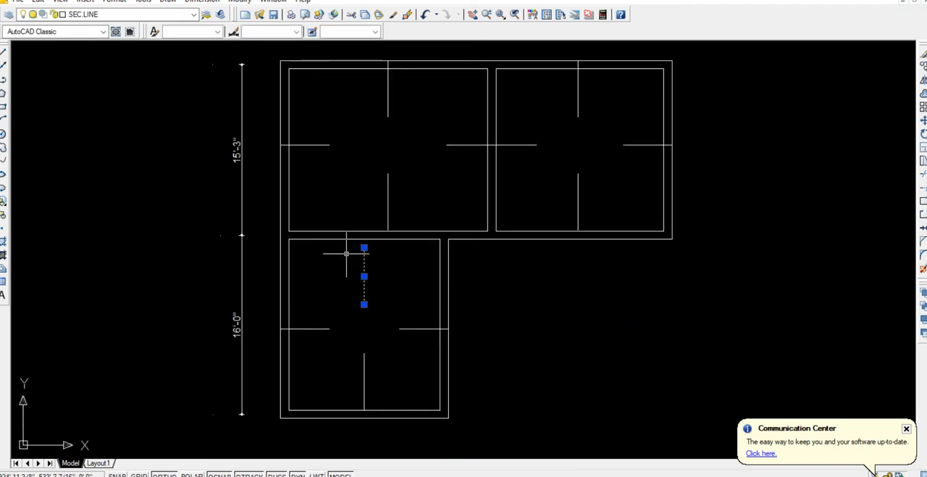
{"action": "type", "text": "co"}
{"action": "key", "text": "Return"}
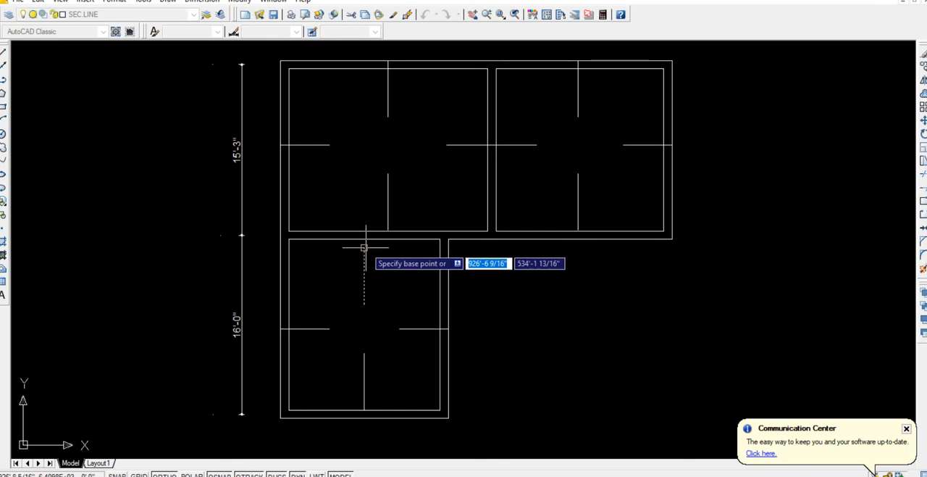
{"action": "left_click", "coordinate": [363, 247]}
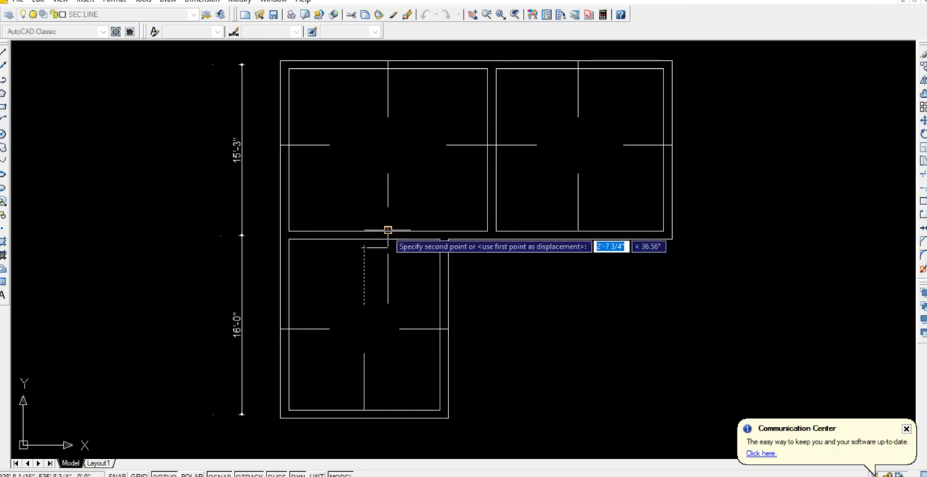
{"action": "left_click", "coordinate": [387, 230]}
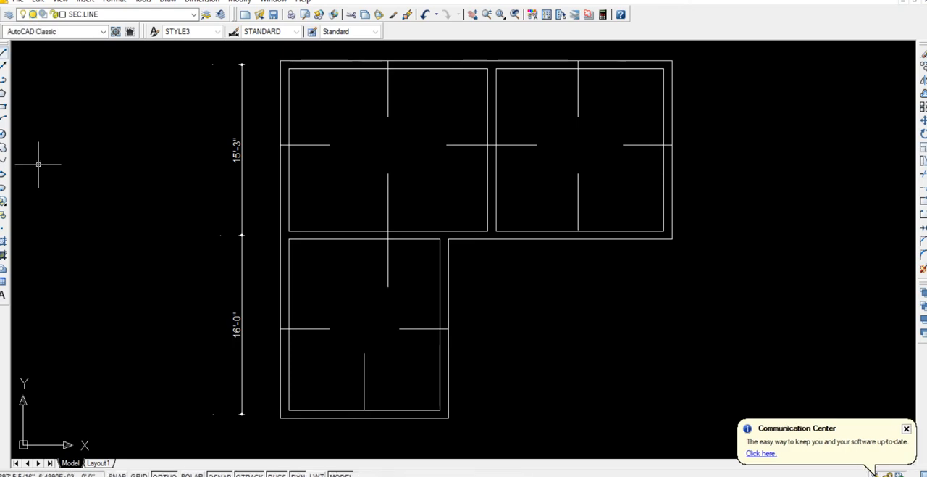
{"action": "key", "text": "l"}
{"action": "key", "text": "Return"}
{"action": "left_click", "coordinate": [289, 239]}
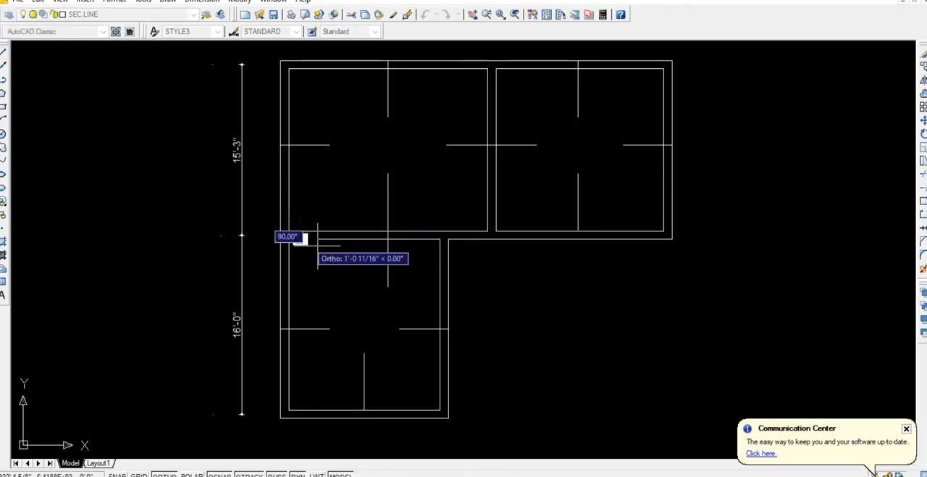
{"action": "left_click", "coordinate": [439, 239]}
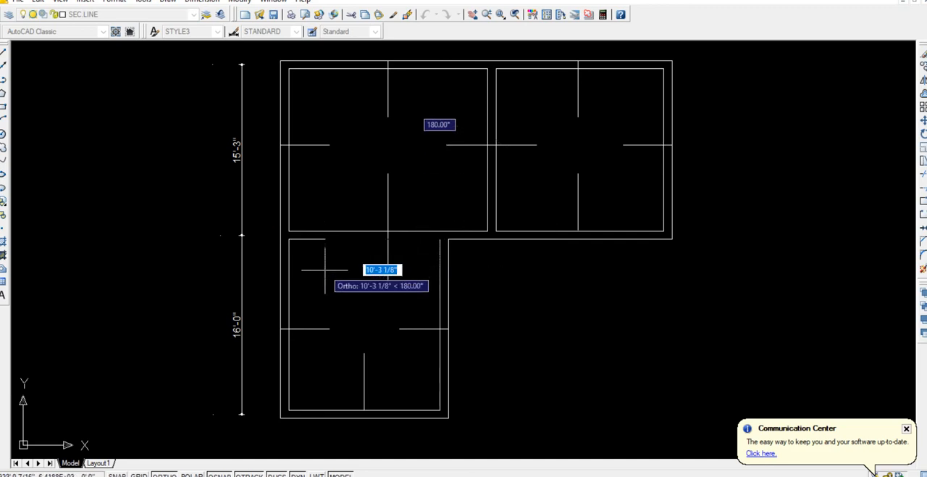
{"action": "left_click", "coordinate": [299, 270]}
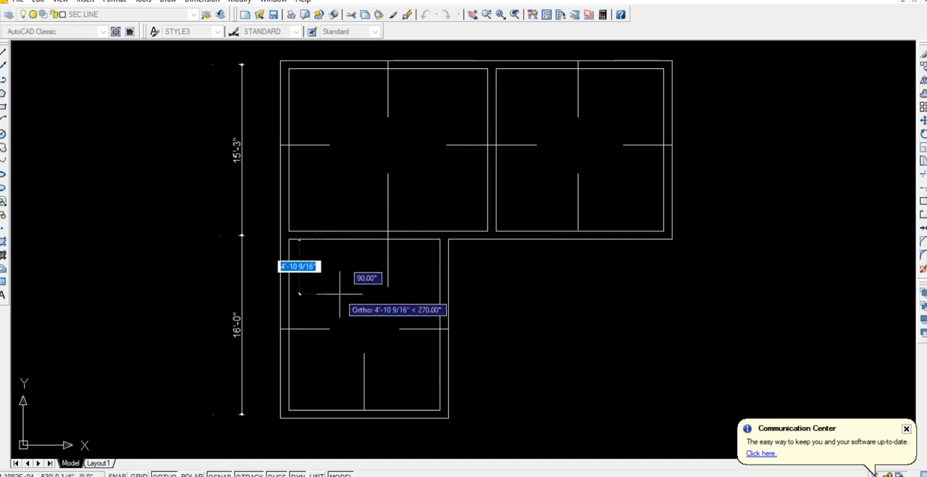
{"action": "key", "text": "Escape"}
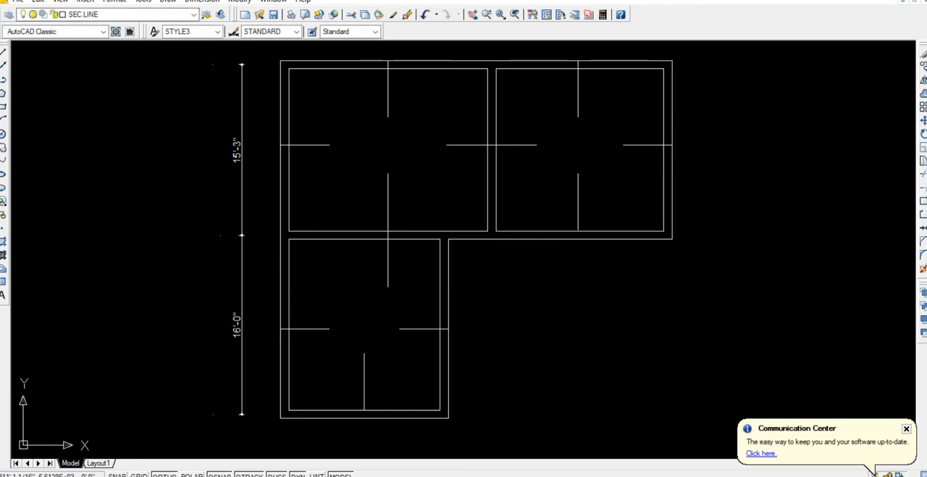
Add a linear dimension across the lower room's inner width, placed just below its inner top edge.
{"action": "left_click", "coordinate": [203, 1]}
{"action": "left_click", "coordinate": [217, 27]}
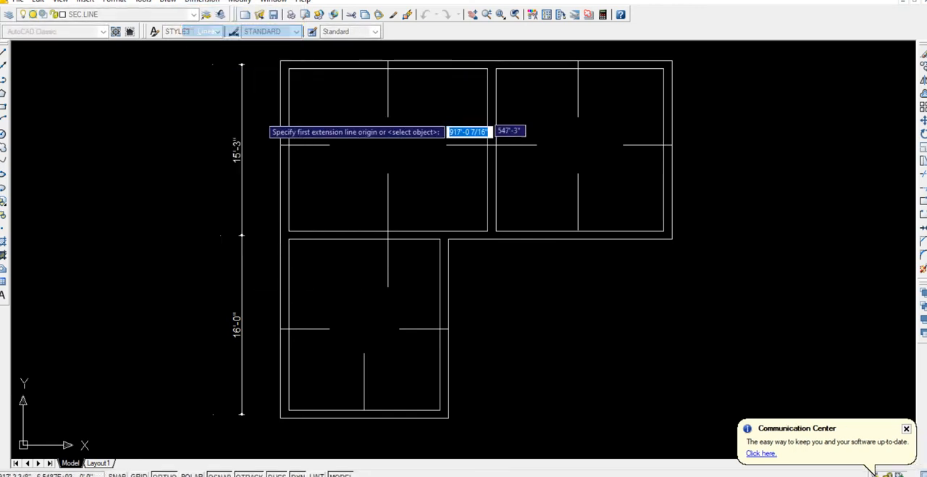
{"action": "left_click", "coordinate": [289, 239]}
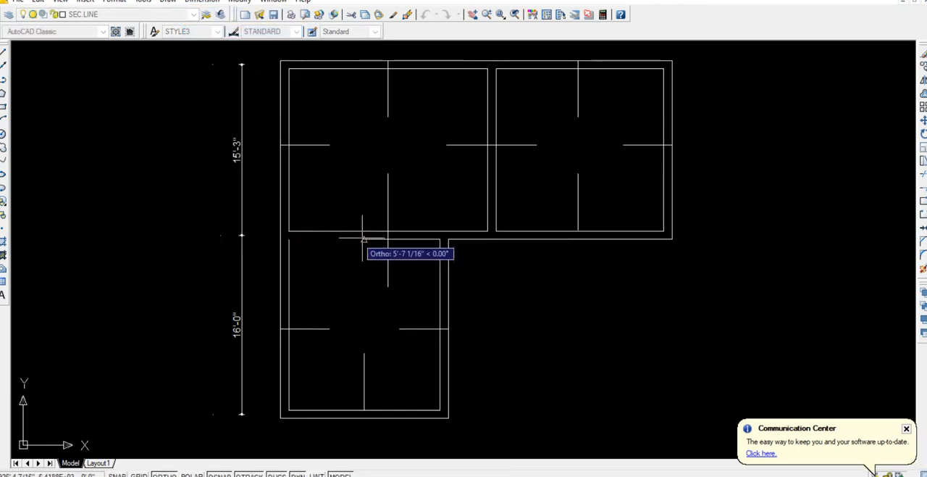
{"action": "left_click", "coordinate": [440, 239]}
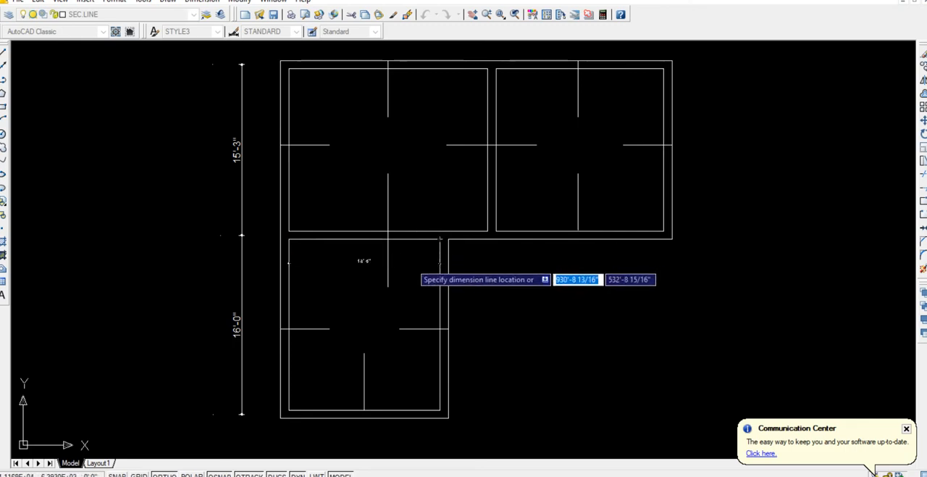
{"action": "left_click", "coordinate": [362, 262]}
Replace the text of the lower room's width dimension with the bar callout #3@9" c/c.
{"action": "scroll", "coordinate": [362, 261], "scroll_direction": "up", "scroll_amount": 5}
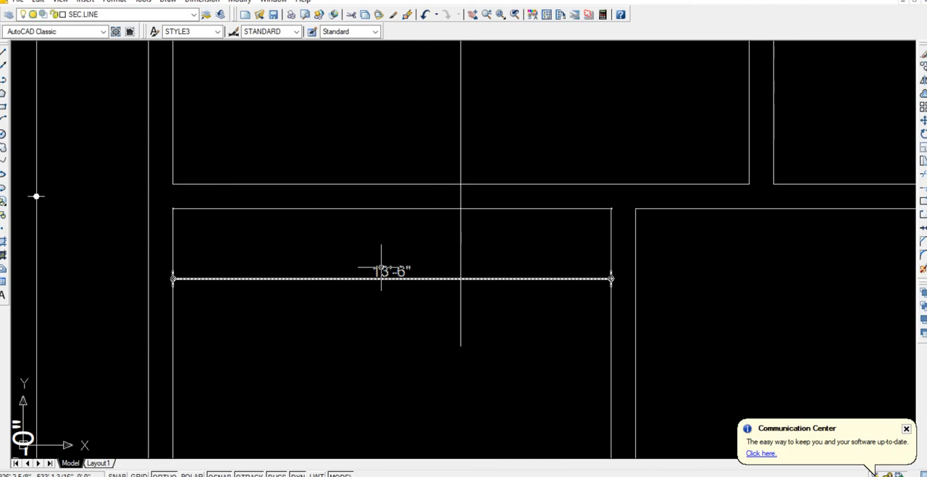
{"action": "type", "text": "ed"}
{"action": "key", "text": "Return"}
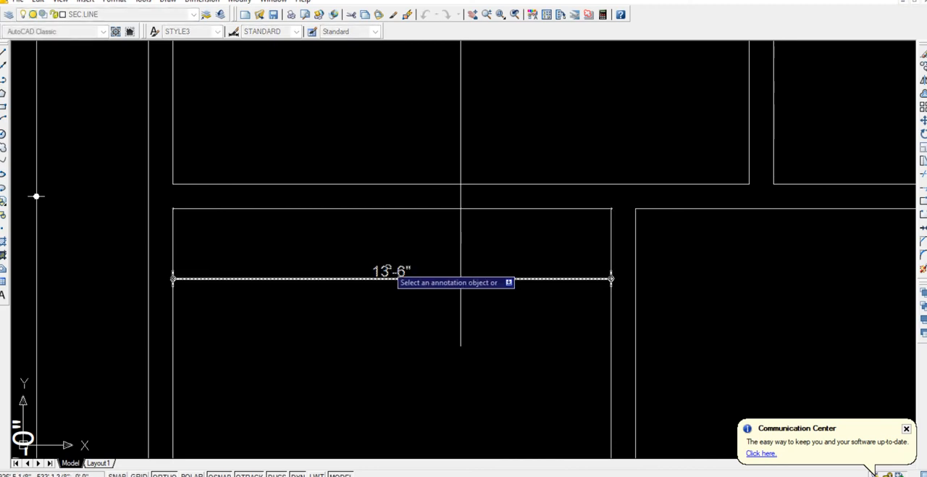
{"action": "left_click", "coordinate": [388, 269]}
{"action": "key", "text": "Delete"}
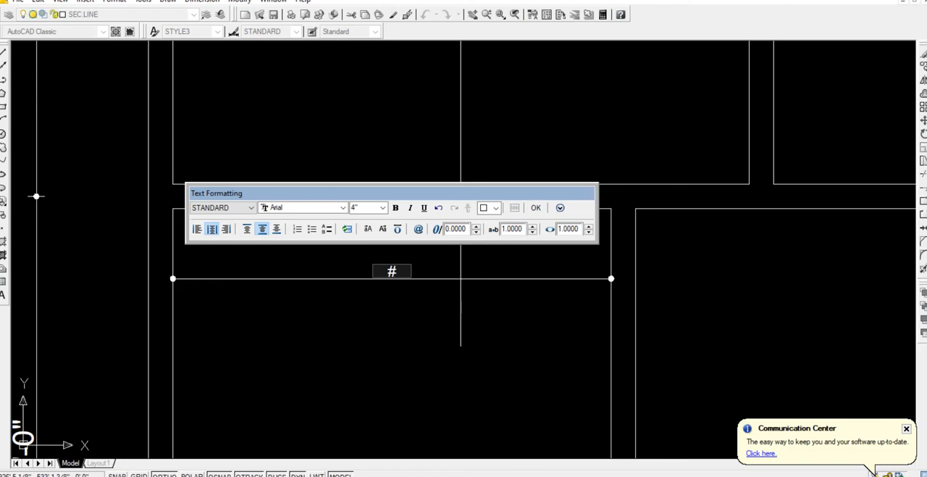
{"action": "type", "text": "#3@9"}
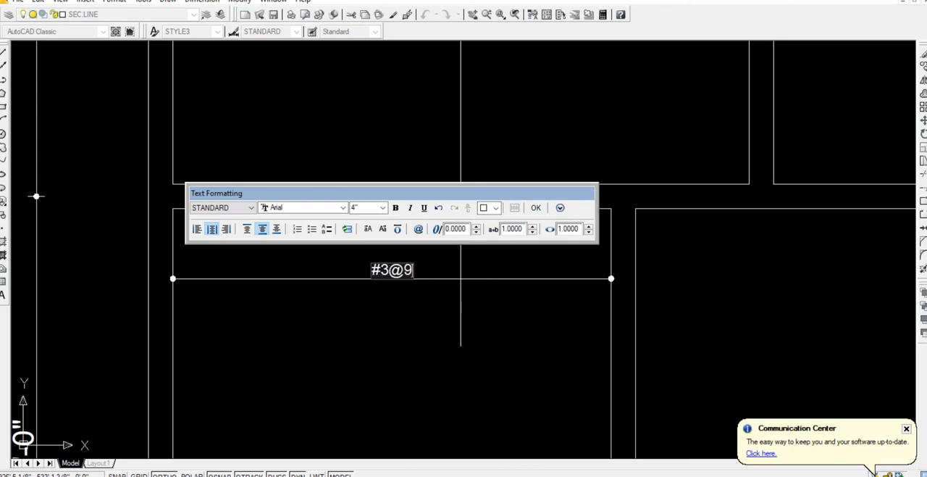
{"action": "type", "text": "\""}
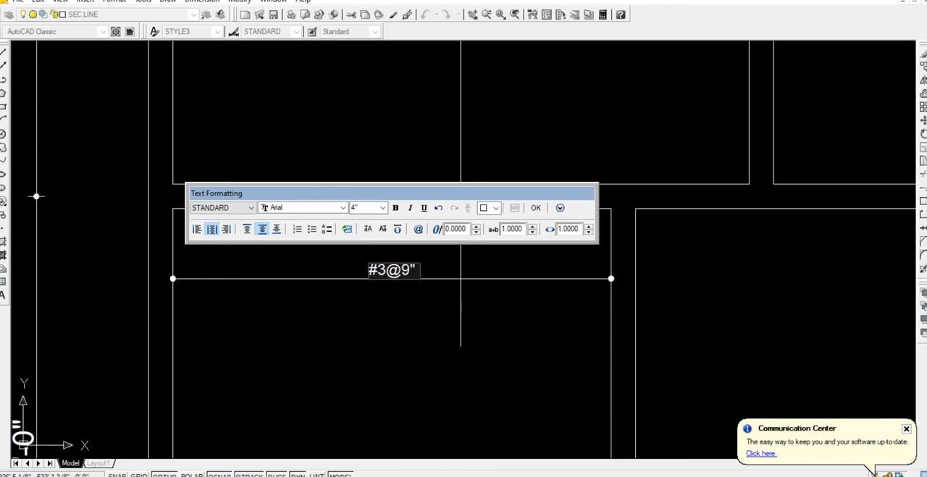
{"action": "type", "text": " c/c"}
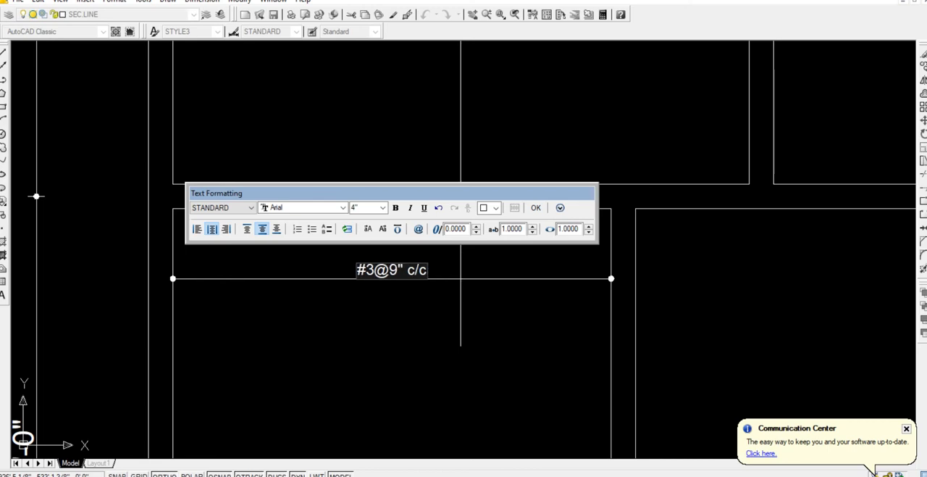
Set the text height of the #3@9" c/c callout to 6" and finish the text edit.
{"action": "key", "text": "ctrl+a"}
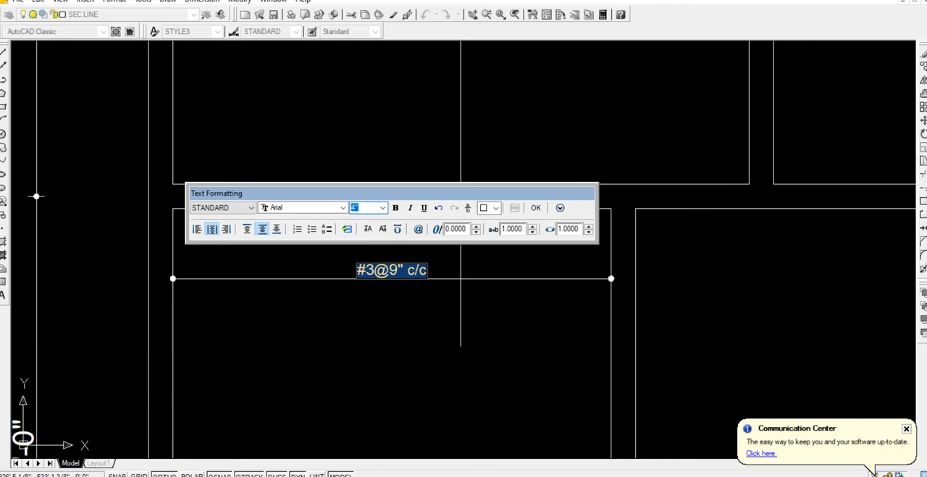
{"action": "type", "text": "6"}
{"action": "key", "text": "Return"}
{"action": "left_click", "coordinate": [535, 207]}
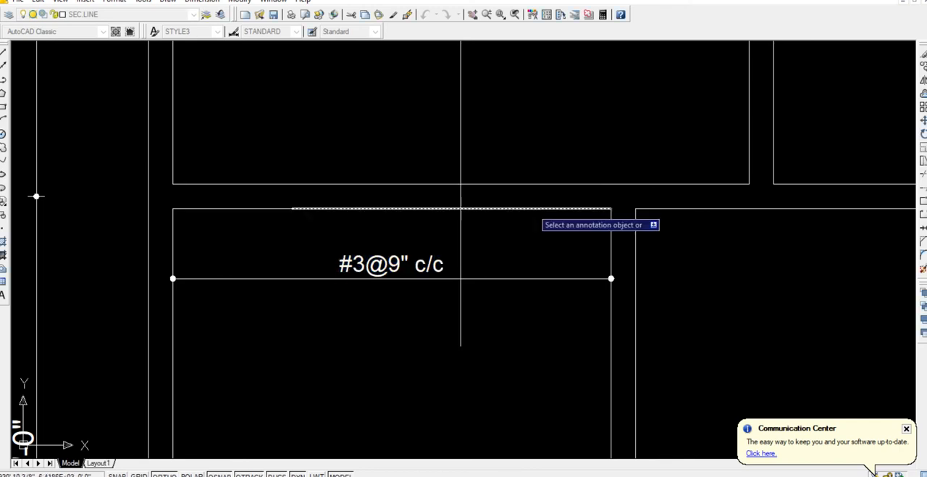
{"action": "key", "text": "Escape"}
Put all the top-bar lines in the three rooms on the THICK layer.
{"action": "scroll", "coordinate": [521, 312], "scroll_direction": "down", "scroll_amount": 5}
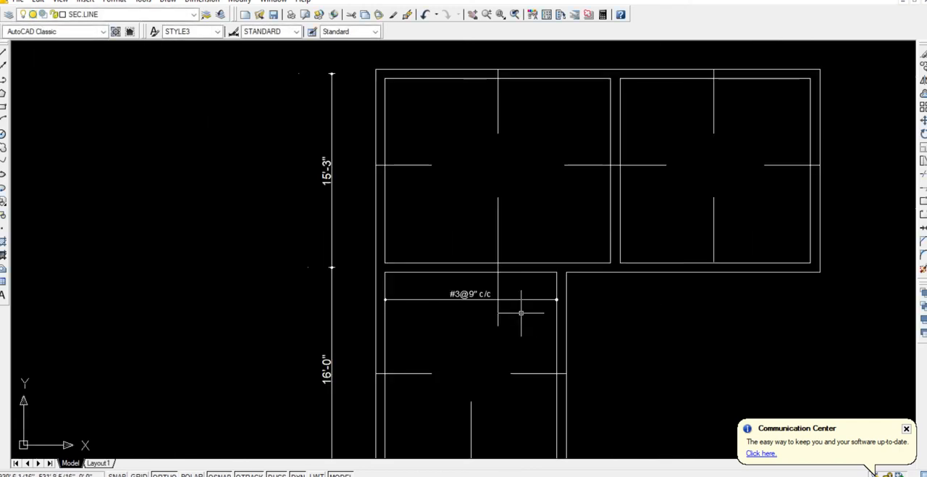
{"action": "left_click", "coordinate": [499, 407]}
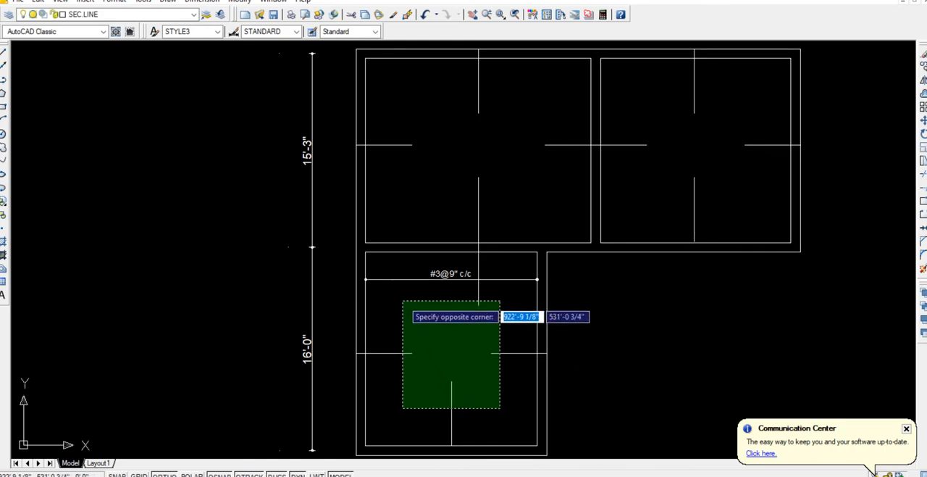
{"action": "left_click", "coordinate": [402, 298]}
{"action": "left_click", "coordinate": [550, 200]}
{"action": "left_click", "coordinate": [389, 95]}
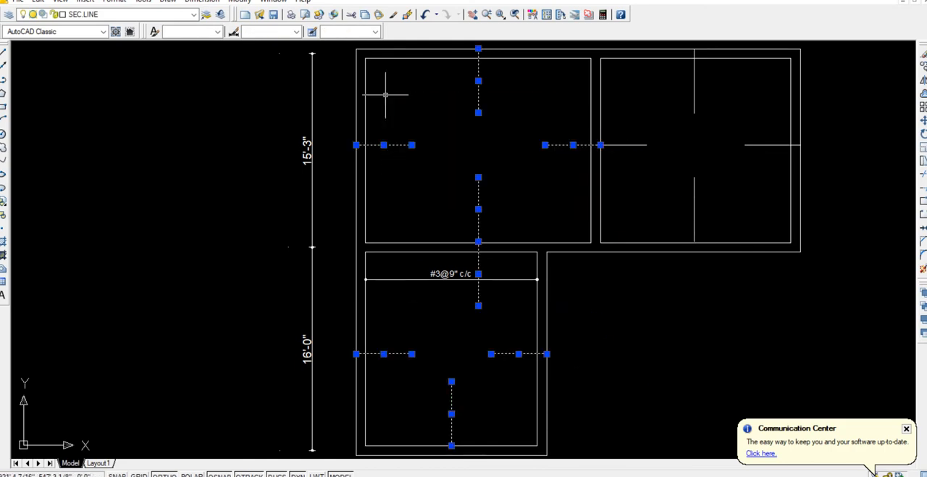
{"action": "left_click", "coordinate": [766, 196]}
{"action": "left_click", "coordinate": [623, 89]}
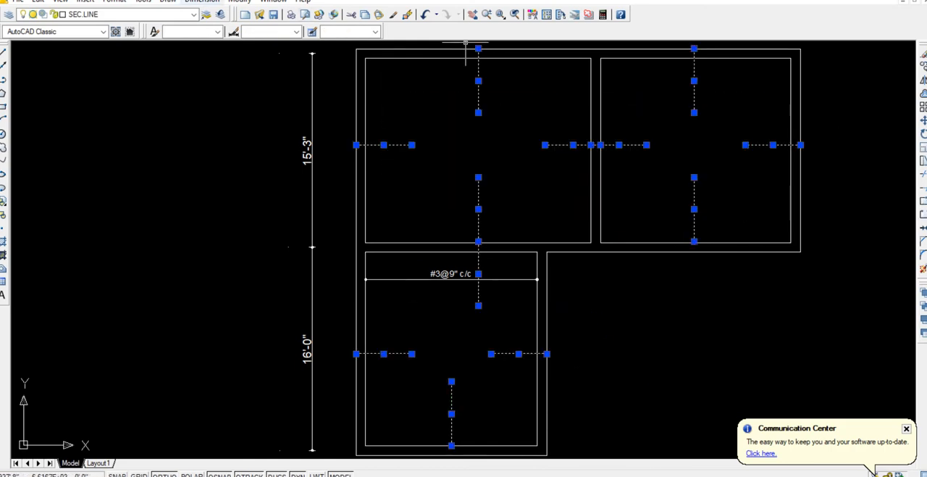
{"action": "left_click", "coordinate": [193, 14]}
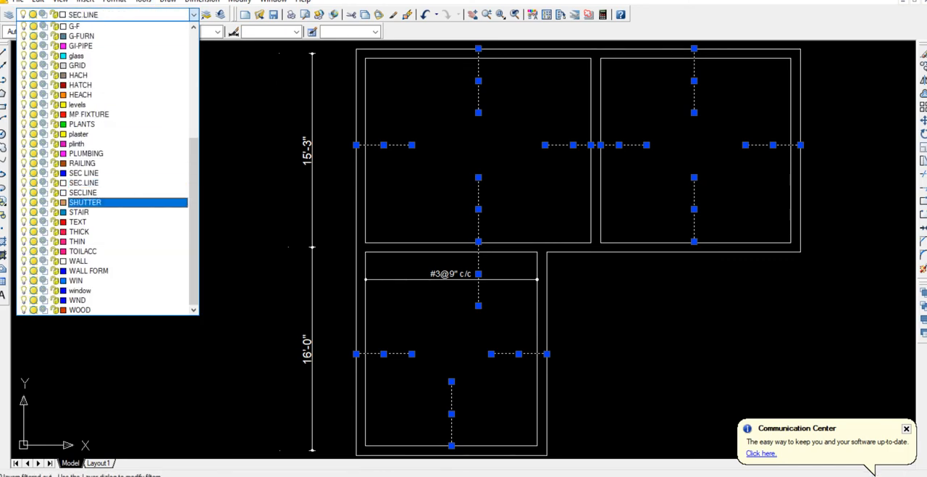
{"action": "left_click", "coordinate": [104, 231]}
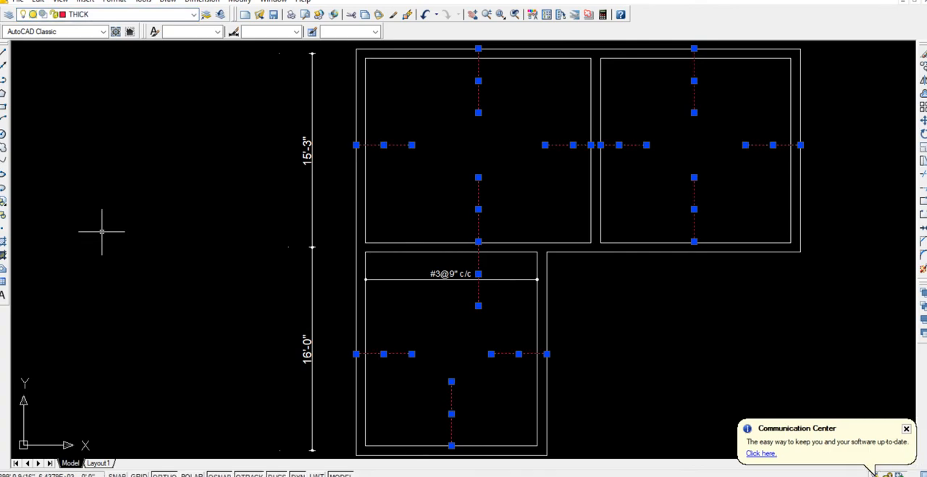
Give the selected bar lines the DASHED linetype with a linetype scale of 50.
{"action": "right_click", "coordinate": [478, 193]}
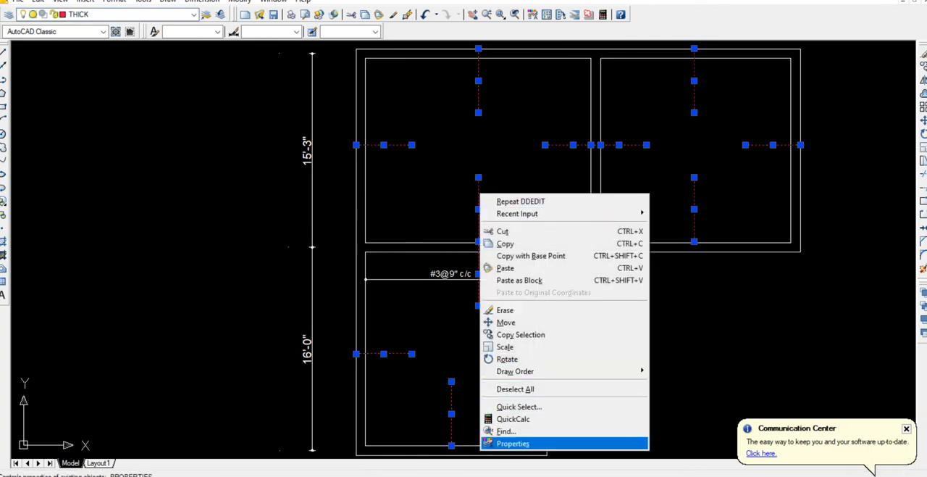
{"action": "left_click", "coordinate": [512, 442]}
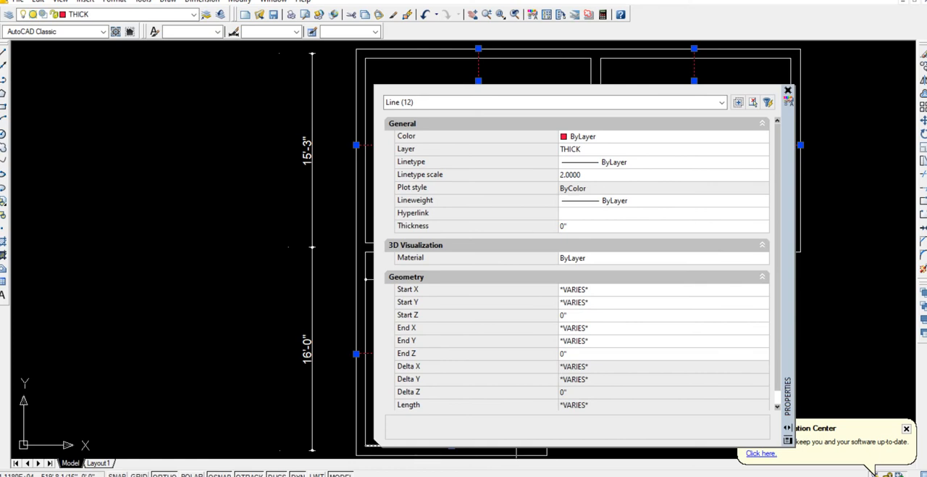
{"action": "left_click", "coordinate": [652, 162]}
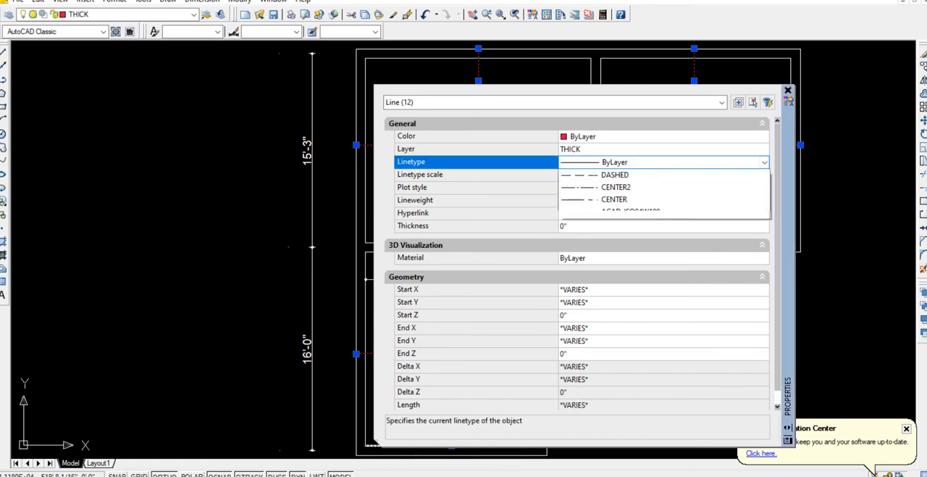
{"action": "left_click", "coordinate": [630, 213]}
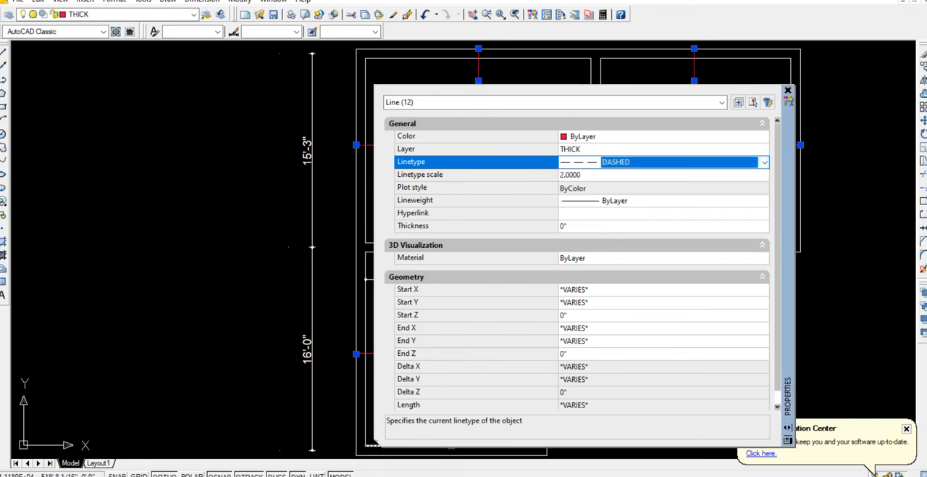
{"action": "left_click", "coordinate": [597, 175]}
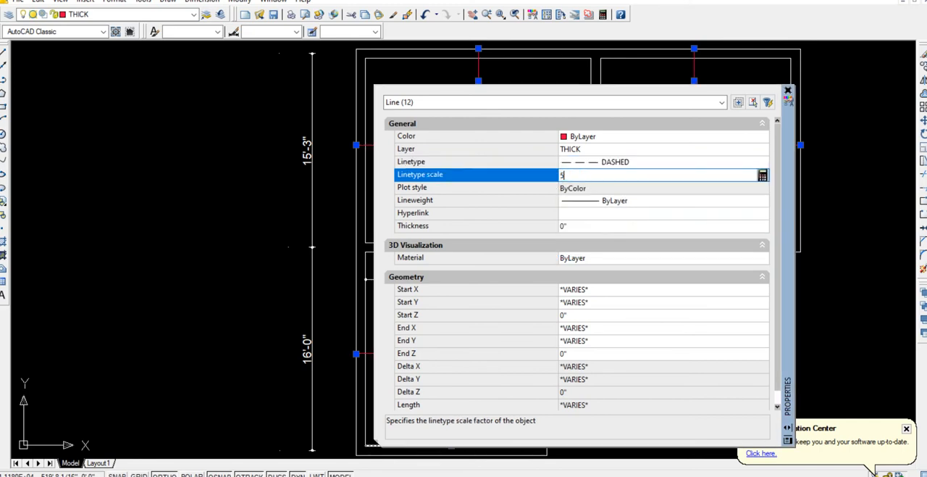
{"action": "type", "text": "50"}
{"action": "key", "text": "Tab"}
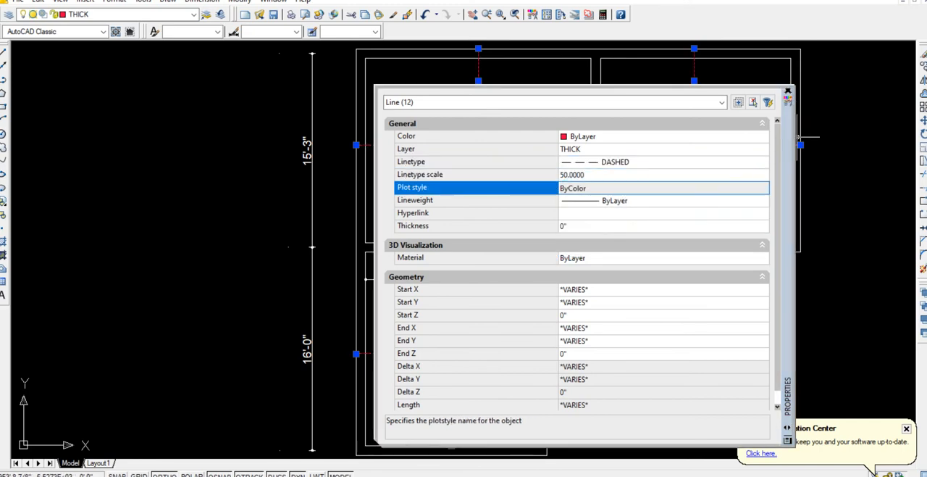
Copy the lower room's #3@9" c/c callout line to near that room's lower edge and near the upper left room's top edge.
{"action": "left_click", "coordinate": [788, 92]}
{"action": "key", "text": "Escape"}
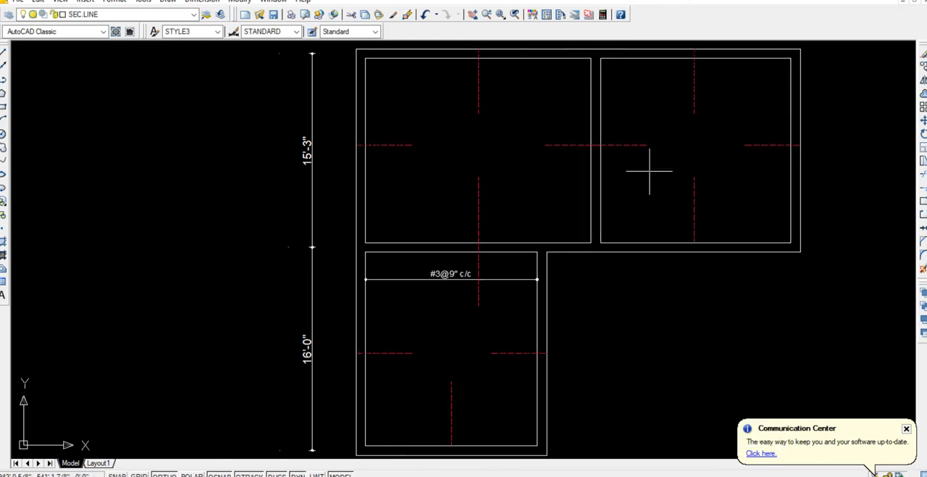
{"action": "left_click", "coordinate": [423, 279]}
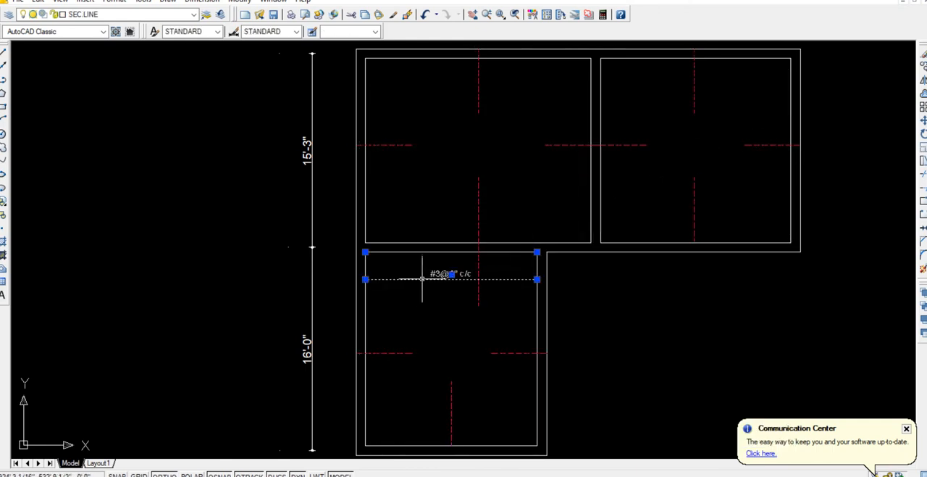
{"action": "type", "text": "co"}
{"action": "key", "text": "Return"}
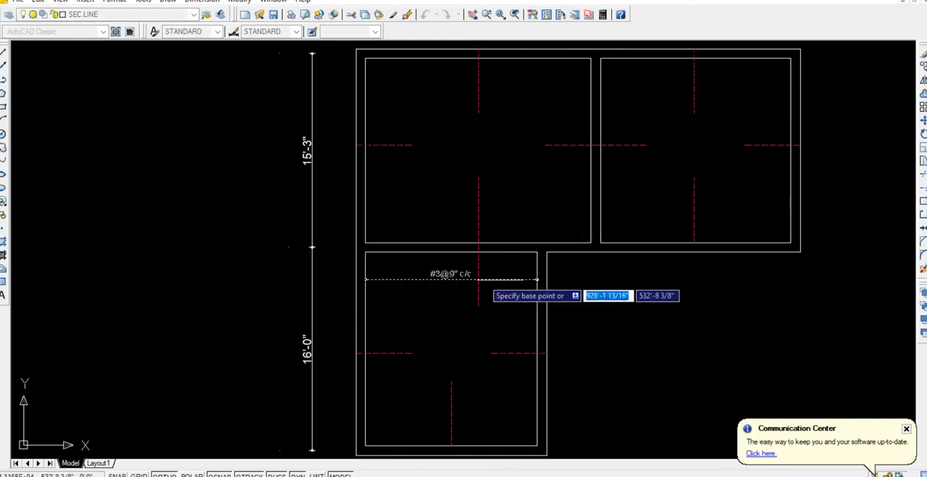
{"action": "left_click", "coordinate": [652, 307]}
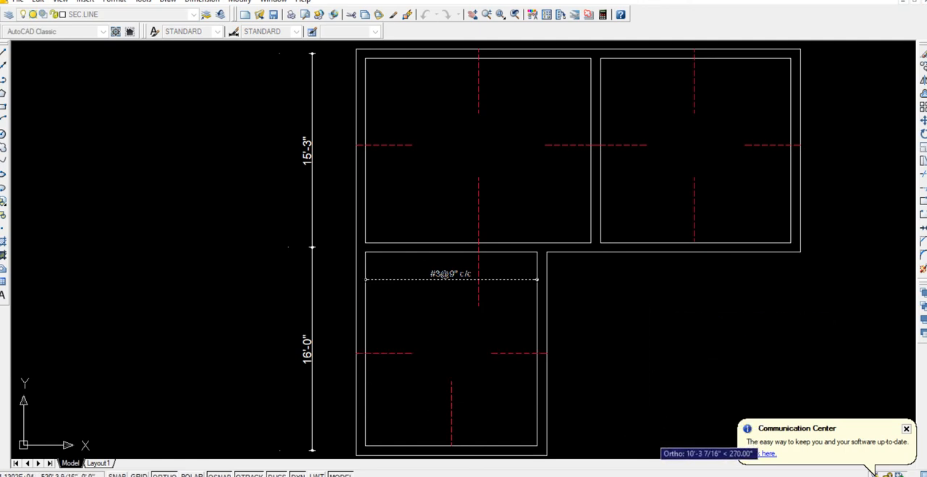
{"action": "left_click", "coordinate": [642, 436]}
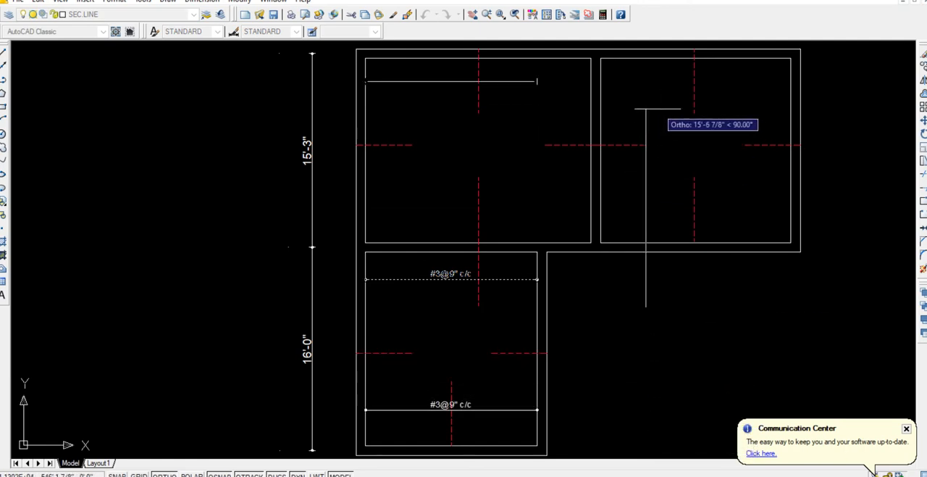
{"action": "left_click", "coordinate": [657, 106]}
{"action": "key", "text": "Return"}
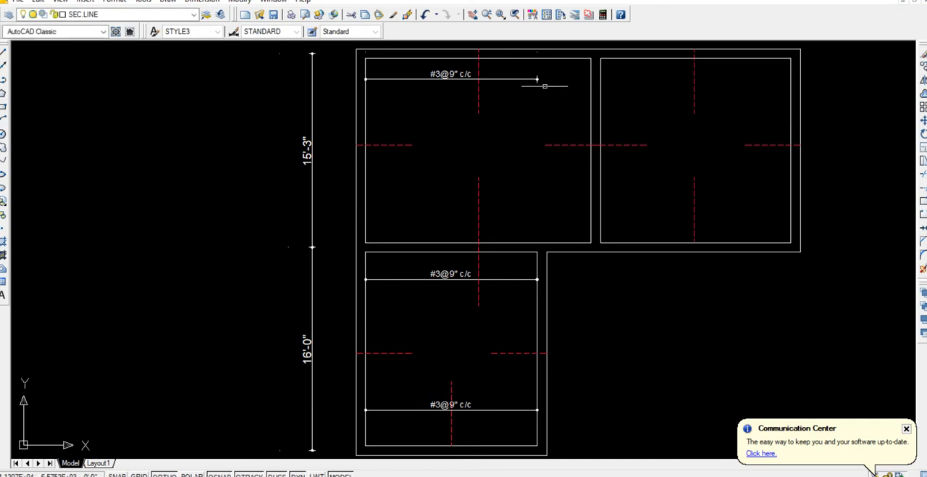
Extend the upper room's copied #3@9" c/c callout line to the slab's outer right edge.
{"action": "type", "text": "EX"}
{"action": "key", "text": "Return"}
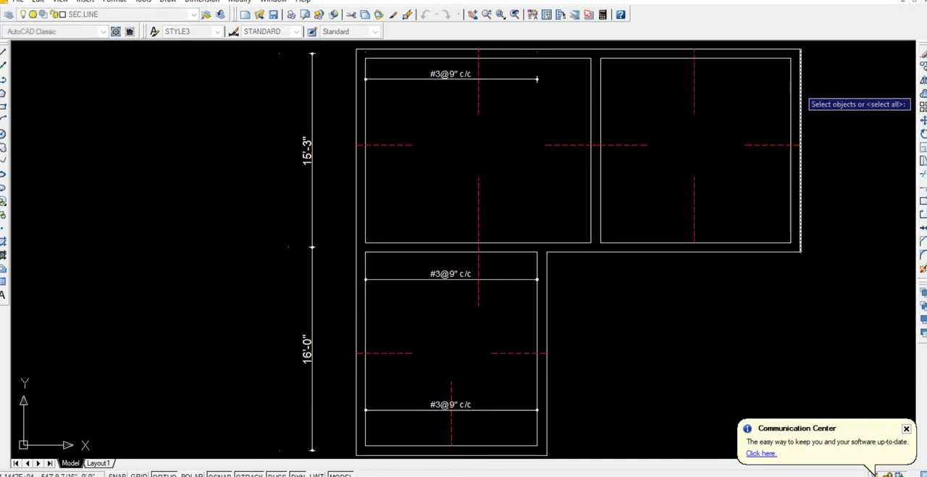
{"action": "left_click", "coordinate": [800, 86]}
{"action": "key", "text": "Return"}
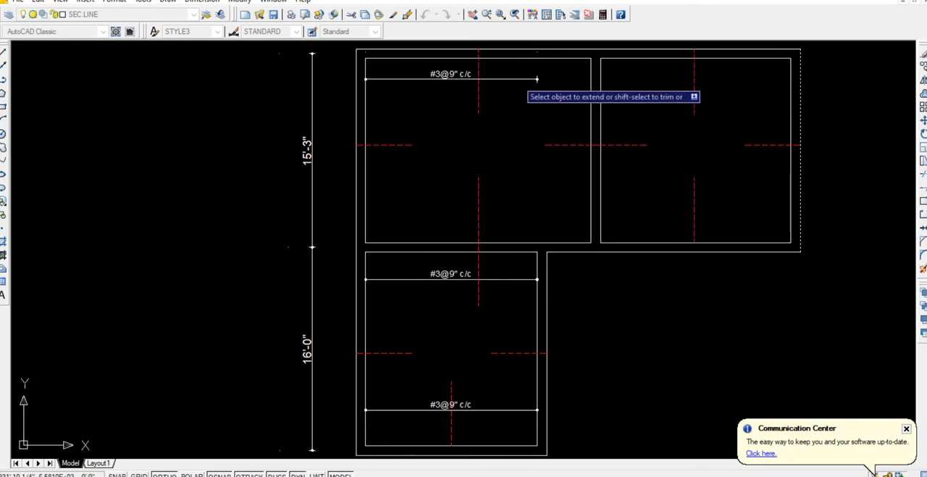
{"action": "left_click", "coordinate": [537, 78]}
{"action": "key", "text": "Return"}
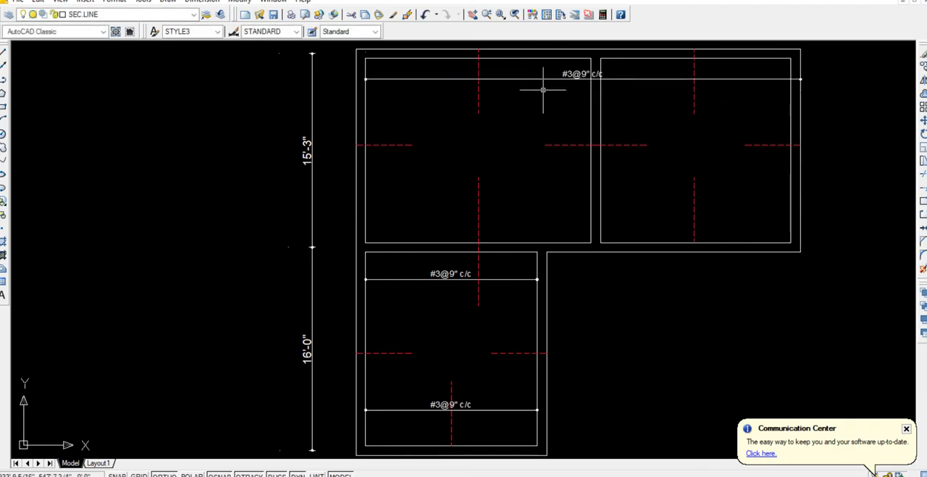
Shift the upper callout's text along its line into the upper left room, clear of the dividing beam.
{"action": "scroll", "coordinate": [554, 83], "scroll_direction": "up", "scroll_amount": 2}
{"action": "left_click", "coordinate": [583, 76]}
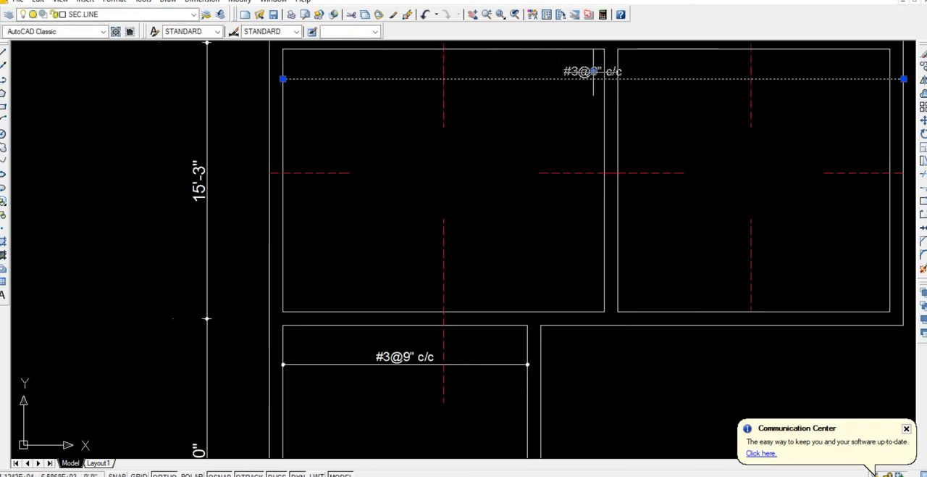
{"action": "left_click", "coordinate": [593, 71]}
{"action": "left_click", "coordinate": [594, 68]}
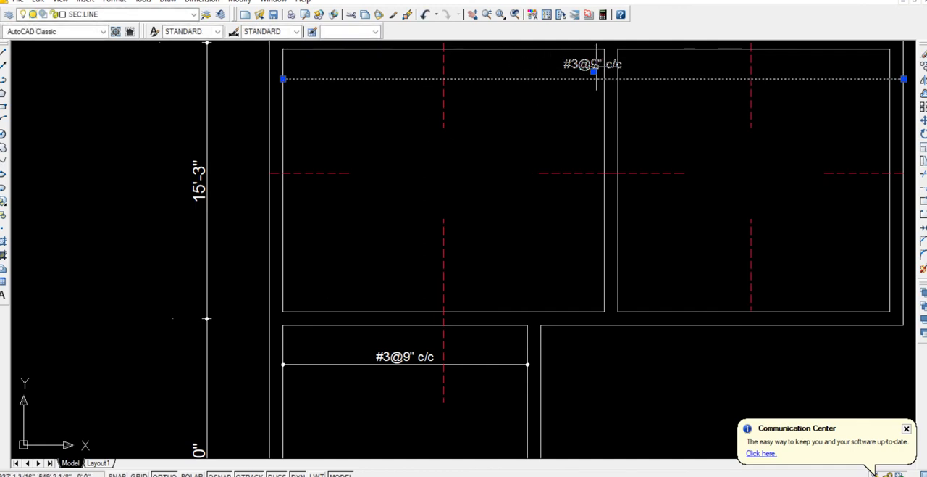
{"action": "left_click", "coordinate": [593, 70]}
{"action": "scroll", "coordinate": [541, 75], "scroll_direction": "up", "scroll_amount": 6}
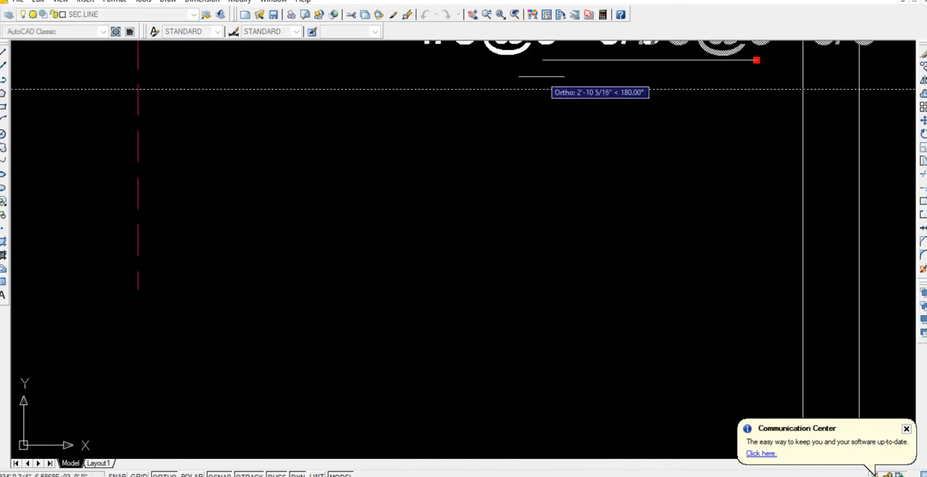
{"action": "scroll", "coordinate": [532, 120], "scroll_direction": "down", "scroll_amount": 6}
{"action": "middle_click_drag", "start_coordinate": [534, 233], "coordinate": [528, 158]}
{"action": "key", "text": "Escape"}
{"action": "middle_click_drag", "start_coordinate": [491, 230], "coordinate": [475, 263]}
{"action": "left_click", "coordinate": [476, 277]}
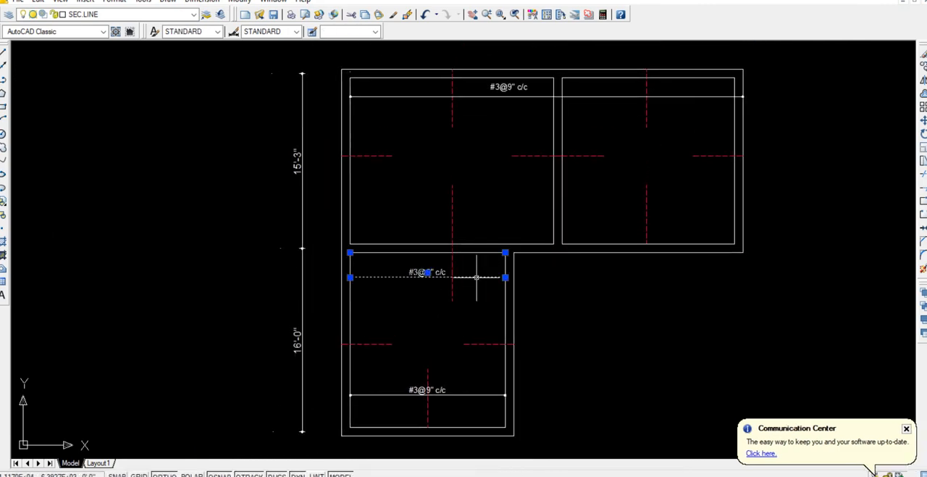
{"action": "key", "text": "Escape"}
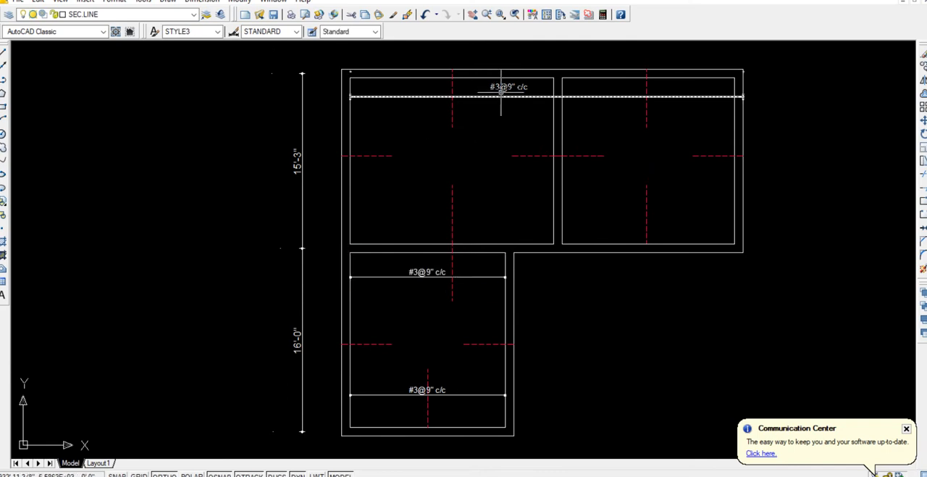
Mirror the long upper callout line about the upper rooms' horizontal centreline, keeping the original.
{"action": "left_click", "coordinate": [501, 95]}
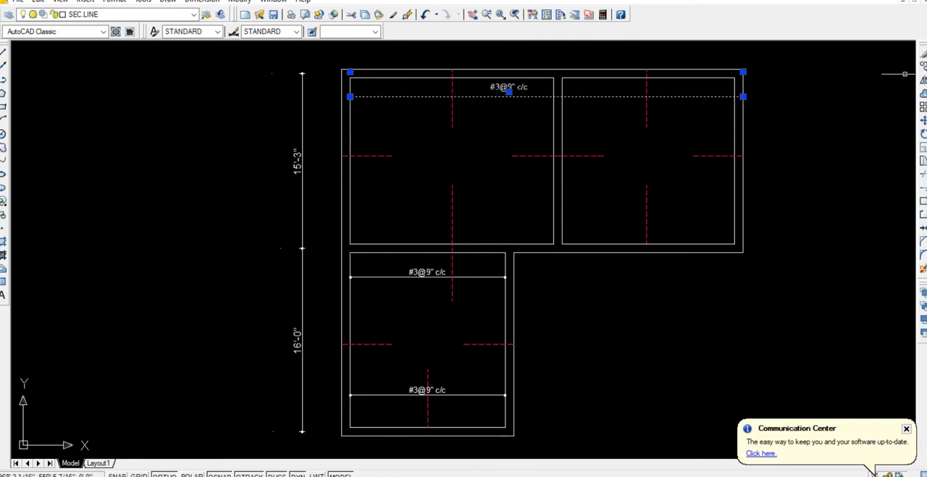
{"action": "left_click", "coordinate": [923, 80]}
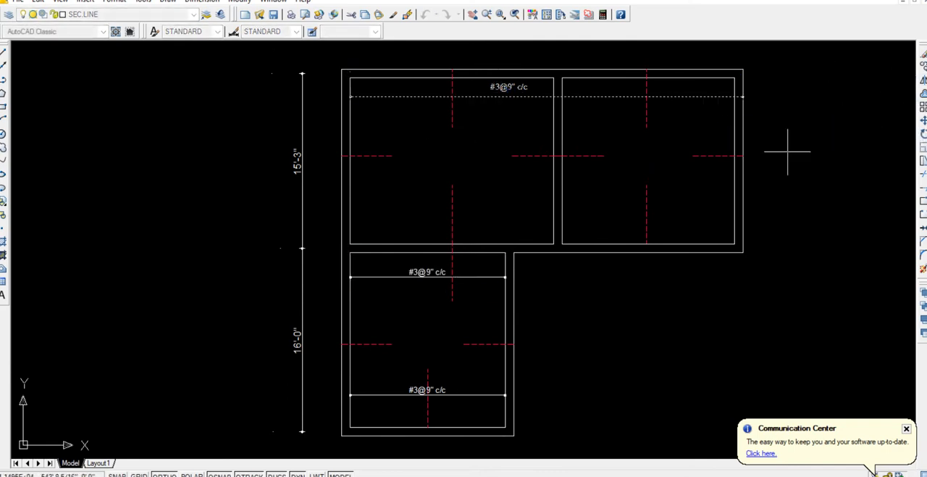
{"action": "left_click", "coordinate": [734, 156]}
{"action": "left_click", "coordinate": [771, 147]}
{"action": "key", "text": "Return"}
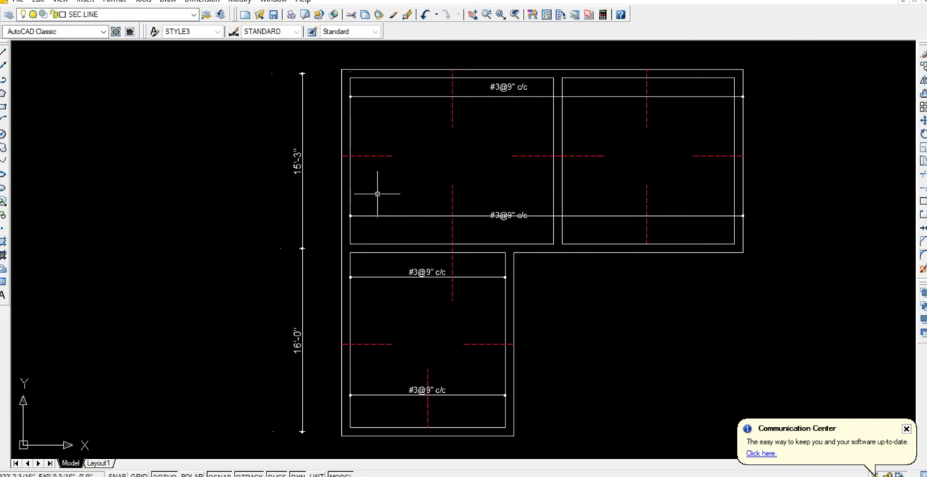
Add a vertical linear dimension between the lower room's inner left corners, placed just inside its left wall.
{"action": "left_click", "coordinate": [201, 0]}
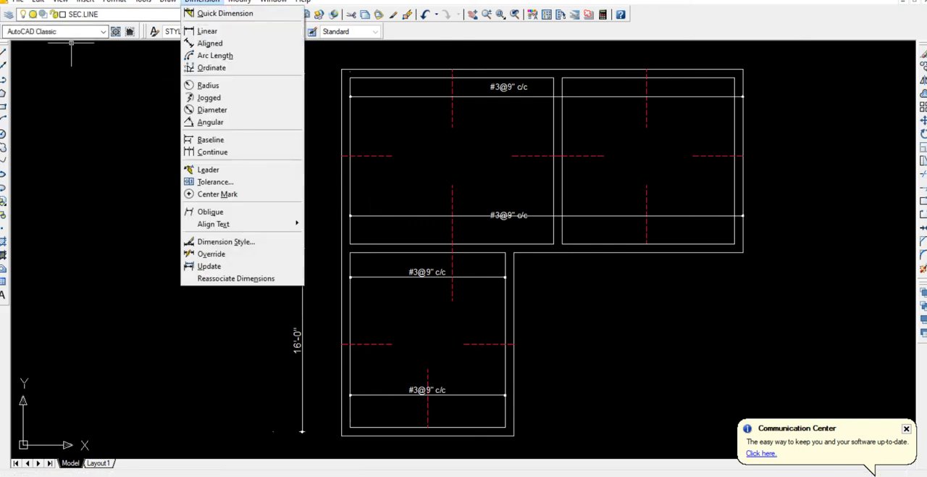
{"action": "left_click", "coordinate": [208, 29]}
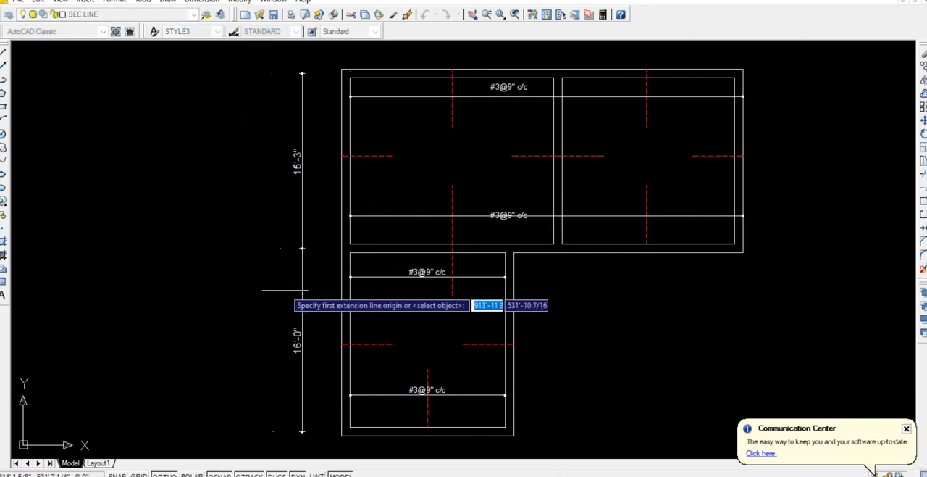
{"action": "left_click", "coordinate": [350, 427]}
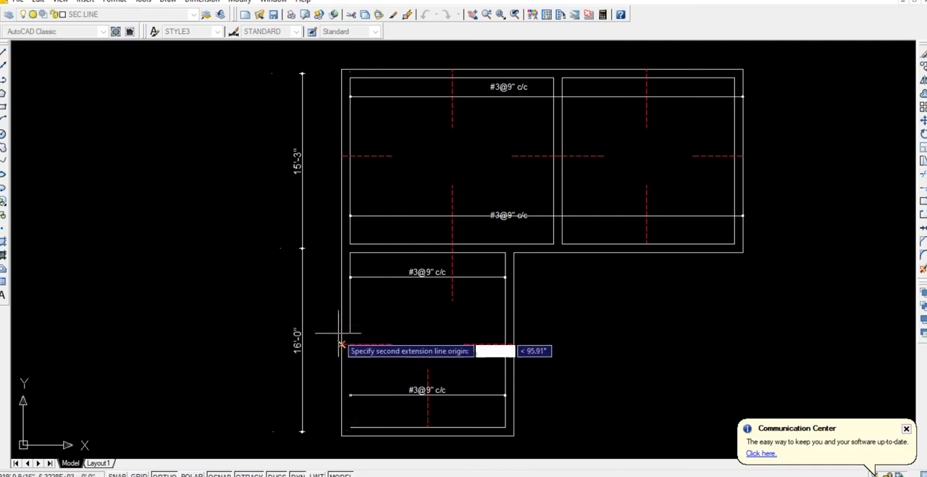
{"action": "left_click", "coordinate": [350, 251]}
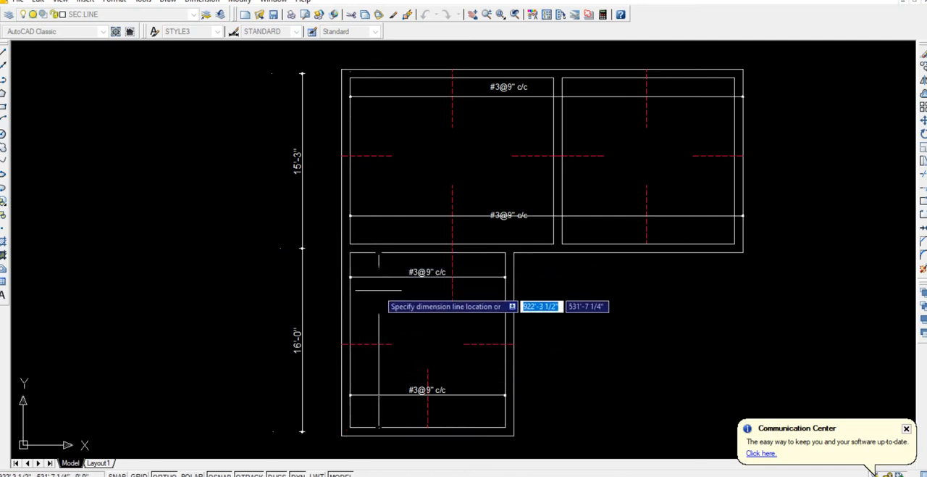
{"action": "left_click", "coordinate": [376, 348]}
{"action": "scroll", "coordinate": [371, 362], "scroll_direction": "up", "scroll_amount": 5}
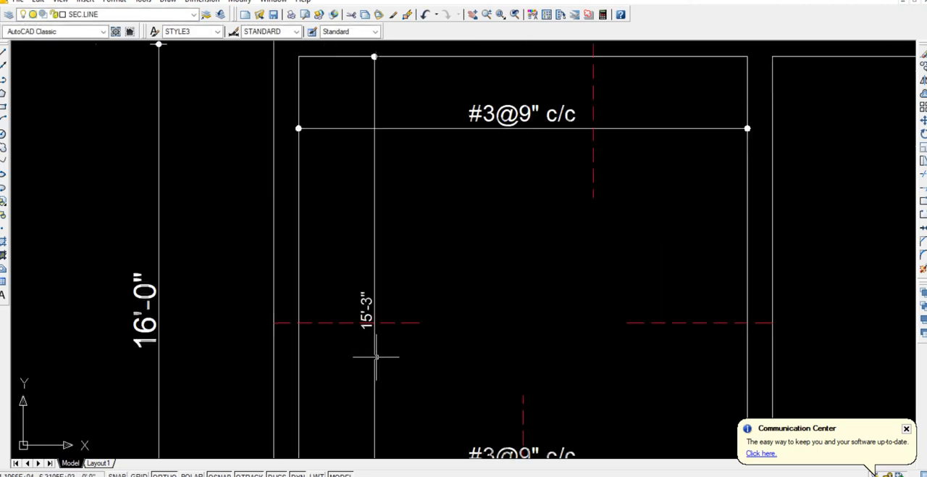
Replace the vertical dimension's text with the bar callout #3@9" c/c at a text height of 6".
{"action": "type", "text": "ed"}
{"action": "key", "text": "Return"}
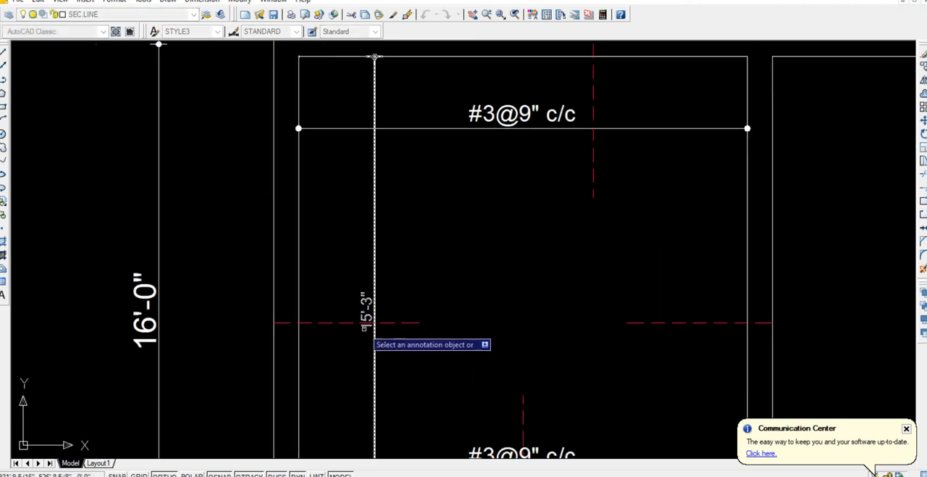
{"action": "left_click", "coordinate": [368, 321]}
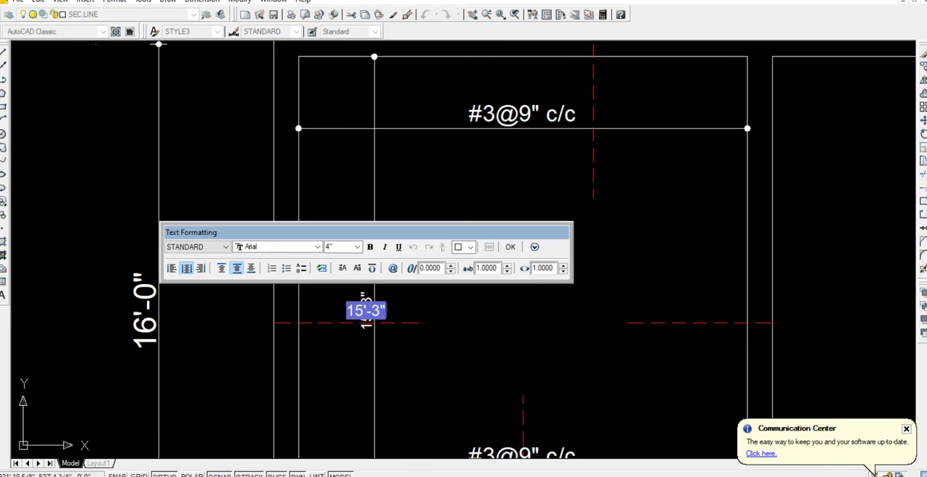
{"action": "key", "text": "Delete"}
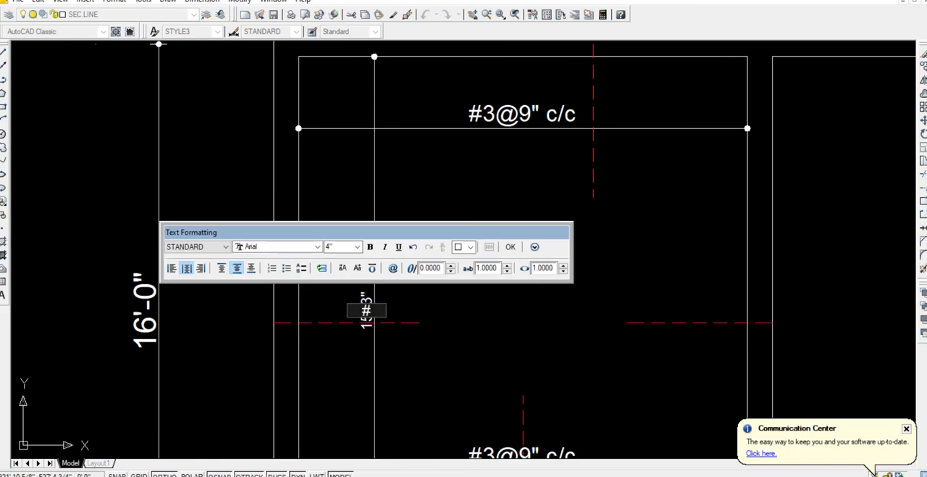
{"action": "type", "text": "#3@9"}
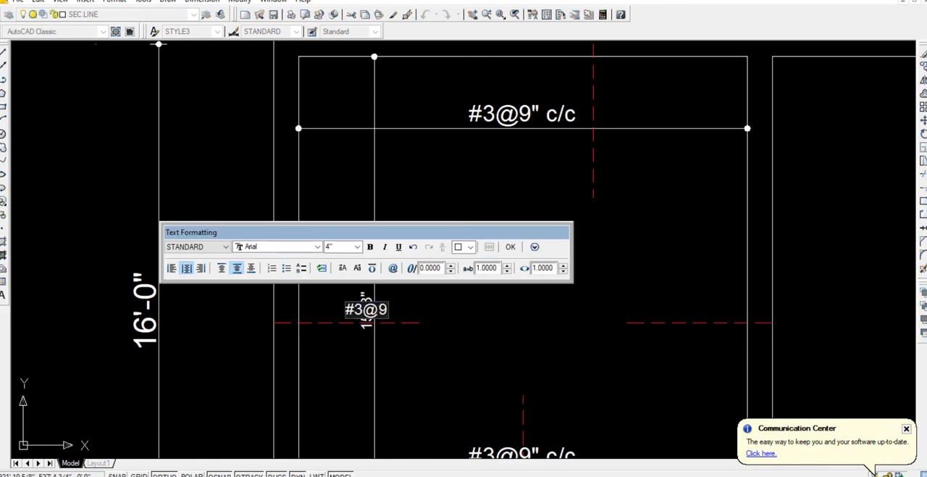
{"action": "type", "text": "\" c/c"}
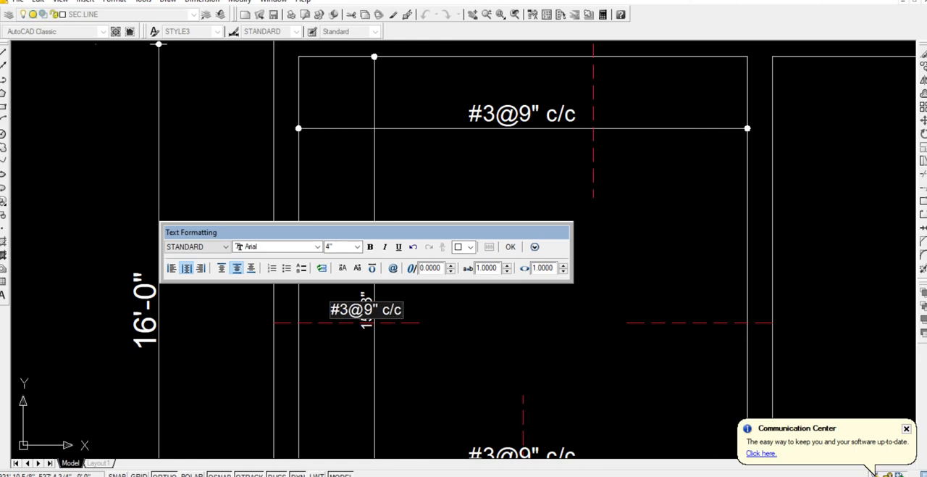
{"action": "key", "text": "ctrl+a"}
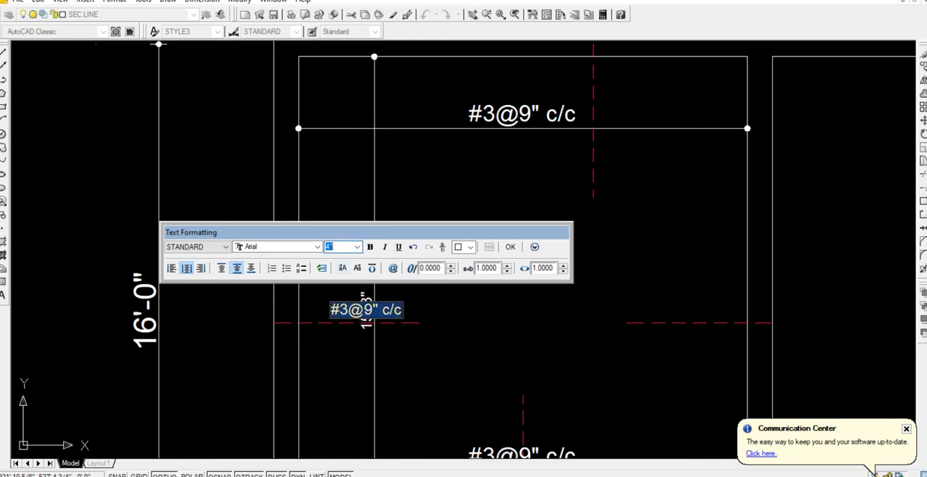
{"action": "type", "text": "6"}
{"action": "key", "text": "Return"}
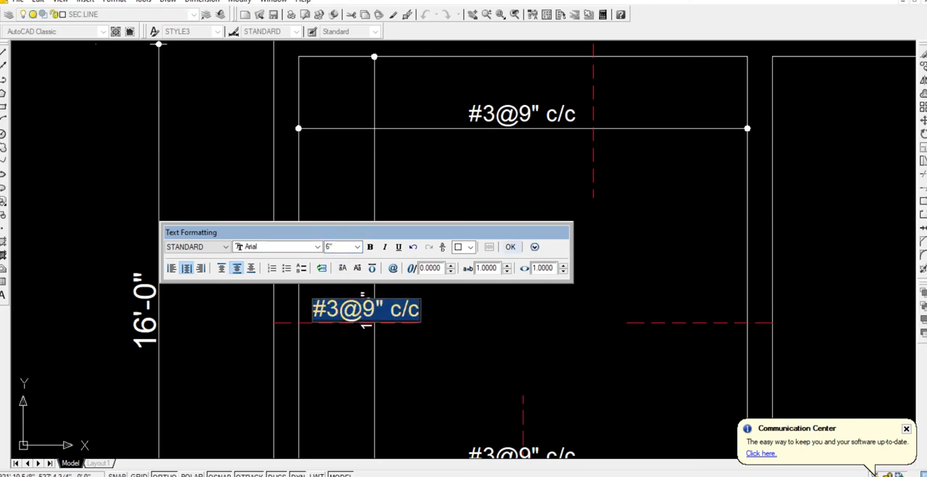
{"action": "left_click", "coordinate": [510, 246]}
Move the vertical callout's text up along its line, clear of the dashed red bar.
{"action": "left_click", "coordinate": [362, 282]}
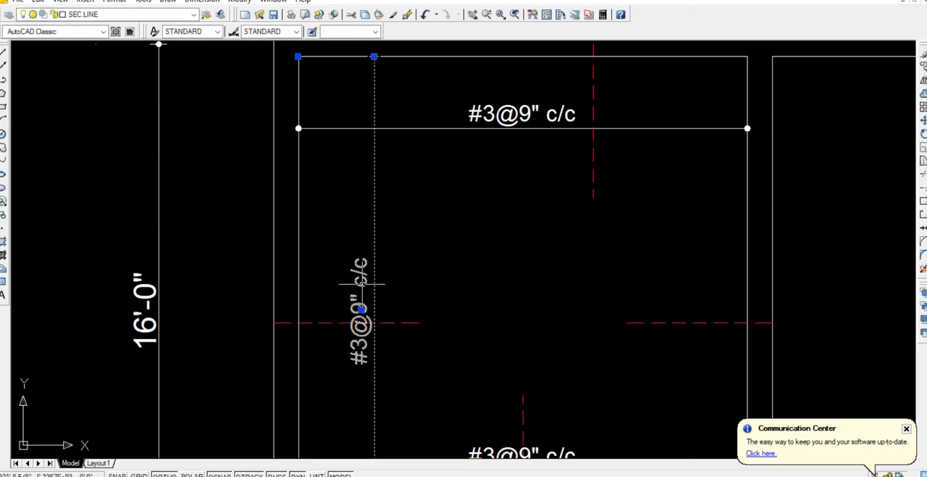
{"action": "left_click", "coordinate": [361, 309]}
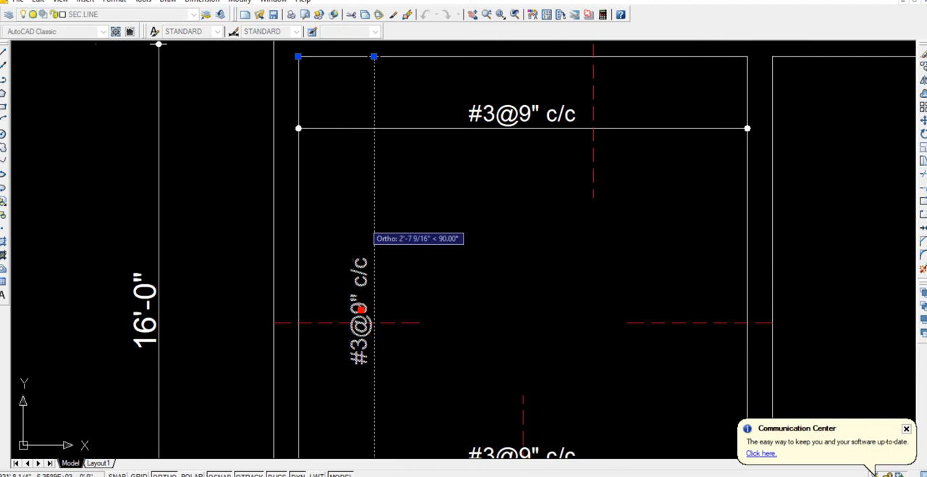
{"action": "left_click", "coordinate": [360, 229]}
{"action": "scroll", "coordinate": [421, 231], "scroll_direction": "down", "scroll_amount": 2}
{"action": "left_click", "coordinate": [444, 236]}
Copy the vertical #3@9" c/c callout from the lower room's inner bottom-left corner to the matching corners of both upper rooms.
{"action": "left_click", "coordinate": [391, 219]}
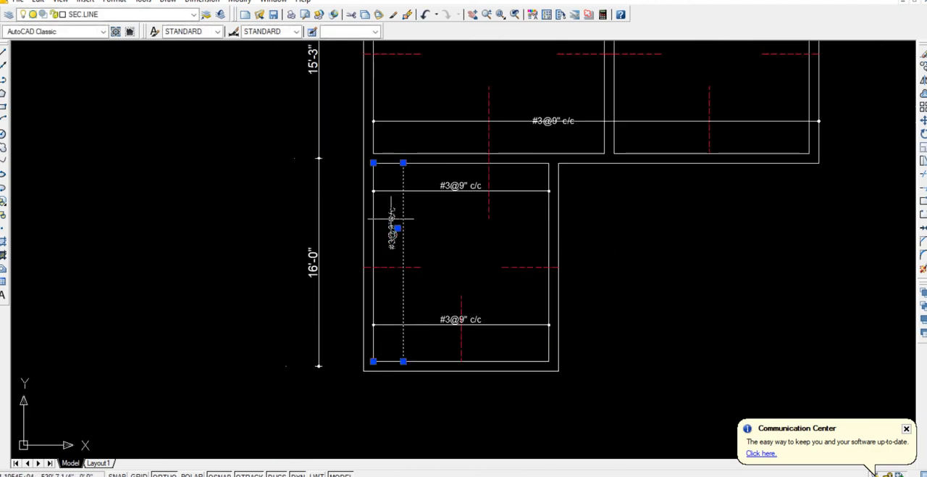
{"action": "type", "text": "m"}
{"action": "key", "text": "Return"}
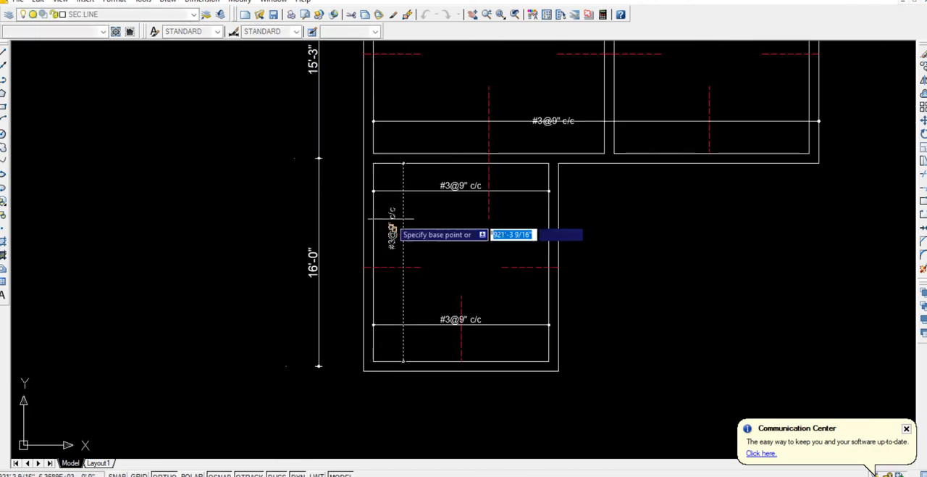
{"action": "left_click", "coordinate": [373, 361]}
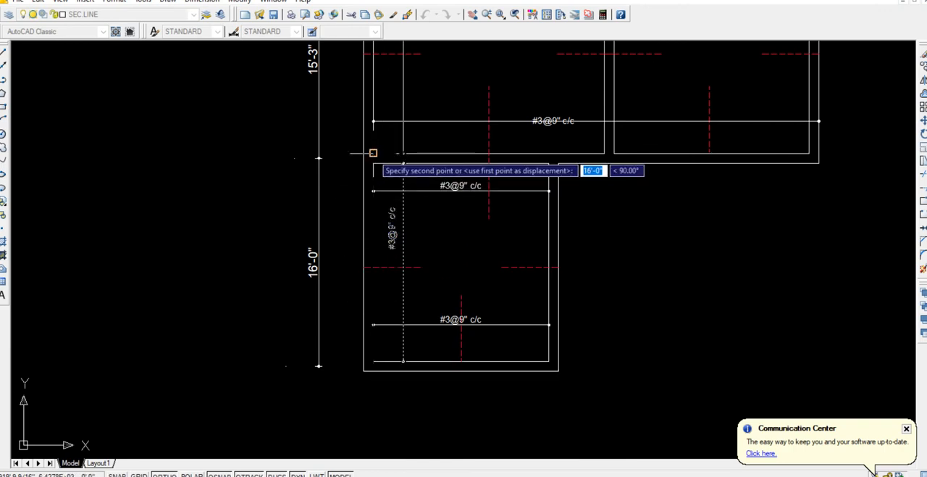
{"action": "left_click", "coordinate": [614, 153]}
{"action": "key", "text": "Escape"}
{"action": "scroll", "coordinate": [587, 195], "scroll_direction": "down", "scroll_amount": 5}
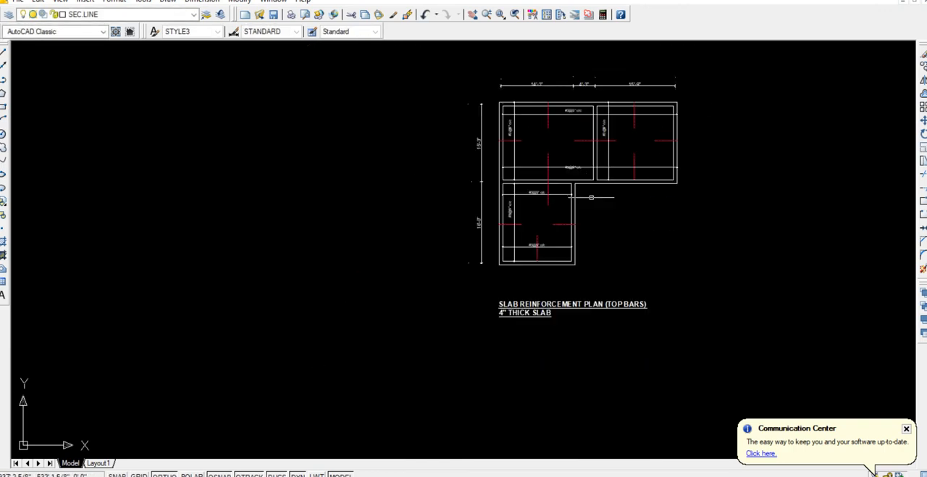
Mirror the left upper room's vertical #3@9" c/c callout about the room's vertical dashed red bars, keeping the original.
{"action": "middle_click_drag", "start_coordinate": [591, 197], "coordinate": [602, 302]}
{"action": "scroll", "coordinate": [530, 246], "scroll_direction": "up", "scroll_amount": 5}
{"action": "left_click", "coordinate": [527, 268]}
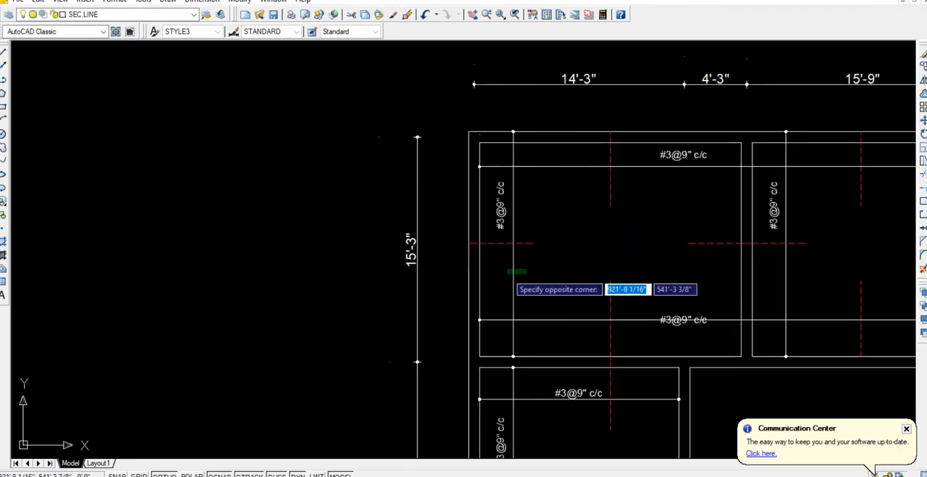
{"action": "left_click", "coordinate": [505, 276]}
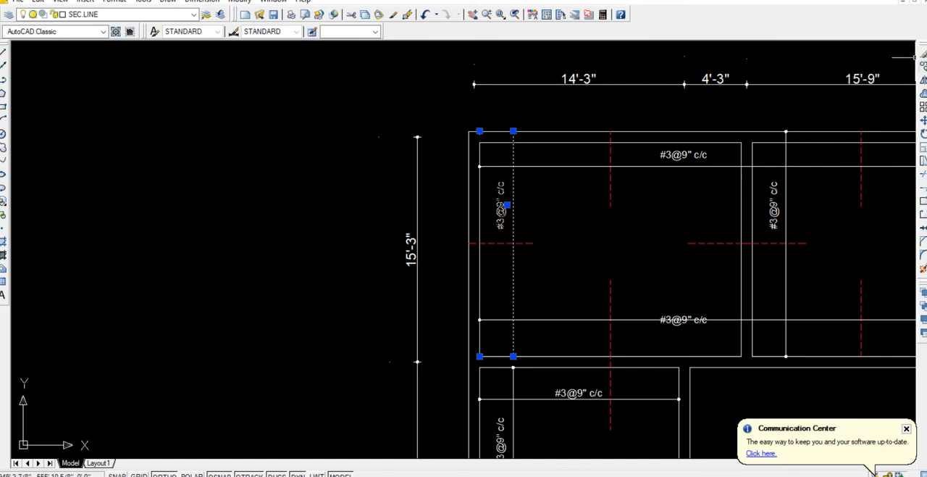
{"action": "left_click", "coordinate": [923, 79]}
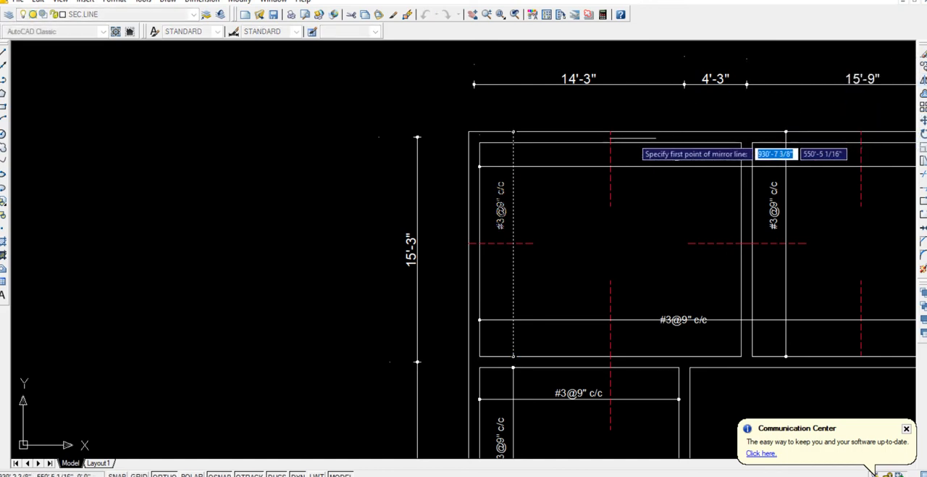
{"action": "left_click", "coordinate": [610, 143]}
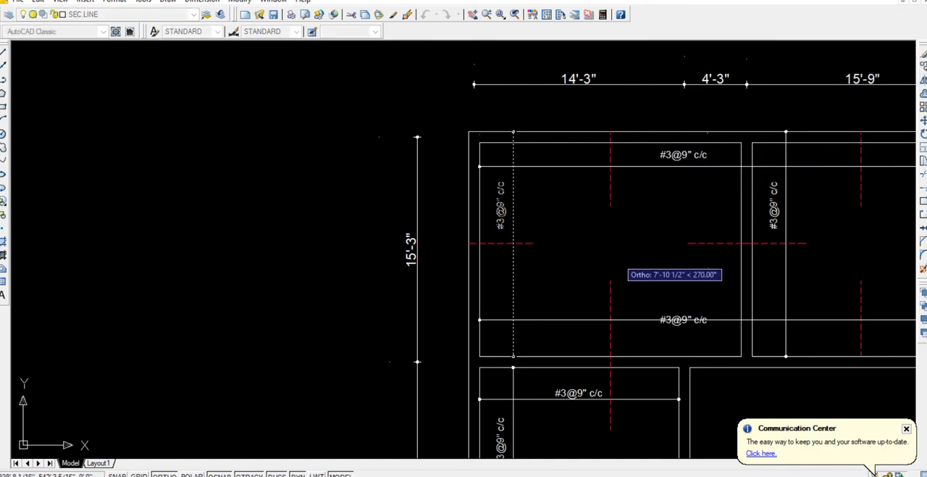
{"action": "left_click", "coordinate": [616, 258]}
{"action": "key", "text": "Return"}
Move the mirrored callout's text sideways off its dimension line, onto the side facing the room's middle.
{"action": "mouse_move", "coordinate": [651, 263]}
{"action": "middle_mouse_down"}
{"action": "mouse_move", "coordinate": [454, 273]}
{"action": "mouse_move", "coordinate": [399, 256]}
{"action": "middle_mouse_up"}
{"action": "scroll", "coordinate": [405, 246], "scroll_direction": "up", "scroll_amount": 3}
{"action": "left_click", "coordinate": [433, 207]}
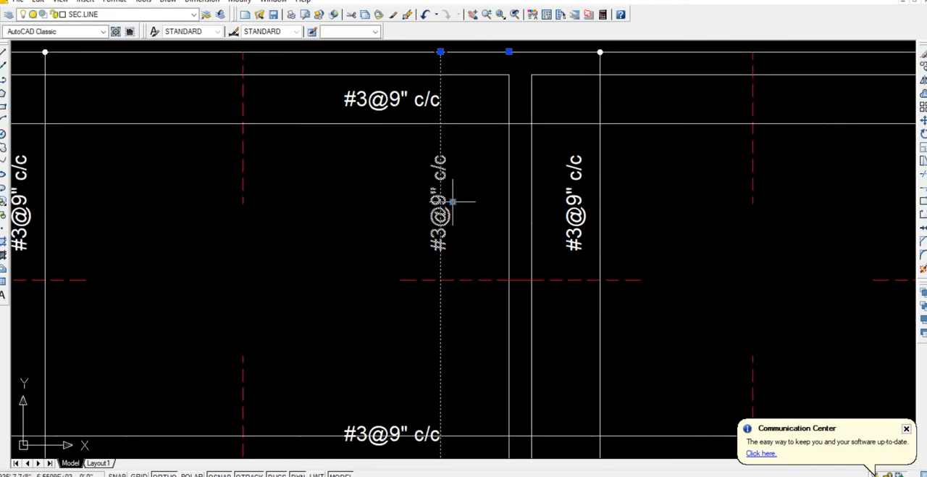
{"action": "left_click", "coordinate": [453, 201]}
{"action": "key", "text": "Escape"}
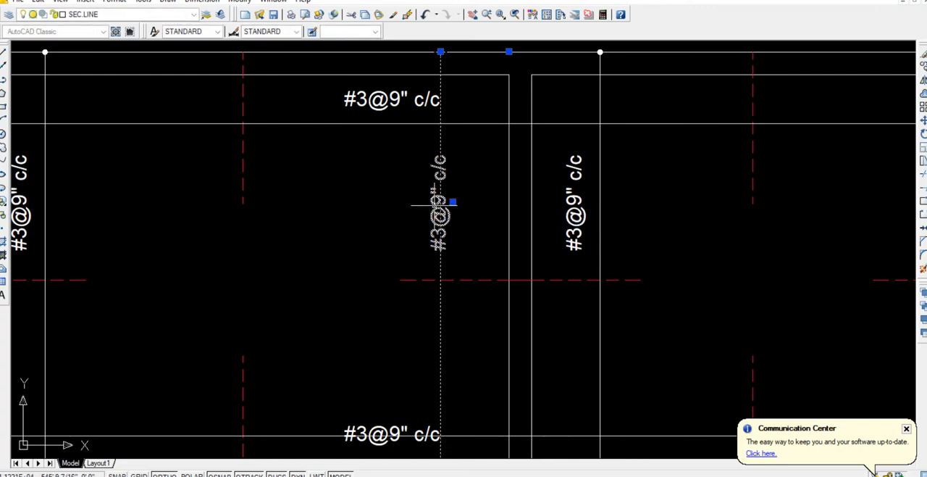
{"action": "left_click", "coordinate": [452, 202]}
{"action": "scroll", "coordinate": [449, 199], "scroll_direction": "up", "scroll_amount": 5}
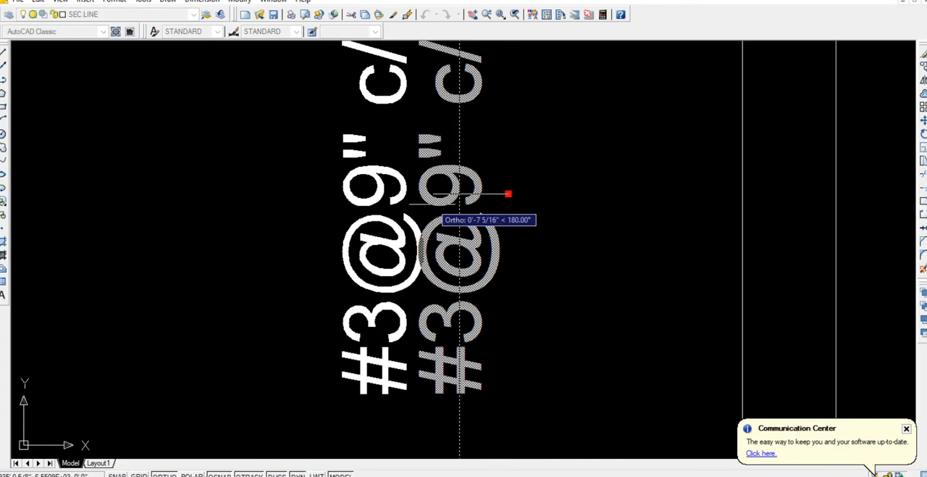
{"action": "key", "text": "Escape"}
{"action": "scroll", "coordinate": [497, 245], "scroll_direction": "down", "scroll_amount": 7}
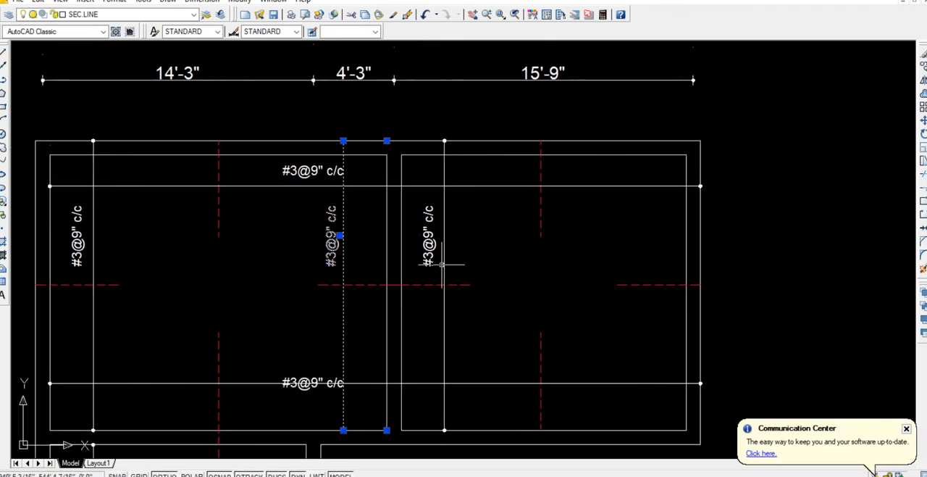
{"action": "key", "text": "Escape"}
Copy the right upper room's vertical #3@9" c/c callout about 11'-1" horizontally, so it crosses the dashed bar at the opposite wall.
{"action": "left_click", "coordinate": [480, 251]}
{"action": "left_click", "coordinate": [433, 237]}
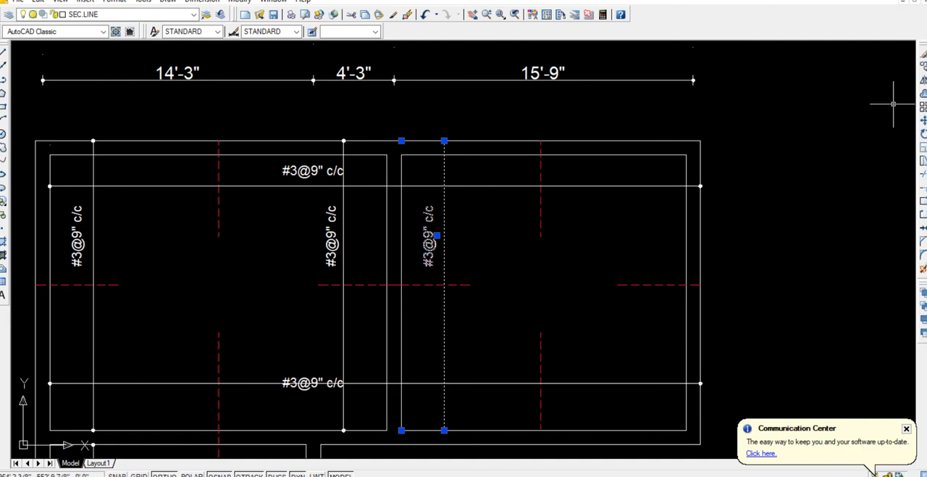
{"action": "type", "text": "co"}
{"action": "key", "text": "Return"}
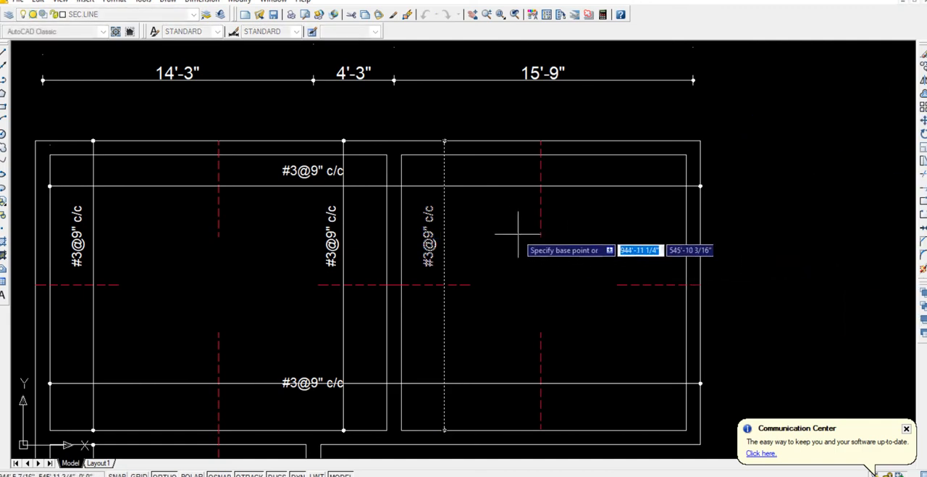
{"action": "left_click", "coordinate": [425, 168]}
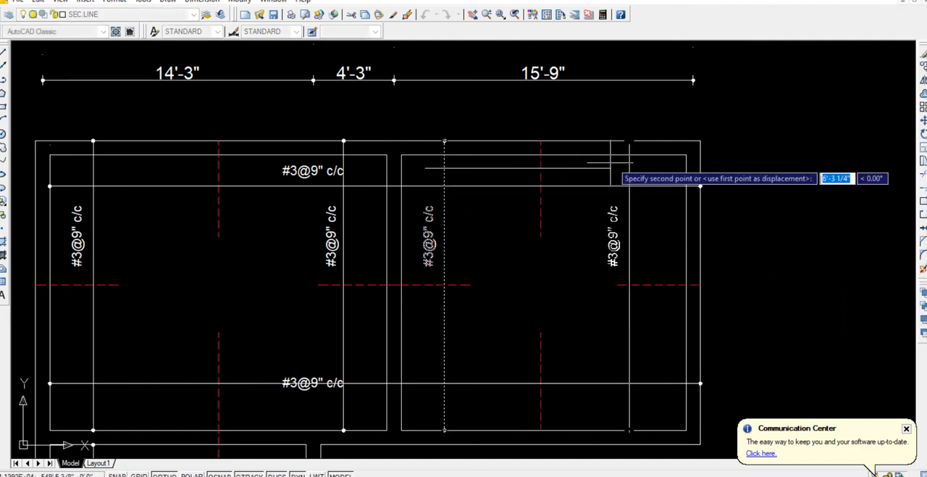
{"action": "left_click", "coordinate": [636, 169]}
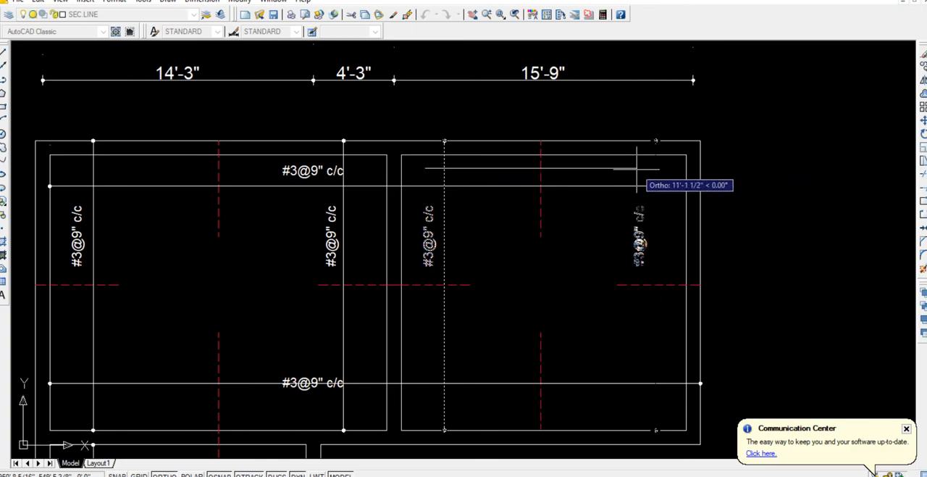
{"action": "key", "text": "Escape"}
Copy the lower room's vertical #3@9" c/c callout about 9'-10" horizontally, so it crosses the dashed bar at the opposite wall.
{"action": "scroll", "coordinate": [615, 207], "scroll_direction": "down", "scroll_amount": 2}
{"action": "middle_click_drag", "start_coordinate": [582, 213], "coordinate": [576, 246]}
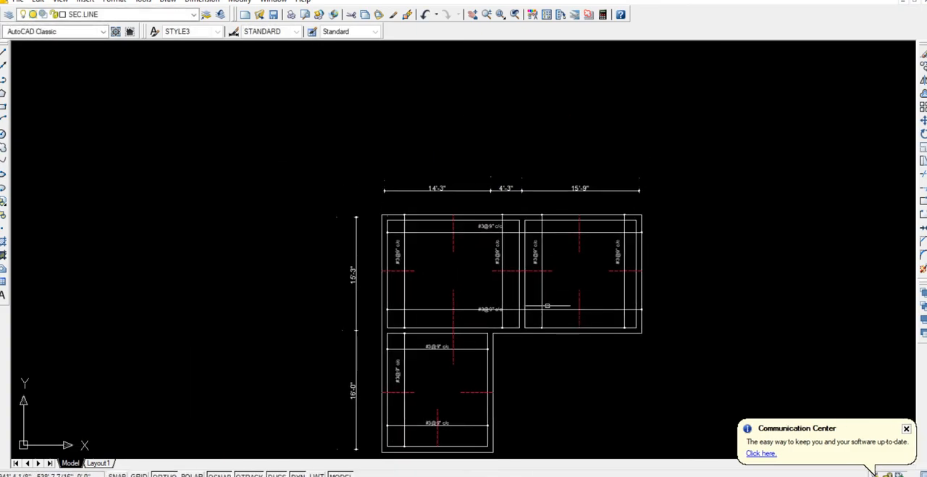
{"action": "middle_click_drag", "start_coordinate": [501, 381], "coordinate": [497, 310]}
{"action": "scroll", "coordinate": [453, 327], "scroll_direction": "up", "scroll_amount": 2}
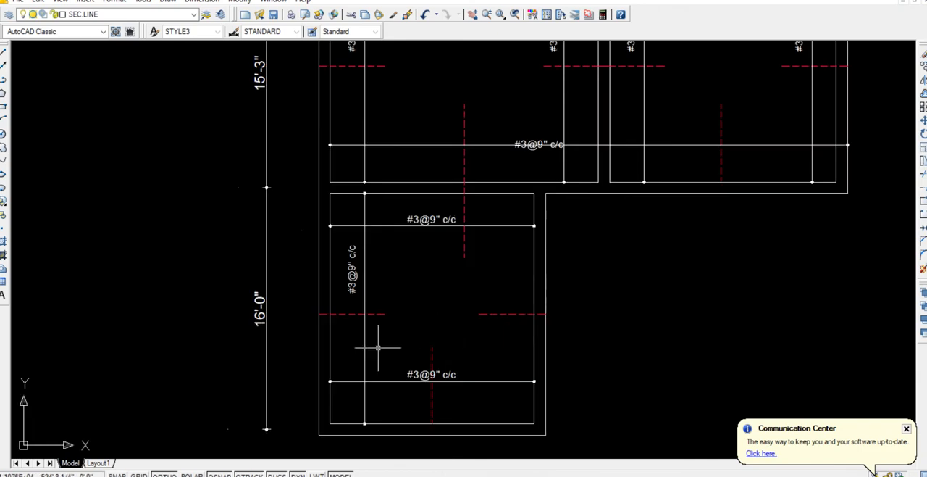
{"action": "left_click", "coordinate": [379, 347]}
{"action": "left_click", "coordinate": [352, 336]}
{"action": "key", "text": "Return"}
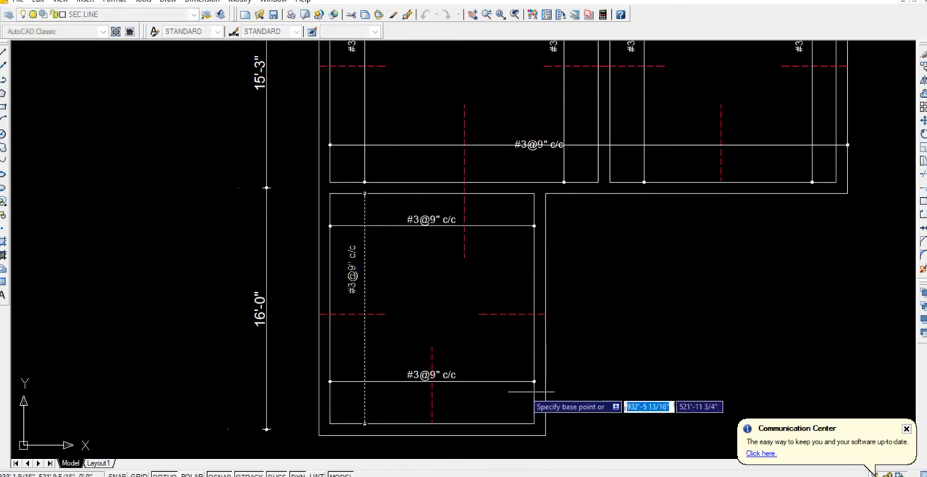
{"action": "left_click", "coordinate": [621, 380]}
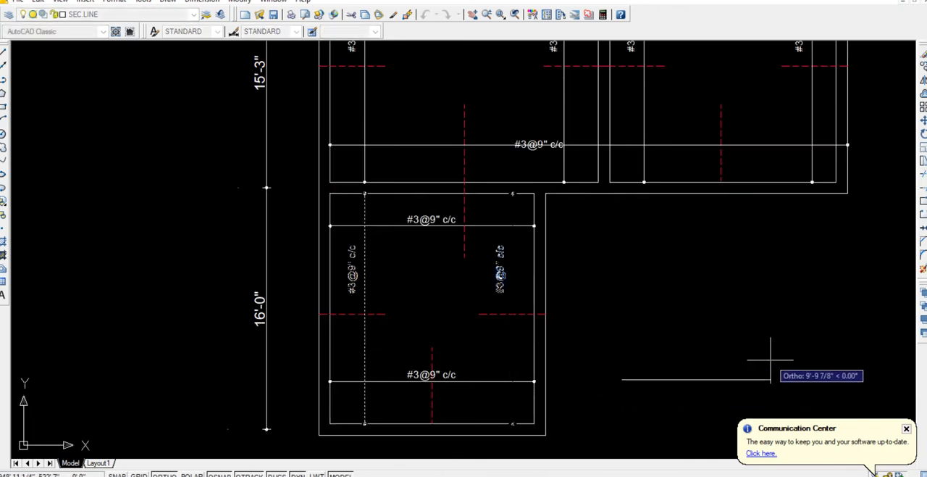
{"action": "left_click", "coordinate": [771, 360]}
{"action": "key", "text": "Escape"}
Copy a yellow dot by its centre from the bottom-bar plan to every crossing of dashed bars and callout lines in both upper rooms.
{"action": "scroll", "coordinate": [570, 259], "scroll_direction": "down", "scroll_amount": 2}
{"action": "middle_click_drag", "start_coordinate": [570, 260], "coordinate": [541, 356]}
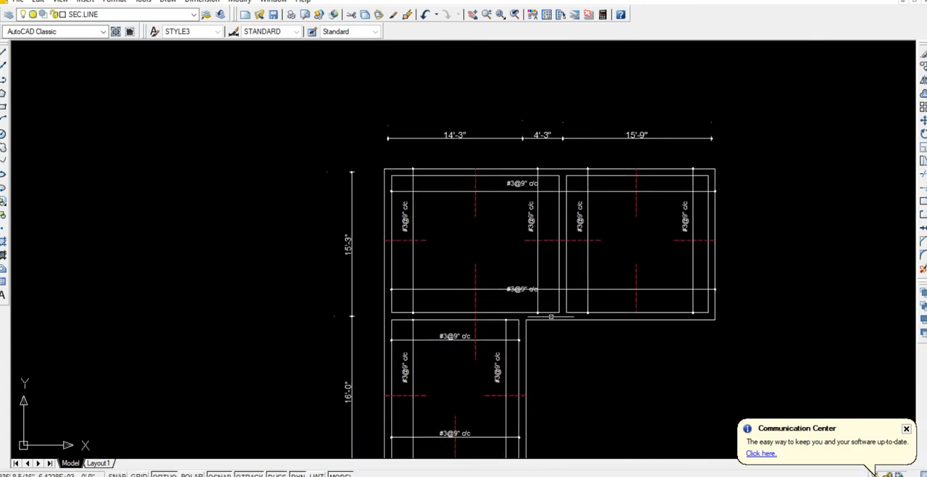
{"action": "scroll", "coordinate": [466, 147], "scroll_direction": "down", "scroll_amount": 2}
{"action": "middle_click_drag", "start_coordinate": [466, 147], "coordinate": [426, 304]}
{"action": "scroll", "coordinate": [400, 162], "scroll_direction": "down", "scroll_amount": 2}
{"action": "middle_click_drag", "start_coordinate": [399, 162], "coordinate": [407, 319]}
{"action": "scroll", "coordinate": [440, 155], "scroll_direction": "down", "scroll_amount": 2}
{"action": "scroll", "coordinate": [442, 155], "scroll_direction": "up", "scroll_amount": 5}
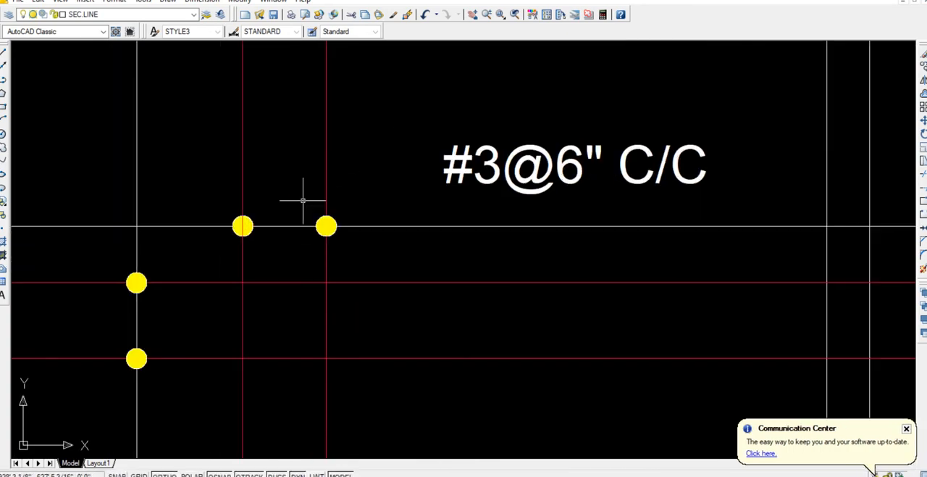
{"action": "left_click", "coordinate": [303, 200]}
{"action": "left_click", "coordinate": [351, 248]}
{"action": "key", "text": "Return"}
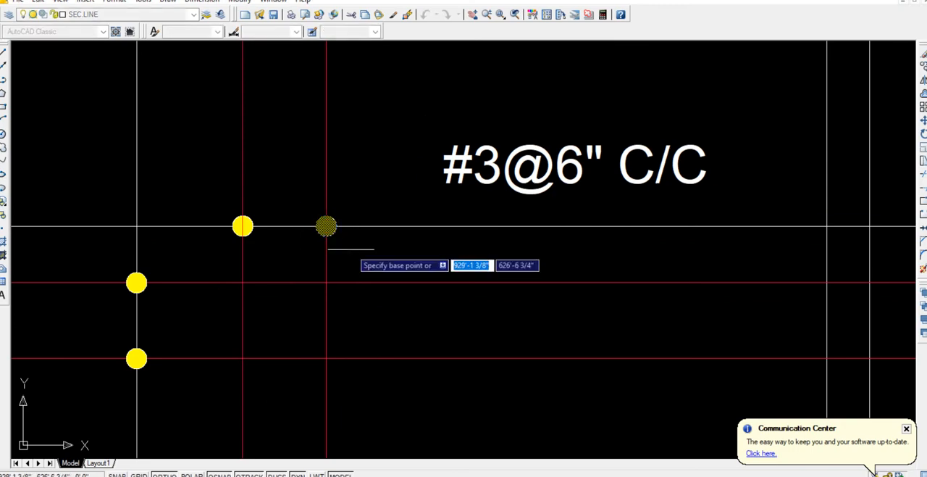
{"action": "left_click", "coordinate": [326, 226]}
{"action": "scroll", "coordinate": [465, 310], "scroll_direction": "down", "scroll_amount": 5}
{"action": "scroll", "coordinate": [465, 309], "scroll_direction": "down", "scroll_amount": 8}
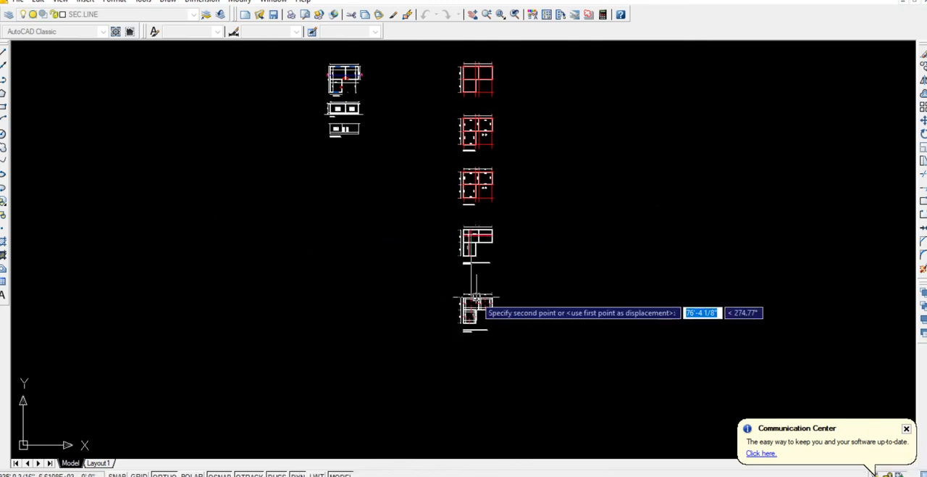
{"action": "scroll", "coordinate": [478, 304], "scroll_direction": "up", "scroll_amount": 7}
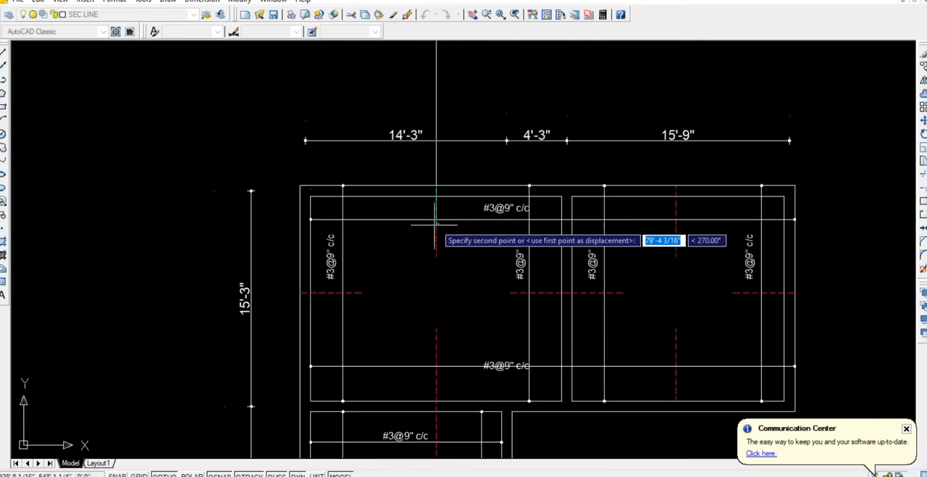
{"action": "left_click", "coordinate": [436, 218]}
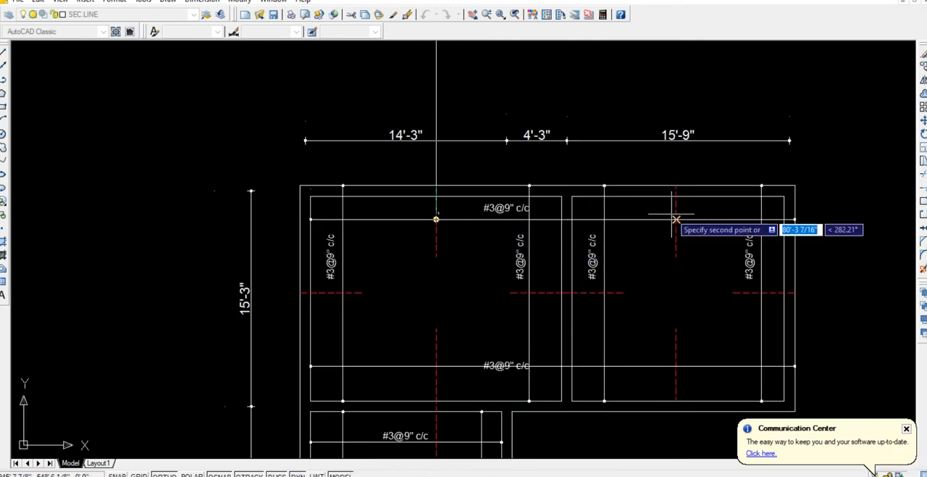
{"action": "left_click", "coordinate": [676, 218]}
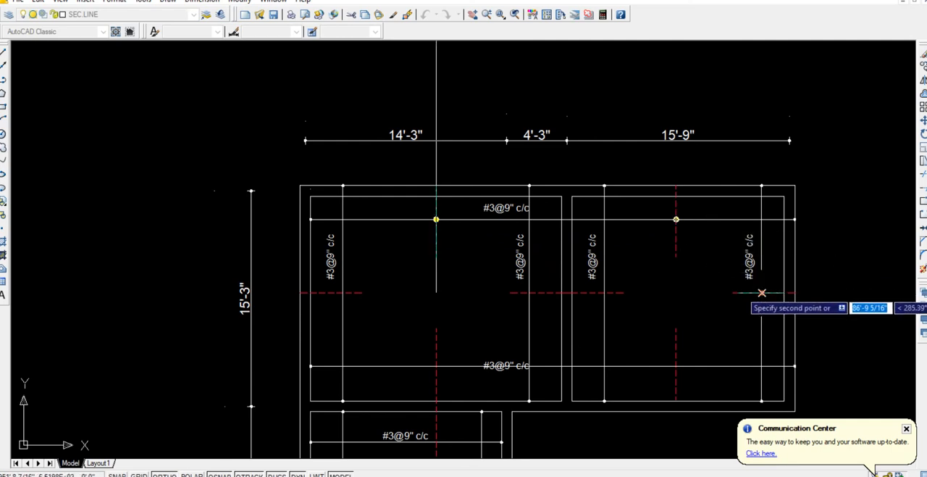
{"action": "left_click", "coordinate": [604, 292]}
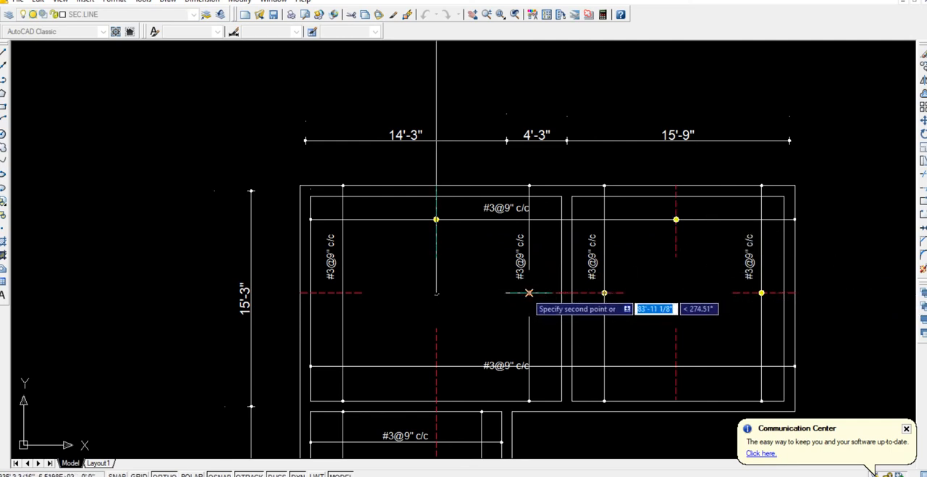
{"action": "left_click", "coordinate": [529, 292]}
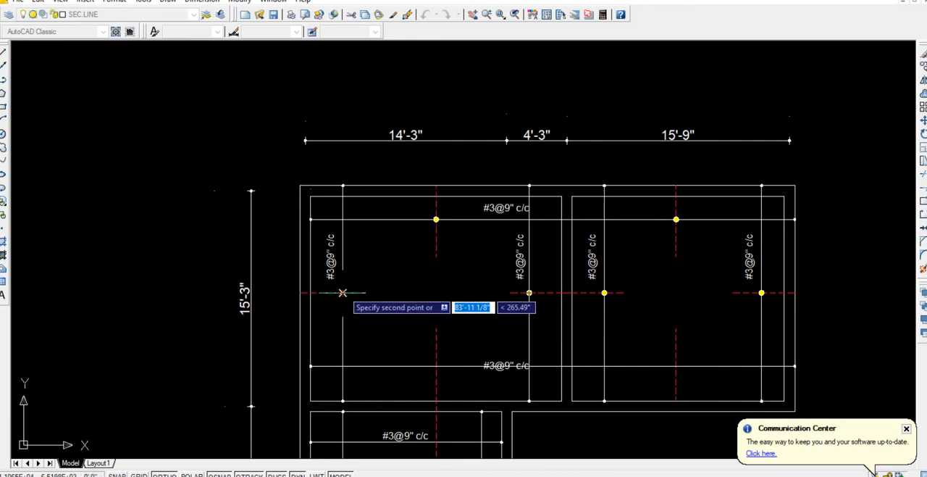
{"action": "left_click", "coordinate": [342, 291]}
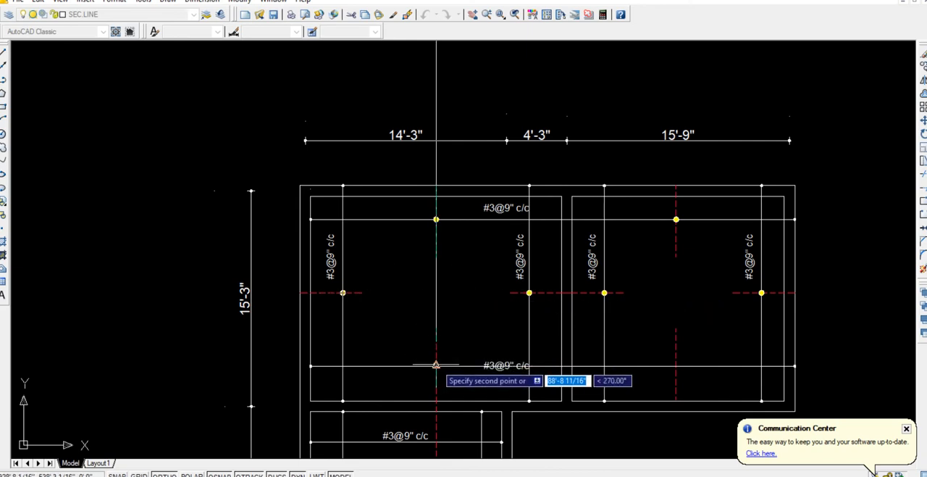
{"action": "left_click", "coordinate": [435, 365]}
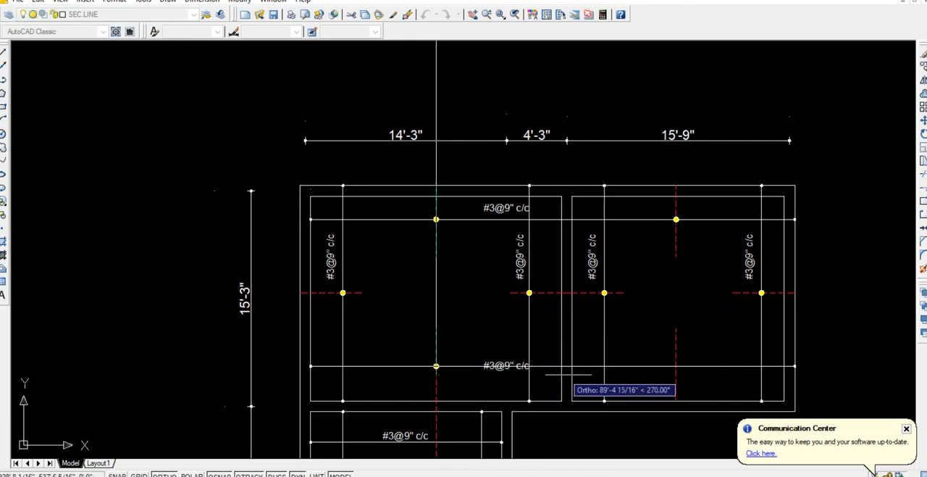
{"action": "left_click", "coordinate": [676, 365]}
Place further copies of the yellow dot at the four crossings of dashed bars and callout lines in the lower room.
{"action": "middle_click_drag", "start_coordinate": [675, 365], "coordinate": [656, 116]}
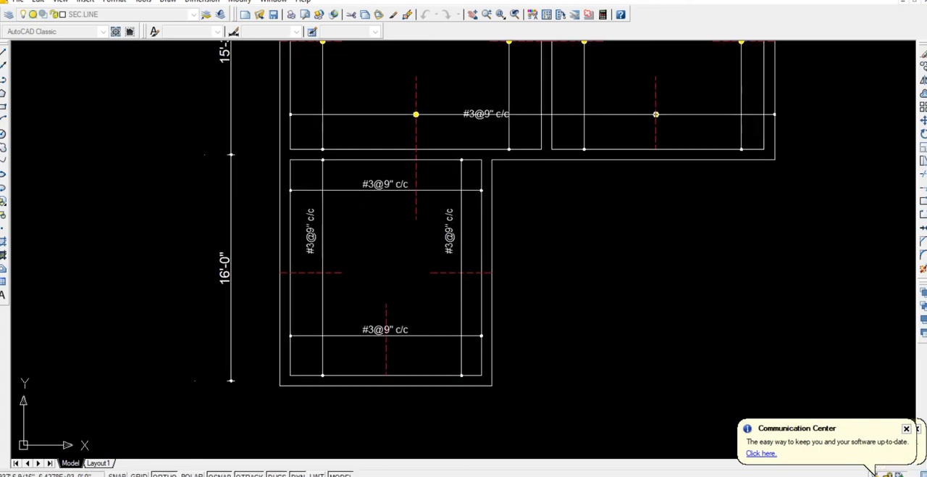
{"action": "left_click", "coordinate": [416, 190]}
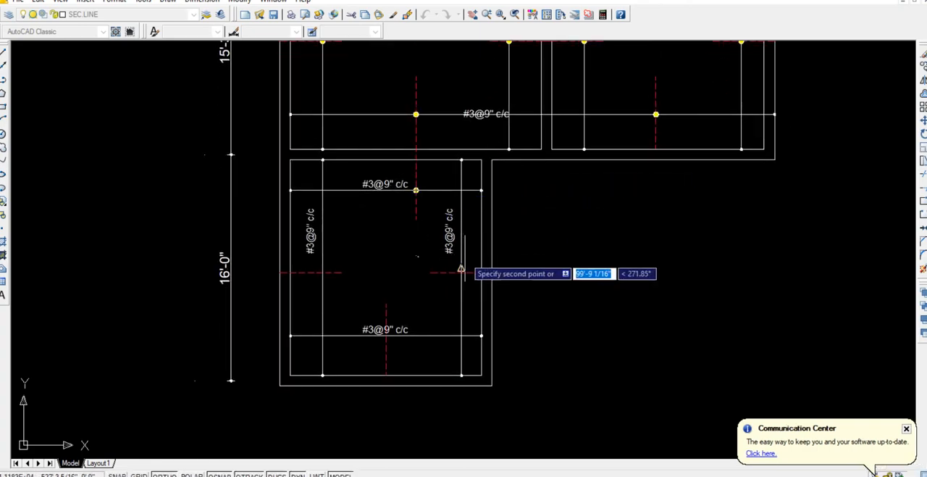
{"action": "left_click", "coordinate": [461, 272]}
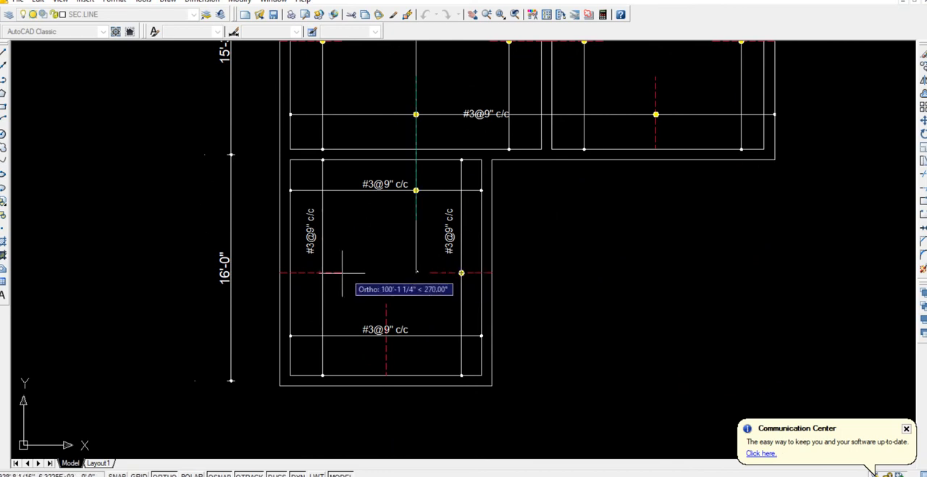
{"action": "left_click", "coordinate": [323, 273]}
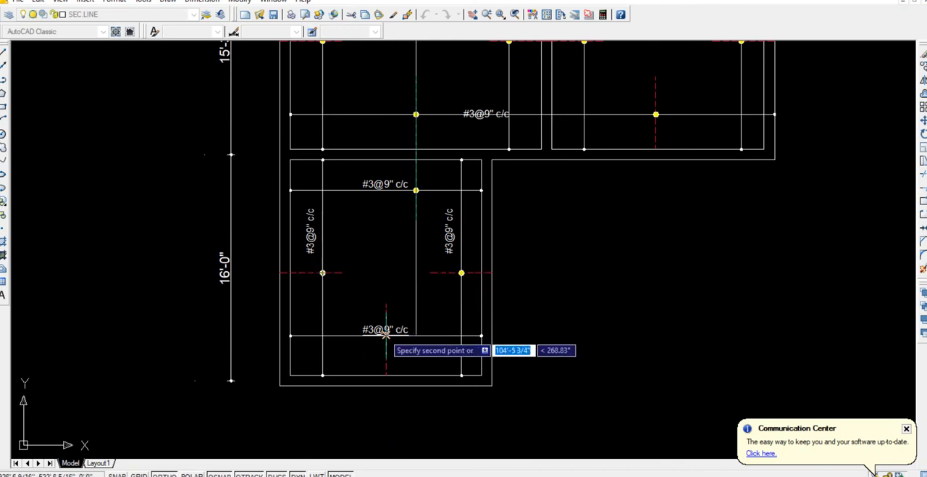
{"action": "left_click", "coordinate": [385, 333]}
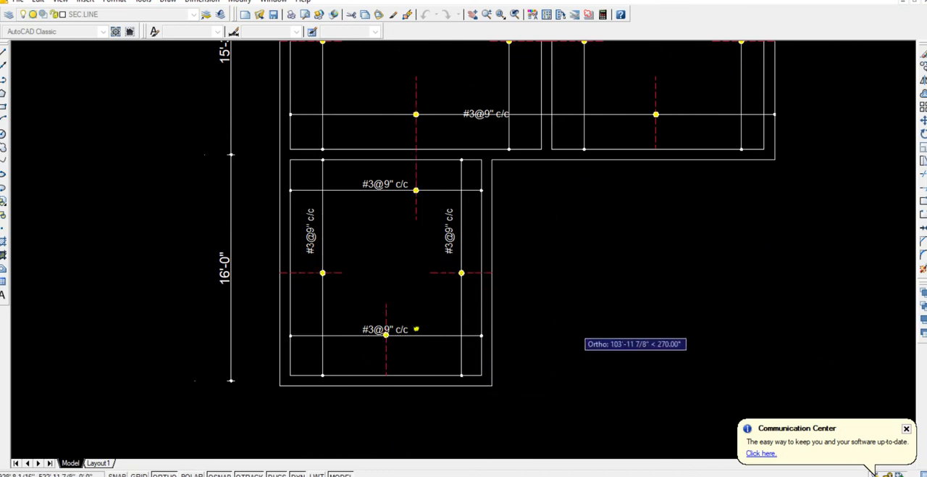
{"action": "scroll", "coordinate": [542, 290], "scroll_direction": "down", "scroll_amount": 3}
{"action": "key", "text": "Return"}
Move the text of the lower room's bottom #3@9" c/c callout along its line, clear of the yellow dot and dashed bar.
{"action": "scroll", "coordinate": [505, 326], "scroll_direction": "up", "scroll_amount": 4}
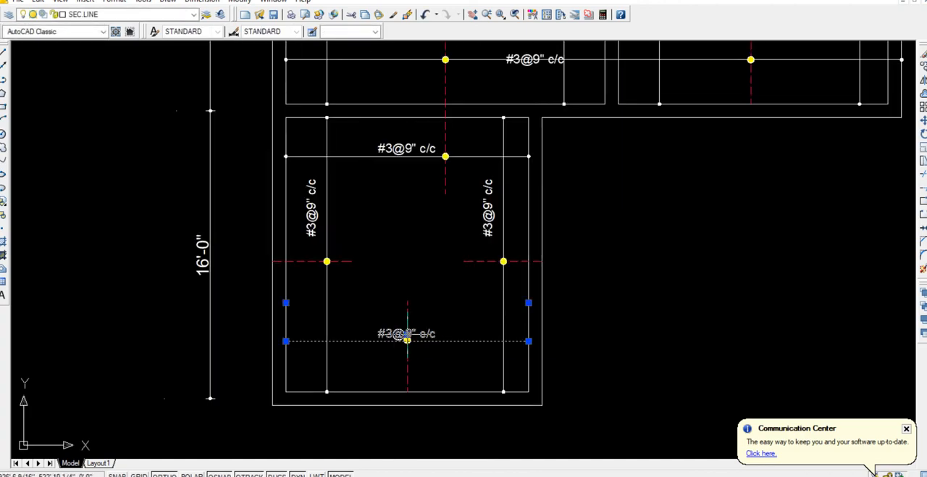
{"action": "left_click", "coordinate": [407, 338]}
{"action": "scroll", "coordinate": [366, 329], "scroll_direction": "up", "scroll_amount": 5}
{"action": "left_click", "coordinate": [369, 341]}
{"action": "scroll", "coordinate": [413, 300], "scroll_direction": "down", "scroll_amount": 5}
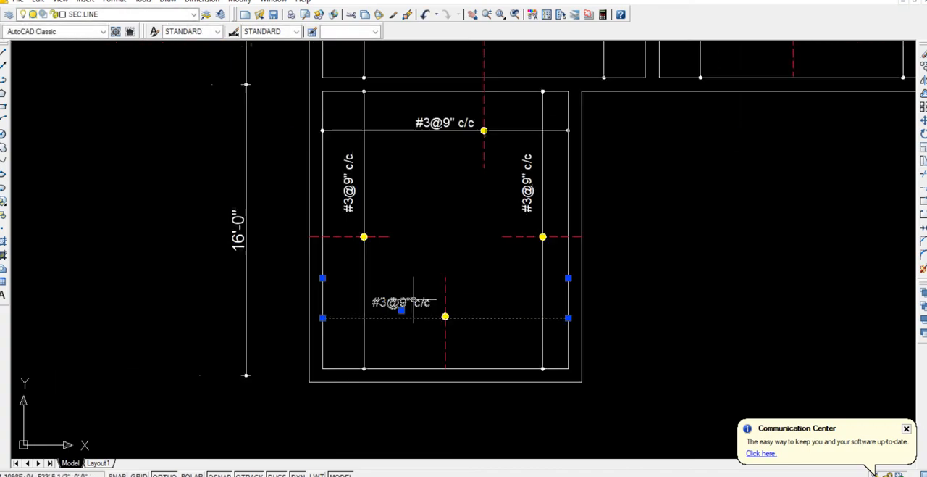
Move the text of the upper-left room's bottom #3@9" c/c callout up so it sits clear above its line.
{"action": "middle_click_drag", "start_coordinate": [519, 147], "coordinate": [449, 302]}
{"action": "middle_click_drag", "start_coordinate": [495, 189], "coordinate": [433, 315]}
{"action": "scroll", "coordinate": [430, 313], "scroll_direction": "up", "scroll_amount": 5}
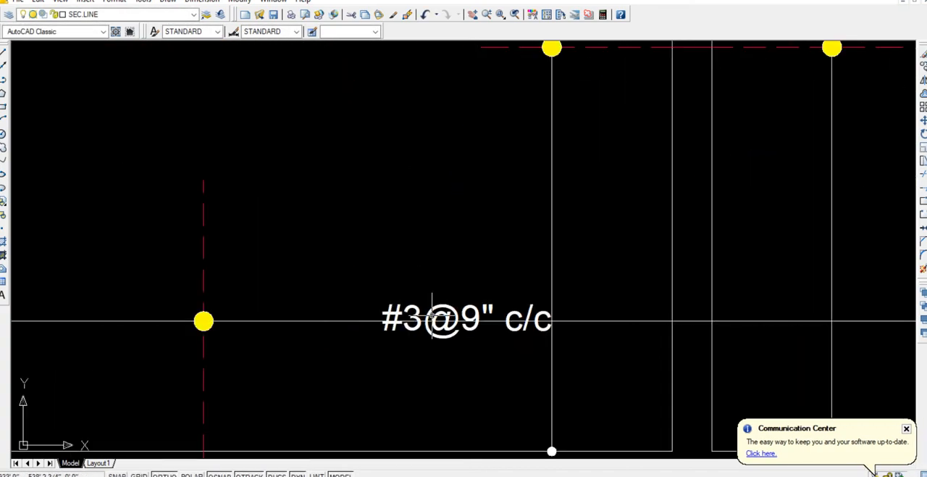
{"action": "left_click", "coordinate": [464, 314]}
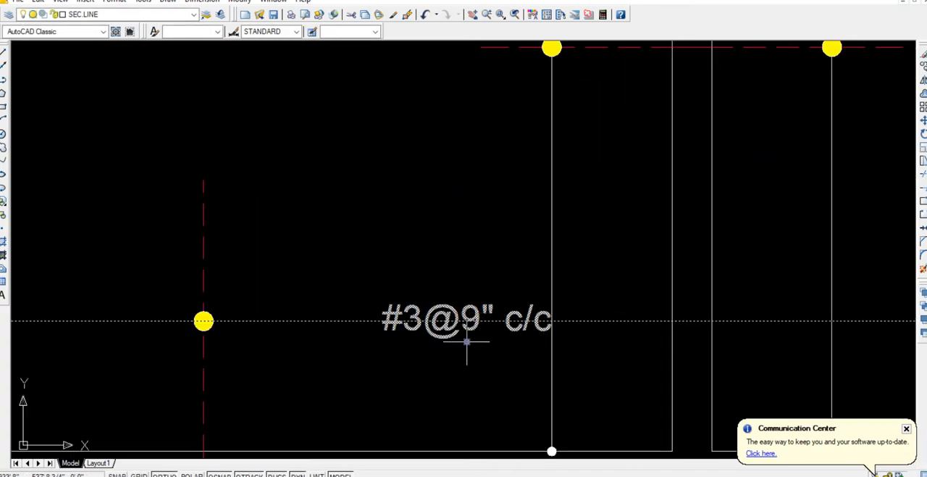
{"action": "left_click", "coordinate": [467, 341]}
{"action": "left_click", "coordinate": [467, 341]}
{"action": "scroll", "coordinate": [466, 319], "scroll_direction": "up", "scroll_amount": 8}
{"action": "left_click", "coordinate": [456, 286]}
{"action": "scroll", "coordinate": [452, 289], "scroll_direction": "down", "scroll_amount": 8}
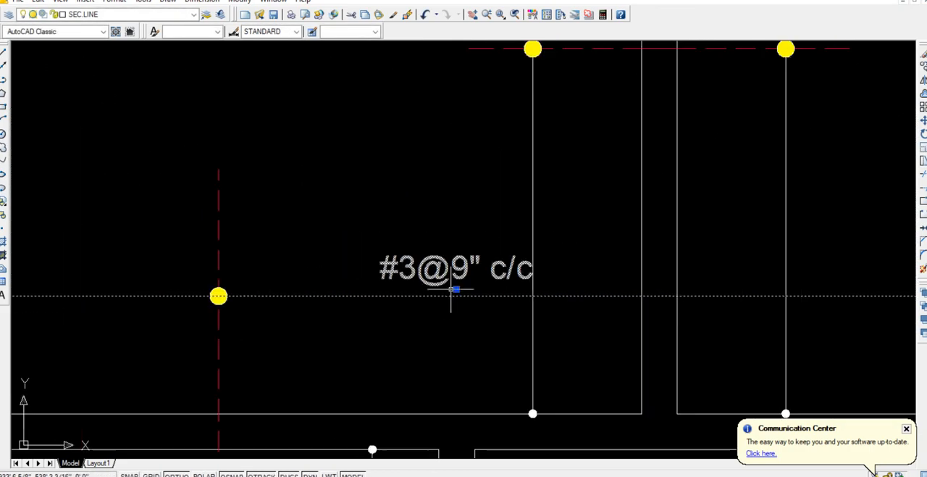
{"action": "key", "text": "Escape"}
Examine the complete top-bar slab reinforcement plan with its title, the full column of structural plans, and the topmost untitled plan.
{"action": "scroll", "coordinate": [526, 346], "scroll_direction": "down", "scroll_amount": 6}
{"action": "scroll", "coordinate": [462, 381], "scroll_direction": "up", "scroll_amount": 8}
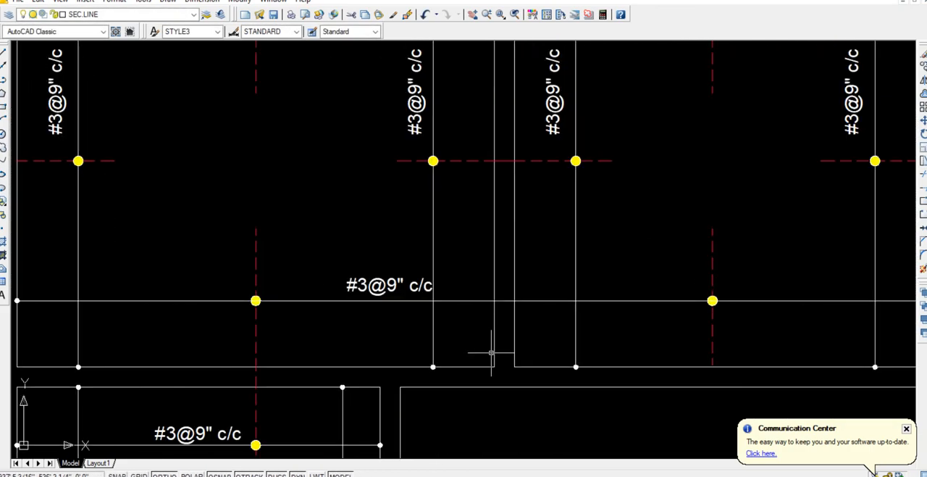
{"action": "scroll", "coordinate": [449, 312], "scroll_direction": "down", "scroll_amount": 4}
{"action": "middle_click_drag", "start_coordinate": [521, 381], "coordinate": [505, 292]}
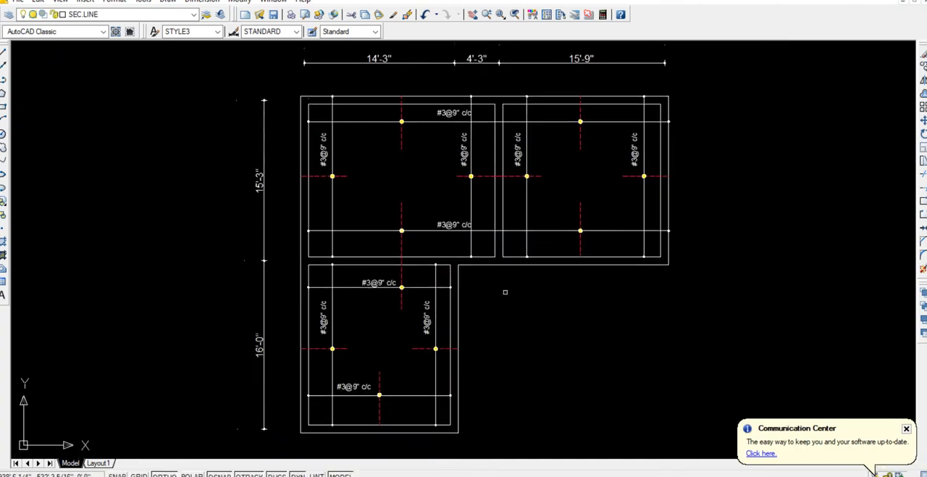
{"action": "scroll", "coordinate": [515, 324], "scroll_direction": "down", "scroll_amount": 2}
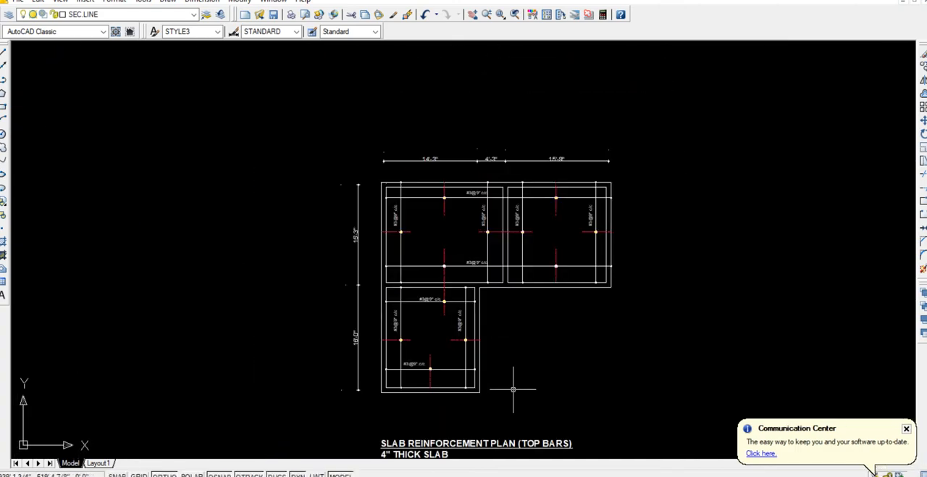
{"action": "middle_click_drag", "start_coordinate": [513, 389], "coordinate": [480, 358]}
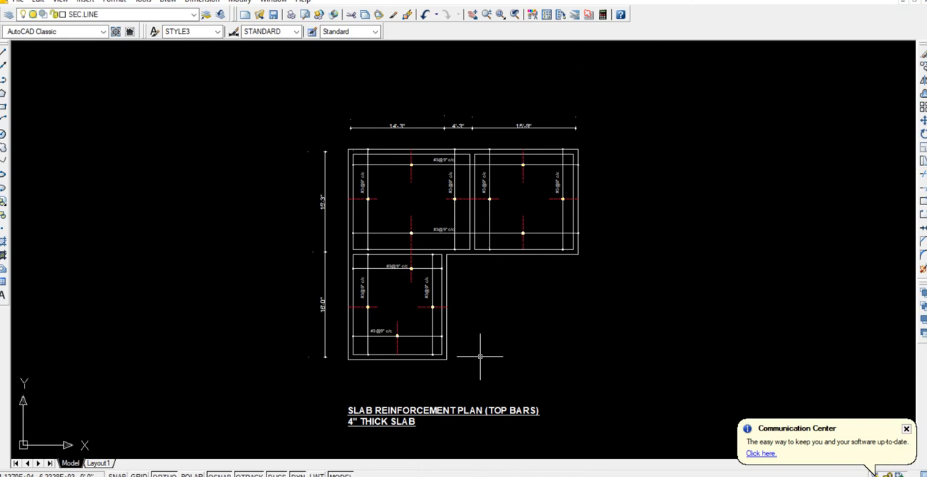
{"action": "scroll", "coordinate": [480, 356], "scroll_direction": "down", "scroll_amount": 9}
{"action": "middle_click_drag", "start_coordinate": [499, 305], "coordinate": [478, 352]}
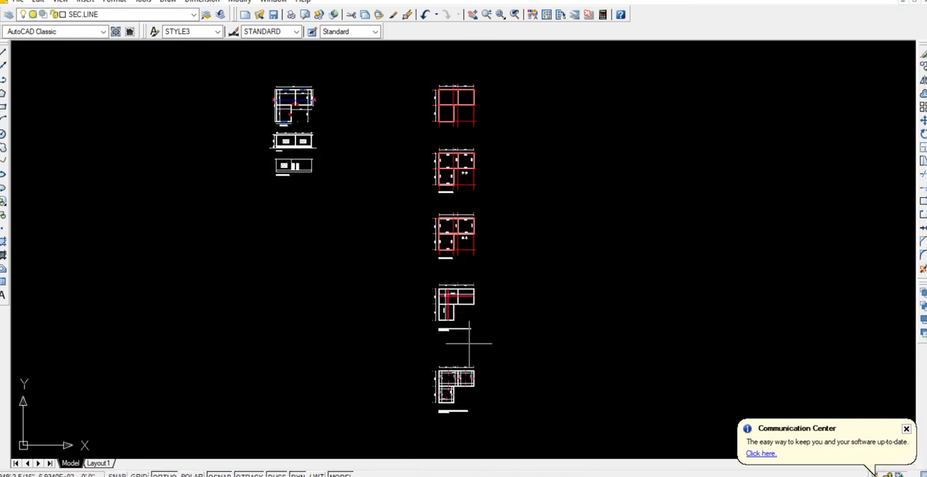
{"action": "middle_click_drag", "start_coordinate": [451, 135], "coordinate": [441, 289]}
{"action": "scroll", "coordinate": [441, 288], "scroll_direction": "up", "scroll_amount": 9}
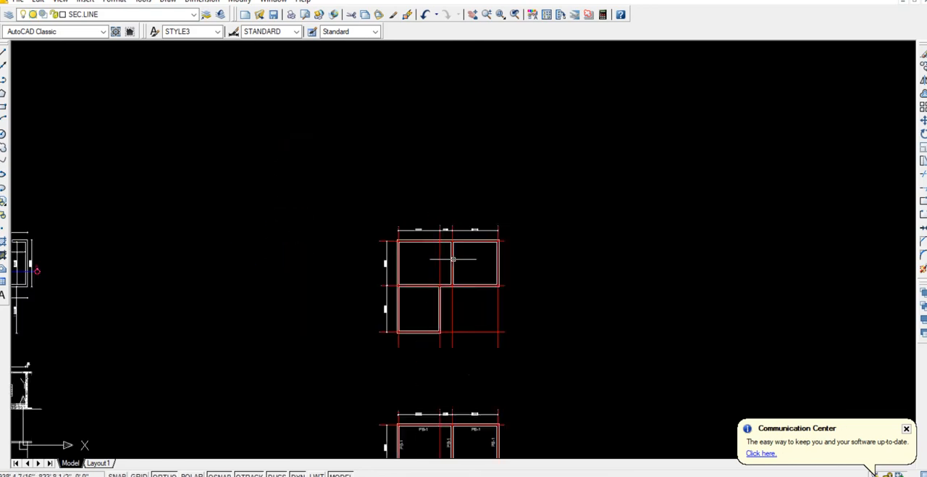
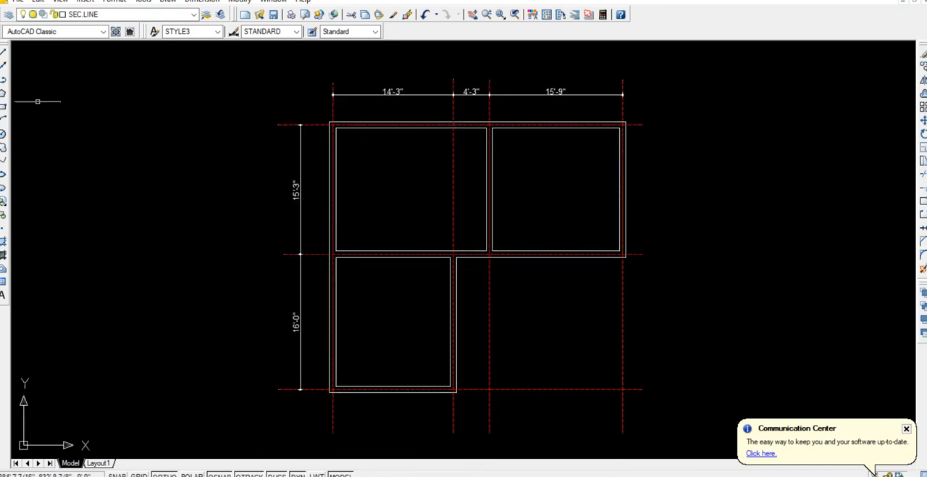
{"action": "left_click", "coordinate": [210, 194]}
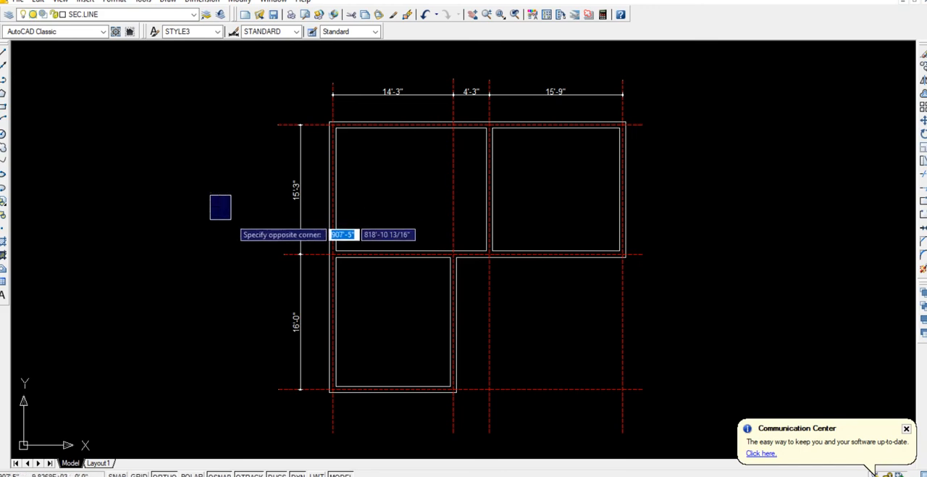
{"action": "type", "text": "9"}
{"action": "key", "text": "Escape"}
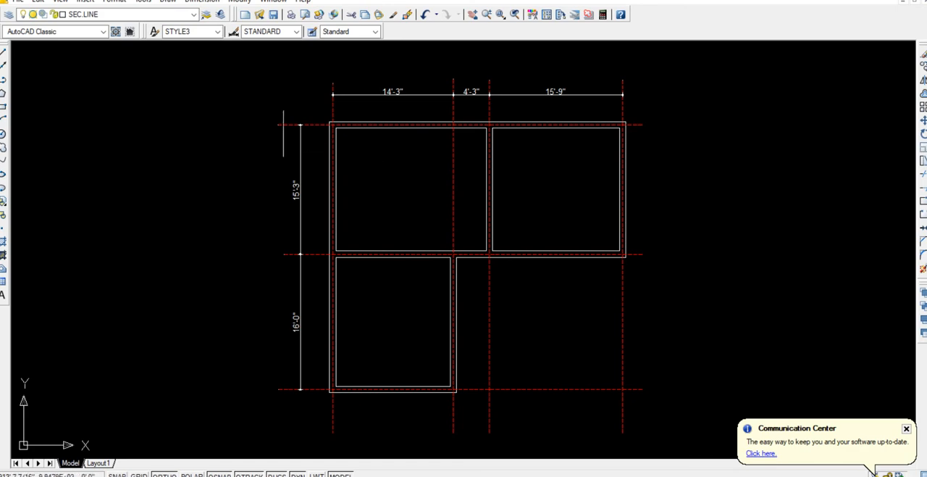
Draw a 9" by 9" column square in the open area of the upper-left room.
{"action": "left_click", "coordinate": [4, 107]}
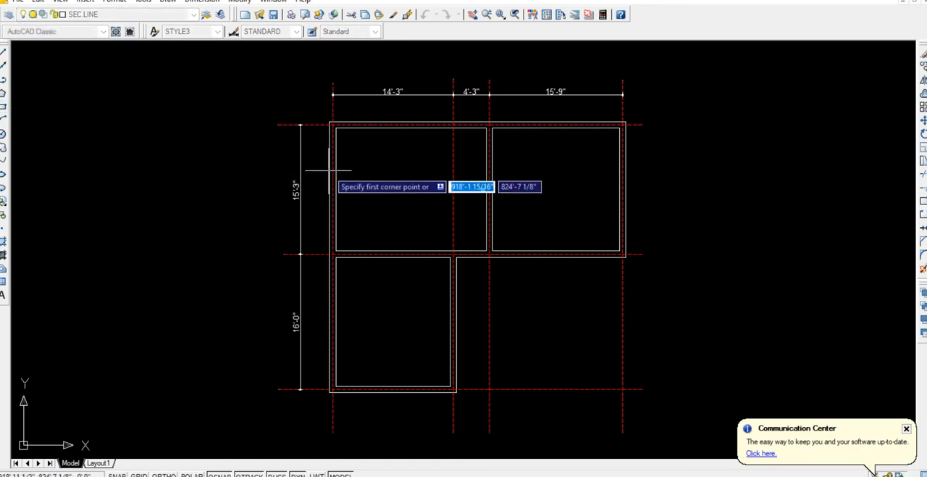
{"action": "left_click", "coordinate": [366, 174]}
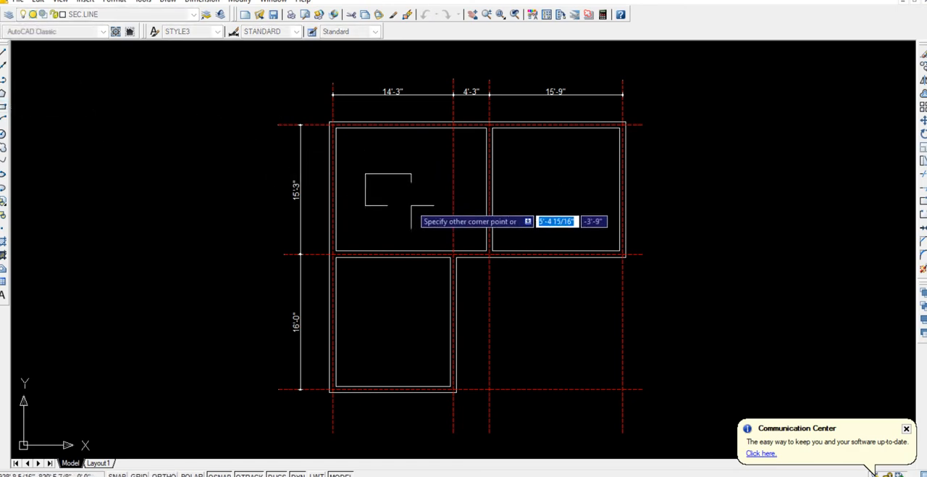
{"action": "type", "text": "9"}
{"action": "key", "text": "Tab"}
{"action": "type", "text": "9"}
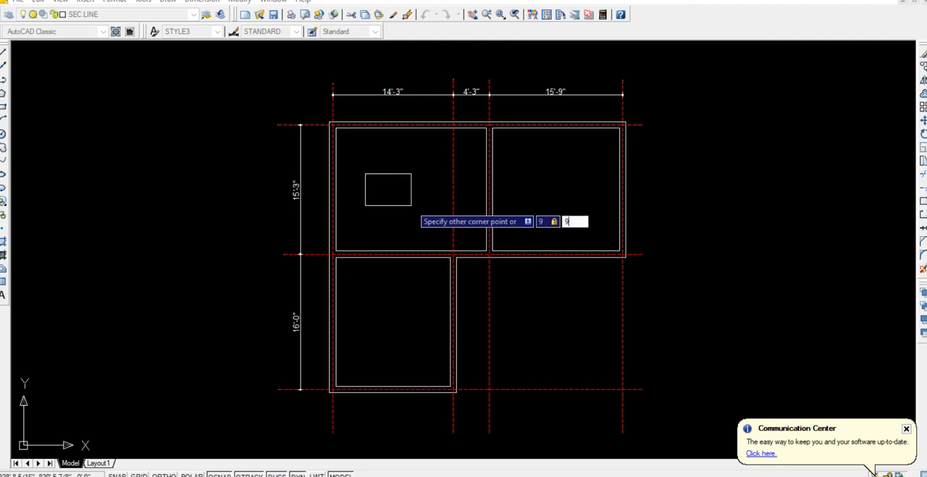
{"action": "key", "text": "Return"}
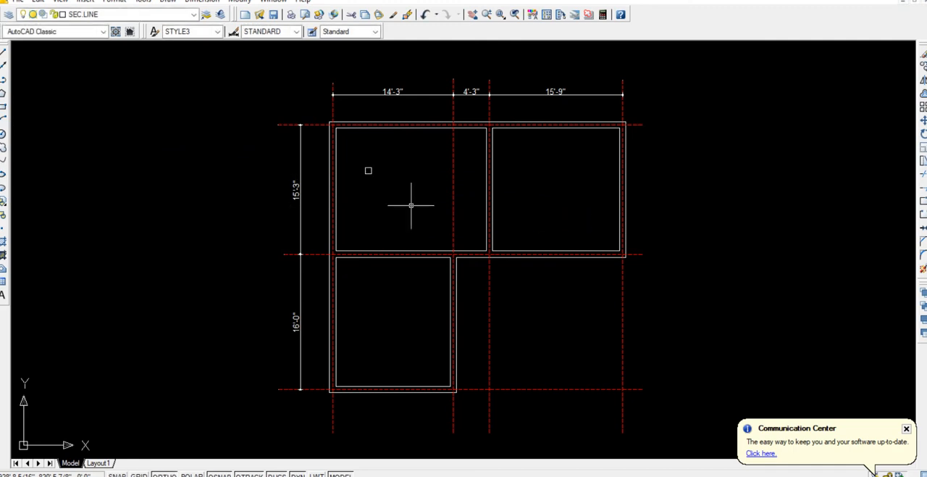
Fill the small column square with a solid magenta hatch.
{"action": "scroll", "coordinate": [336, 161], "scroll_direction": "up", "scroll_amount": 5}
{"action": "left_click", "coordinate": [404, 163]}
{"action": "left_click", "coordinate": [538, 268]}
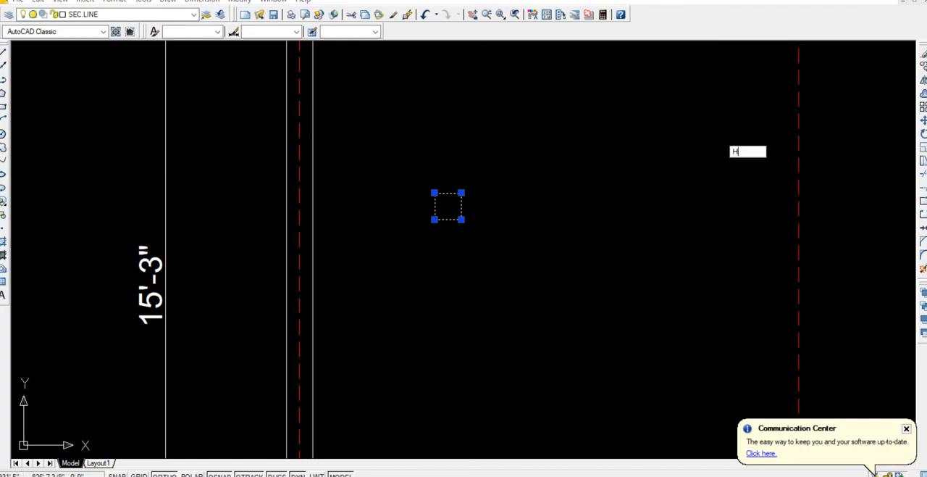
{"action": "type", "text": "H"}
{"action": "key", "text": "Return"}
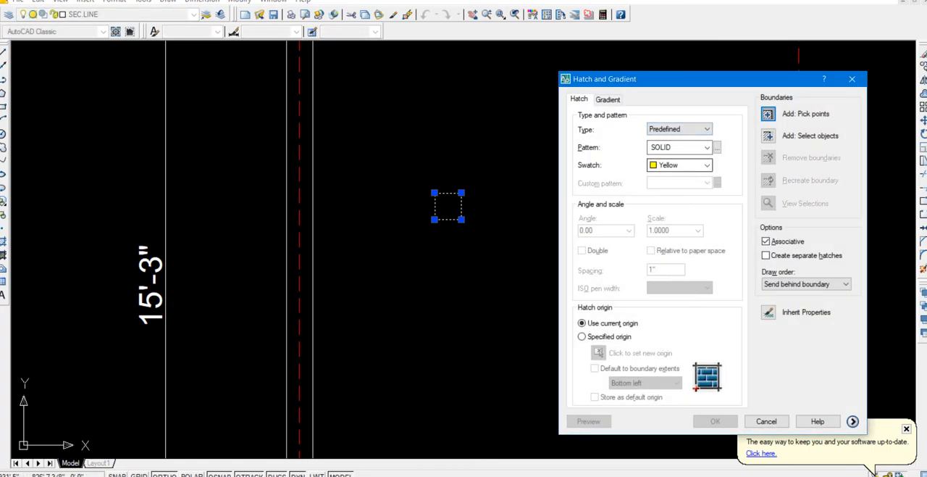
{"action": "left_click", "coordinate": [707, 165]}
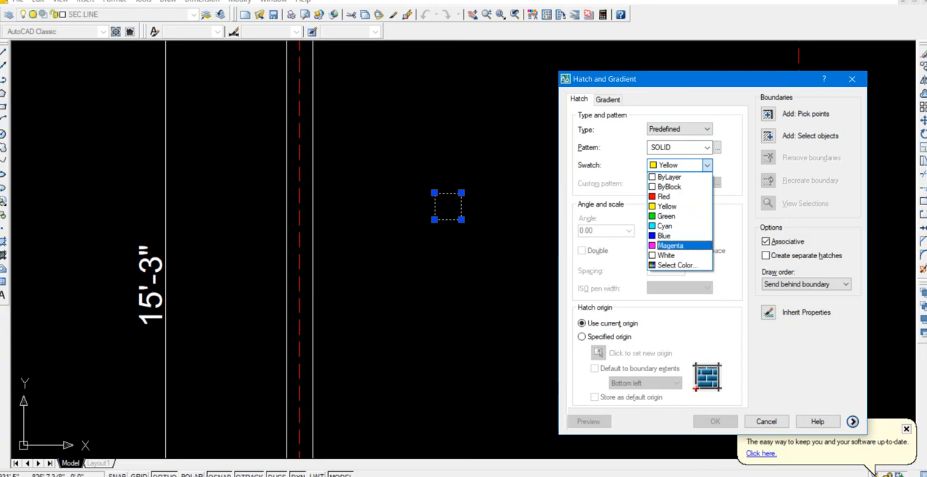
{"action": "left_click", "coordinate": [670, 244]}
{"action": "left_click", "coordinate": [768, 114]}
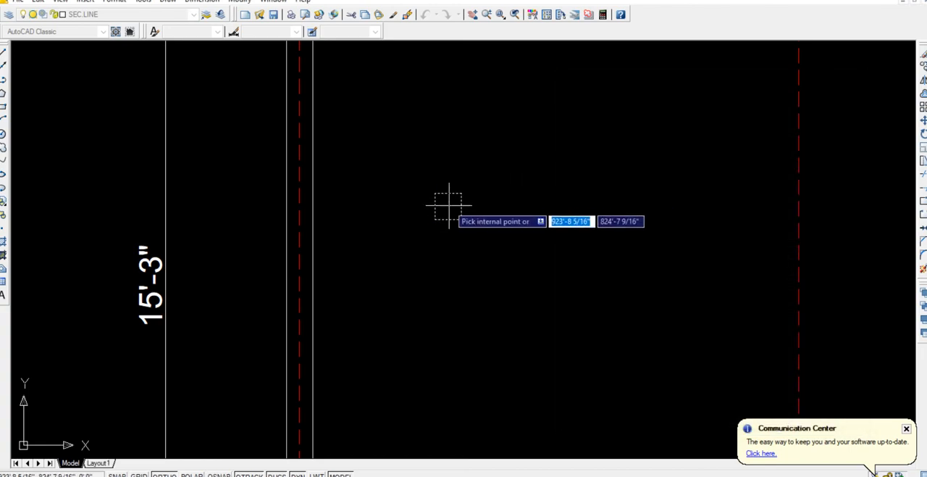
{"action": "left_click", "coordinate": [446, 205]}
{"action": "key", "text": "Return"}
{"action": "key", "text": "Return"}
Copy the magenta column square with its outline onto the plan's upper-left outer wall corner.
{"action": "left_click", "coordinate": [403, 176]}
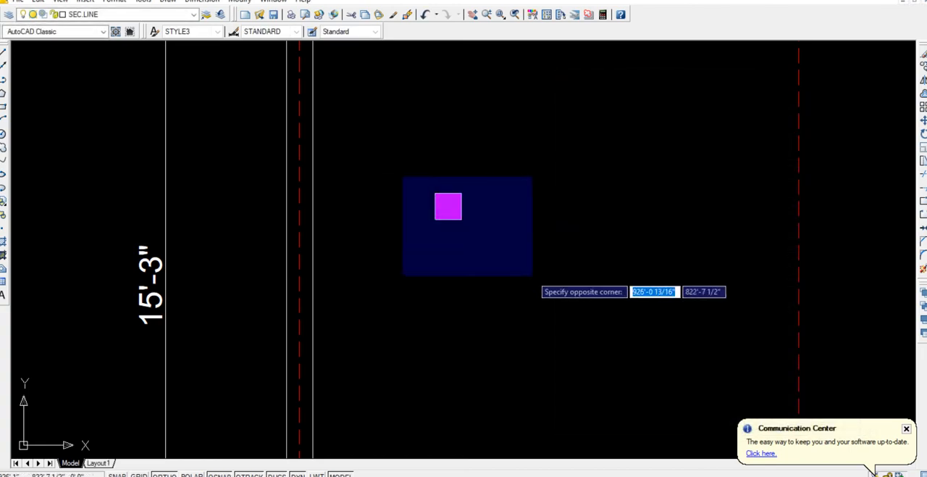
{"action": "left_click", "coordinate": [532, 275]}
{"action": "type", "text": "co"}
{"action": "key", "text": "Return"}
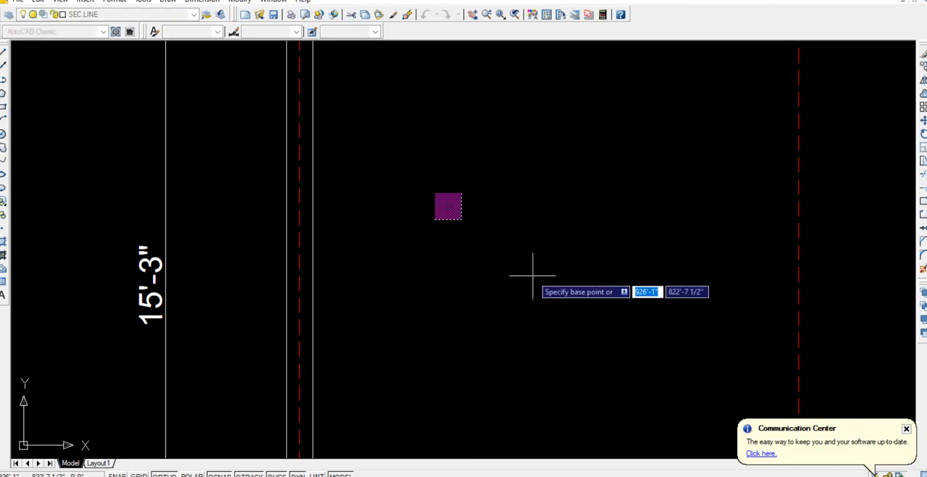
{"action": "left_click", "coordinate": [433, 192]}
{"action": "scroll", "coordinate": [397, 182], "scroll_direction": "down", "scroll_amount": 5}
{"action": "middle_click_drag", "start_coordinate": [398, 182], "coordinate": [416, 247]}
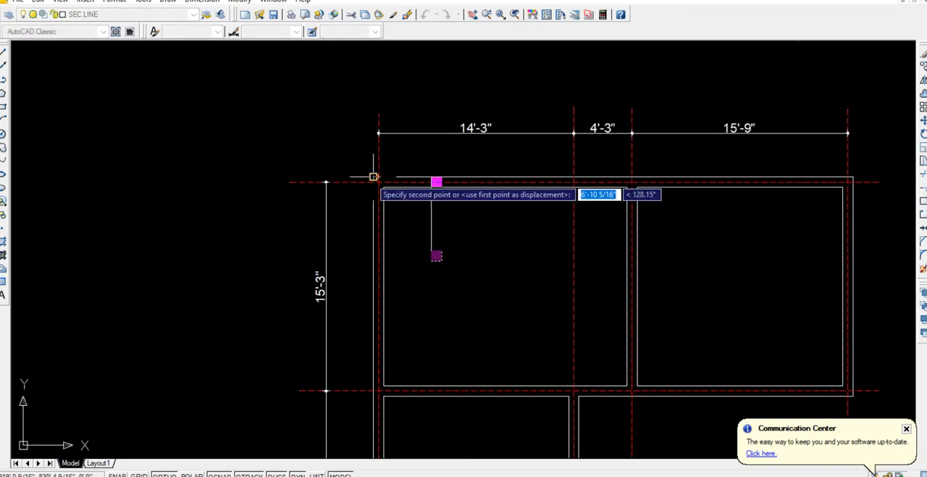
{"action": "left_click", "coordinate": [377, 177]}
{"action": "scroll", "coordinate": [520, 233], "scroll_direction": "down", "scroll_amount": 2}
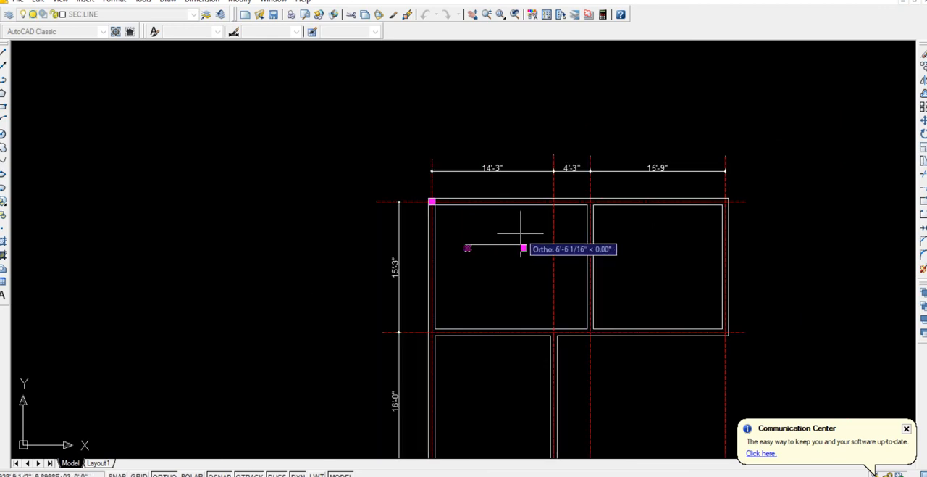
{"action": "middle_click_drag", "start_coordinate": [534, 232], "coordinate": [468, 207]}
{"action": "key", "text": "Escape"}
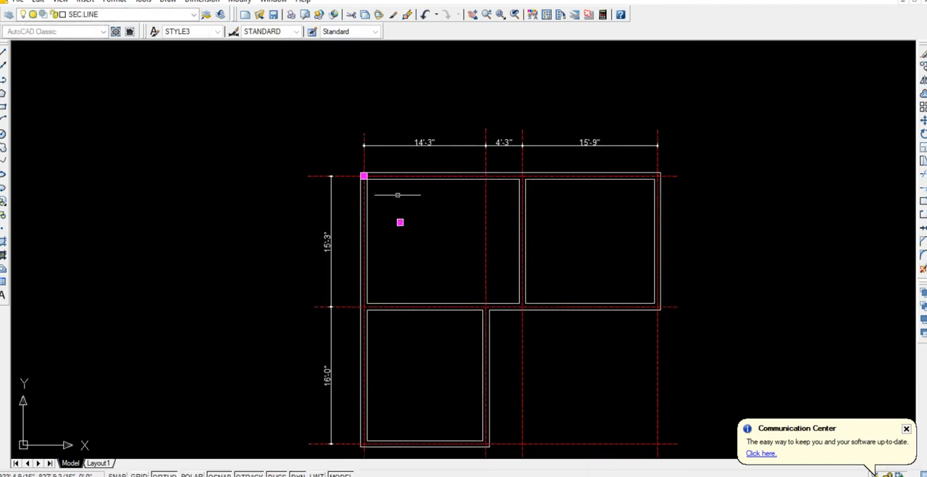
Mirror the upper-left corner column downward about a horizontal line through the midpoint of the outer left wall.
{"action": "left_click", "coordinate": [345, 163]}
{"action": "left_click", "coordinate": [389, 207]}
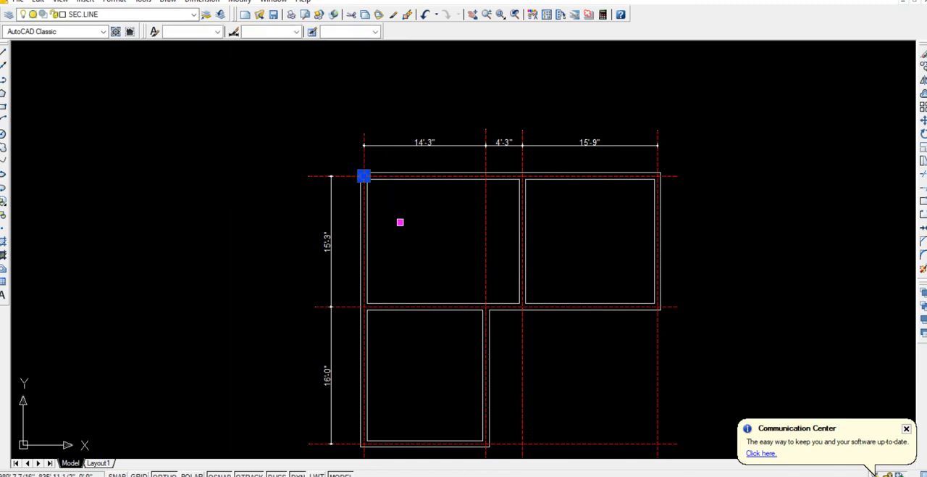
{"action": "type", "text": "mi"}
{"action": "key", "text": "Return"}
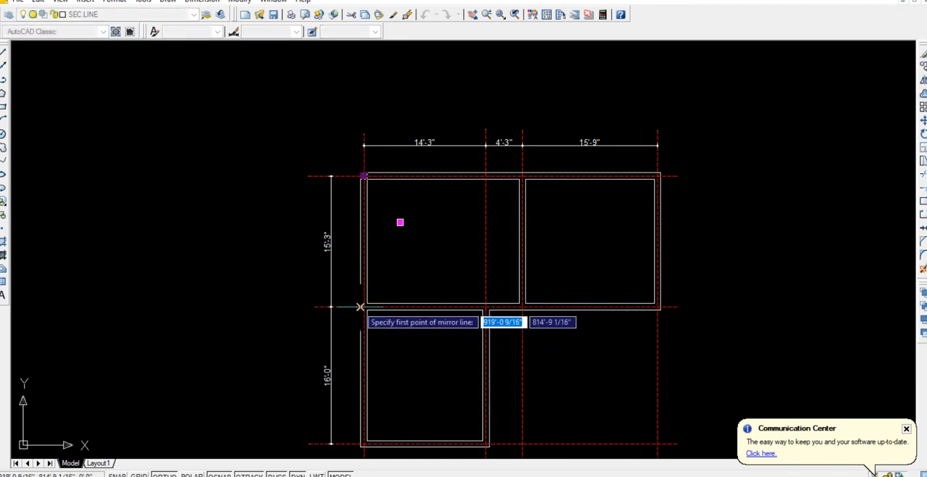
{"action": "left_click", "coordinate": [360, 306]}
{"action": "key", "text": "Return"}
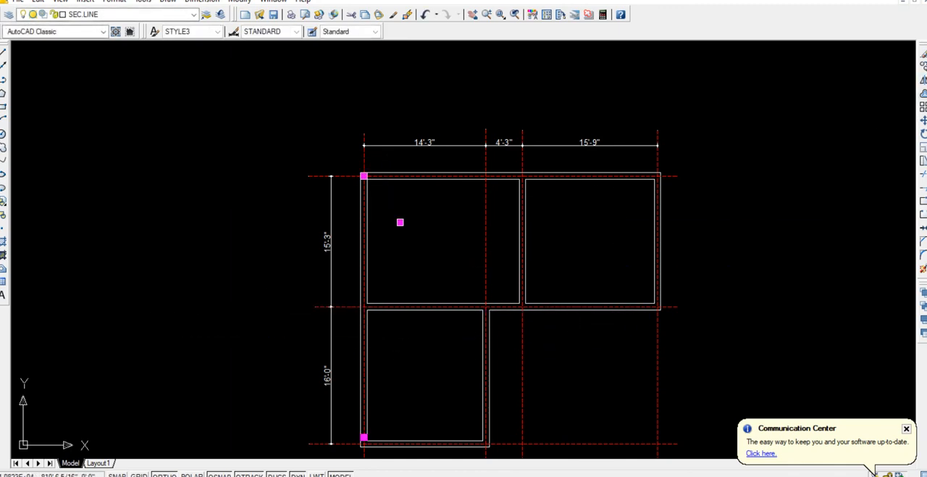
Move the mirrored column near the lower room's lower-left corner straight down by 9".
{"action": "middle_click_drag", "start_coordinate": [393, 411], "coordinate": [371, 280]}
{"action": "scroll", "coordinate": [352, 276], "scroll_direction": "up", "scroll_amount": 6}
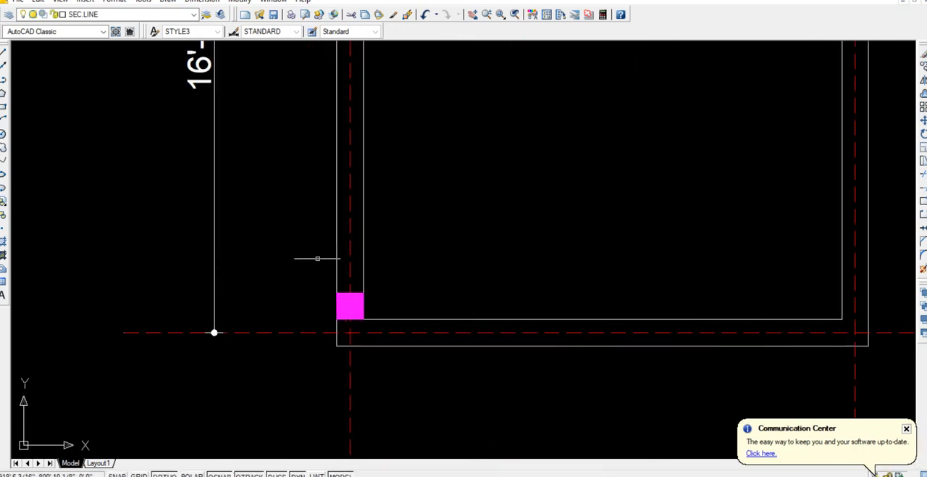
{"action": "left_click", "coordinate": [317, 258]}
{"action": "left_click", "coordinate": [385, 327]}
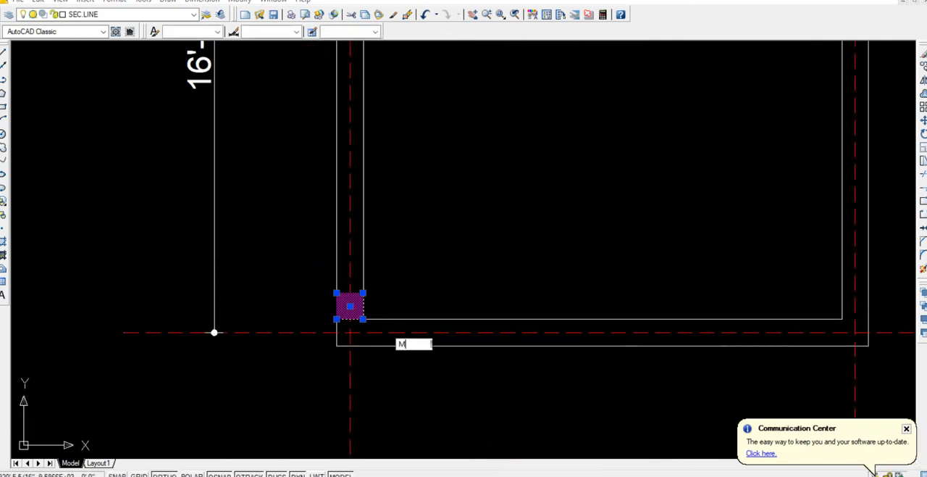
{"action": "type", "text": "M"}
{"action": "key", "text": "Return"}
{"action": "left_click", "coordinate": [489, 165]}
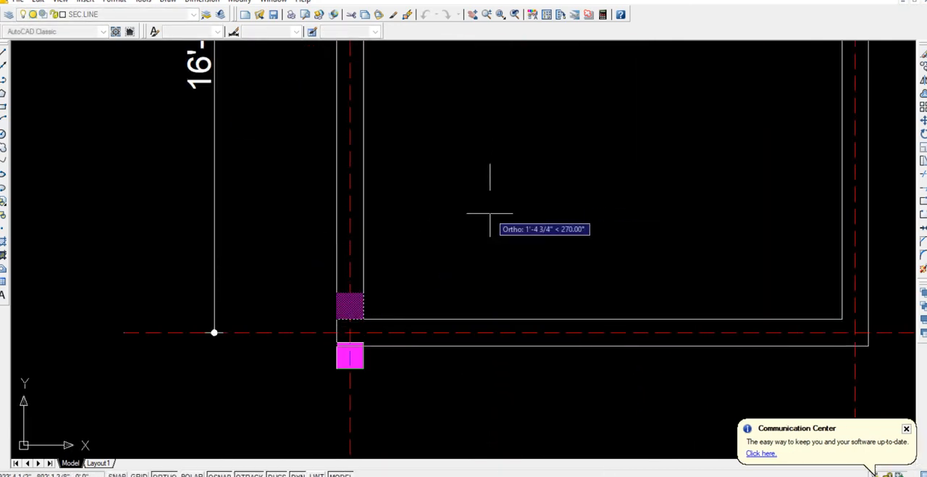
{"action": "type", "text": "9"}
{"action": "key", "text": "Return"}
Mirror the lower-left corner column about the midpoint of the bottom wall onto the lower room's lower-right corner.
{"action": "left_click", "coordinate": [311, 275]}
{"action": "left_click", "coordinate": [390, 360]}
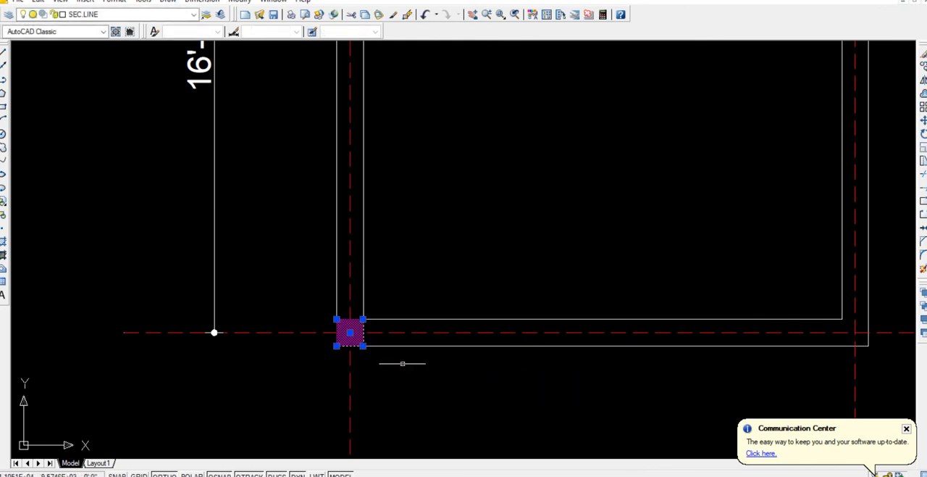
{"action": "left_click", "coordinate": [923, 80]}
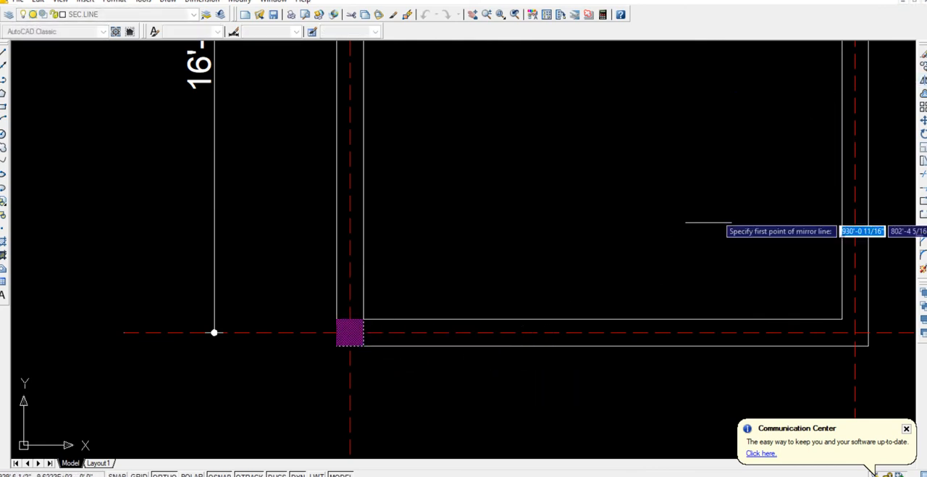
{"action": "left_click", "coordinate": [609, 346]}
{"action": "left_click", "coordinate": [595, 248]}
{"action": "key", "text": "Return"}
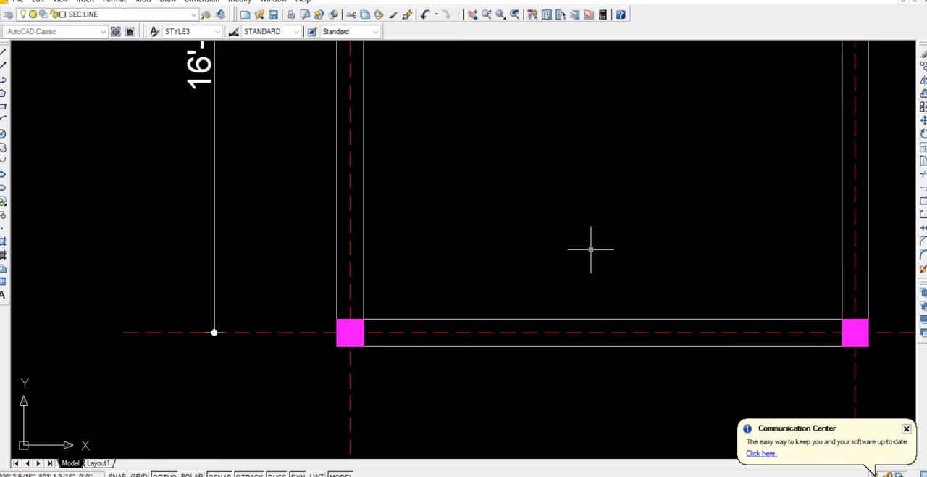
Mirror the lower-right column of the lower room upward about its right wall's midpoint onto the central wall junction.
{"action": "scroll", "coordinate": [591, 248], "scroll_direction": "down", "scroll_amount": 4}
{"action": "middle_click_drag", "start_coordinate": [590, 248], "coordinate": [399, 287]}
{"action": "left_click", "coordinate": [473, 290]}
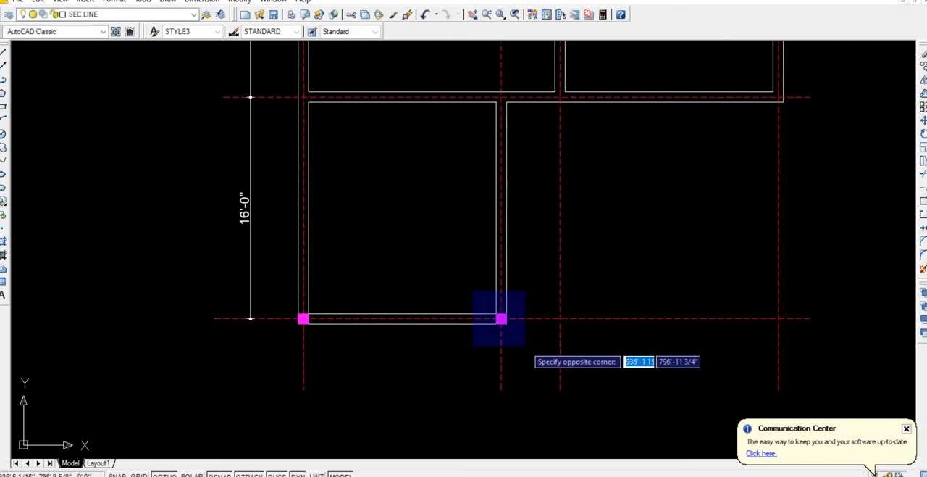
{"action": "left_click", "coordinate": [523, 352]}
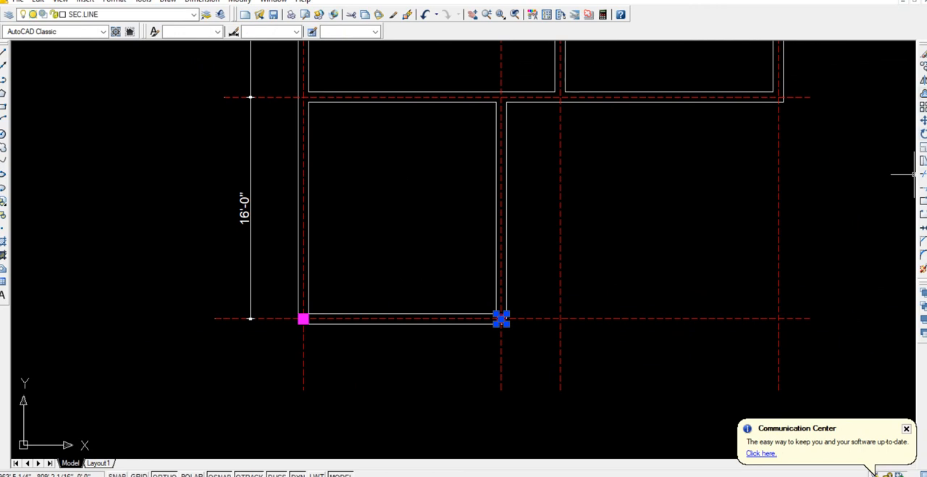
{"action": "key", "text": "Return"}
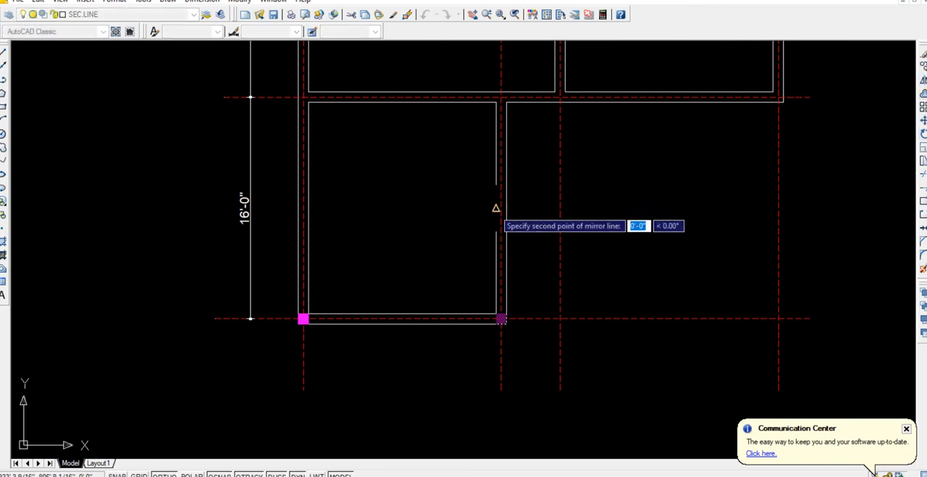
{"action": "left_click", "coordinate": [496, 208]}
{"action": "key", "text": "Return"}
Copy the column at the central wall junction onto the lower outer corner of the upper-right room.
{"action": "middle_click_drag", "start_coordinate": [543, 182], "coordinate": [496, 303]}
{"action": "left_click", "coordinate": [426, 178]}
{"action": "left_click", "coordinate": [466, 254]}
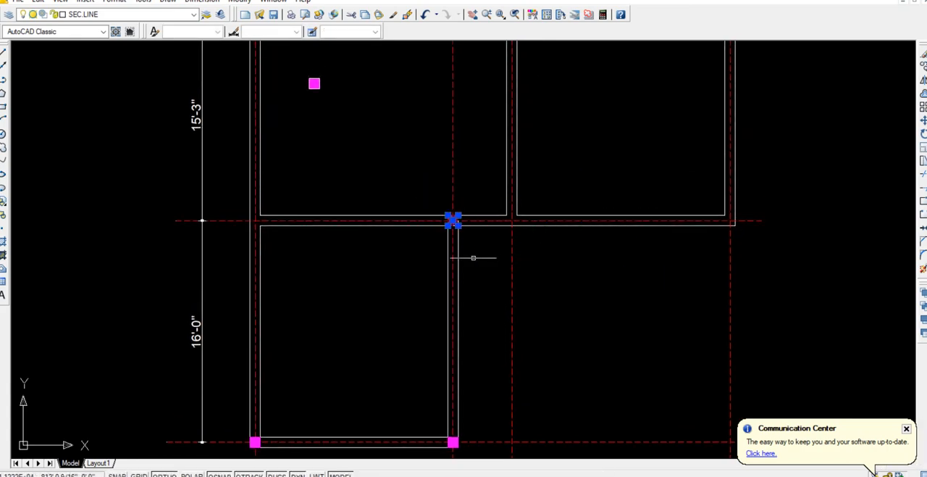
{"action": "type", "text": "co"}
{"action": "key", "text": "Return"}
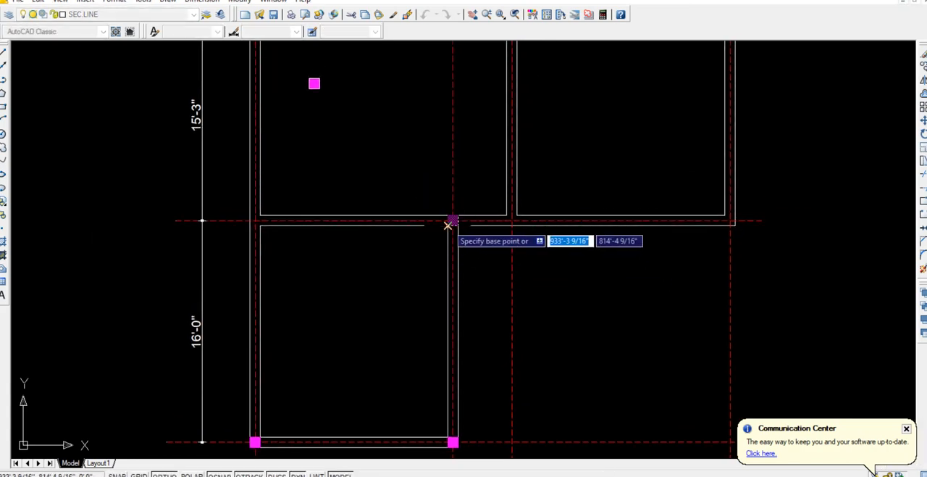
{"action": "scroll", "coordinate": [450, 221], "scroll_direction": "up", "scroll_amount": 5}
{"action": "scroll", "coordinate": [472, 228], "scroll_direction": "down", "scroll_amount": 4}
{"action": "scroll", "coordinate": [548, 258], "scroll_direction": "down", "scroll_amount": 3}
{"action": "middle_click_drag", "start_coordinate": [772, 272], "coordinate": [517, 284]}
{"action": "scroll", "coordinate": [549, 269], "scroll_direction": "up", "scroll_amount": 7}
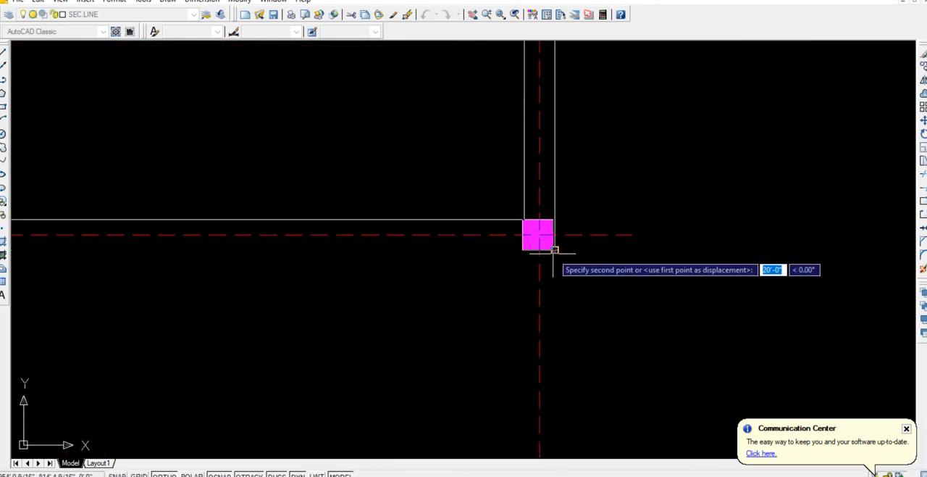
{"action": "left_click", "coordinate": [555, 250]}
{"action": "left_click", "coordinate": [555, 250]}
{"action": "key", "text": "Return"}
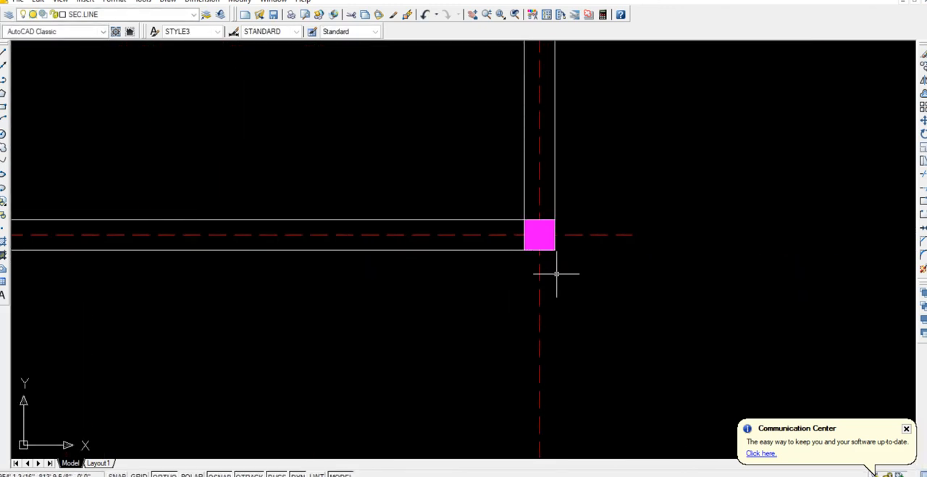
Mirror the upper-right room's lower corner column about the outer right wall's midpoint onto the room's top outer corner.
{"action": "middle_click_drag", "start_coordinate": [554, 269], "coordinate": [310, 344]}
{"action": "left_click", "coordinate": [251, 261]}
{"action": "left_click", "coordinate": [344, 354]}
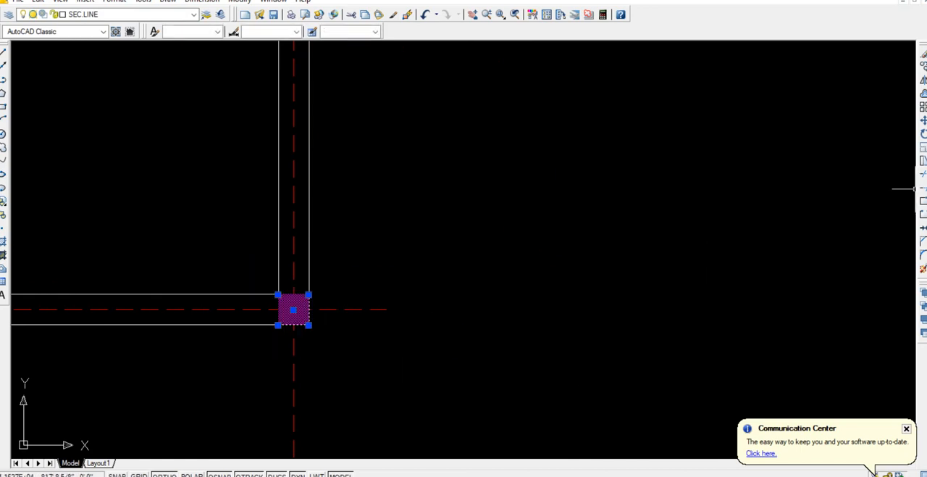
{"action": "left_click", "coordinate": [924, 79]}
{"action": "scroll", "coordinate": [508, 185], "scroll_direction": "down", "scroll_amount": 4}
{"action": "middle_click_drag", "start_coordinate": [478, 183], "coordinate": [460, 328]}
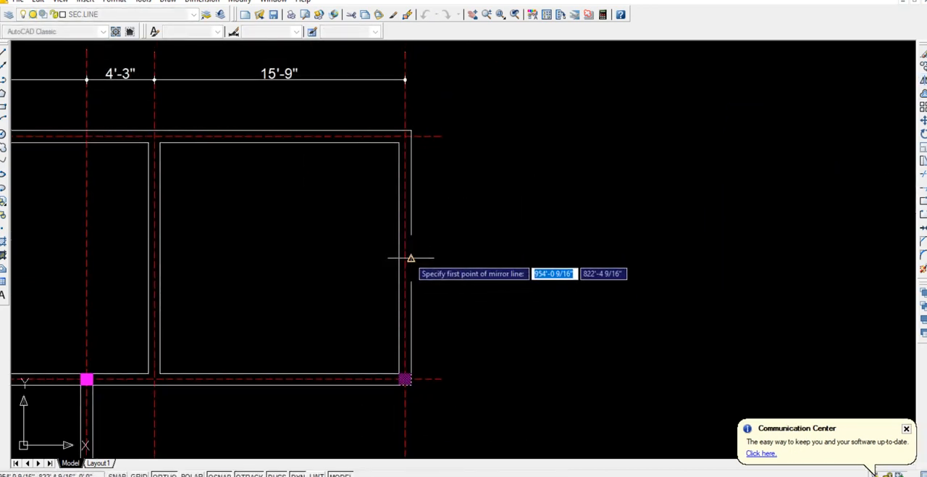
{"action": "left_click", "coordinate": [410, 257]}
{"action": "key", "text": "Return"}
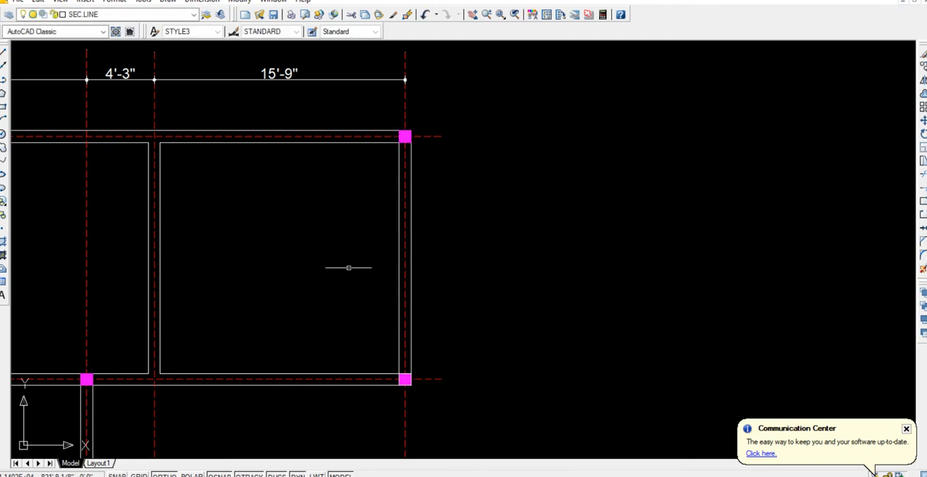
{"action": "middle_click_drag", "start_coordinate": [368, 201], "coordinate": [604, 209]}
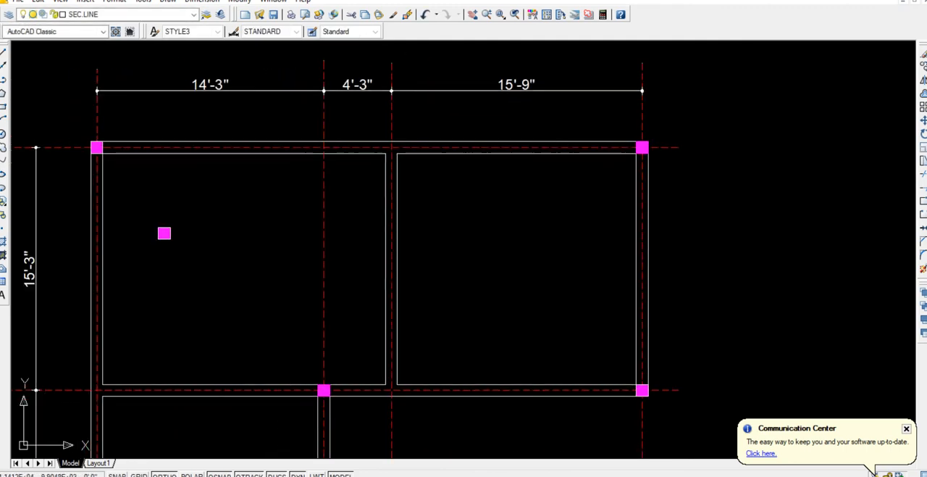
Copy the upper-right room's top outer corner column onto the junction of the top wall and the upper partition wall.
{"action": "left_click", "coordinate": [631, 119]}
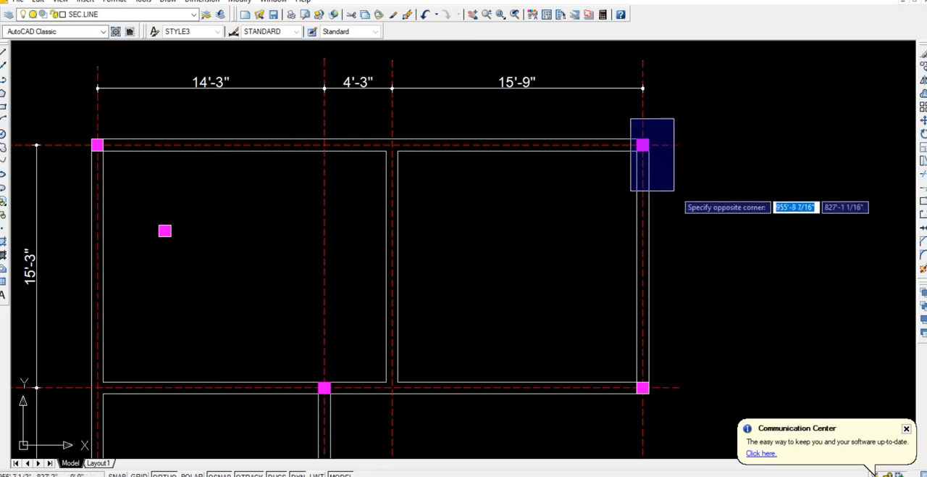
{"action": "left_click", "coordinate": [662, 184]}
{"action": "type", "text": "co"}
{"action": "key", "text": "Return"}
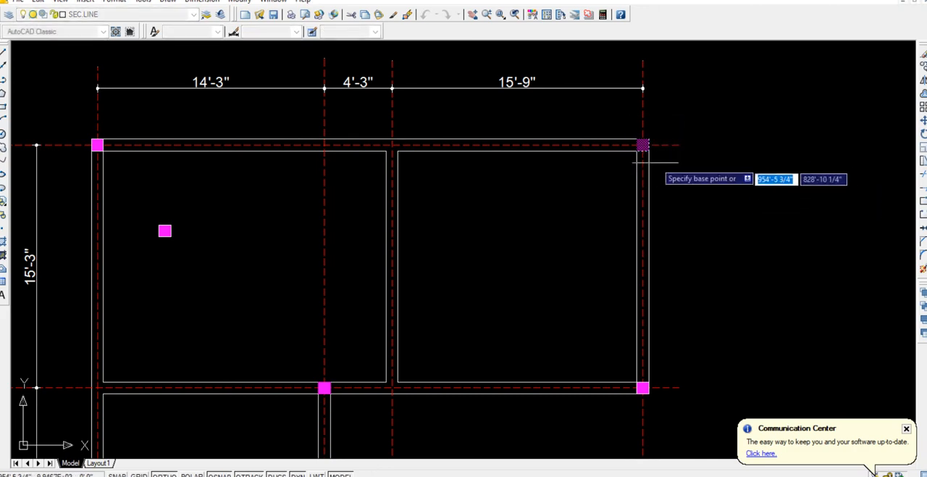
{"action": "scroll", "coordinate": [642, 147], "scroll_direction": "up", "scroll_amount": 5}
{"action": "left_click", "coordinate": [605, 143]}
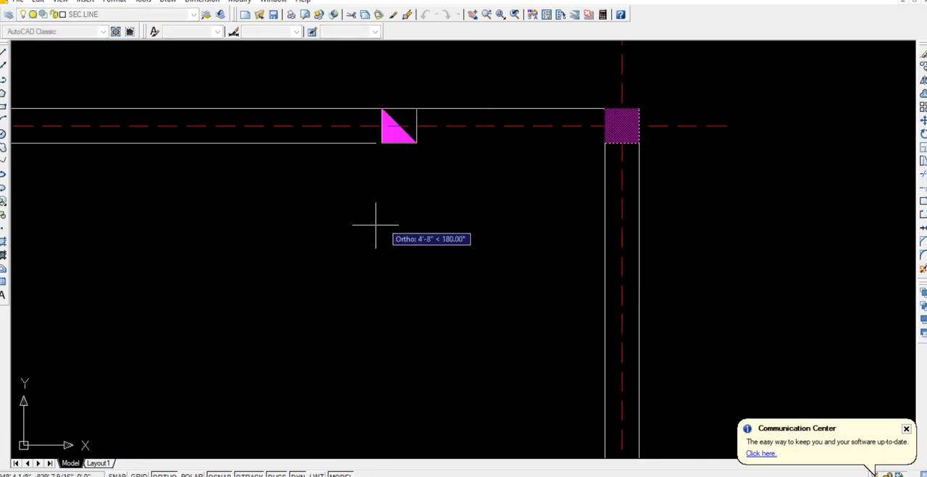
{"action": "scroll", "coordinate": [312, 229], "scroll_direction": "down", "scroll_amount": 3}
{"action": "middle_click_drag", "start_coordinate": [249, 234], "coordinate": [497, 234]}
{"action": "scroll", "coordinate": [510, 210], "scroll_direction": "up", "scroll_amount": 4}
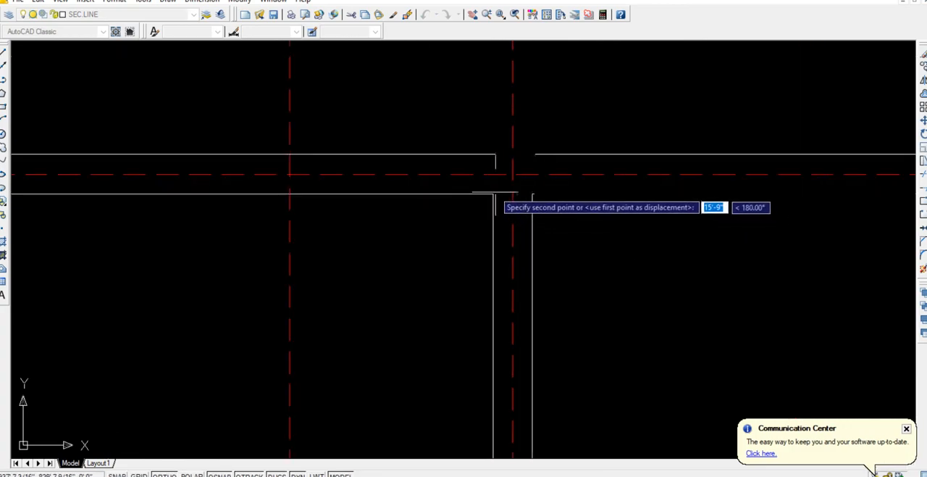
{"action": "left_click", "coordinate": [493, 194]}
{"action": "scroll", "coordinate": [454, 248], "scroll_direction": "down", "scroll_amount": 5}
{"action": "key", "text": "Escape"}
{"action": "middle_click_drag", "start_coordinate": [424, 233], "coordinate": [515, 129]}
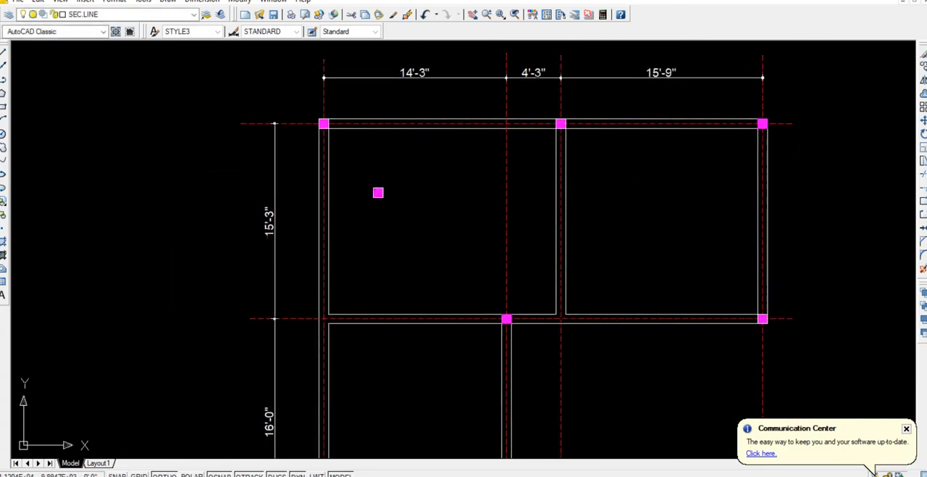
Copy the central wall junction column 14'-3" left onto the junction of the middle wall and the outer left wall.
{"action": "scroll", "coordinate": [488, 194], "scroll_direction": "down", "scroll_amount": 3}
{"action": "middle_click_drag", "start_coordinate": [486, 208], "coordinate": [572, 186]}
{"action": "scroll", "coordinate": [507, 226], "scroll_direction": "up", "scroll_amount": 3}
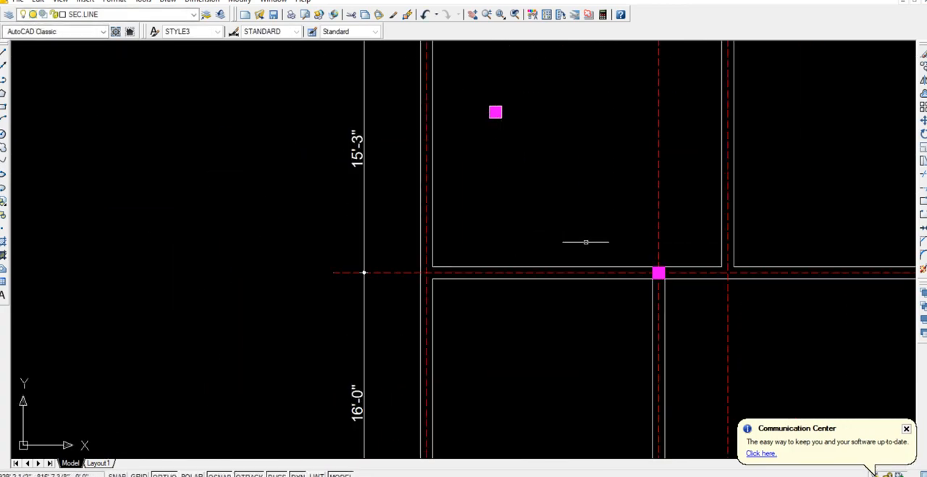
{"action": "left_click", "coordinate": [638, 253]}
{"action": "left_click", "coordinate": [681, 299]}
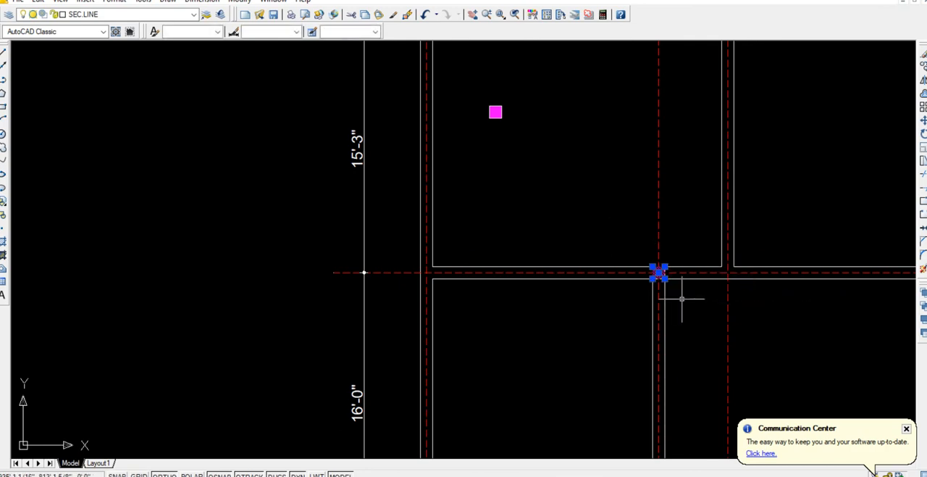
{"action": "key", "text": "Return"}
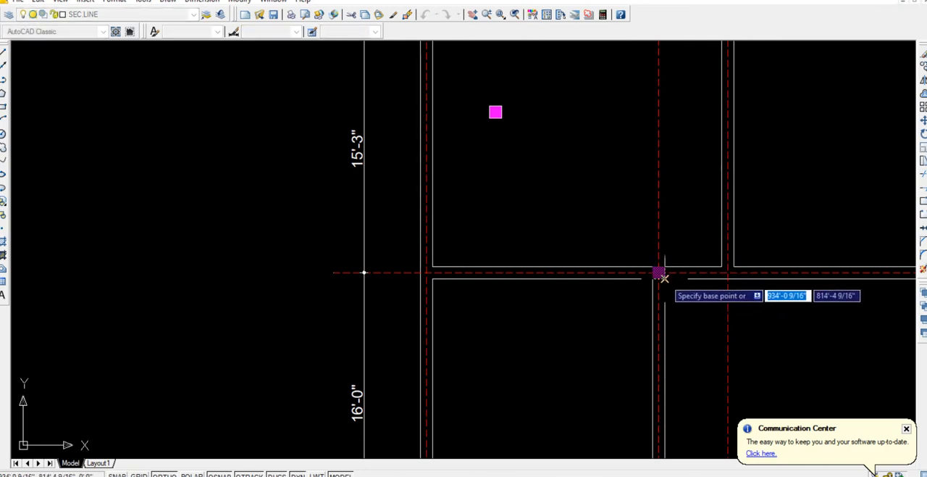
{"action": "left_click", "coordinate": [659, 272]}
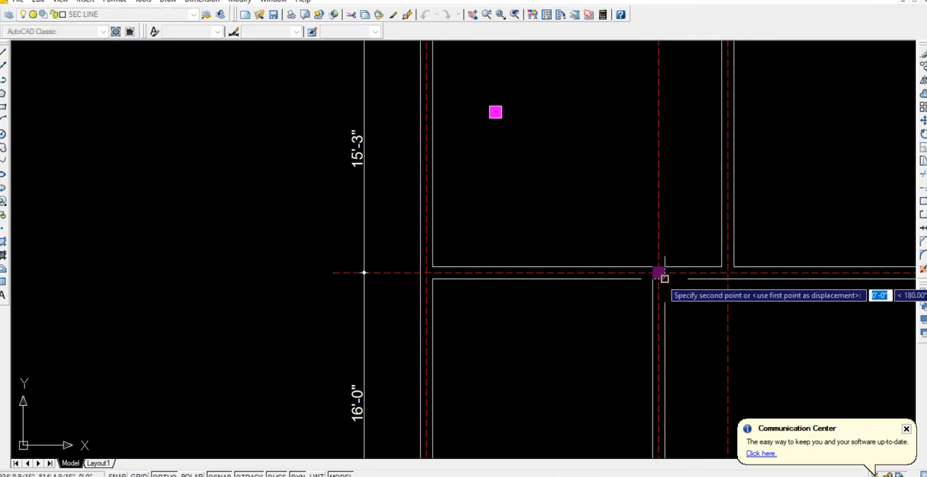
{"action": "left_click", "coordinate": [427, 274]}
{"action": "key", "text": "Return"}
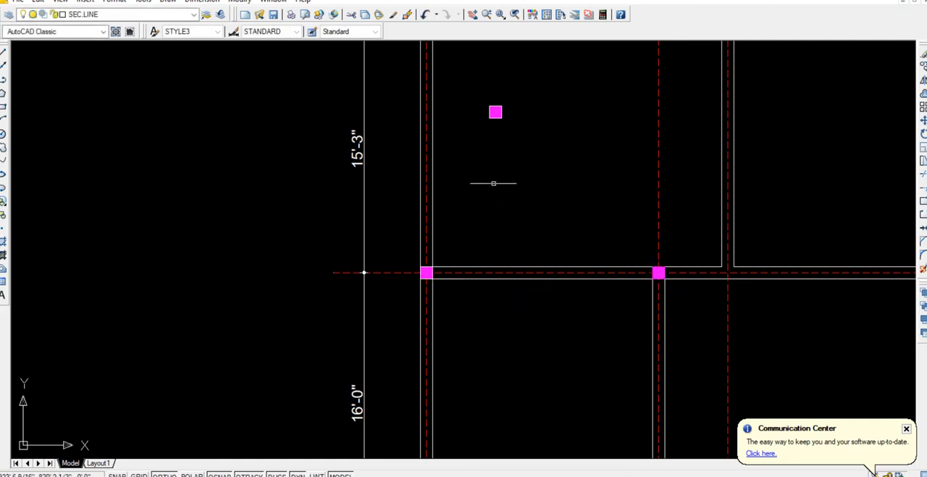
Delete the spare column standing inside the upper-left room.
{"action": "left_click", "coordinate": [513, 148]}
{"action": "left_click", "coordinate": [475, 89]}
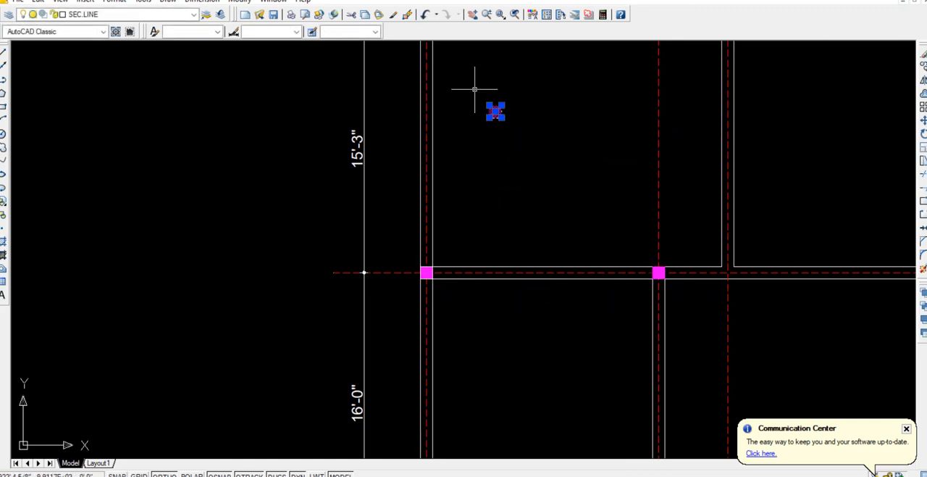
{"action": "key", "text": "Delete"}
Move the upper-right room's lower outer corner column about 5'-10" horizontally to the right, clear of the walls.
{"action": "scroll", "coordinate": [737, 306], "scroll_direction": "down", "scroll_amount": 2}
{"action": "middle_click_drag", "start_coordinate": [783, 317], "coordinate": [399, 287]}
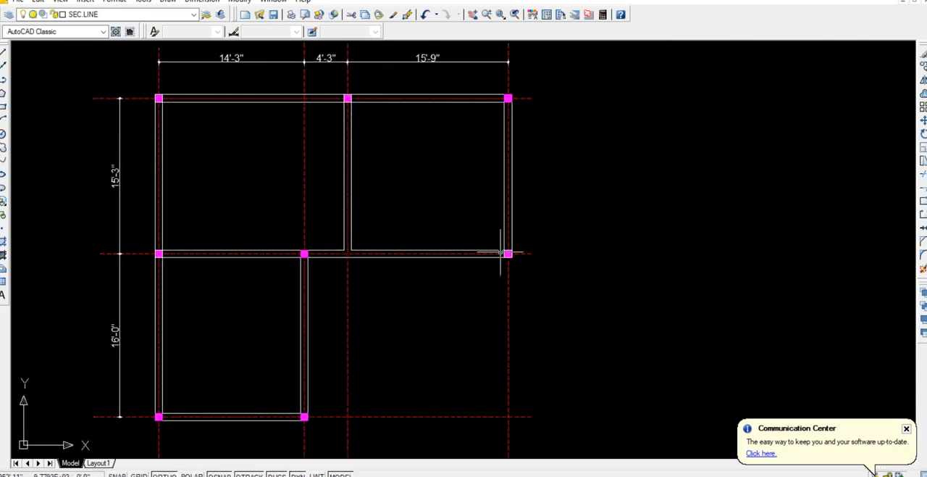
{"action": "scroll", "coordinate": [500, 252], "scroll_direction": "up", "scroll_amount": 3}
{"action": "left_click", "coordinate": [504, 242]}
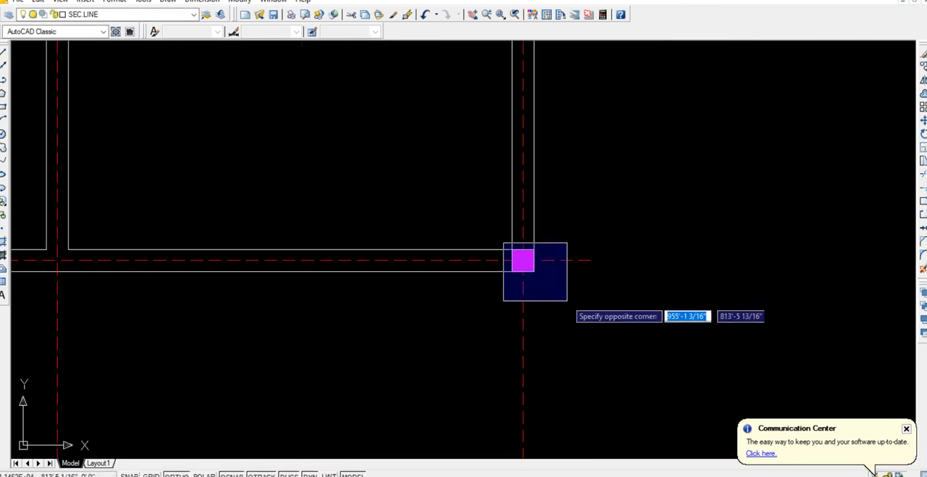
{"action": "left_click", "coordinate": [547, 294]}
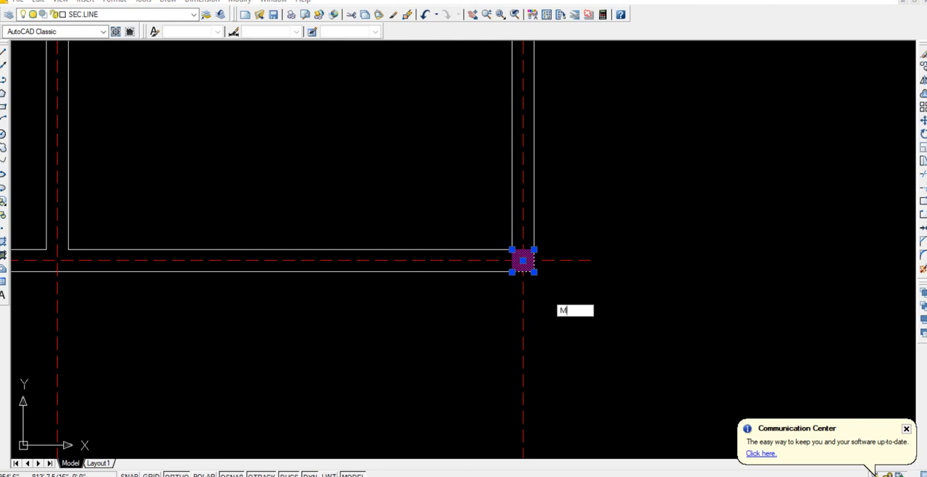
{"action": "key", "text": "Return"}
{"action": "left_click", "coordinate": [554, 303]}
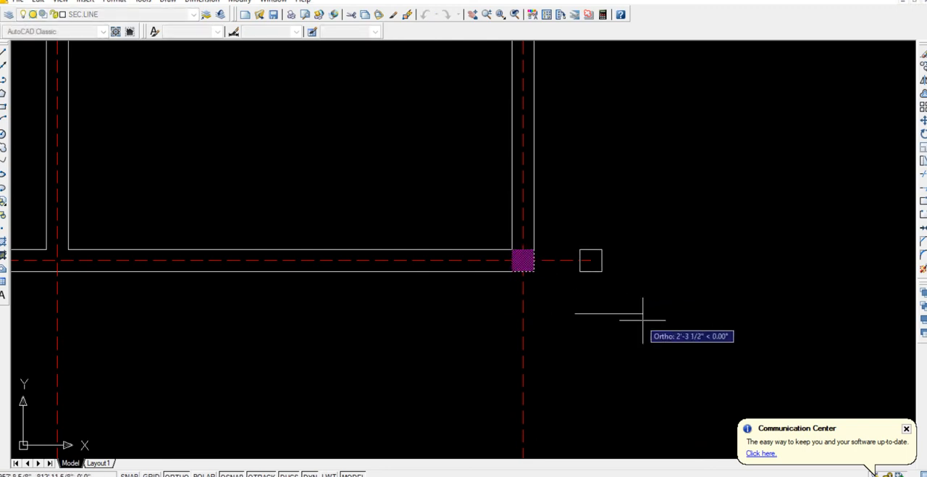
{"action": "left_click", "coordinate": [727, 281]}
{"action": "left_click", "coordinate": [728, 263]}
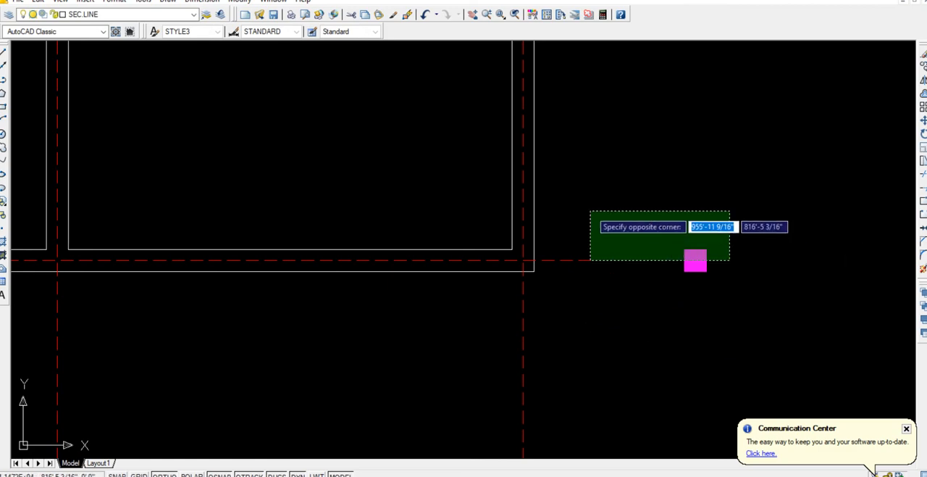
Stretch the top edge of the moved column 3" upward.
{"action": "left_click", "coordinate": [633, 206]}
{"action": "key", "text": "Return"}
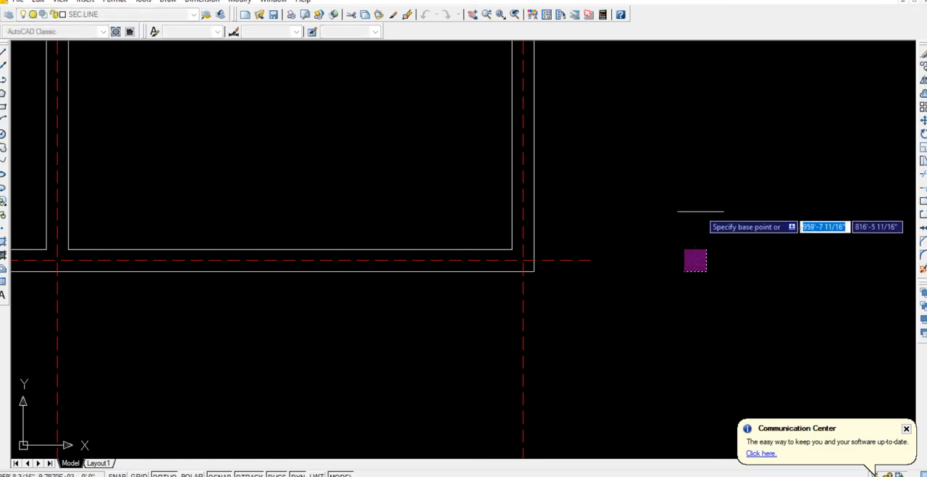
{"action": "left_click", "coordinate": [703, 212]}
{"action": "type", "text": "3"}
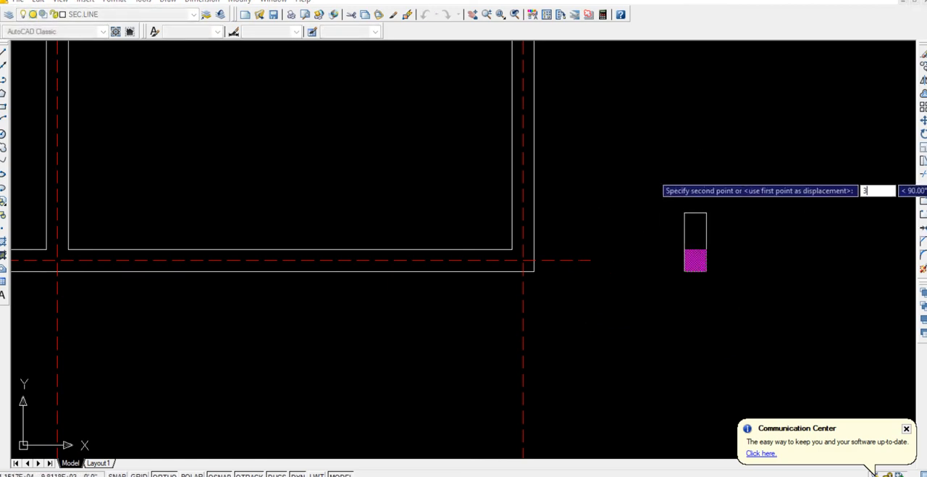
{"action": "key", "text": "Return"}
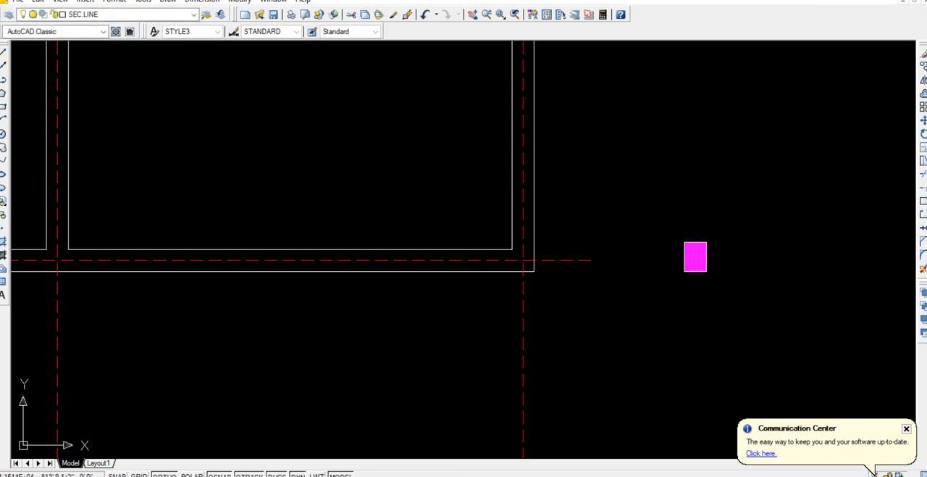
Stretch the left edge of the moved column 3" outward to the left.
{"action": "left_click", "coordinate": [696, 291]}
{"action": "left_click", "coordinate": [654, 199]}
{"action": "key", "text": "Return"}
{"action": "left_click", "coordinate": [691, 188]}
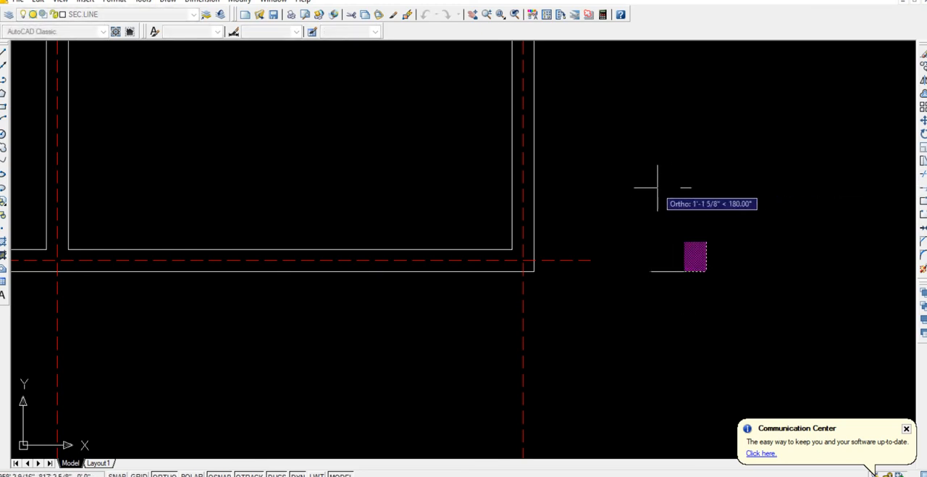
{"action": "type", "text": "3"}
{"action": "key", "text": "Return"}
Move the enlarged column by its lower-right corner back onto the upper-right room's lower outer wall corner.
{"action": "left_click", "coordinate": [649, 205]}
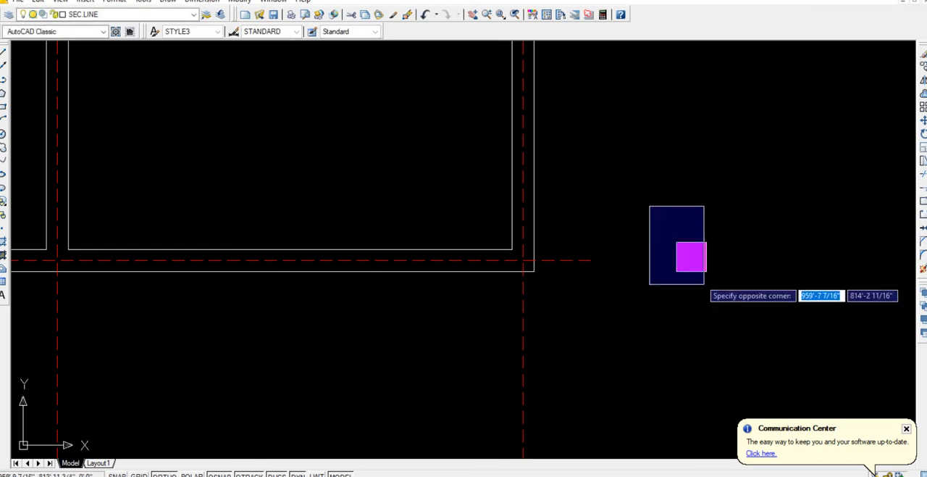
{"action": "left_click", "coordinate": [731, 317]}
{"action": "type", "text": "m"}
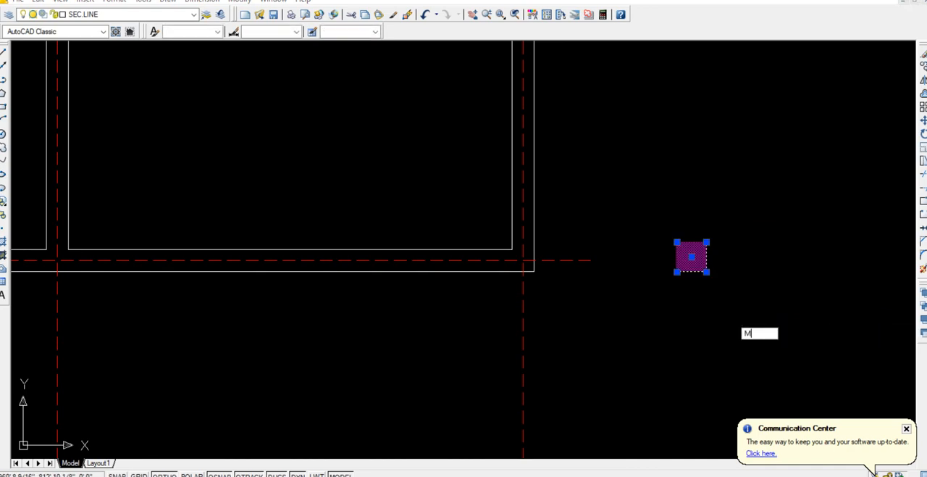
{"action": "key", "text": "Return"}
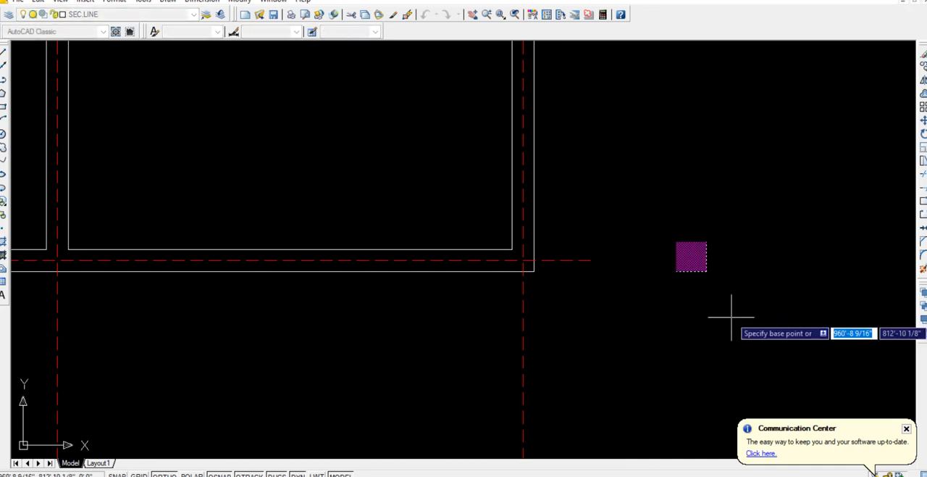
{"action": "left_click", "coordinate": [706, 269]}
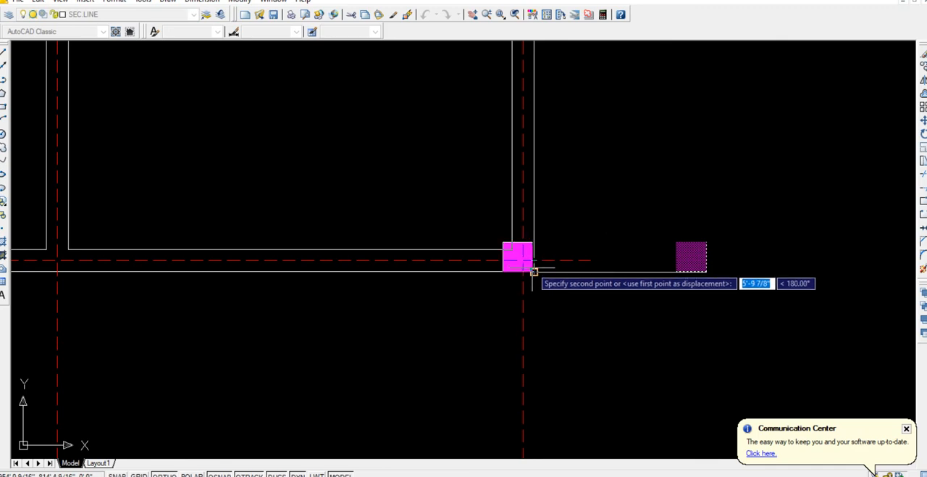
{"action": "left_click", "coordinate": [534, 270]}
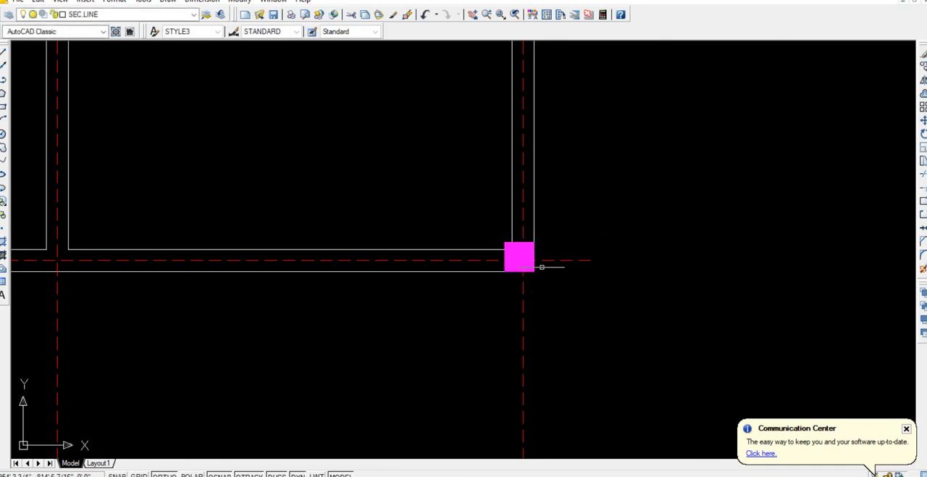
Examine the central wall junction column and the enlarged corner column within the whole column layout.
{"action": "scroll", "coordinate": [542, 266], "scroll_direction": "down", "scroll_amount": 3}
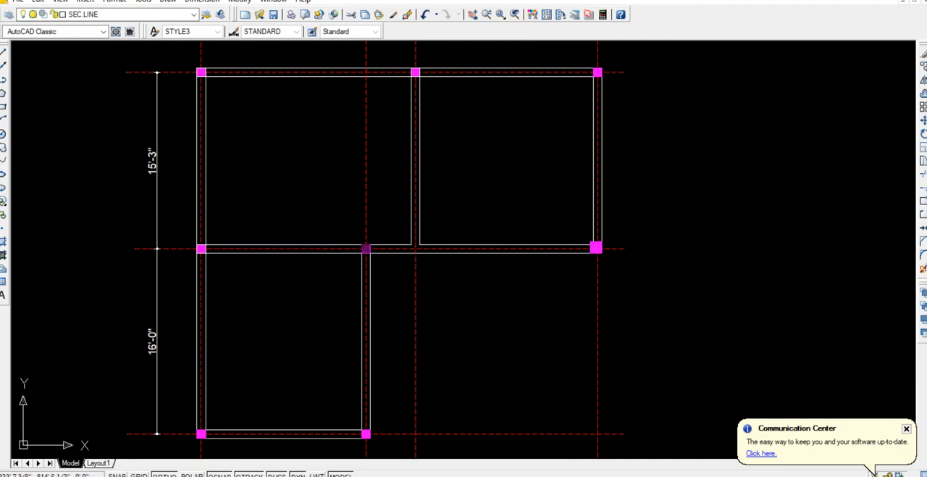
{"action": "scroll", "coordinate": [366, 250], "scroll_direction": "up", "scroll_amount": 5}
{"action": "scroll", "coordinate": [366, 249], "scroll_direction": "down", "scroll_amount": 5}
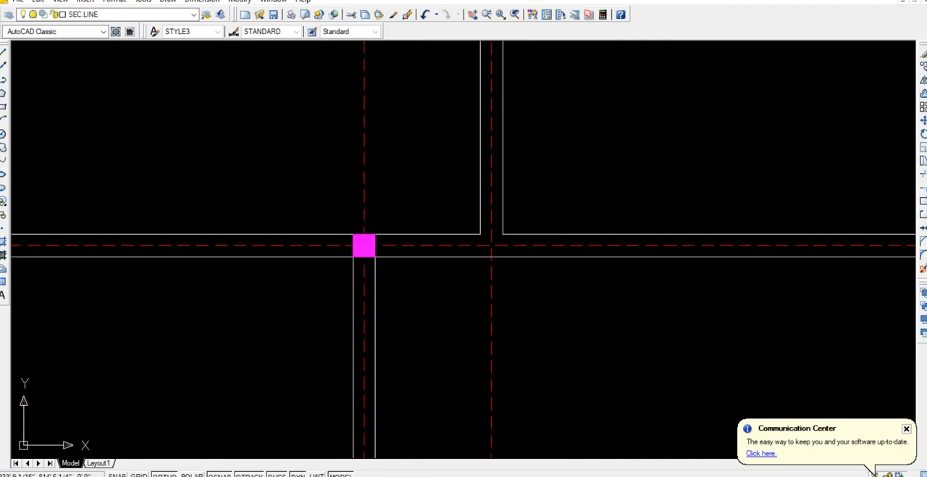
{"action": "middle_click_drag", "start_coordinate": [521, 269], "coordinate": [385, 303]}
{"action": "scroll", "coordinate": [463, 280], "scroll_direction": "up", "scroll_amount": 5}
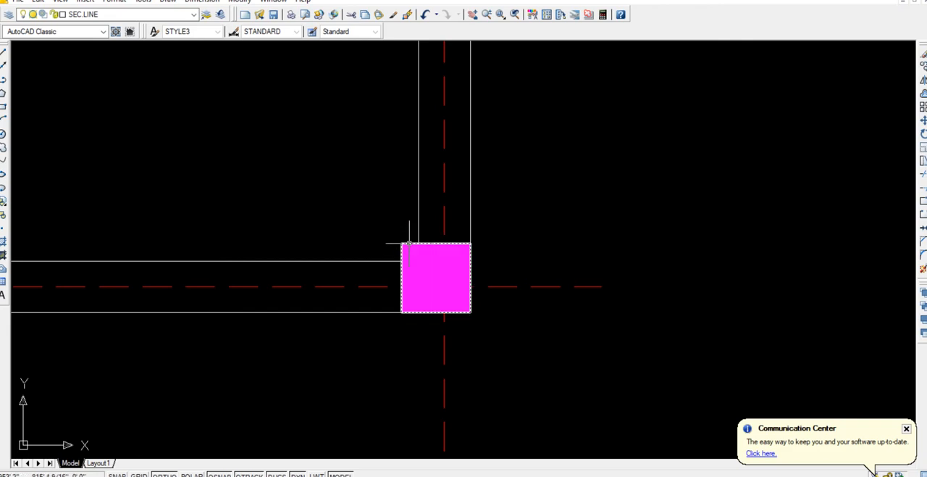
{"action": "scroll", "coordinate": [327, 296], "scroll_direction": "down", "scroll_amount": 3}
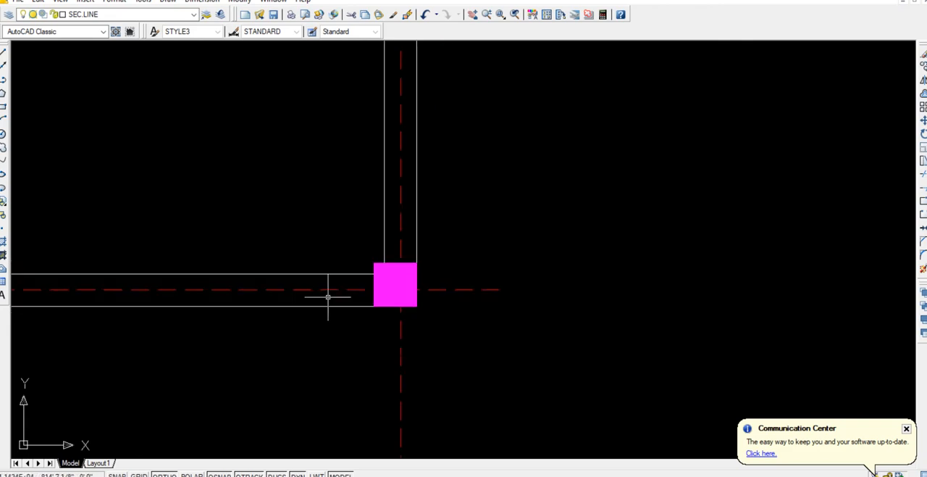
{"action": "middle_click_drag", "start_coordinate": [272, 339], "coordinate": [508, 288]}
{"action": "scroll", "coordinate": [431, 298], "scroll_direction": "down", "scroll_amount": 1}
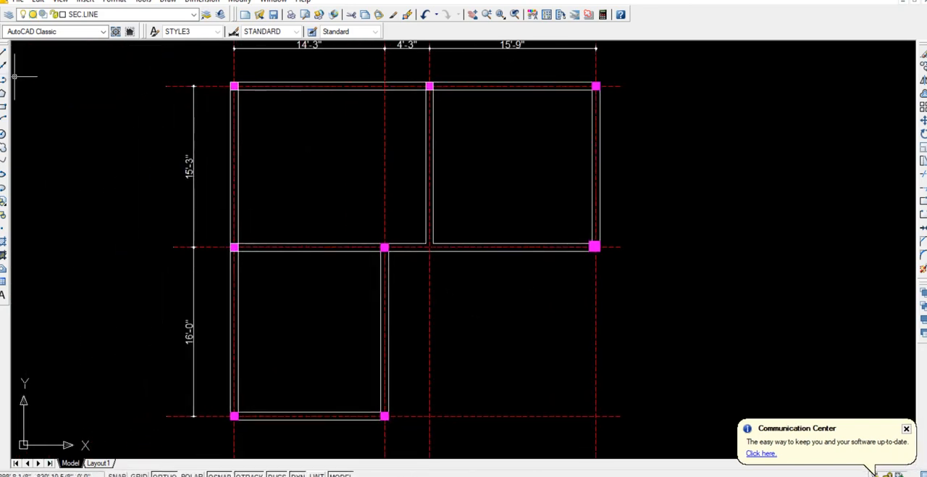
Draw a 9" by 9" rectangle in the empty area below the upper-right room.
{"action": "left_click", "coordinate": [3, 106]}
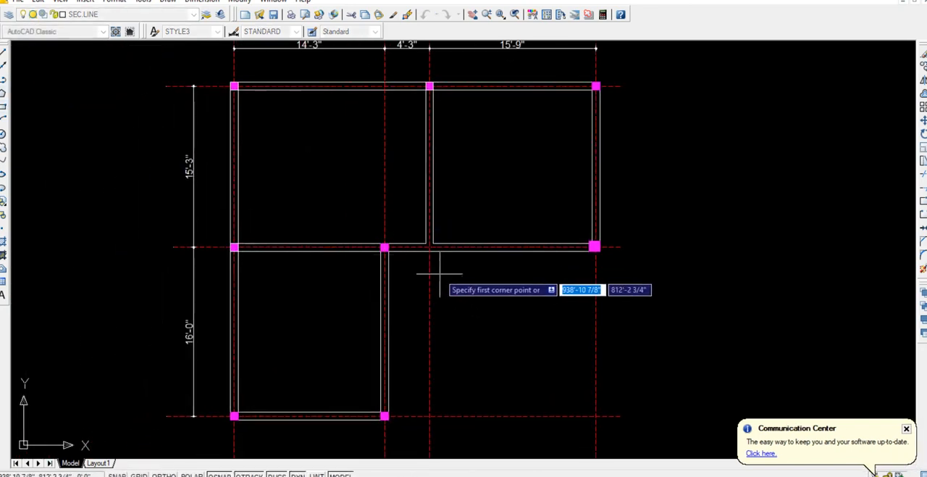
{"action": "left_click", "coordinate": [466, 286]}
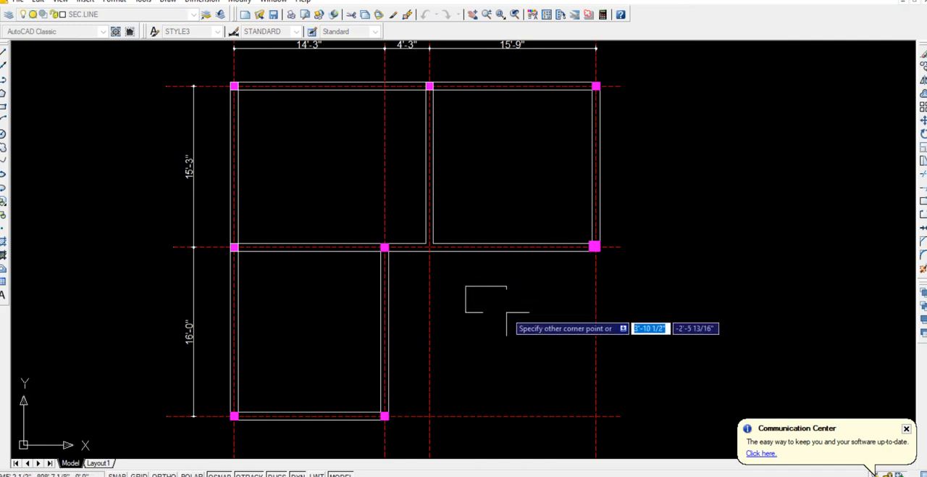
{"action": "type", "text": "9"}
{"action": "key", "text": "Tab"}
{"action": "type", "text": "9"}
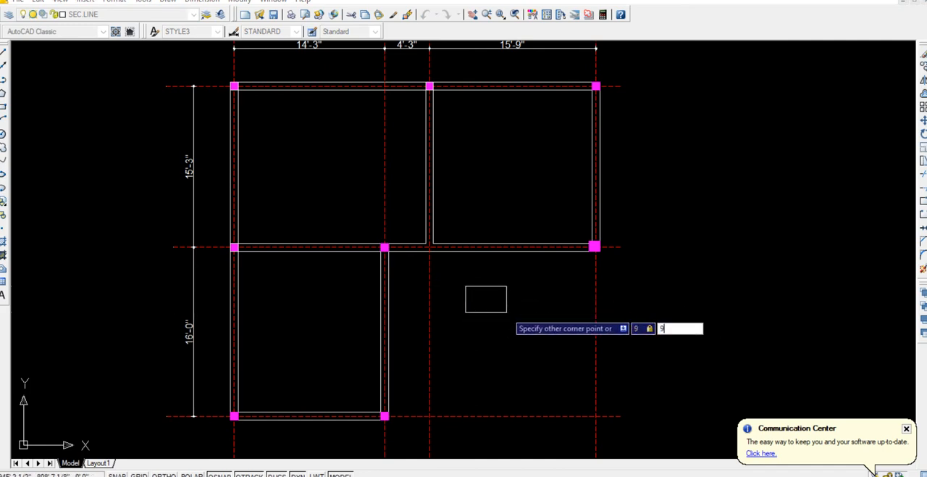
{"action": "key", "text": "Return"}
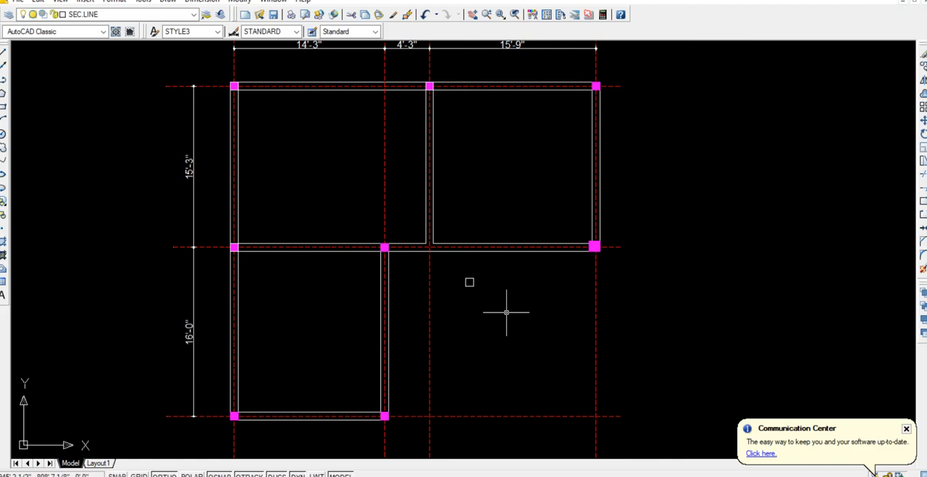
Draw a 12" by 12" rectangle below the 9" square in the empty area under the upper-right room.
{"action": "key", "text": "Return"}
{"action": "left_click", "coordinate": [471, 322]}
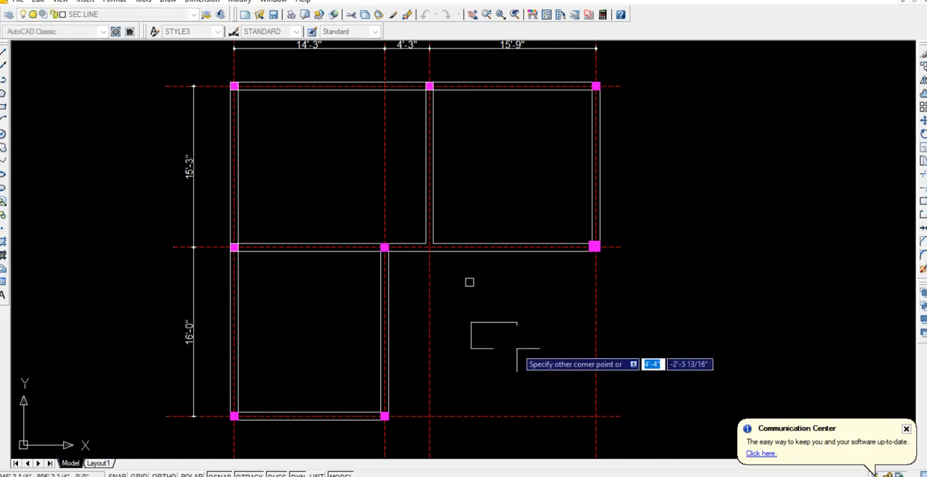
{"action": "type", "text": "12"}
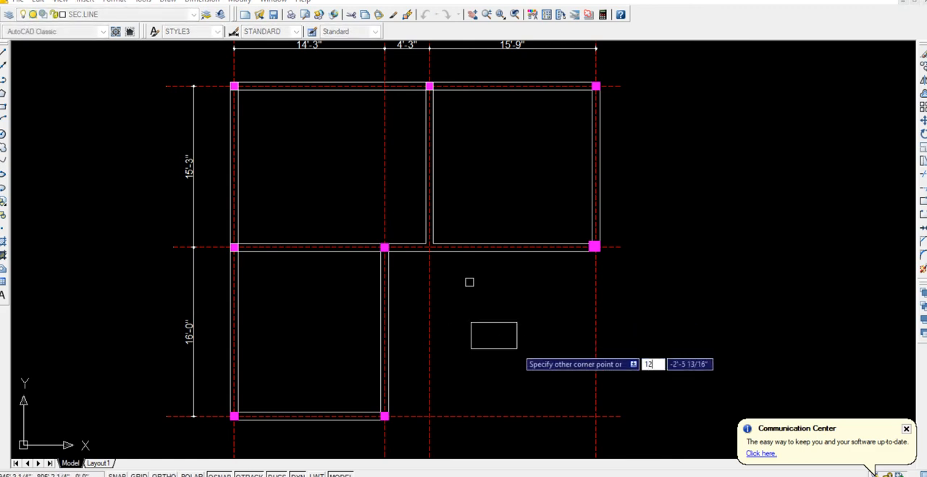
{"action": "key", "text": "Tab"}
{"action": "type", "text": "12"}
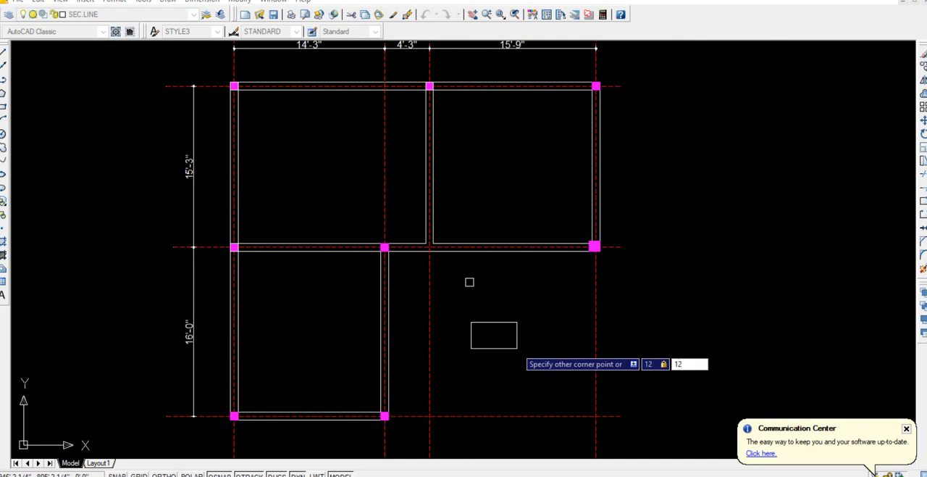
{"action": "key", "text": "Return"}
Move the 12" square horizontally to the left so it sits centred beneath the 9" square.
{"action": "scroll", "coordinate": [505, 293], "scroll_direction": "up", "scroll_amount": 3}
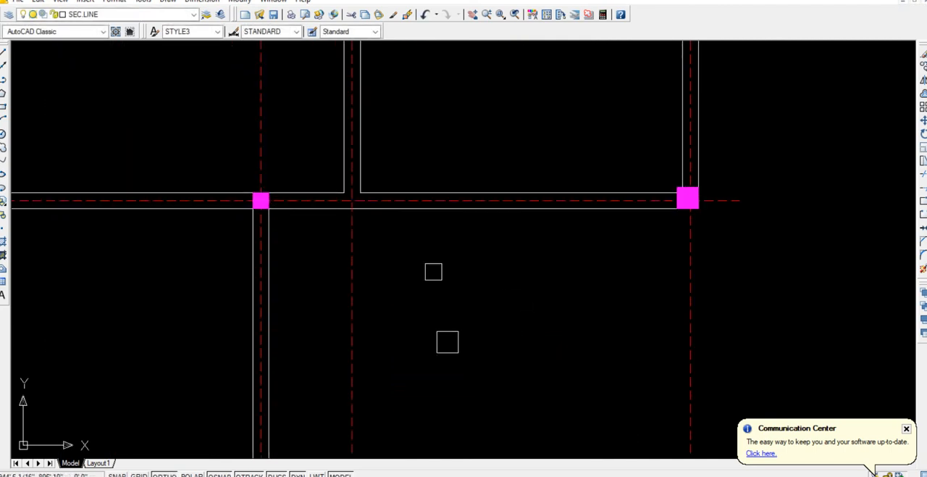
{"action": "left_click", "coordinate": [492, 373]}
{"action": "left_click", "coordinate": [427, 316]}
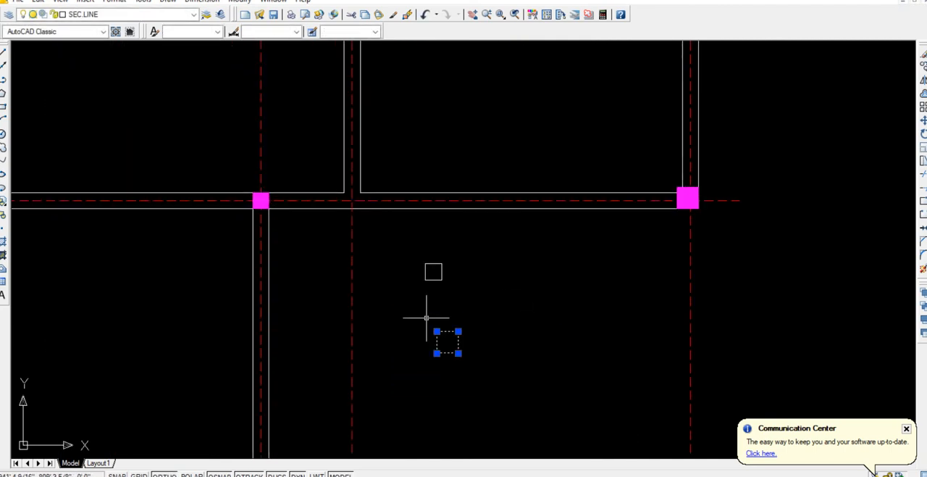
{"action": "type", "text": "m"}
{"action": "key", "text": "Return"}
{"action": "left_click", "coordinate": [511, 331]}
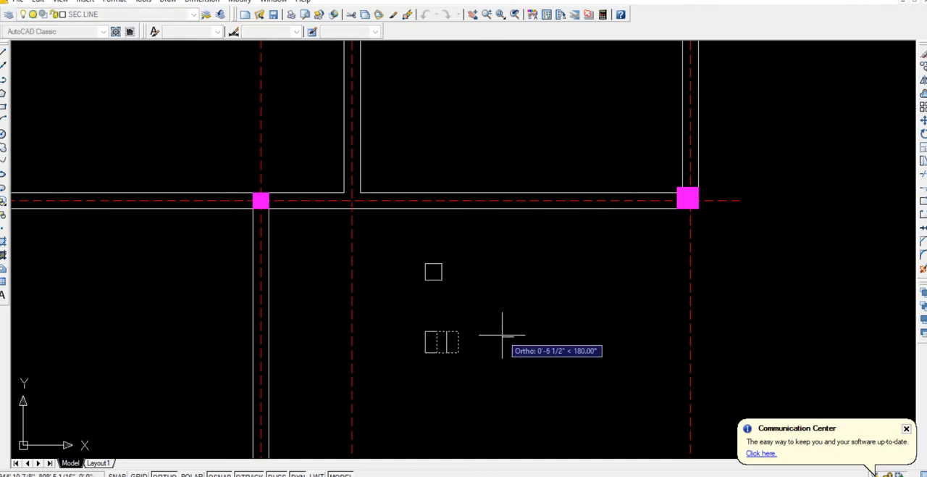
{"action": "left_click", "coordinate": [504, 334]}
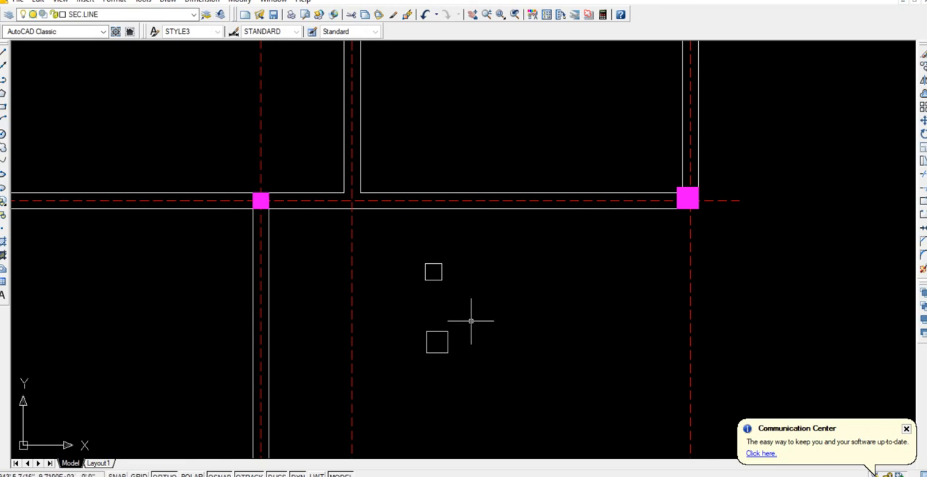
{"action": "scroll", "coordinate": [448, 270], "scroll_direction": "up", "scroll_amount": 2}
{"action": "scroll", "coordinate": [449, 268], "scroll_direction": "down", "scroll_amount": 3}
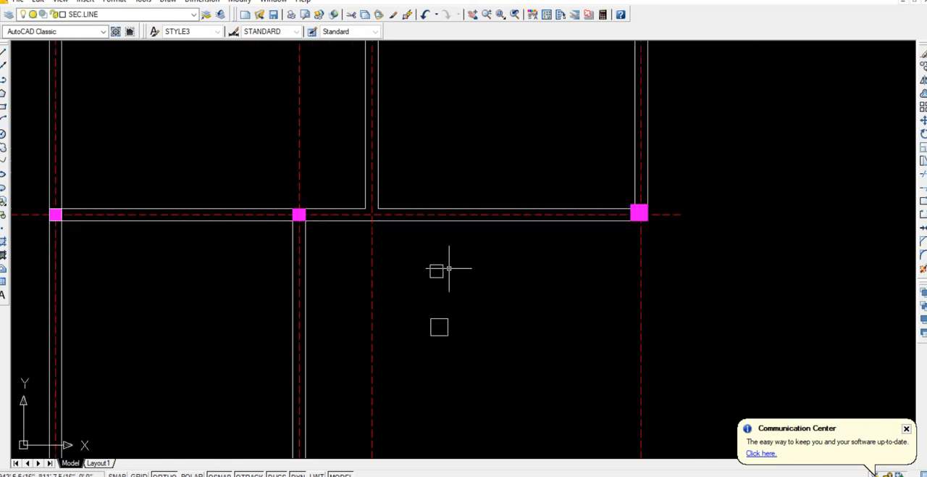
Copy the PLINTH BEAMS PLAN title from the plan below and paste it just under the 12" square.
{"action": "scroll", "coordinate": [449, 268], "scroll_direction": "down", "scroll_amount": 3}
{"action": "scroll", "coordinate": [451, 300], "scroll_direction": "down", "scroll_amount": 1}
{"action": "middle_click_drag", "start_coordinate": [450, 337], "coordinate": [411, 195]}
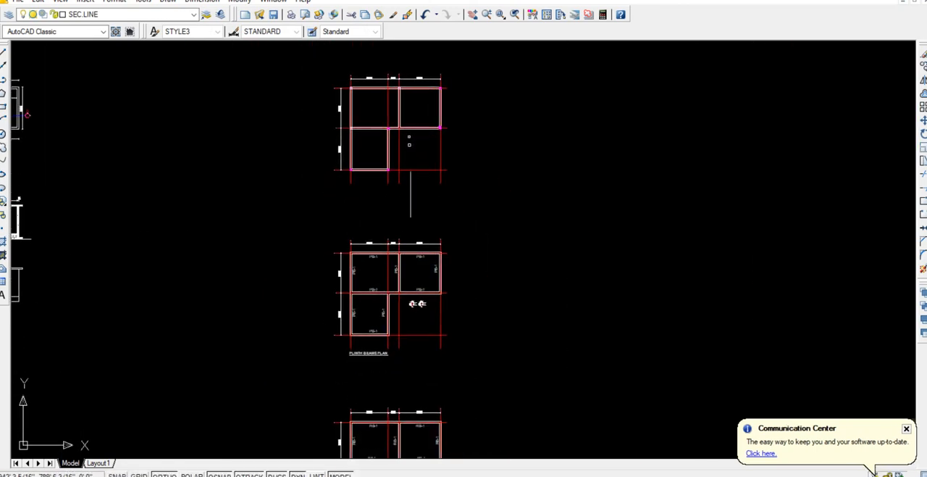
{"action": "left_click", "coordinate": [374, 352]}
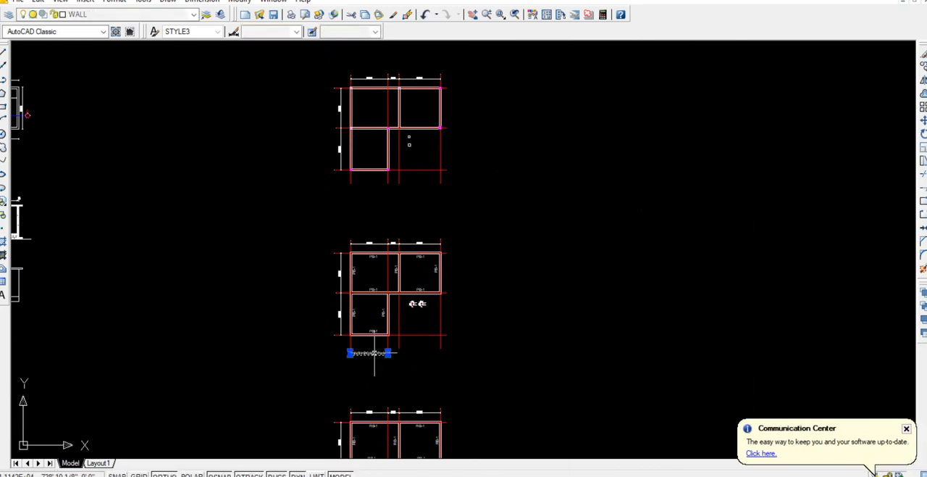
{"action": "key", "text": "ctrl+v"}
{"action": "key", "text": "Return"}
{"action": "scroll", "coordinate": [418, 150], "scroll_direction": "up", "scroll_amount": 8}
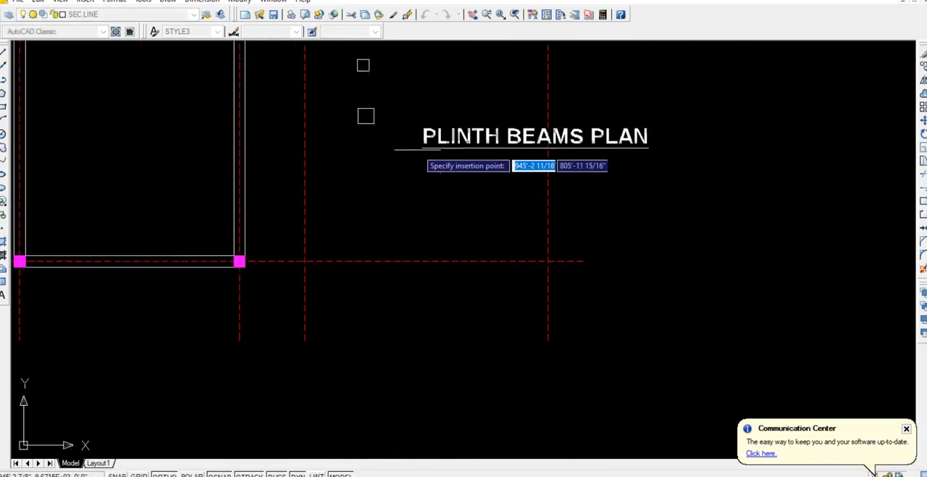
{"action": "left_click", "coordinate": [353, 161]}
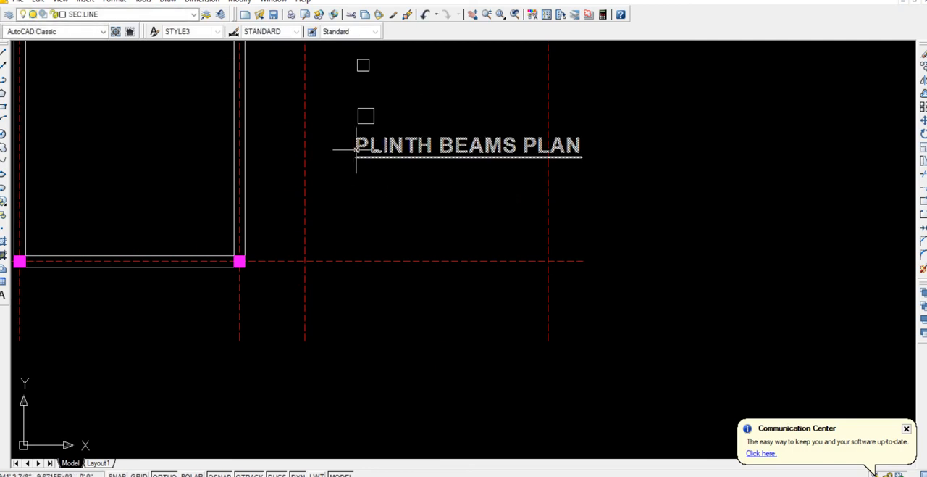
Replace the pasted title's text with COL - C1 and set its text height to 2".
{"action": "double_click", "coordinate": [356, 153]}
{"action": "key", "text": "Delete"}
{"action": "key", "text": "Delete"}
{"action": "key", "text": "Delete"}
{"action": "key", "text": "Delete"}
{"action": "key", "text": "Delete"}
{"action": "key", "text": "Delete"}
{"action": "key", "text": "Delete"}
{"action": "key", "text": "Delete"}
{"action": "key", "text": "Delete"}
{"action": "key", "text": "Delete"}
{"action": "key", "text": "Delete"}
{"action": "key", "text": "Delete"}
{"action": "key", "text": "Delete"}
{"action": "key", "text": "Delete"}
{"action": "key", "text": "Delete"}
{"action": "key", "text": "Delete"}
{"action": "key", "text": "Delete"}
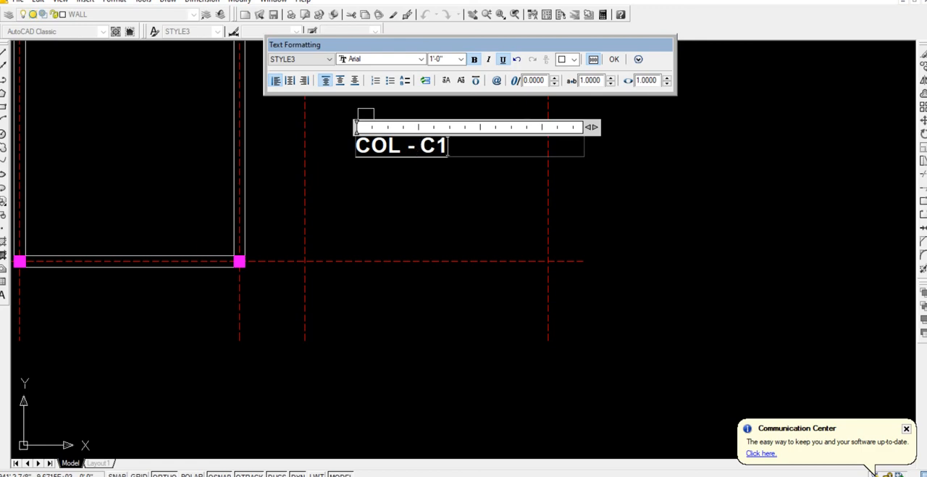
{"action": "key", "text": "ctrl+a"}
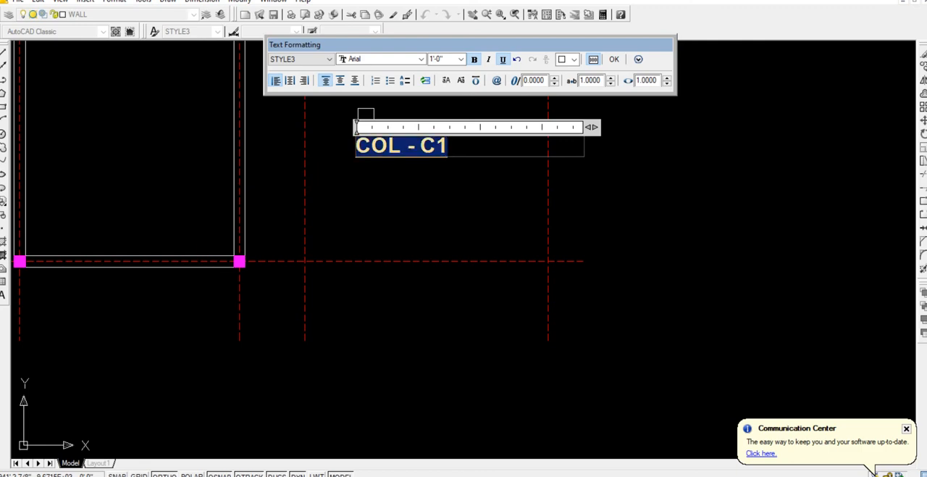
{"action": "left_click", "coordinate": [439, 59]}
{"action": "key", "text": "Return"}
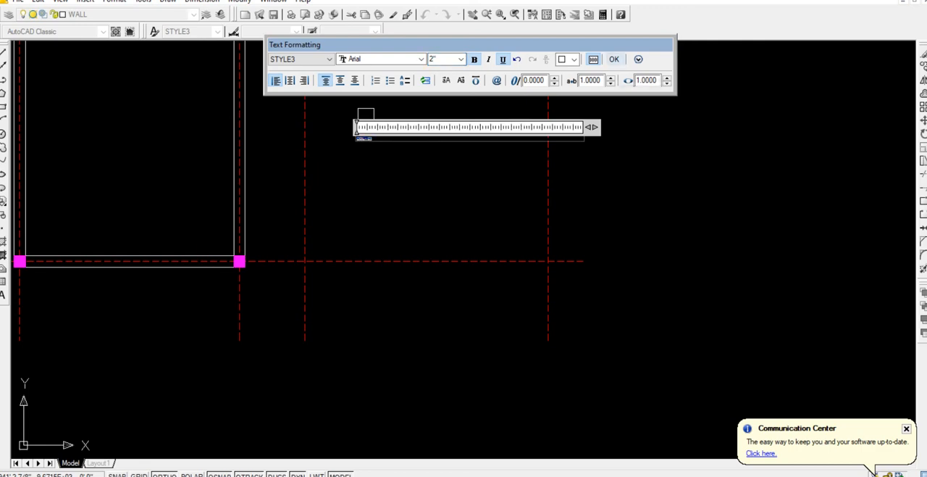
{"action": "left_click", "coordinate": [405, 114]}
Move the COL - C1 label up close beneath the 12" square.
{"action": "scroll", "coordinate": [346, 139], "scroll_direction": "up", "scroll_amount": 8}
{"action": "left_click", "coordinate": [369, 104]}
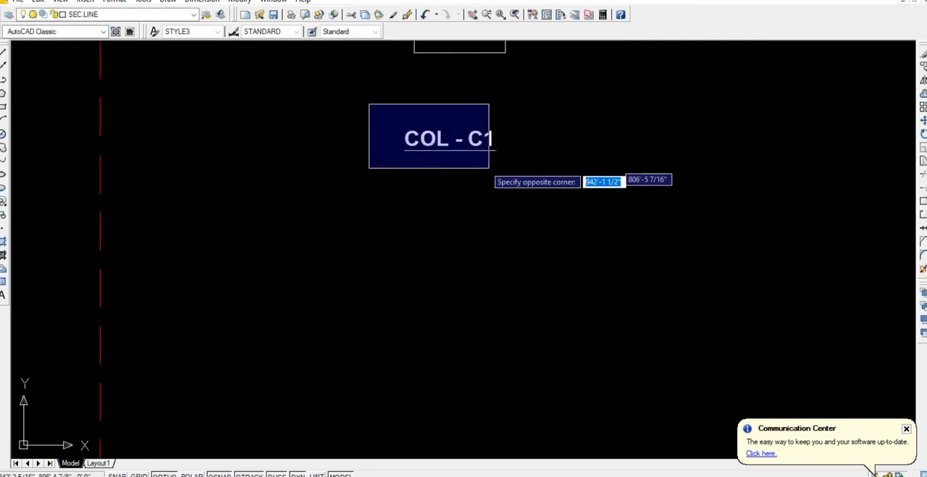
{"action": "left_click", "coordinate": [490, 168]}
{"action": "type", "text": "m"}
{"action": "key", "text": "Return"}
{"action": "middle_click_drag", "start_coordinate": [507, 217], "coordinate": [490, 326]}
{"action": "left_click", "coordinate": [490, 320]}
{"action": "left_click", "coordinate": [490, 274]}
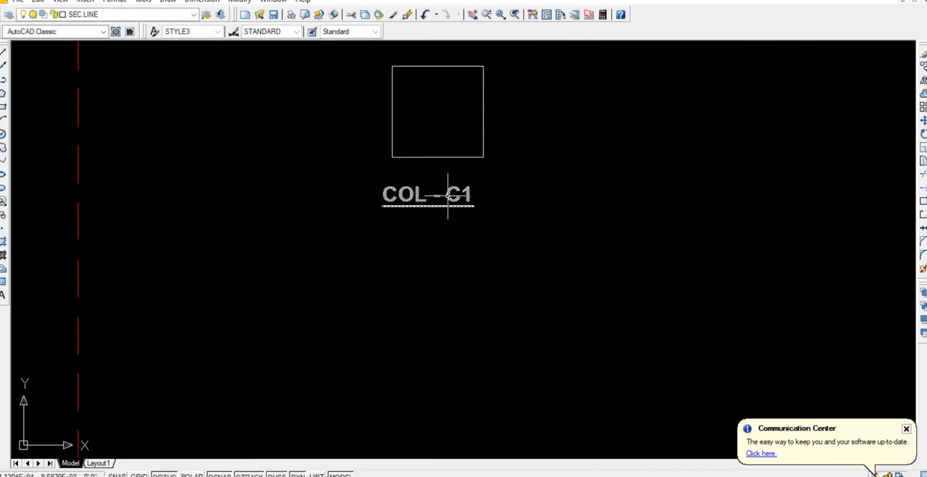
Shift the COL - C1 label slightly right so it lines up with the 12" square above it.
{"action": "left_click", "coordinate": [447, 194]}
{"action": "type", "text": "m"}
{"action": "key", "text": "Return"}
{"action": "left_click", "coordinate": [428, 293]}
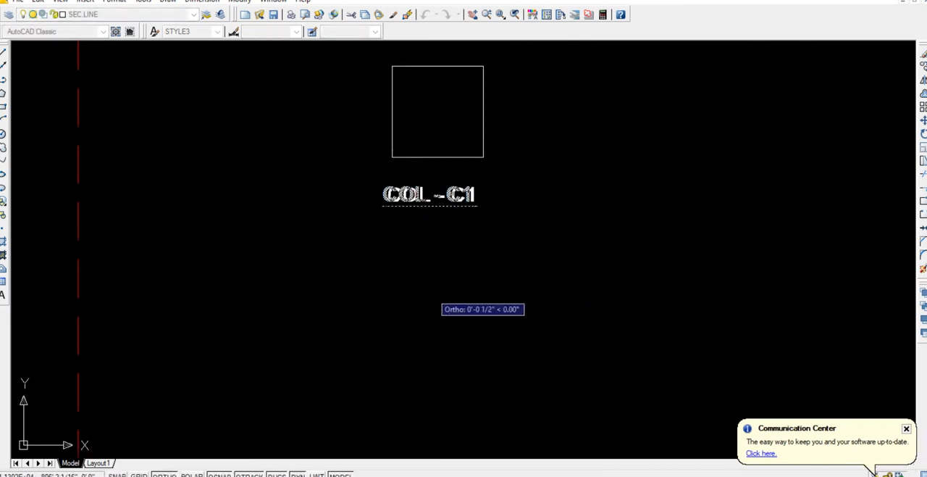
{"action": "left_click", "coordinate": [438, 293]}
Copy the COL - C1 label about 3'-3" straight up to beneath the 9" square.
{"action": "left_click", "coordinate": [428, 196]}
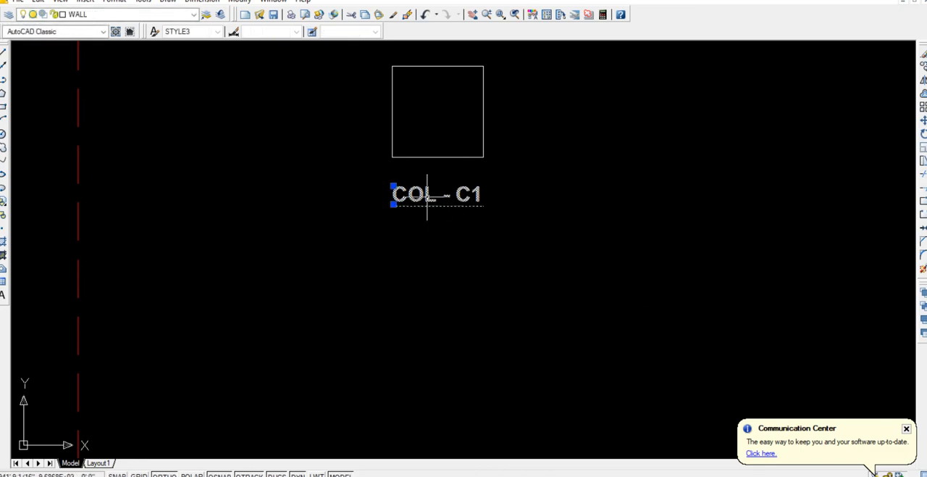
{"action": "type", "text": "co"}
{"action": "key", "text": "Return"}
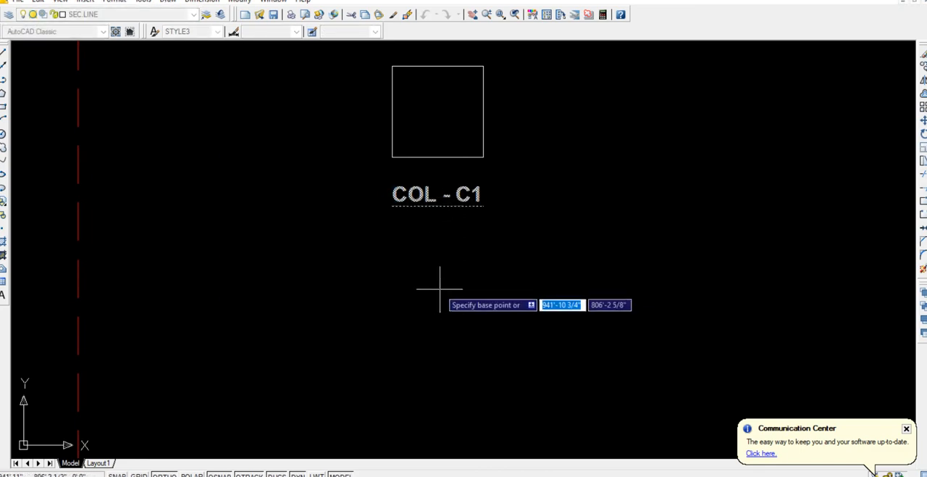
{"action": "scroll", "coordinate": [445, 293], "scroll_direction": "down", "scroll_amount": 4}
{"action": "middle_click_drag", "start_coordinate": [466, 295], "coordinate": [452, 344]}
{"action": "left_click", "coordinate": [509, 327]}
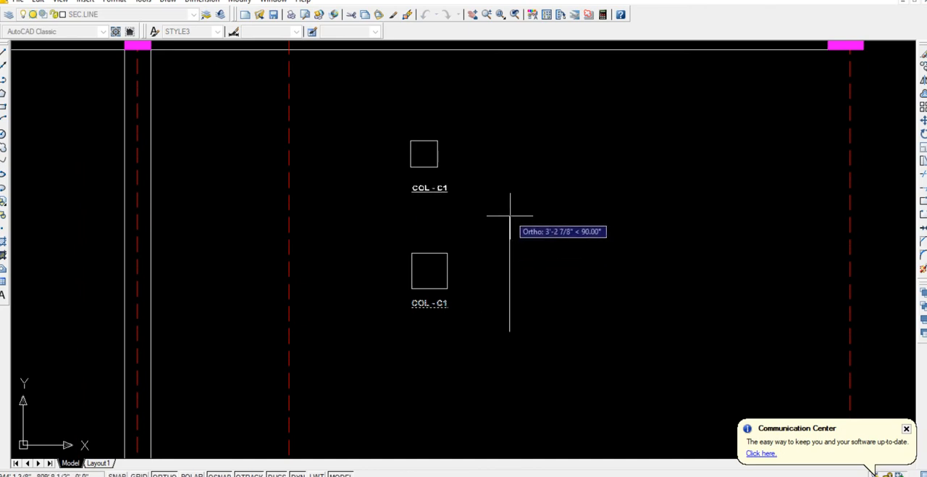
{"action": "left_click", "coordinate": [509, 212]}
Try to shift the copied COL - C1 label left under the 9" square.
{"action": "scroll", "coordinate": [425, 177], "scroll_direction": "up", "scroll_amount": 5}
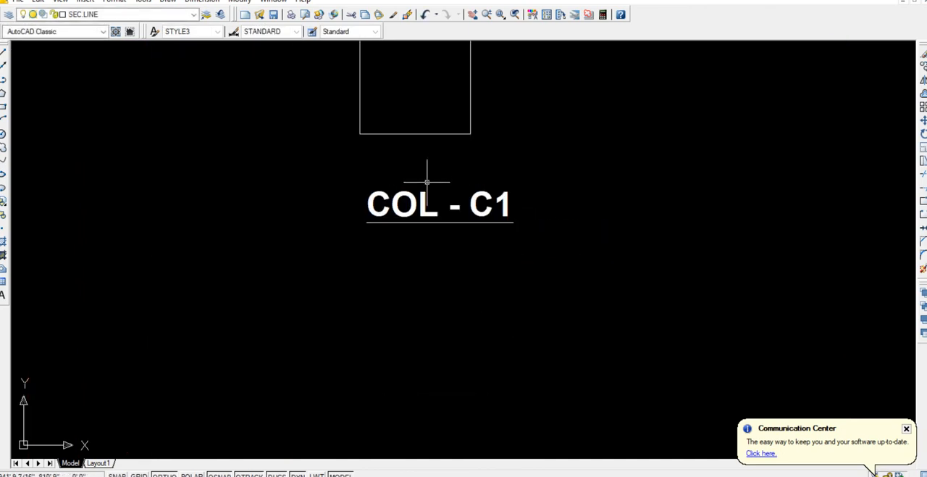
{"action": "left_click", "coordinate": [424, 196]}
{"action": "type", "text": "m"}
{"action": "key", "text": "Return"}
{"action": "left_click", "coordinate": [520, 278]}
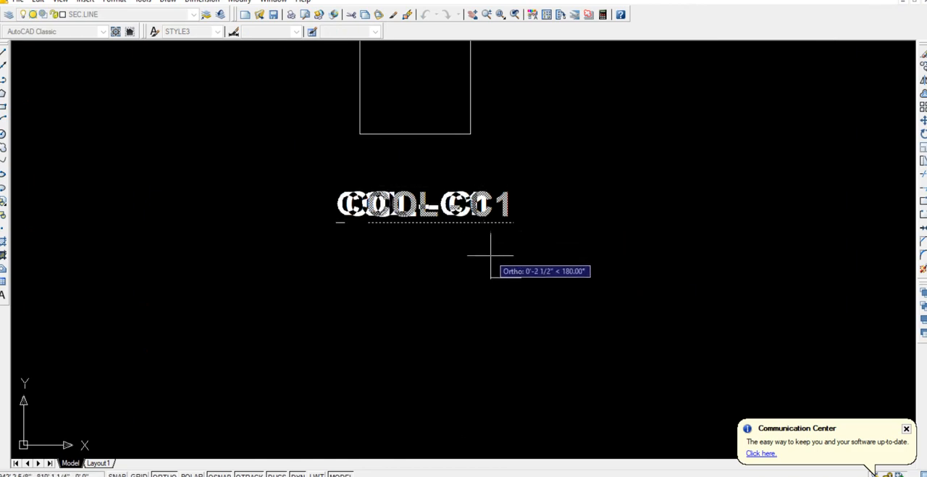
{"action": "key", "text": "Escape"}
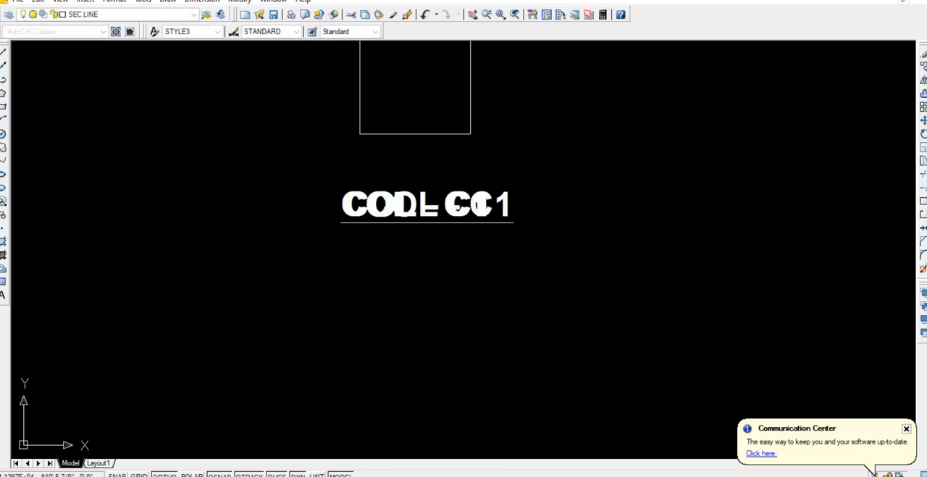
Delete the stray overlapping COL - C1 labels beneath the 9" square, keeping only the rightmost one.
{"action": "left_click", "coordinate": [479, 205]}
{"action": "key", "text": "Delete"}
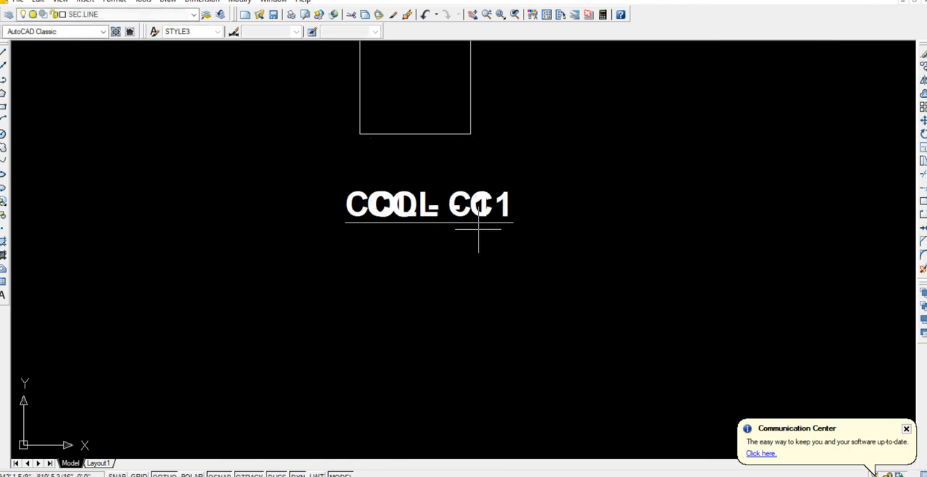
{"action": "left_click", "coordinate": [480, 217]}
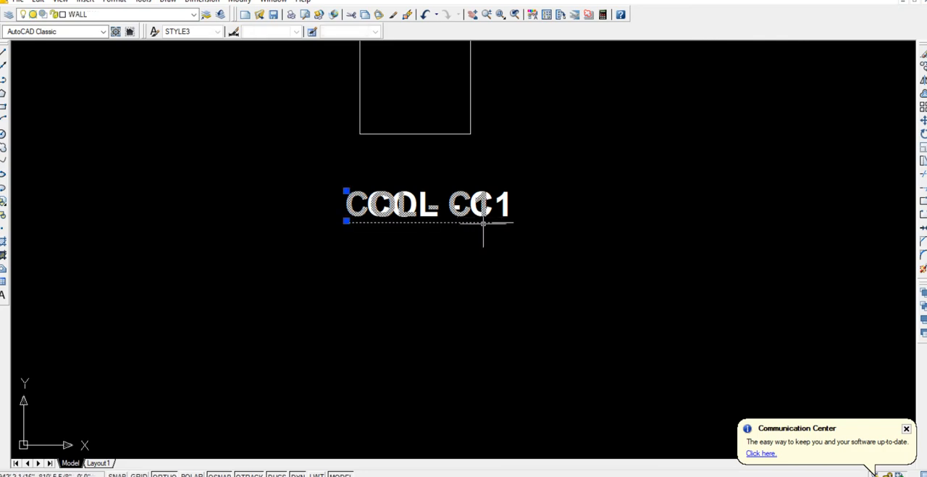
{"action": "key", "text": "Delete"}
{"action": "left_click", "coordinate": [478, 250]}
Move the remaining COL - C1 label left so it is centred beneath the 9" square.
{"action": "left_click", "coordinate": [451, 194]}
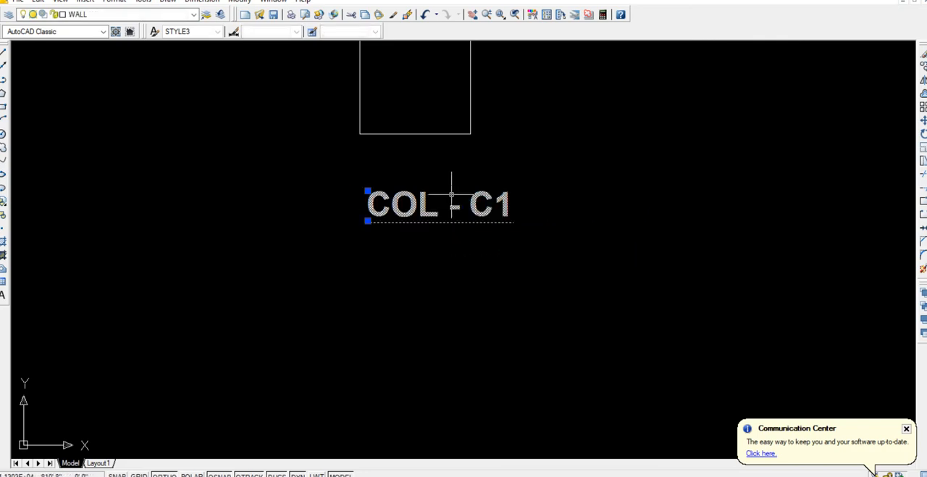
{"action": "key", "text": "m"}
{"action": "key", "text": "Return"}
{"action": "left_click", "coordinate": [511, 265]}
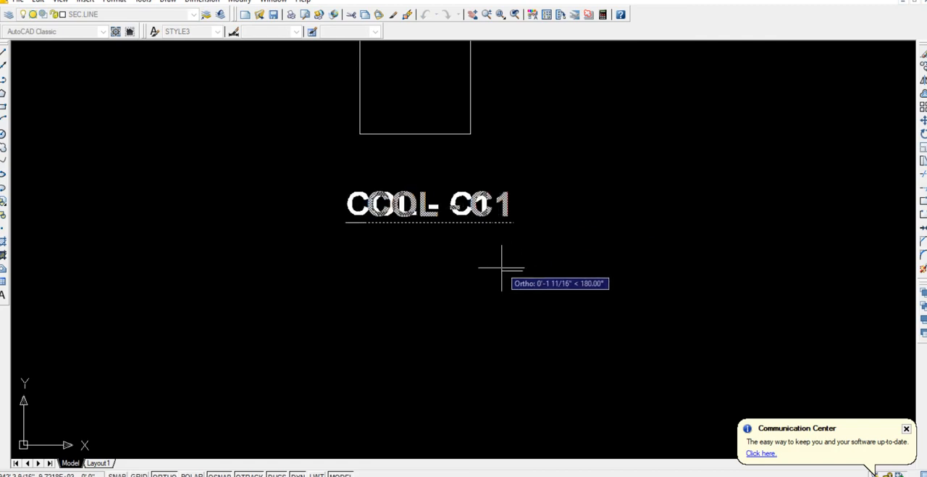
{"action": "left_click", "coordinate": [497, 262]}
Change the label beneath the 9" square to COL - C2.
{"action": "double_click", "coordinate": [483, 219]}
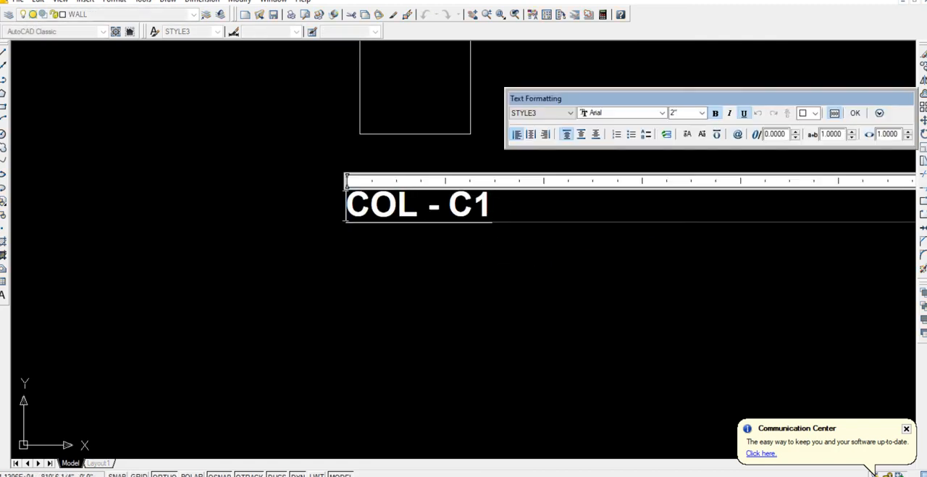
{"action": "type", "text": "2"}
{"action": "left_click", "coordinate": [534, 279]}
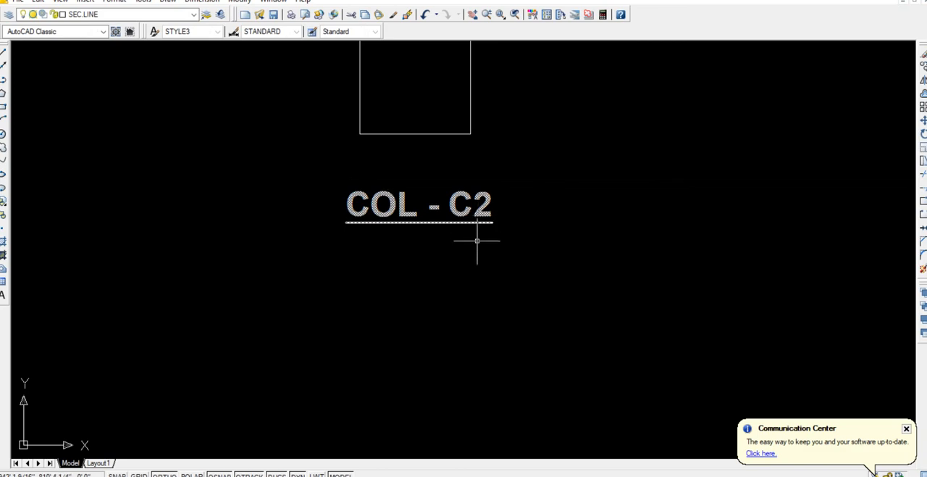
Offset the 9" square above the COL - C2 label inward by 1 1/2".
{"action": "middle_click_drag", "start_coordinate": [472, 232], "coordinate": [515, 399]}
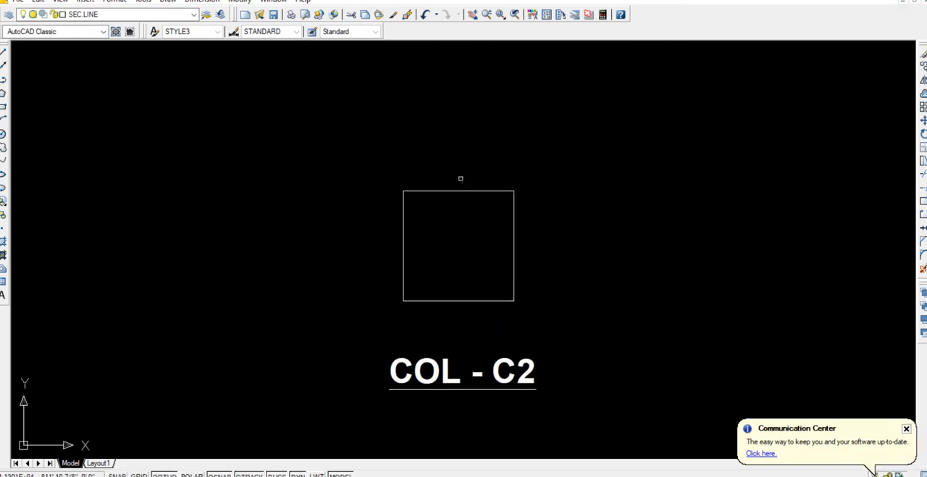
{"action": "left_click", "coordinate": [528, 207]}
{"action": "left_click", "coordinate": [503, 182]}
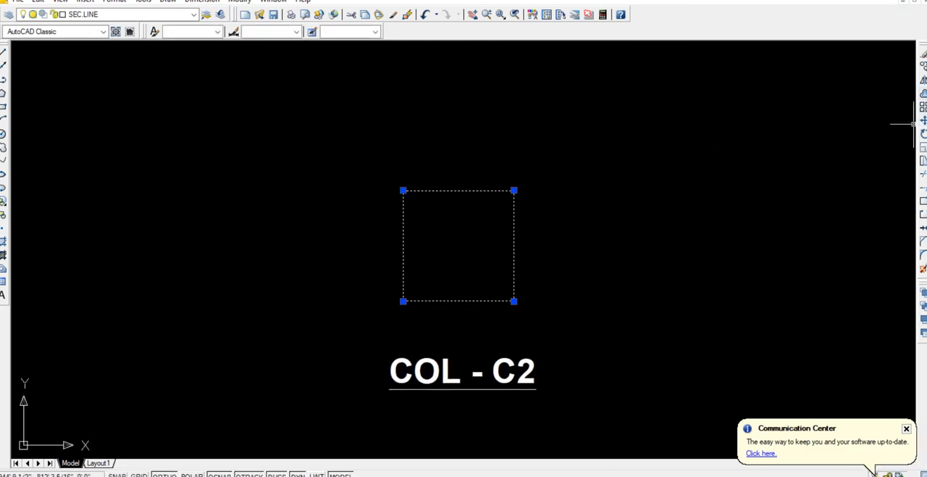
{"action": "left_click", "coordinate": [923, 93]}
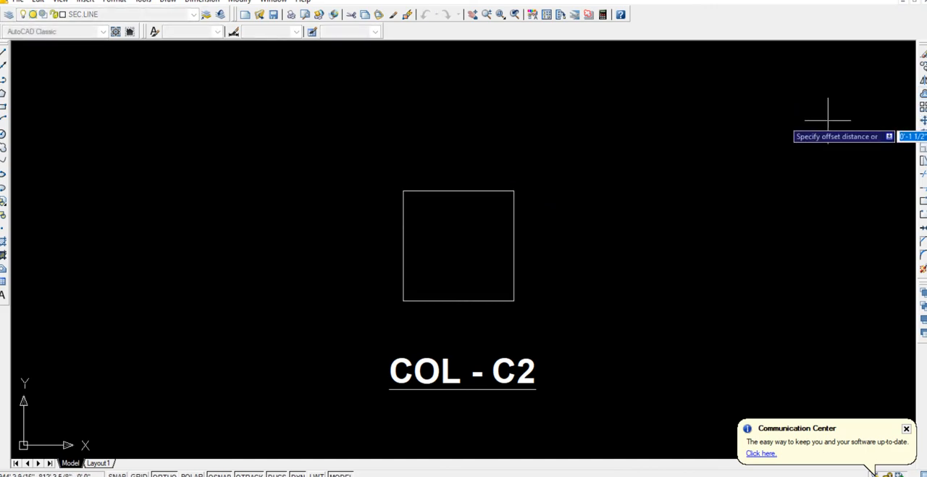
{"action": "type", "text": "1.5"}
{"action": "key", "text": "Return"}
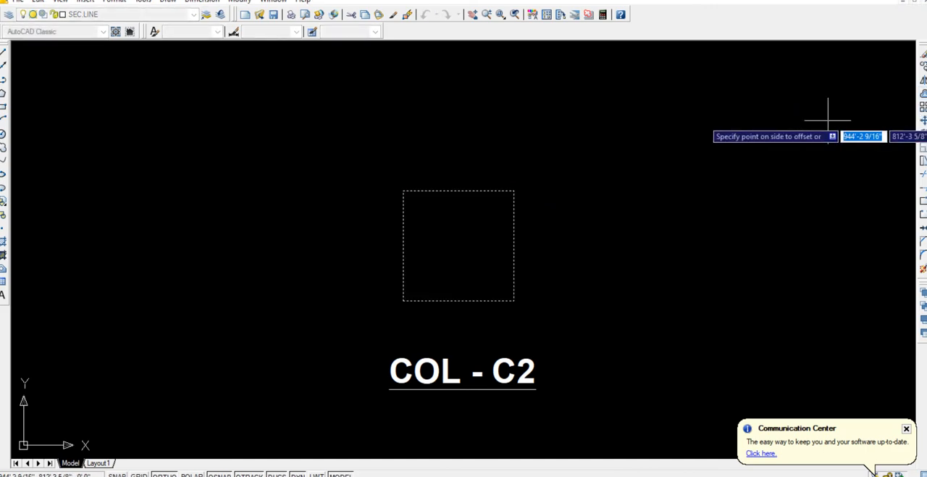
{"action": "left_click", "coordinate": [451, 253]}
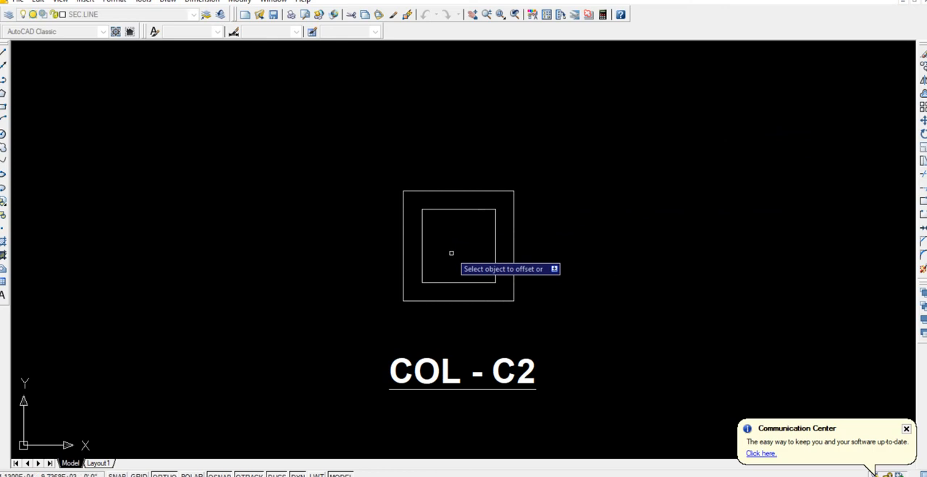
Offset the square above the COL - C1 label inward by 1 1/2".
{"action": "scroll", "coordinate": [451, 253], "scroll_direction": "down", "scroll_amount": 4}
{"action": "key", "text": "Escape"}
{"action": "middle_click_drag", "start_coordinate": [484, 418], "coordinate": [470, 232]}
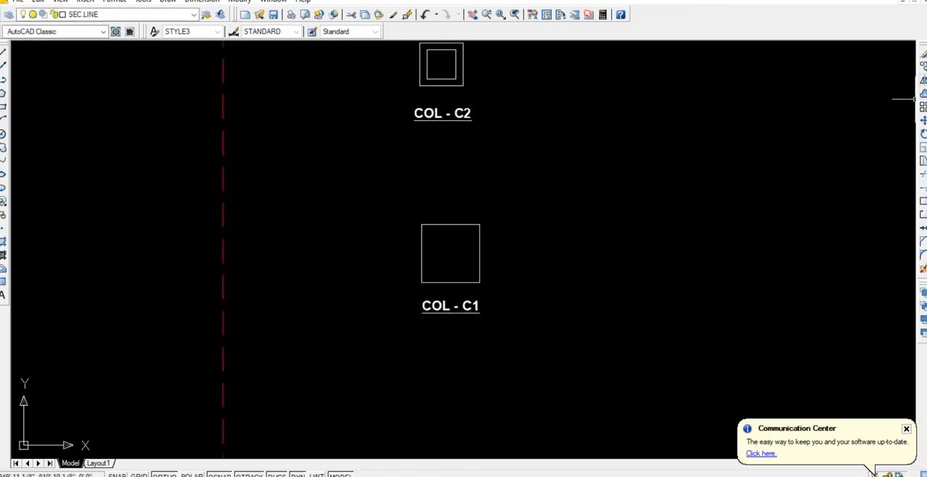
{"action": "key", "text": "Return"}
{"action": "key", "text": "Return"}
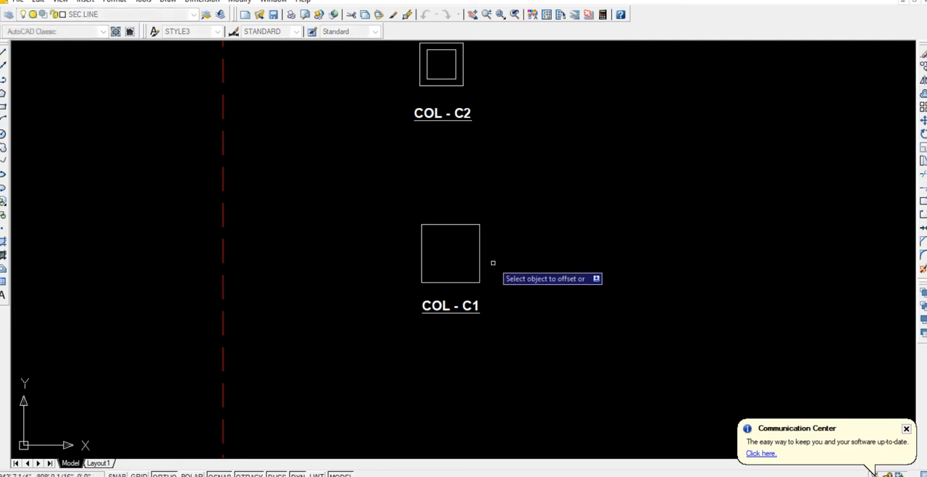
{"action": "left_click", "coordinate": [481, 259]}
{"action": "left_click", "coordinate": [454, 261]}
{"action": "key", "text": "Return"}
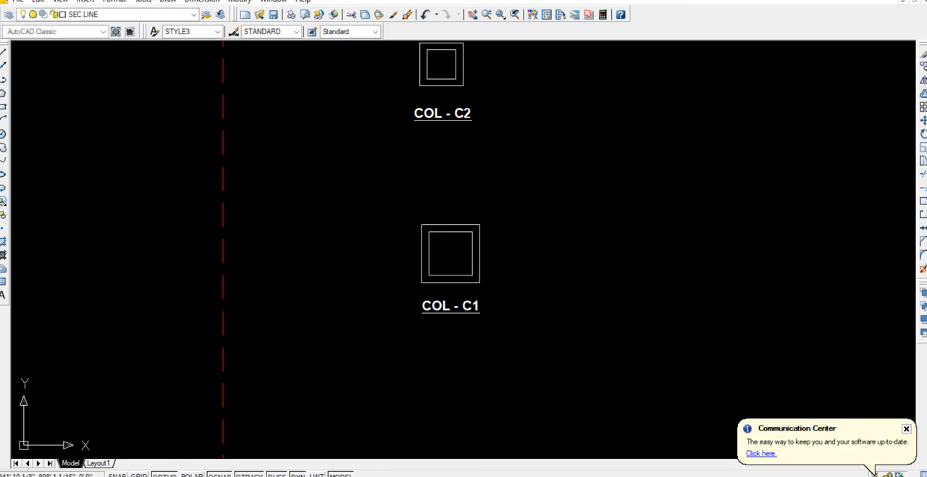
Put the inner squares of both column sections, COL - C1 and COL - C2, on the THICK layer.
{"action": "left_click", "coordinate": [472, 279]}
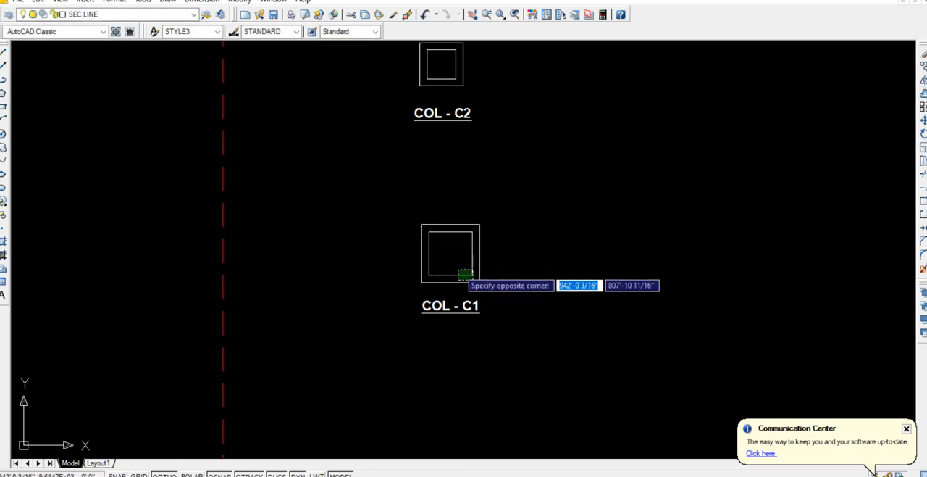
{"action": "left_click", "coordinate": [460, 267]}
{"action": "middle_click_drag", "start_coordinate": [454, 166], "coordinate": [438, 251]}
{"action": "scroll", "coordinate": [441, 160], "scroll_direction": "up", "scroll_amount": 2}
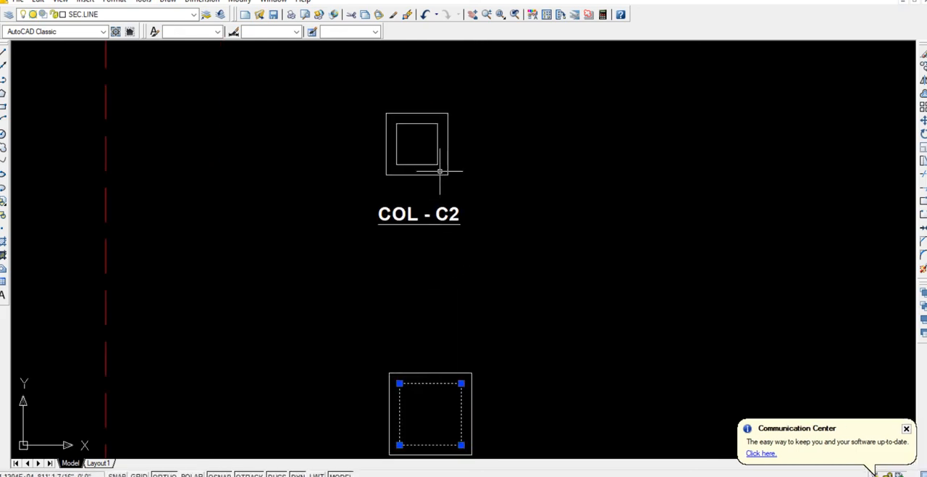
{"action": "left_click", "coordinate": [442, 174]}
{"action": "left_click", "coordinate": [429, 155]}
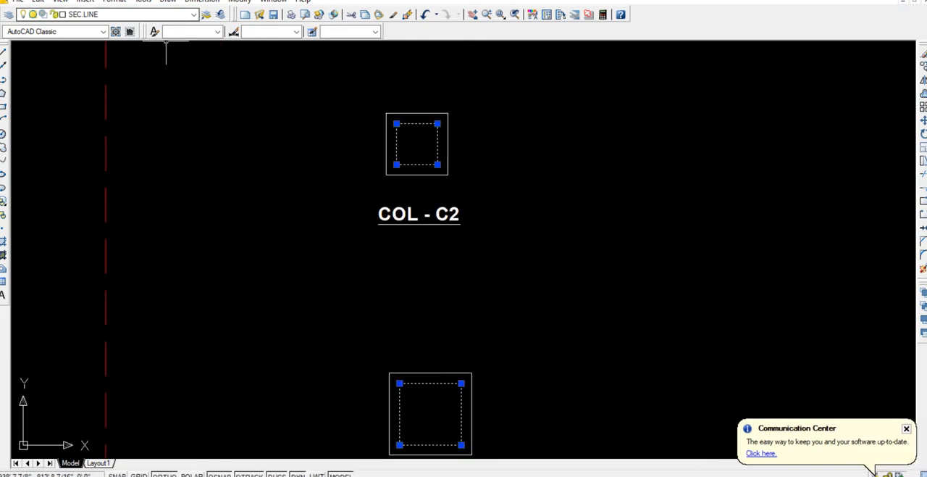
{"action": "left_click", "coordinate": [130, 15]}
{"action": "left_click", "coordinate": [101, 227]}
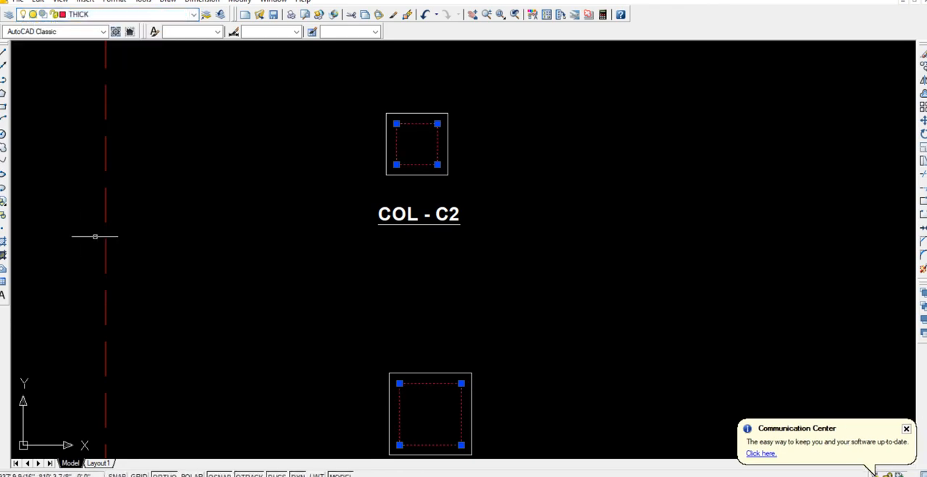
{"action": "key", "text": "Escape"}
Copy the PB-1 ENDS bar labels, leader arrows and lower-right bar dot to COL - C1, matching the lower-right corner of its inner square.
{"action": "scroll", "coordinate": [443, 283], "scroll_direction": "down", "scroll_amount": 3}
{"action": "middle_click_drag", "start_coordinate": [466, 345], "coordinate": [445, 84]}
{"action": "scroll", "coordinate": [469, 226], "scroll_direction": "down", "scroll_amount": 2}
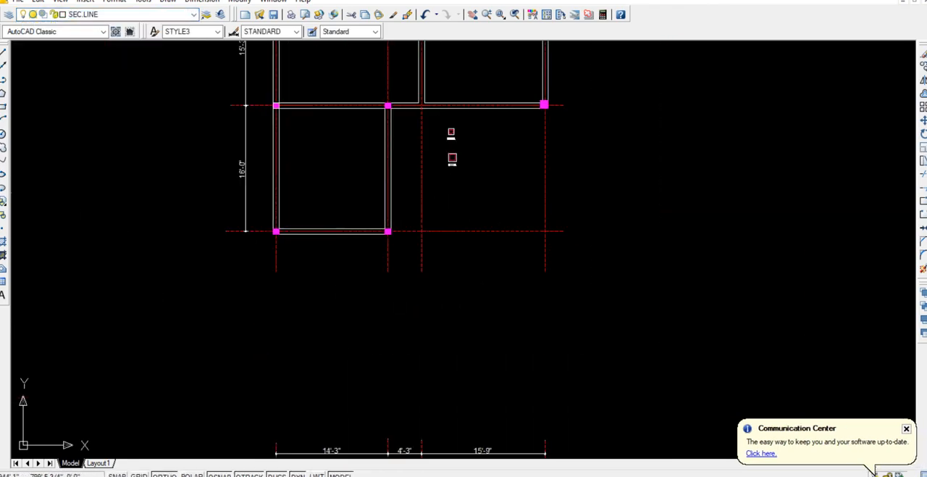
{"action": "middle_click_drag", "start_coordinate": [469, 311], "coordinate": [447, 94]}
{"action": "scroll", "coordinate": [455, 331], "scroll_direction": "down", "scroll_amount": 4}
{"action": "middle_click_drag", "start_coordinate": [449, 369], "coordinate": [418, 308]}
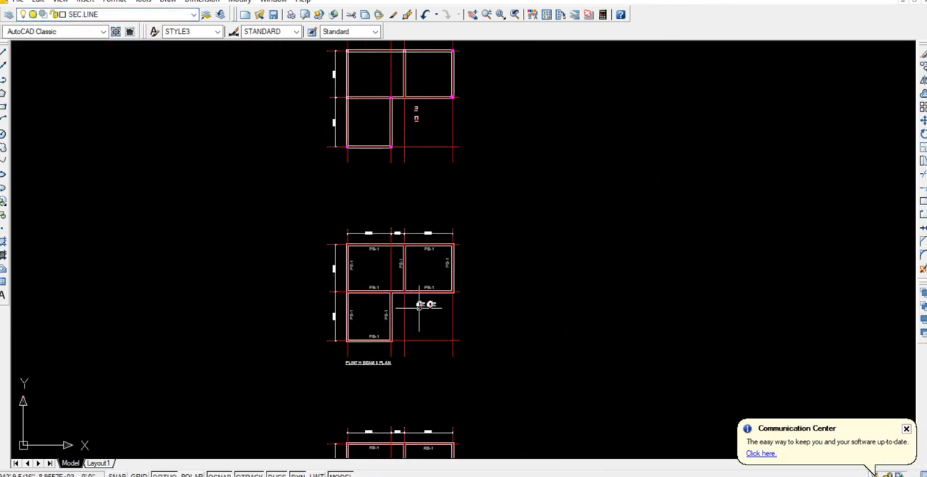
{"action": "scroll", "coordinate": [419, 304], "scroll_direction": "up", "scroll_amount": 10}
{"action": "left_click", "coordinate": [524, 266]}
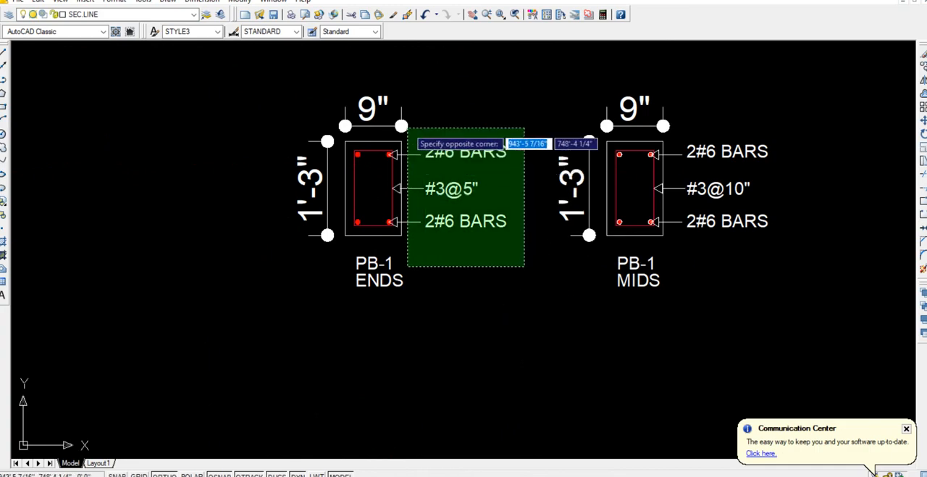
{"action": "left_click", "coordinate": [408, 128]}
{"action": "scroll", "coordinate": [402, 178], "scroll_direction": "up", "scroll_amount": 6}
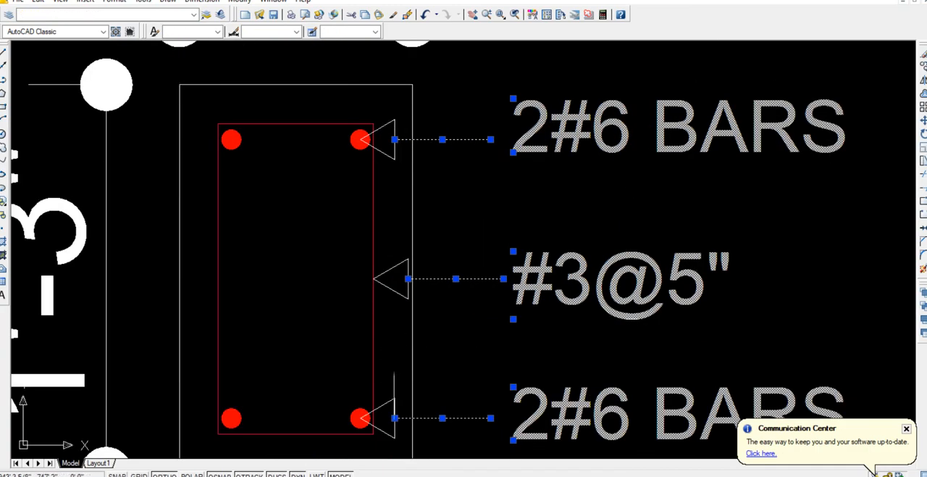
{"action": "left_click", "coordinate": [402, 440]}
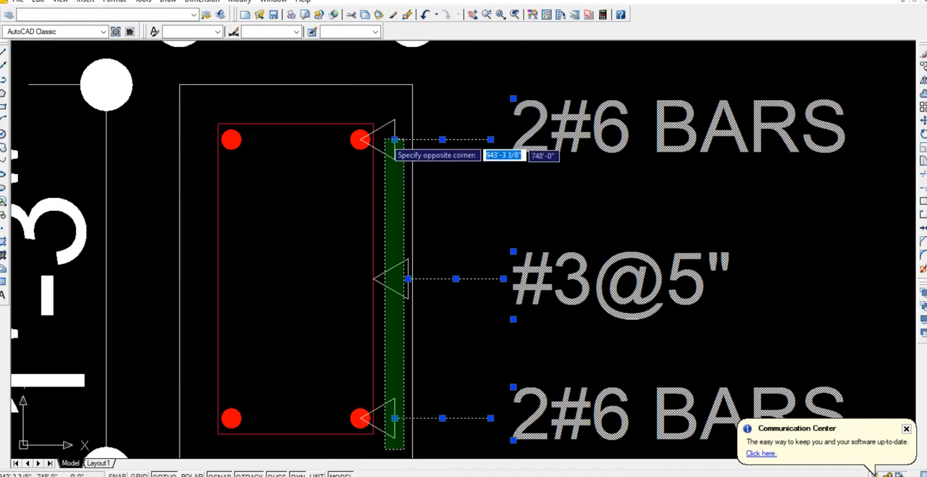
{"action": "left_click", "coordinate": [384, 128]}
{"action": "scroll", "coordinate": [482, 255], "scroll_direction": "down", "scroll_amount": 4}
{"action": "middle_click_drag", "start_coordinate": [465, 355], "coordinate": [437, 272]}
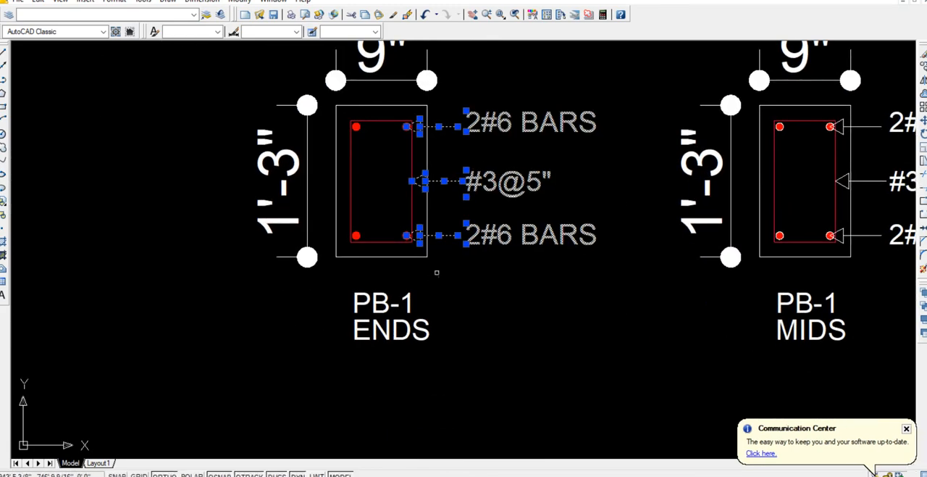
{"action": "scroll", "coordinate": [407, 254], "scroll_direction": "up", "scroll_amount": 6}
{"action": "left_click", "coordinate": [372, 138]}
{"action": "left_click", "coordinate": [444, 223]}
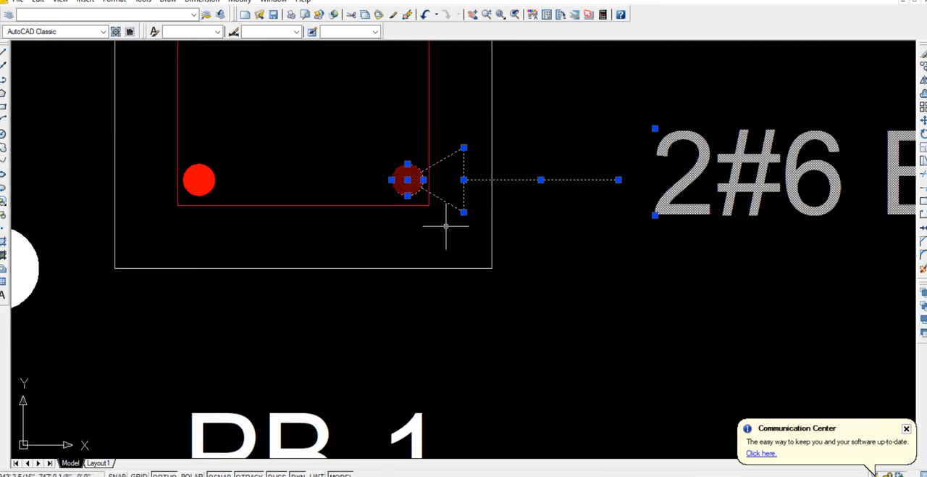
{"action": "type", "text": "co"}
{"action": "key", "text": "Return"}
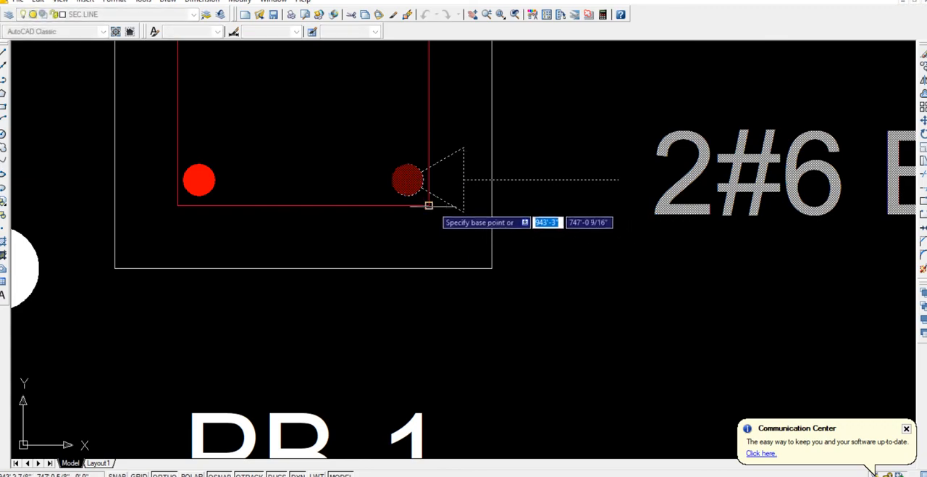
{"action": "left_click", "coordinate": [427, 205]}
{"action": "scroll", "coordinate": [497, 236], "scroll_direction": "down", "scroll_amount": 4}
{"action": "scroll", "coordinate": [496, 241], "scroll_direction": "down", "scroll_amount": 10}
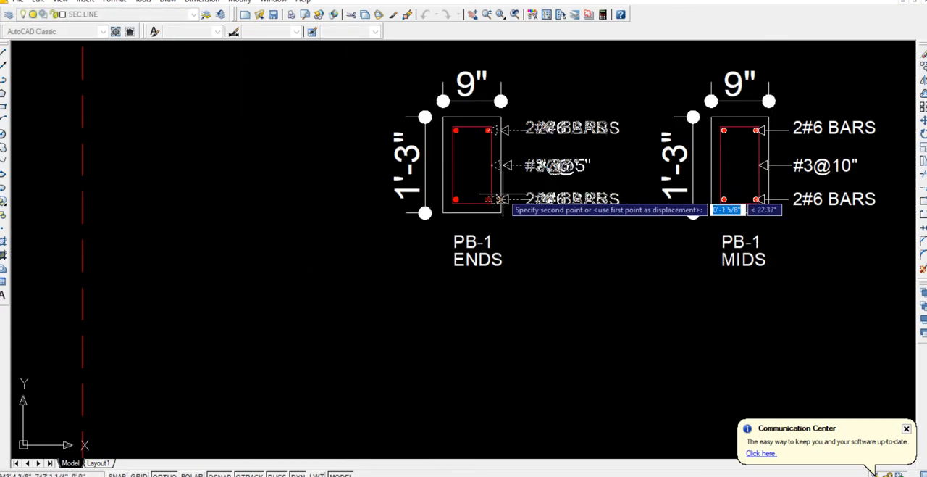
{"action": "scroll", "coordinate": [475, 290], "scroll_direction": "down", "scroll_amount": 2}
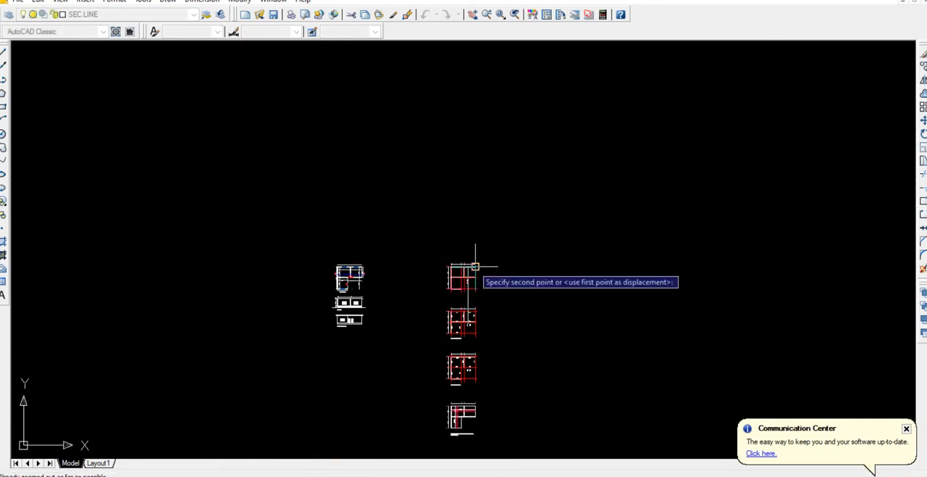
{"action": "scroll", "coordinate": [464, 282], "scroll_direction": "up", "scroll_amount": 8}
{"action": "scroll", "coordinate": [470, 299], "scroll_direction": "up", "scroll_amount": 6}
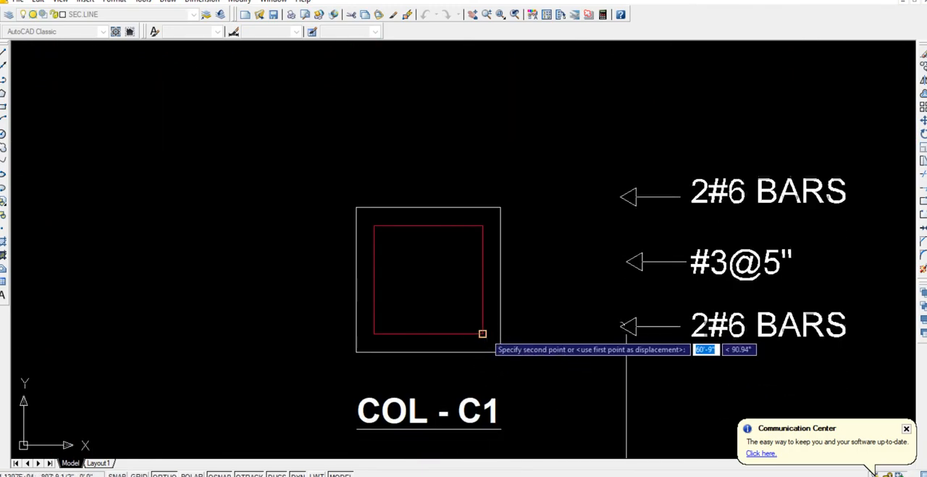
{"action": "left_click", "coordinate": [620, 324]}
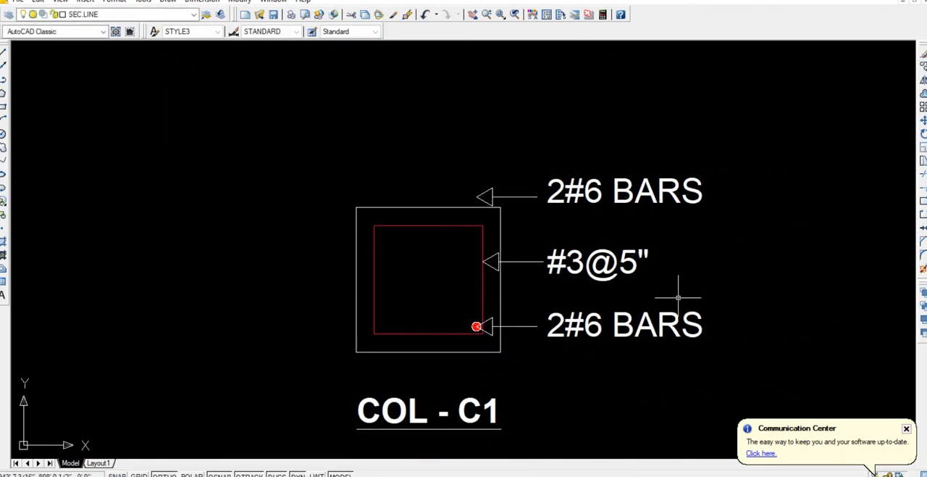
Move the upper 2#6 BARS label and its leader straight down about 2 7/8" to the inner square's upper-right corner in COL - C1.
{"action": "left_click", "coordinate": [620, 215]}
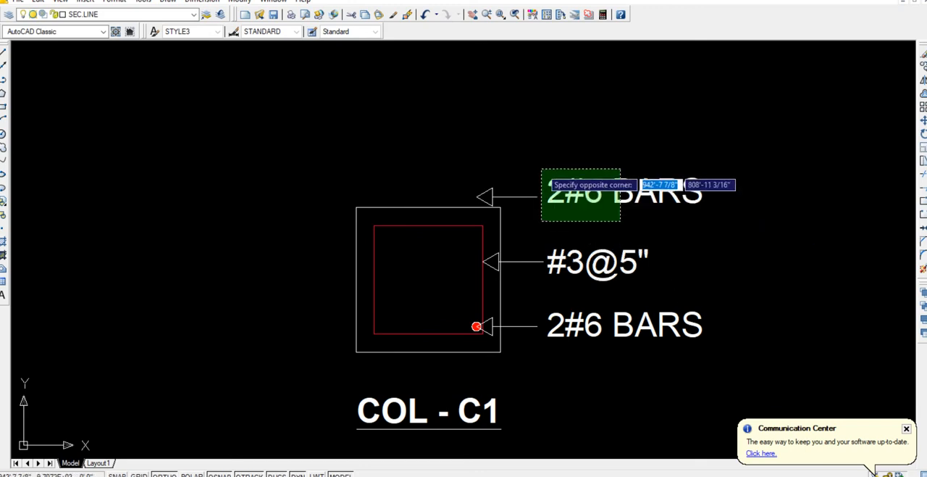
{"action": "left_click", "coordinate": [537, 162]}
{"action": "left_click", "coordinate": [516, 191]}
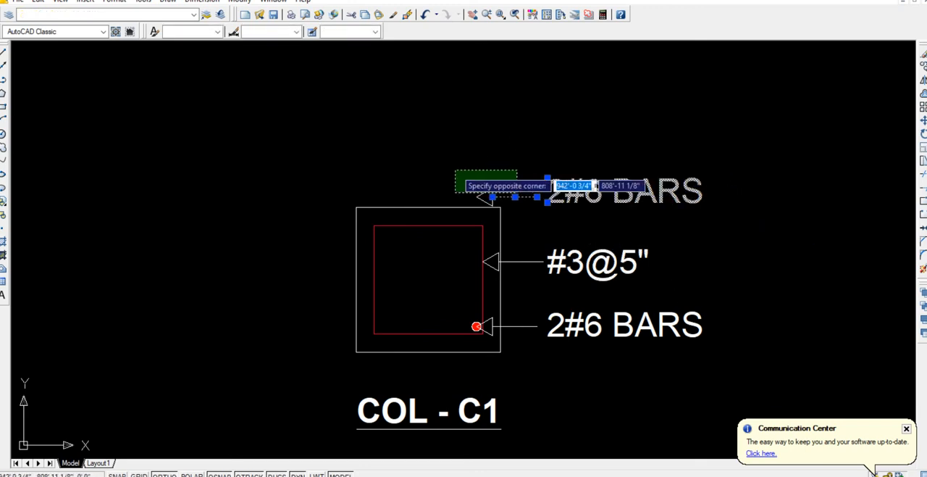
{"action": "left_click", "coordinate": [456, 170]}
{"action": "type", "text": "m"}
{"action": "key", "text": "Return"}
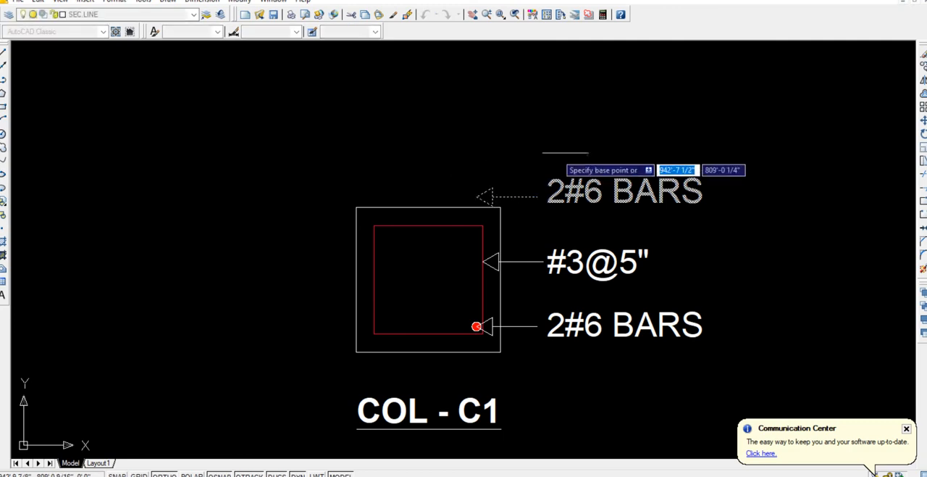
{"action": "left_click", "coordinate": [738, 149]}
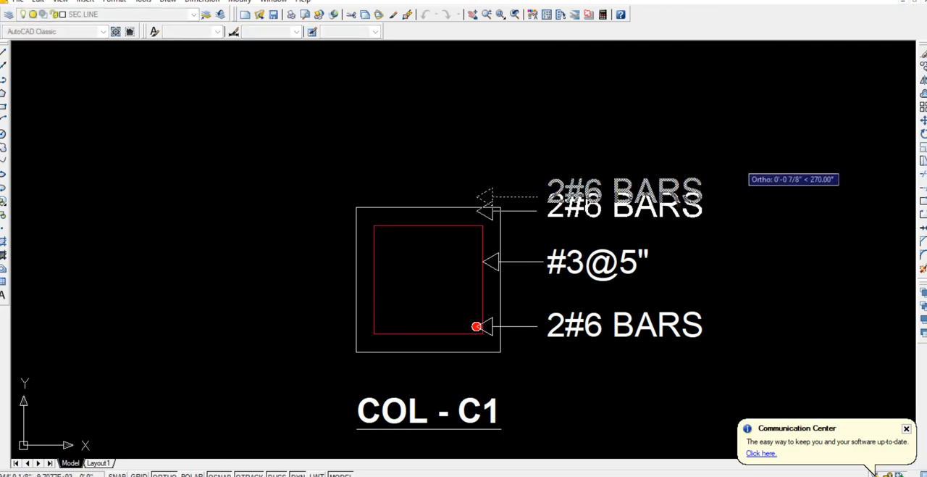
{"action": "left_click", "coordinate": [738, 183]}
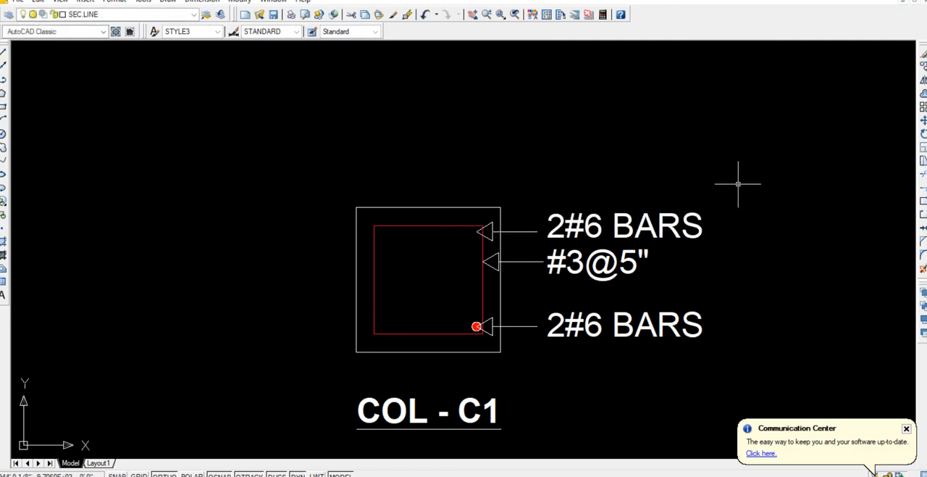
Mirror the lower-right bar dot in COL - C1 about the inner square's vertical centreline, keeping the original.
{"action": "left_click", "coordinate": [468, 310]}
{"action": "left_click", "coordinate": [491, 343]}
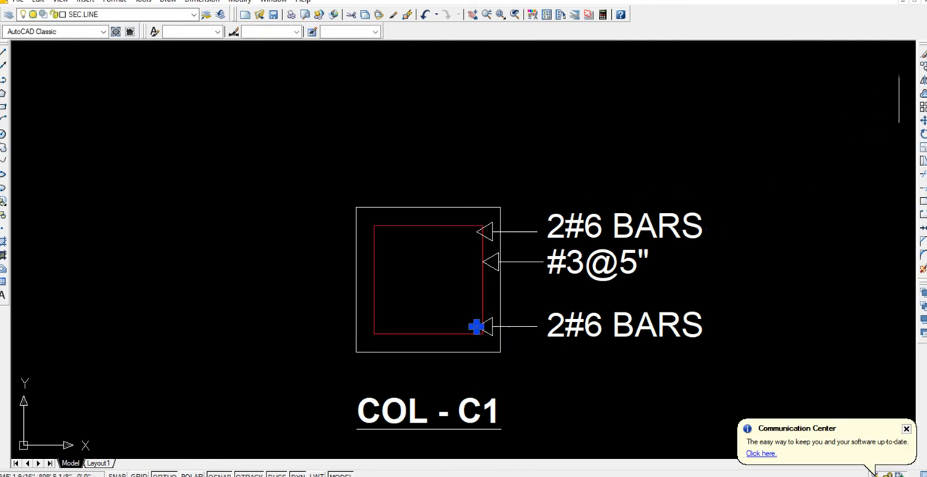
{"action": "type", "text": "mi"}
{"action": "key", "text": "Return"}
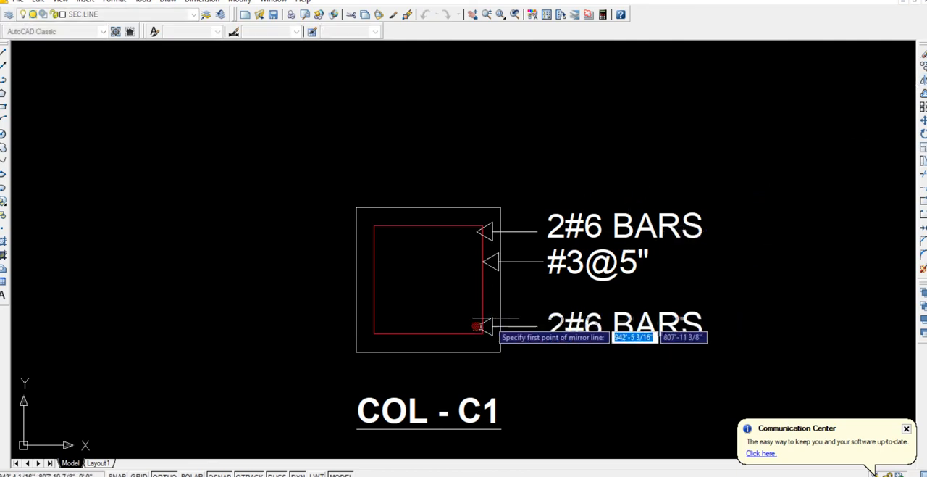
{"action": "left_click", "coordinate": [428, 333]}
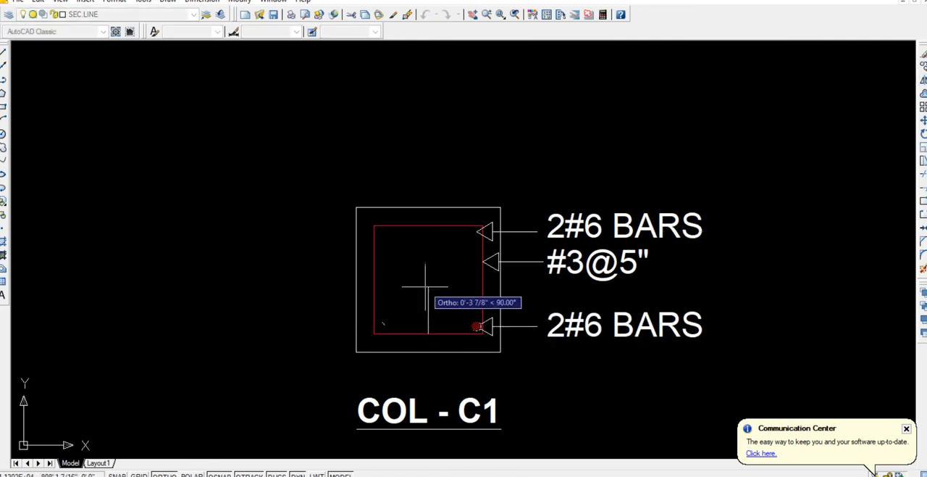
{"action": "left_click", "coordinate": [429, 283]}
{"action": "key", "text": "Return"}
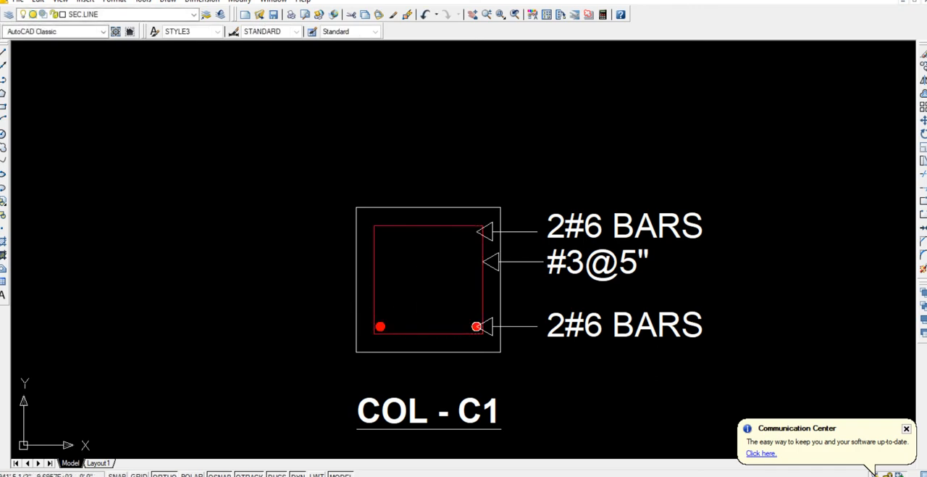
Mirror both lower bar dots in COL - C1 about the inner square's horizontal centreline, keeping the originals.
{"action": "left_click", "coordinate": [367, 308]}
{"action": "left_click", "coordinate": [392, 335]}
{"action": "left_click", "coordinate": [453, 309]}
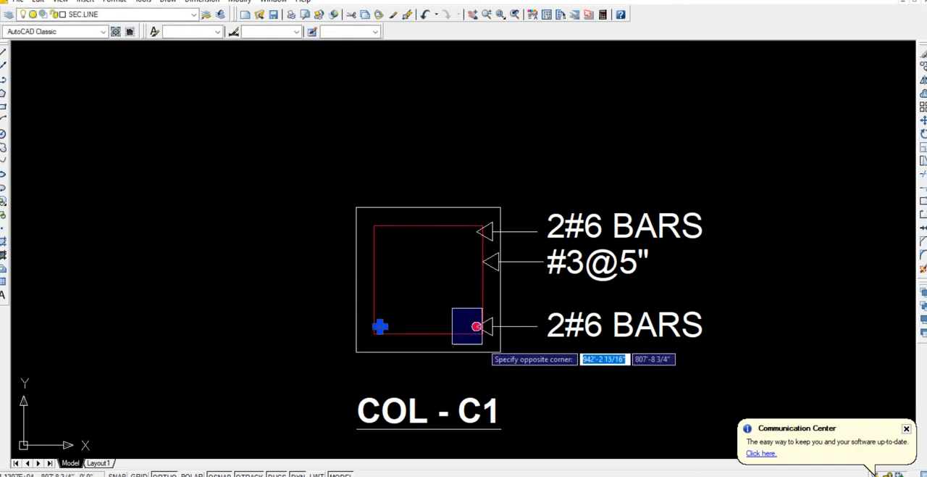
{"action": "left_click", "coordinate": [486, 346]}
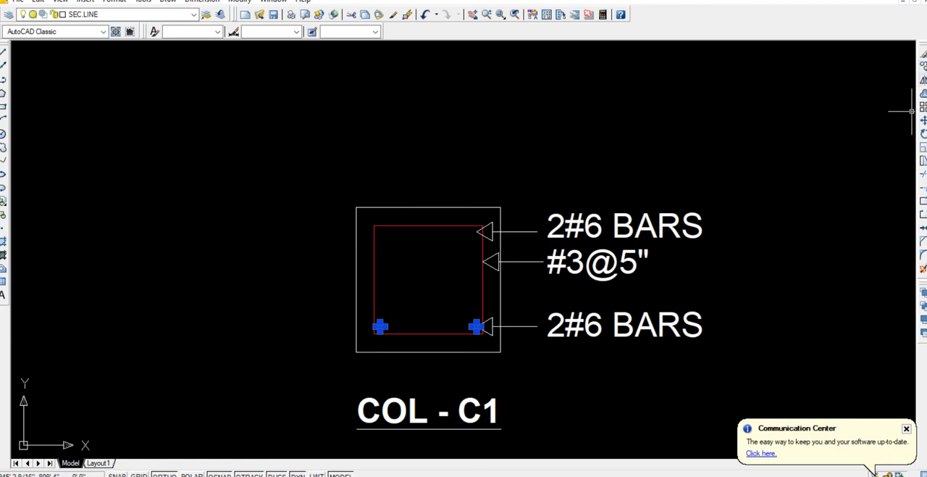
{"action": "left_click", "coordinate": [923, 80]}
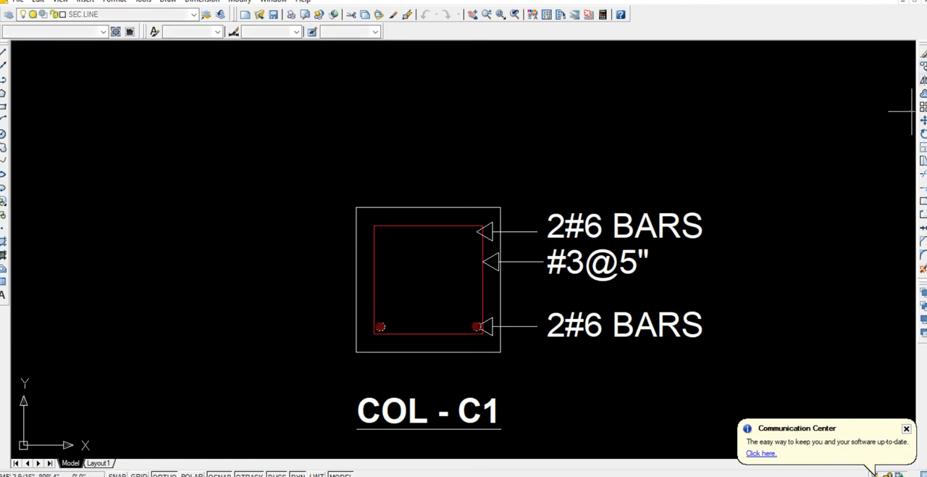
{"action": "left_click", "coordinate": [373, 280]}
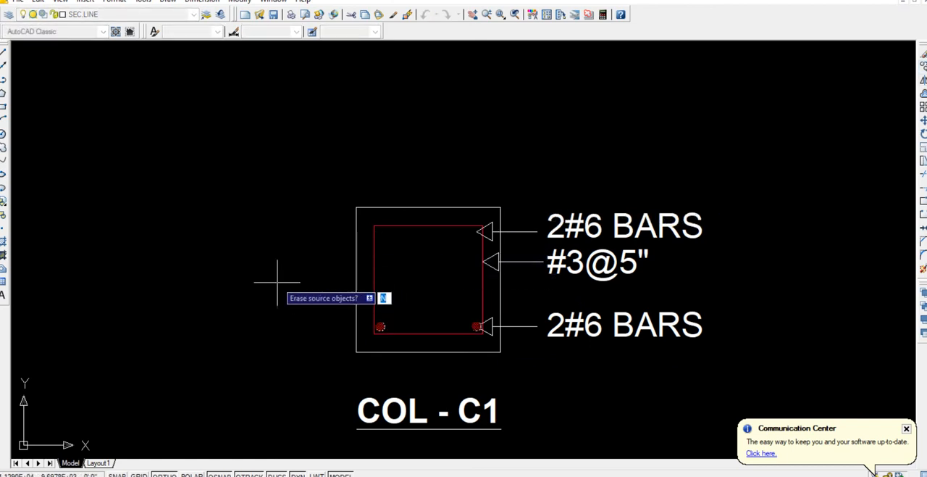
{"action": "key", "text": "Return"}
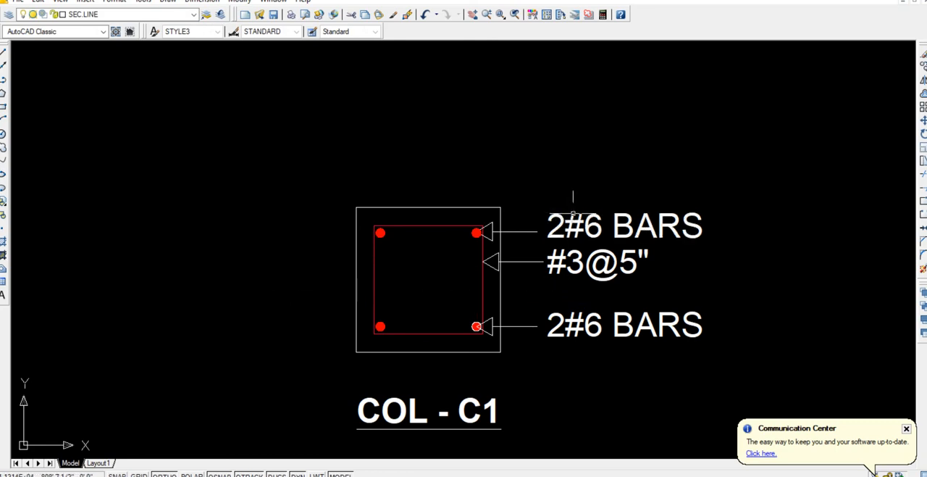
Delete the upper 2#6 BARS label and its leader arrow from the COL - C1 section.
{"action": "left_click", "coordinate": [559, 216]}
{"action": "key", "text": "Delete"}
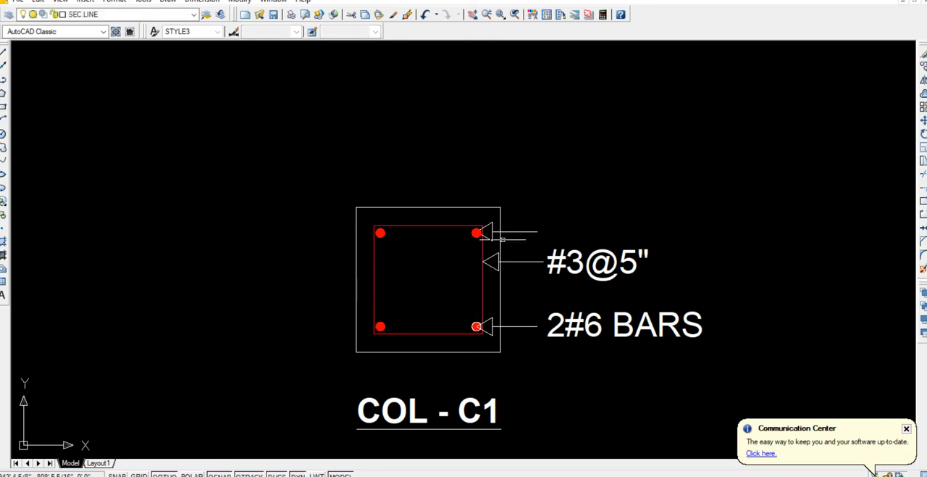
{"action": "left_click", "coordinate": [495, 244]}
{"action": "left_click", "coordinate": [485, 217]}
{"action": "key", "text": "Delete"}
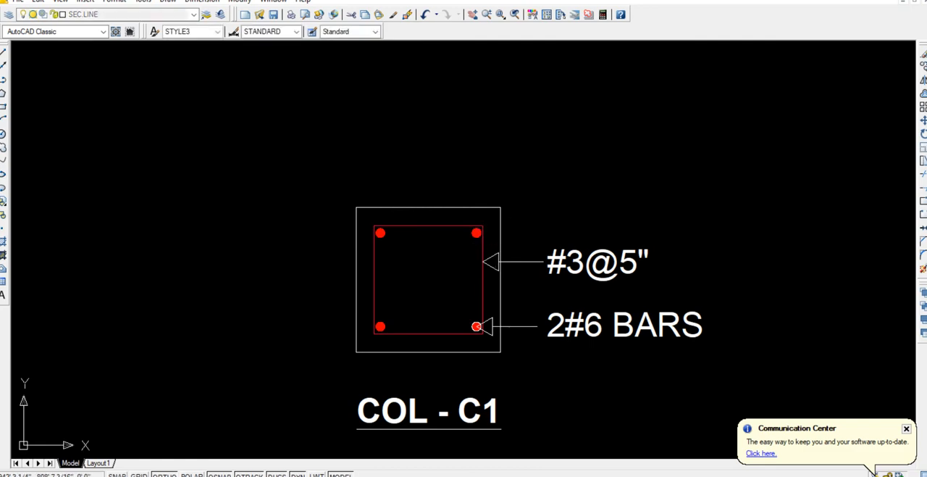
Change the COL - C1 section's bar label to 4#6 BARS and its tie label to #3@6".
{"action": "double_click", "coordinate": [623, 326]}
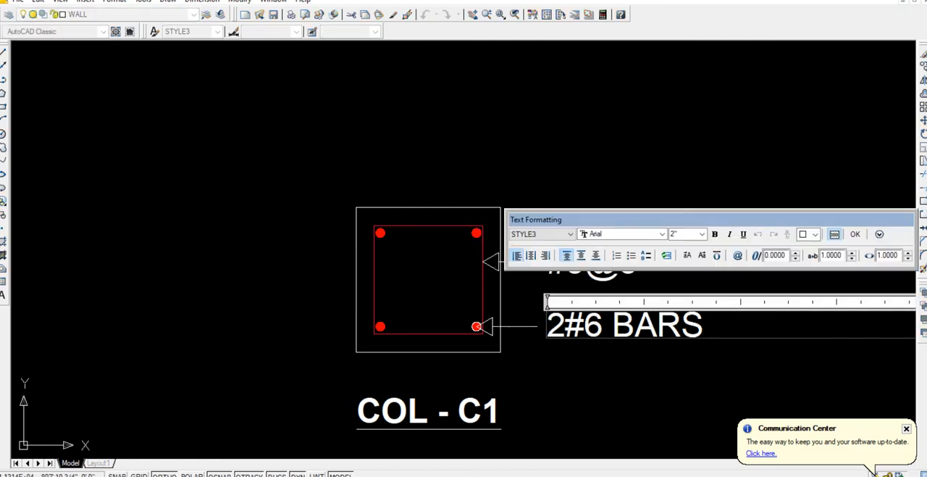
{"action": "type", "text": "4"}
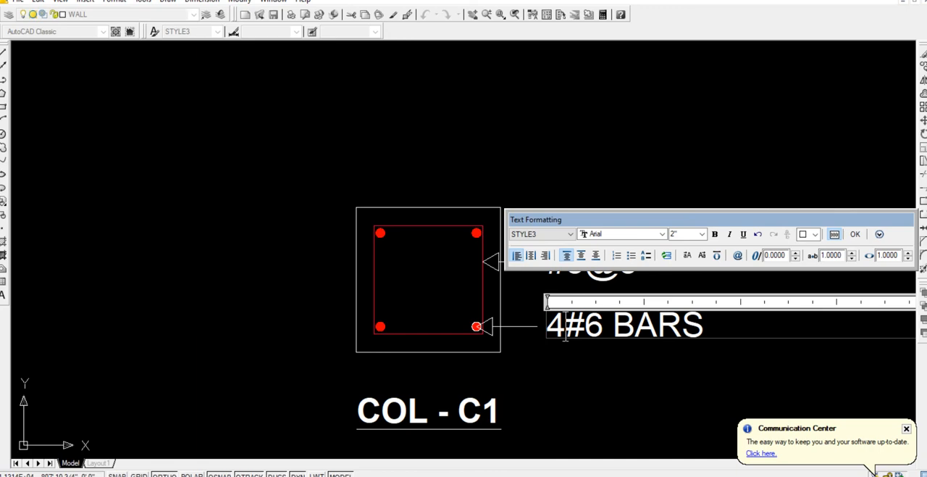
{"action": "left_click", "coordinate": [634, 373]}
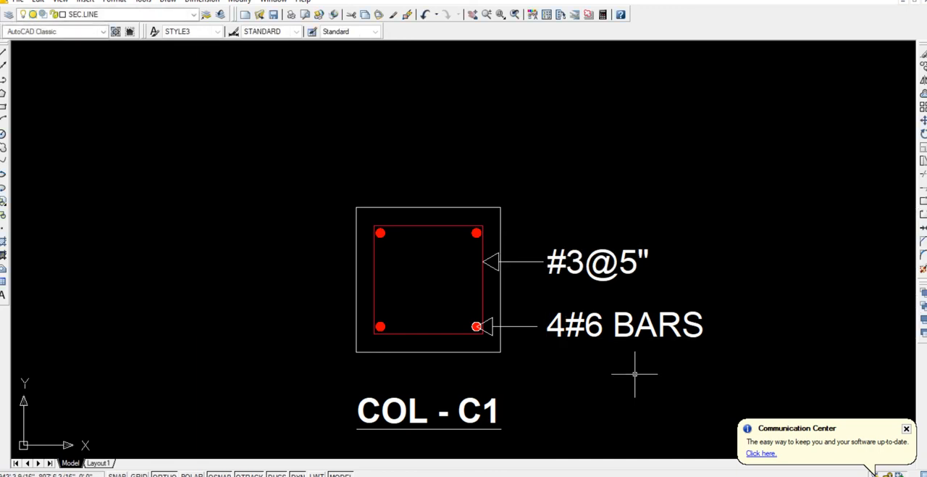
{"action": "double_click", "coordinate": [637, 259]}
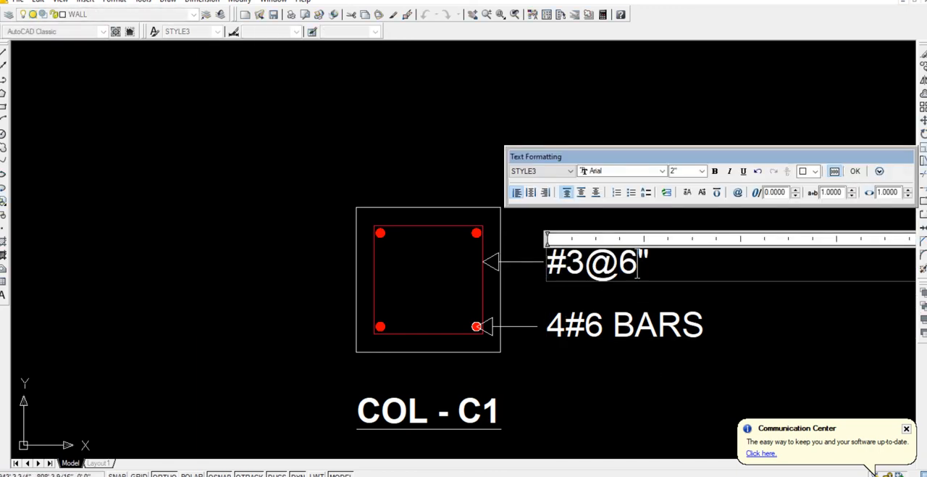
{"action": "left_click", "coordinate": [648, 371]}
{"action": "scroll", "coordinate": [610, 377], "scroll_direction": "down", "scroll_amount": 2}
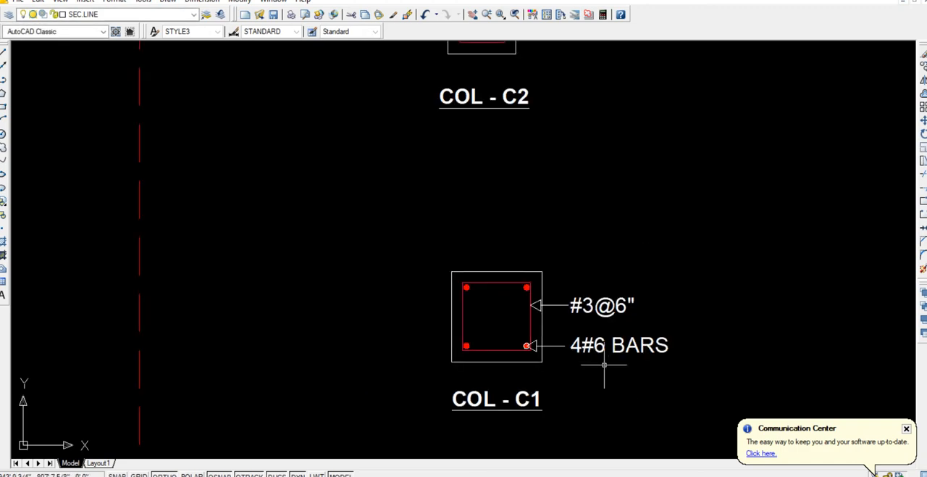
Add linear dimensions for the COL - C1 outer square's width above it and its height on its left side.
{"action": "left_click", "coordinate": [202, 1]}
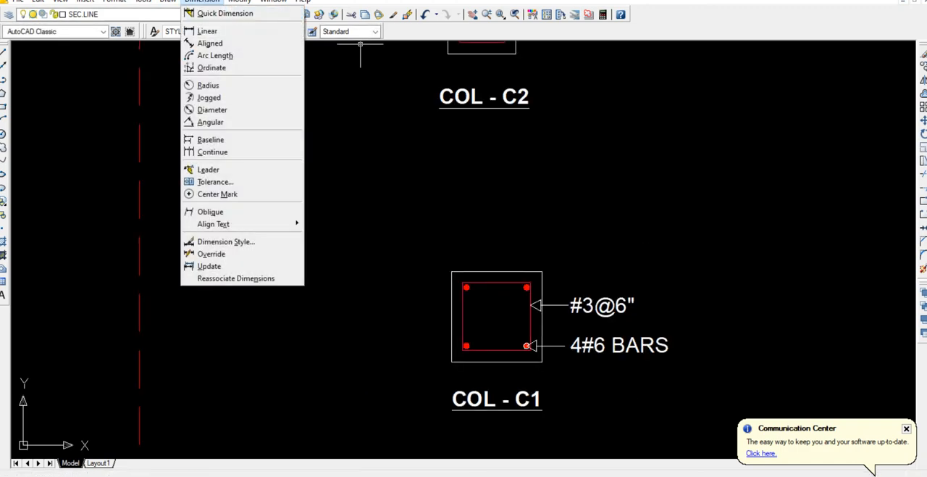
{"action": "left_click", "coordinate": [213, 30]}
{"action": "left_click", "coordinate": [451, 271]}
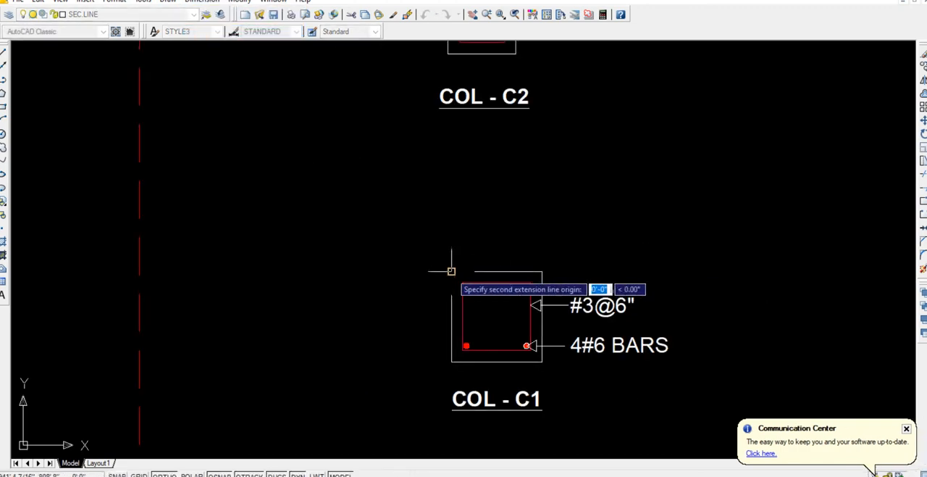
{"action": "left_click", "coordinate": [542, 271]}
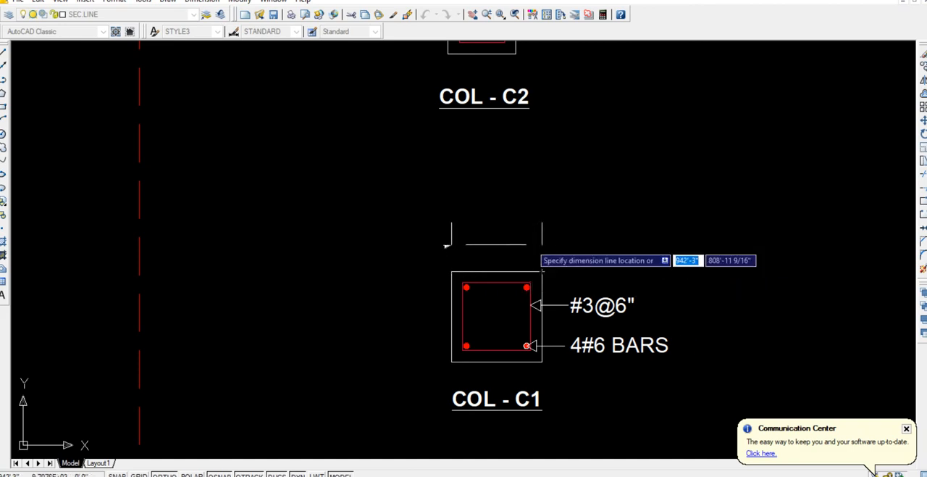
{"action": "left_click", "coordinate": [542, 244]}
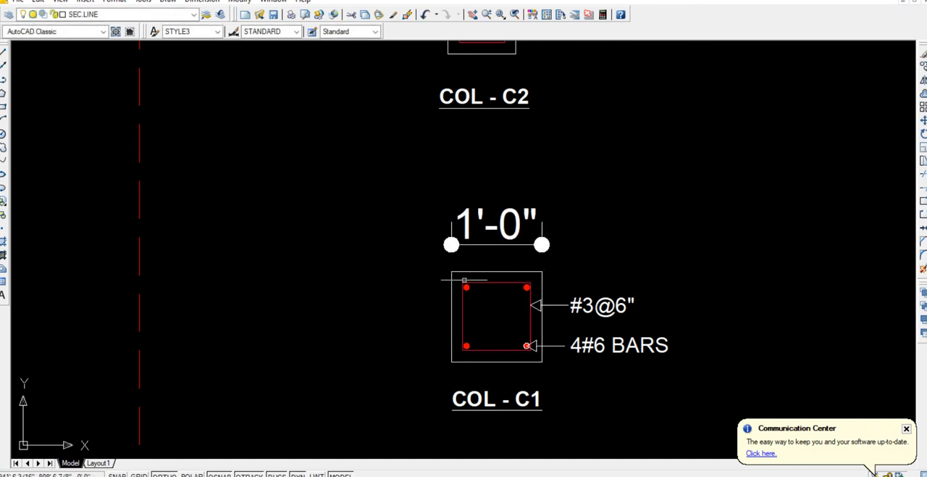
{"action": "key", "text": "Return"}
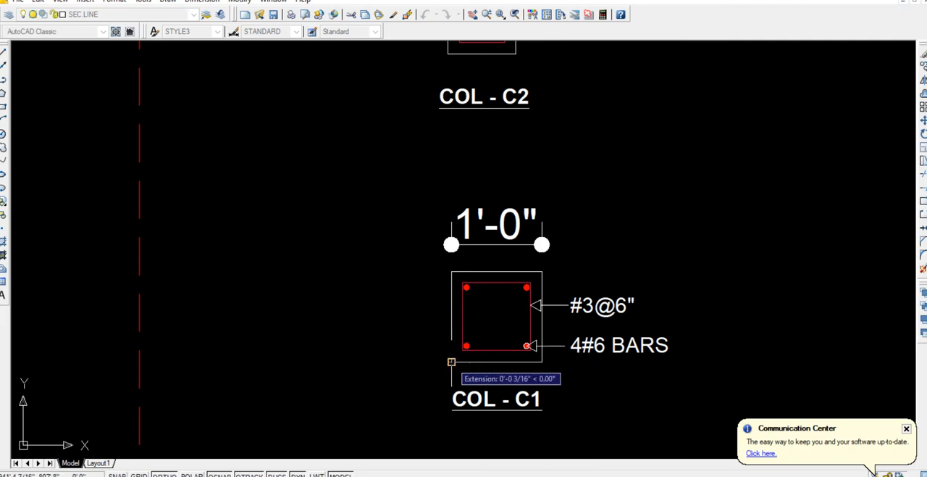
{"action": "left_click", "coordinate": [452, 361]}
{"action": "left_click", "coordinate": [451, 271]}
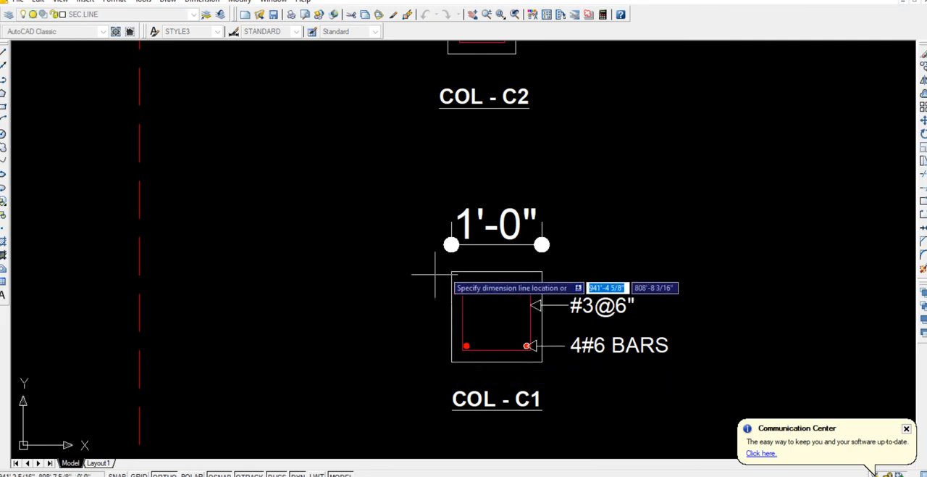
{"action": "left_click", "coordinate": [431, 364]}
Add linear dimensions for the COL - C2 outer square's width above it and its height on its left side.
{"action": "key", "text": "Return"}
{"action": "middle_click_drag", "start_coordinate": [442, 104], "coordinate": [365, 315]}
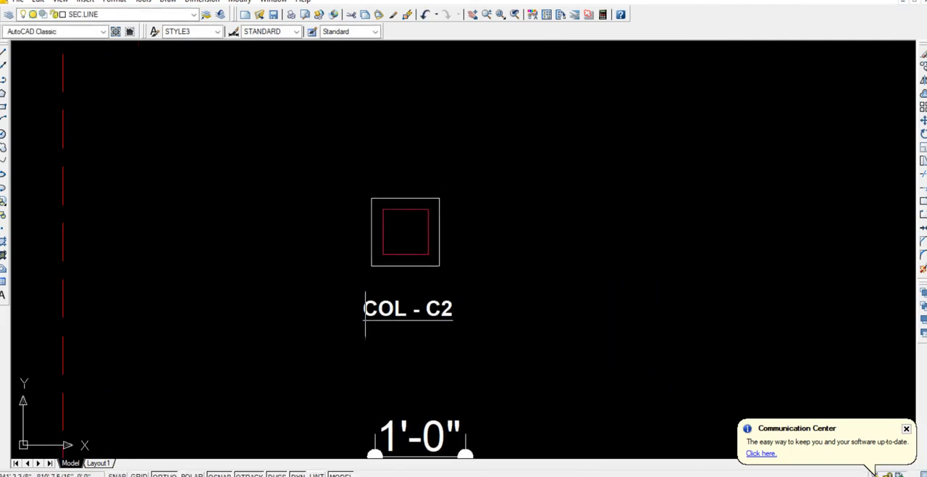
{"action": "left_click", "coordinate": [371, 197]}
{"action": "left_click", "coordinate": [439, 197]}
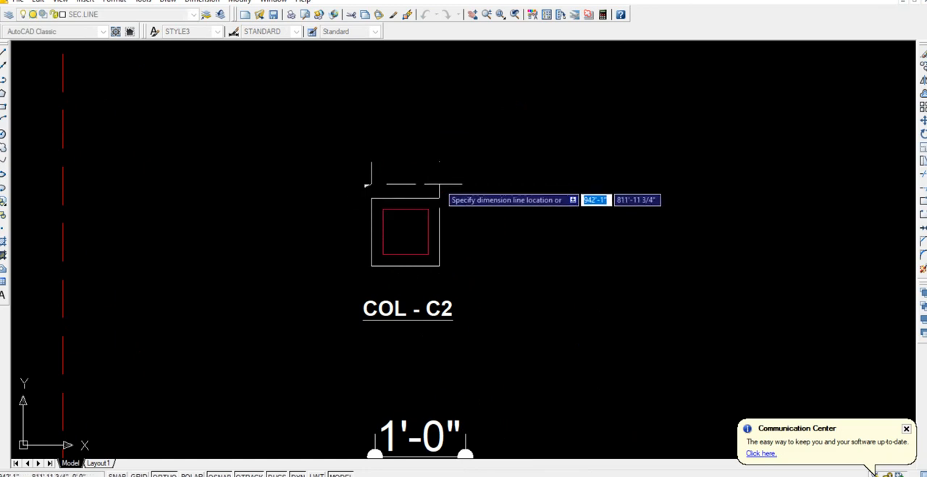
{"action": "left_click", "coordinate": [438, 179]}
{"action": "key", "text": "Return"}
{"action": "left_click", "coordinate": [371, 265]}
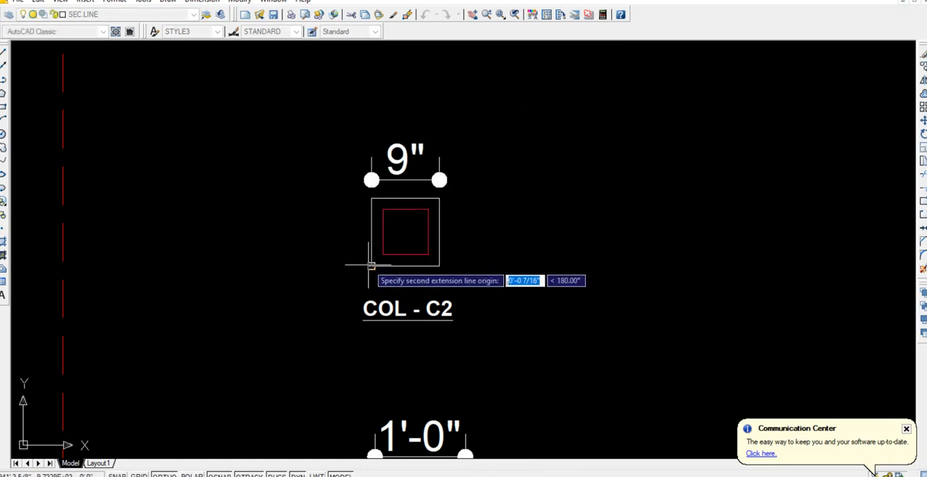
{"action": "left_click", "coordinate": [371, 197]}
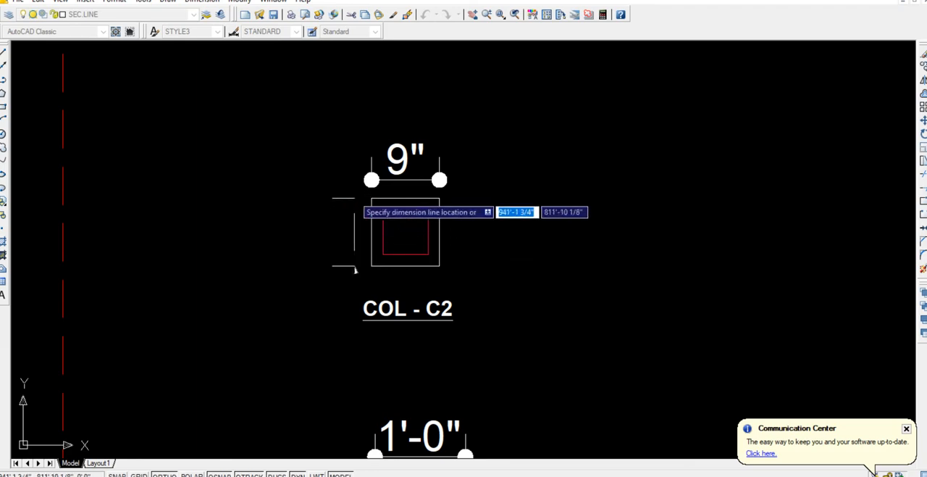
{"action": "left_click", "coordinate": [346, 197]}
Copy the COL - C1 labels, leader arrows and lower-right bar dot to COL - C2, matching the outer squares' lower-right corners.
{"action": "middle_click_drag", "start_coordinate": [441, 391], "coordinate": [431, 216]}
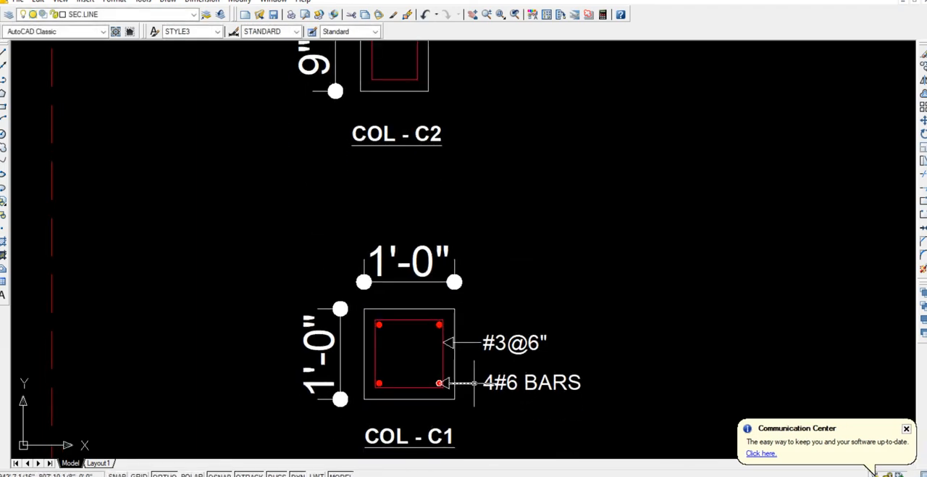
{"action": "scroll", "coordinate": [472, 383], "scroll_direction": "up", "scroll_amount": 2}
{"action": "left_click", "coordinate": [646, 412]}
{"action": "left_click", "coordinate": [448, 296]}
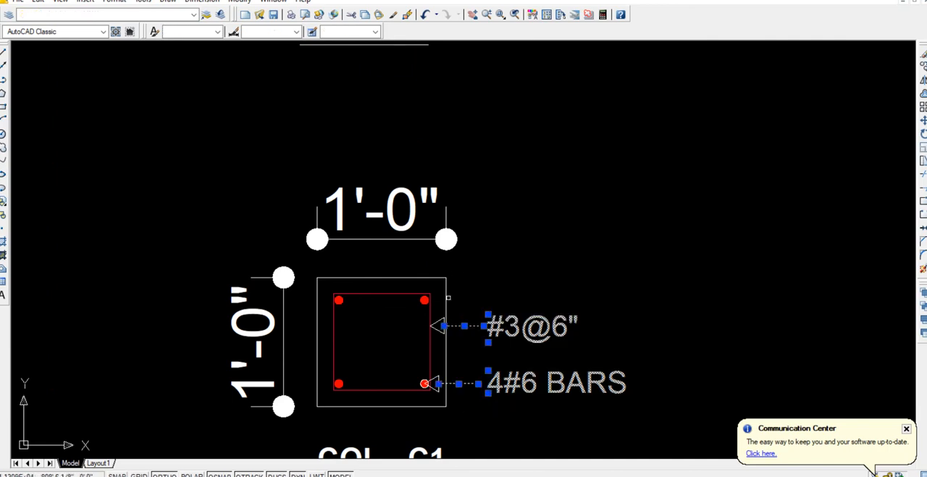
{"action": "left_click", "coordinate": [444, 302]}
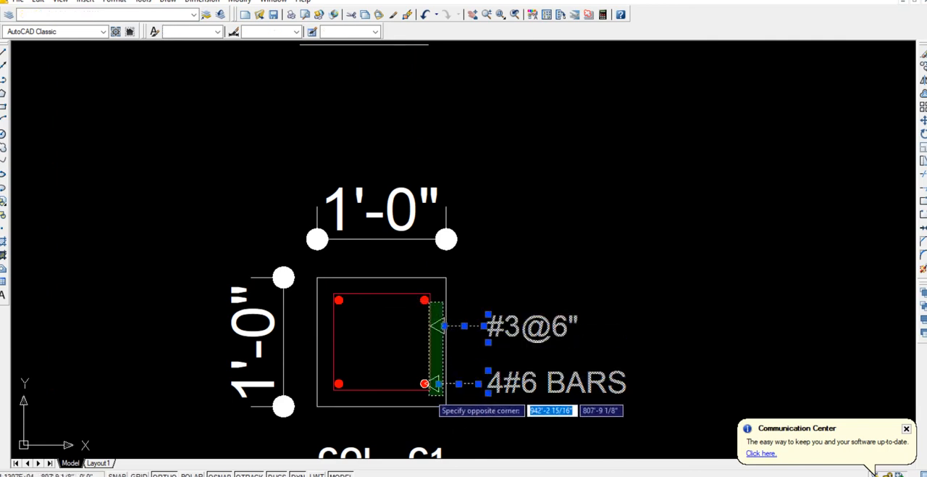
{"action": "left_click", "coordinate": [434, 395]}
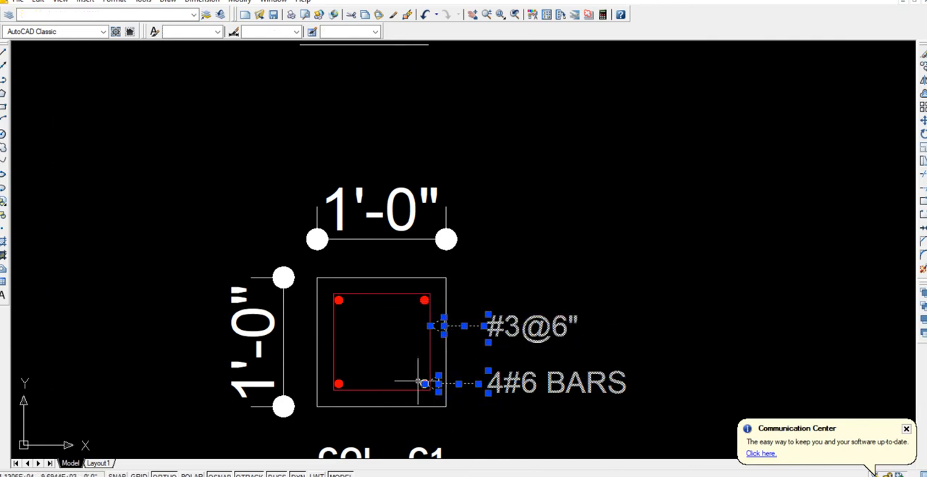
{"action": "left_click", "coordinate": [416, 373]}
{"action": "left_click", "coordinate": [438, 396]}
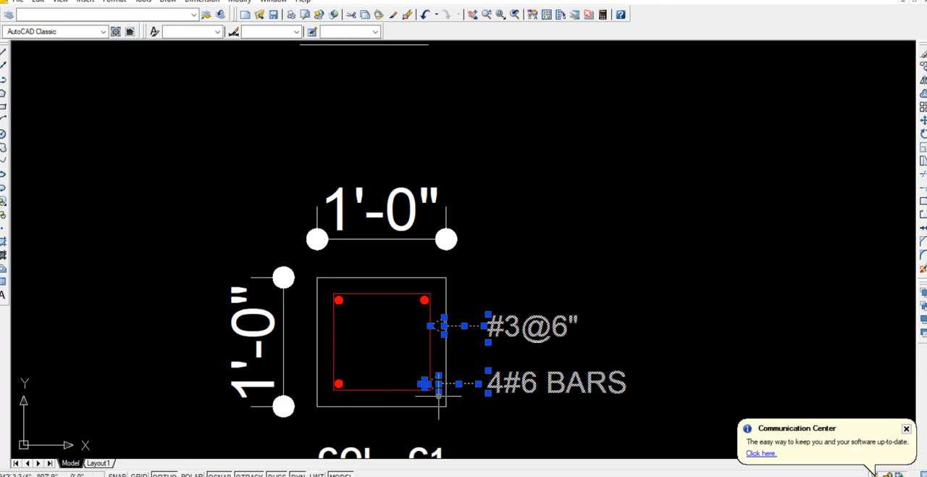
{"action": "key", "text": "Return"}
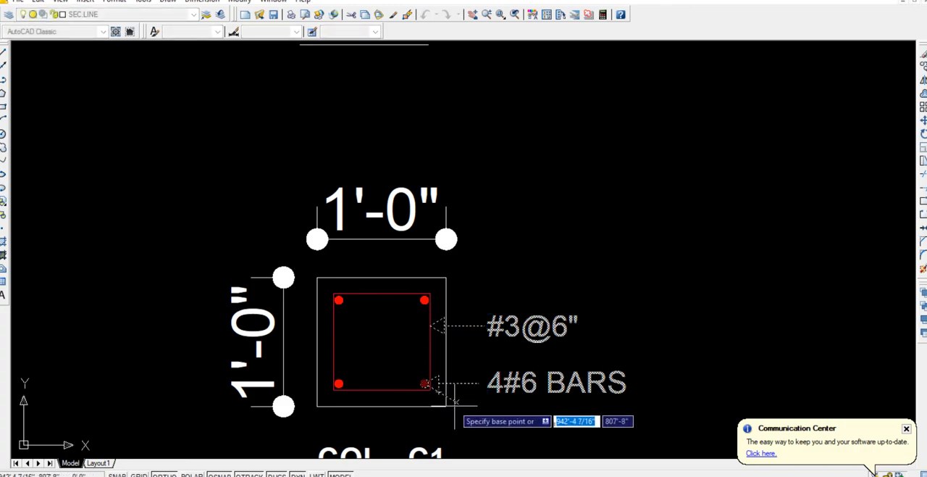
{"action": "left_click", "coordinate": [445, 406]}
{"action": "scroll", "coordinate": [436, 210], "scroll_direction": "down", "scroll_amount": 5}
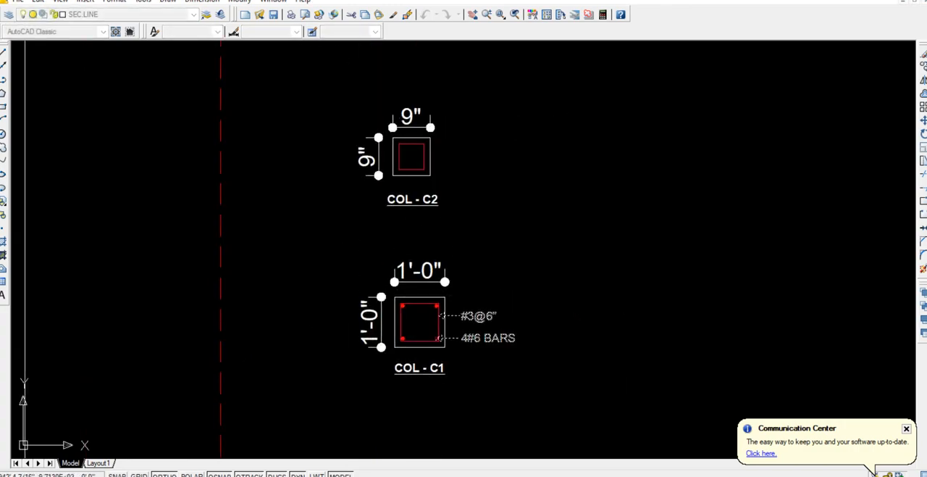
{"action": "scroll", "coordinate": [418, 239], "scroll_direction": "up", "scroll_amount": 4}
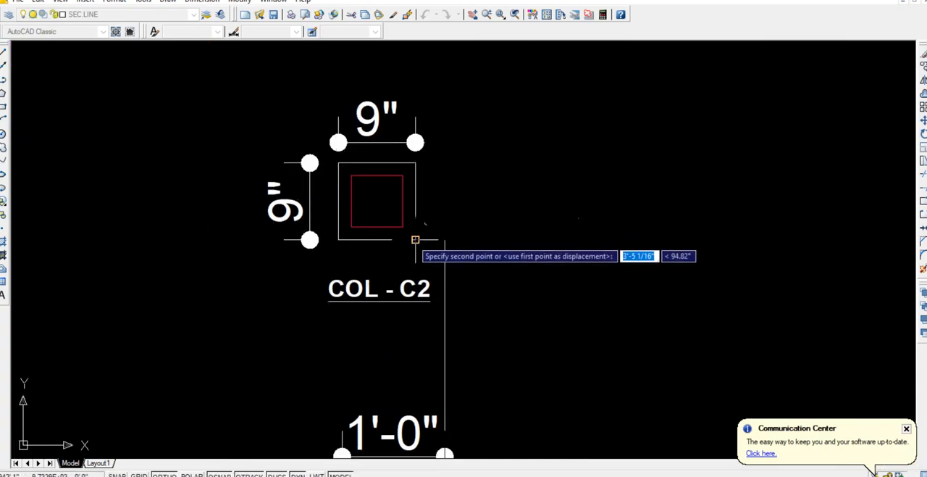
{"action": "left_click", "coordinate": [416, 239]}
{"action": "key", "text": "Escape"}
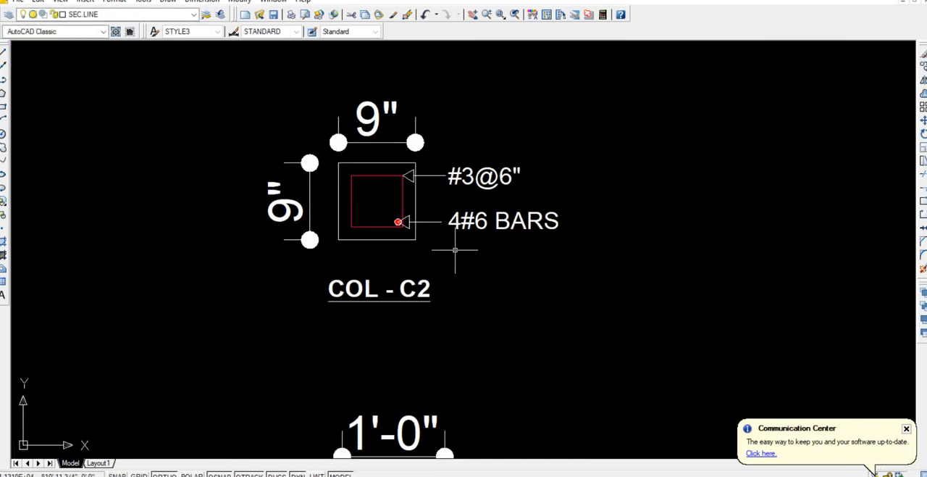
Move the #3@6" label and its leader arrow in COL - C2 straight down to just above the 4#6 BARS label.
{"action": "scroll", "coordinate": [455, 249], "scroll_direction": "up", "scroll_amount": 3}
{"action": "left_click", "coordinate": [552, 190]}
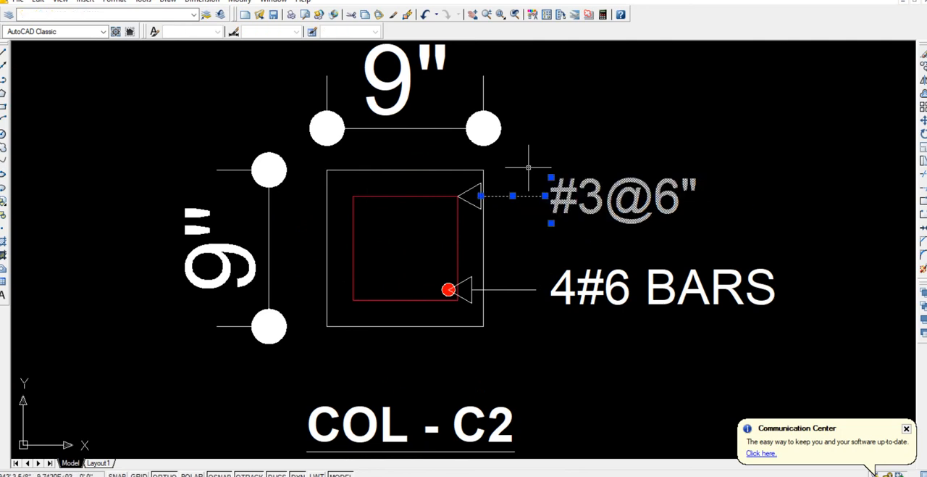
{"action": "left_click", "coordinate": [481, 196]}
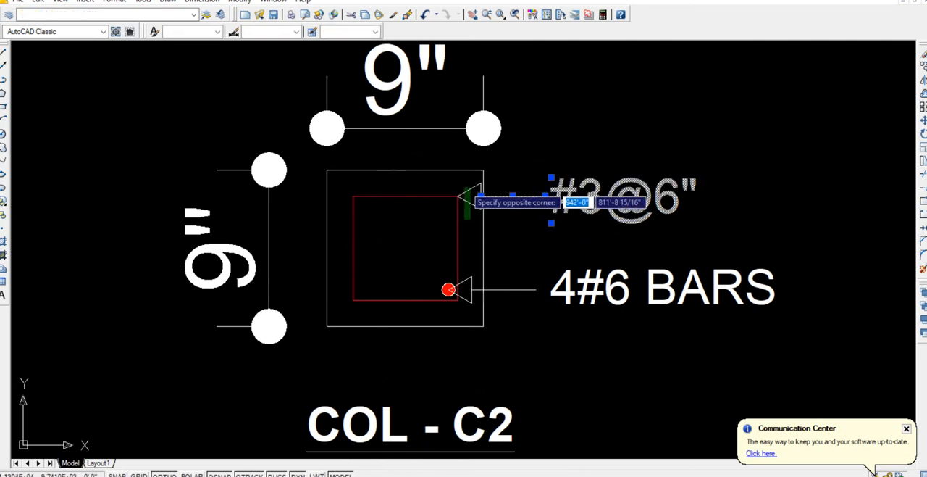
{"action": "left_click", "coordinate": [465, 186]}
{"action": "type", "text": "co"}
{"action": "key", "text": "Return"}
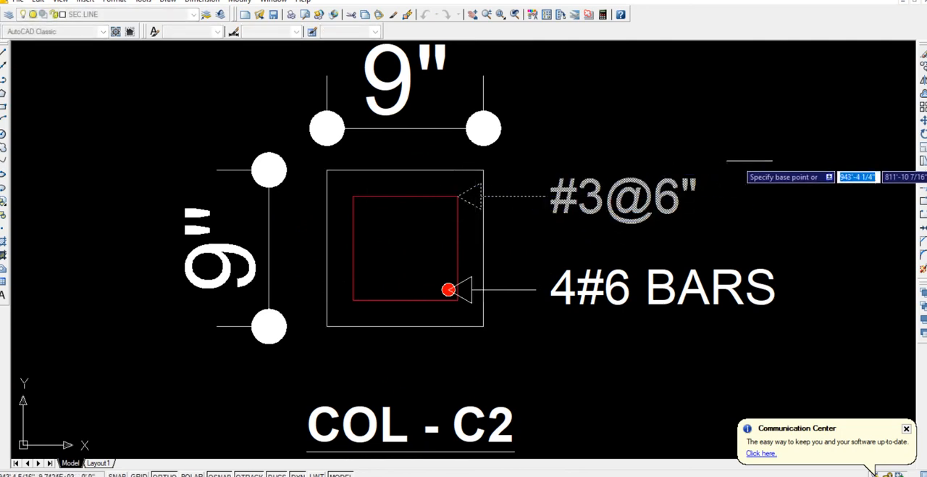
{"action": "left_click", "coordinate": [754, 161]}
{"action": "left_click", "coordinate": [754, 204]}
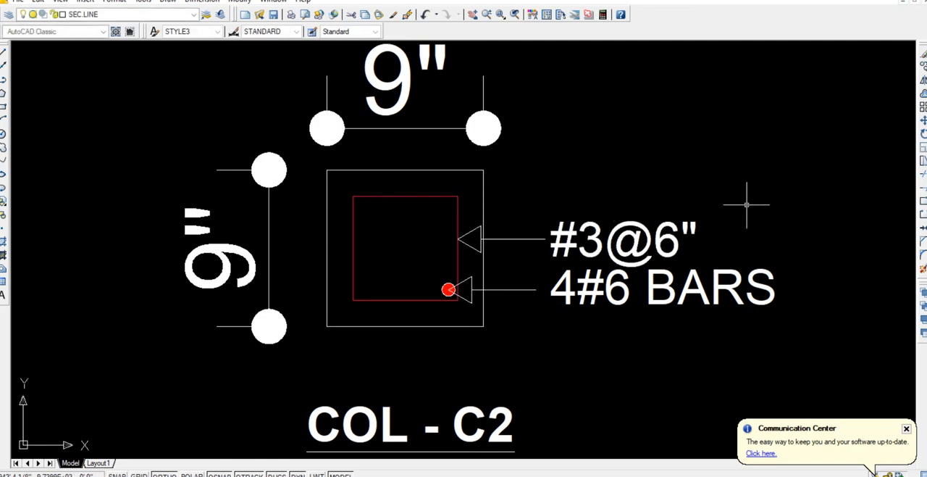
Mirror the lower-right bar dot in COL - C2 about the inner square's vertical centreline, keeping the original.
{"action": "left_click", "coordinate": [436, 273]}
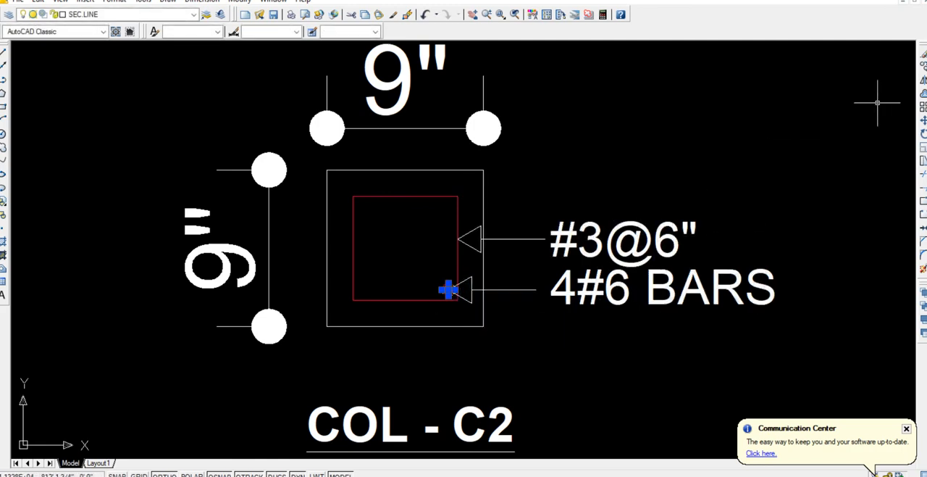
{"action": "type", "text": "mi"}
{"action": "key", "text": "Return"}
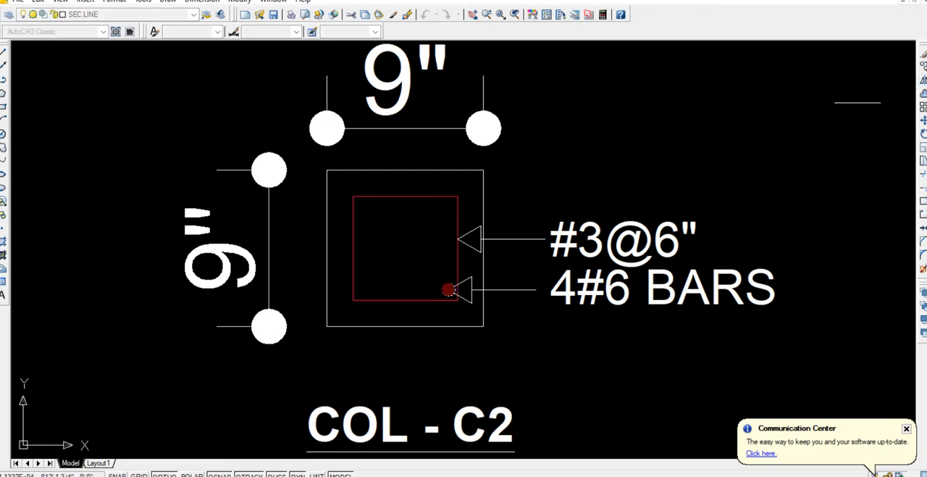
{"action": "left_click", "coordinate": [405, 299]}
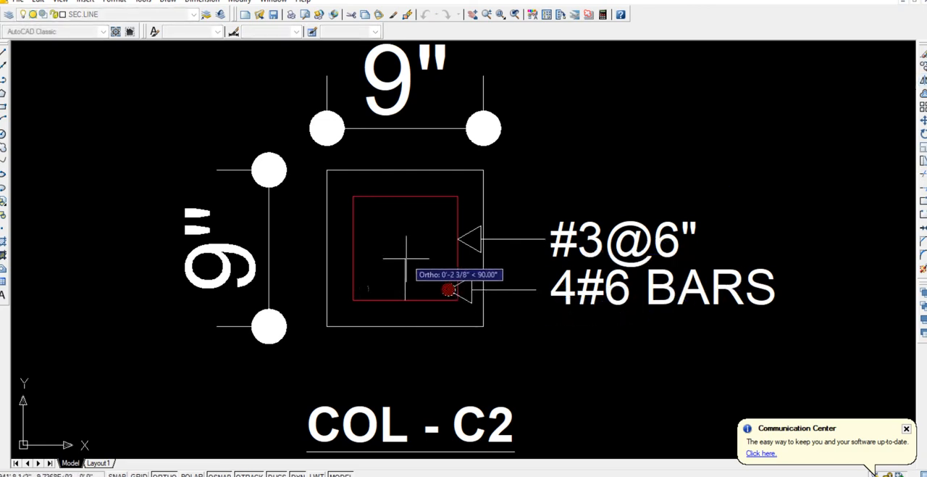
{"action": "key", "text": "Return"}
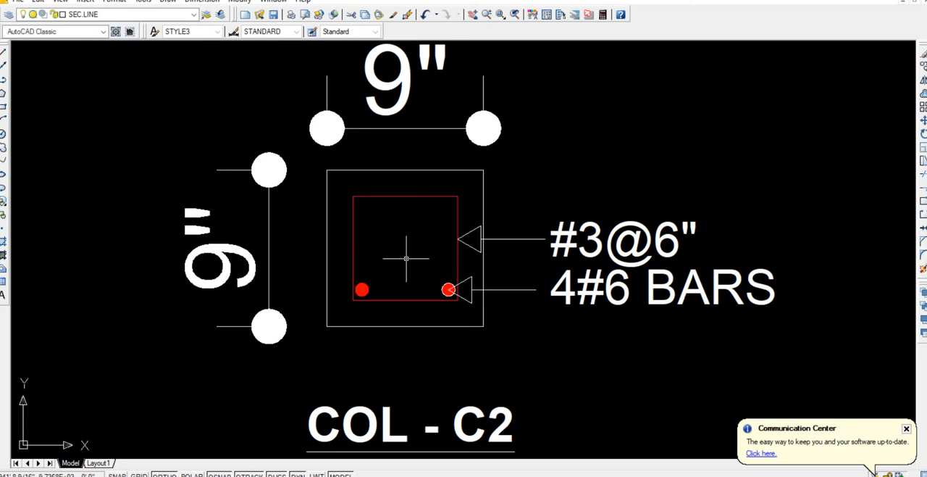
Mirror the two lower bar dots in COL - C2 about the inner square's horizontal centreline, keeping the originals.
{"action": "left_click", "coordinate": [338, 263]}
{"action": "left_click", "coordinate": [378, 300]}
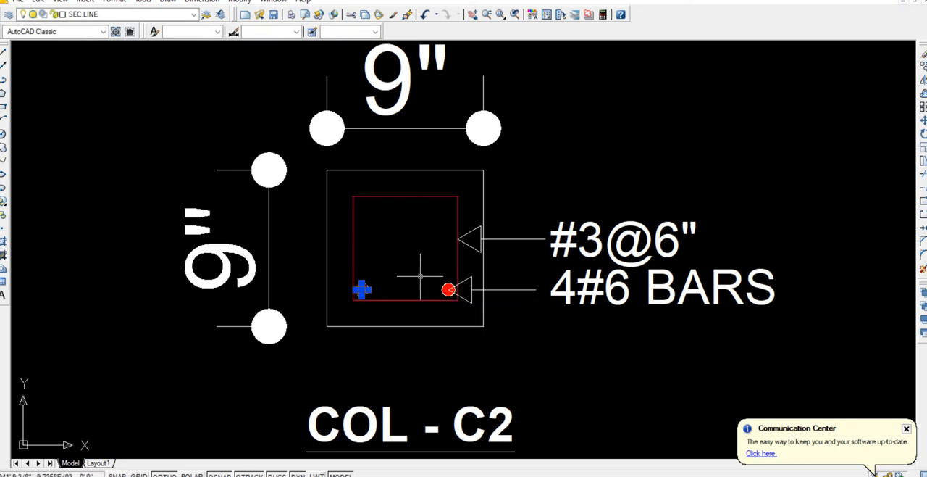
{"action": "left_click", "coordinate": [426, 273]}
{"action": "left_click", "coordinate": [461, 311]}
{"action": "left_click", "coordinate": [758, 119]}
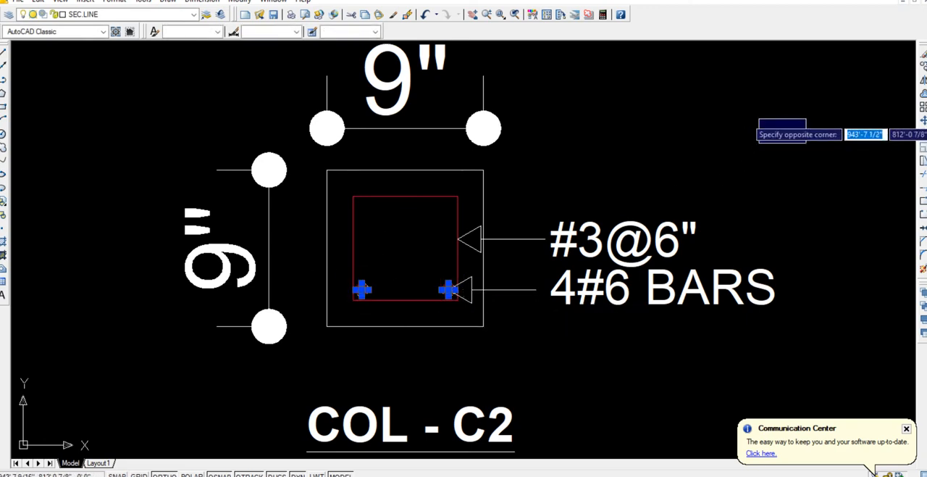
{"action": "left_click", "coordinate": [805, 120]}
{"action": "left_click", "coordinate": [923, 79]}
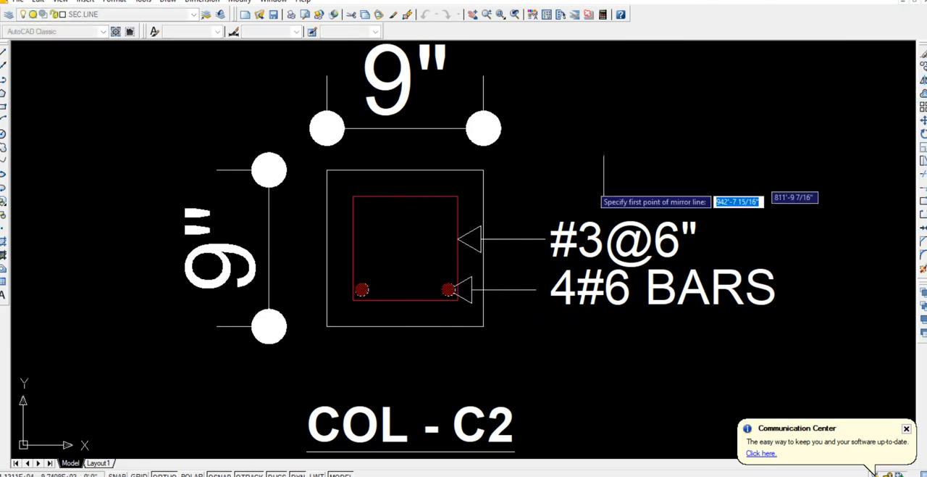
{"action": "left_click", "coordinate": [354, 253]}
{"action": "key", "text": "Return"}
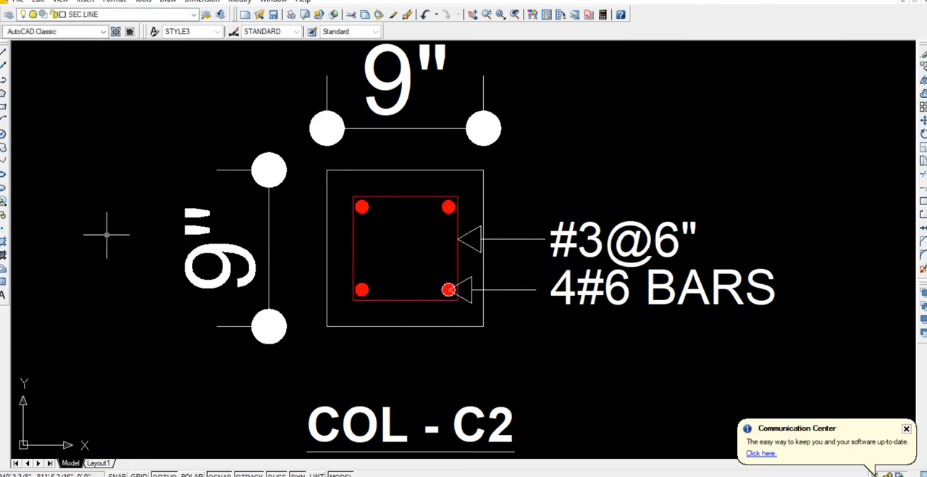
Copy the COL - C2 title to just below and right of the large column at the middle row's right end.
{"action": "scroll", "coordinate": [426, 294], "scroll_direction": "down", "scroll_amount": 6}
{"action": "middle_click_drag", "start_coordinate": [444, 351], "coordinate": [418, 265]}
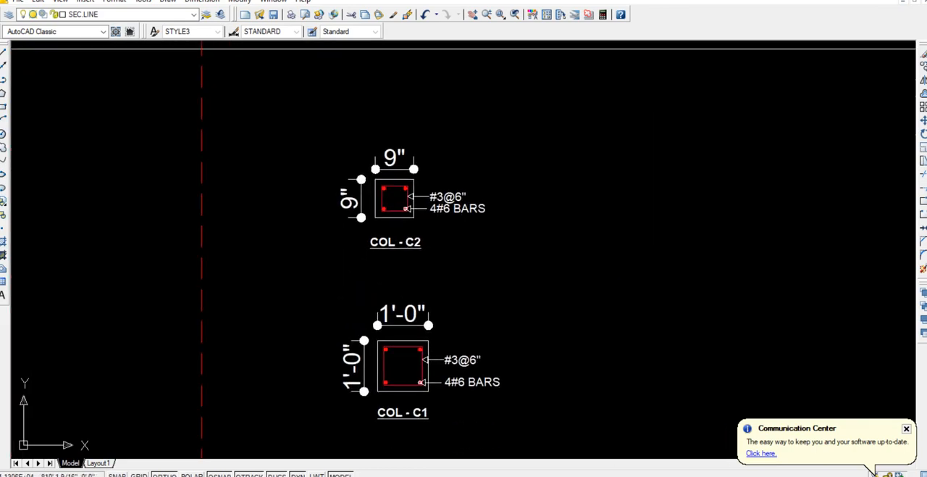
{"action": "scroll", "coordinate": [405, 295], "scroll_direction": "down", "scroll_amount": 6}
{"action": "scroll", "coordinate": [405, 295], "scroll_direction": "up", "scroll_amount": 6}
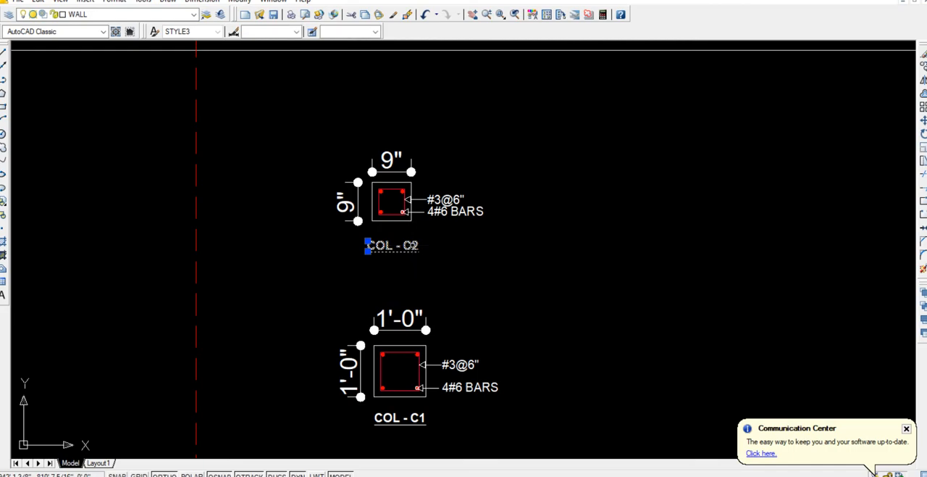
{"action": "key", "text": "ctrl+c"}
{"action": "key", "text": "ctrl+v"}
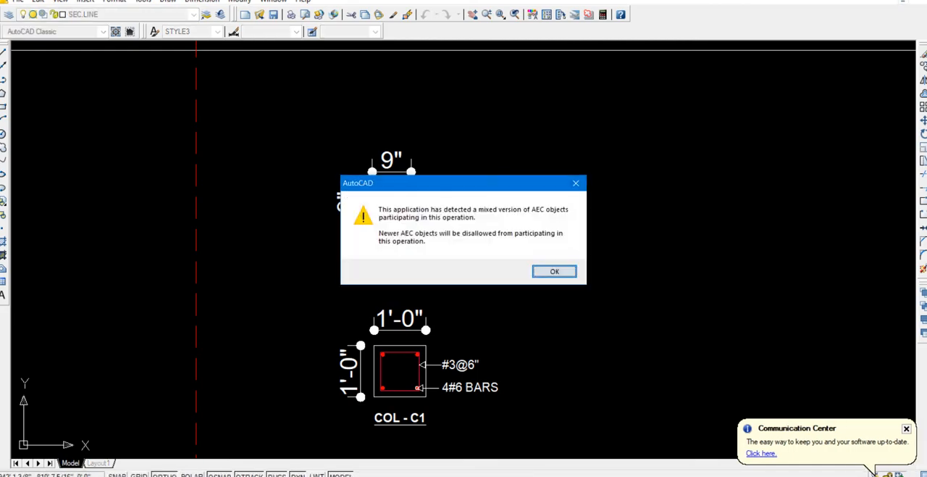
{"action": "key", "text": "Return"}
{"action": "scroll", "coordinate": [638, 214], "scroll_direction": "down", "scroll_amount": 6}
{"action": "middle_click_drag", "start_coordinate": [734, 193], "coordinate": [510, 238]}
{"action": "scroll", "coordinate": [511, 237], "scroll_direction": "up", "scroll_amount": 6}
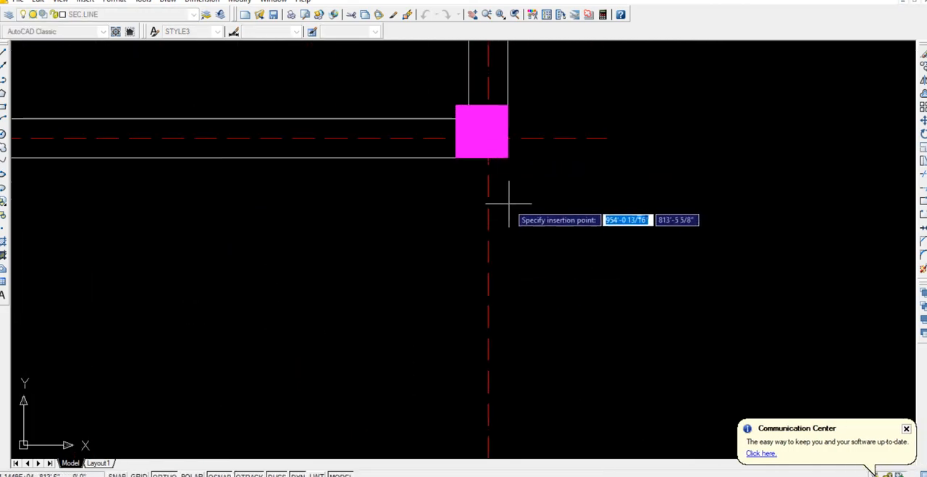
{"action": "left_click", "coordinate": [520, 201]}
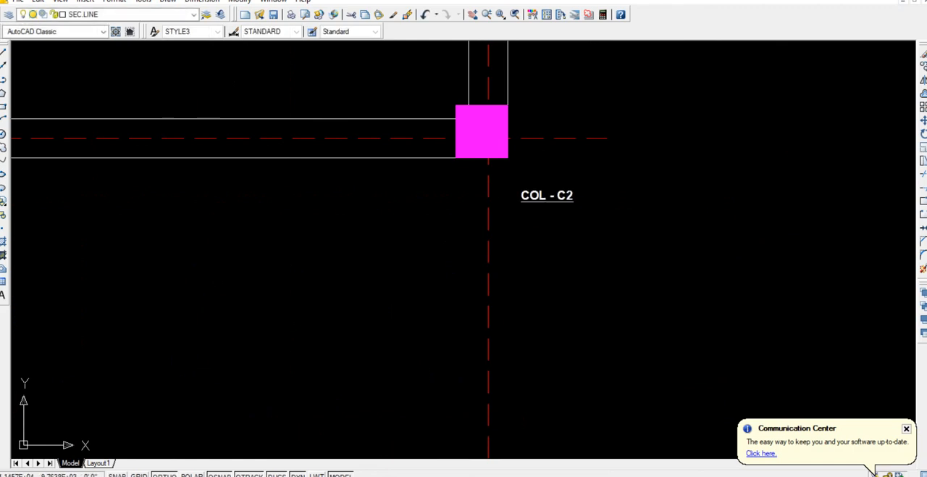
Change the copied title beside the large column to C1, without underline and with 8" text height.
{"action": "left_click", "coordinate": [540, 194]}
{"action": "left_click", "coordinate": [543, 193]}
{"action": "double_click", "coordinate": [542, 193]}
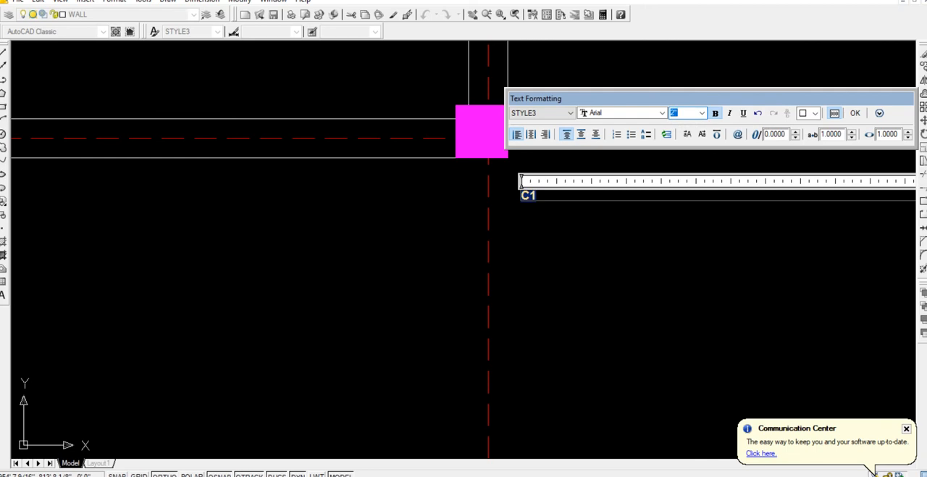
{"action": "key", "text": "Return"}
{"action": "left_click", "coordinate": [683, 279]}
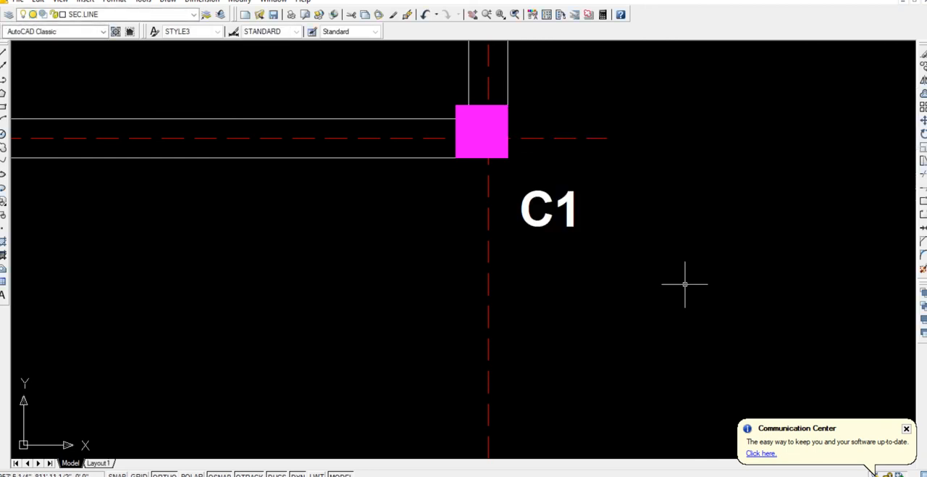
Copy the C1 label to just below and left of the column layout's upper-right corner column.
{"action": "scroll", "coordinate": [541, 246], "scroll_direction": "down", "scroll_amount": 3}
{"action": "left_click", "coordinate": [529, 248]}
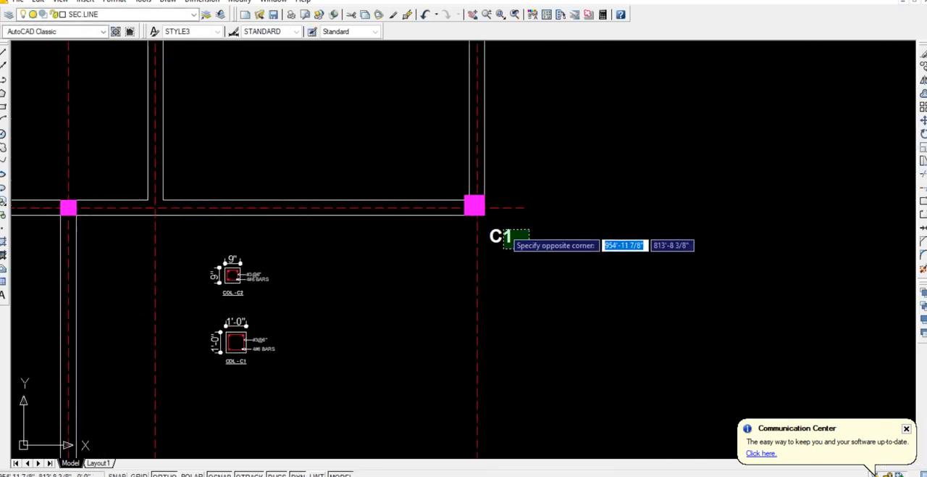
{"action": "left_click", "coordinate": [504, 230]}
{"action": "key", "text": "ctrl+c"}
{"action": "key", "text": "Return"}
{"action": "key", "text": "ctrl+v"}
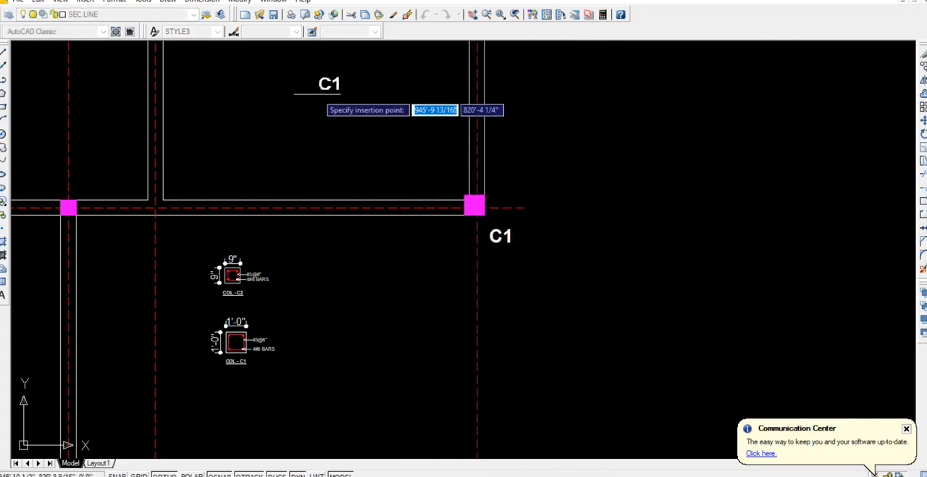
{"action": "scroll", "coordinate": [319, 93], "scroll_direction": "down", "scroll_amount": 2}
{"action": "middle_click_drag", "start_coordinate": [320, 93], "coordinate": [373, 265]}
{"action": "scroll", "coordinate": [402, 242], "scroll_direction": "up", "scroll_amount": 3}
{"action": "middle_click_drag", "start_coordinate": [443, 148], "coordinate": [384, 333]}
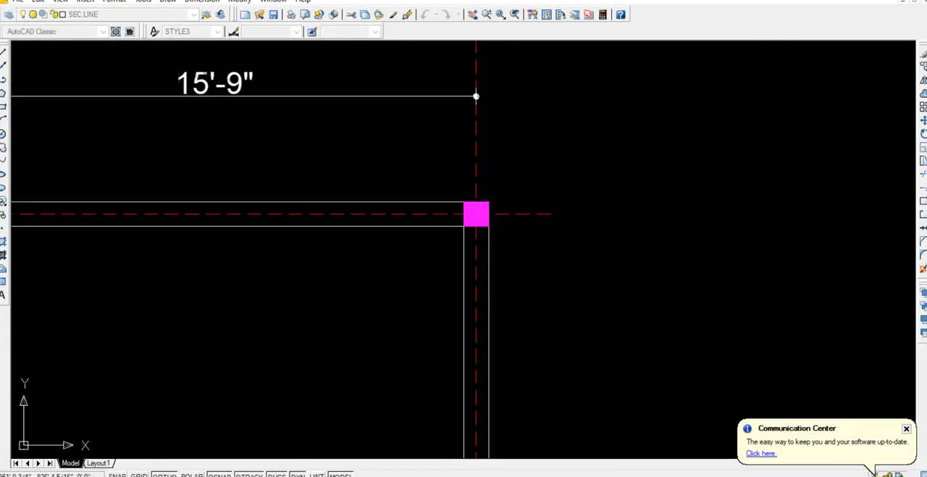
{"action": "left_click", "coordinate": [410, 274]}
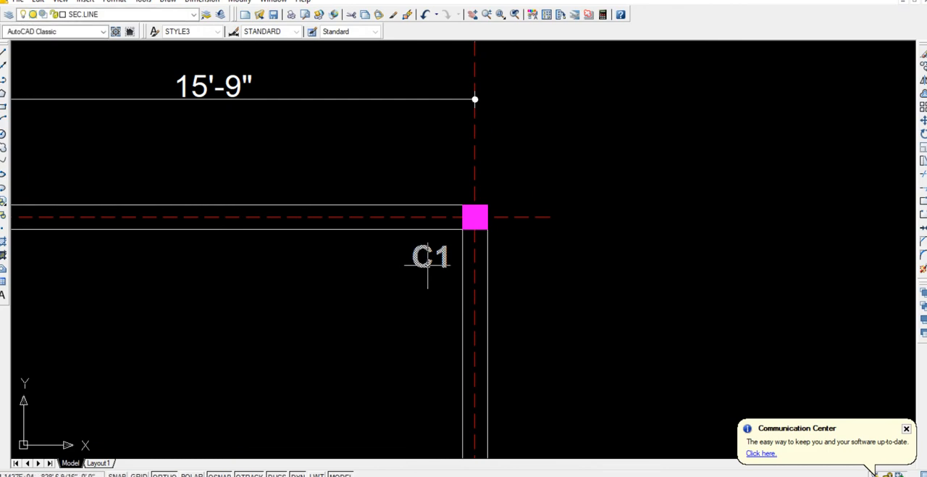
Change the label beside the upper-right corner column to C2.
{"action": "double_click", "coordinate": [427, 265]}
{"action": "left_click_drag", "start_coordinate": [435, 261], "coordinate": [450, 261]}
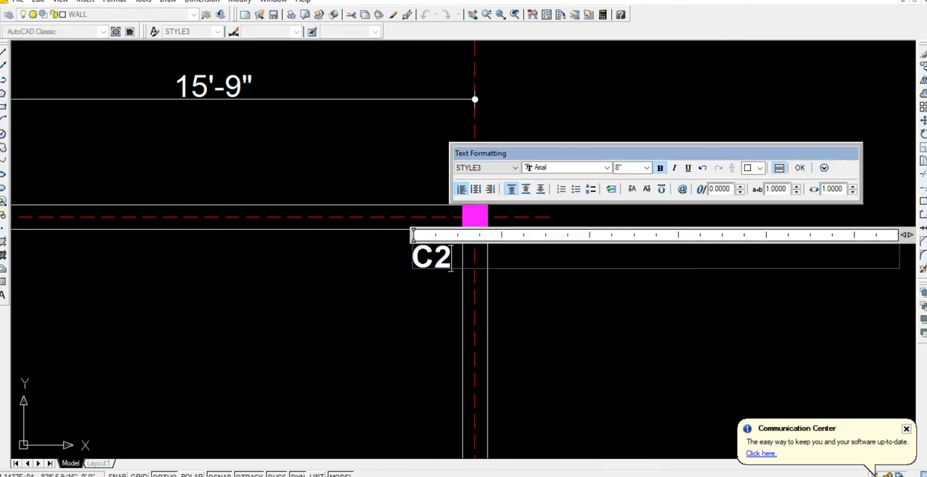
{"action": "left_click", "coordinate": [408, 299]}
Copy the C2 label horizontally to the other two columns in the layout's upper row.
{"action": "left_click", "coordinate": [441, 263]}
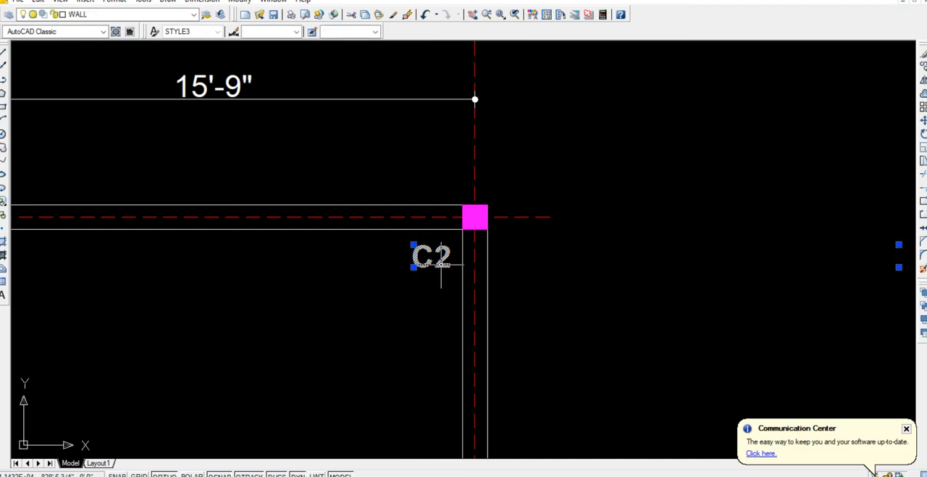
{"action": "type", "text": "CO"}
{"action": "key", "text": "Return"}
{"action": "left_click", "coordinate": [432, 257]}
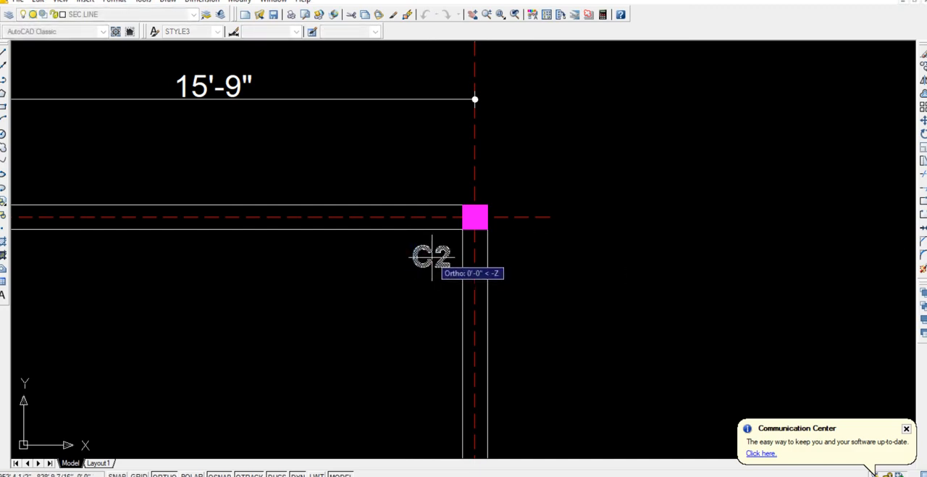
{"action": "scroll", "coordinate": [314, 325], "scroll_direction": "down", "scroll_amount": 5}
{"action": "scroll", "coordinate": [314, 326], "scroll_direction": "up", "scroll_amount": 6}
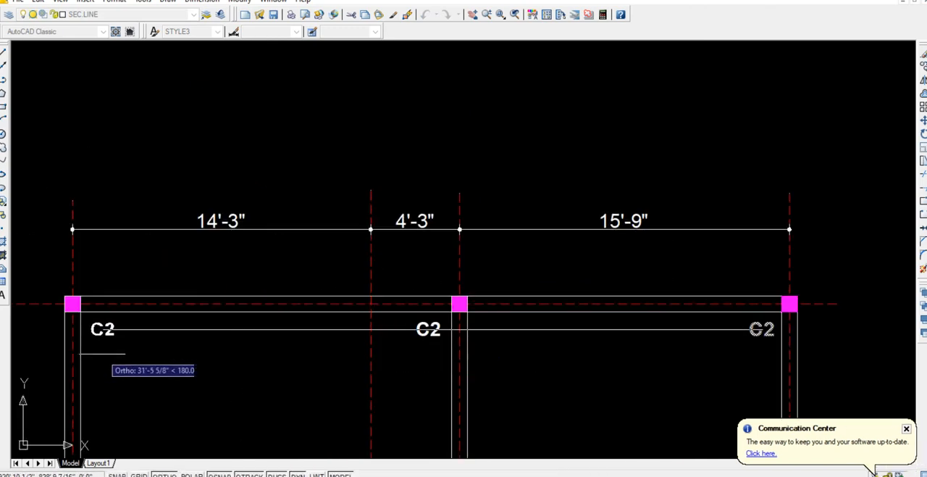
{"action": "middle_click_drag", "start_coordinate": [131, 413], "coordinate": [181, 245]}
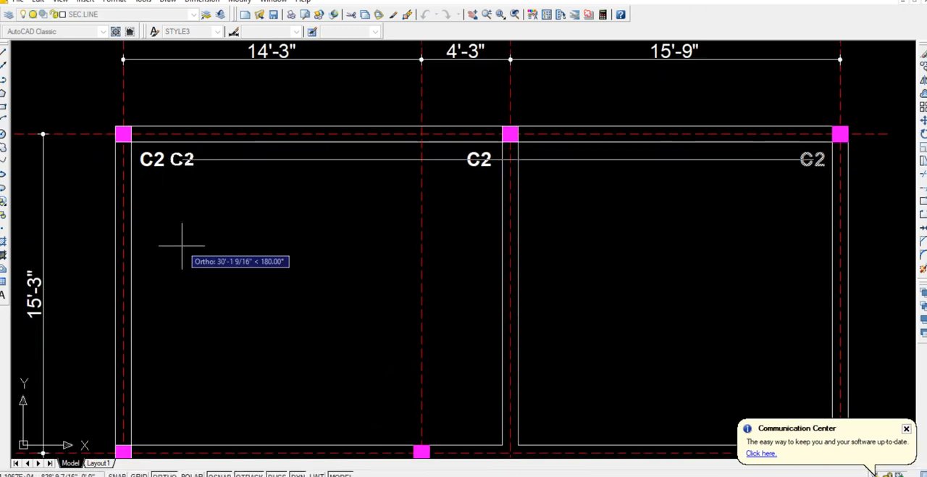
With Ortho off, copy the C2 label to the middle row, near the interior wall corner and beside the left-hand column.
{"action": "key", "text": "super"}
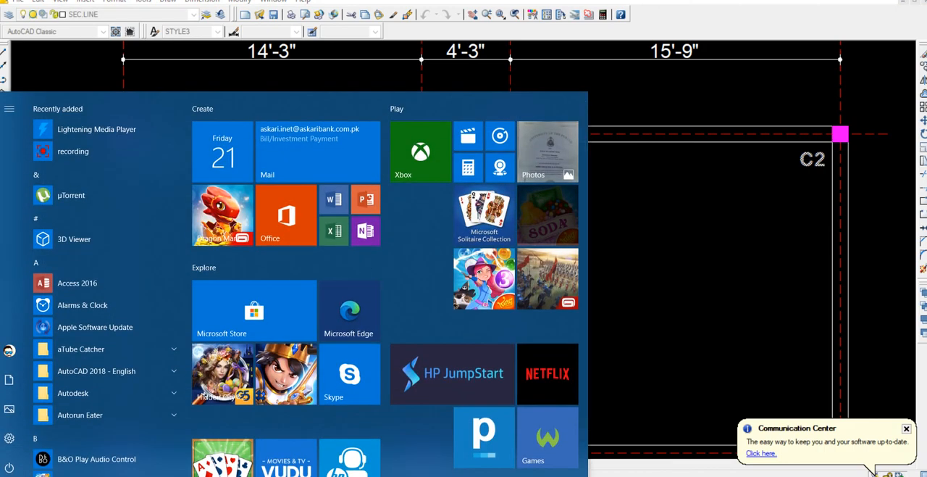
{"action": "key", "text": "super"}
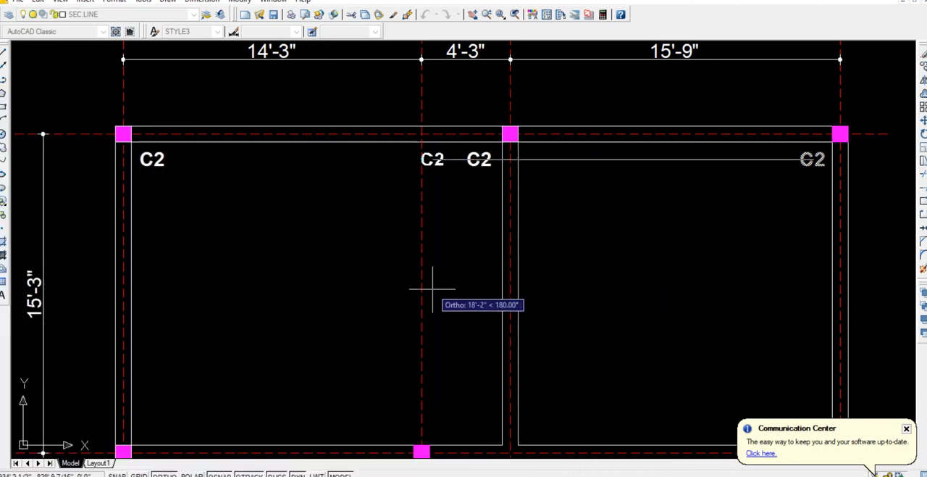
{"action": "key", "text": "F8"}
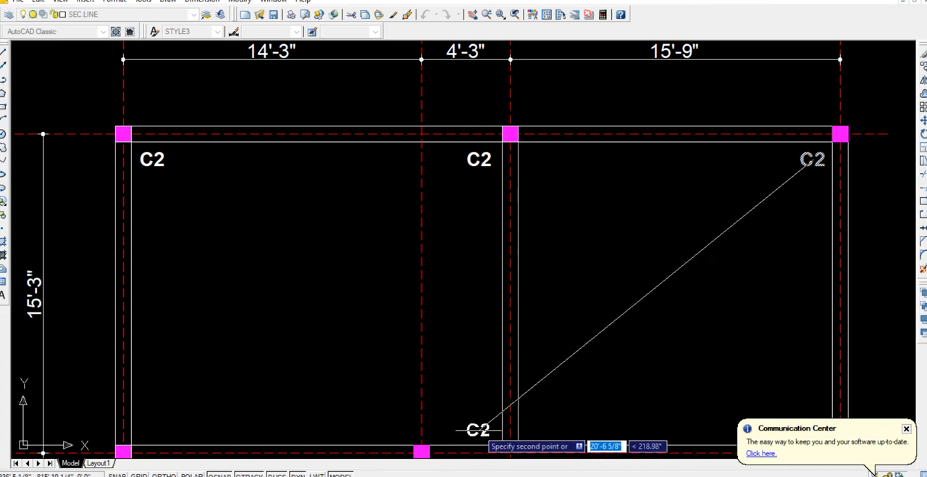
{"action": "left_click", "coordinate": [481, 432]}
{"action": "middle_click_drag", "start_coordinate": [546, 407], "coordinate": [258, 184]}
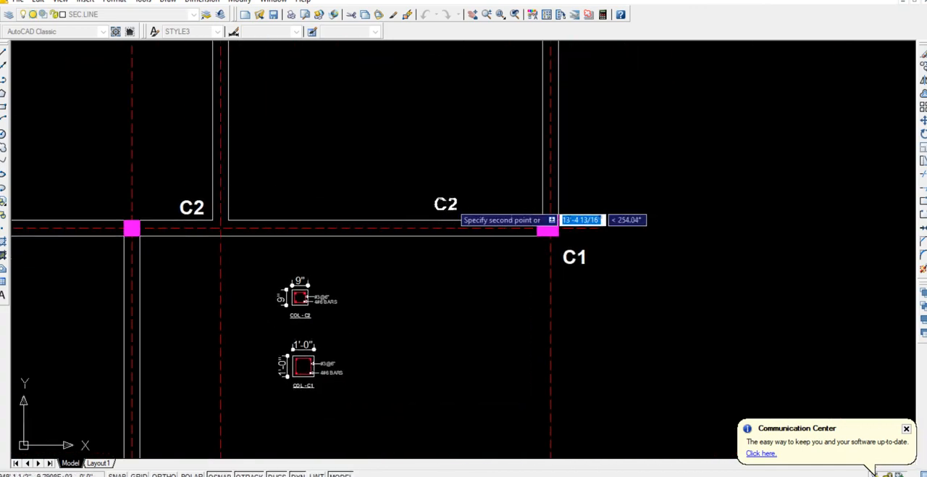
{"action": "middle_click_drag", "start_coordinate": [162, 234], "coordinate": [563, 238]}
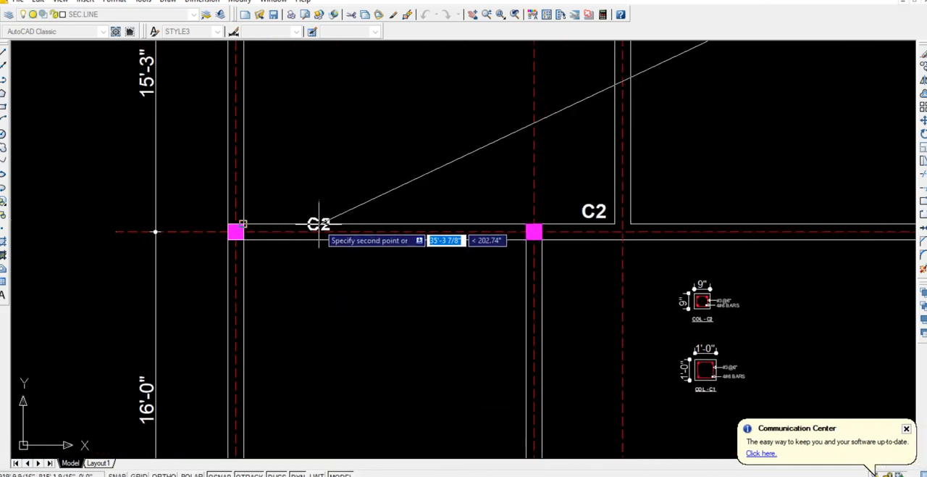
{"action": "left_click", "coordinate": [263, 209]}
Copy the C2 label to just above the two columns in the layout's lower row.
{"action": "middle_click_drag", "start_coordinate": [268, 247], "coordinate": [301, 104]}
{"action": "middle_click_drag", "start_coordinate": [331, 373], "coordinate": [323, 269]}
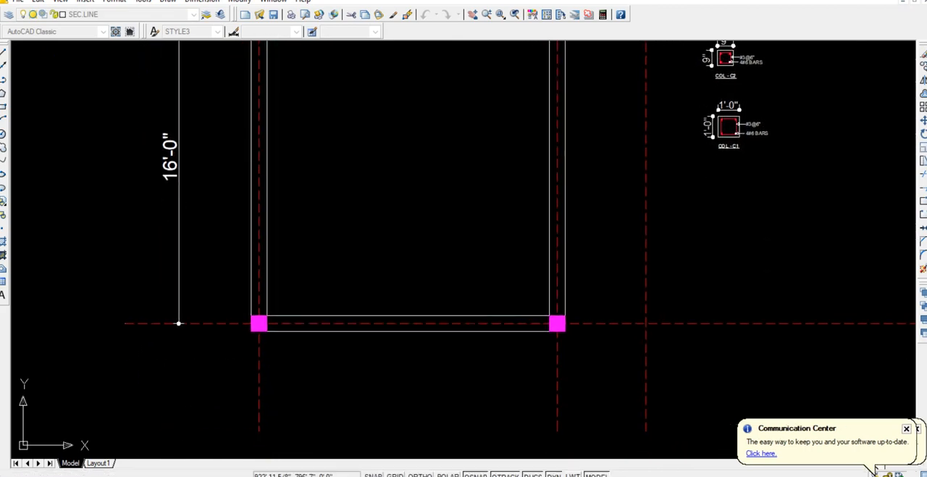
{"action": "left_click", "coordinate": [286, 296]}
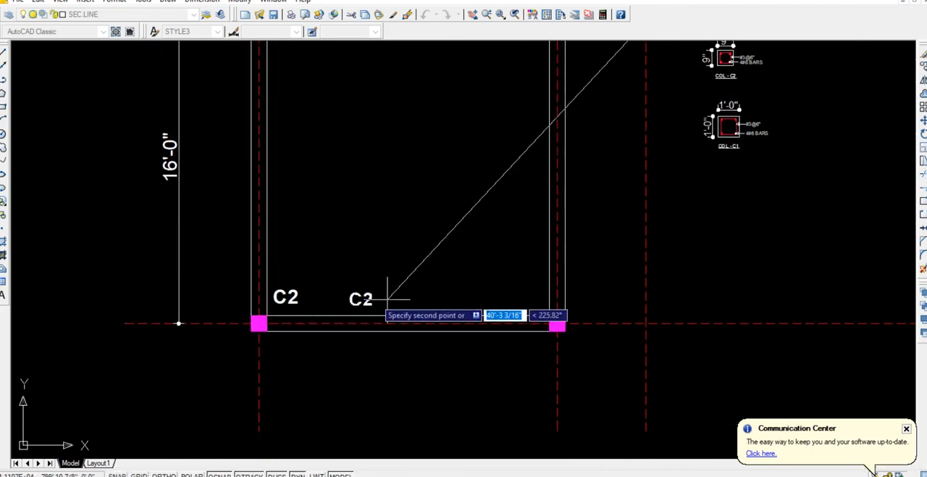
{"action": "left_click", "coordinate": [529, 299]}
Move the C2 label at the middle row's interior wall corner left to beside the row's middle column.
{"action": "scroll", "coordinate": [529, 299], "scroll_direction": "down", "scroll_amount": 5}
{"action": "middle_click_drag", "start_coordinate": [483, 182], "coordinate": [483, 244]}
{"action": "scroll", "coordinate": [520, 224], "scroll_direction": "up", "scroll_amount": 5}
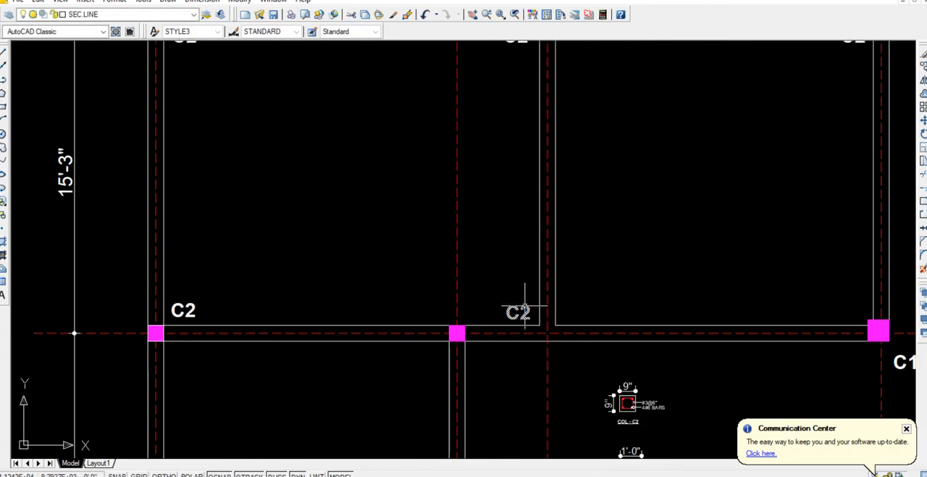
{"action": "key", "text": "Return"}
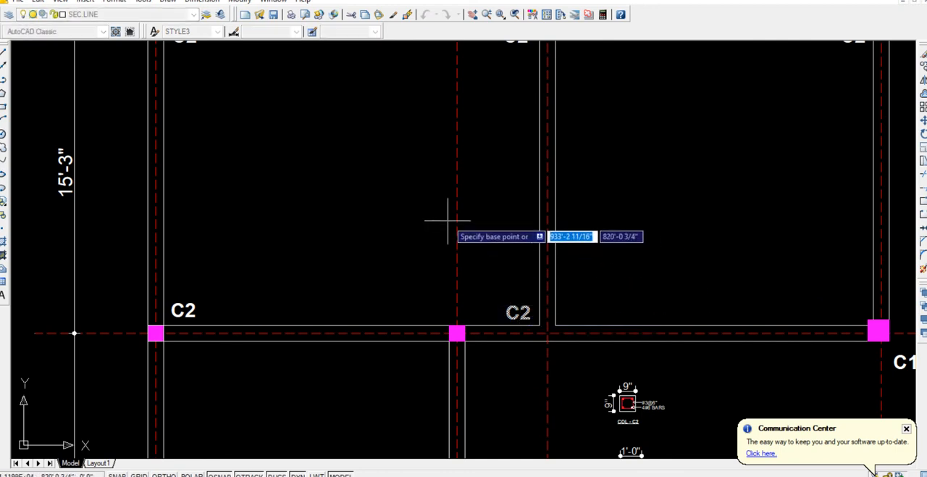
{"action": "left_click", "coordinate": [439, 217]}
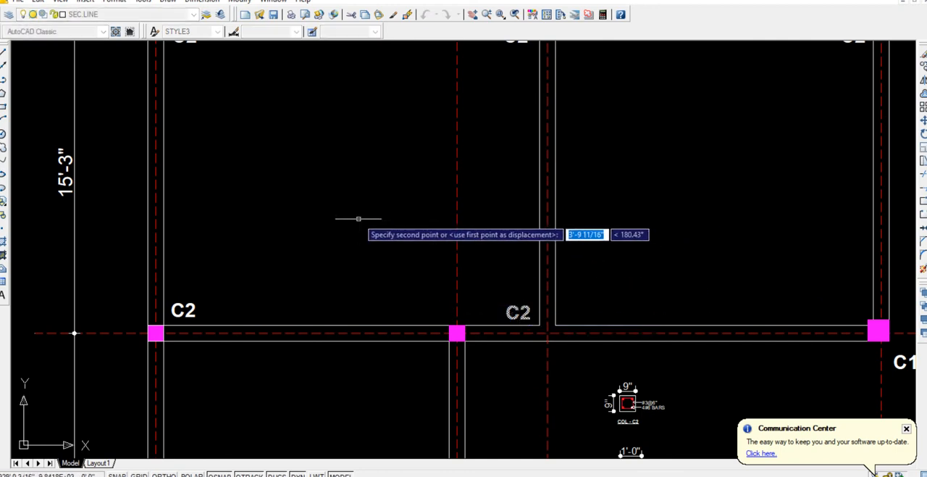
{"action": "left_click", "coordinate": [360, 218]}
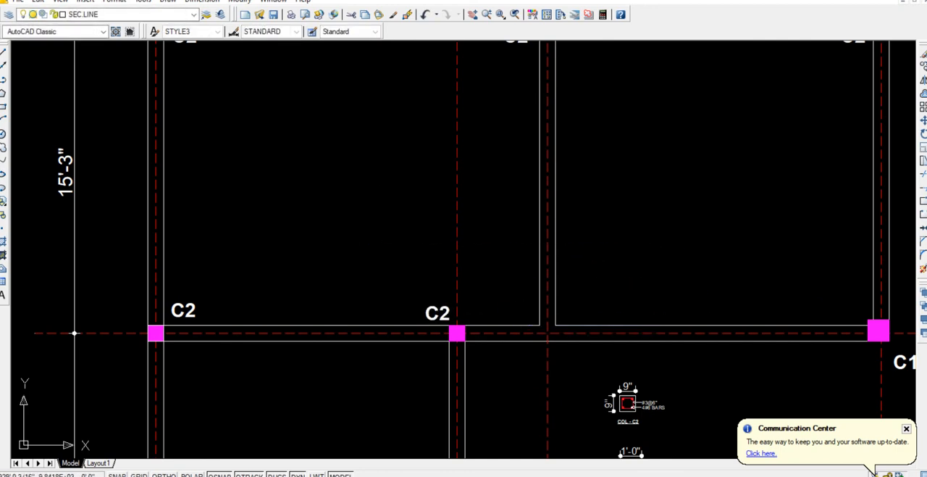
Copy the plinth beams plan's title straight up to sit beneath the column layout.
{"action": "scroll", "coordinate": [358, 217], "scroll_direction": "down", "scroll_amount": 5}
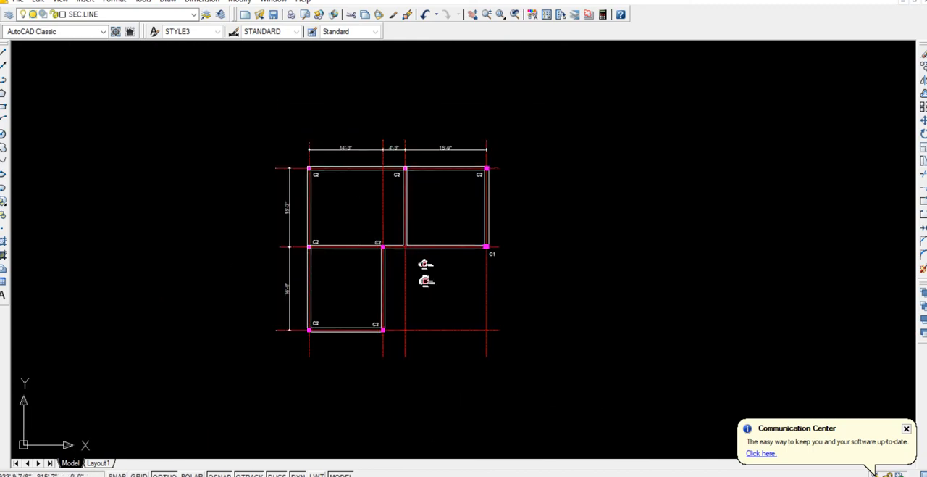
{"action": "scroll", "coordinate": [417, 286], "scroll_direction": "up", "scroll_amount": 3}
{"action": "scroll", "coordinate": [429, 290], "scroll_direction": "down", "scroll_amount": 2}
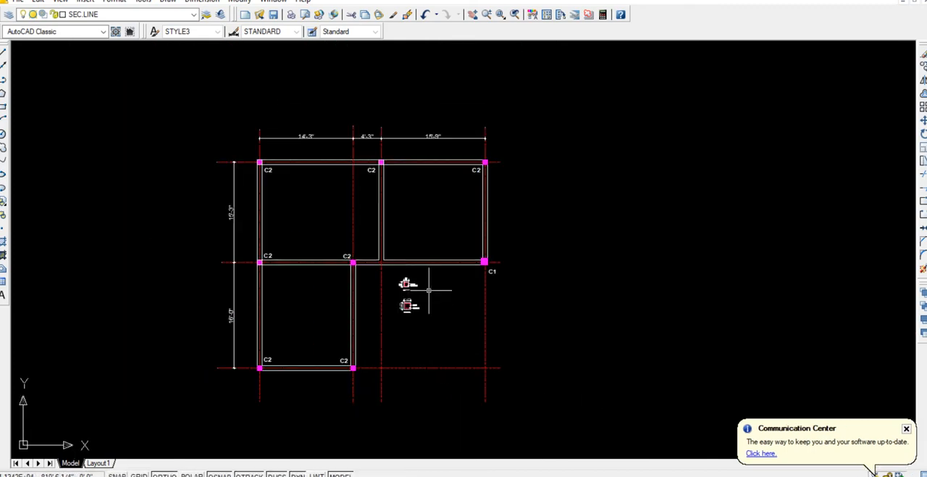
{"action": "middle_click_drag", "start_coordinate": [416, 337], "coordinate": [423, 228]}
{"action": "scroll", "coordinate": [418, 229], "scroll_direction": "down", "scroll_amount": 4}
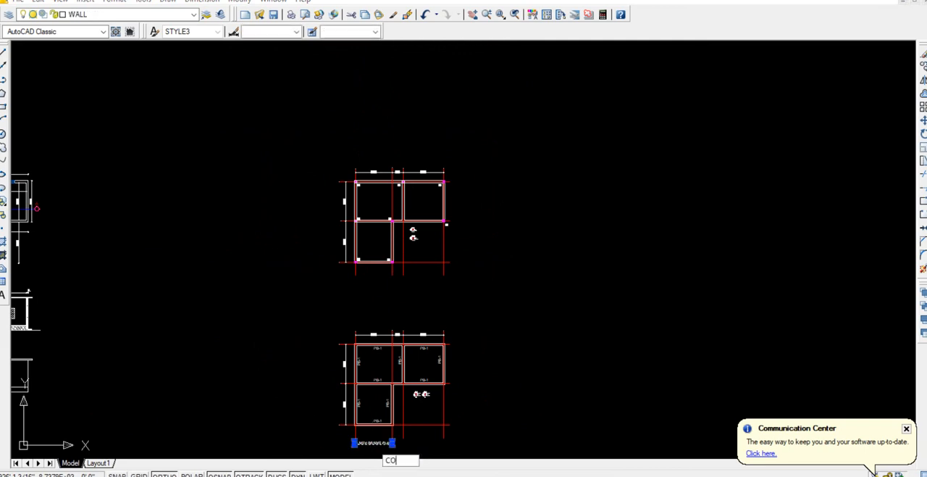
{"action": "key", "text": "Return"}
{"action": "left_click", "coordinate": [559, 415]}
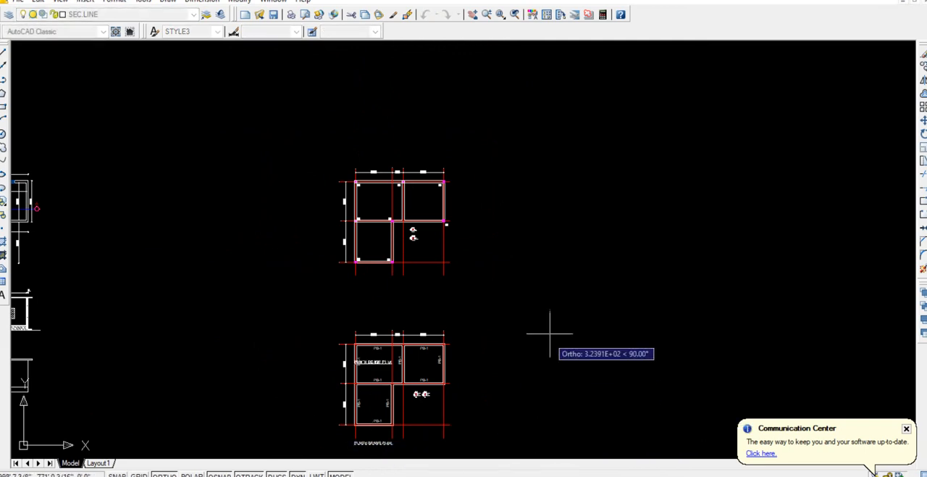
{"action": "left_click", "coordinate": [559, 253]}
{"action": "key", "text": "Return"}
{"action": "scroll", "coordinate": [373, 293], "scroll_direction": "up", "scroll_amount": 5}
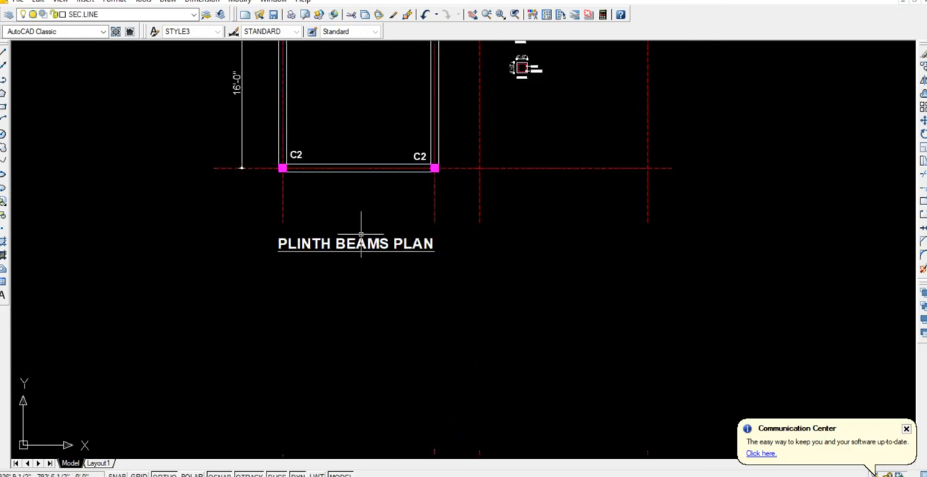
Change the copied title's text to COLUMN LAYOUT PLAN and widen its text box so it fits on one line.
{"action": "double_click", "coordinate": [360, 242]}
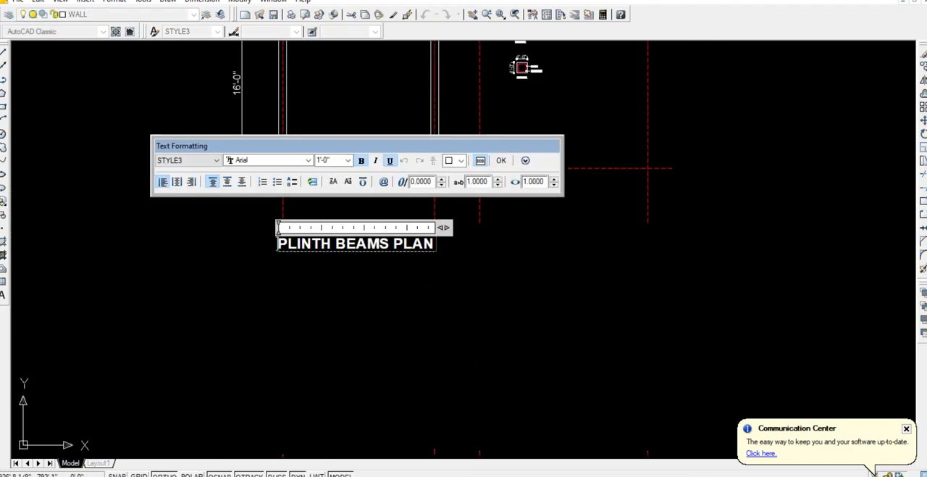
{"action": "key", "text": "Delete"}
{"action": "key", "text": "Delete"}
{"action": "key", "text": "Delete"}
{"action": "key", "text": "Delete"}
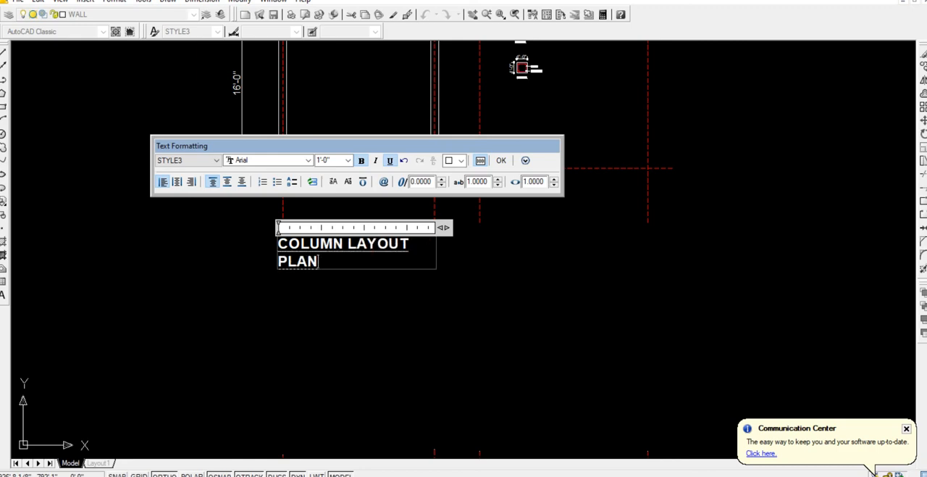
{"action": "left_click_drag", "start_coordinate": [444, 227], "coordinate": [472, 227]}
{"action": "left_click", "coordinate": [514, 251]}
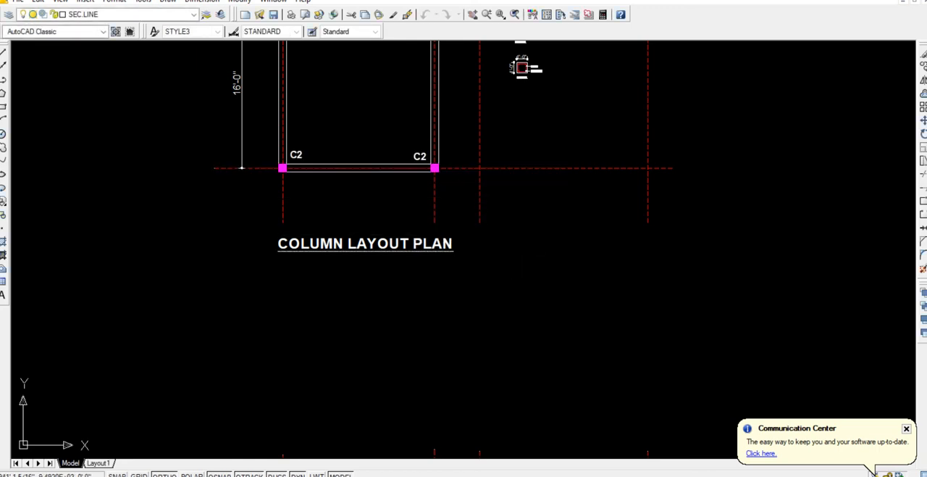
Review the column layout, plinth beams, roof beams and both slab reinforcement plans in turn, ending with an overview of all drawings.
{"action": "scroll", "coordinate": [306, 244], "scroll_direction": "down", "scroll_amount": 2}
{"action": "left_click", "coordinate": [306, 244]}
{"action": "left_click", "coordinate": [263, 256]}
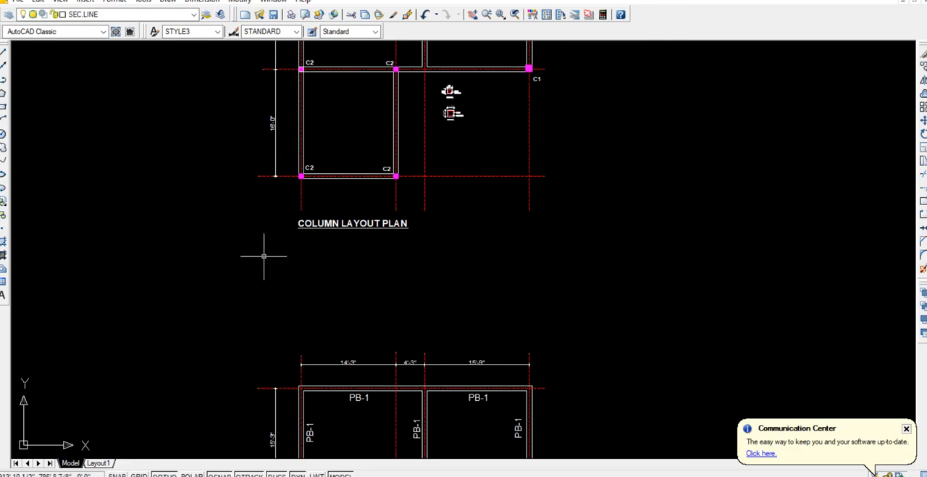
{"action": "scroll", "coordinate": [299, 250], "scroll_direction": "down", "scroll_amount": 2}
{"action": "middle_click_drag", "start_coordinate": [309, 242], "coordinate": [356, 280]}
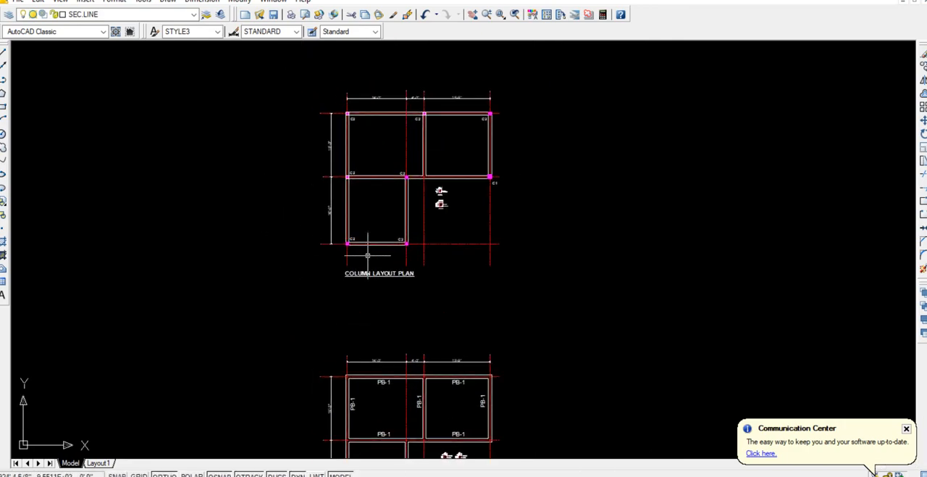
{"action": "scroll", "coordinate": [395, 157], "scroll_direction": "up", "scroll_amount": 5}
{"action": "middle_click_drag", "start_coordinate": [400, 182], "coordinate": [378, 229]}
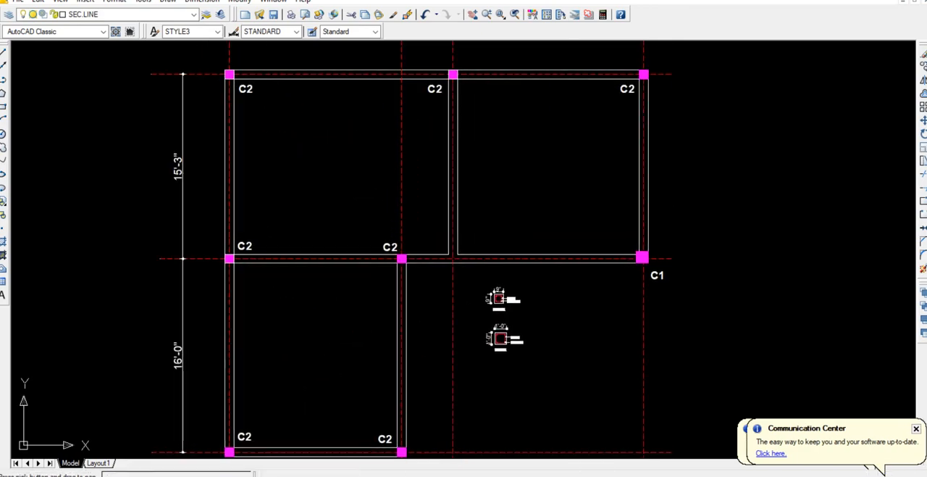
{"action": "scroll", "coordinate": [383, 237], "scroll_direction": "down", "scroll_amount": 4}
{"action": "scroll", "coordinate": [383, 237], "scroll_direction": "down", "scroll_amount": 2}
{"action": "scroll", "coordinate": [396, 273], "scroll_direction": "up", "scroll_amount": 7}
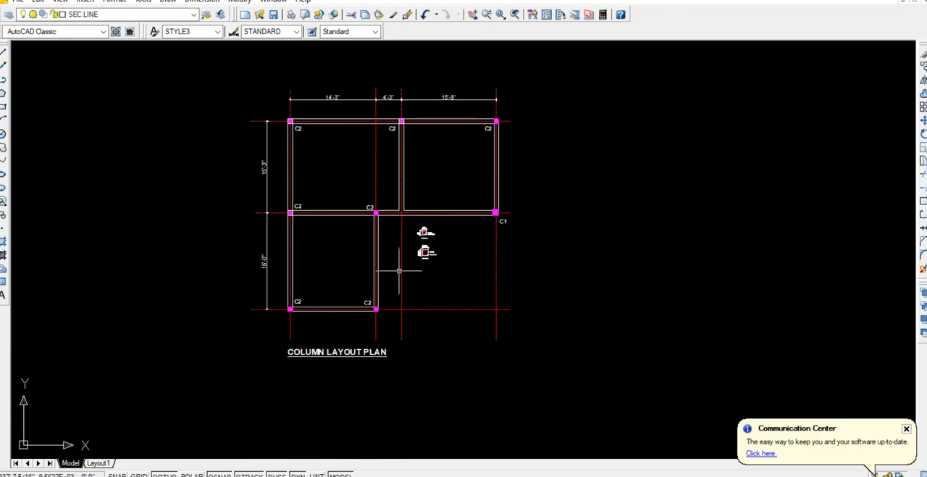
{"action": "middle_click_drag", "start_coordinate": [433, 384], "coordinate": [383, 166]}
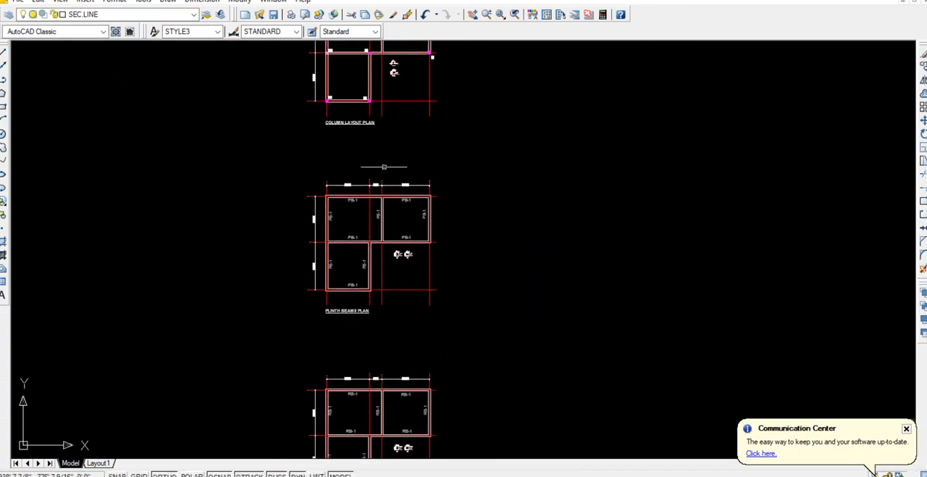
{"action": "scroll", "coordinate": [356, 224], "scroll_direction": "up", "scroll_amount": 5}
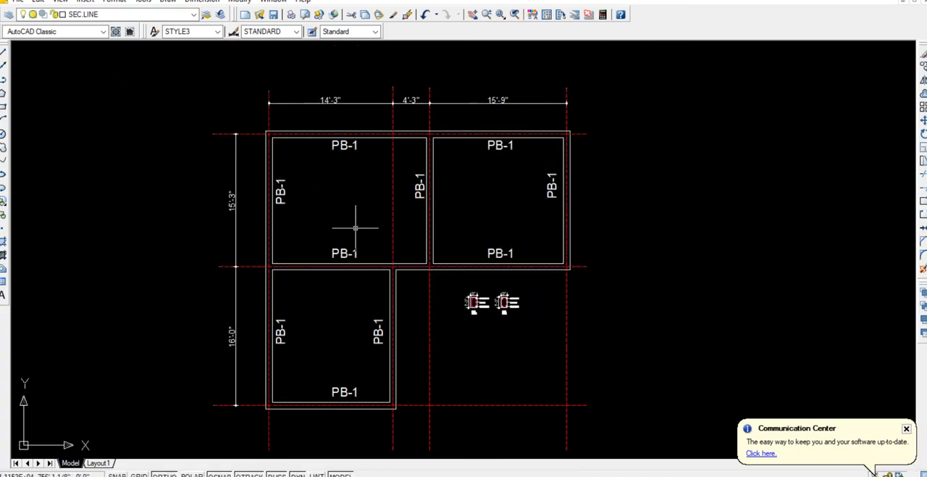
{"action": "scroll", "coordinate": [478, 344], "scroll_direction": "down", "scroll_amount": 2}
{"action": "middle_click_drag", "start_coordinate": [456, 367], "coordinate": [415, 58]}
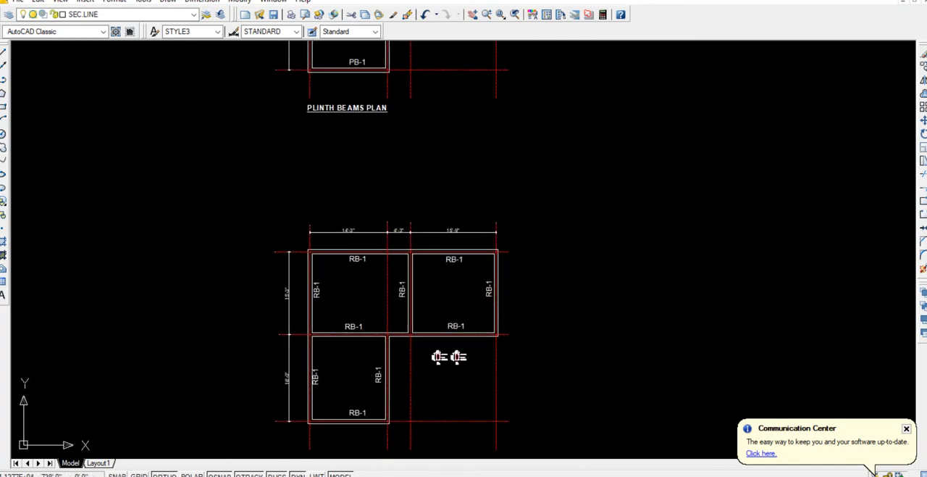
{"action": "mouse_move", "coordinate": [449, 355]}
{"action": "middle_mouse_down"}
{"action": "mouse_move", "coordinate": [420, 314]}
{"action": "mouse_move", "coordinate": [388, 203]}
{"action": "mouse_move", "coordinate": [385, 108]}
{"action": "middle_mouse_up"}
{"action": "scroll", "coordinate": [423, 334], "scroll_direction": "down", "scroll_amount": 2}
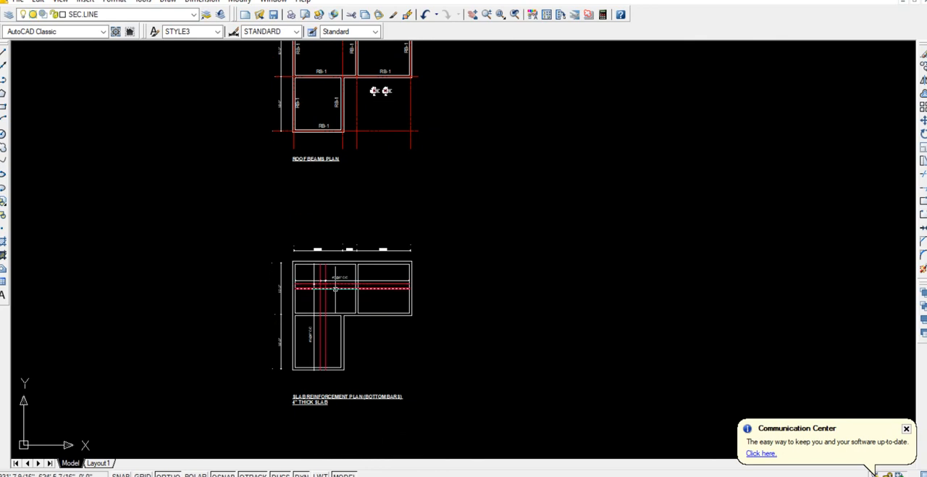
{"action": "scroll", "coordinate": [341, 308], "scroll_direction": "up", "scroll_amount": 3}
{"action": "scroll", "coordinate": [341, 308], "scroll_direction": "down", "scroll_amount": 2}
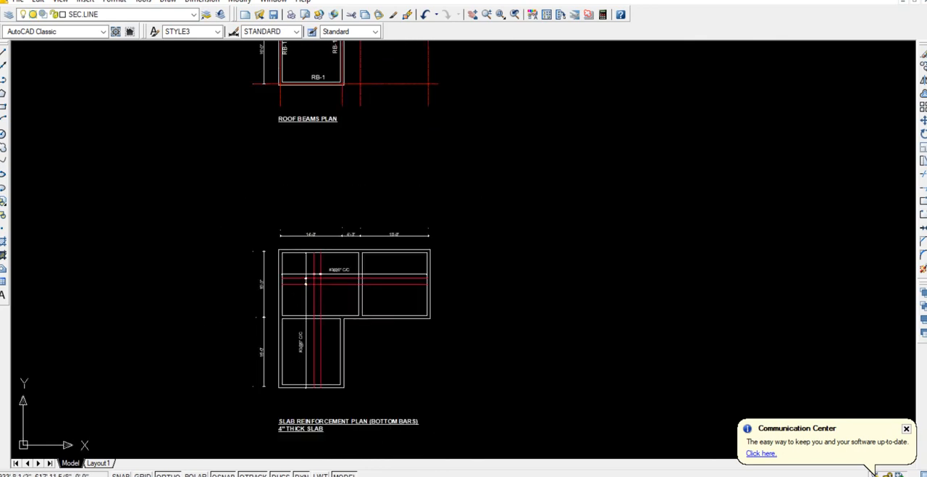
{"action": "middle_click_drag", "start_coordinate": [324, 405], "coordinate": [329, 304]}
{"action": "middle_click_drag", "start_coordinate": [383, 313], "coordinate": [382, 83]}
{"action": "scroll", "coordinate": [418, 317], "scroll_direction": "down", "scroll_amount": 3}
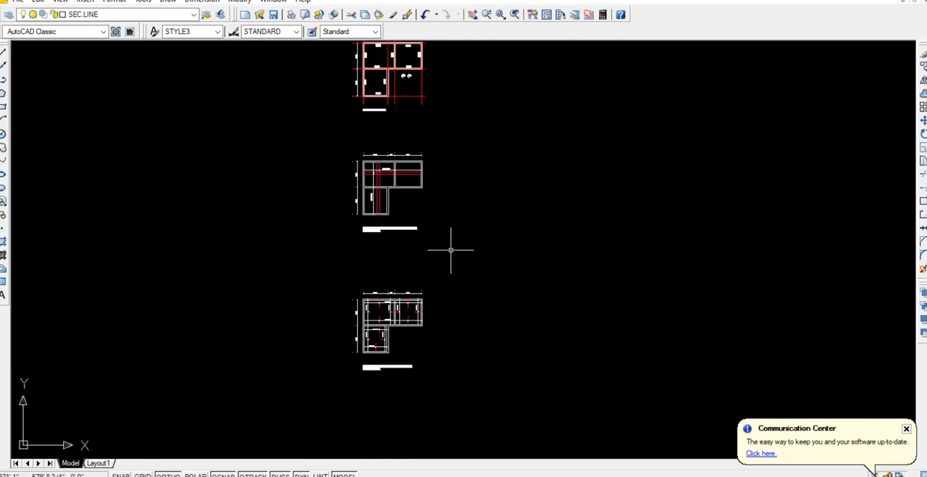
{"action": "middle_click_drag", "start_coordinate": [451, 249], "coordinate": [434, 334]}
{"action": "scroll", "coordinate": [452, 314], "scroll_direction": "down", "scroll_amount": 5}
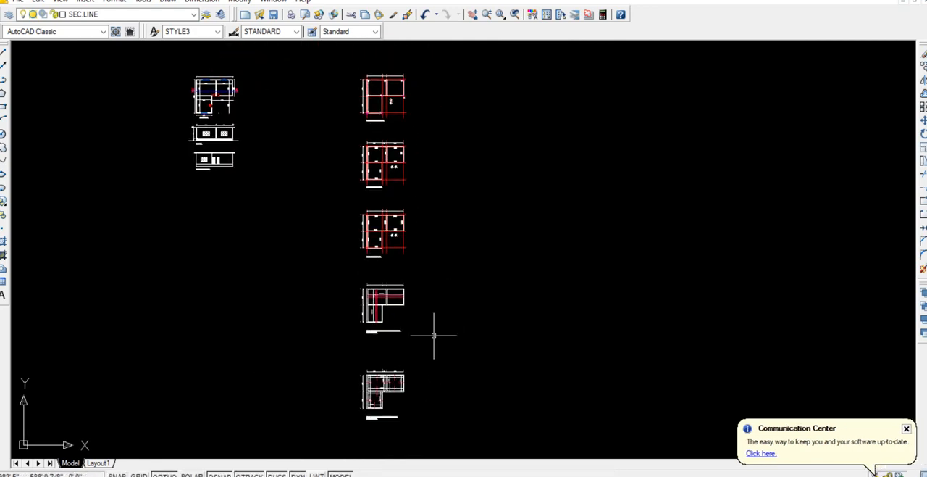
Draw a rectangular frame enclosing the whole column of five structural plans.
{"action": "left_click", "coordinate": [3, 105]}
{"action": "left_click", "coordinate": [336, 60]}
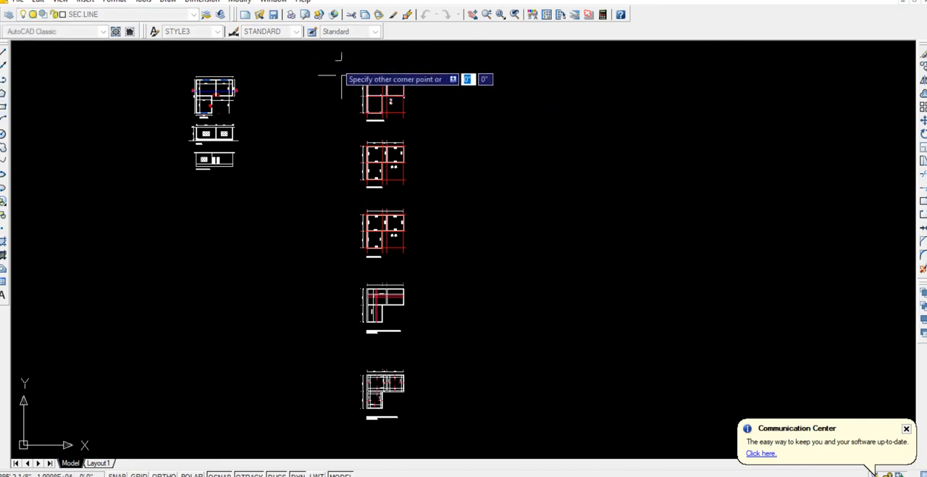
{"action": "left_click", "coordinate": [439, 434]}
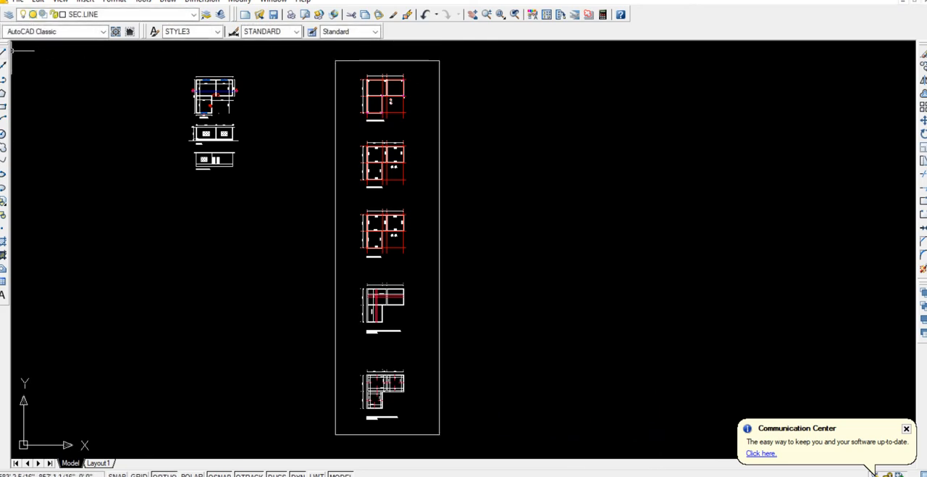
With Ortho off, draw a large two-segment tick mark with the Line tool beside the framed structural plans.
{"action": "left_click", "coordinate": [3, 51]}
{"action": "left_click", "coordinate": [462, 193]}
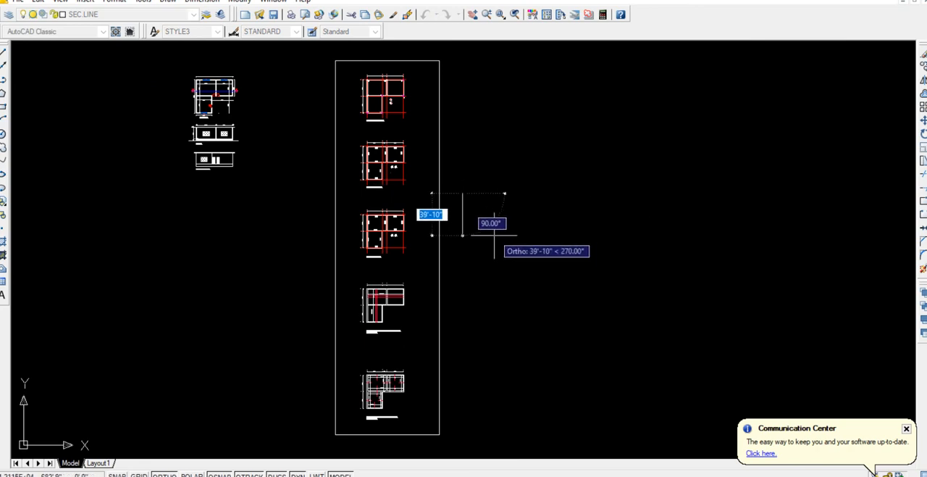
{"action": "key", "text": "F8"}
{"action": "left_click", "coordinate": [476, 249]}
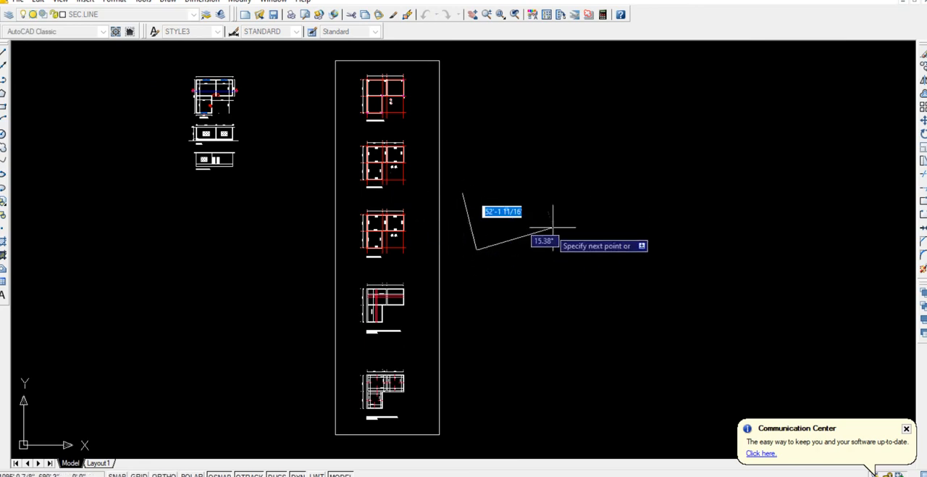
{"action": "left_click", "coordinate": [707, 169]}
{"action": "key", "text": "Return"}
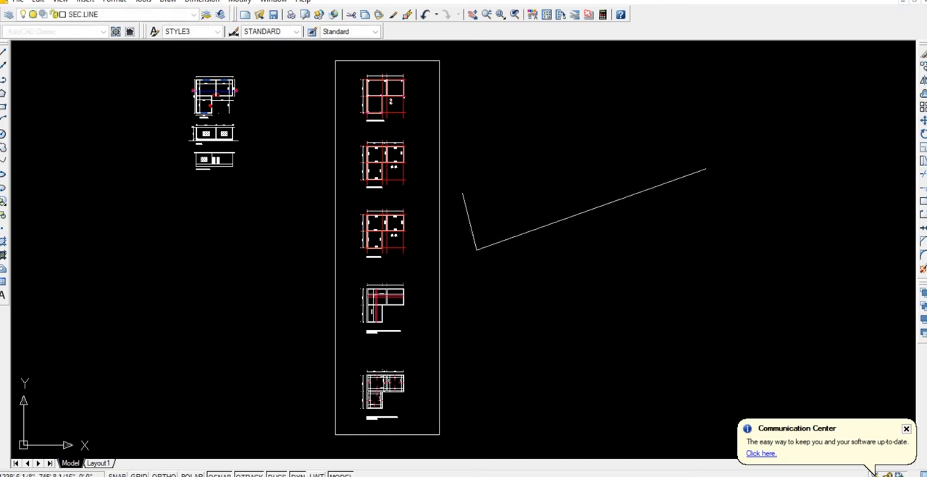
Assign both lines of the tick mark to the PLANTS layer.
{"action": "left_click", "coordinate": [538, 265]}
{"action": "left_click", "coordinate": [472, 231]}
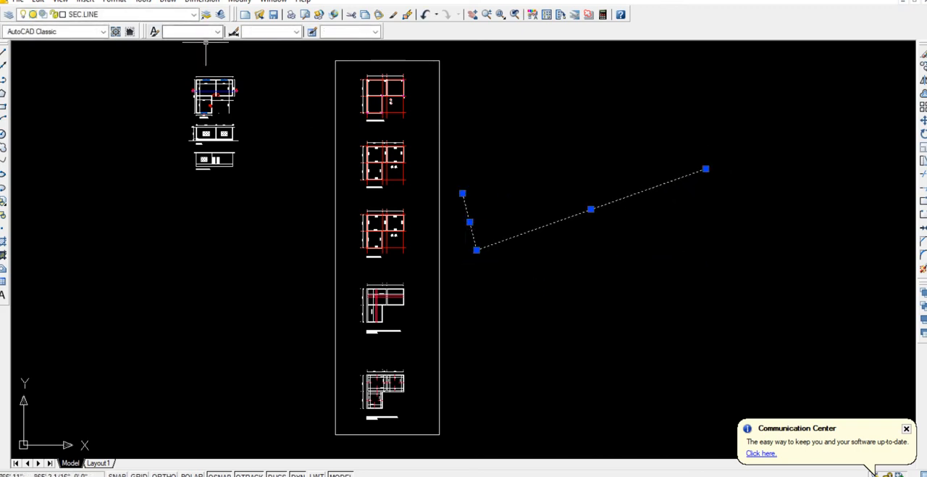
{"action": "left_click", "coordinate": [194, 15]}
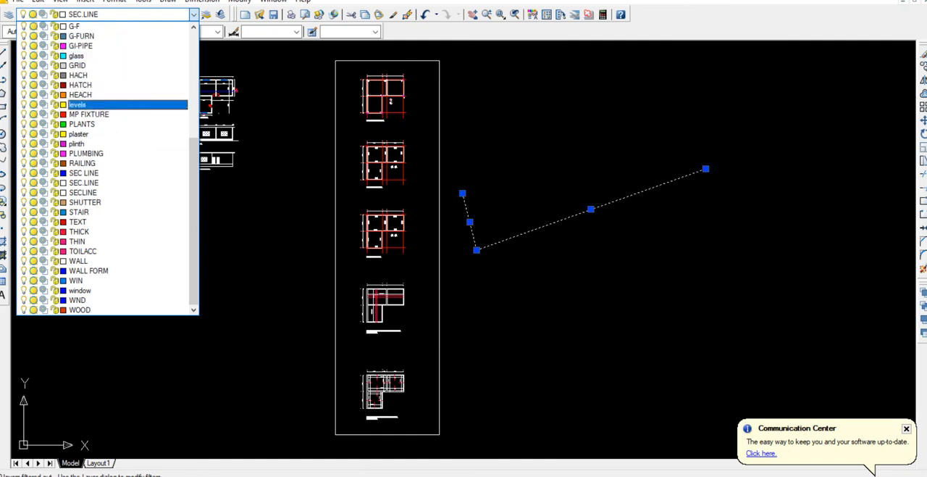
{"action": "left_click", "coordinate": [82, 124]}
{"action": "key", "text": "Escape"}
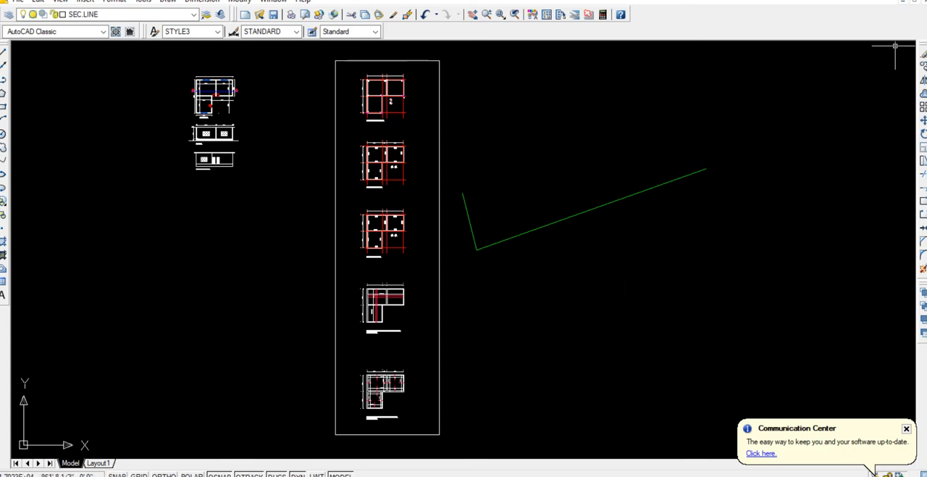
Close AutoCAD, saving the changes to WEEK 12 arch design.dwg, and switch to the aTube Catcher screen recorder.
{"action": "left_click", "coordinate": [923, 1]}
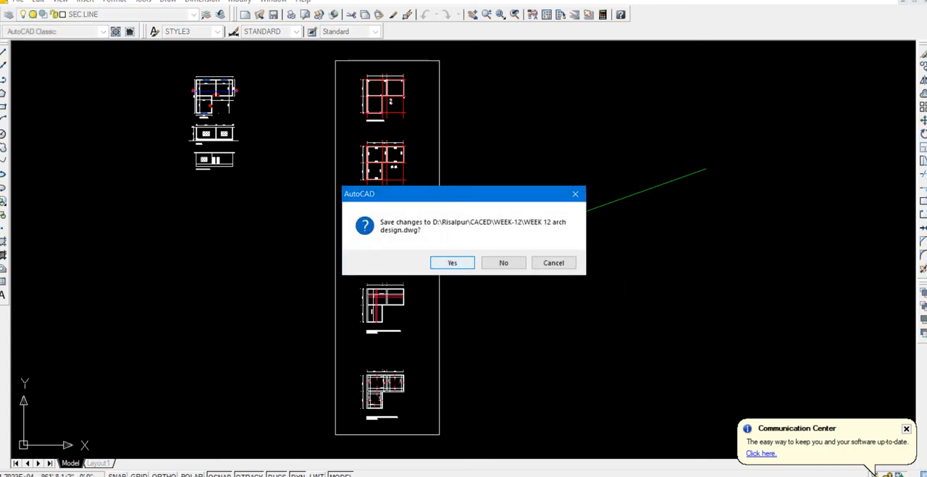
{"action": "left_click", "coordinate": [452, 263]}
{"action": "key", "text": "alt+Tab"}
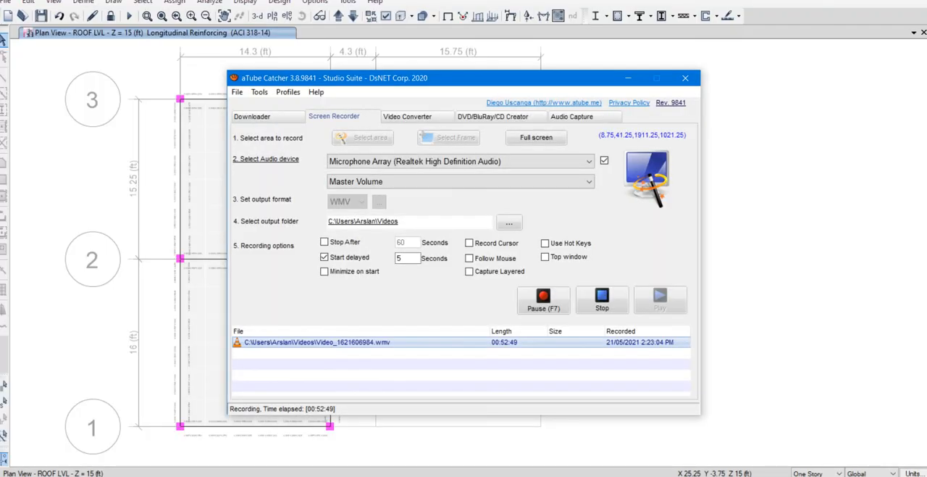